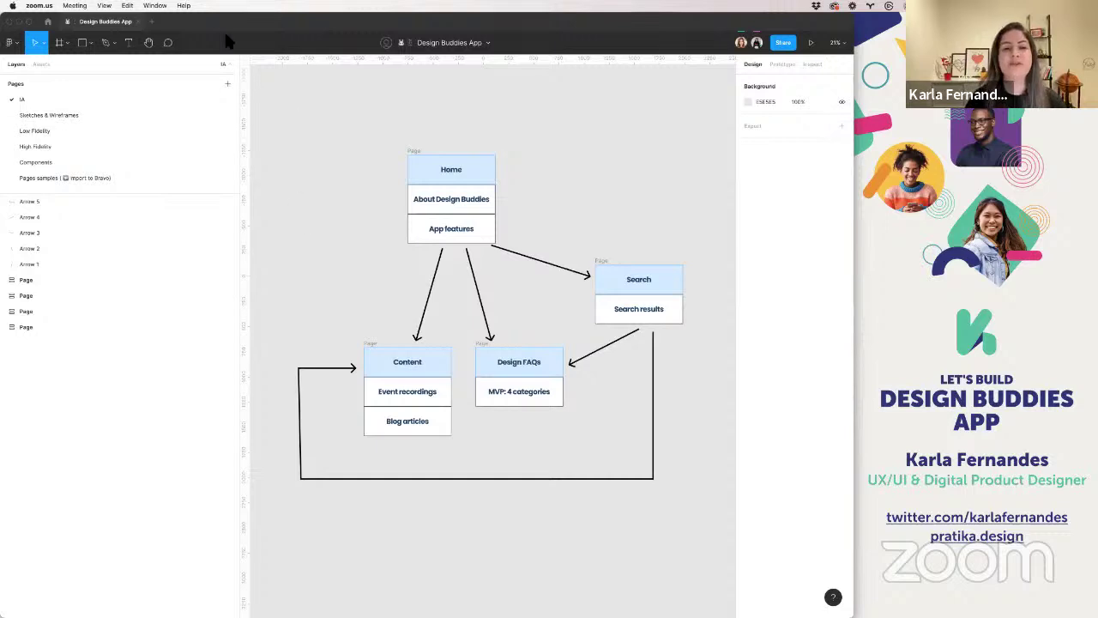
- Duplicate the Home page block and place the copy in the empty area below the flow diagram
click(416, 152)
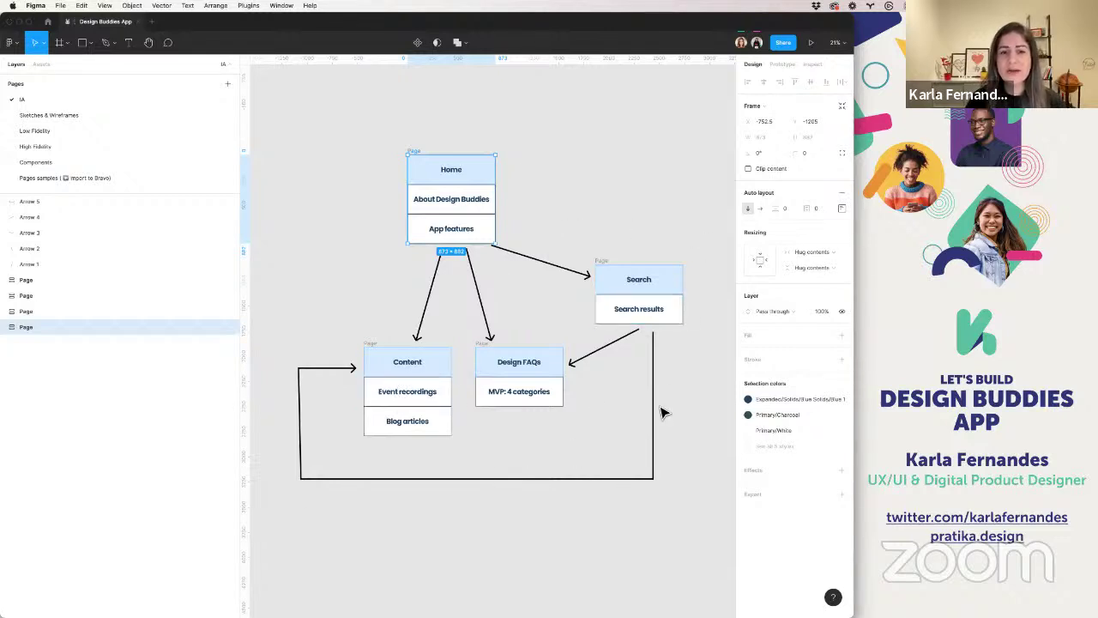
click(589, 206)
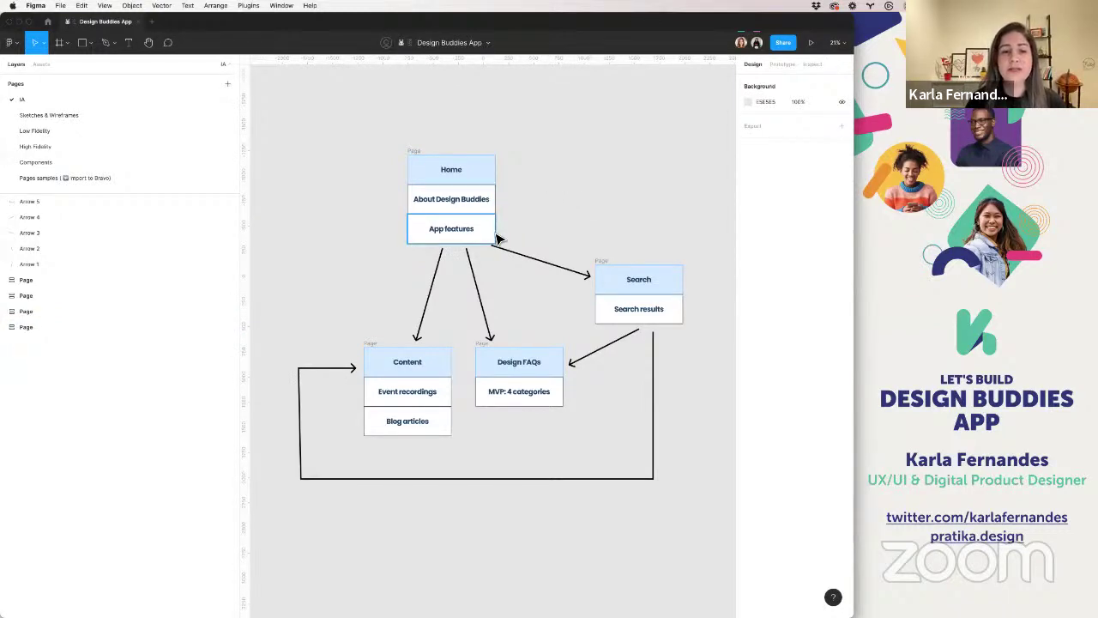
ctrl+scroll(497, 238, down, 6)
scroll(497, 238, down, 5)
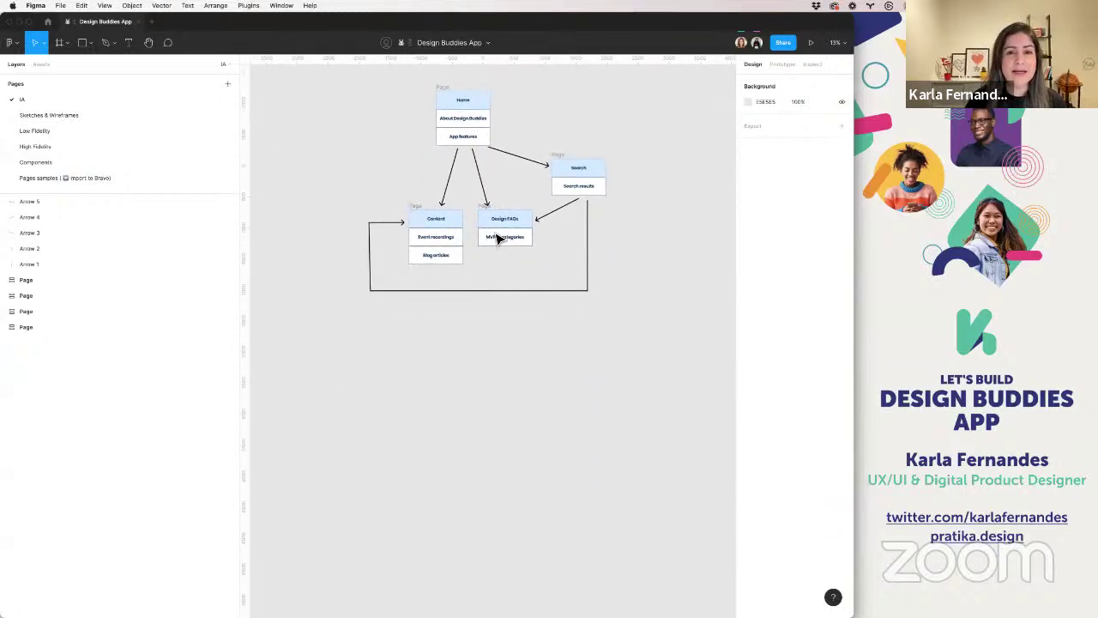
scroll(497, 239, up, 2)
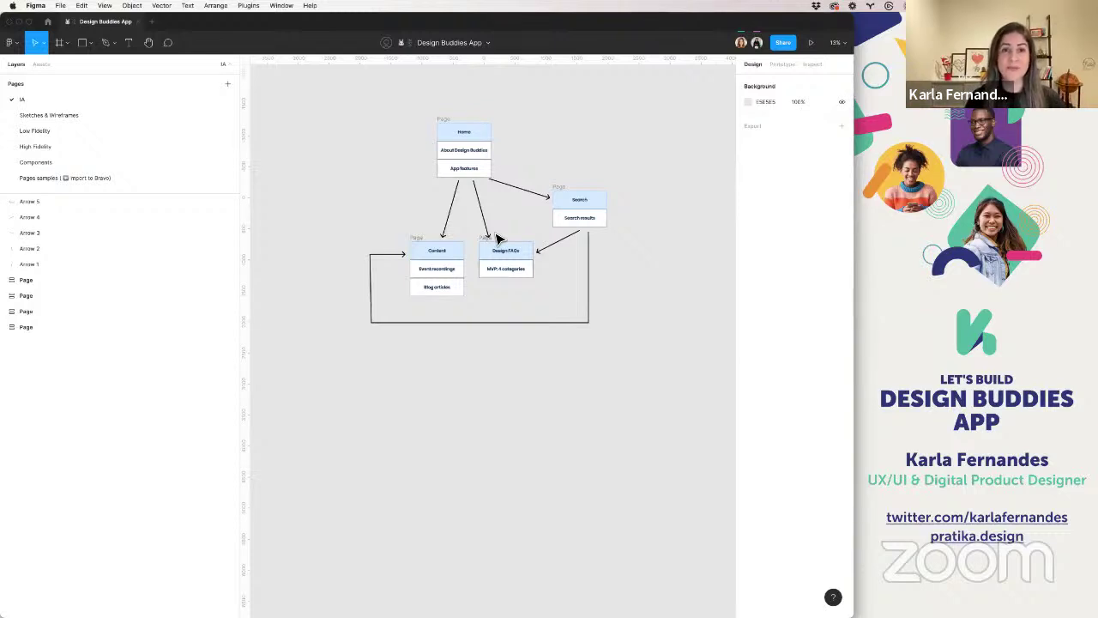
drag(449, 123, 401, 304)
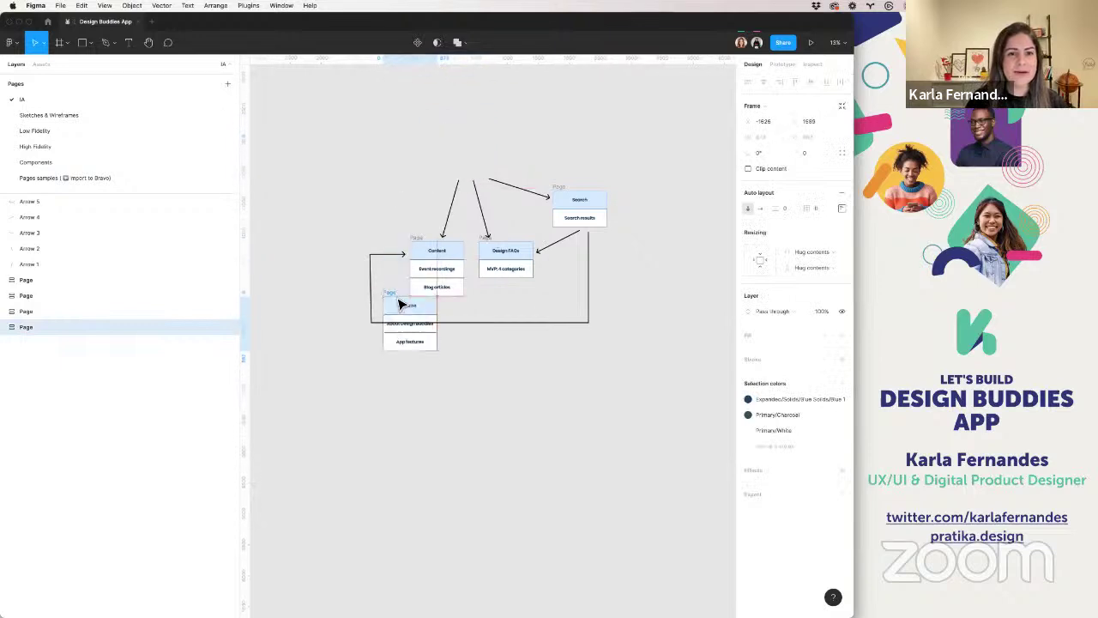
key(super+z)
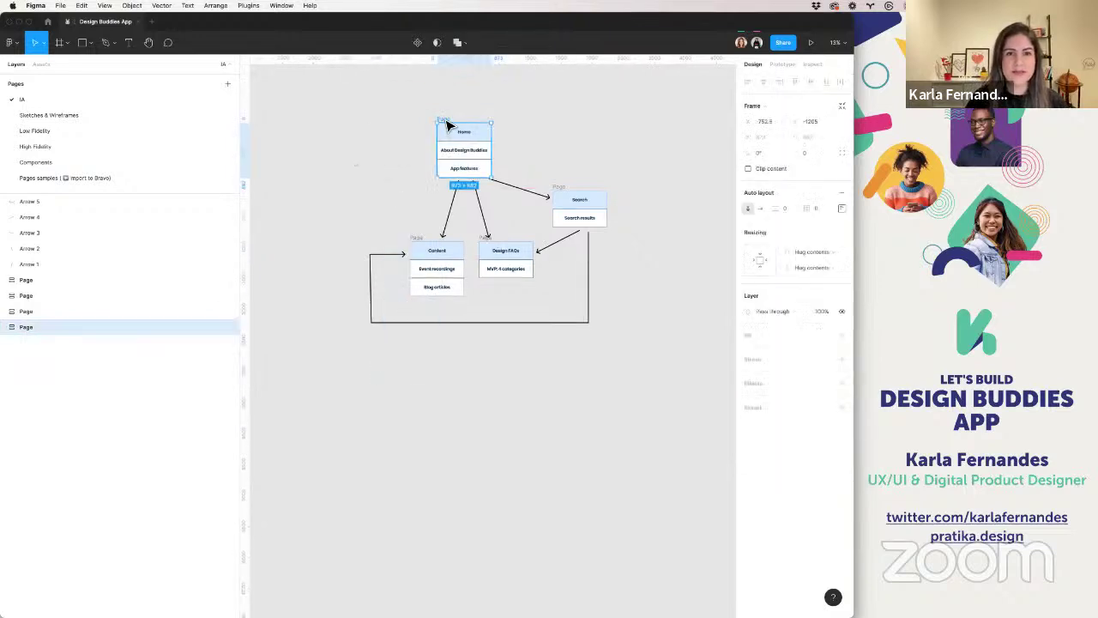
key(super+v)
drag(522, 147, 392, 433)
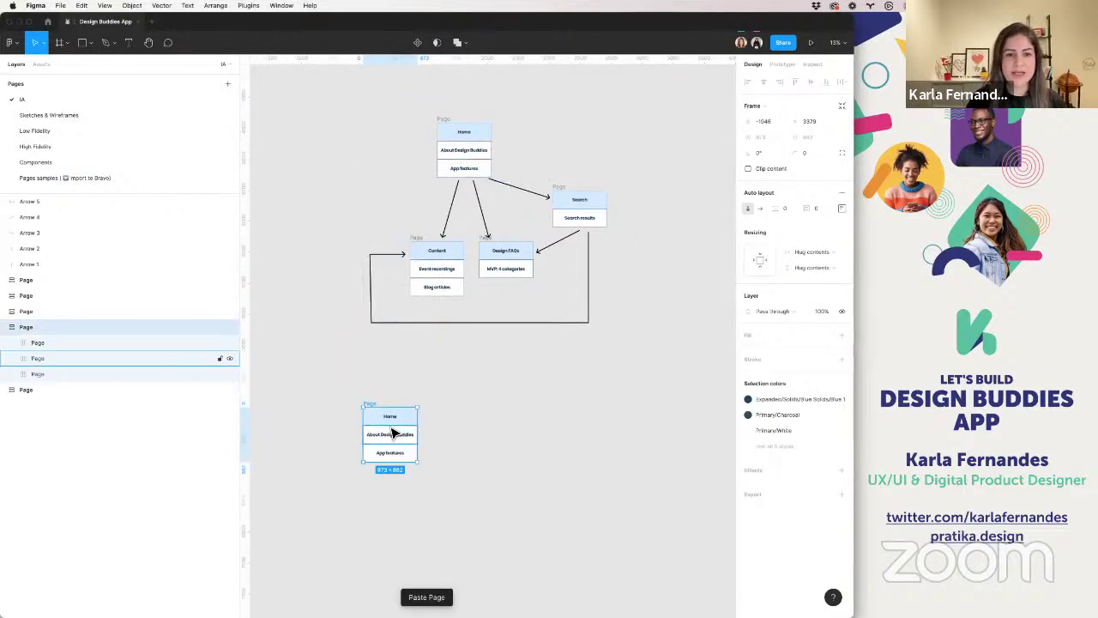
- Copy the Search page block and place the duplicate beside the lower Home block, aligned in a row
scroll(392, 429, down, 3)
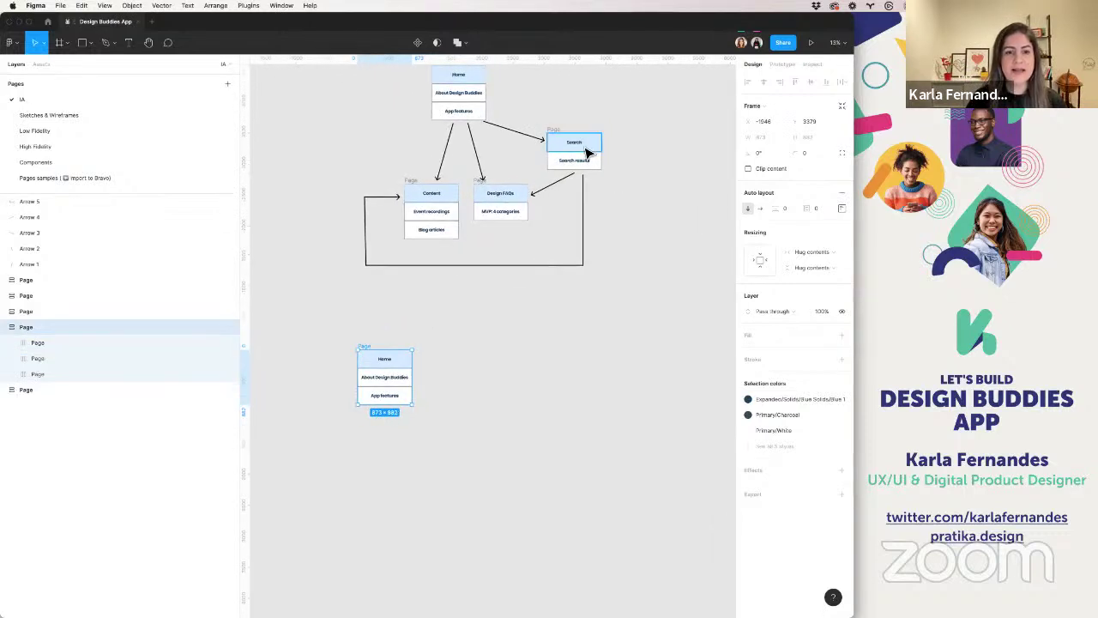
click(587, 152)
click(635, 137)
click(553, 135)
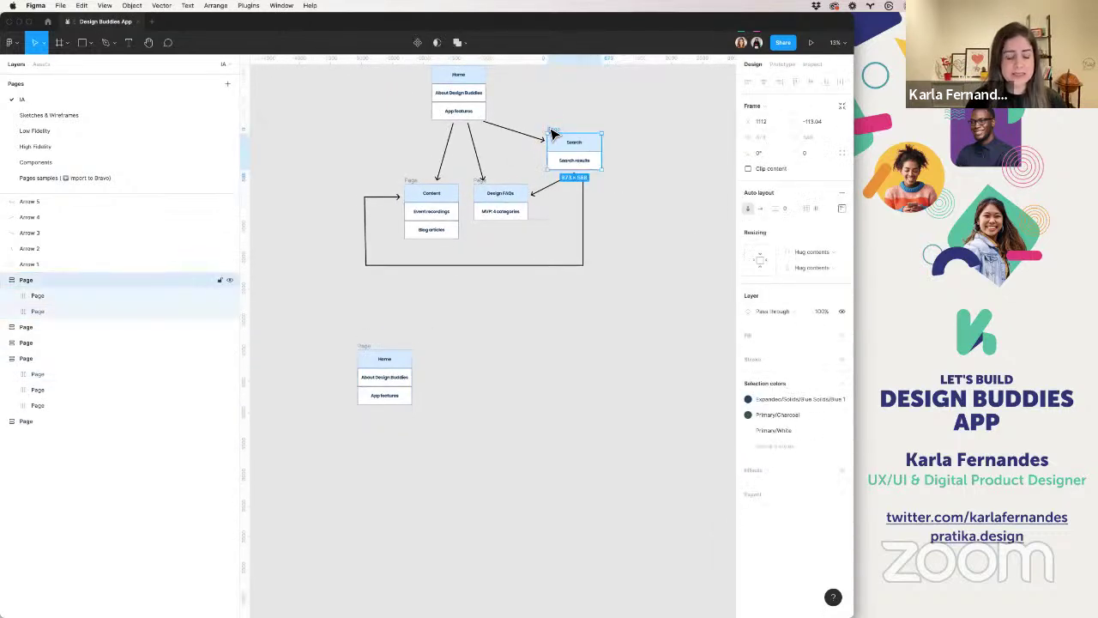
key(super+c)
key(super+v)
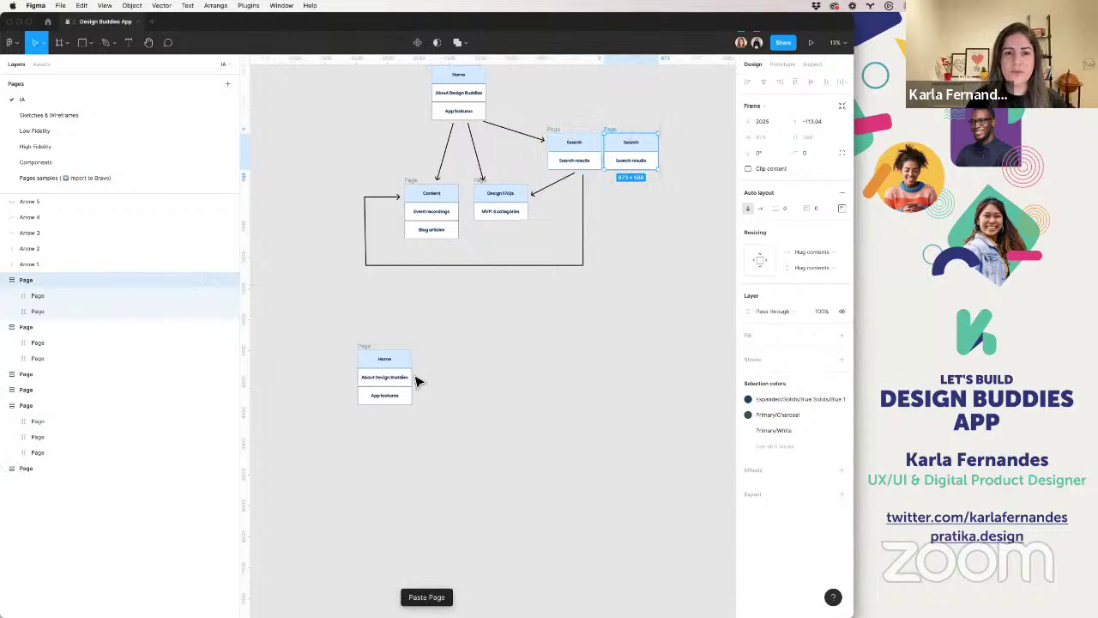
drag(615, 138, 448, 357)
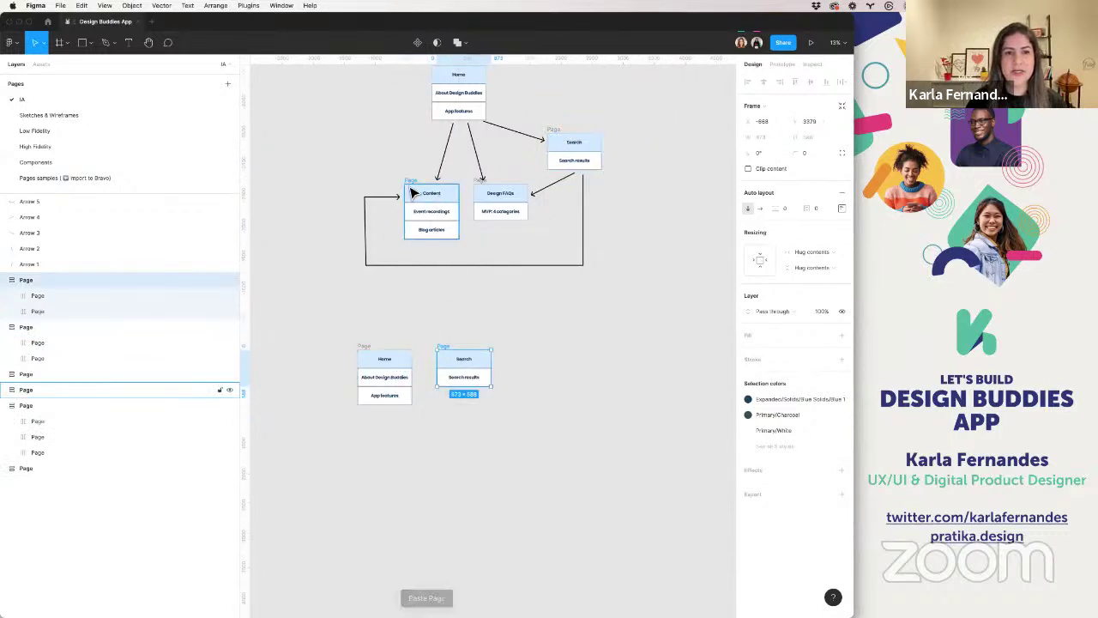
- Copy the Content page block and place the duplicate beside the lower Search block in the same row
click(413, 192)
key(super+c)
key(super+v)
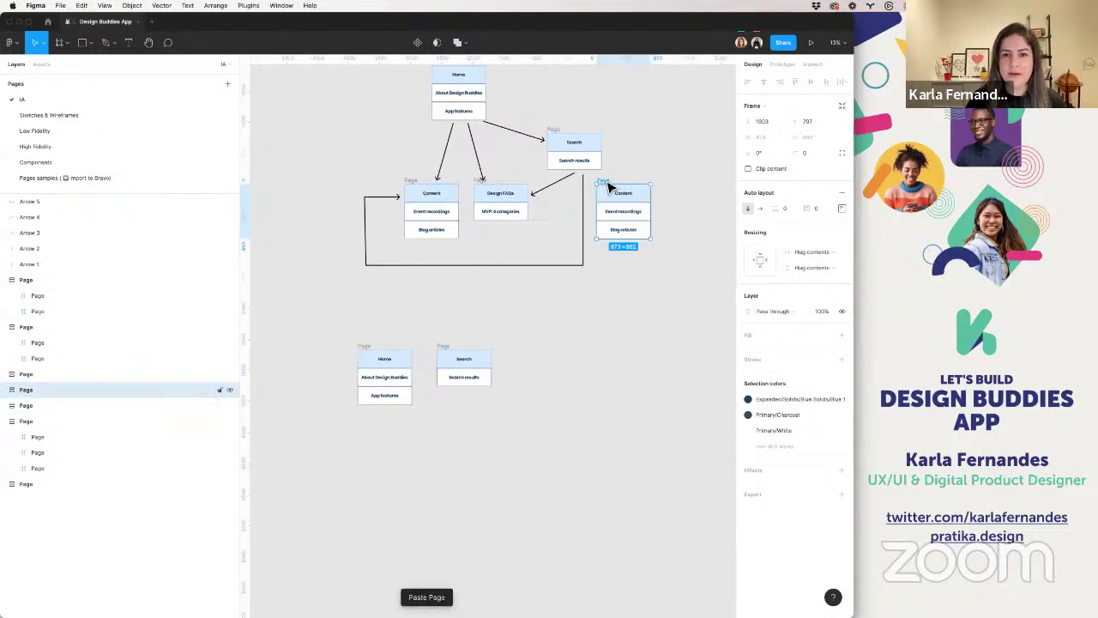
drag(608, 187, 527, 355)
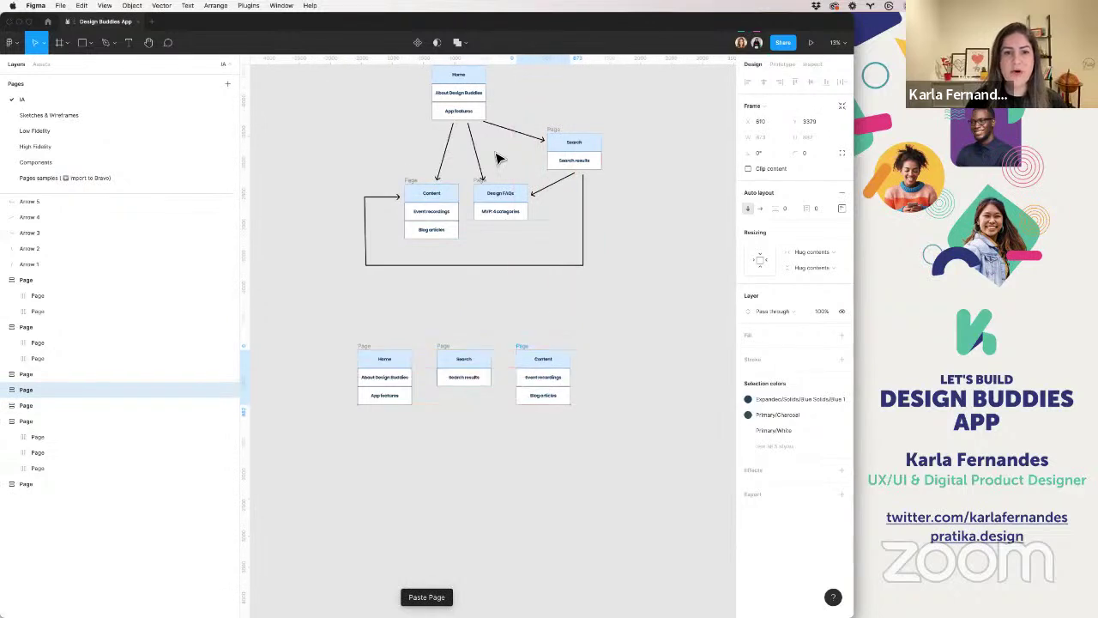
- Copy the Design FAQs page block and place the duplicate at the end of the lower row, after Content
click(484, 187)
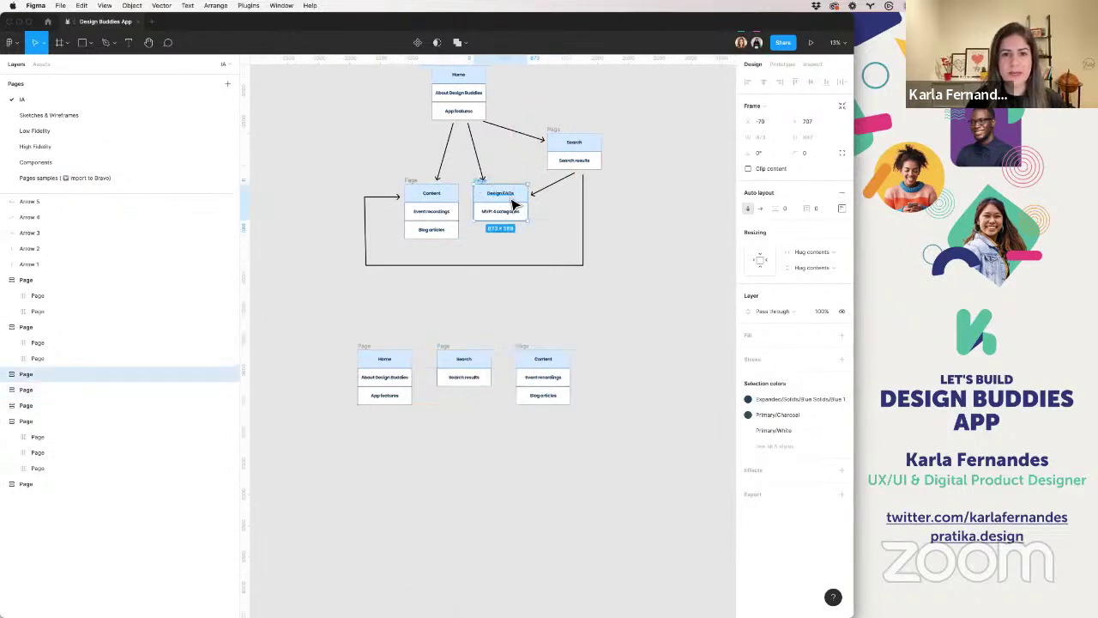
key(super+c)
key(super+v)
drag(625, 199, 626, 363)
click(642, 321)
- Add the line "Blog Articles" under "App features" in the lower Home block's text
scroll(644, 324, down, 3)
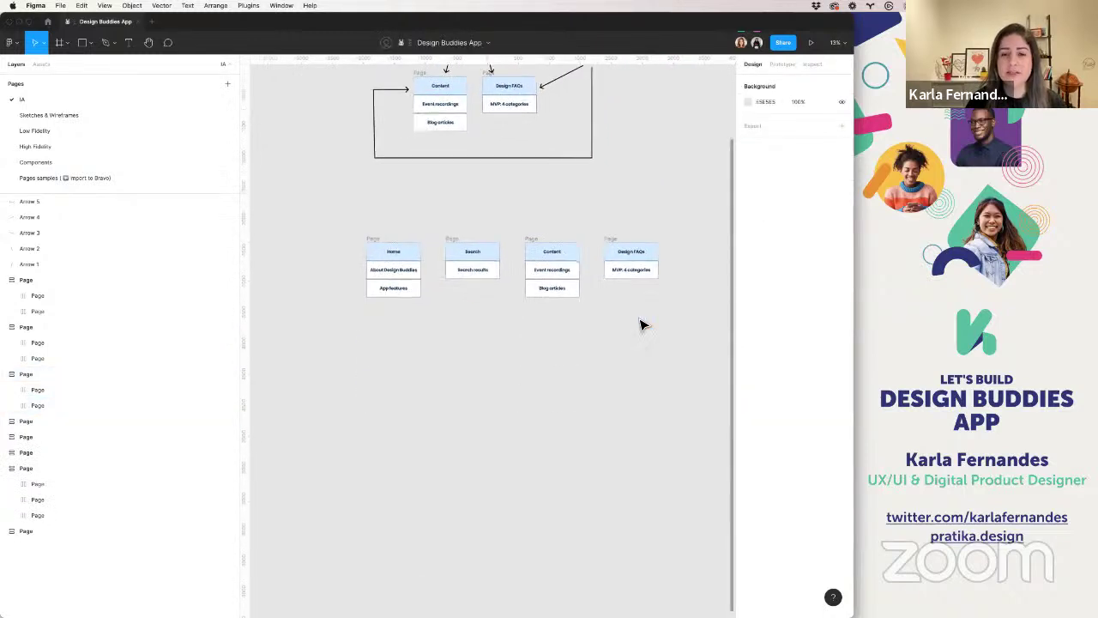
scroll(642, 324, up, 1)
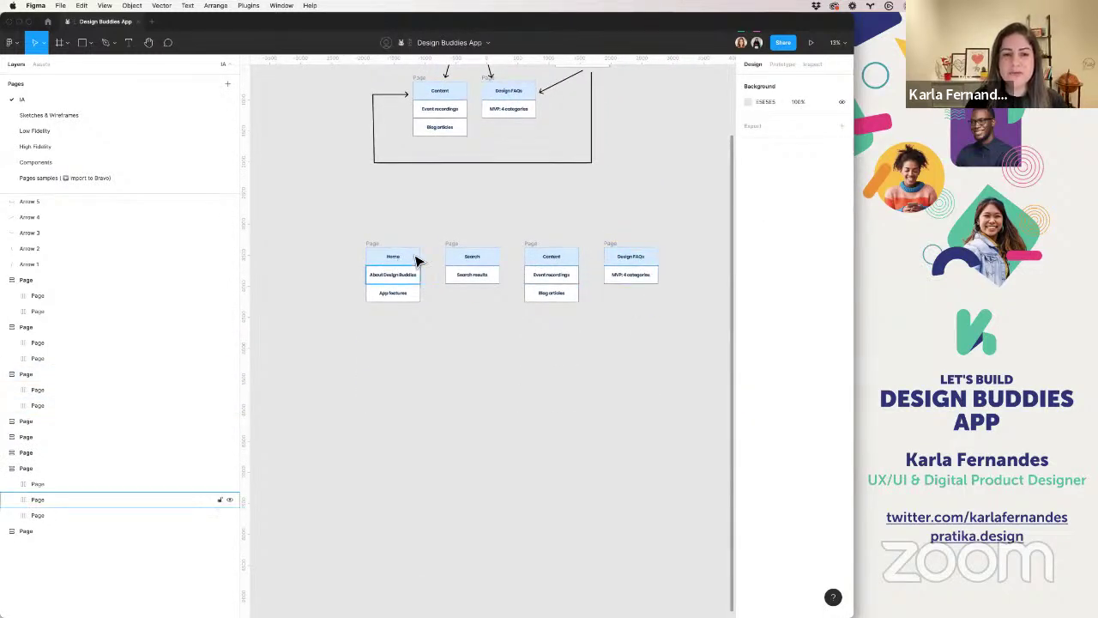
click(392, 294)
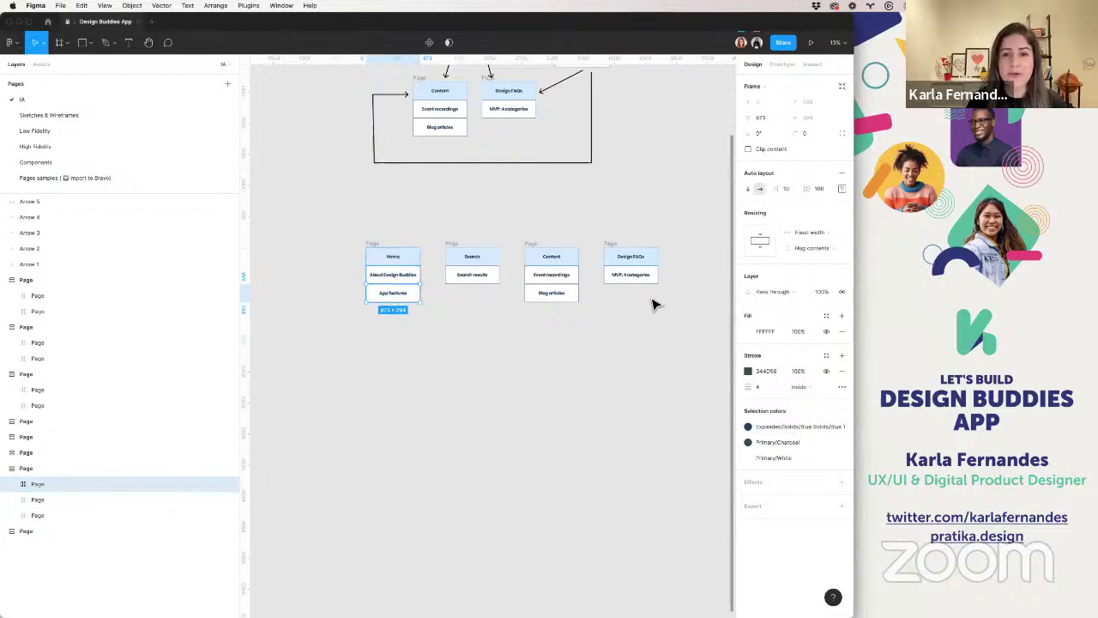
double_click(392, 298)
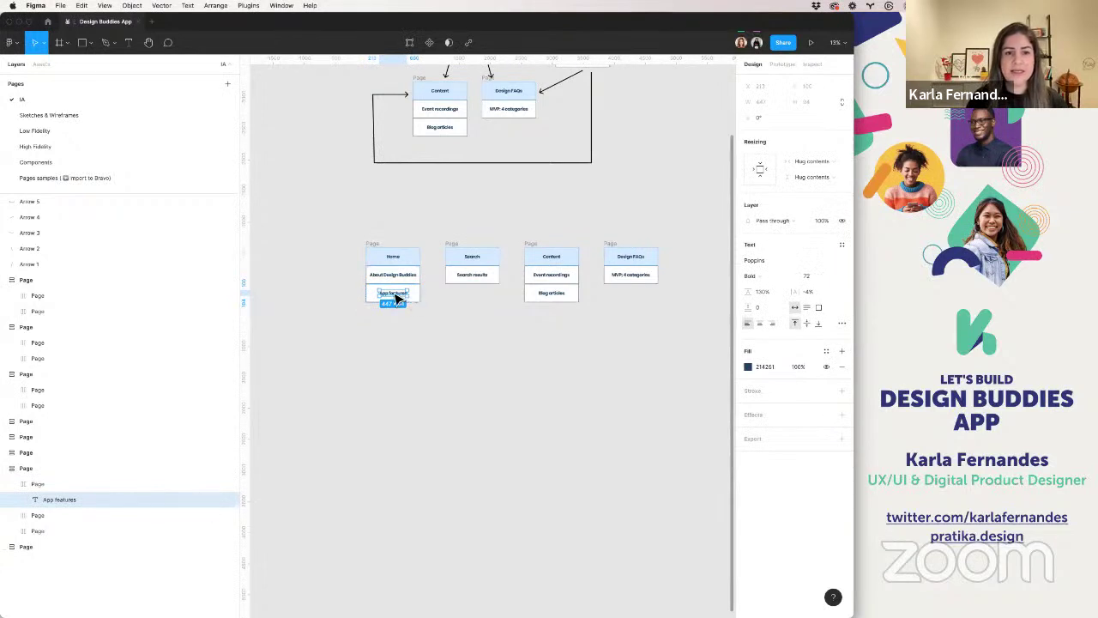
key(Return)
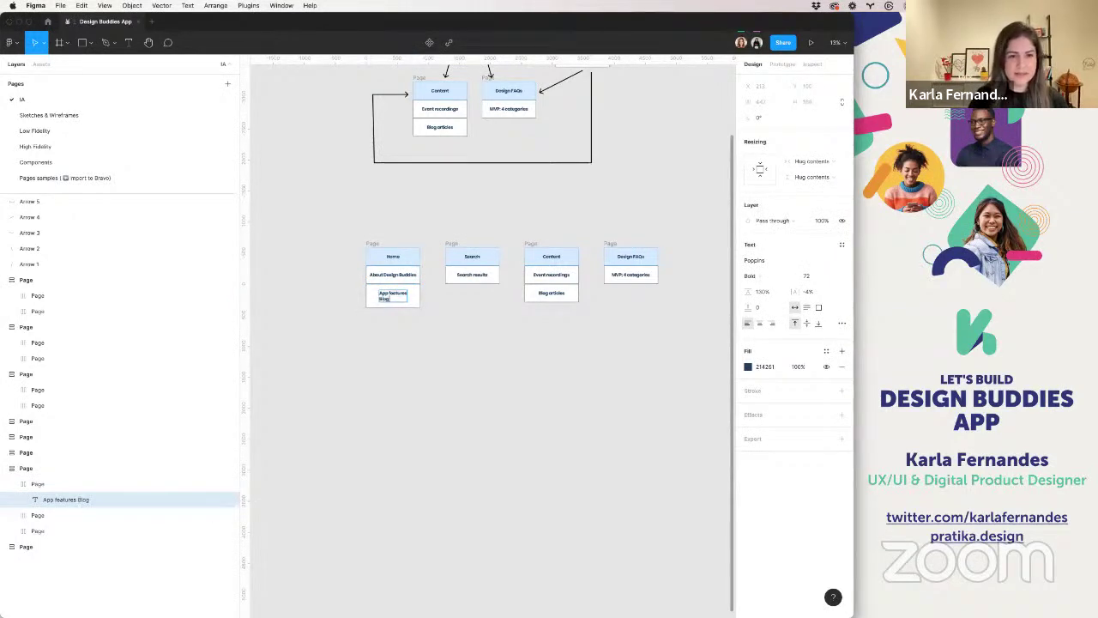
text(Articles)
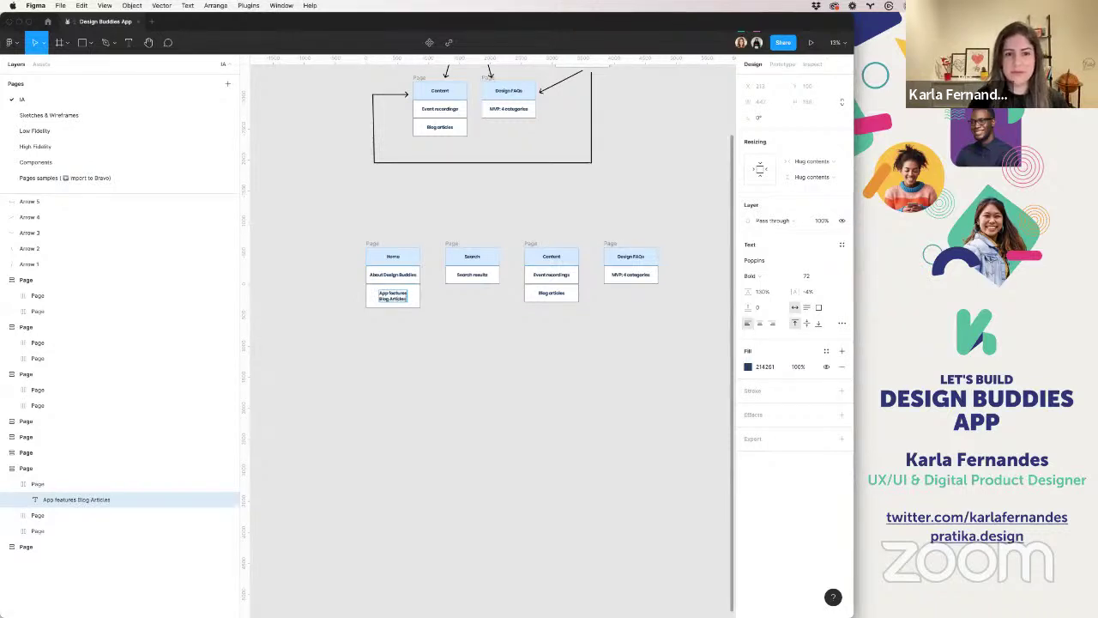
- Add the lines "Event Recordings" and "Design FAQ" beneath "Blog Articles" in the lower Home block
scroll(554, 265, up, 5)
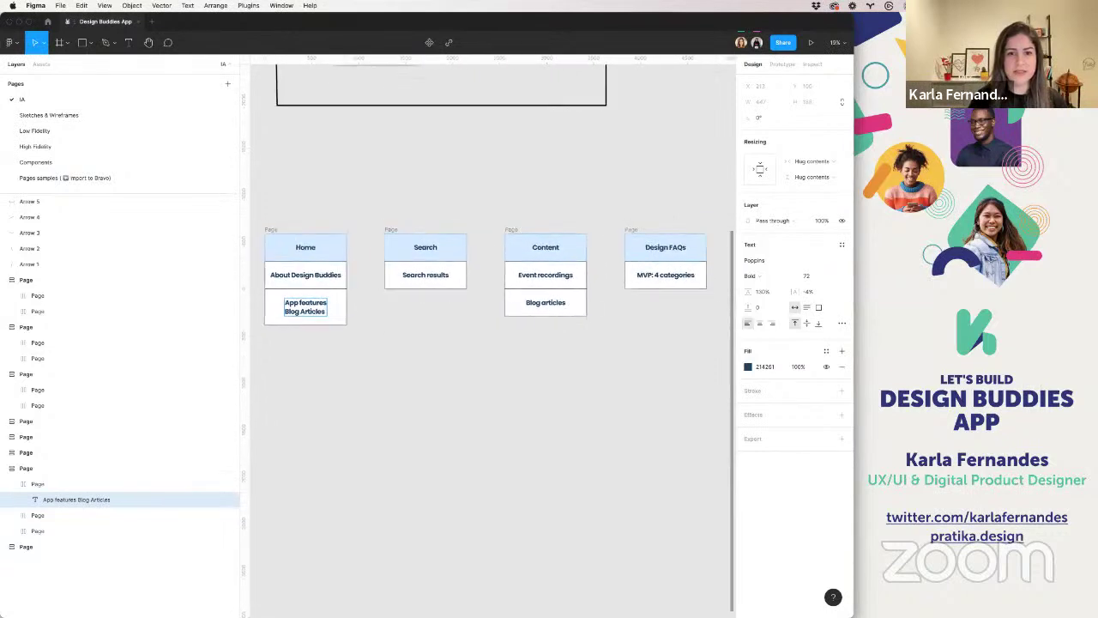
text(rticles Eve)
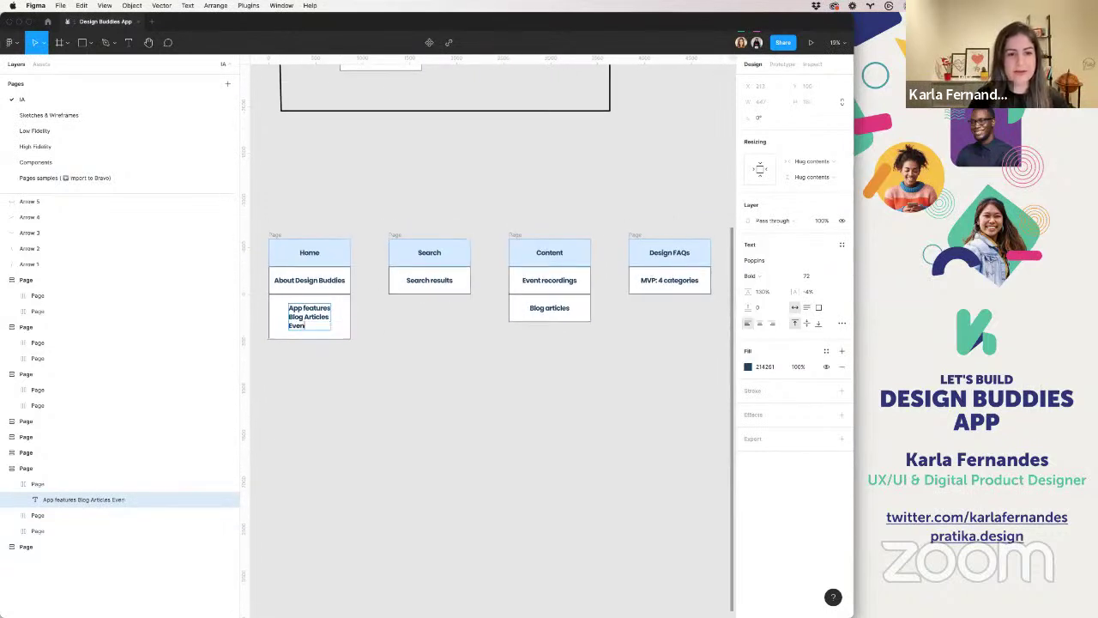
text(nt Record)
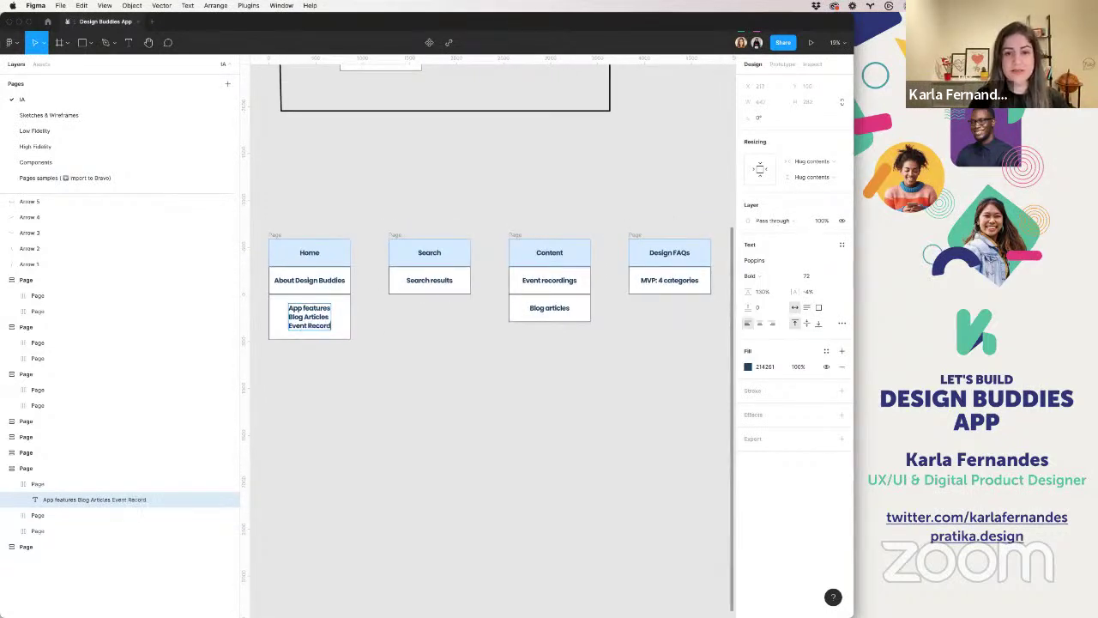
text(ings)
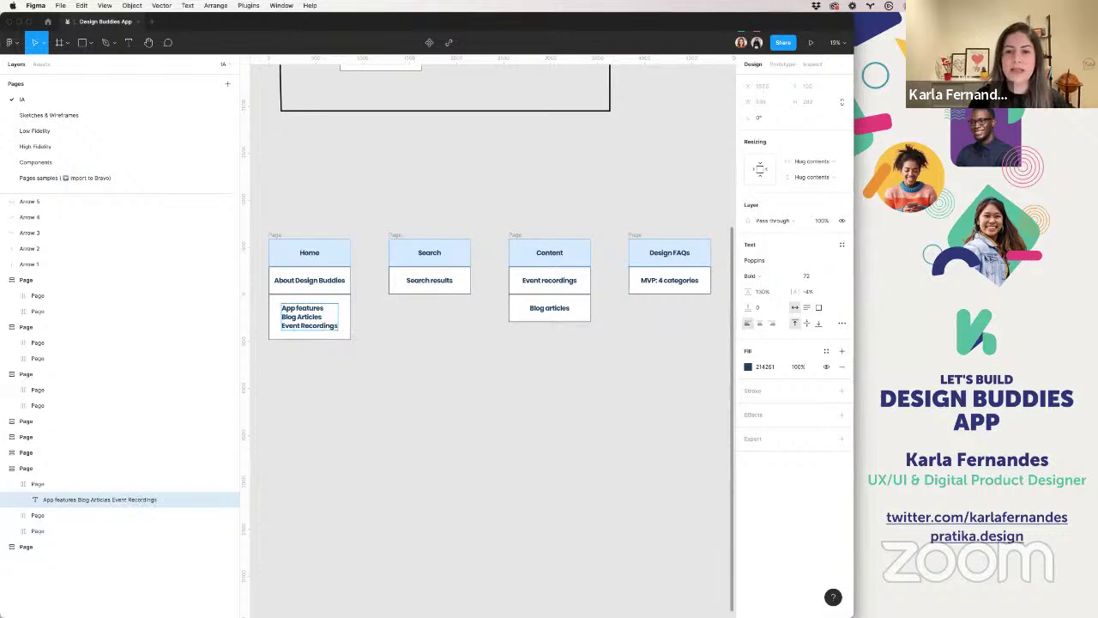
key(Return)
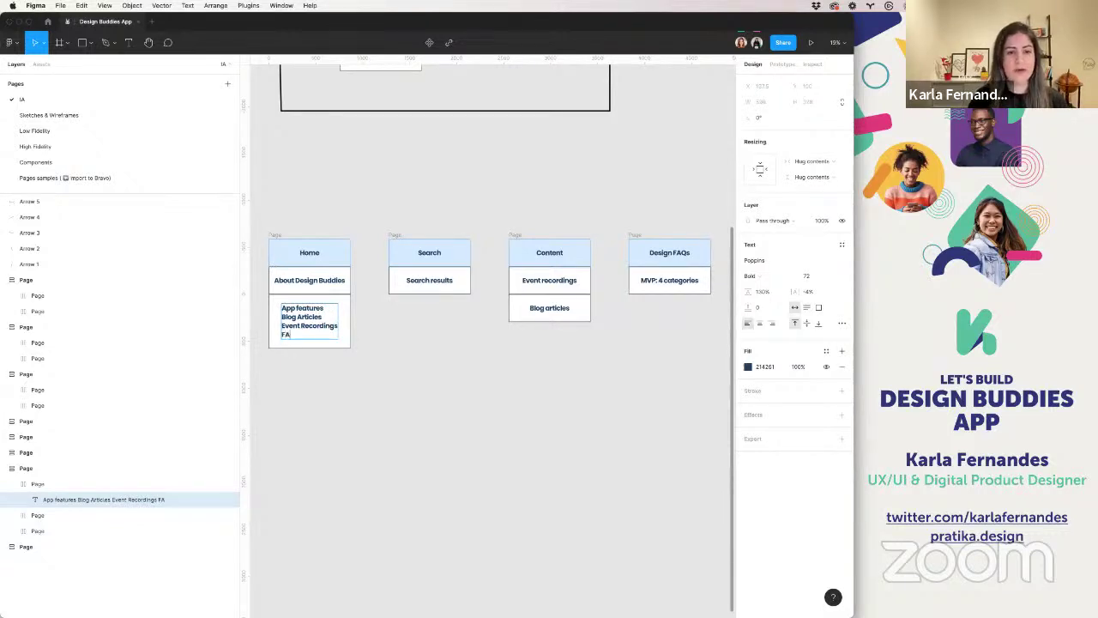
text(Design FAQ)
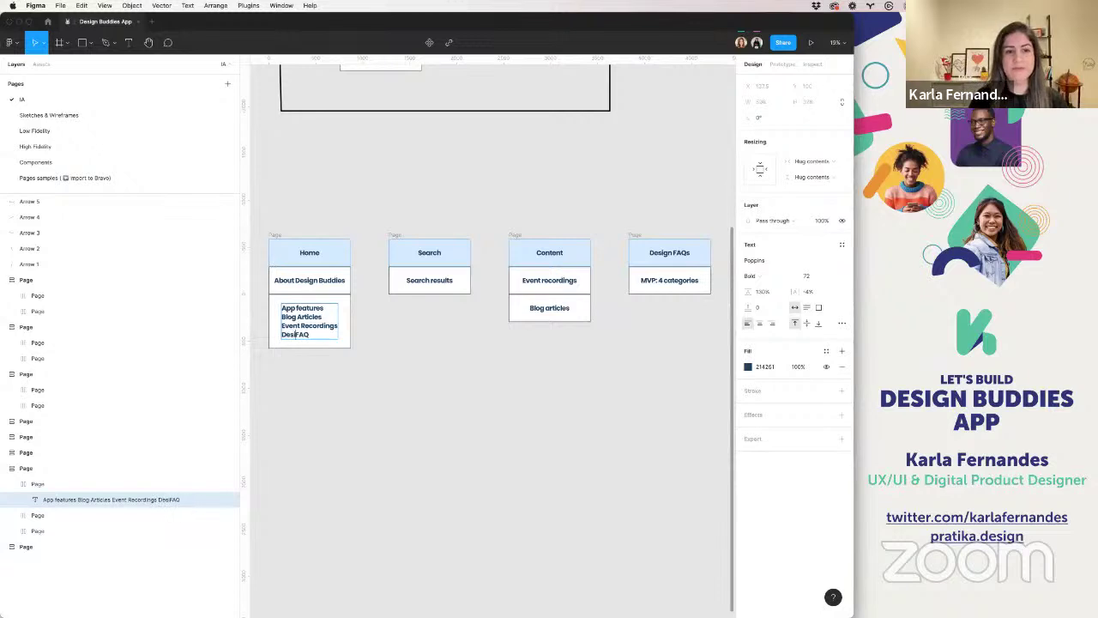
- Insert the line "Search" directly after "App features" in the lower Home block and finish editing the text
click(326, 309)
key(Return)
text(Search)
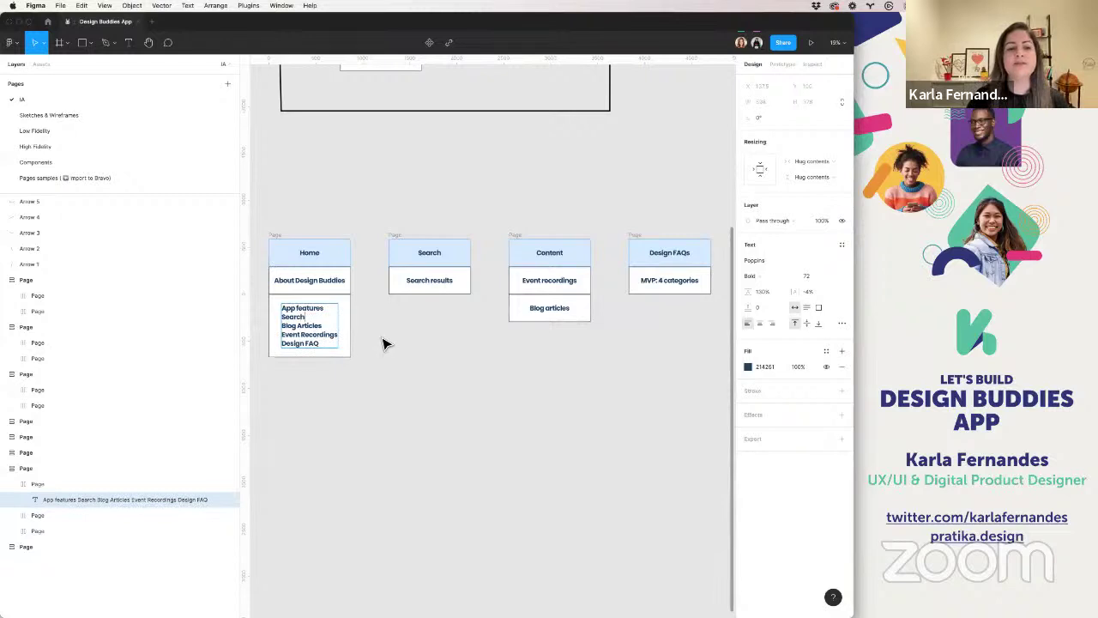
key(Escape)
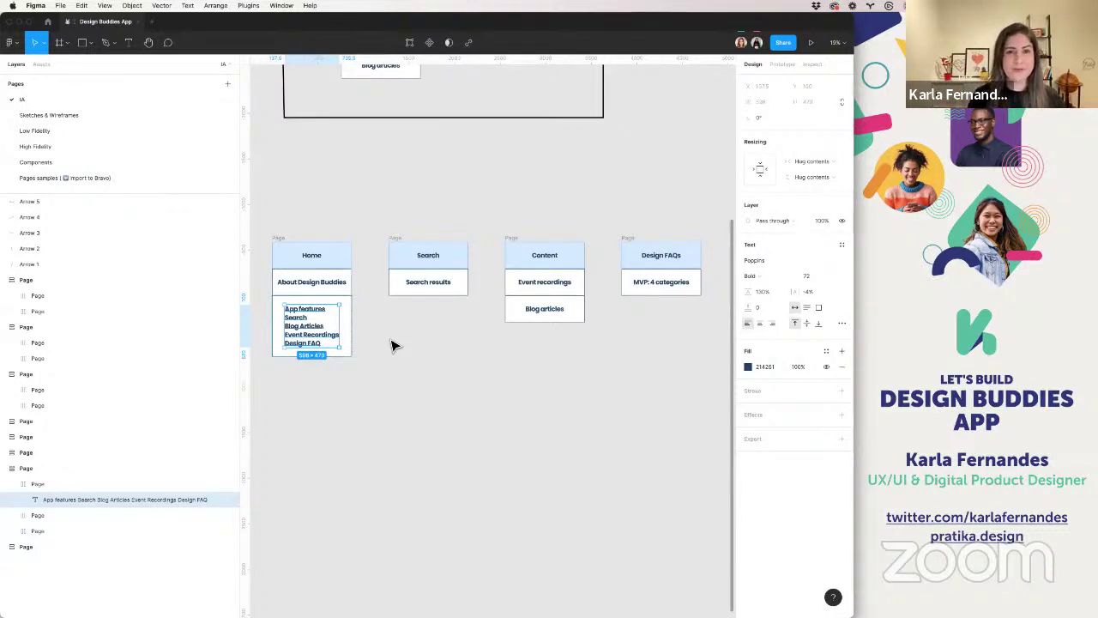
click(367, 314)
click(319, 312)
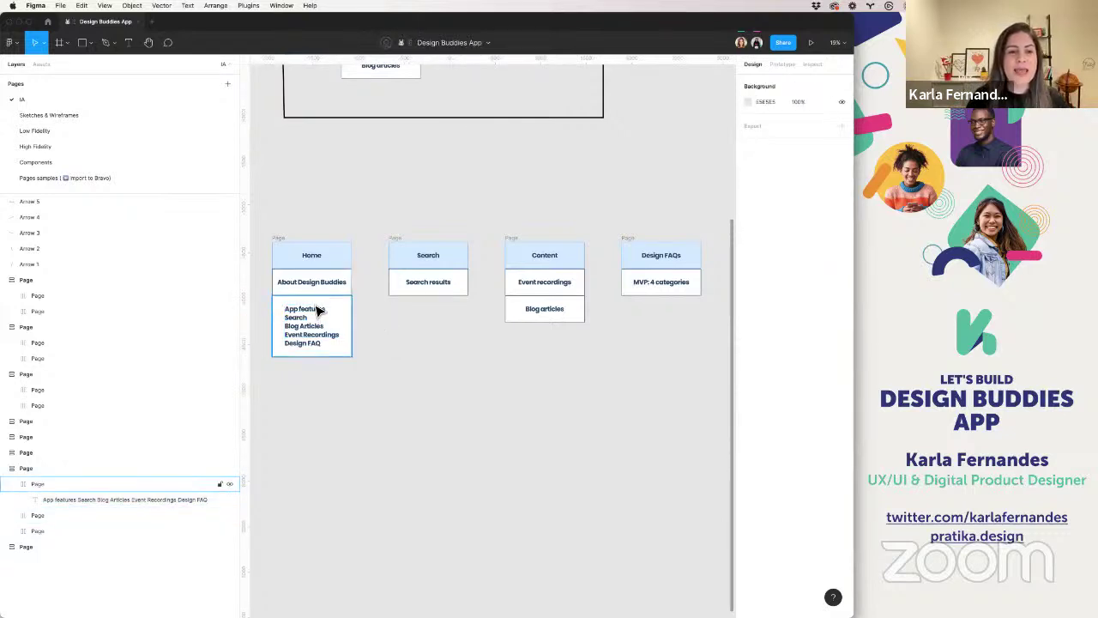
click(343, 204)
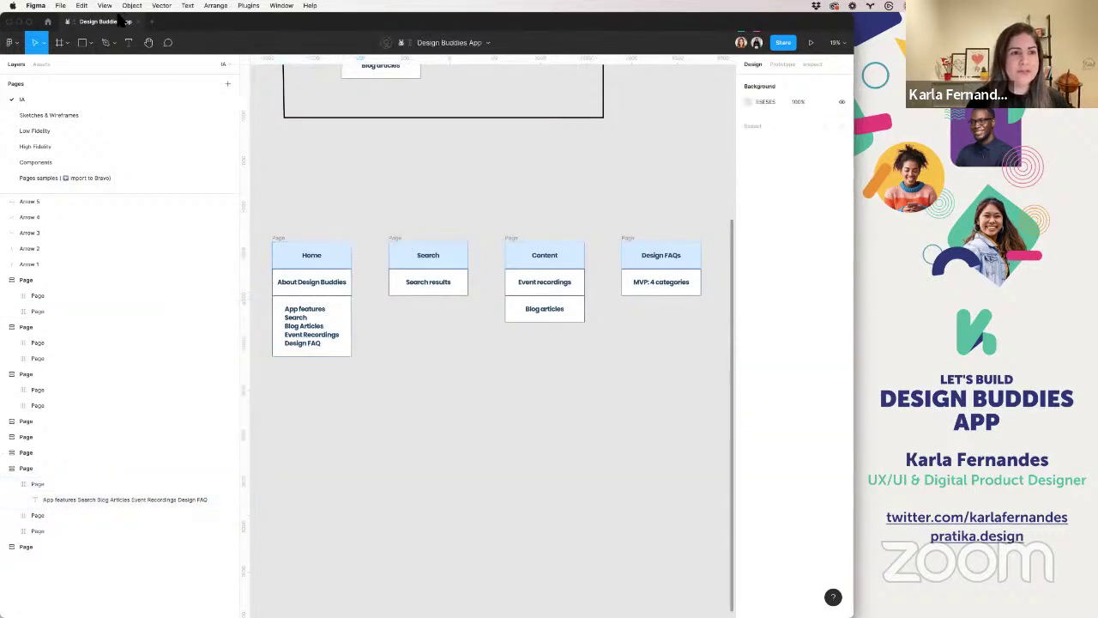
- Try to draw a Pen line from the lower Home block's feature list to the neighbouring Search block
click(106, 42)
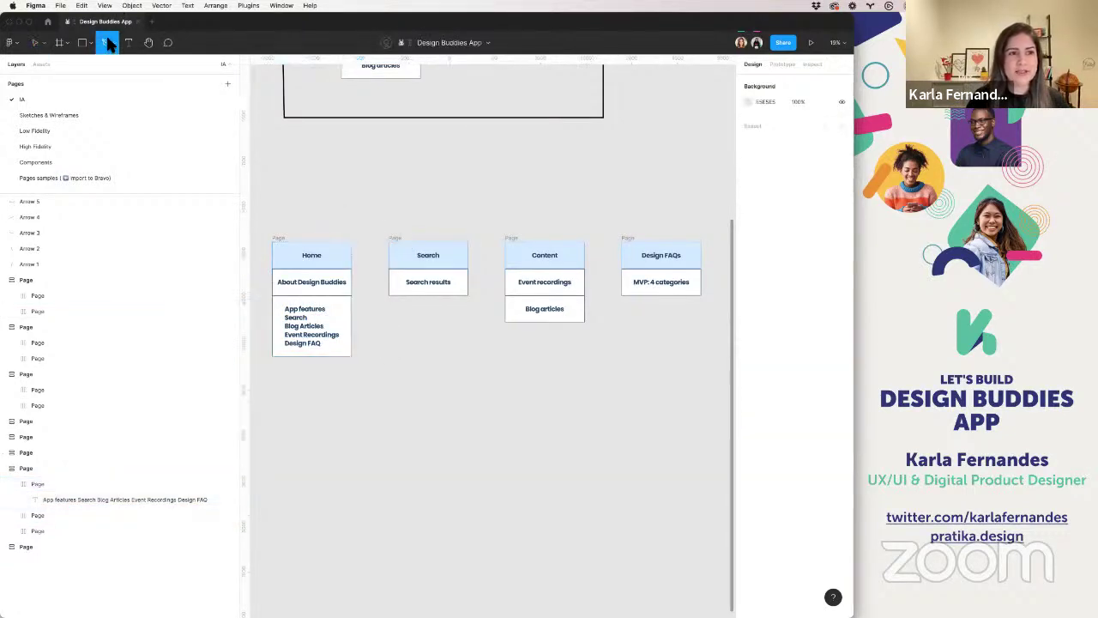
click(324, 323)
click(319, 318)
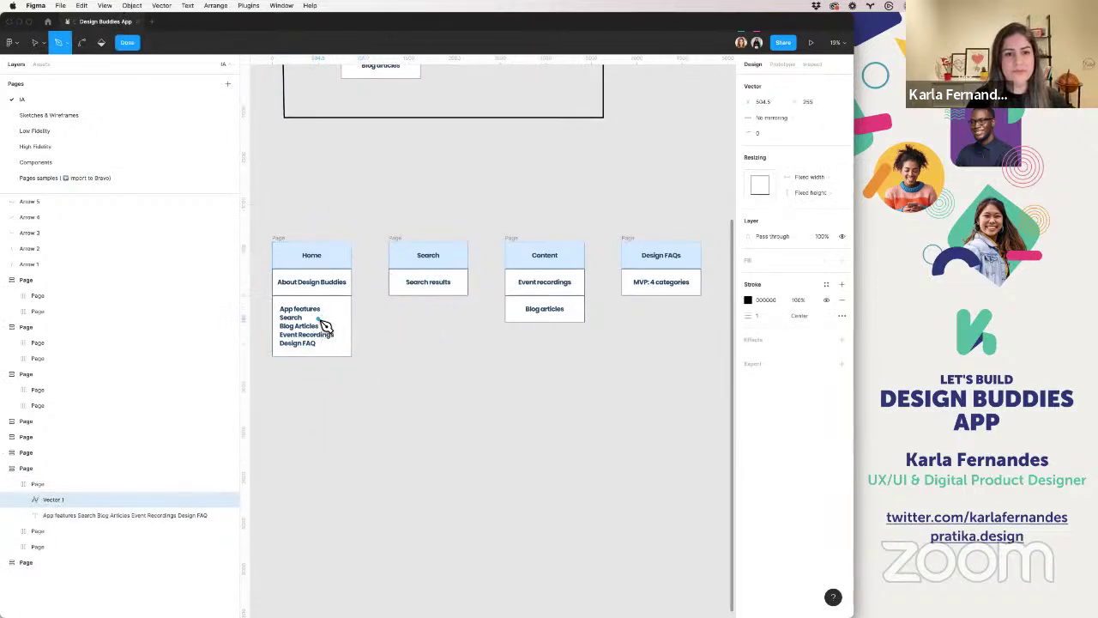
click(410, 260)
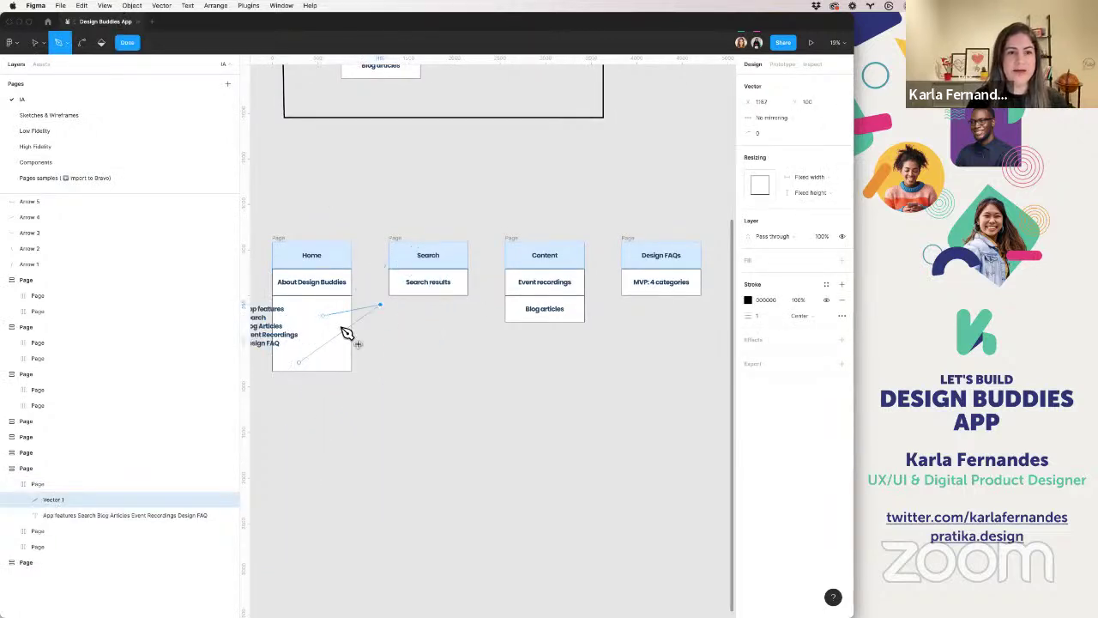
key(Escape)
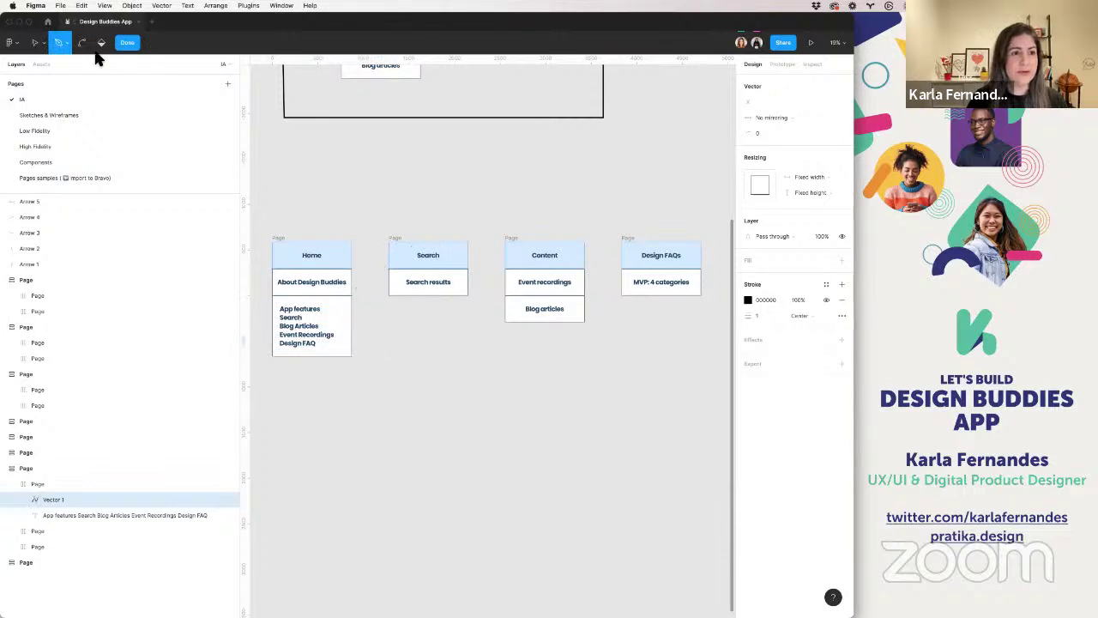
- Narrow the layers sidebar to widen the canvas and abandon the unfinished Pen line near the Search block
click(351, 314)
scroll(441, 324, up, 5)
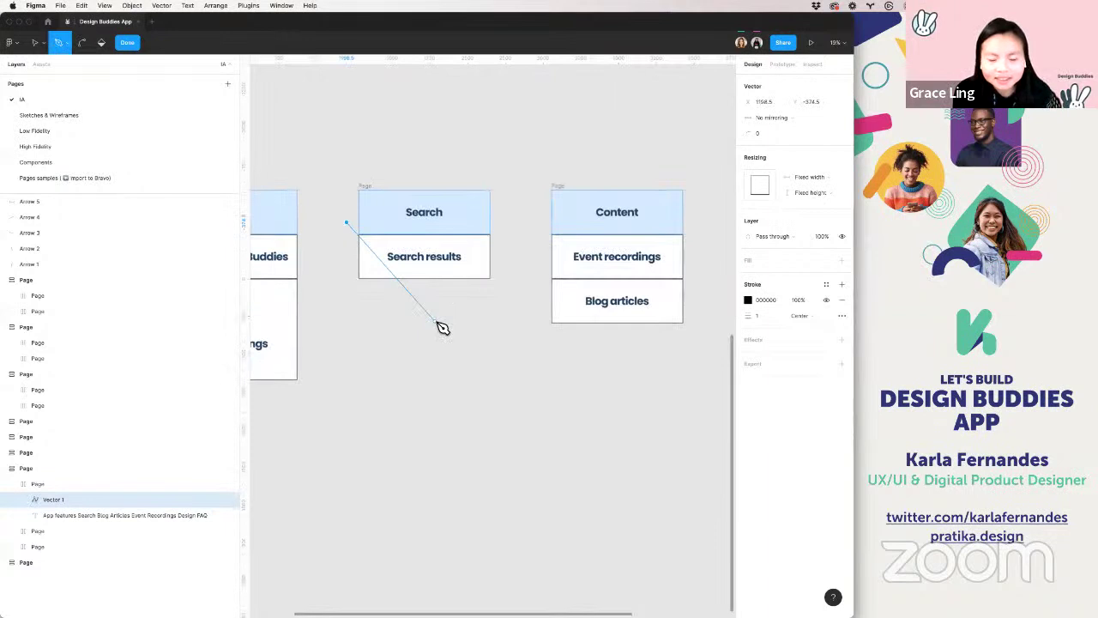
scroll(320, 249, left, 2)
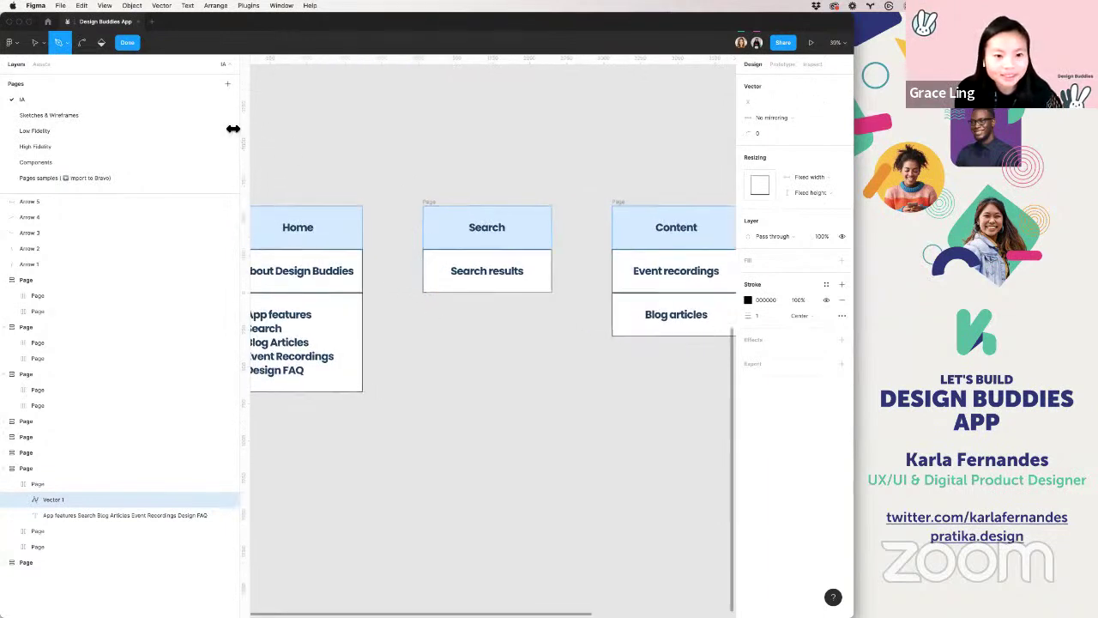
drag(239, 130, 92, 129)
key(Escape)
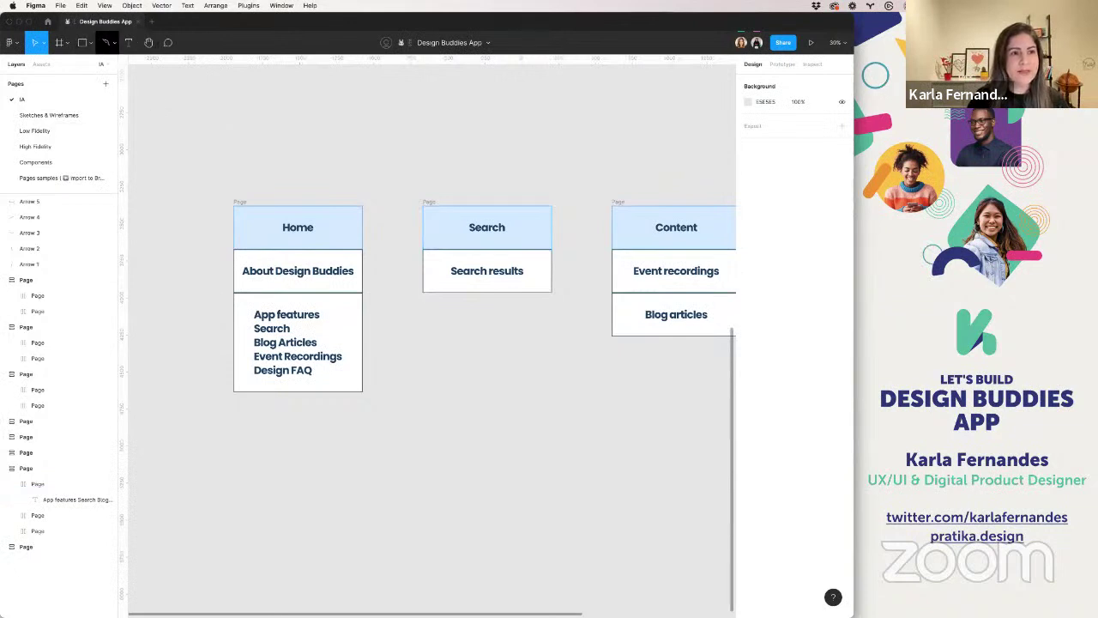
- Draw a nearly horizontal Pencil line about 1265 long above the Home and Search blocks and group it
key(p)
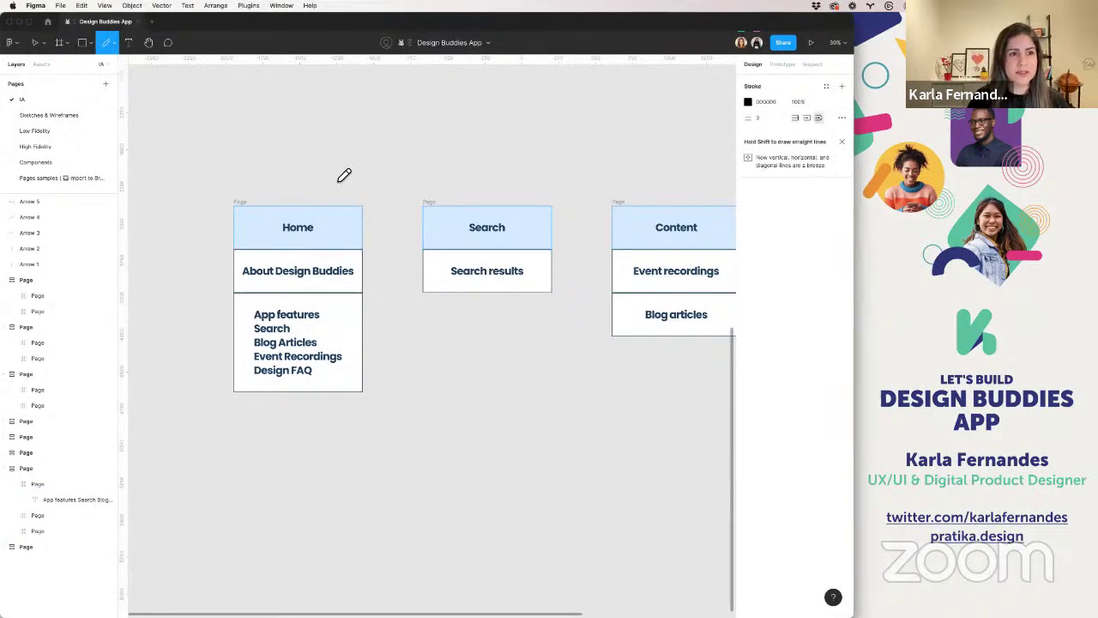
click(54, 200)
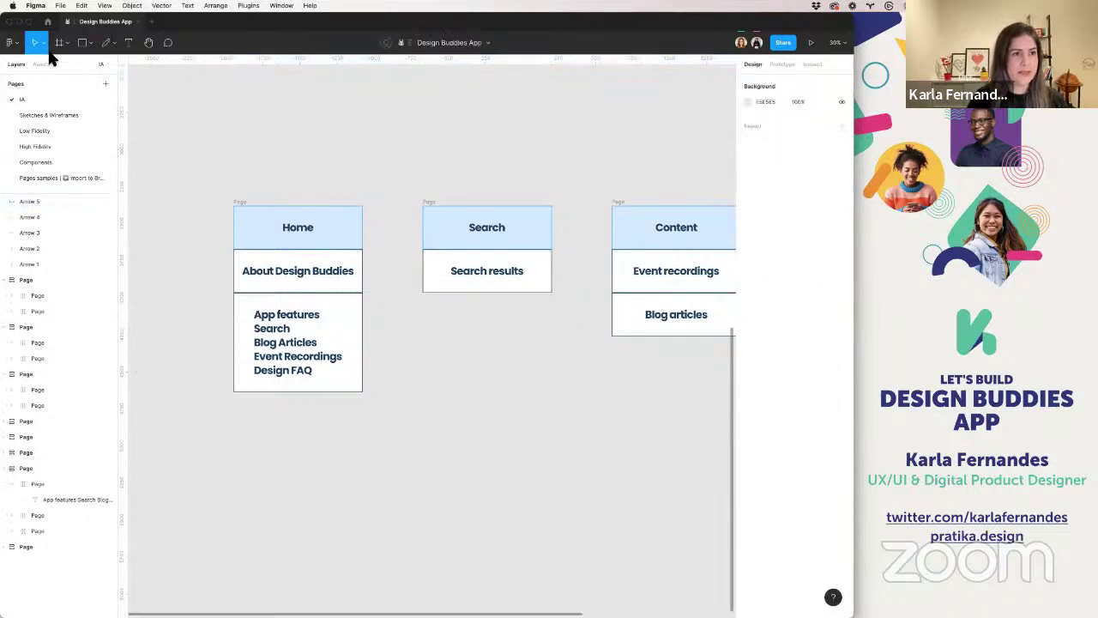
key(p)
click(245, 178)
click(434, 177)
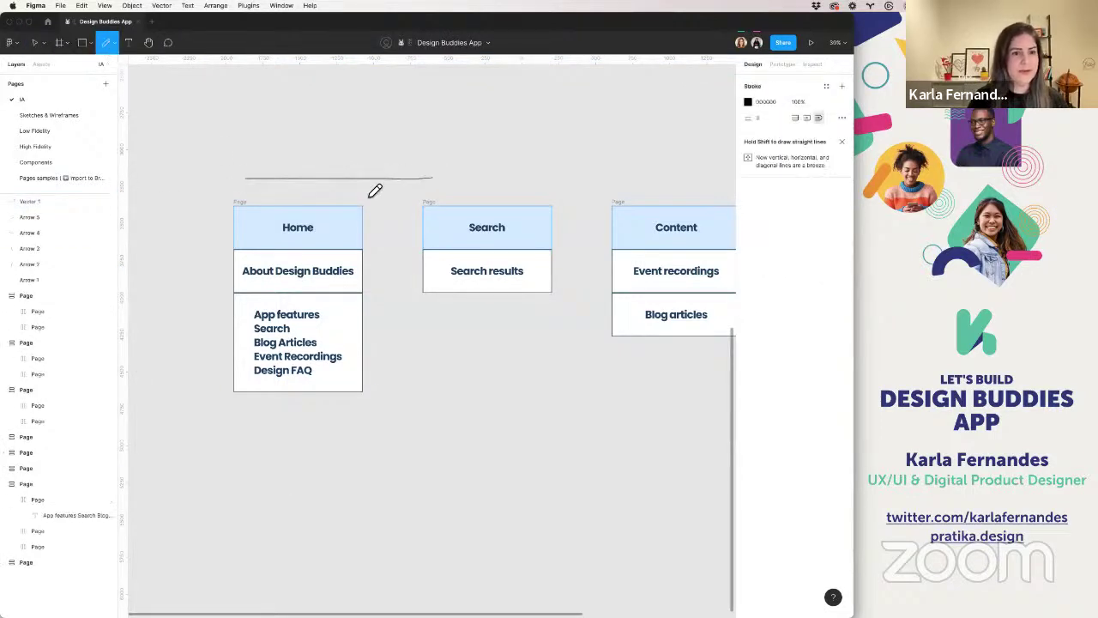
key(Escape)
click(362, 179)
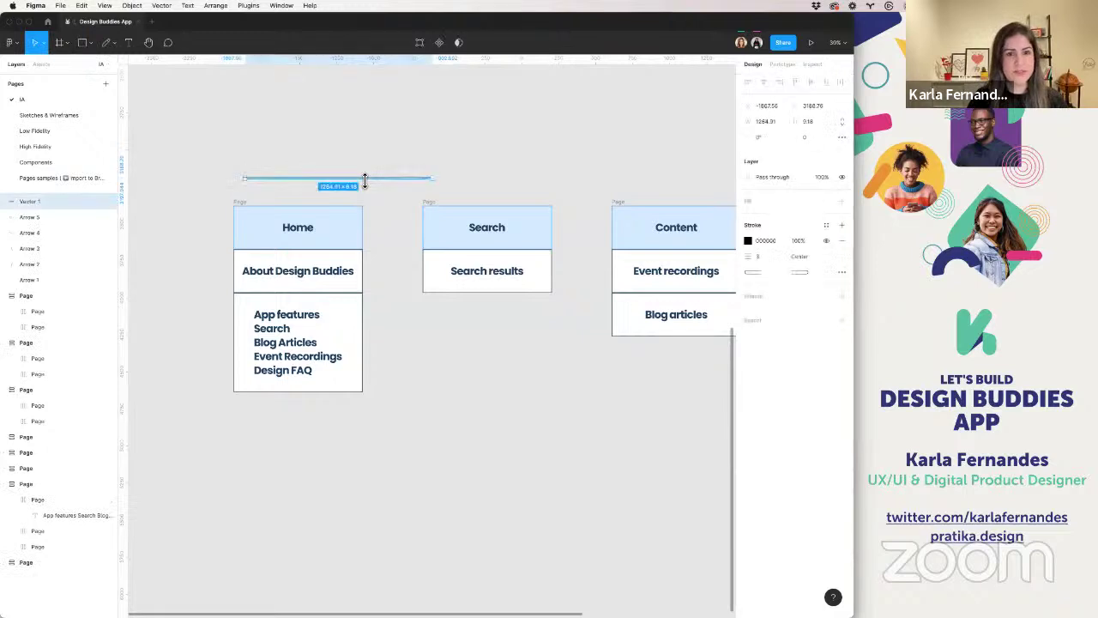
key(super+g)
click(8, 202)
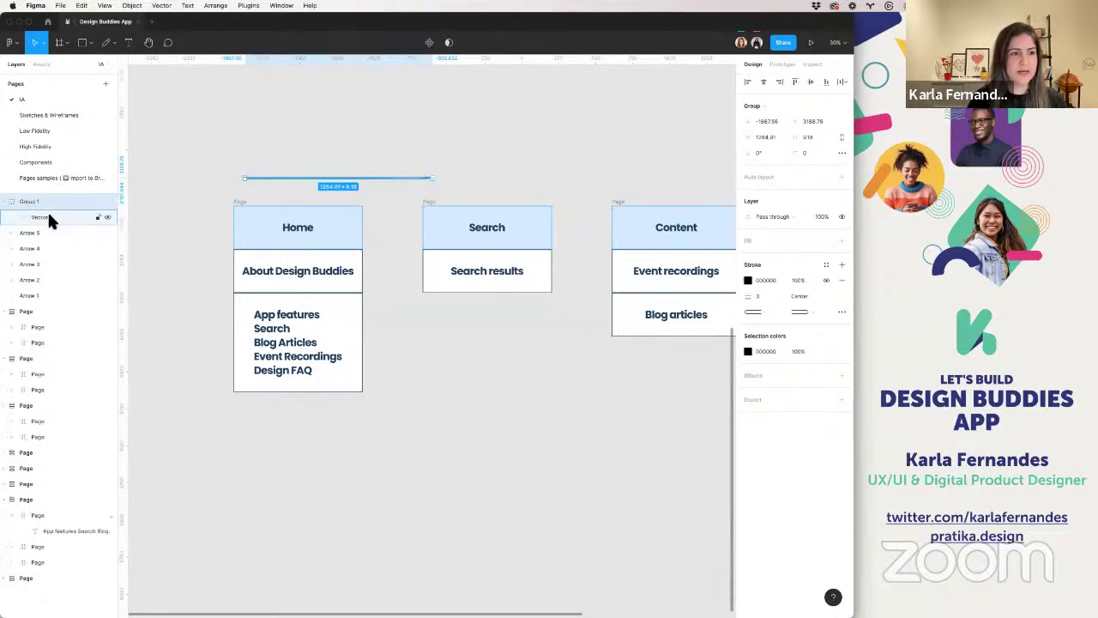
- Try to link the Home feature list to Search with a Pencil stroke, and by stretching the horizontal line down to the list
click(106, 42)
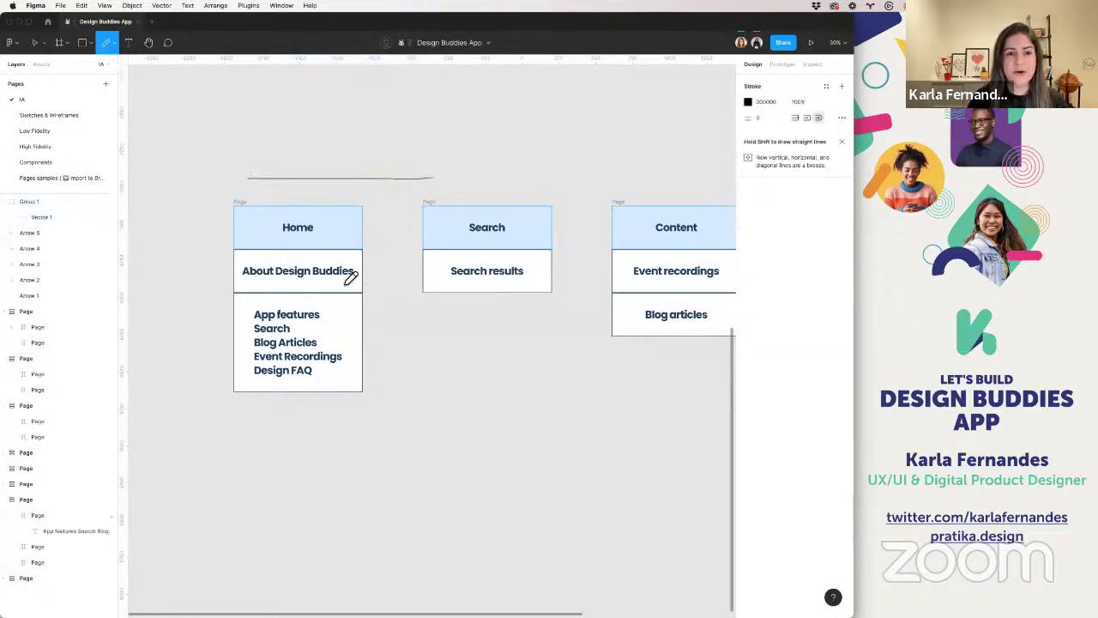
drag(326, 332, 435, 288)
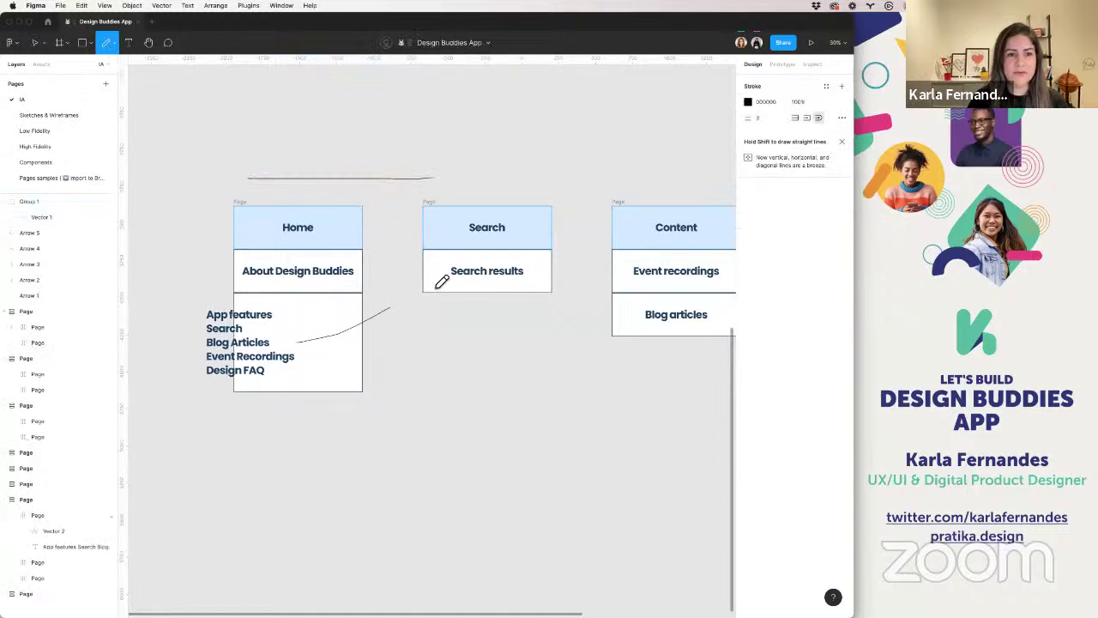
key(super+z)
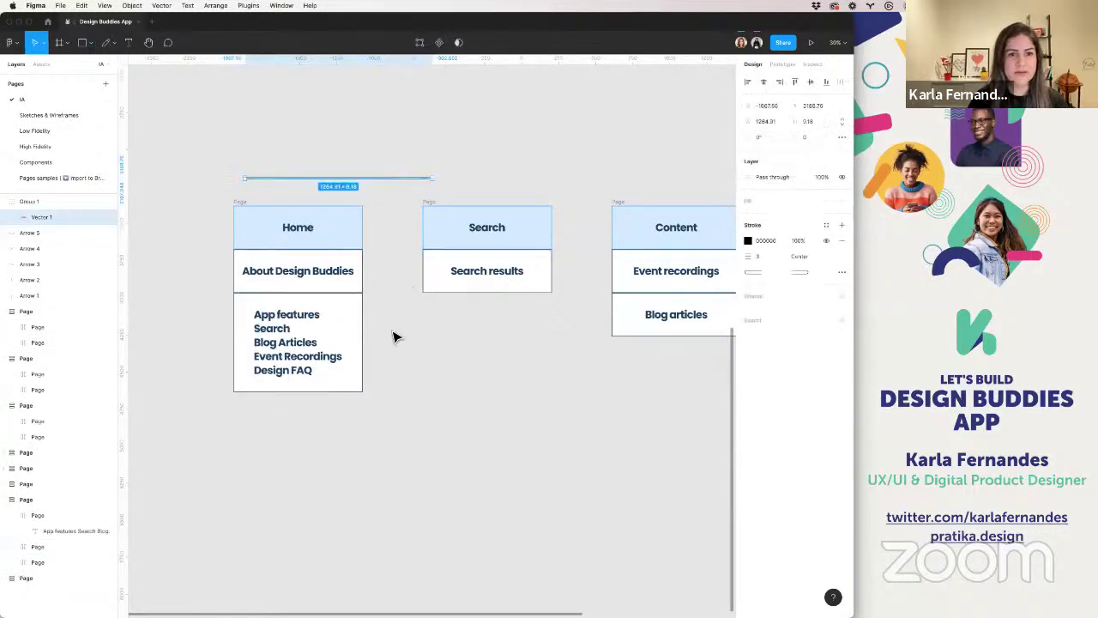
drag(247, 178, 326, 330)
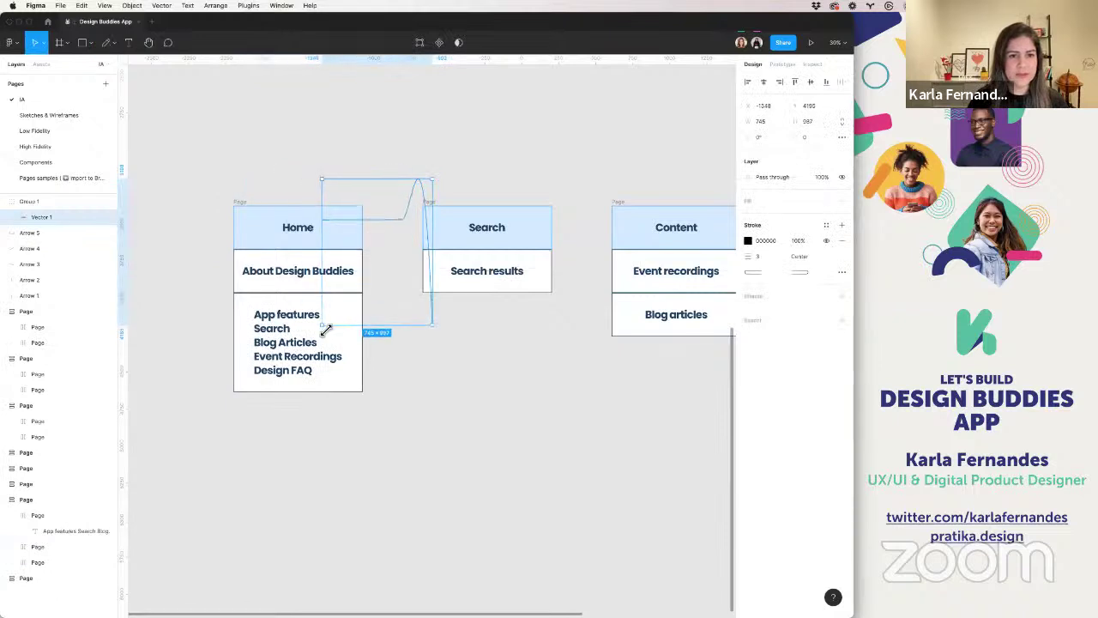
key(super+z)
- Retry the Pencil connector from the Home feature list to Search, undo it, and delete the line above the blocks
click(107, 43)
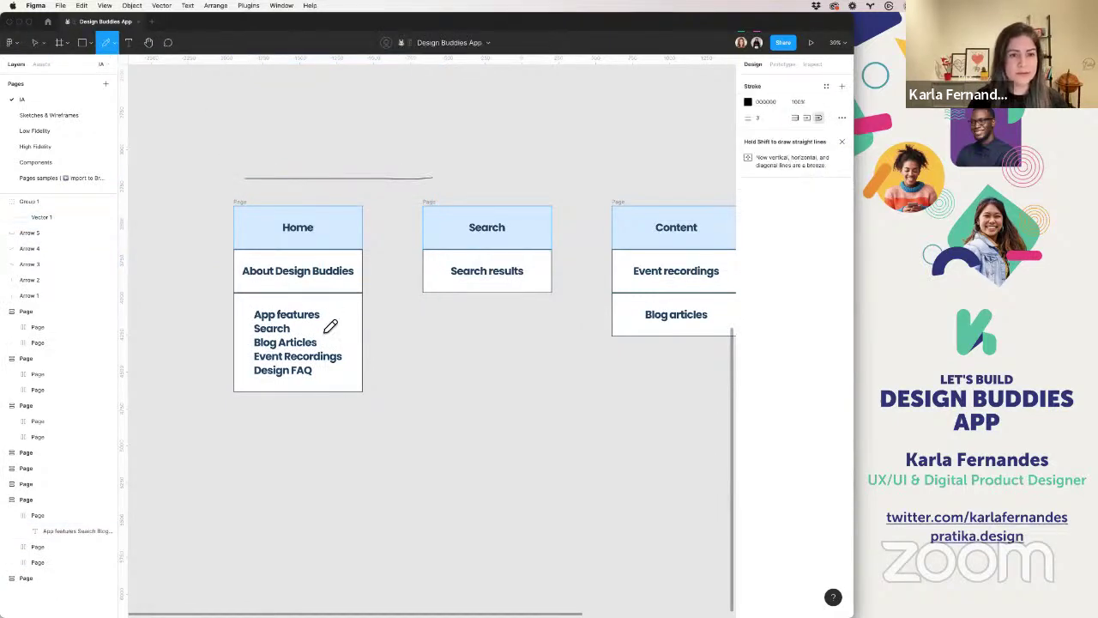
drag(326, 326, 421, 269)
key(super+z)
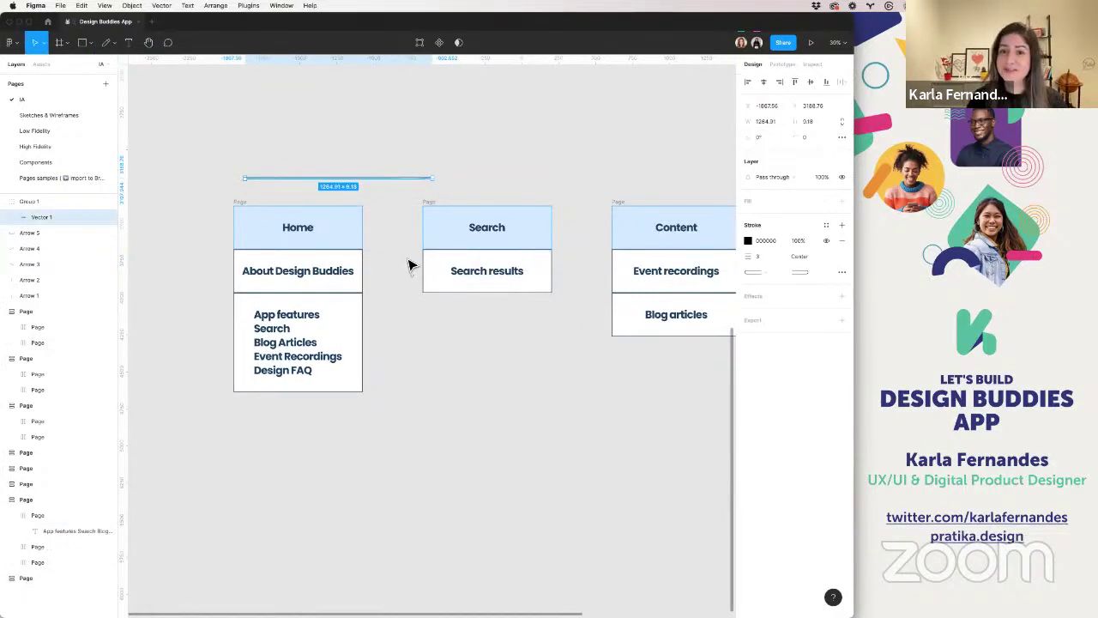
key(Delete)
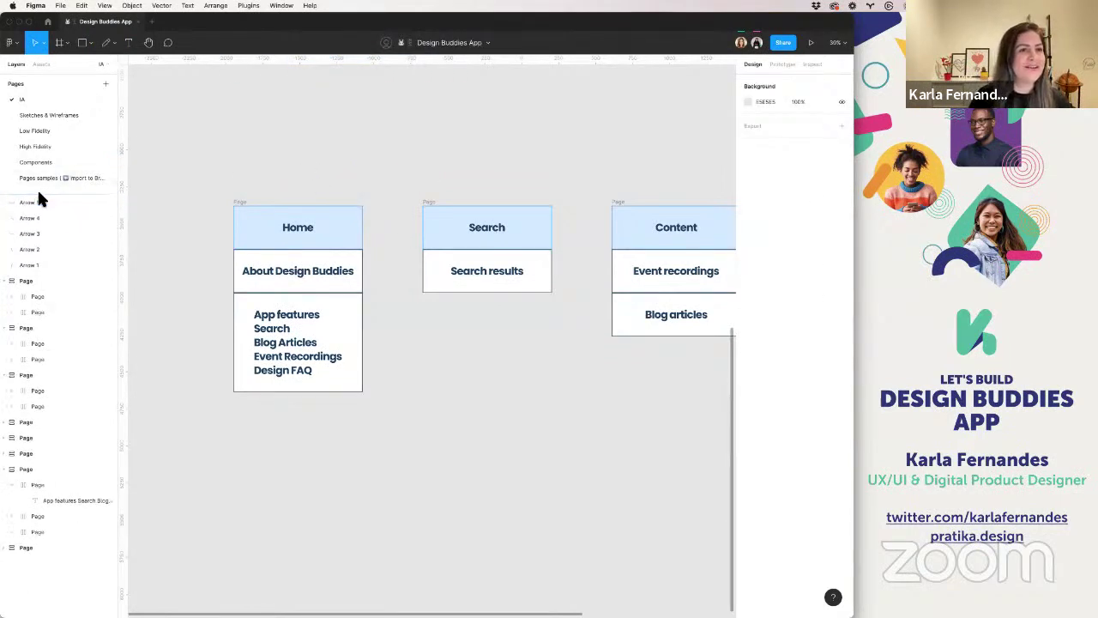
- Draw a short test Pencil curve in the empty area above the Home and Search blocks and delete it
ctrl+scroll(348, 244, down, 5)
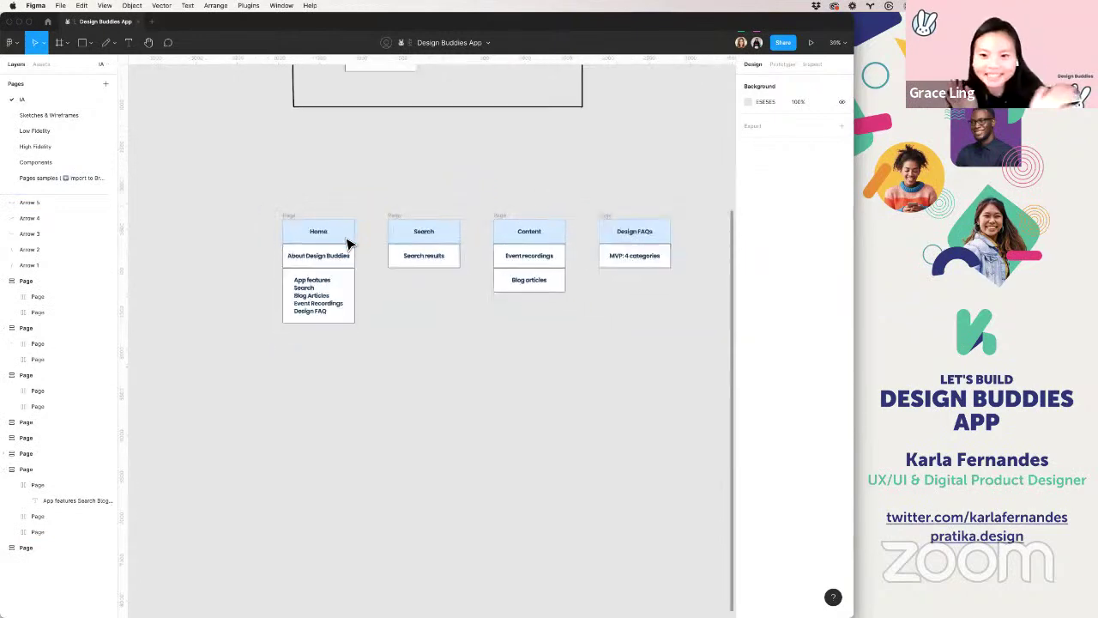
scroll(348, 244, right, 2)
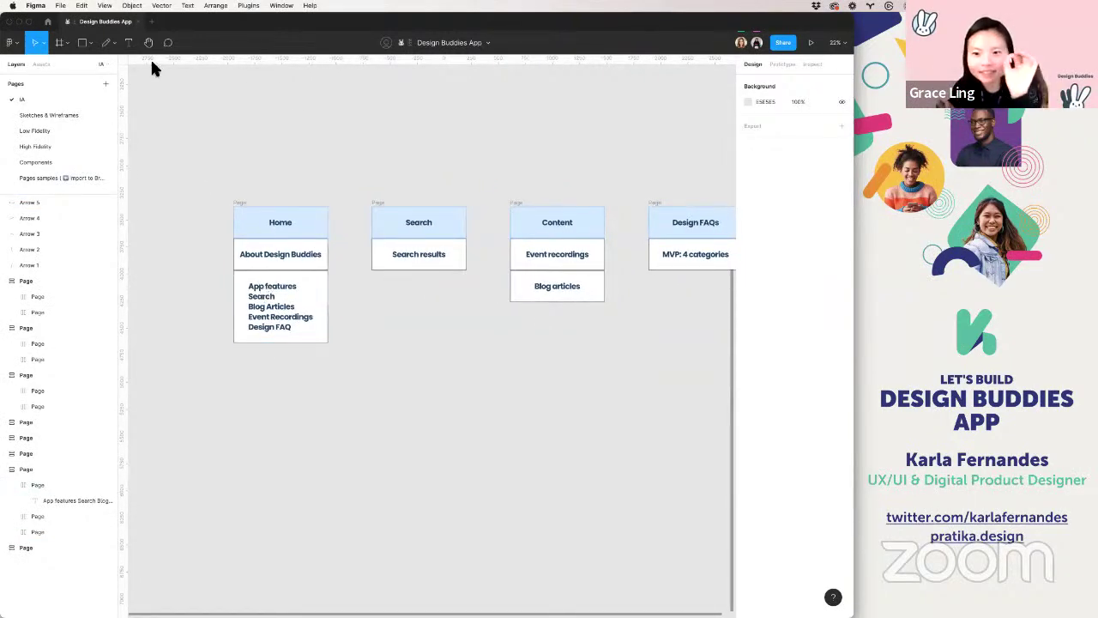
click(105, 42)
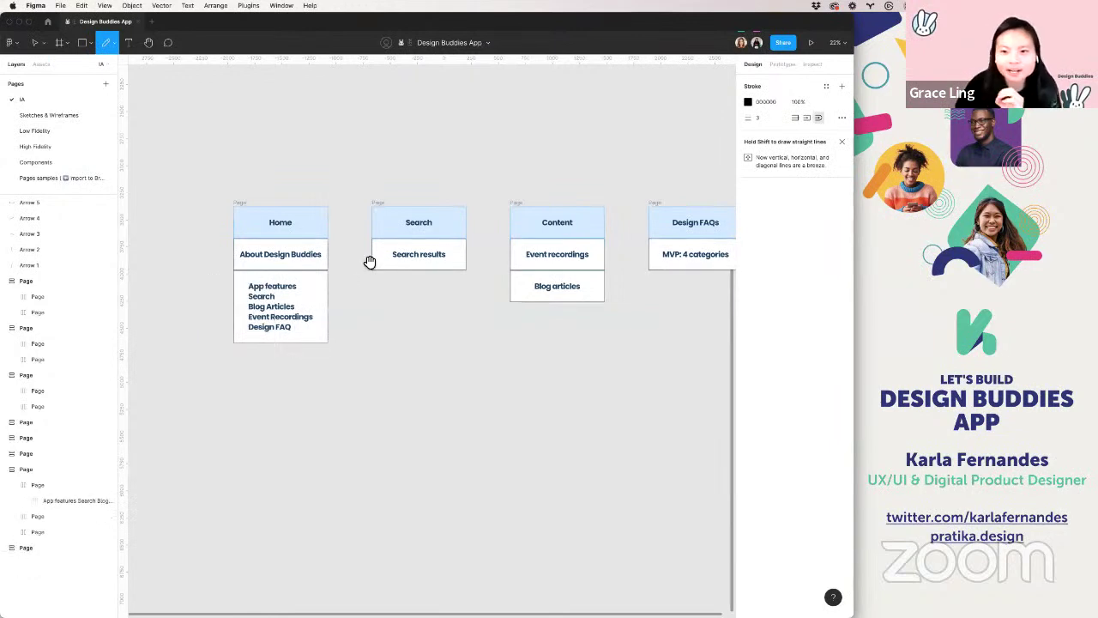
mouse_move(290, 169)
mouse_down()
mouse_move(379, 139)
mouse_move(351, 161)
mouse_move(343, 253)
mouse_move(354, 221)
mouse_up()
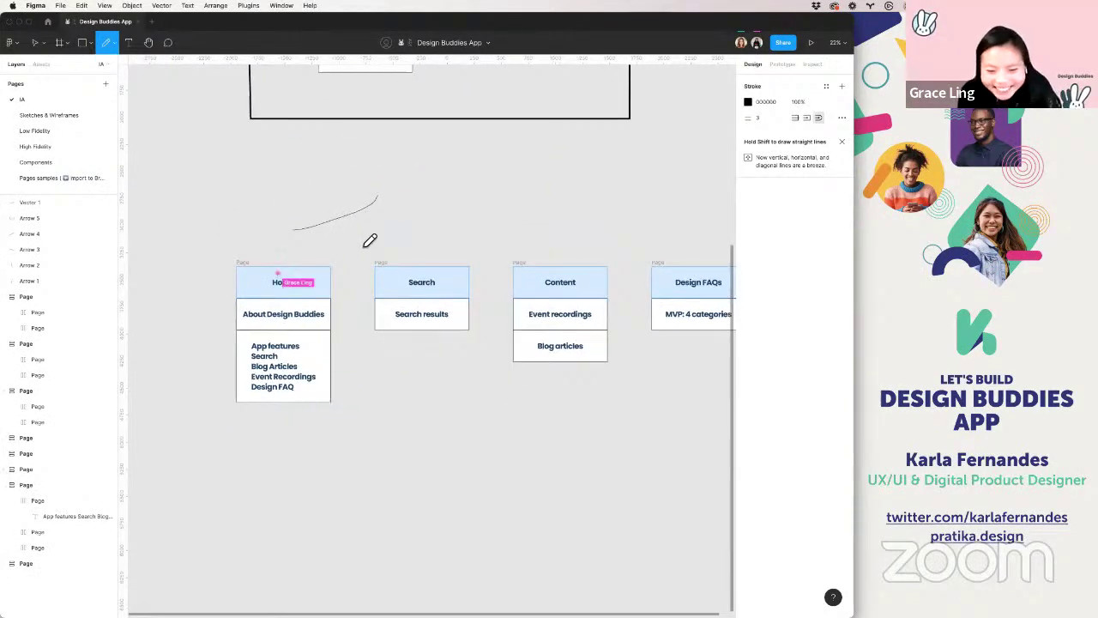
key(v)
click(334, 223)
key(Delete)
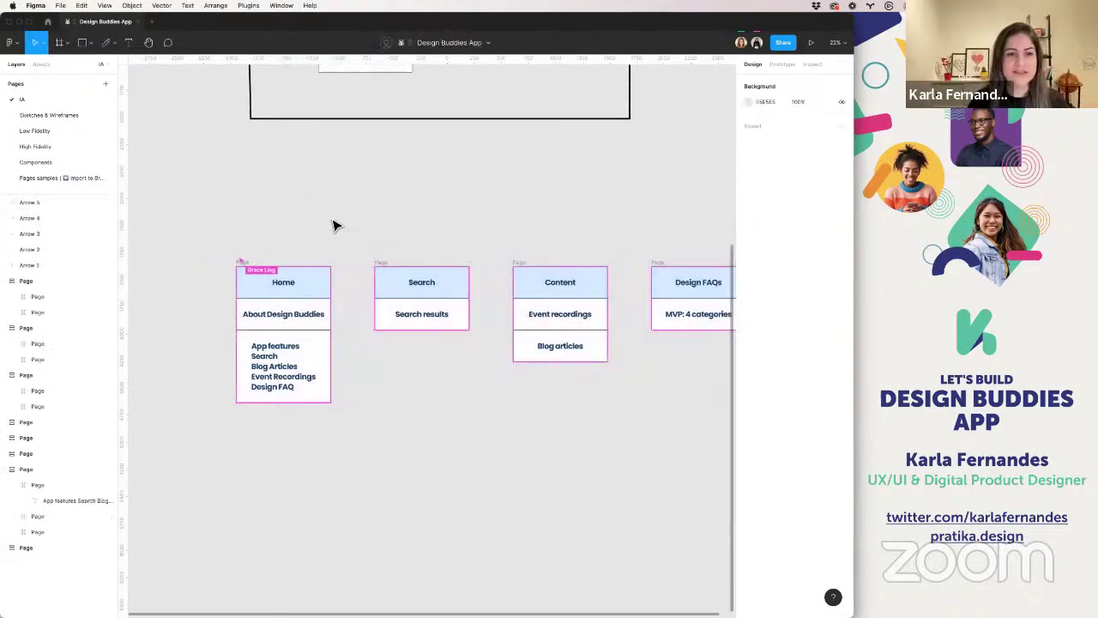
- Try to draw a curved Pencil connector between the lower Home block and the Search block
scroll(335, 224, right, 3)
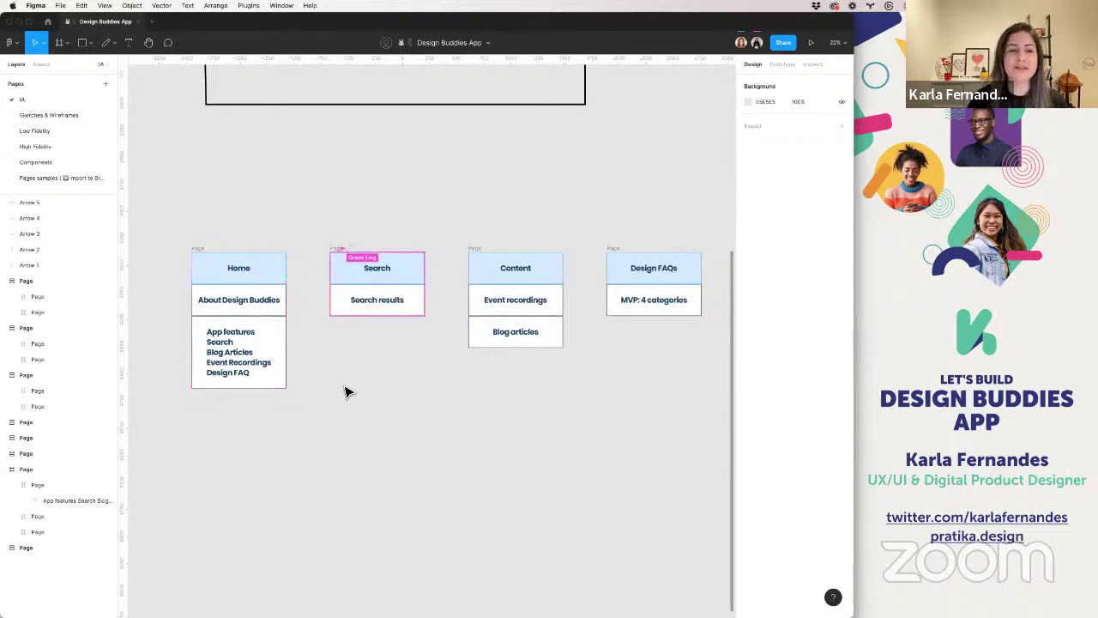
click(106, 42)
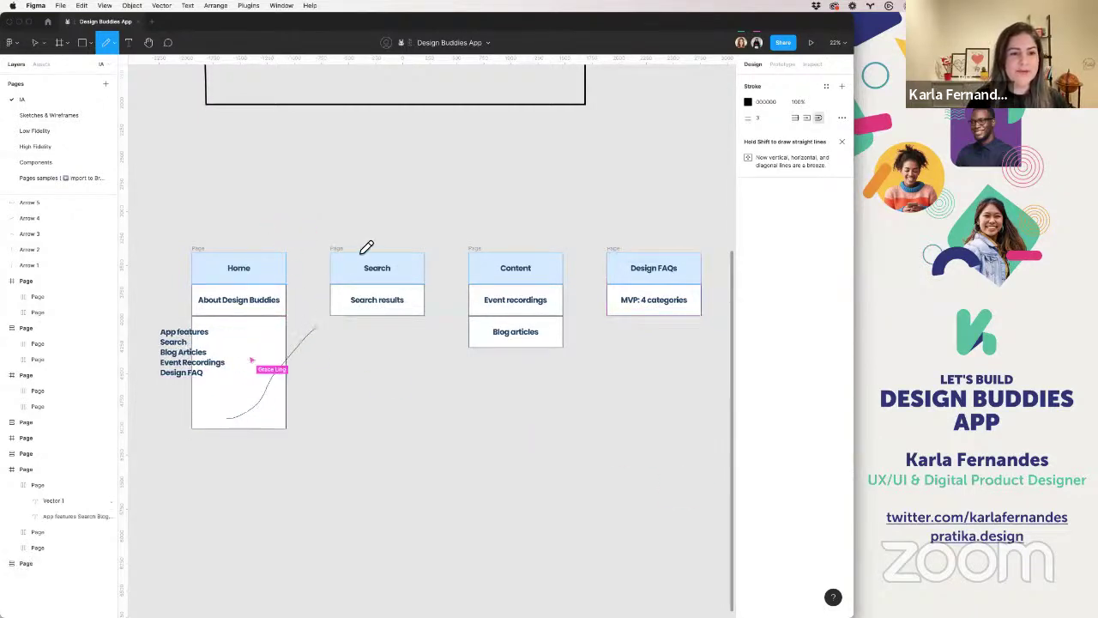
key(super+z)
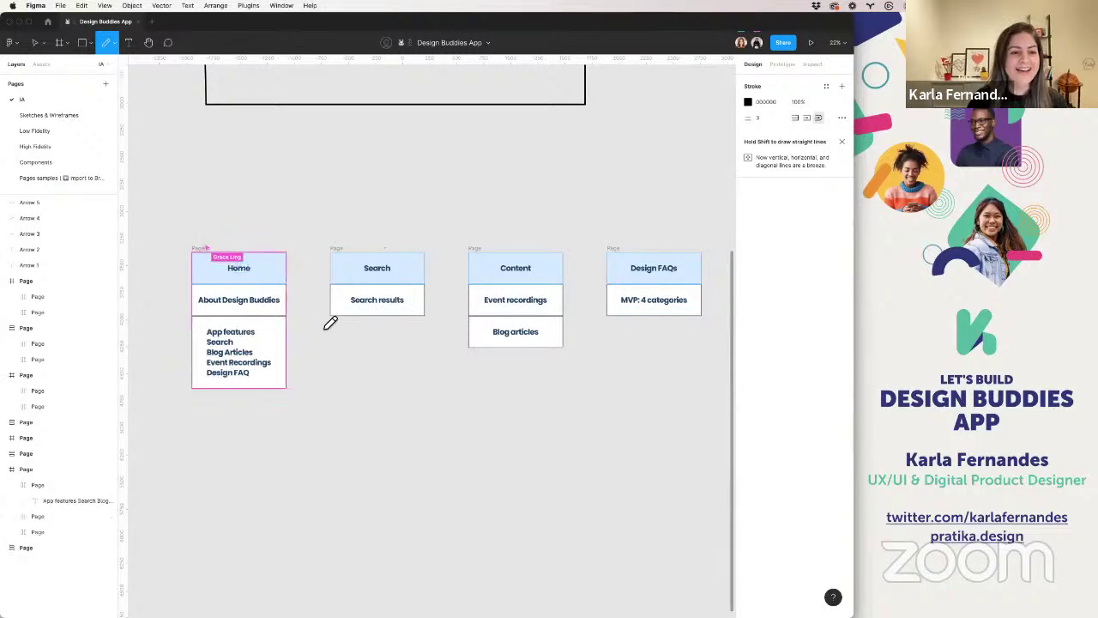
drag(380, 262, 295, 326)
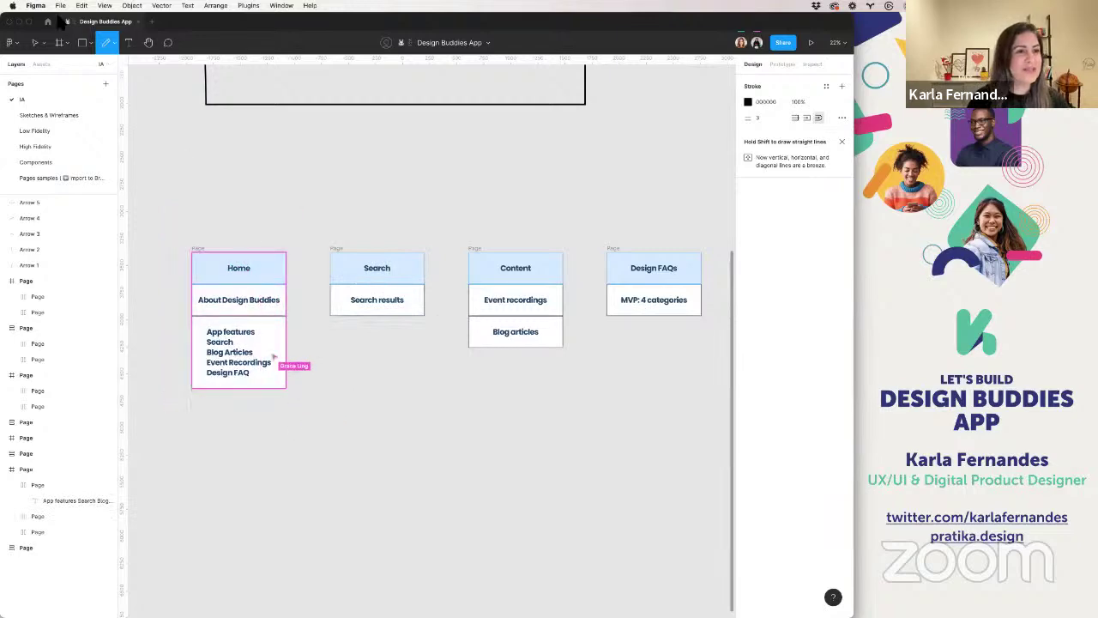
key(v)
mouse_move(174, 235)
mouse_down()
mouse_move(698, 453)
mouse_move(723, 443)
mouse_up()
right_click(682, 283)
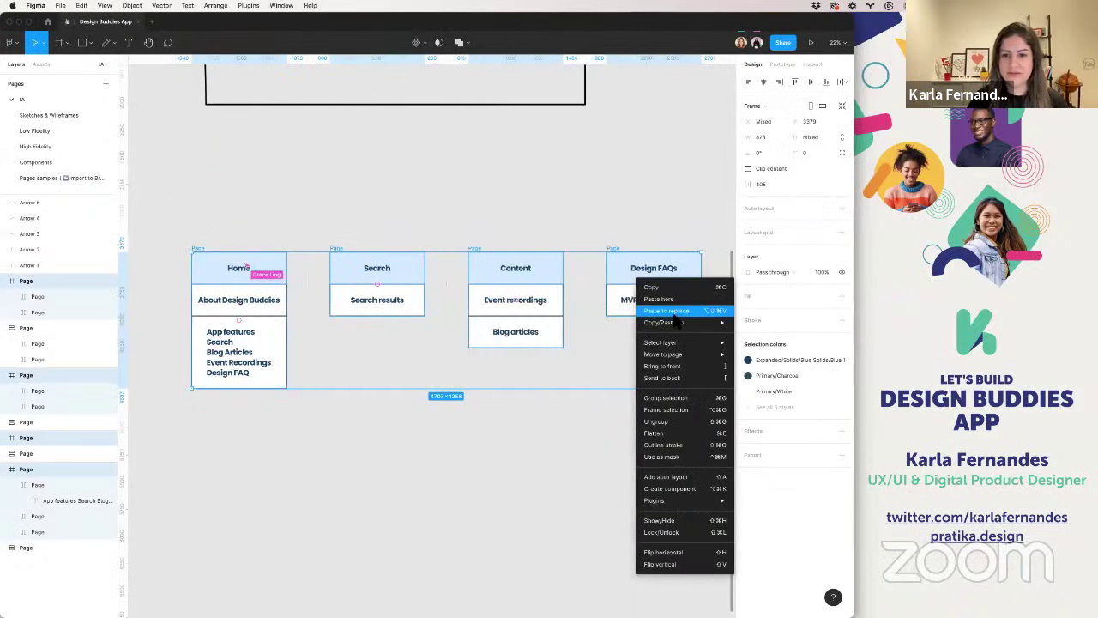
click(568, 496)
click(290, 410)
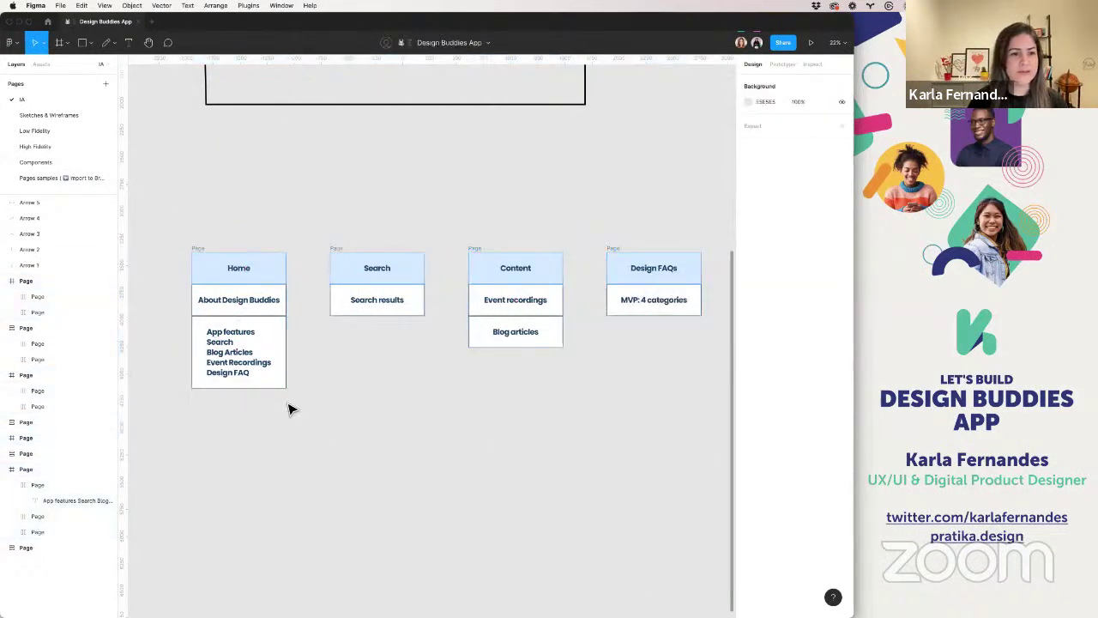
- Try once more to draw a Pencil connector from the Home feature list up to the Search title block
click(107, 45)
mouse_move(247, 345)
mouse_down()
mouse_move(310, 325)
mouse_move(333, 282)
mouse_move(368, 272)
mouse_up()
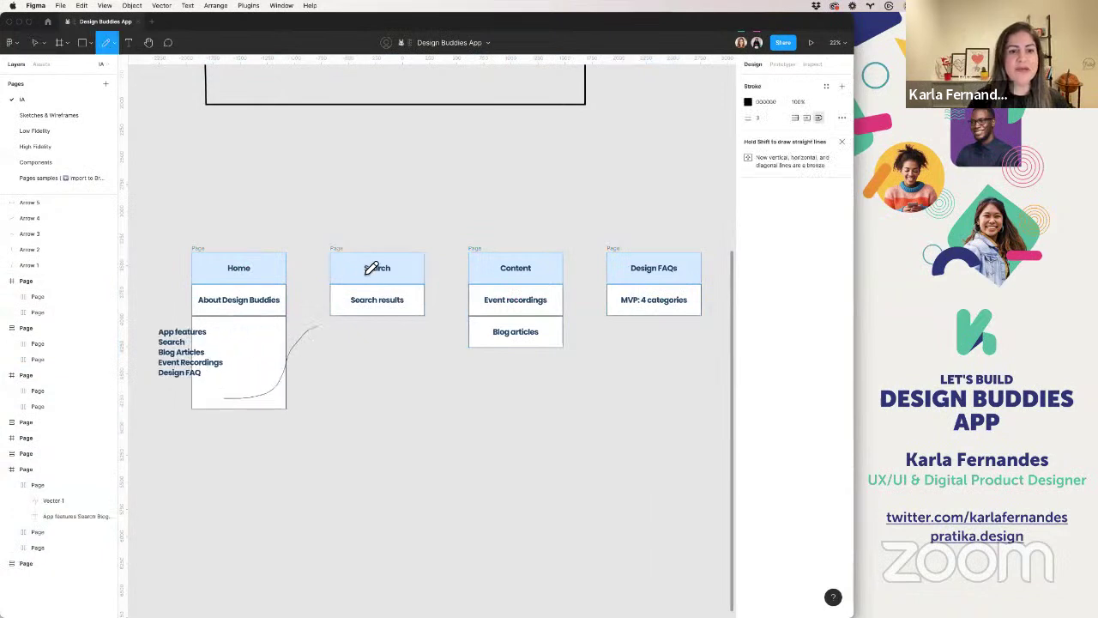
key(super+z)
key(v)
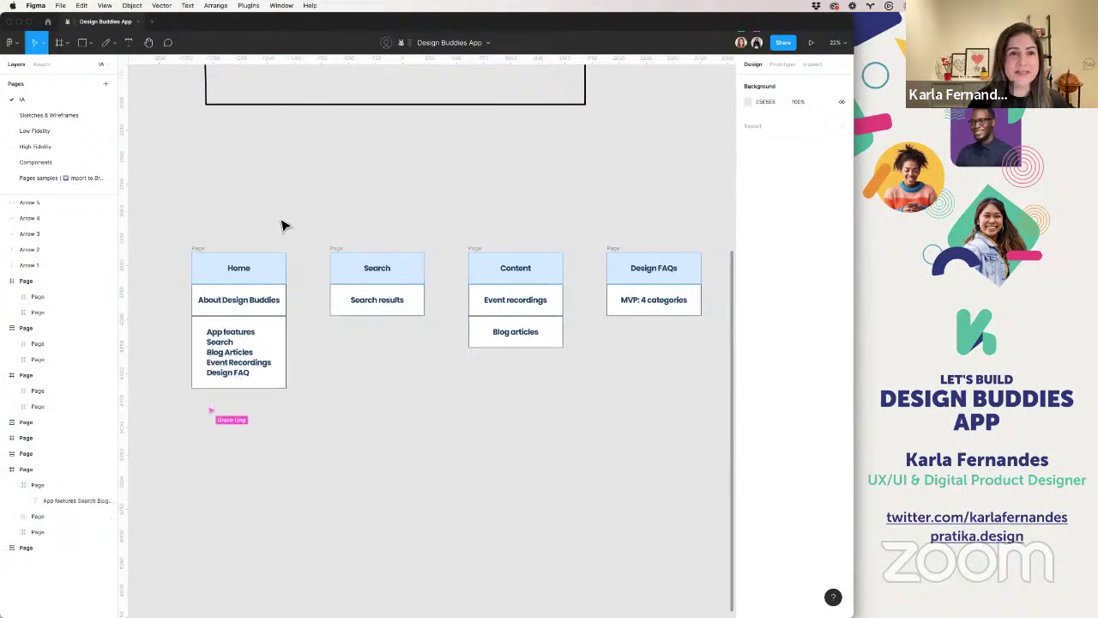
- Select the four page blocks, create a new blank design file, and return to the Design Buddies App file
click(326, 260)
drag(778, 426, 670, 441)
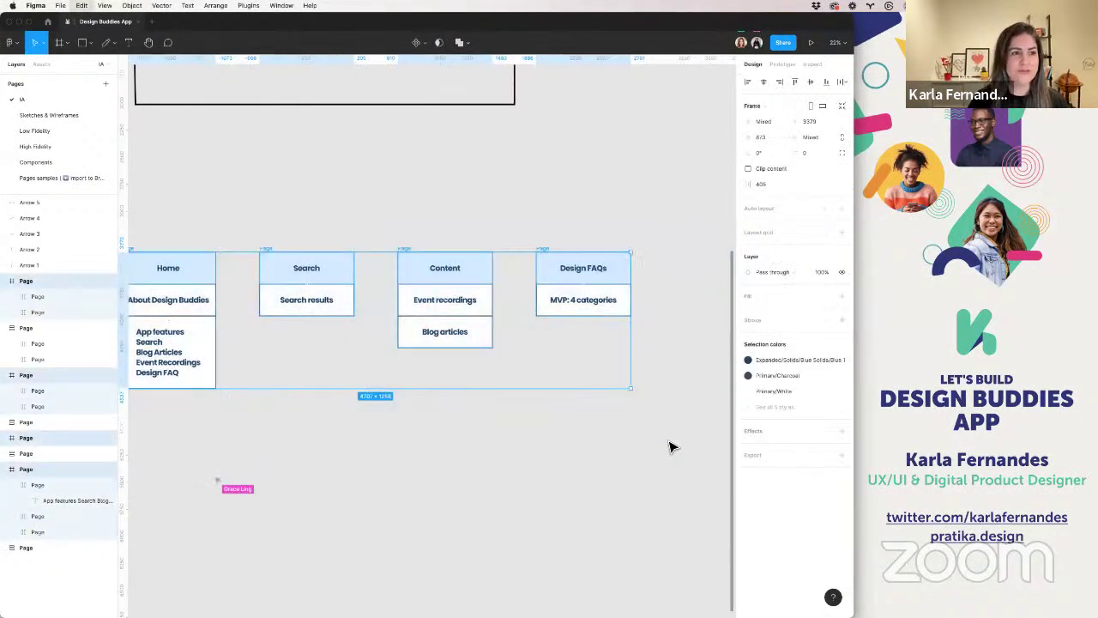
key(super+n)
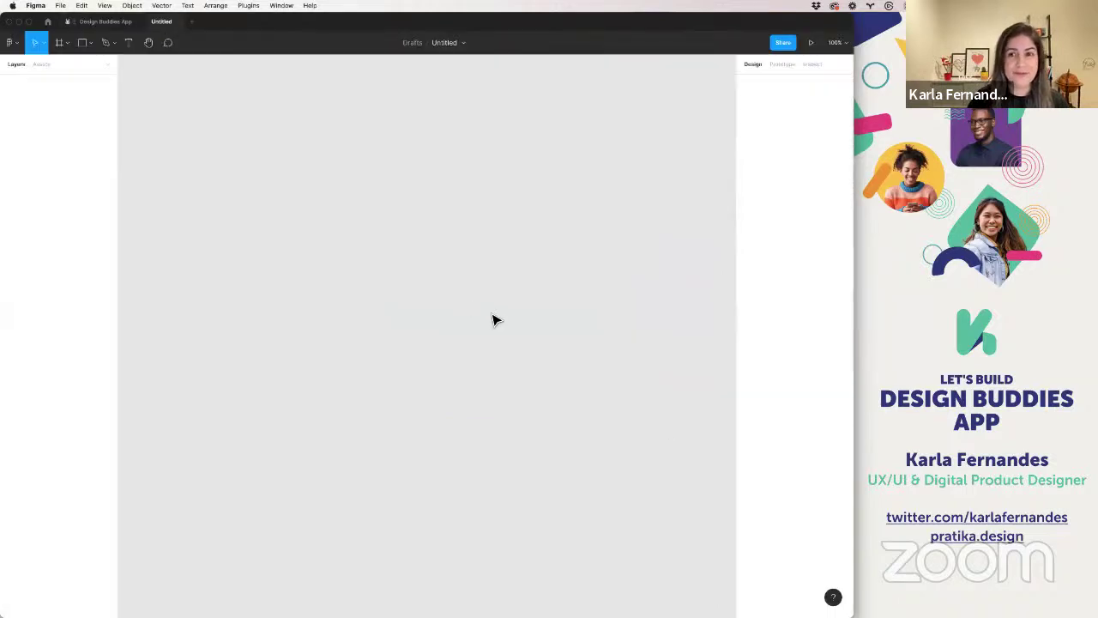
click(47, 23)
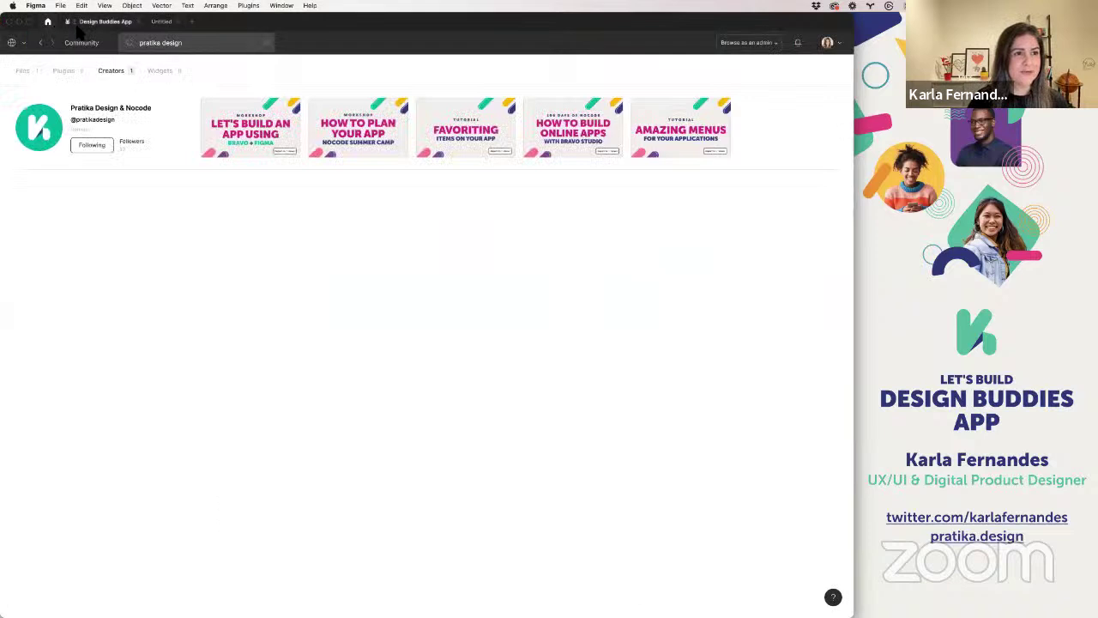
click(94, 22)
- Point the loose arrow from Home's feature list to Search results, and add a copy running from Blog Articles to Content's Blog articles block
click(12, 43)
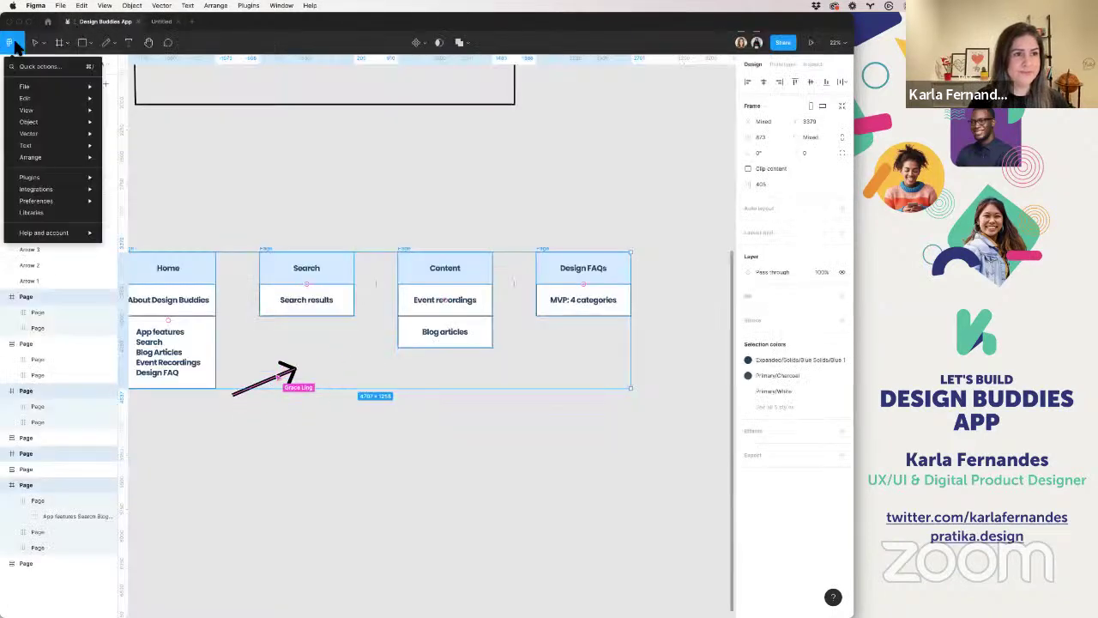
click(280, 216)
click(280, 215)
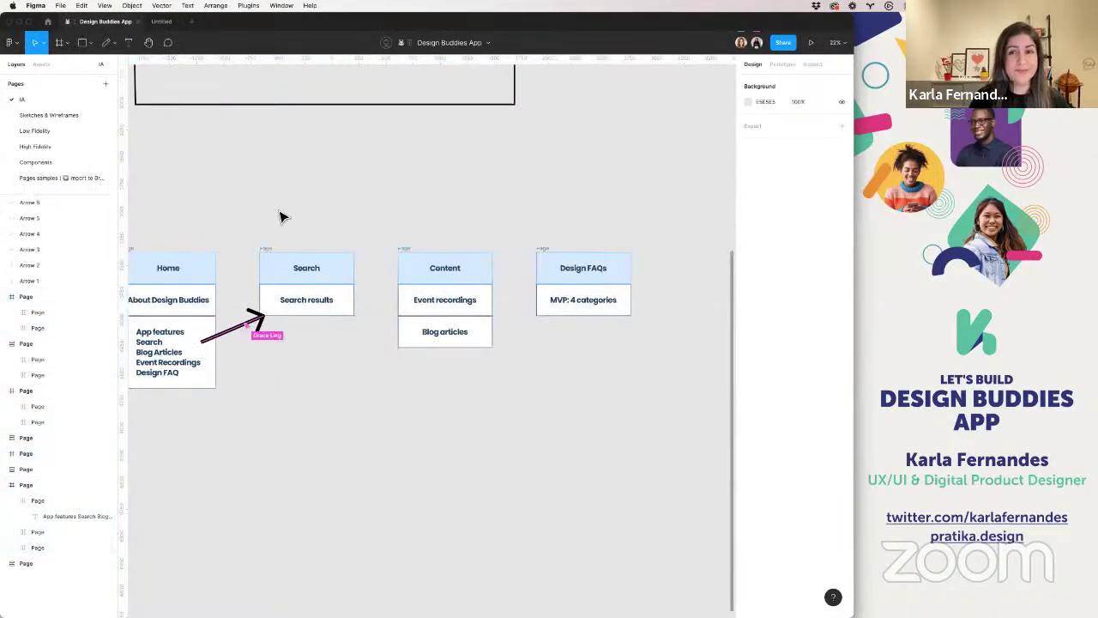
scroll(306, 218, left, 3)
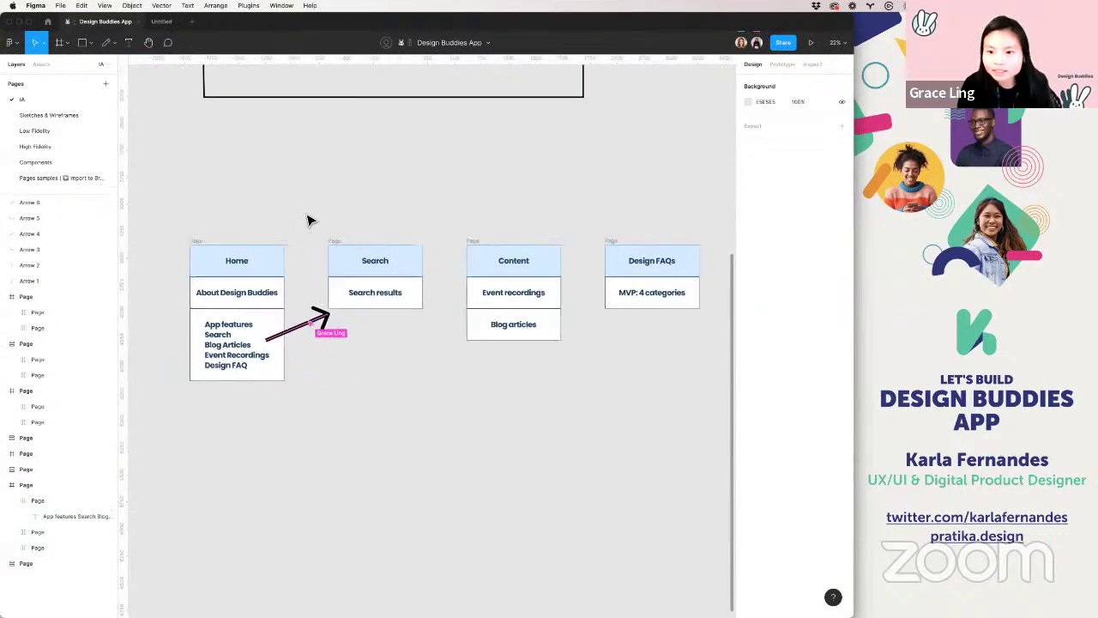
click(314, 324)
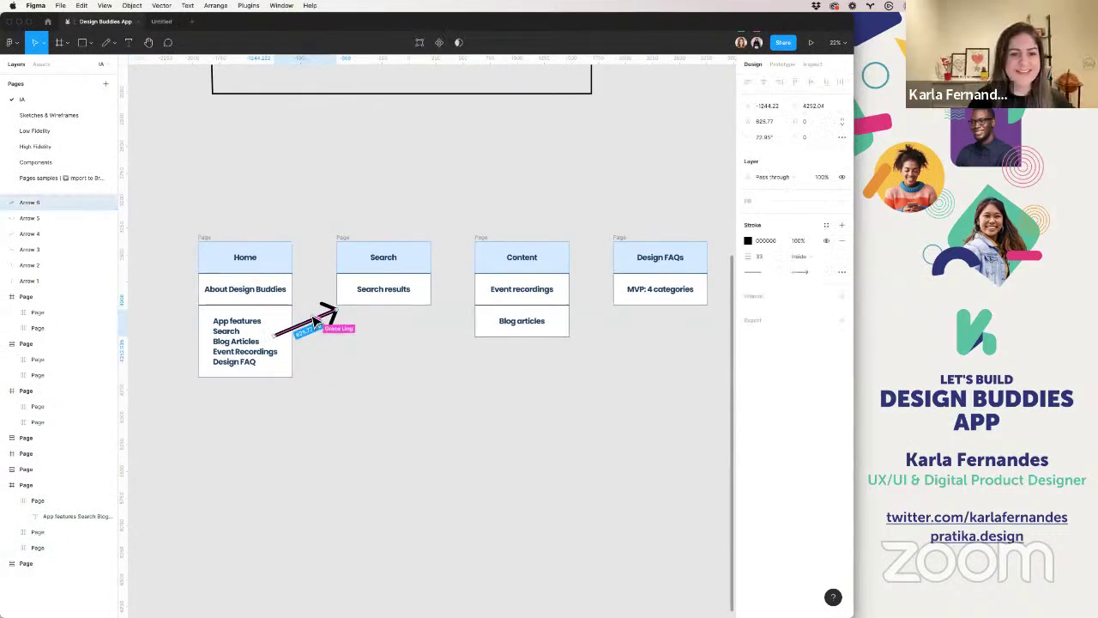
mouse_move(314, 325)
mouse_down()
mouse_move(313, 337)
mouse_move(488, 304)
mouse_move(497, 334)
mouse_move(487, 326)
mouse_up()
key(super+v)
key(super+c)
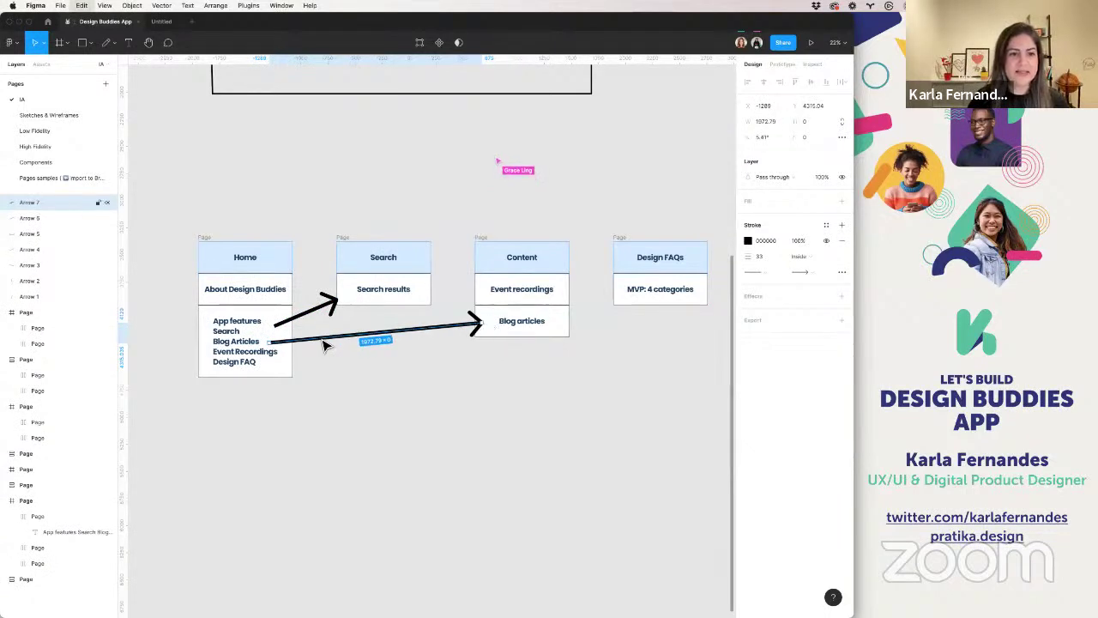
- Add another arrow copy from the Event Recordings line to the Design FAQs page, bent to pass below the Content blocks
key(super+v)
mouse_move(333, 348)
mouse_down()
mouse_move(334, 361)
mouse_move(346, 354)
mouse_up()
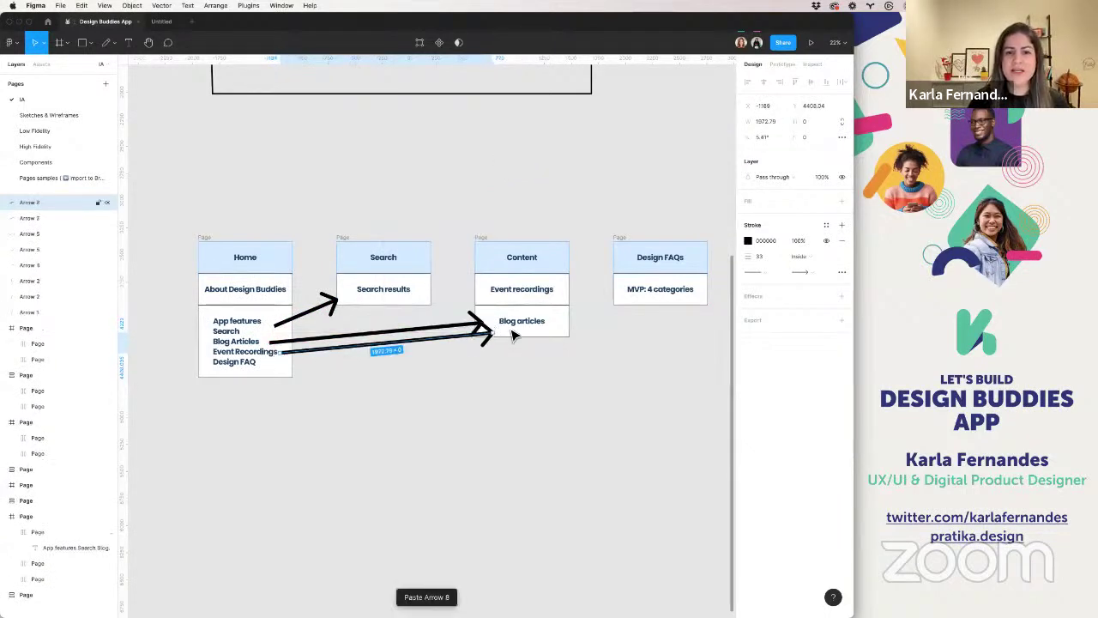
drag(495, 337, 631, 309)
double_click(510, 327)
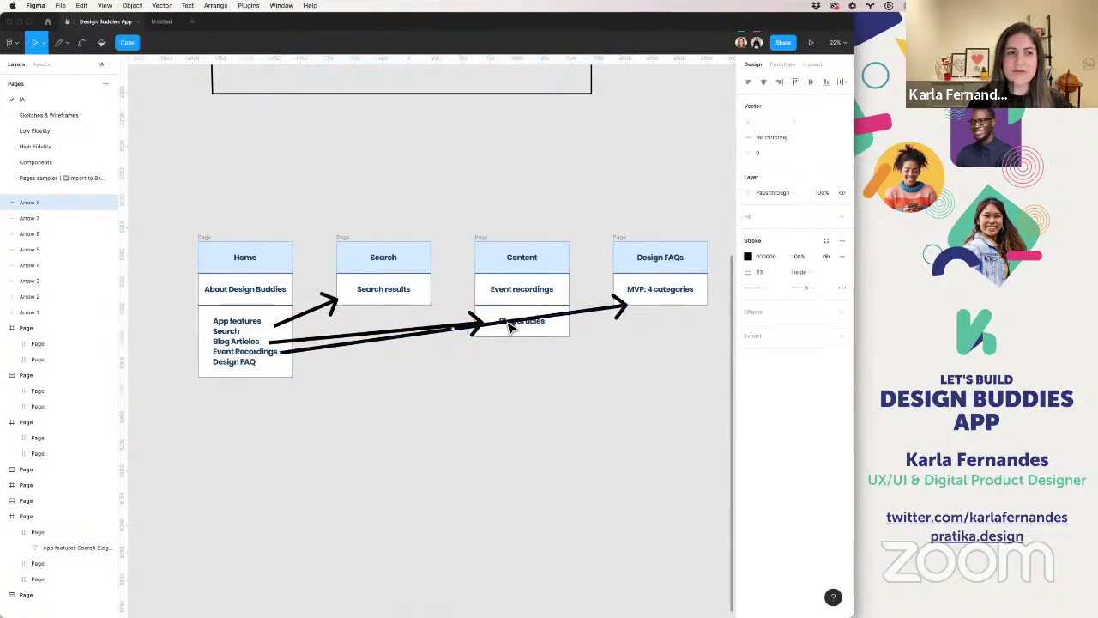
drag(503, 335, 600, 349)
key(Escape)
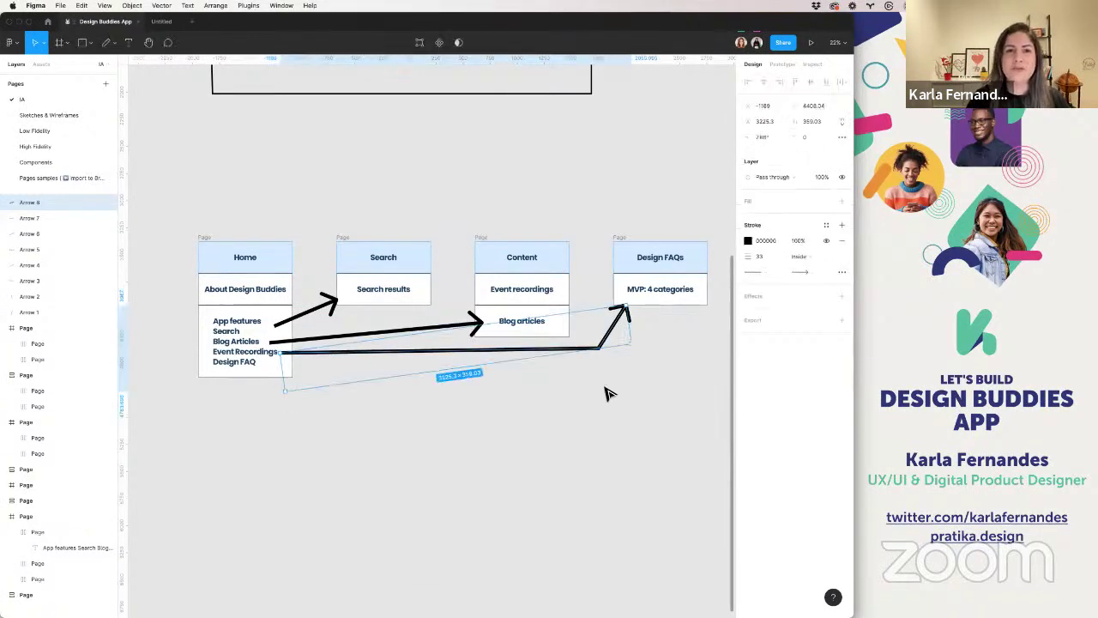
- Move the start of the bent Design FAQs arrow down to the Design FAQ line in Home's feature list
scroll(606, 393, right, 2)
scroll(605, 393, down, 1)
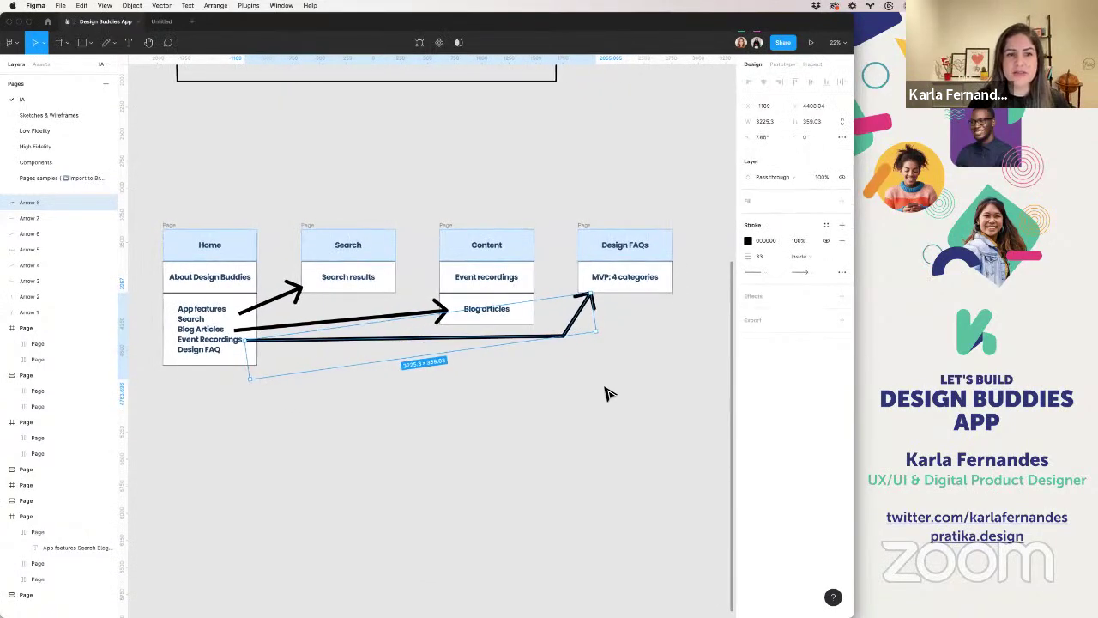
scroll(606, 393, left, 2)
scroll(605, 393, up, 1)
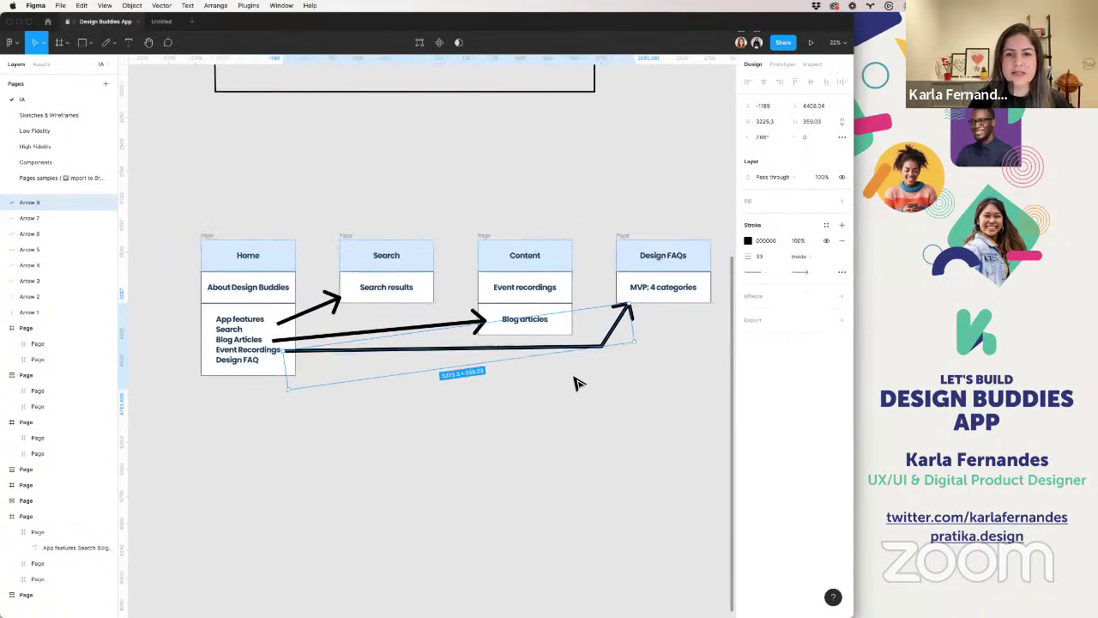
double_click(322, 355)
drag(294, 353, 293, 373)
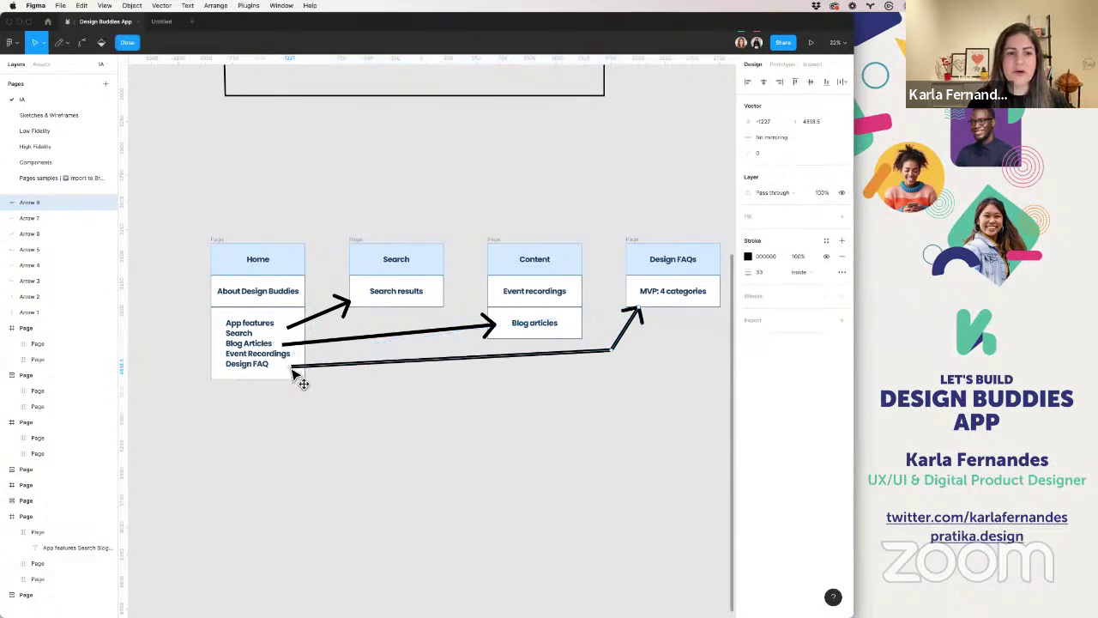
click(338, 345)
key(Escape)
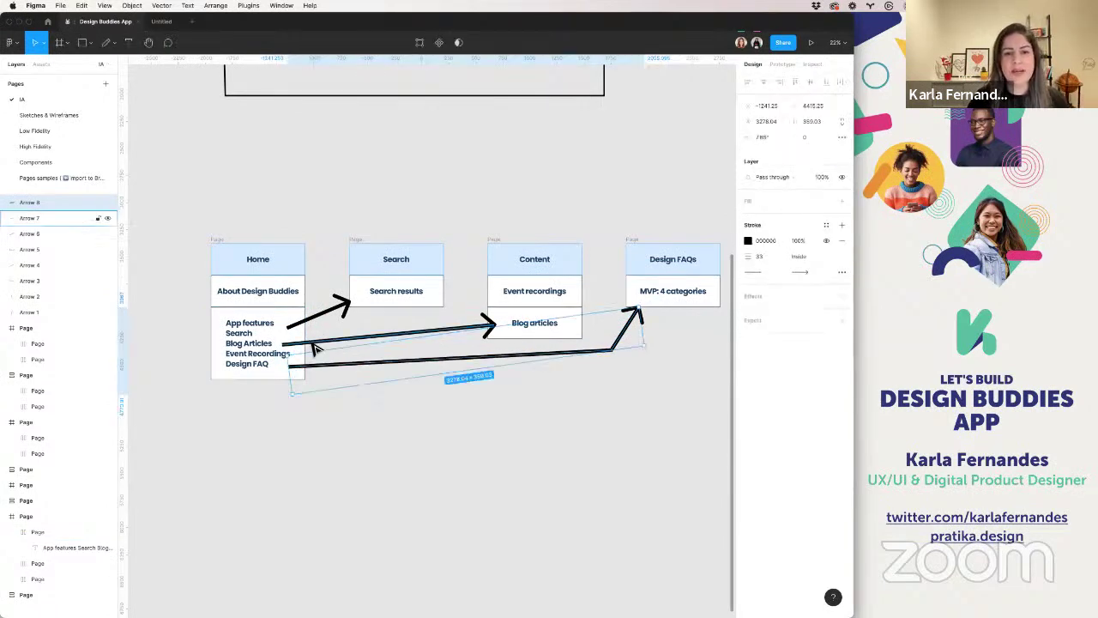
- Duplicate the Blog articles arrow and route the pair from Blog Articles to Blog articles and from Event Recordings to Event recordings
click(300, 345)
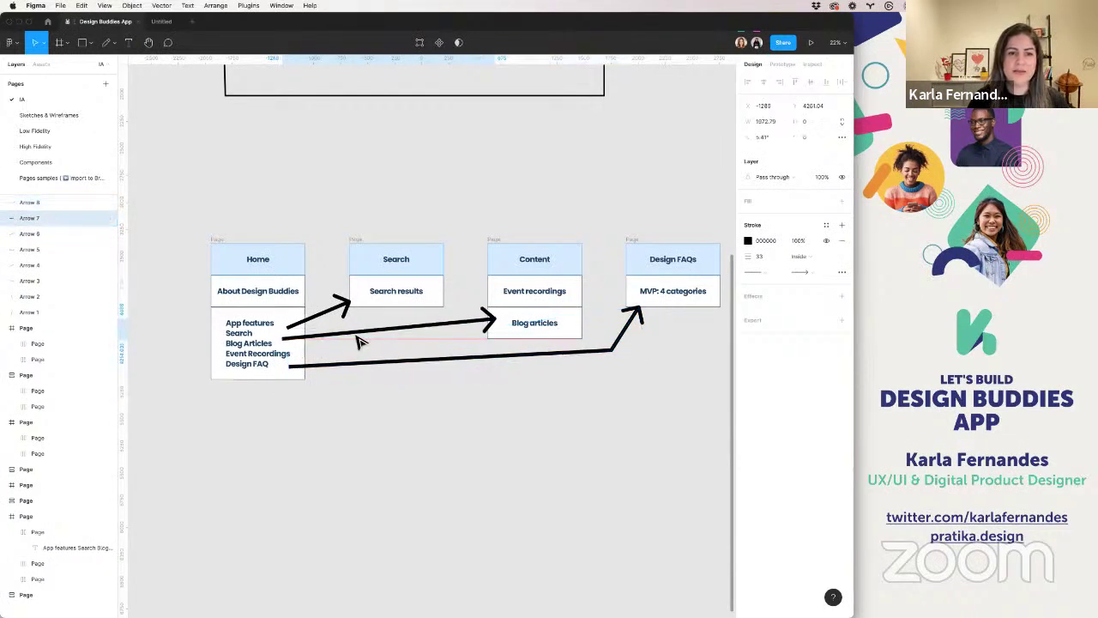
key(super+d)
drag(287, 338, 296, 353)
drag(494, 321, 492, 288)
click(496, 323)
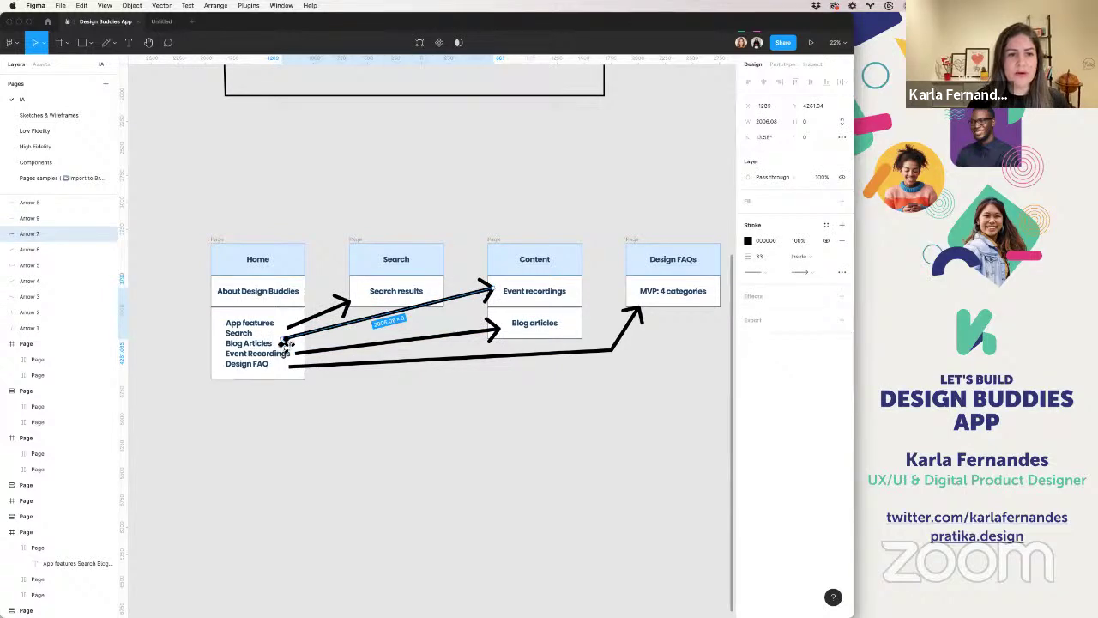
mouse_move(286, 343)
mouse_down()
mouse_move(297, 355)
mouse_move(295, 344)
mouse_up()
click(433, 340)
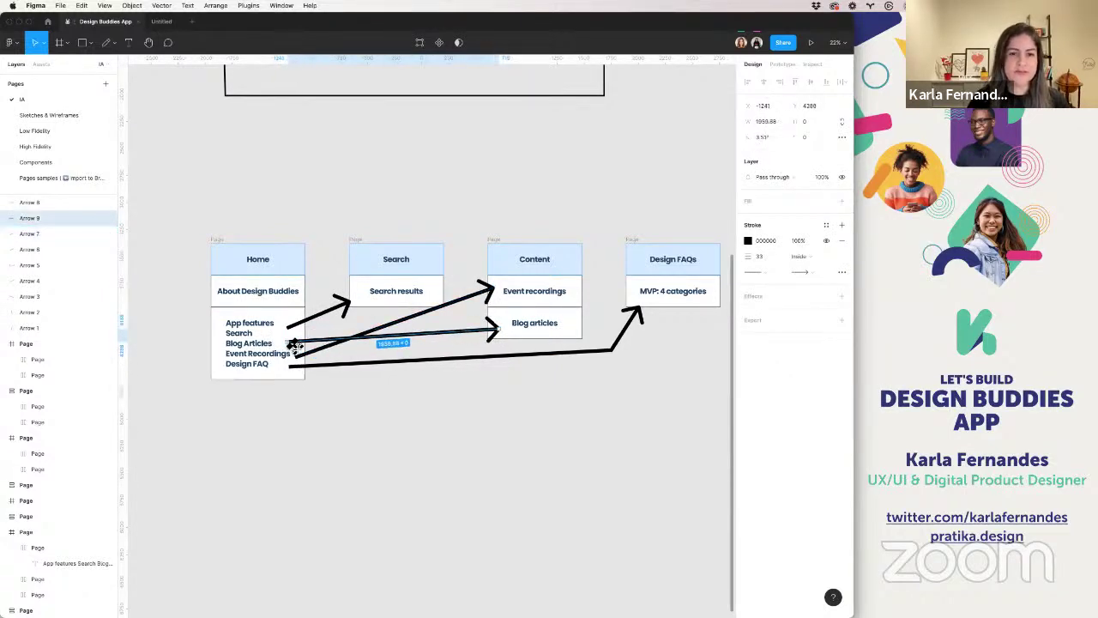
click(378, 396)
- Paste a copy of the Home-to-Search arrow and place it between the Search and Content title blocks
scroll(378, 396, down, 5)
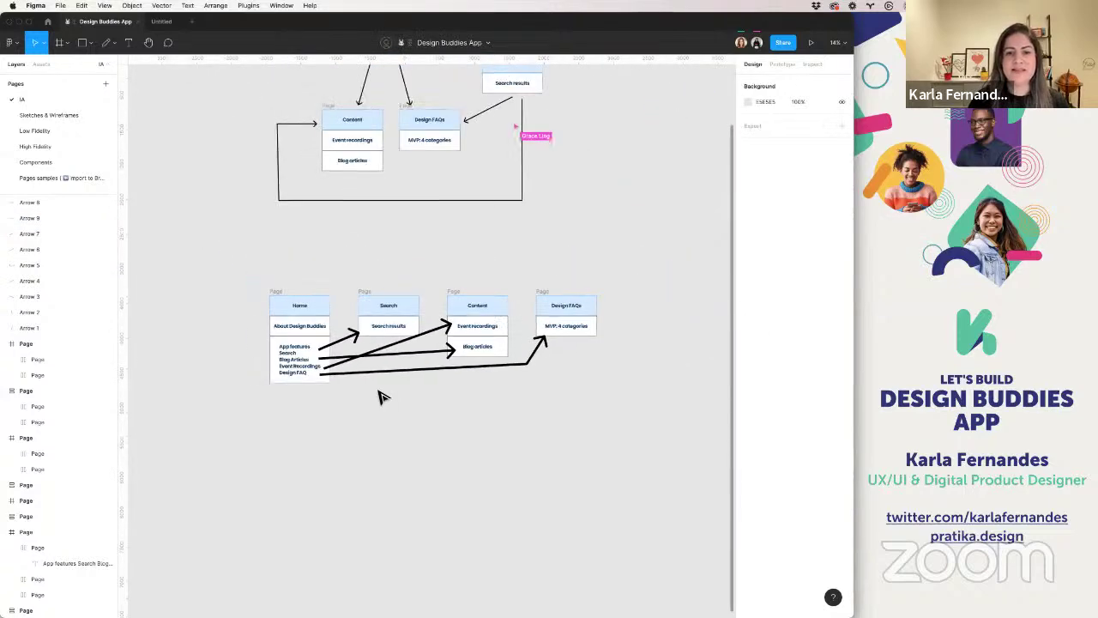
scroll(379, 388, up, 3)
click(343, 325)
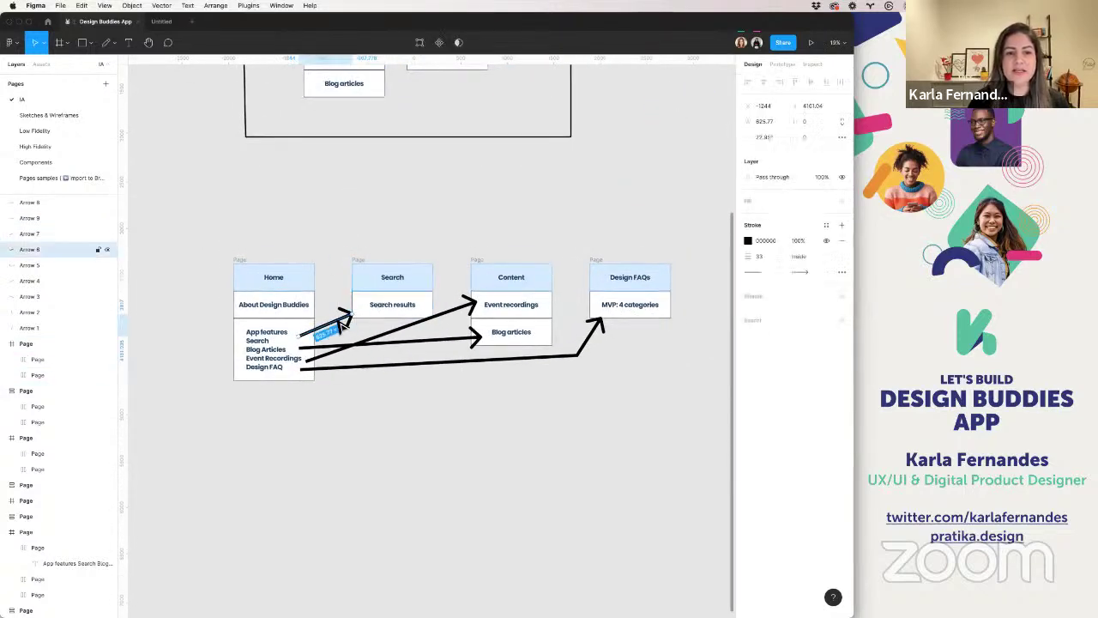
key(ctrl+v)
drag(343, 324, 493, 283)
- Paste another arrow starting at the Search title block and bend it over the Content page down onto the Design FAQs title block
key(super+v)
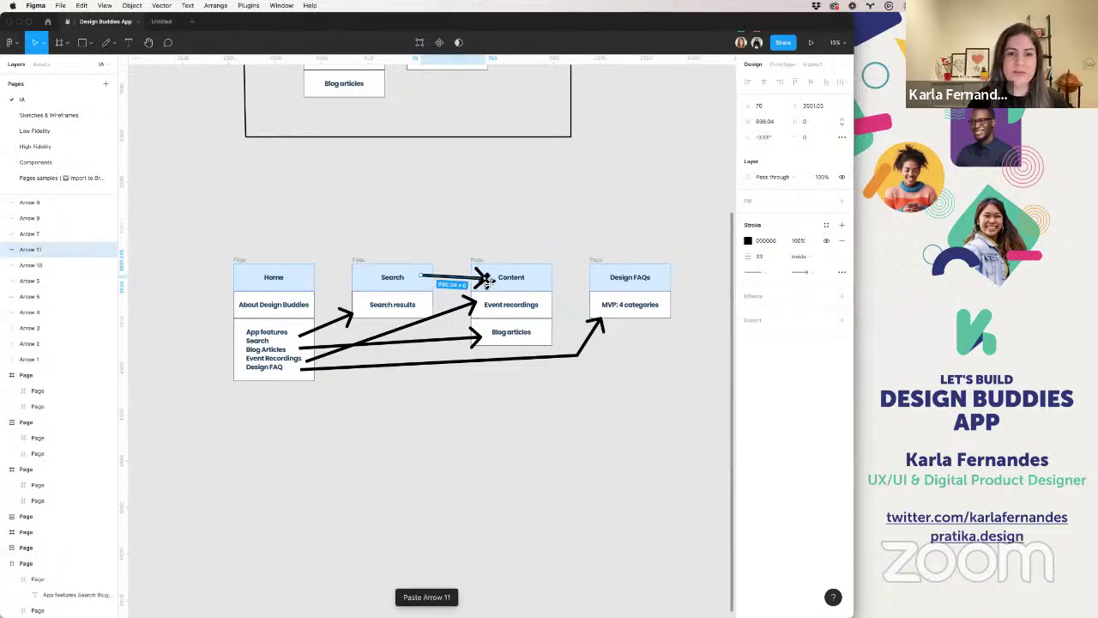
drag(488, 279, 645, 218)
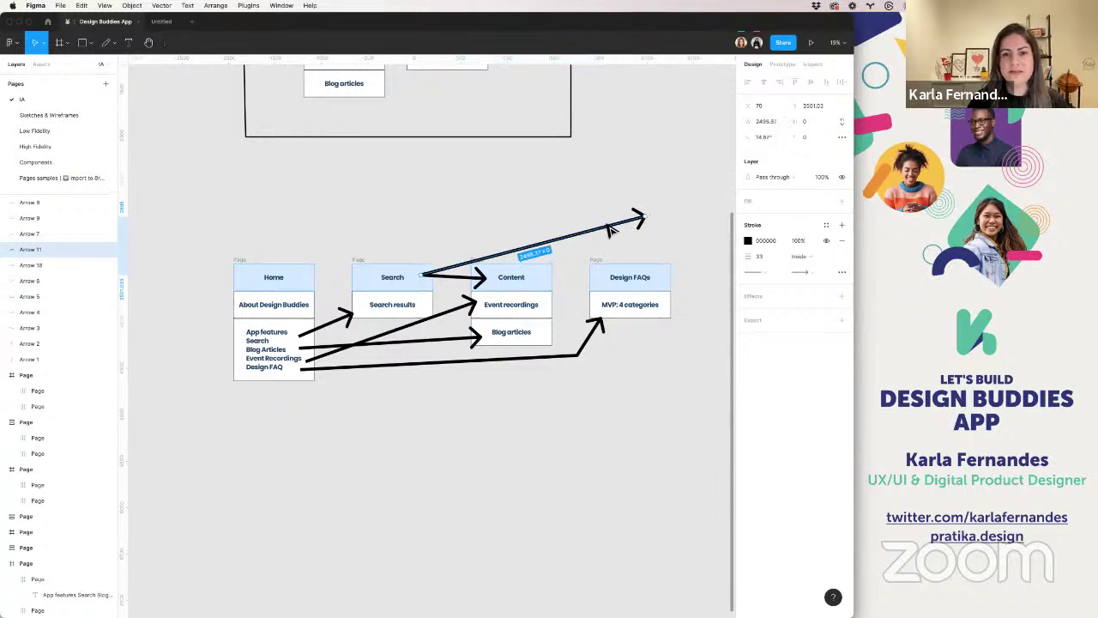
double_click(531, 255)
click(647, 222)
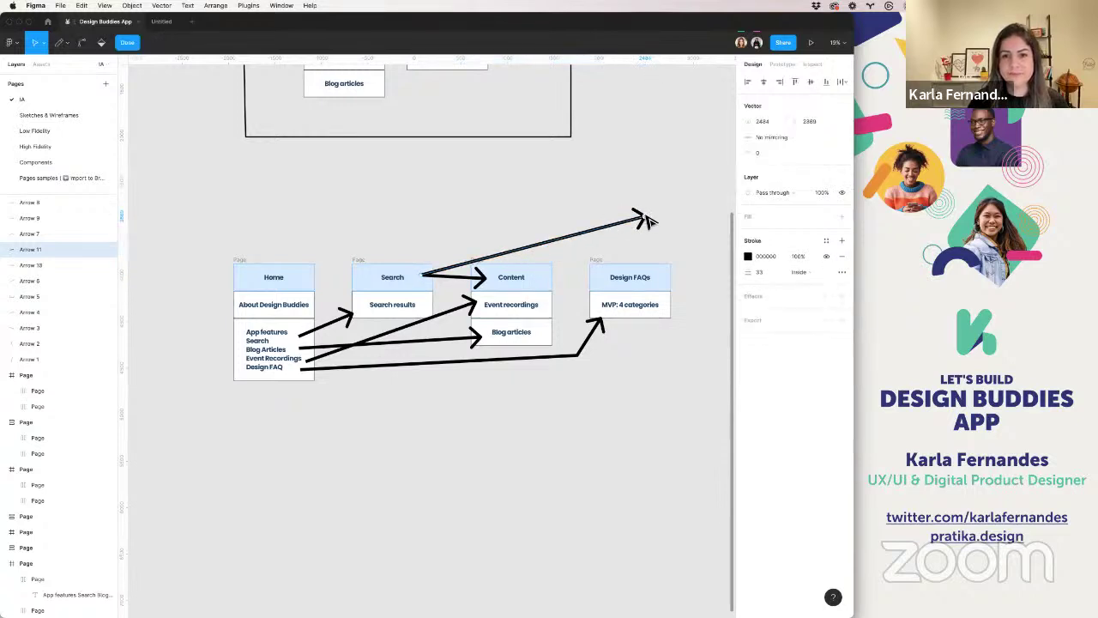
drag(648, 222, 643, 260)
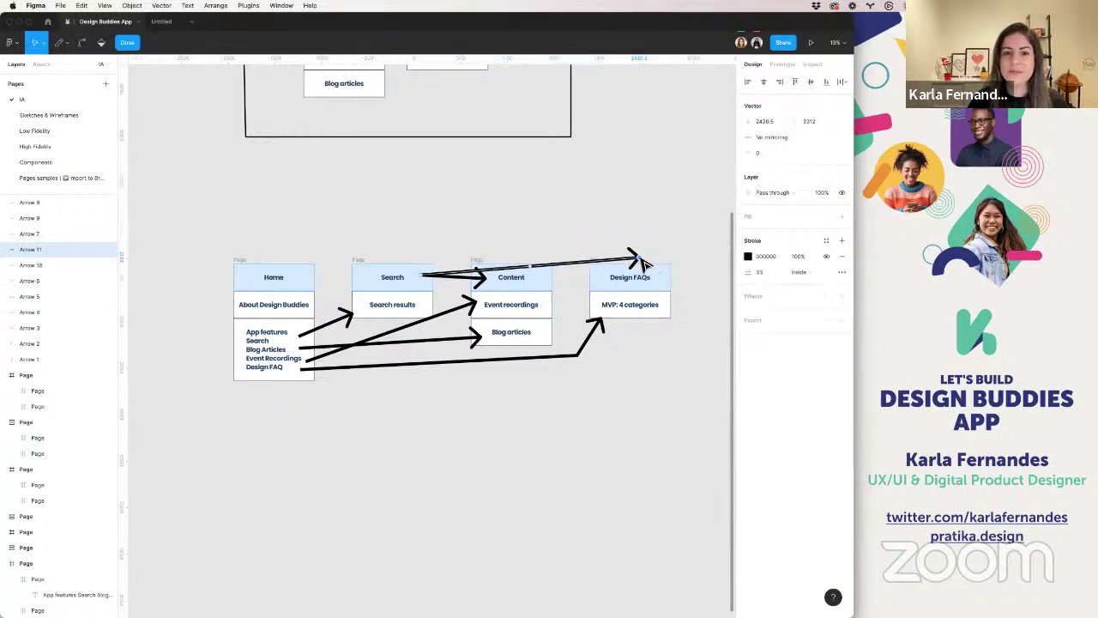
drag(534, 271, 584, 228)
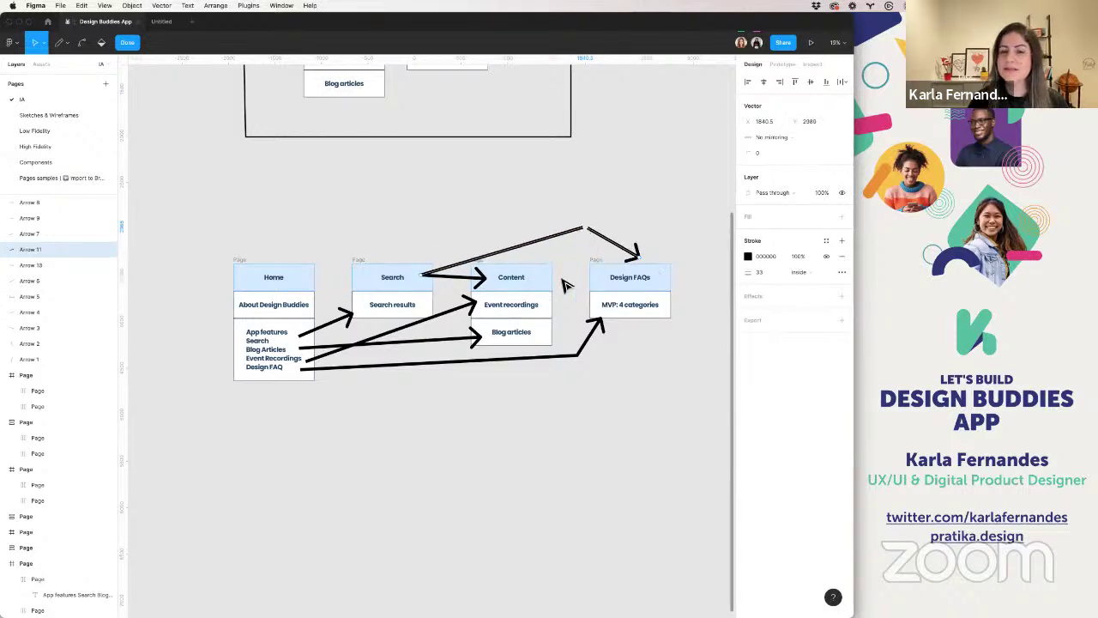
drag(642, 262, 626, 222)
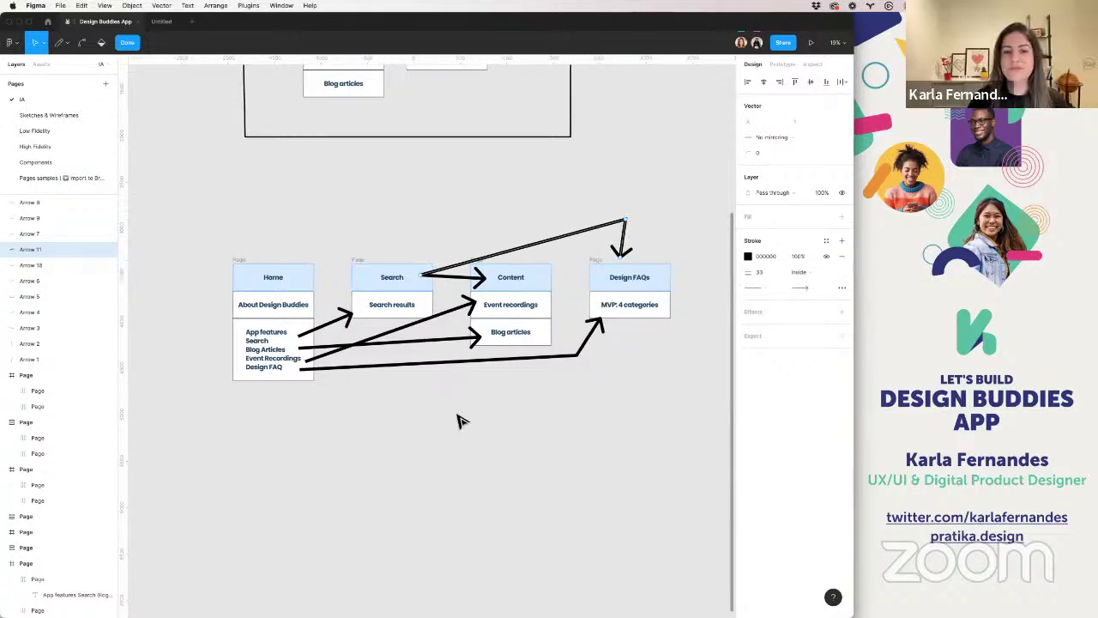
- Bend the Search-to-Content arrow above the row so its head points straight down at the Content title block
click(469, 284)
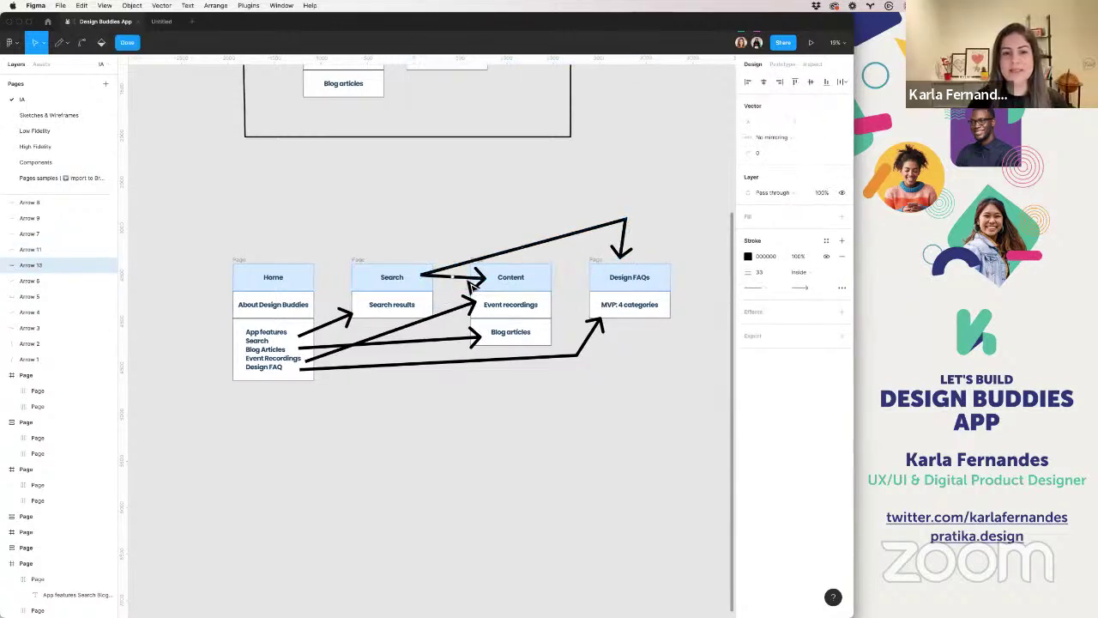
drag(490, 285, 530, 210)
double_click(476, 274)
scroll(571, 198, left, 3)
scroll(571, 198, down, 2)
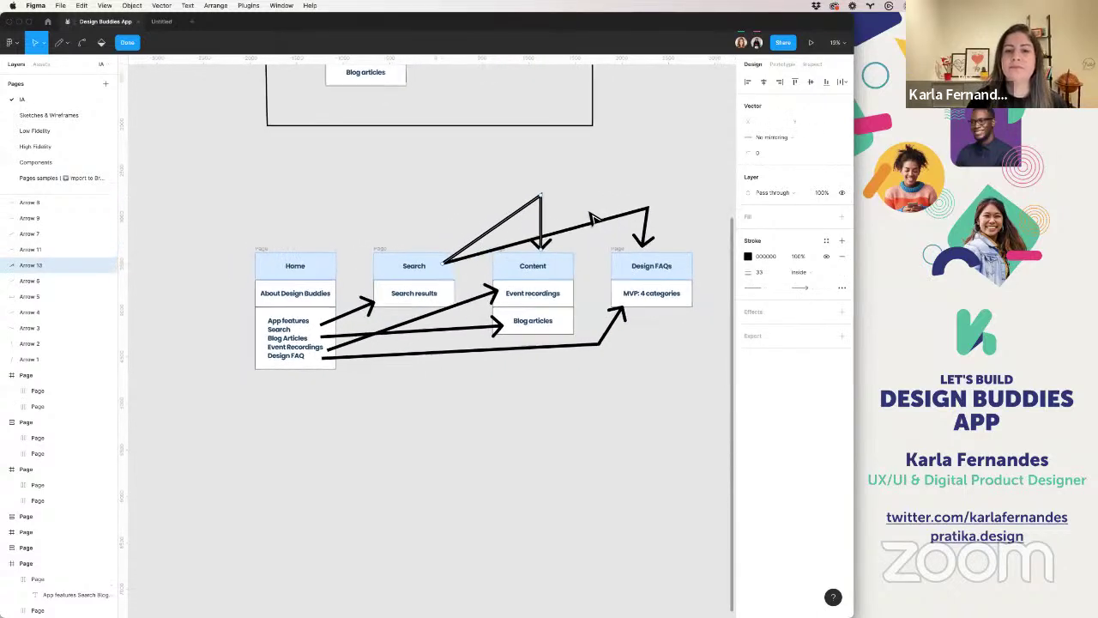
key(Escape)
- Adjust the bend of the Search-to-Design FAQs arrow so its last segment drops vertically onto the Design FAQs title block
double_click(599, 224)
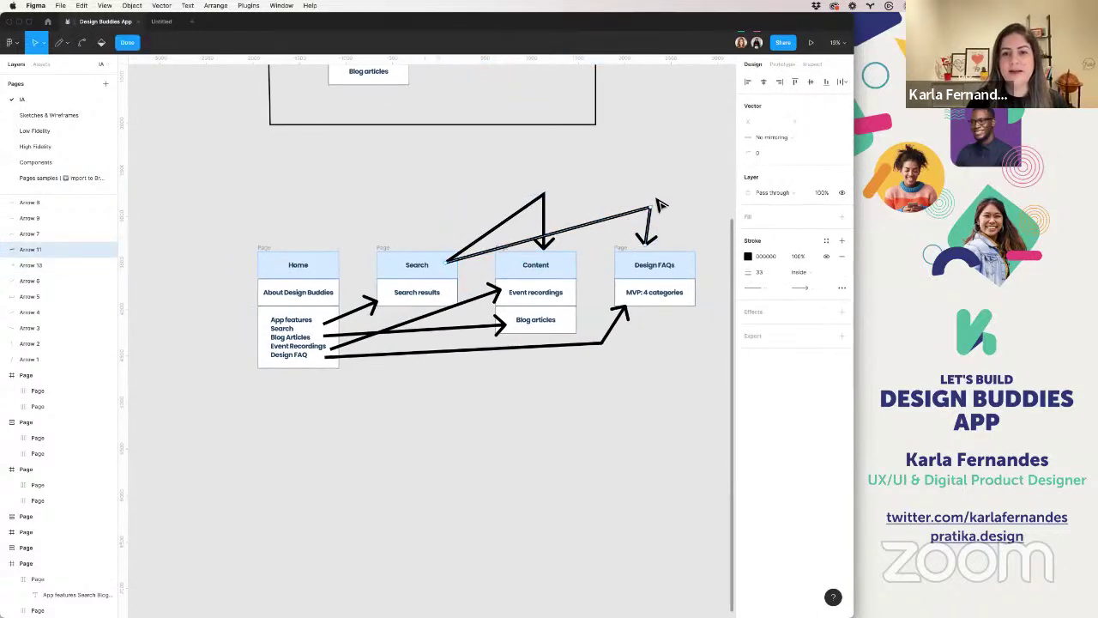
drag(651, 213, 644, 197)
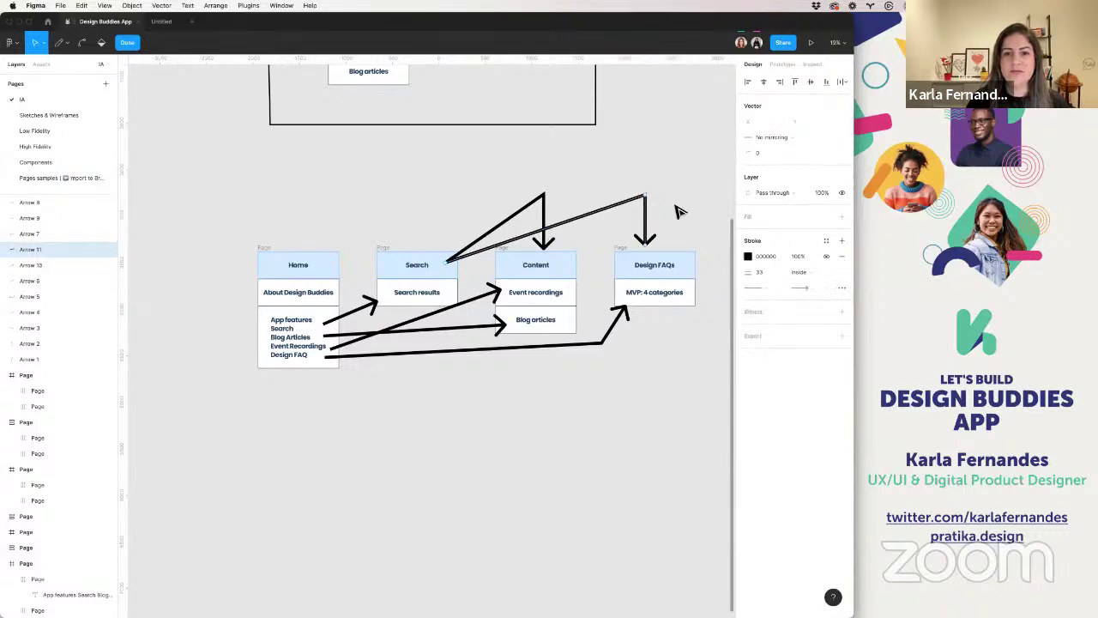
key(Escape)
scroll(677, 211, right, 3)
scroll(678, 211, up, 1)
key(Escape)
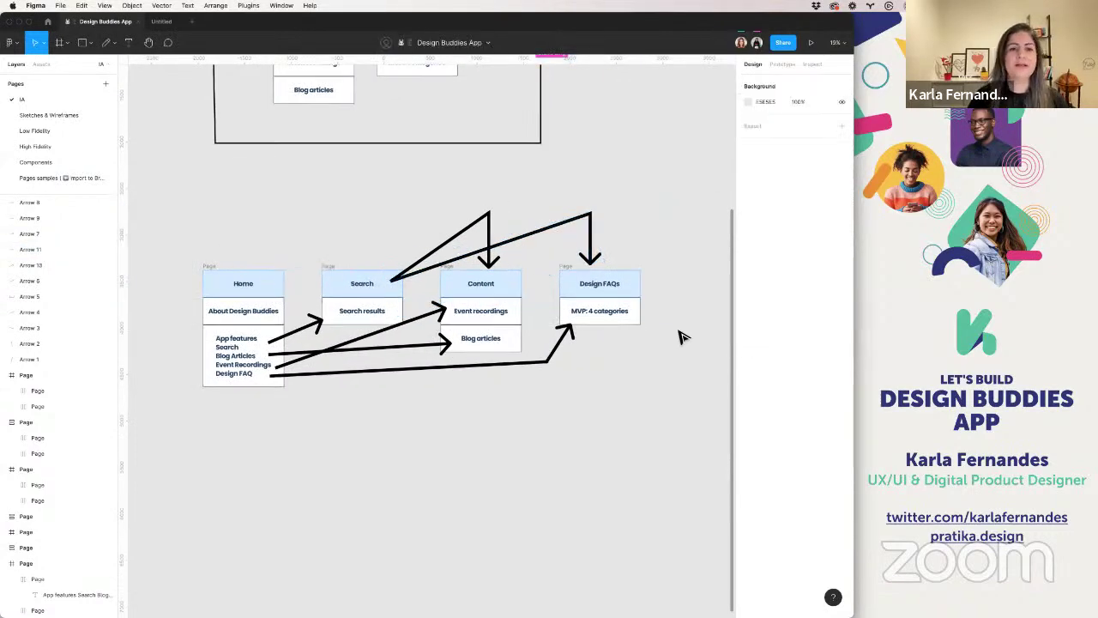
scroll(679, 337, left, 2)
scroll(679, 337, up, 1)
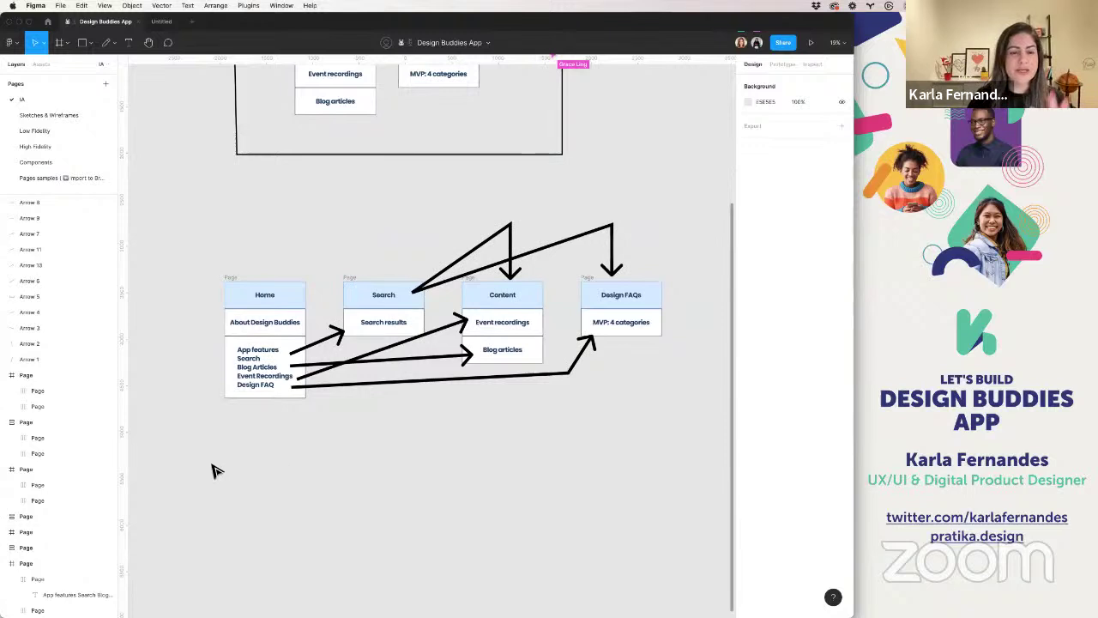
- Rename the IA page as "IA [skip]" and open the Sketches & Wireframes page
double_click(24, 100)
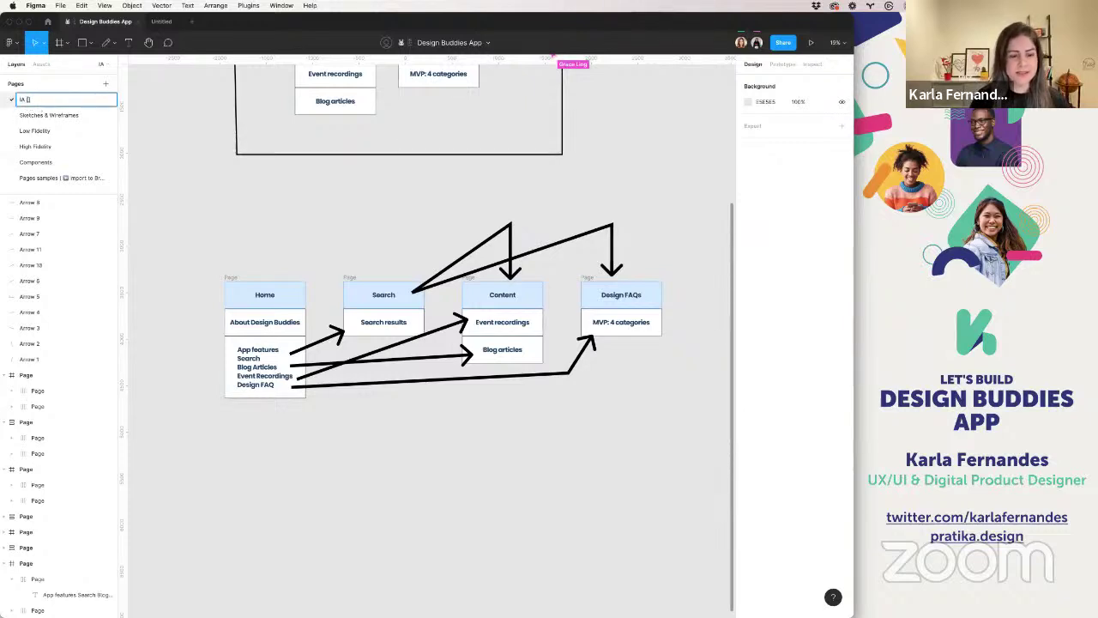
text((sket)
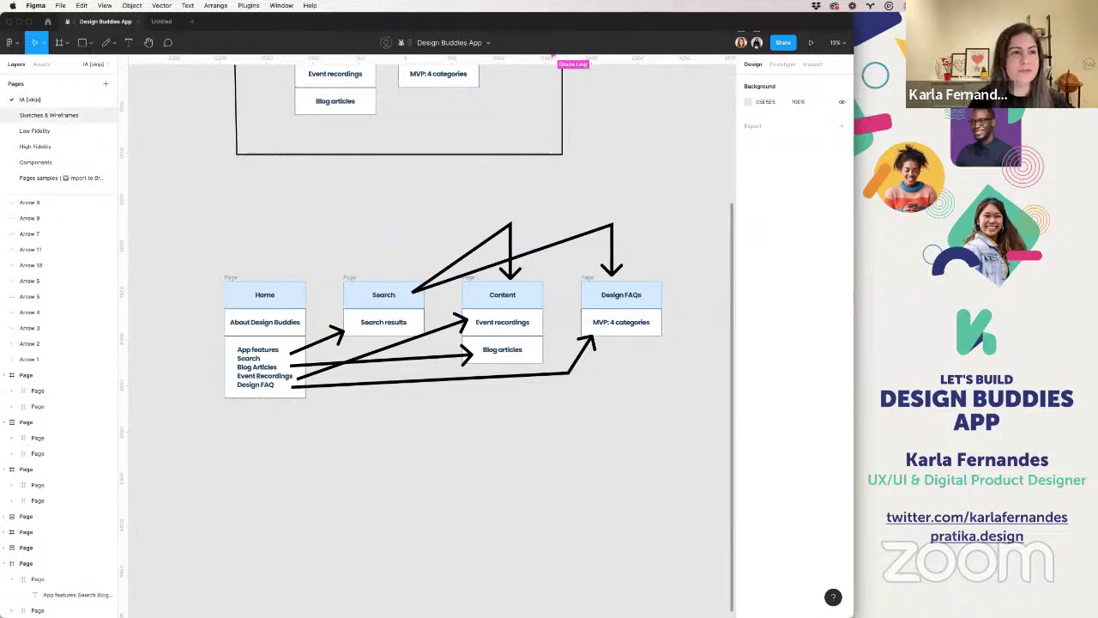
click(44, 116)
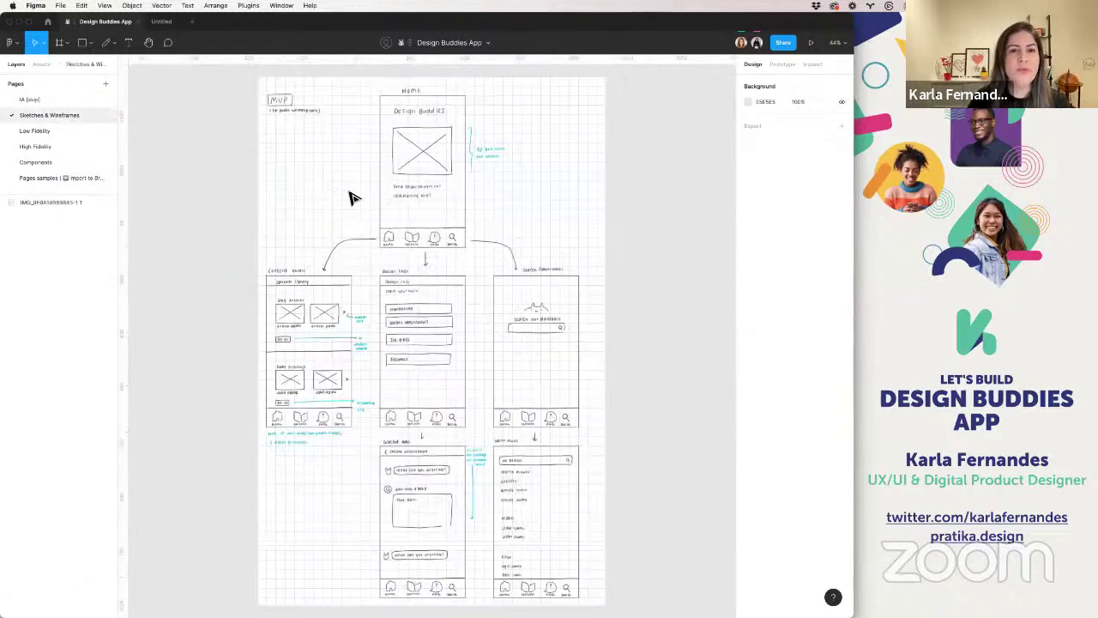
- Return to the IA page, select the whole simplified page row with its arrows, and go back to the Sketches & Wireframes page
click(47, 101)
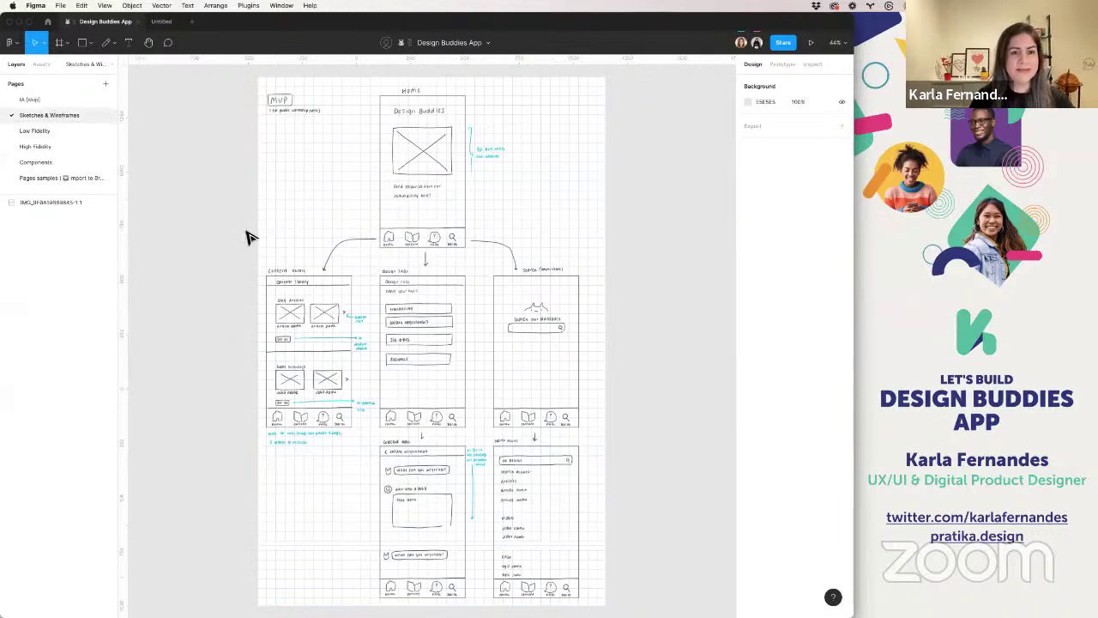
drag(175, 190, 708, 419)
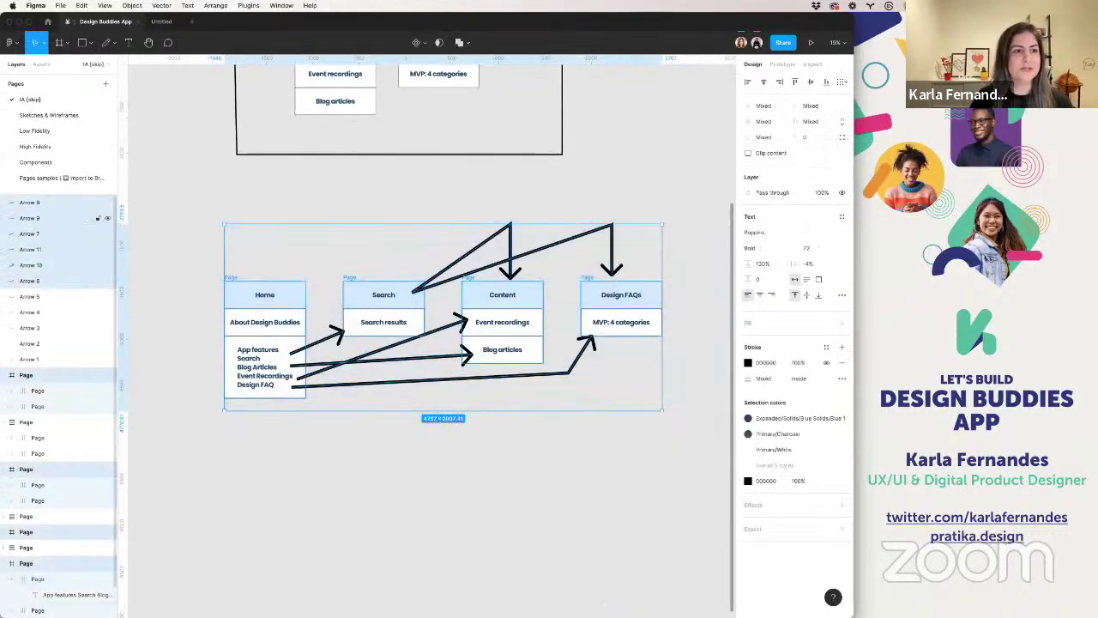
key(Page_Down)
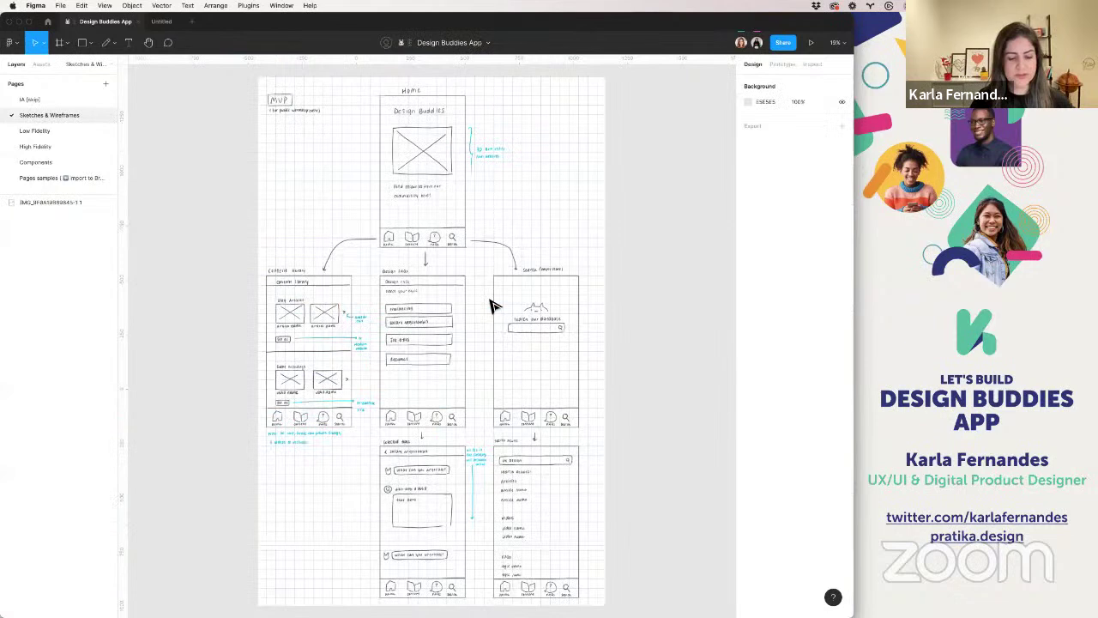
- Paste the simplified page row with its arrows, scale it down to about 2061 px wide, and place it beside the hand-drawn sketch sheet
key(ctrl+v)
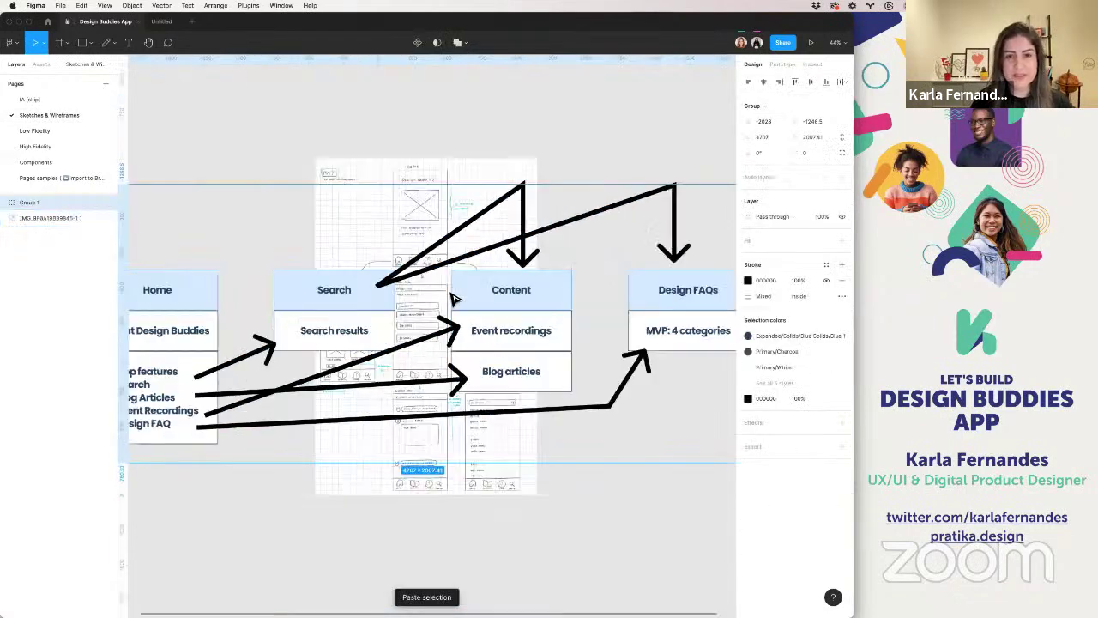
key(shift+2)
drag(693, 206, 434, 315)
drag(236, 396, 605, 240)
scroll(385, 309, right, 3)
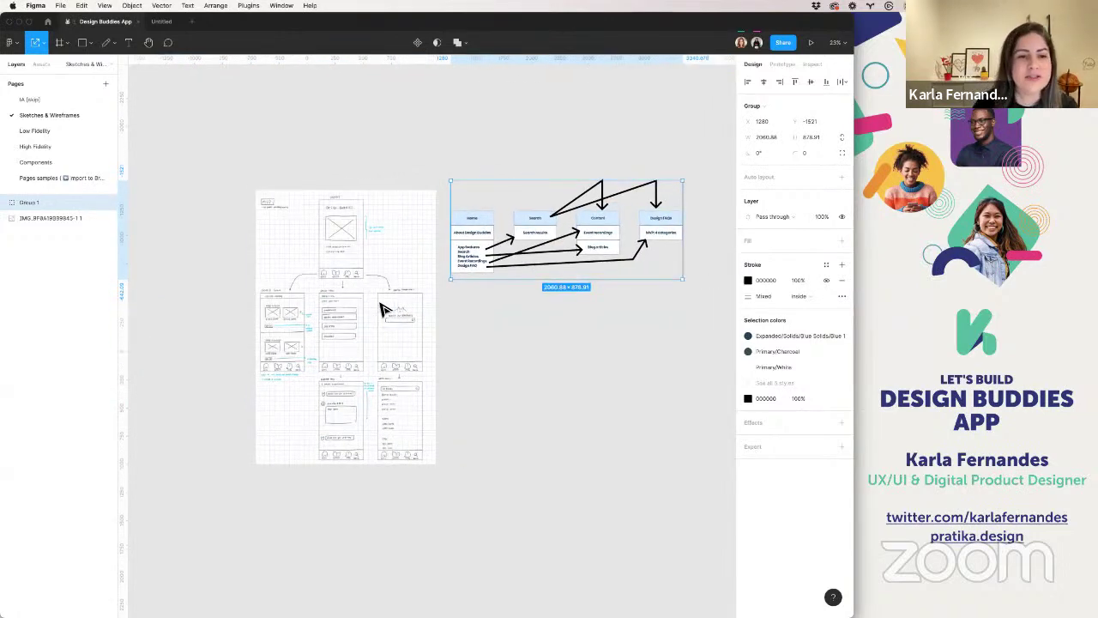
- Examine the Home sketch, including its image area, intro text and bottom navigation, alongside the pasted page row
scroll(292, 296, up, 5)
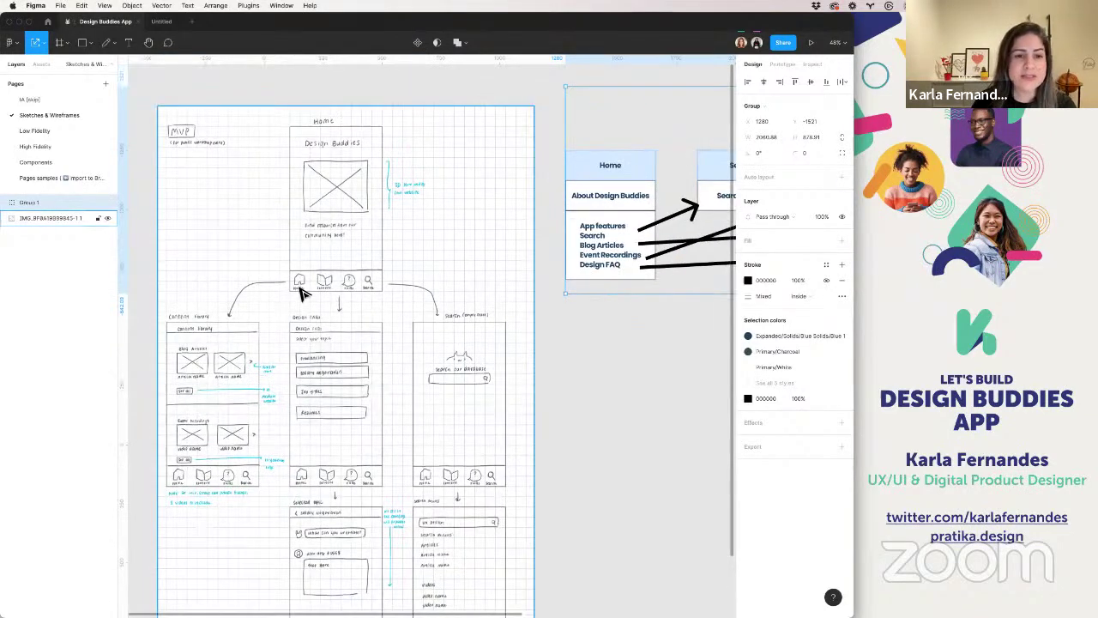
scroll(300, 290, down, 1)
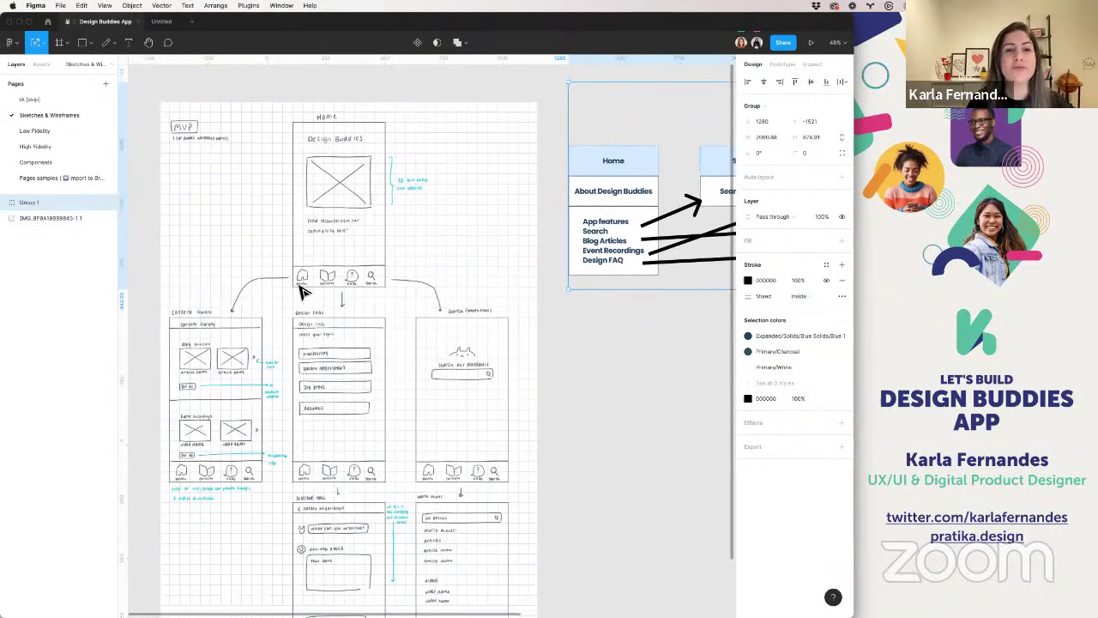
scroll(296, 164, left, 2)
scroll(296, 164, up, 1)
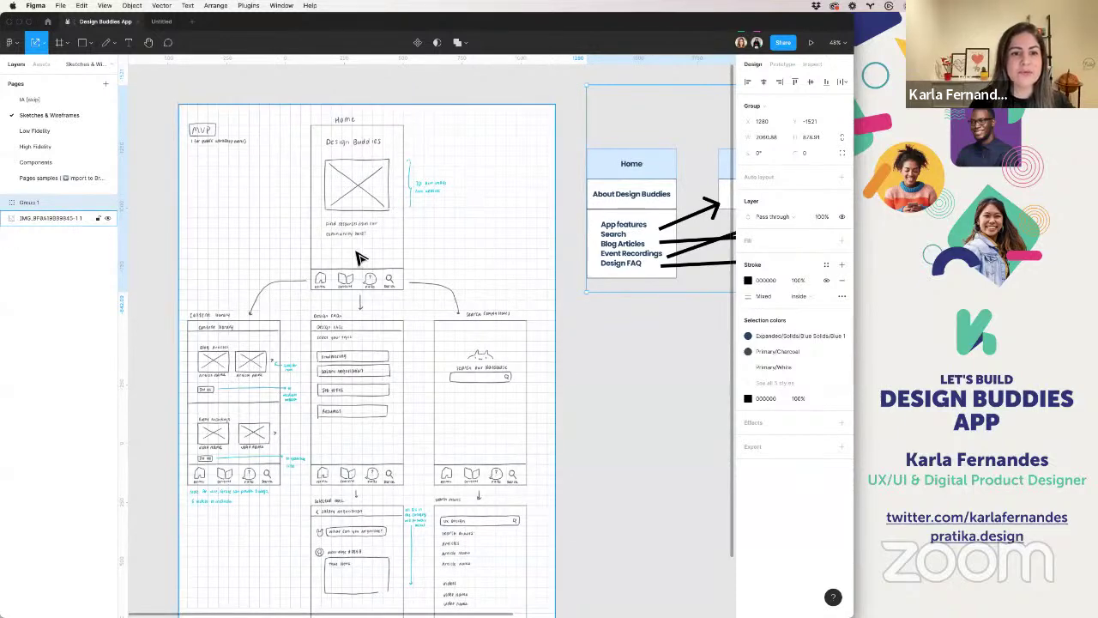
scroll(360, 257, down, 1)
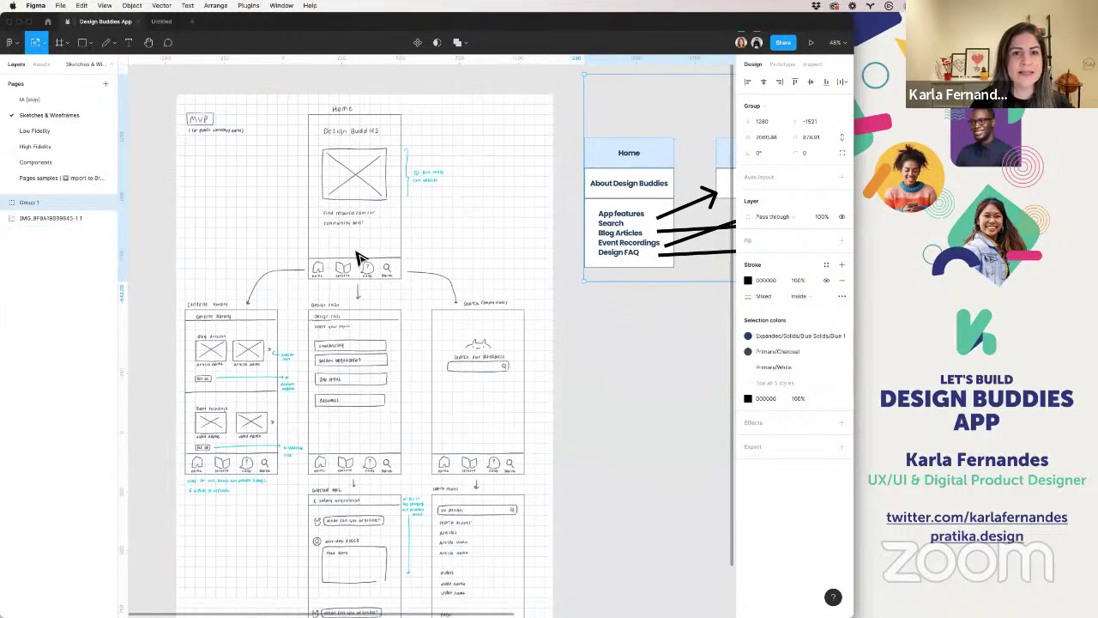
scroll(360, 258, down, 3)
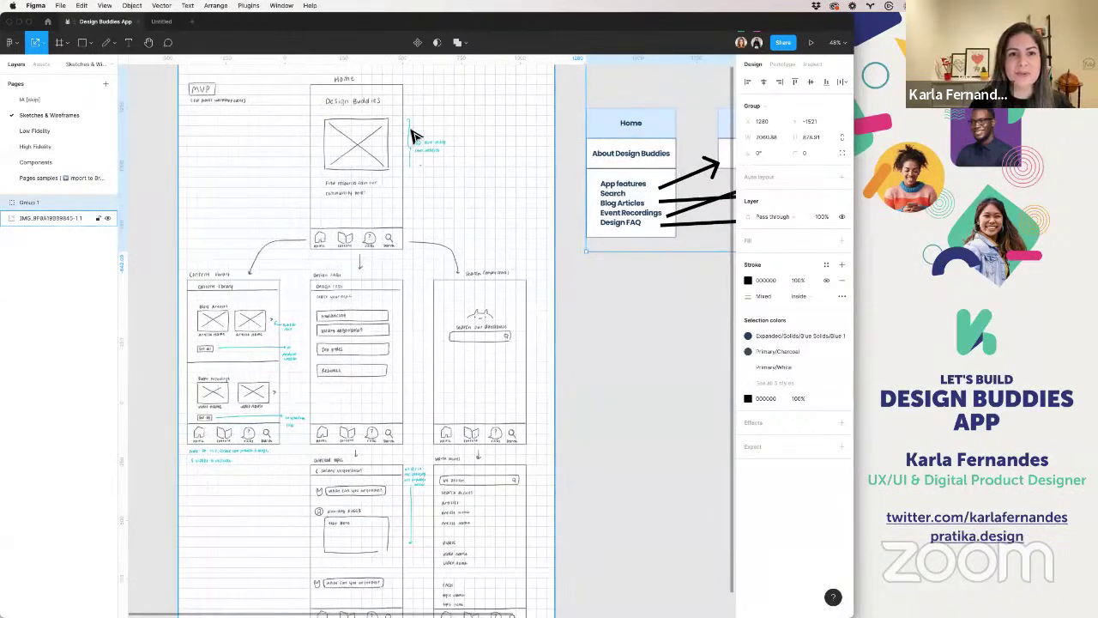
scroll(411, 135, up, 2)
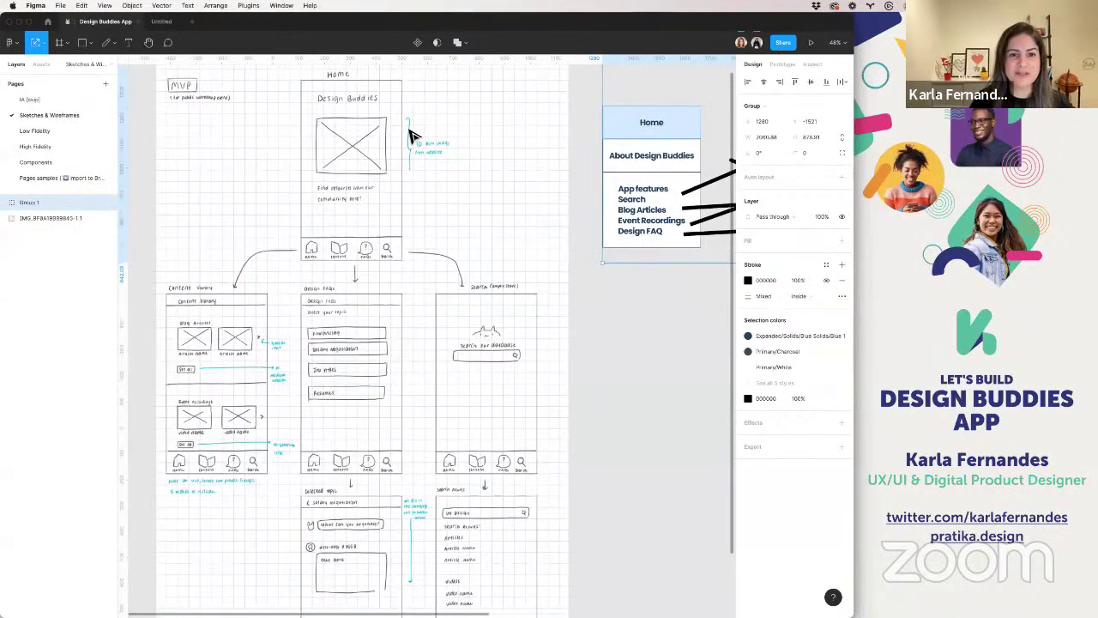
scroll(410, 135, up, 3)
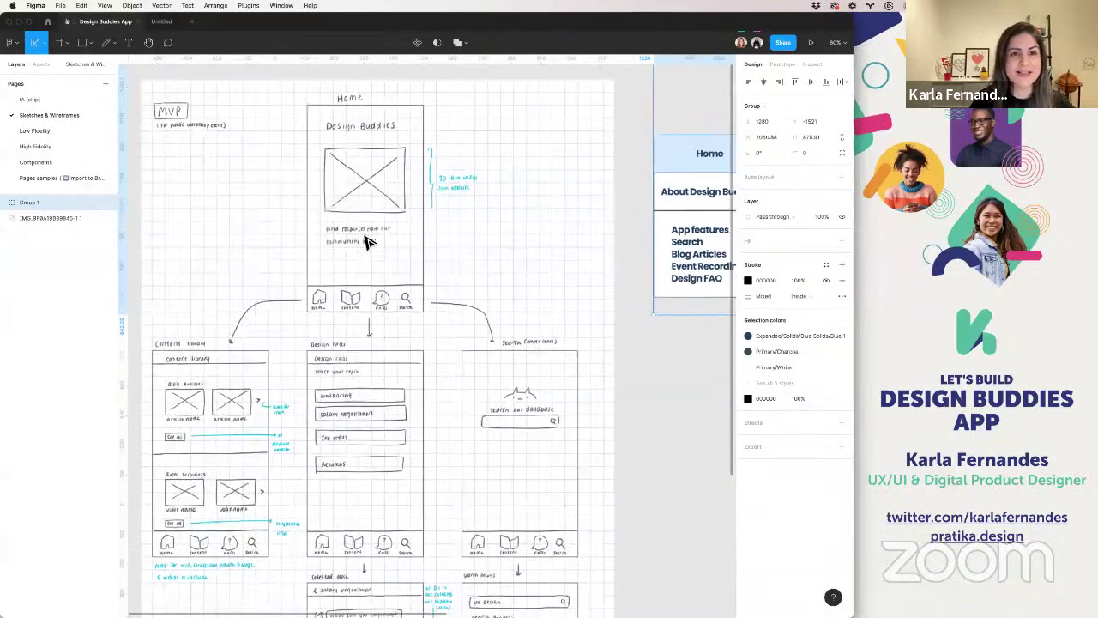
- Examine the Content Library sketch with its Blog Articles and Event Recordings sections and their See all links
scroll(367, 249, down, 3)
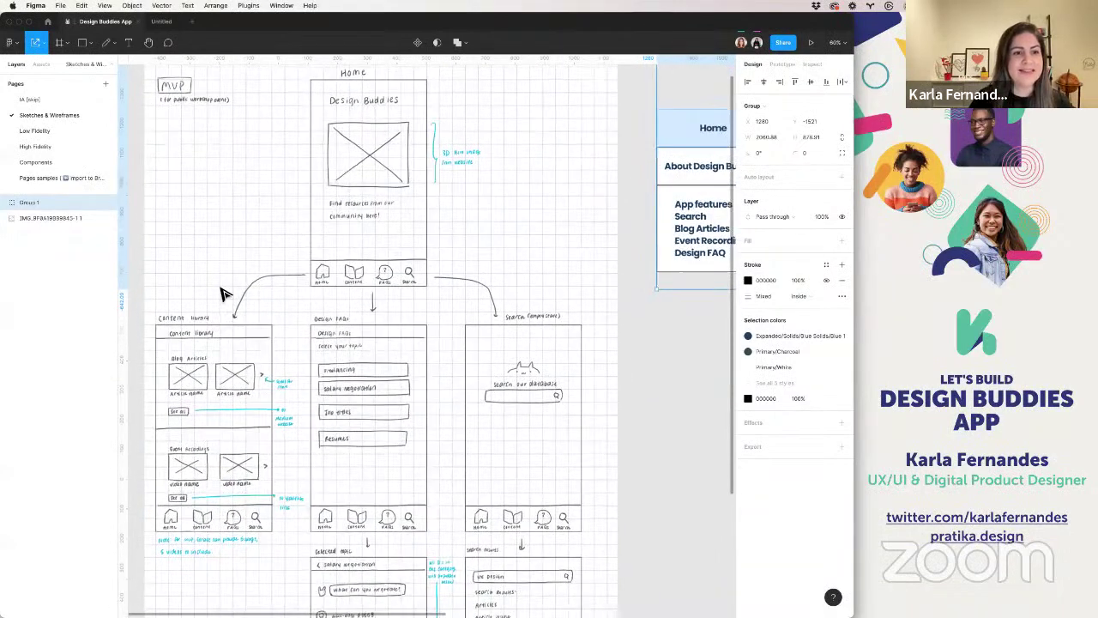
scroll(222, 293, down, 3)
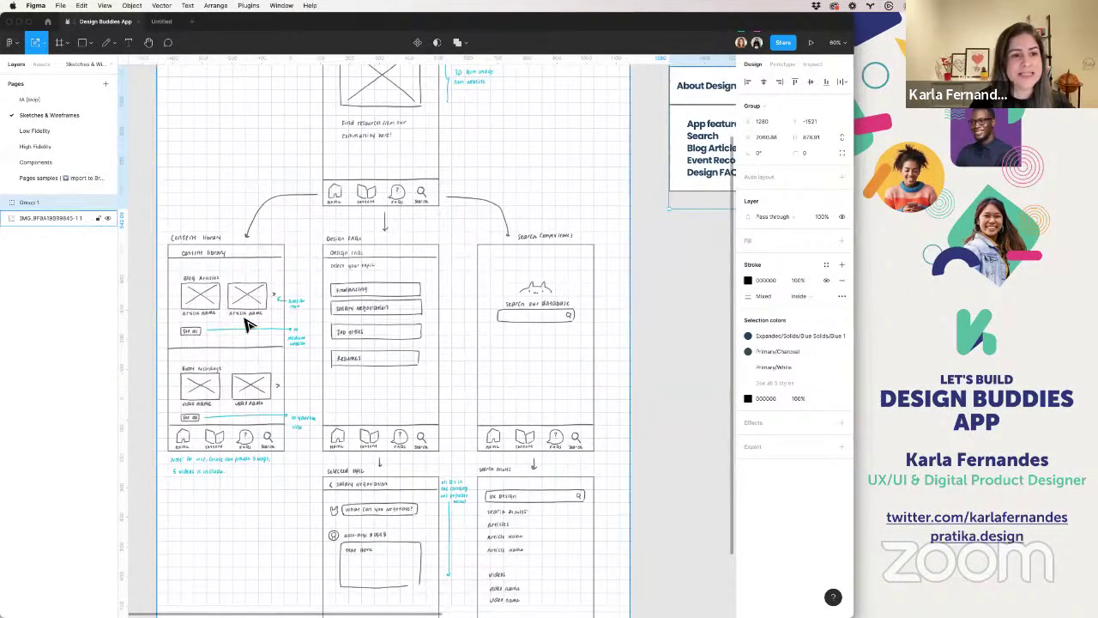
scroll(240, 333, left, 1)
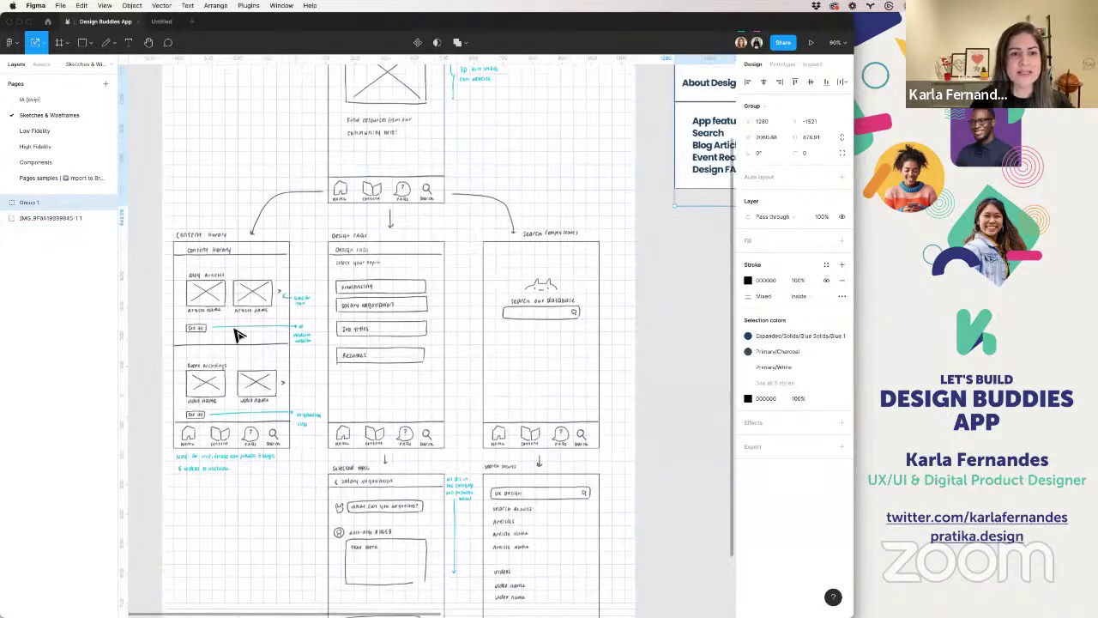
scroll(238, 335, left, 3)
scroll(412, 238, up, 3)
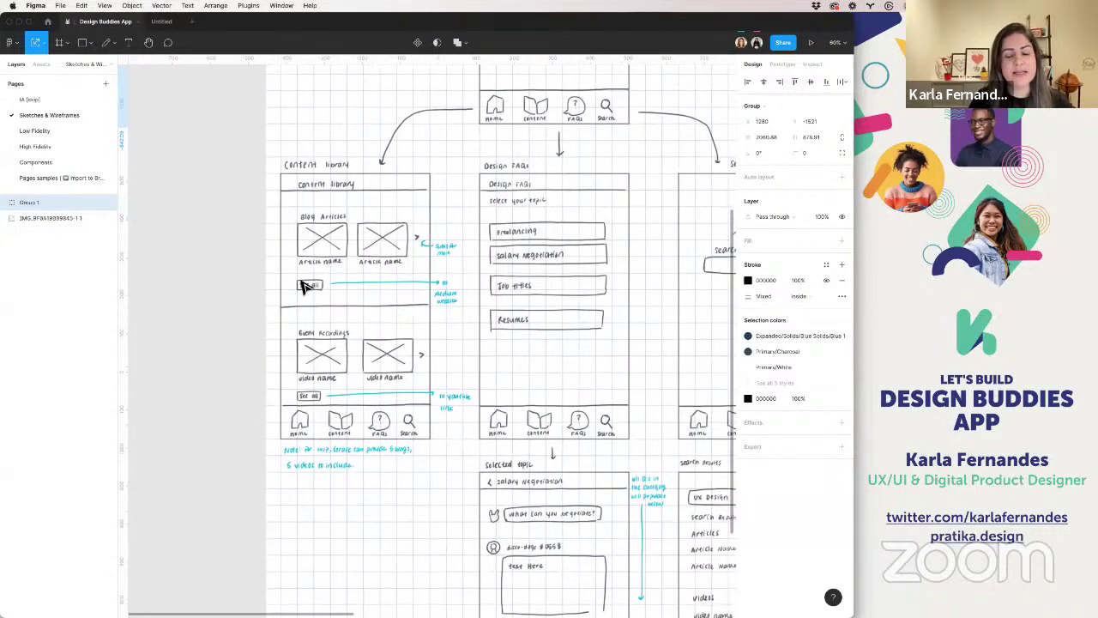
scroll(305, 288, down, 1)
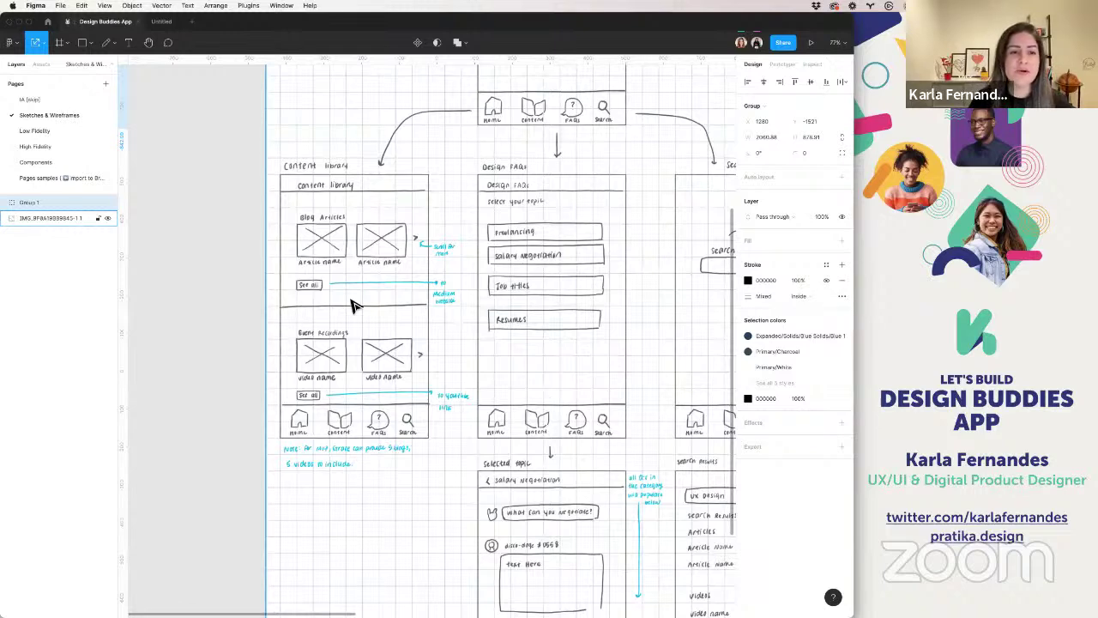
- Examine the Design FAQs topic list and the empty-state Search screen in the sketches
scroll(351, 306, right, 5)
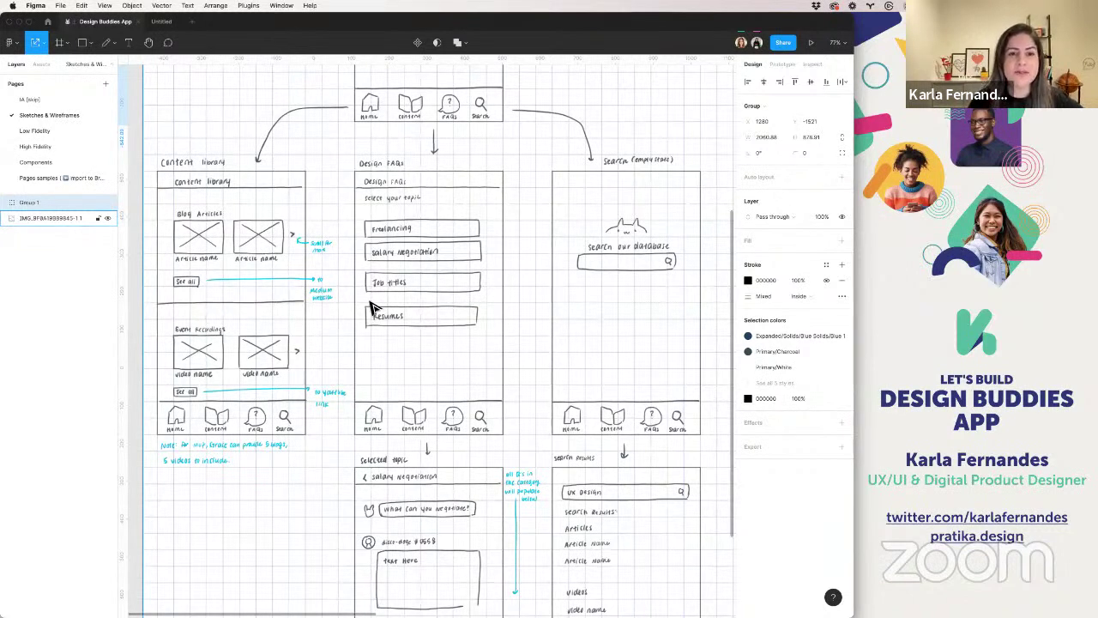
scroll(372, 309, right, 2)
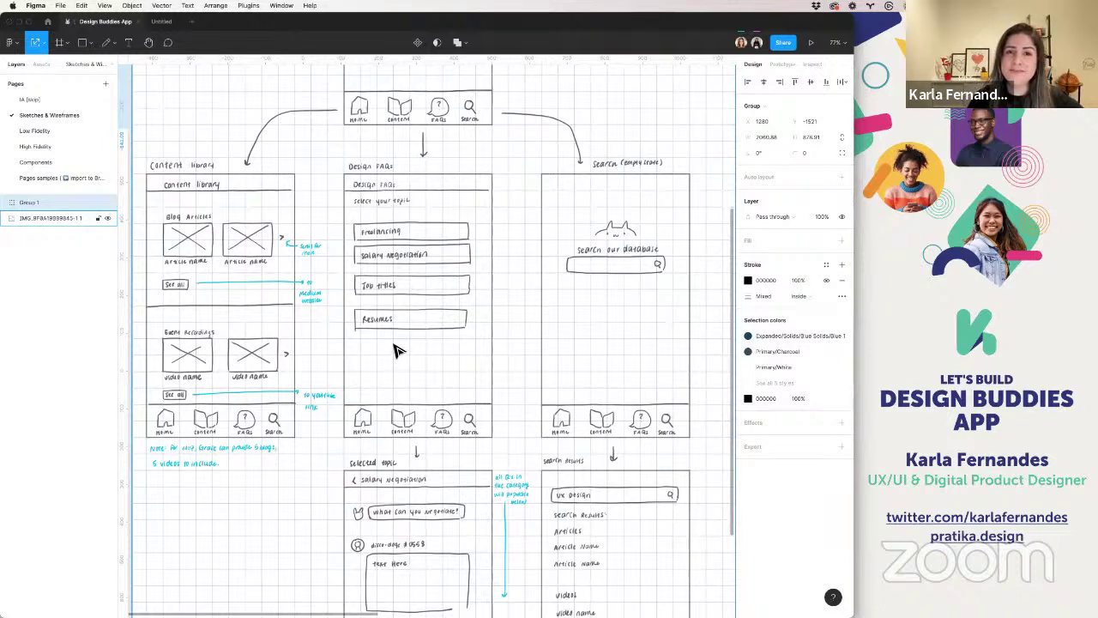
scroll(592, 231, right, 2)
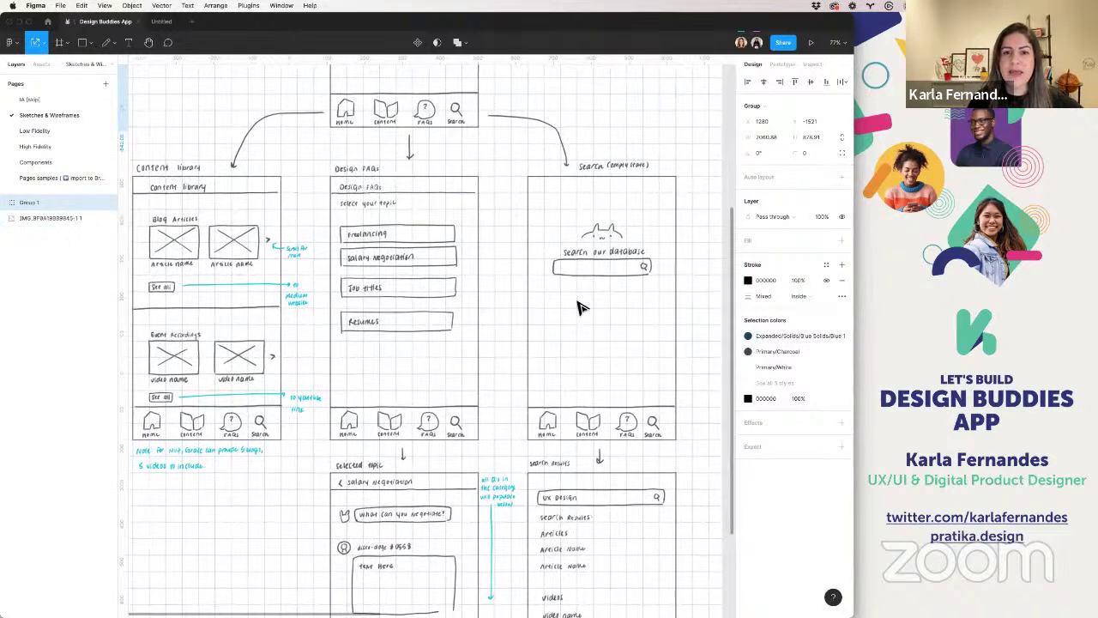
scroll(600, 230, right, 2)
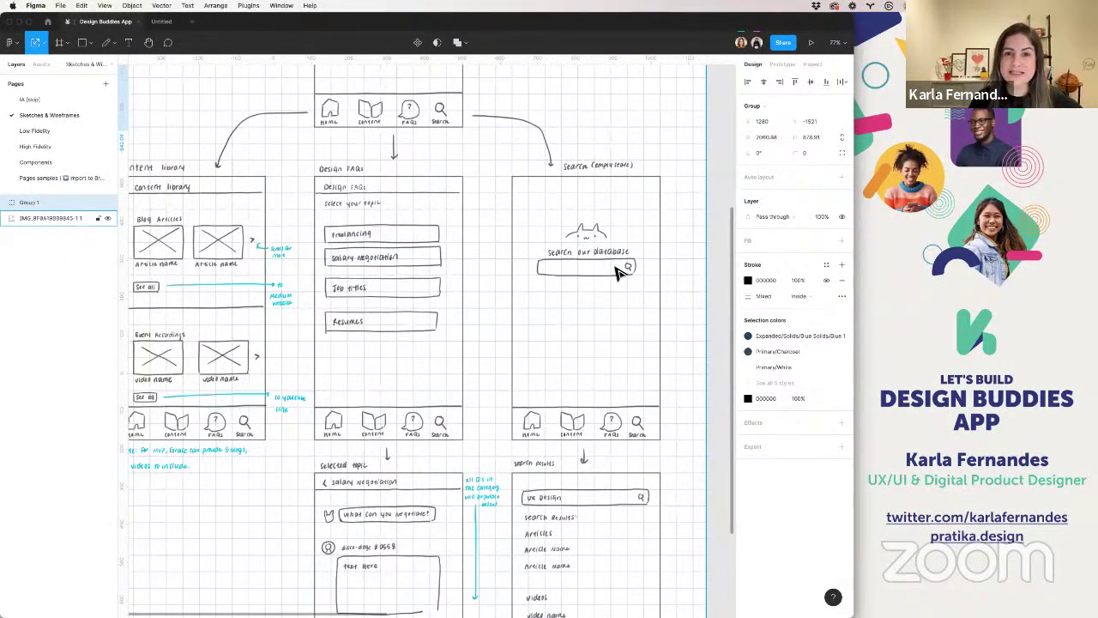
scroll(616, 270, down, 1)
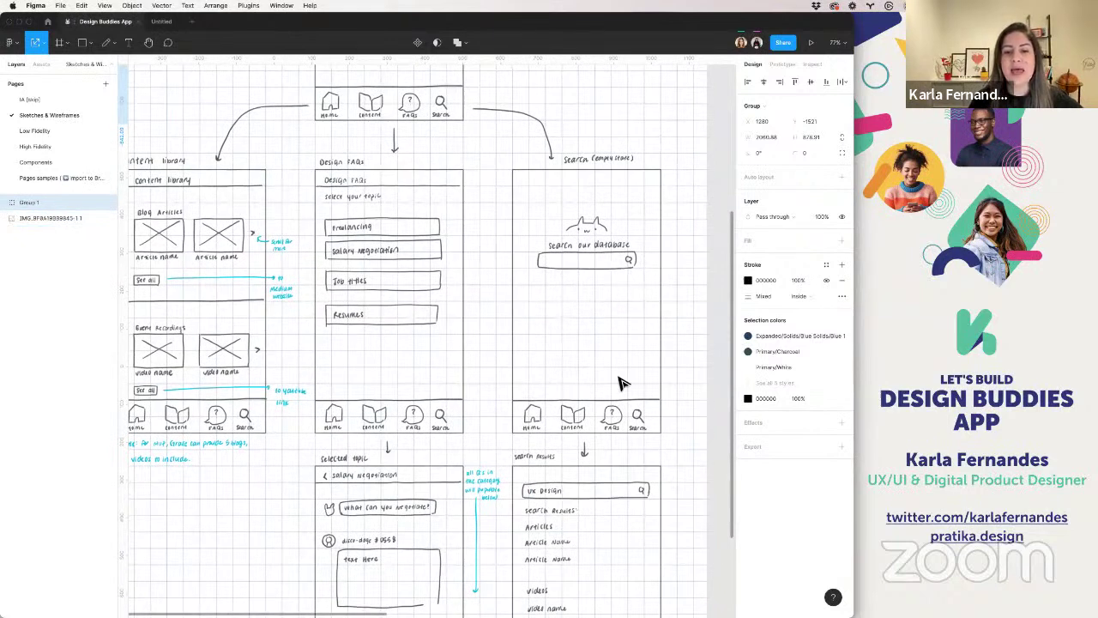
- Examine the Search Results and Selected Topic sketches and how they follow from the Search and Design FAQs screens above
scroll(495, 248, down, 2)
scroll(497, 249, down, 5)
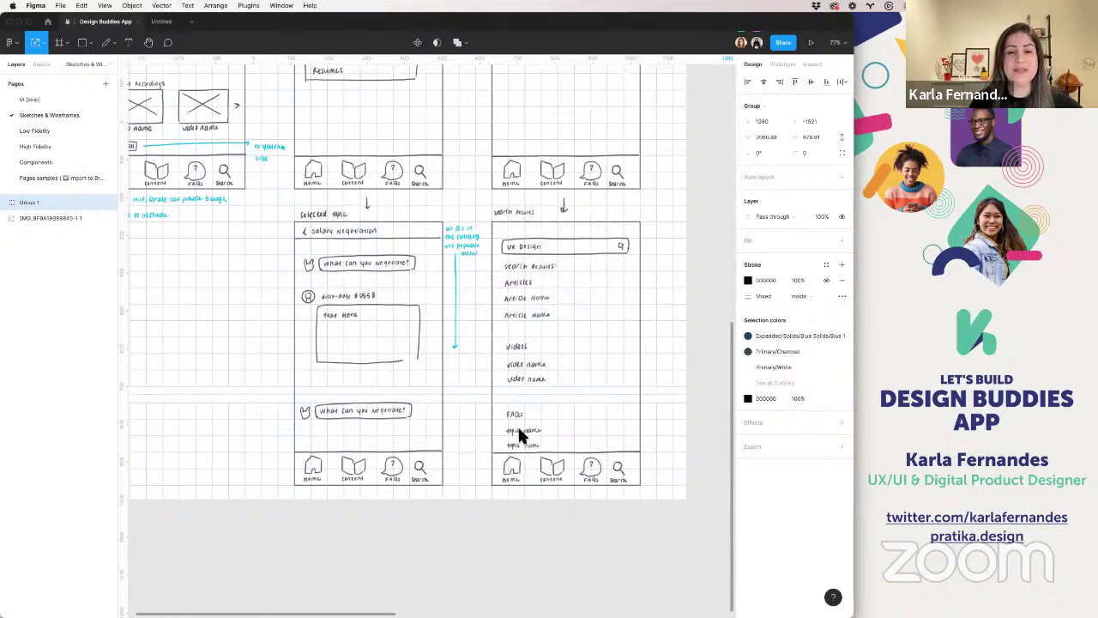
scroll(519, 438, left, 3)
scroll(517, 436, left, 3)
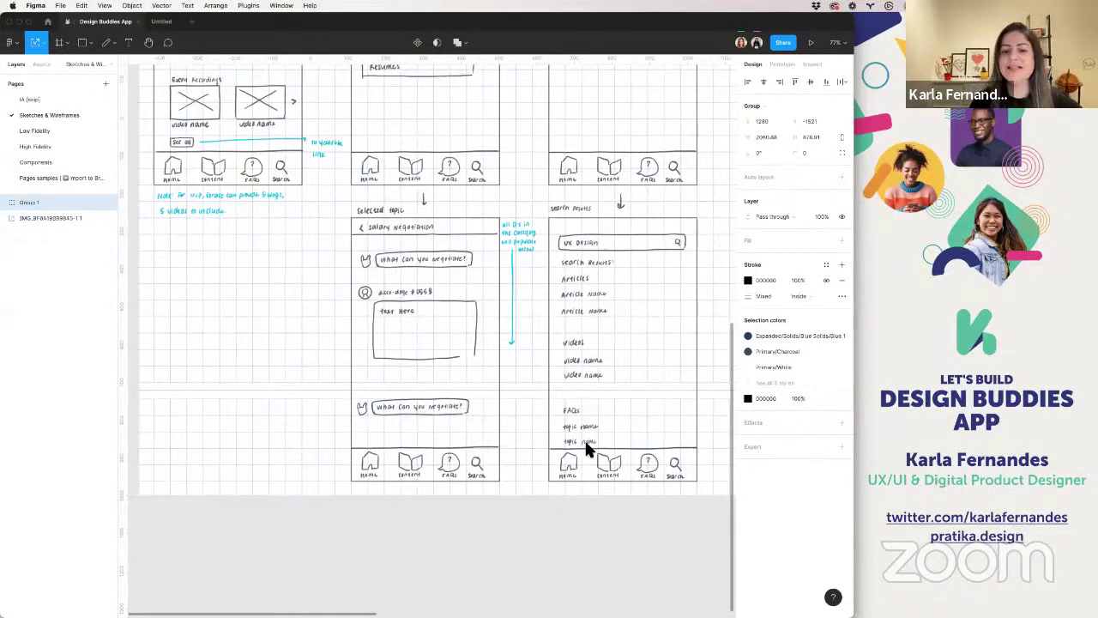
scroll(584, 438, right, 2)
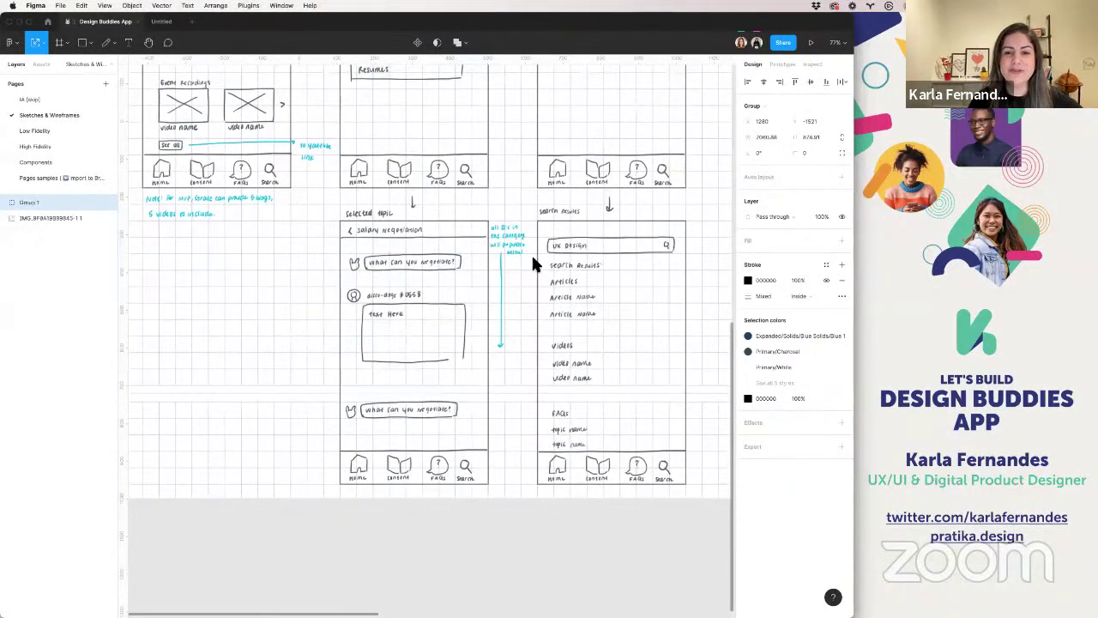
scroll(532, 262, right, 2)
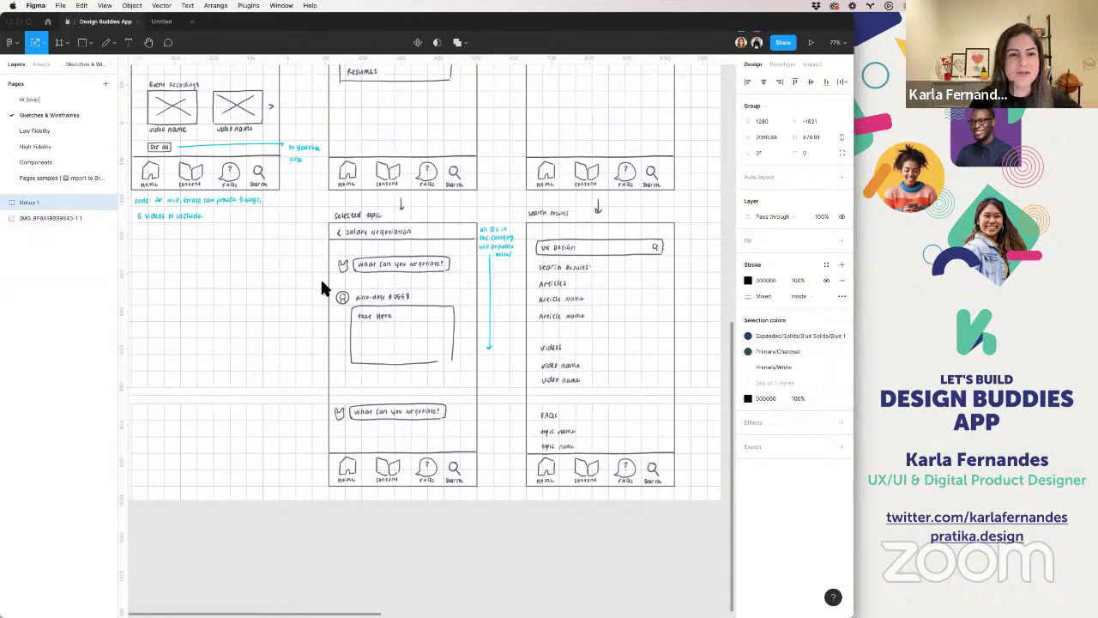
scroll(549, 386, left, 3)
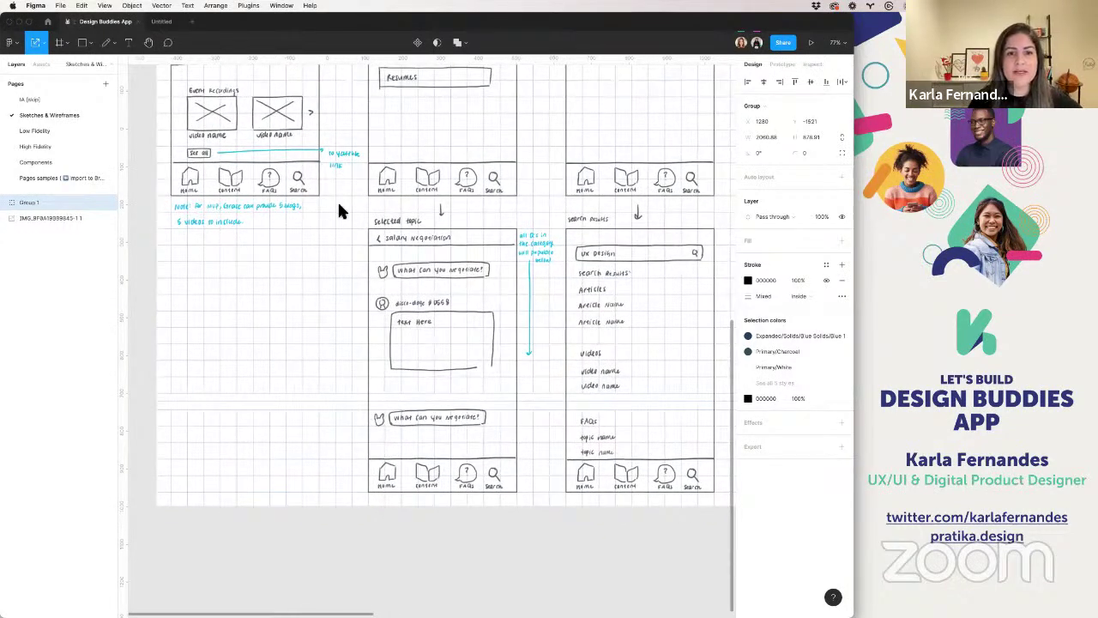
scroll(361, 172, right, 1)
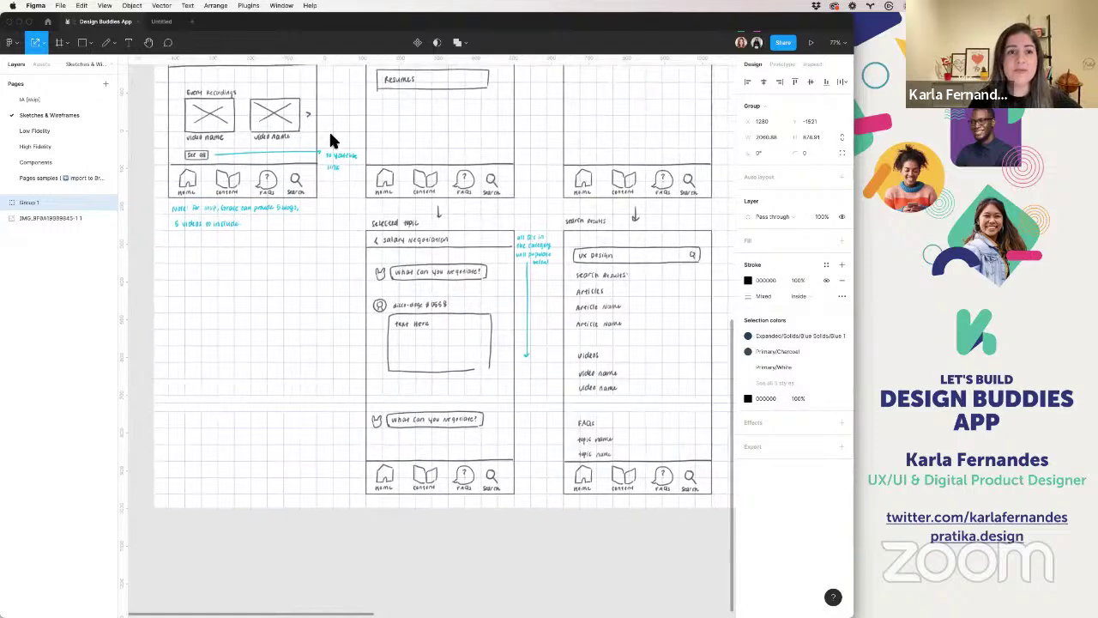
scroll(434, 389, up, 1)
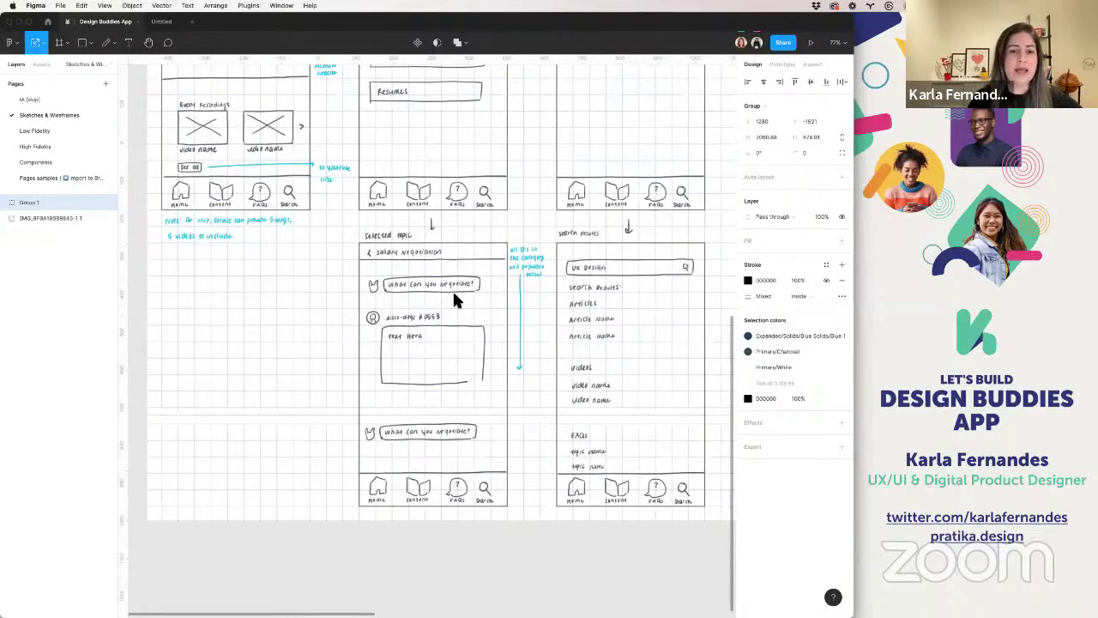
scroll(455, 299, up, 2)
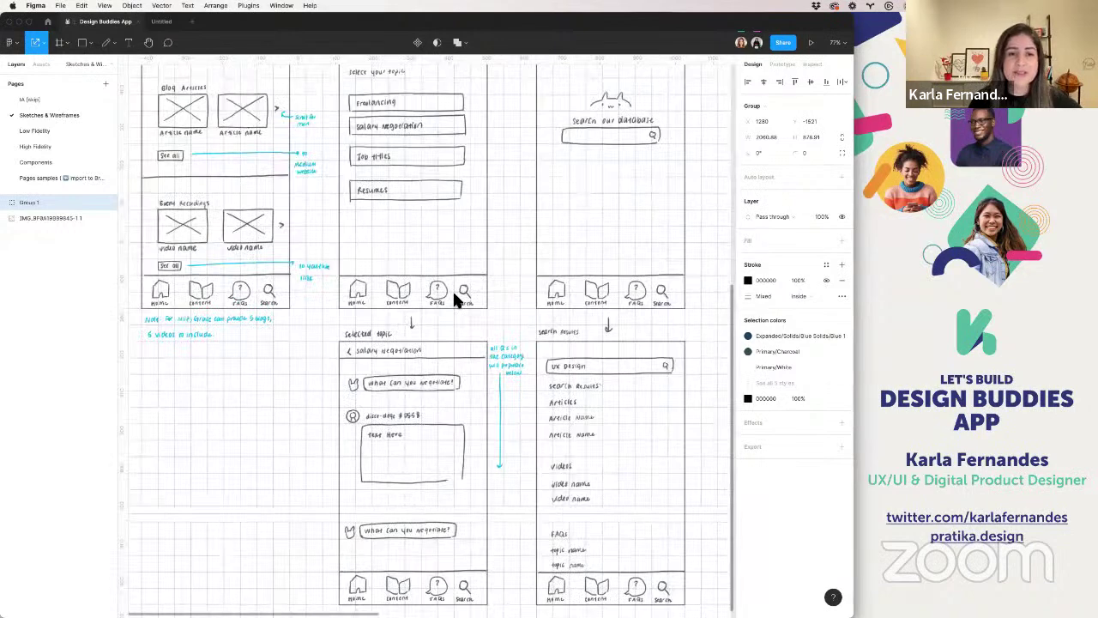
scroll(454, 299, down, 2)
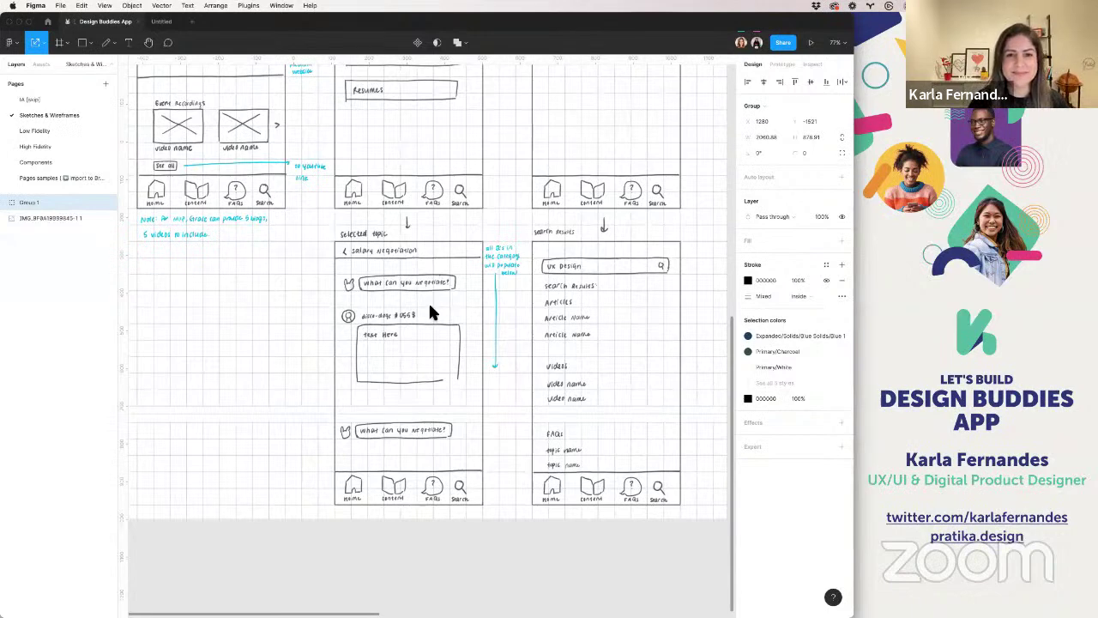
- Deselect the pasted page row and review the whole sketch sheet of MVP screens beside it
scroll(430, 313, down, 5)
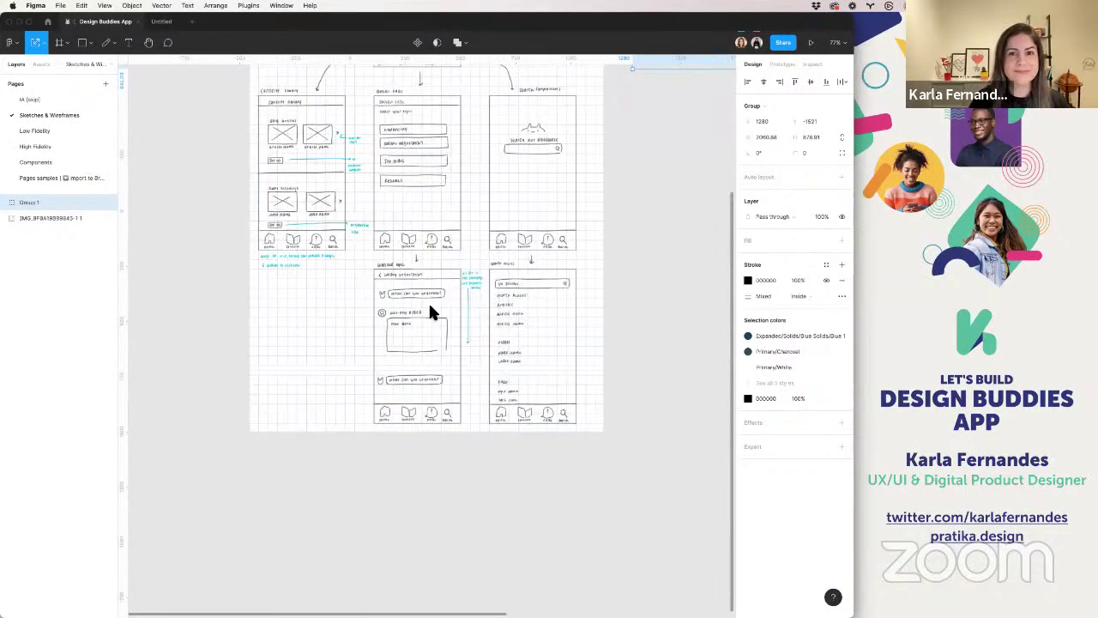
scroll(431, 313, up, 3)
scroll(431, 314, down, 2)
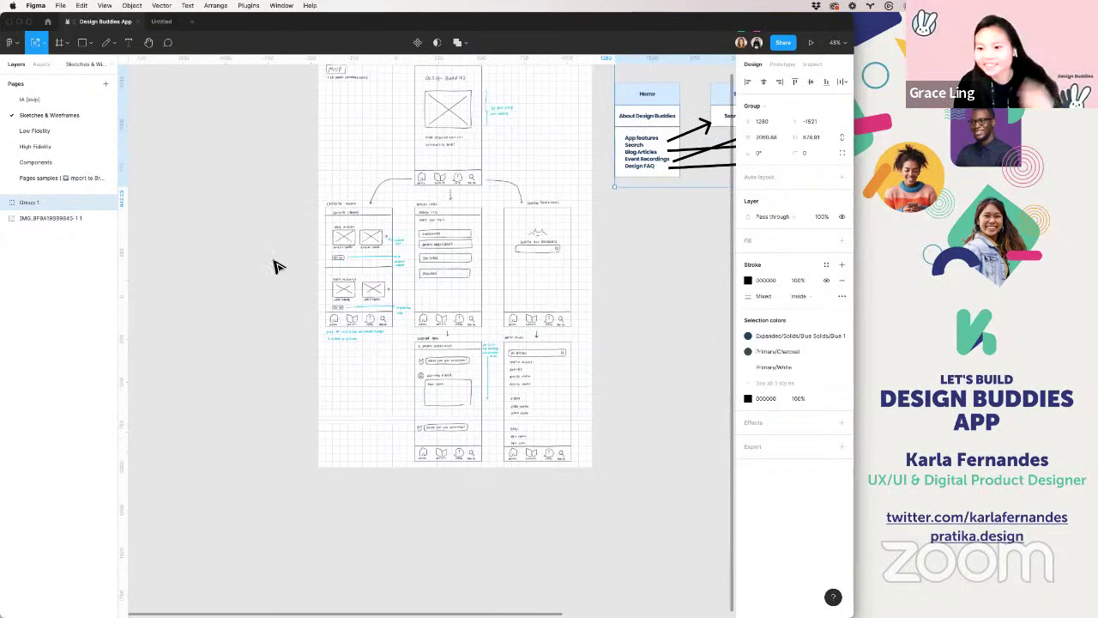
click(277, 268)
scroll(280, 271, up, 1)
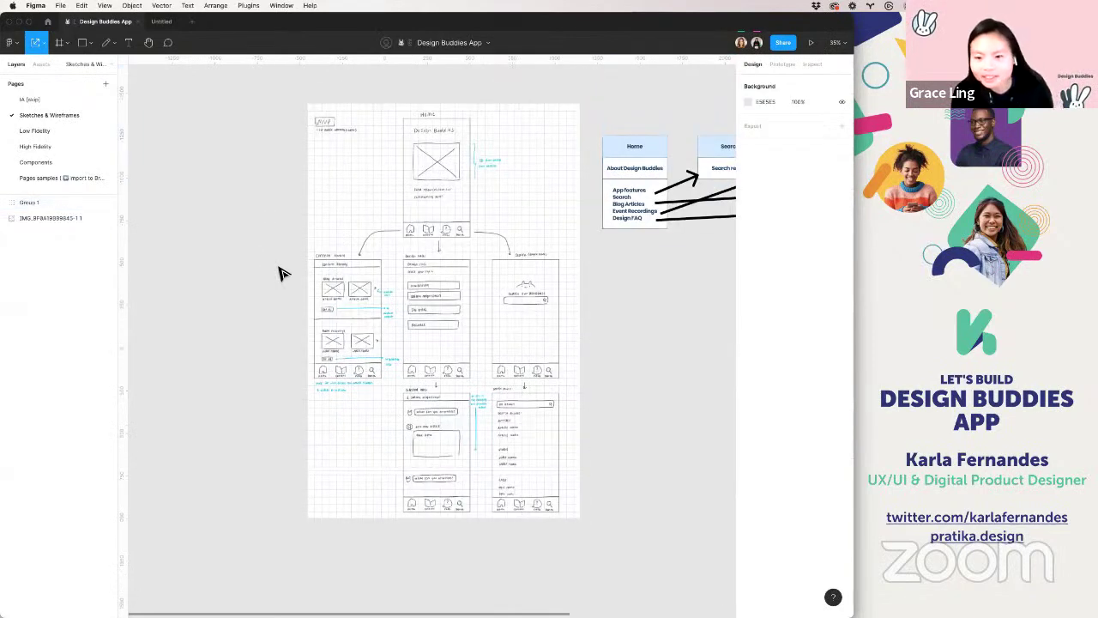
scroll(283, 273, up, 2)
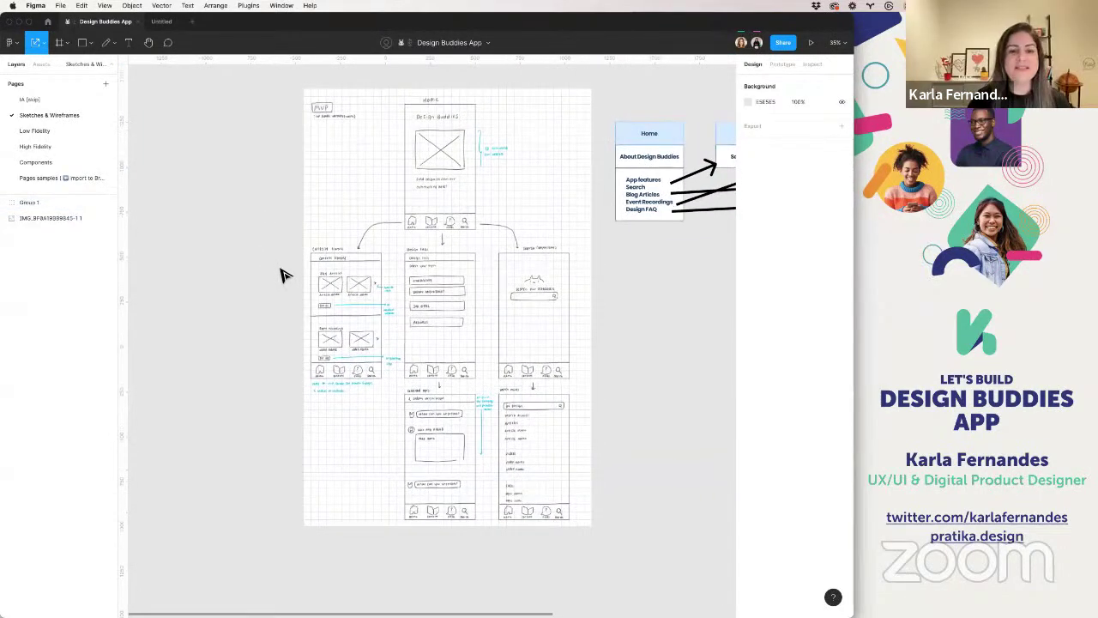
scroll(283, 273, up, 2)
- Select the sketch sheet image and look closer at the Selected Topic screen beneath the Design FAQs list
click(417, 246)
scroll(416, 245, up, 4)
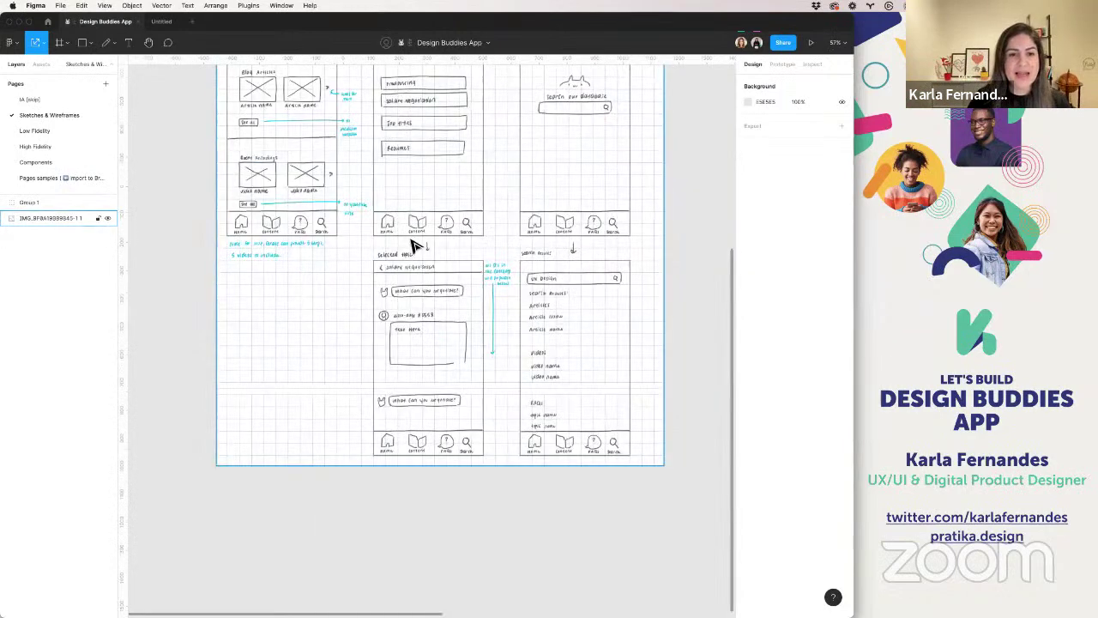
scroll(441, 458, down, 5)
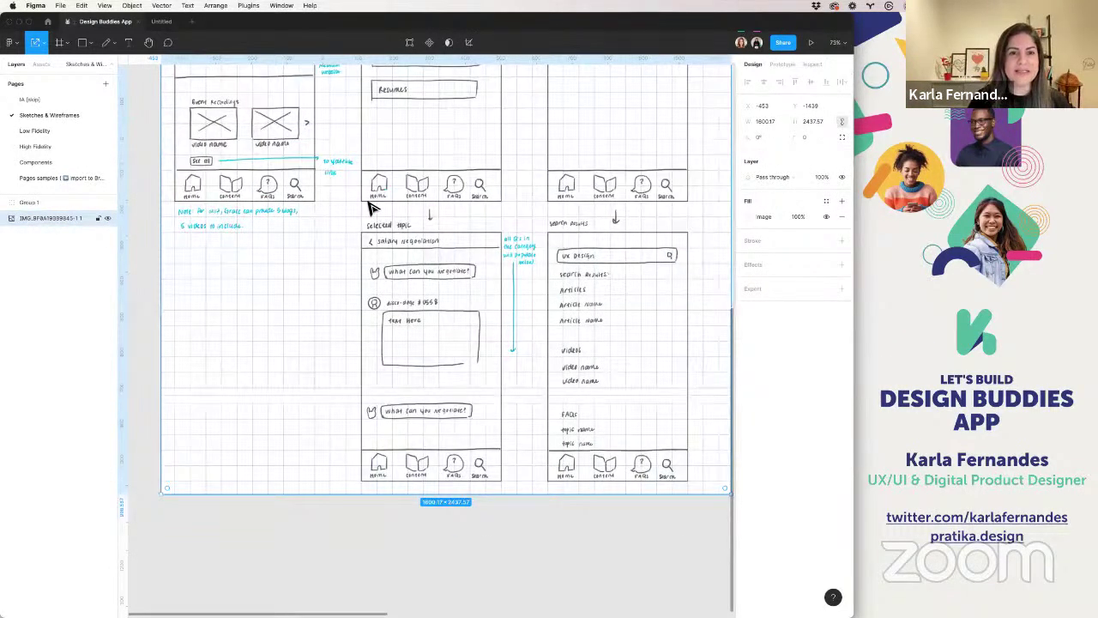
scroll(403, 288, up, 3)
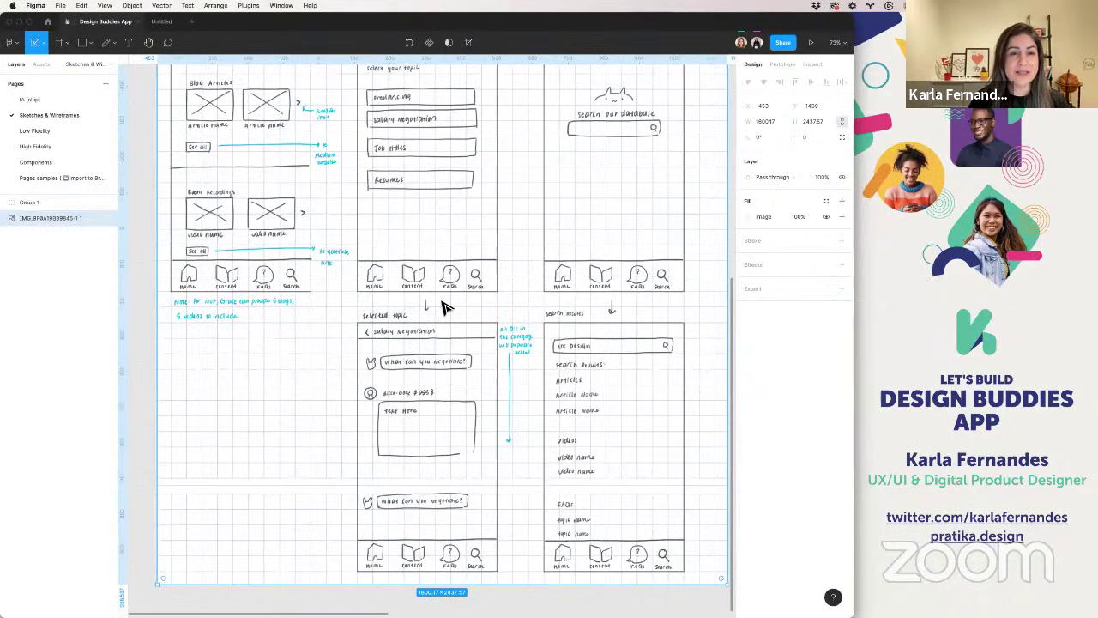
- Examine the Selected Topic and Search Results sketches, deselect the sketch sheet and review it in full beside the architecture diagram
scroll(445, 307, down, 2)
scroll(444, 307, down, 1)
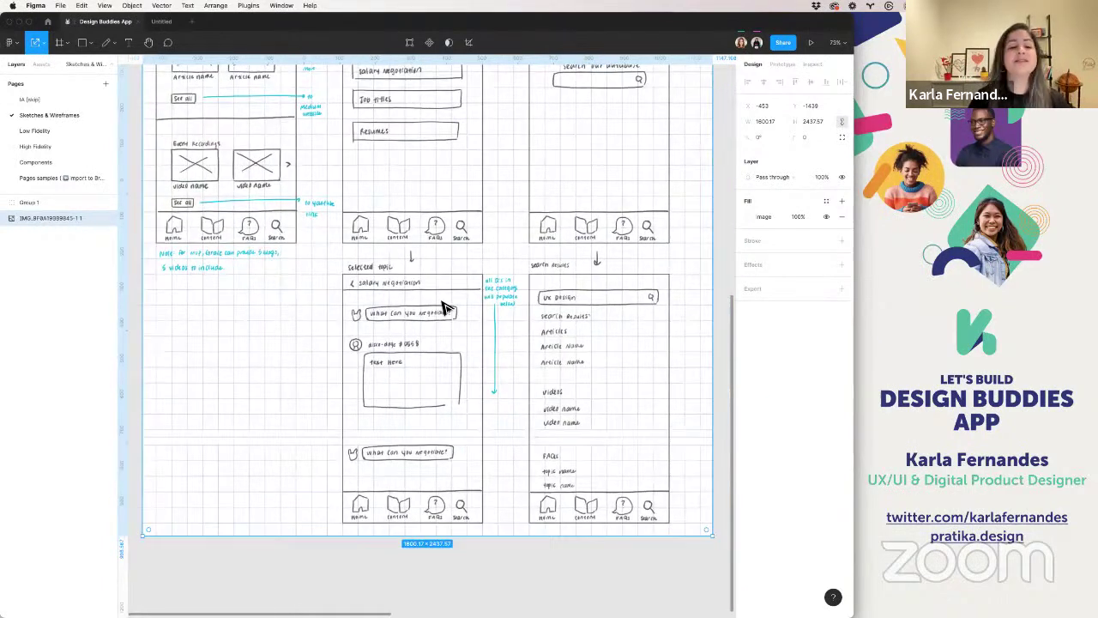
scroll(444, 307, down, 3)
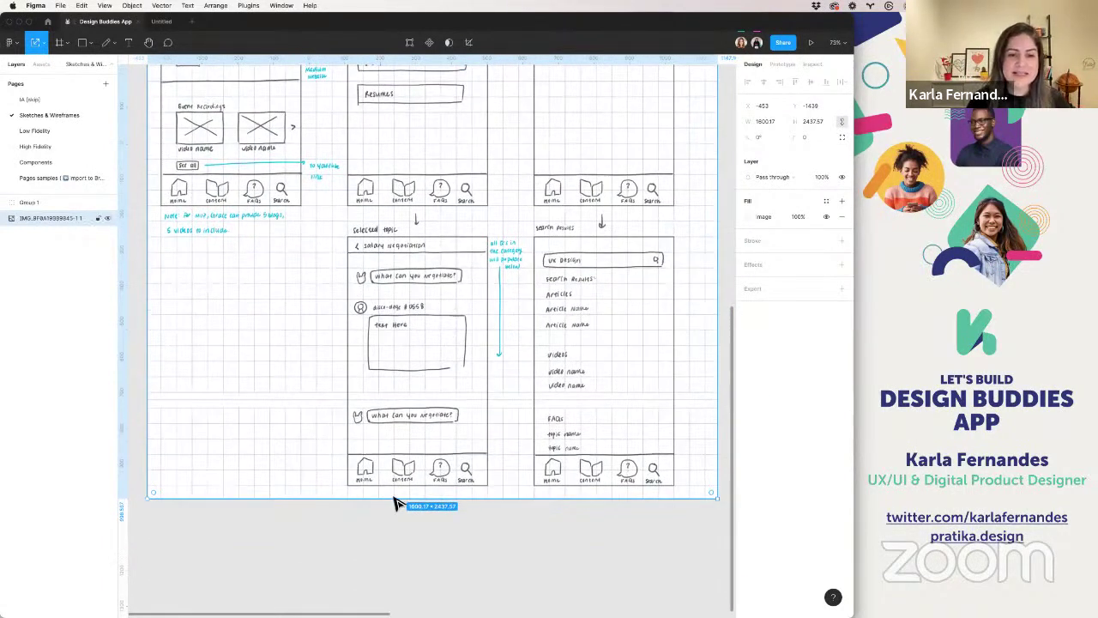
scroll(386, 532, up, 5)
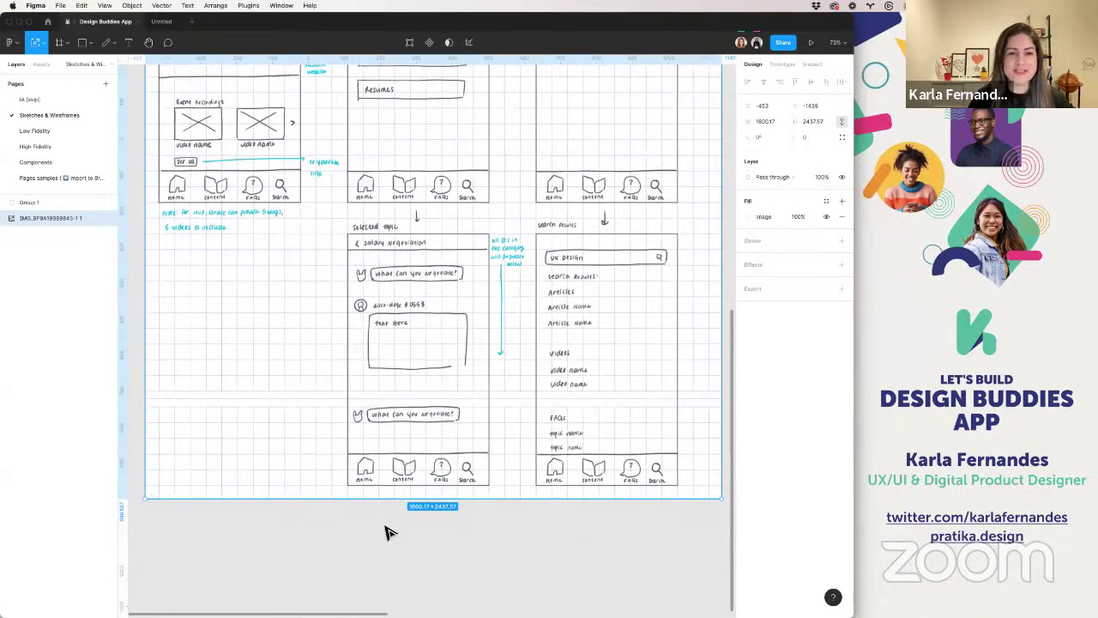
scroll(386, 533, down, 2)
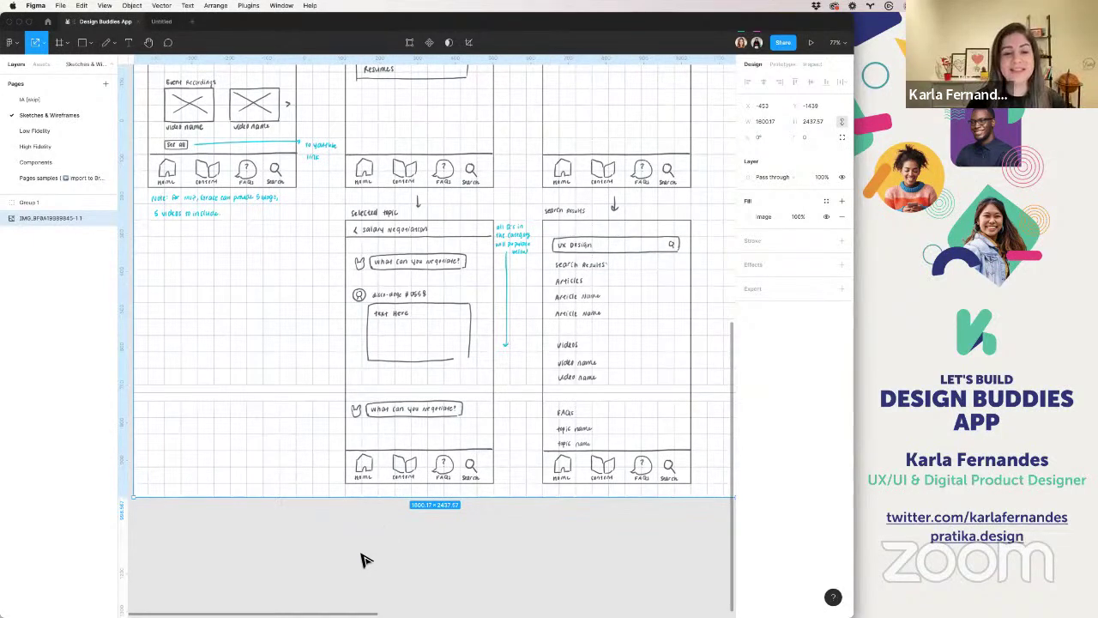
click(488, 532)
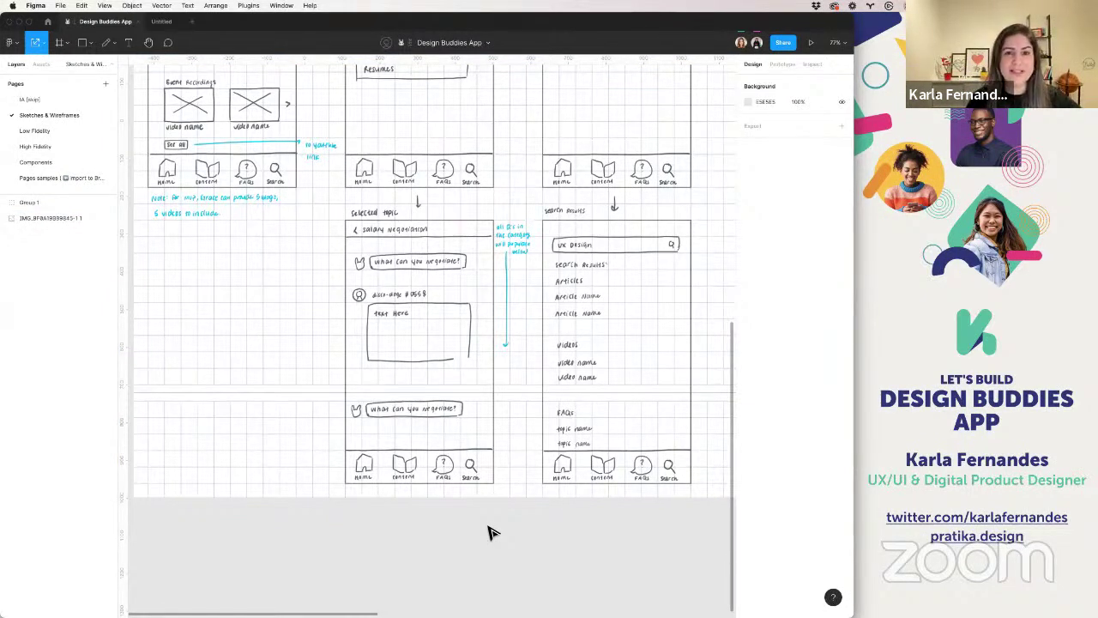
scroll(488, 532, down, 3)
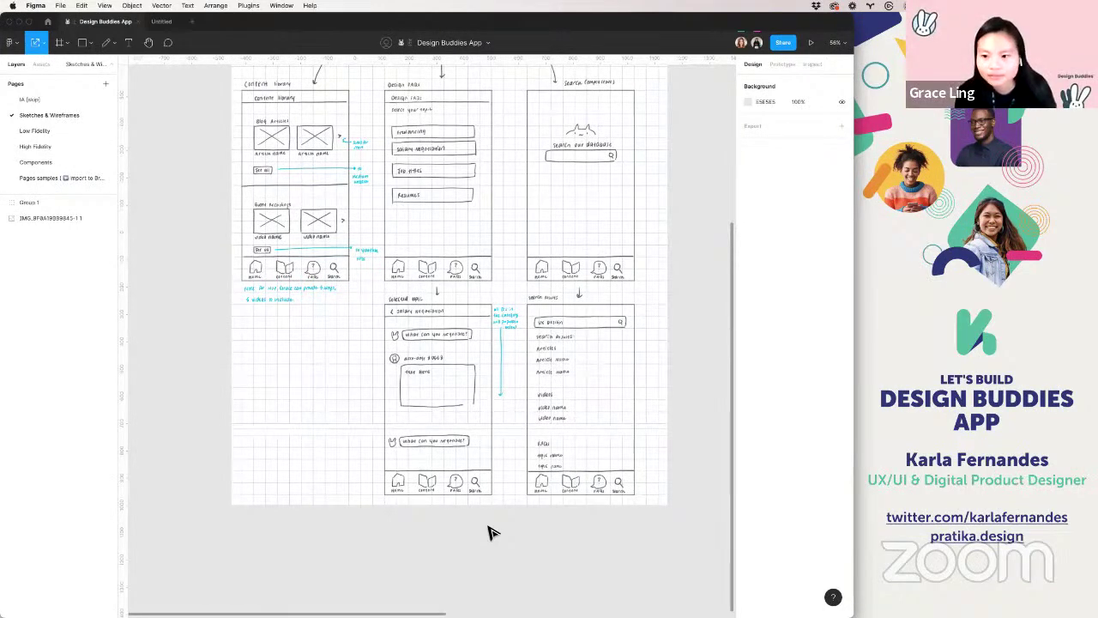
scroll(488, 532, down, 3)
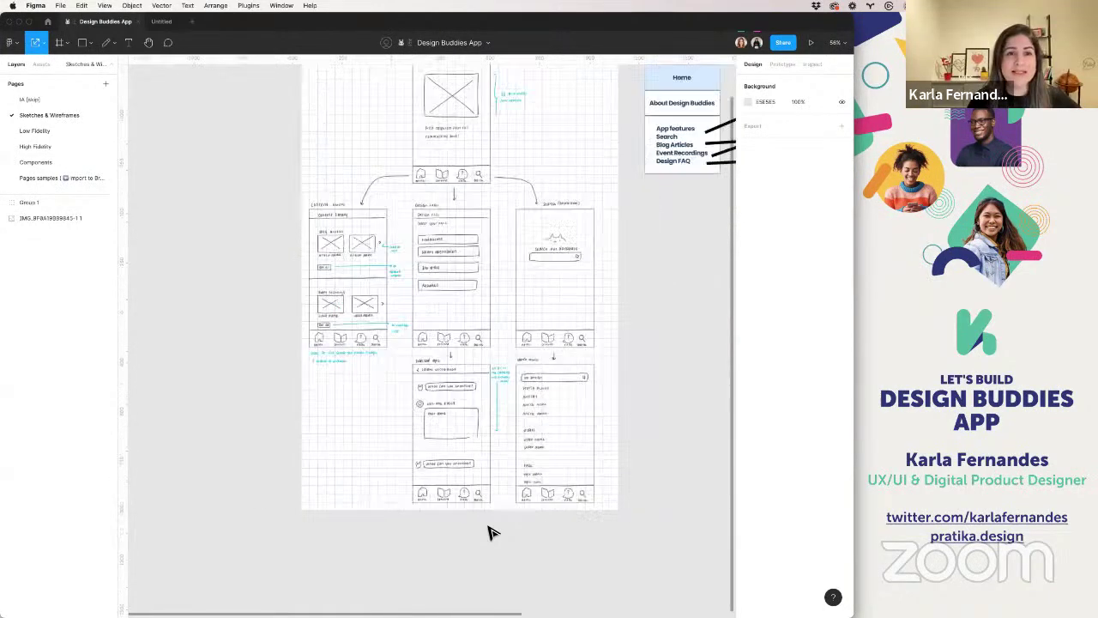
scroll(488, 532, down, 5)
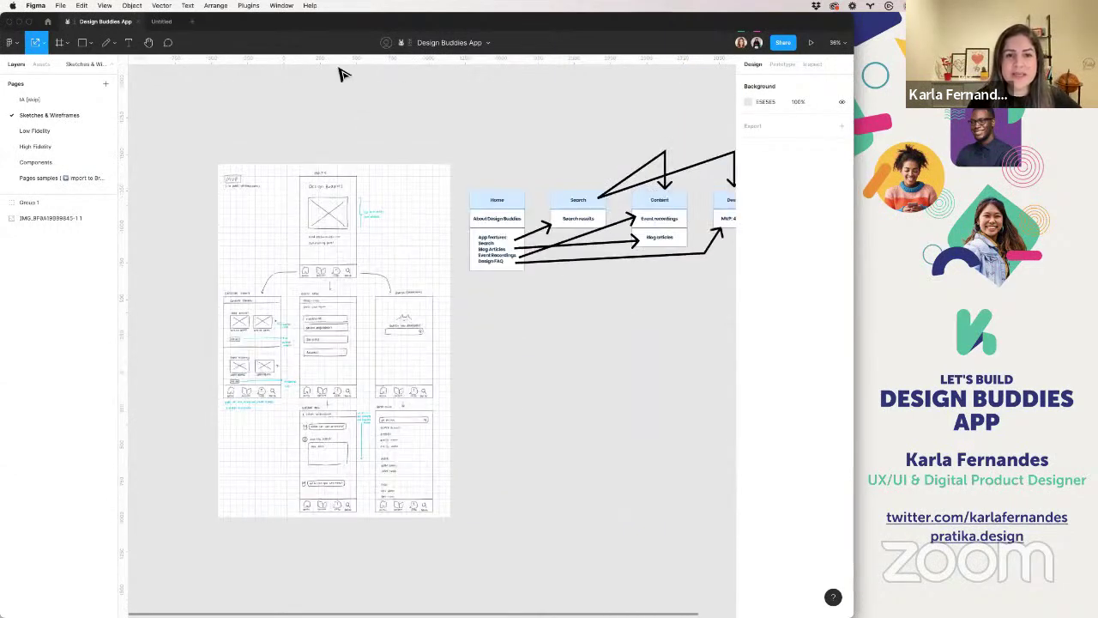
- Compare the grouped information architecture diagram with the sketch sheet and delete the group from the page
click(474, 186)
scroll(474, 186, right, 2)
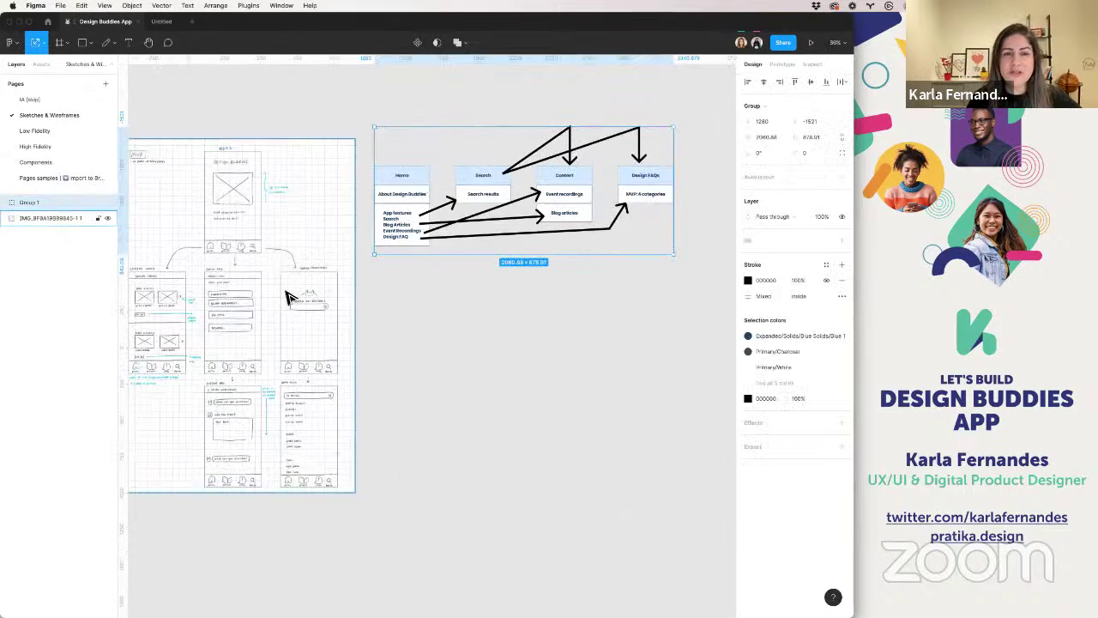
scroll(290, 298, left, 4)
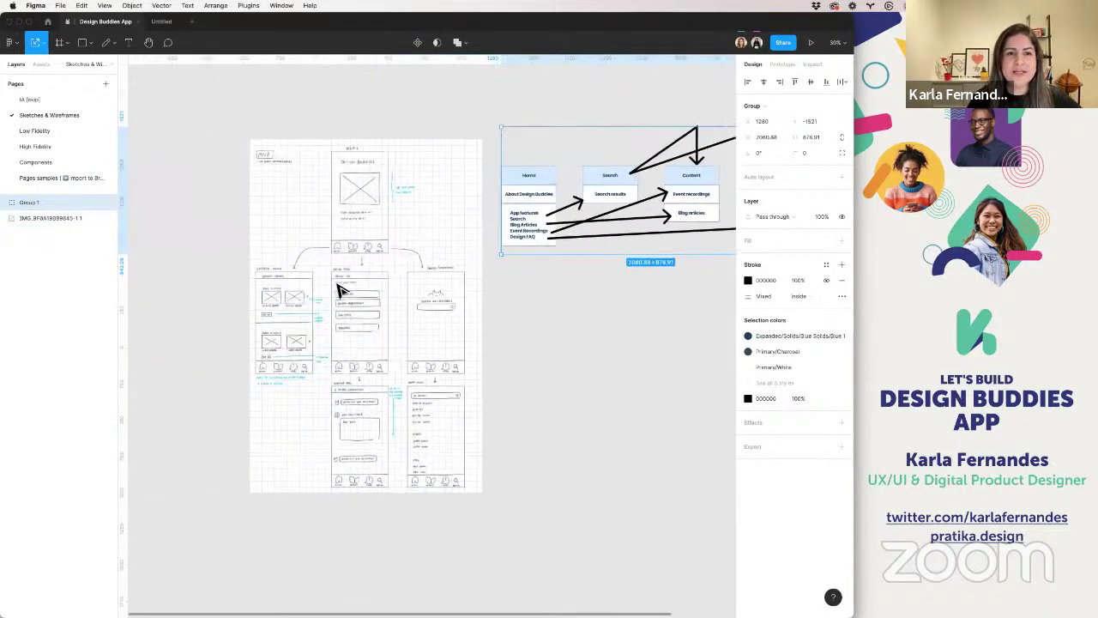
scroll(341, 292, up, 5)
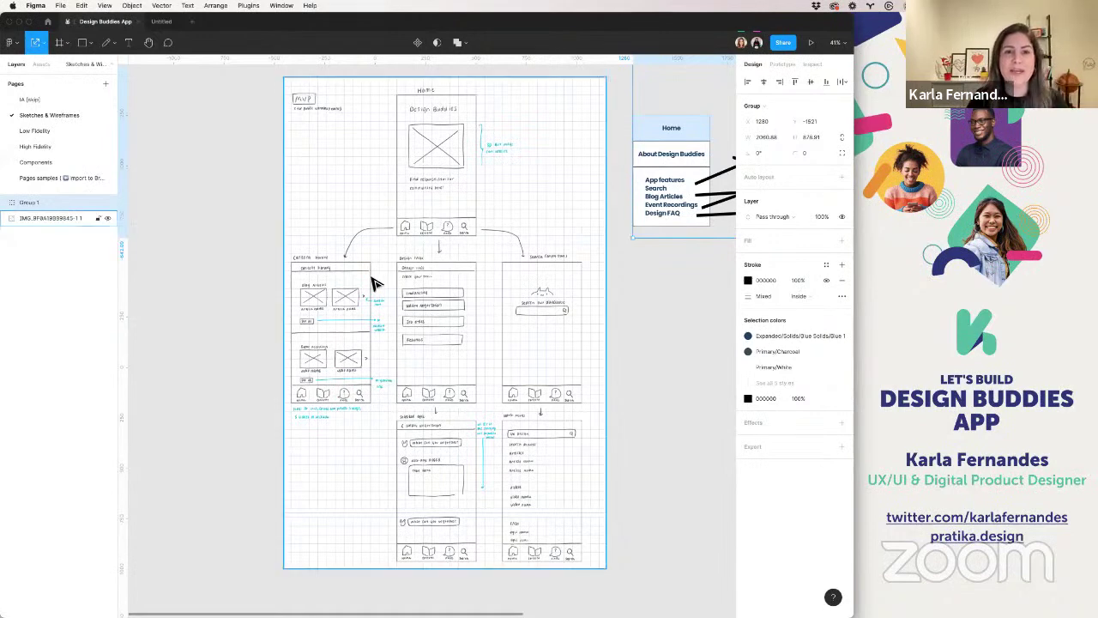
scroll(375, 275, down, 3)
scroll(526, 199, down, 3)
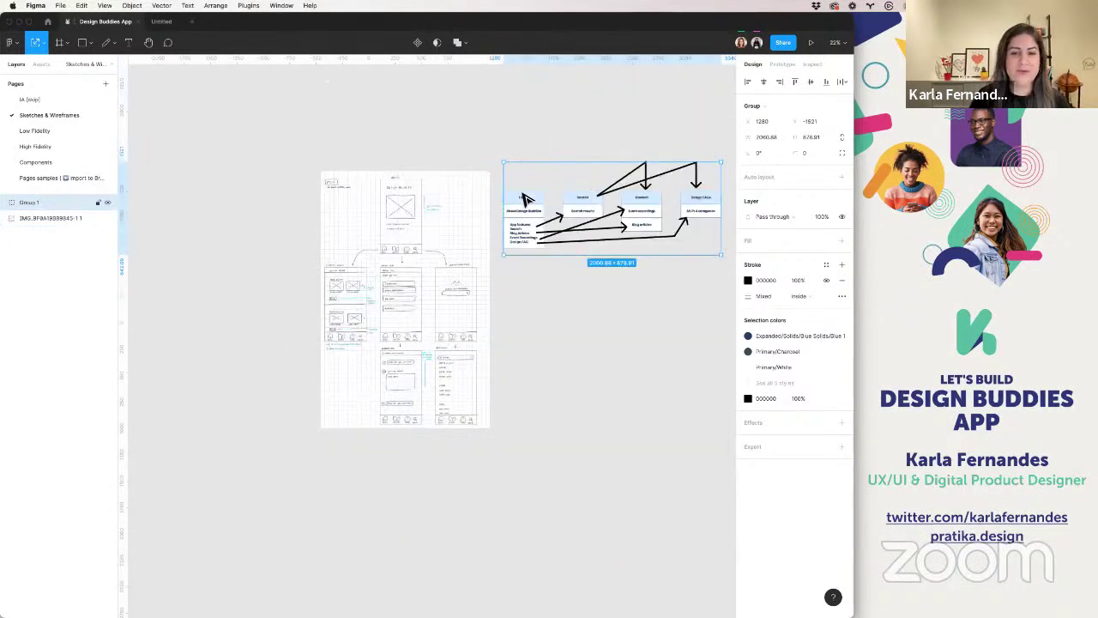
key(Delete)
- Rename the Sketches & Wireframes page to "Sketches & Wireframes [skip]"
double_click(62, 114)
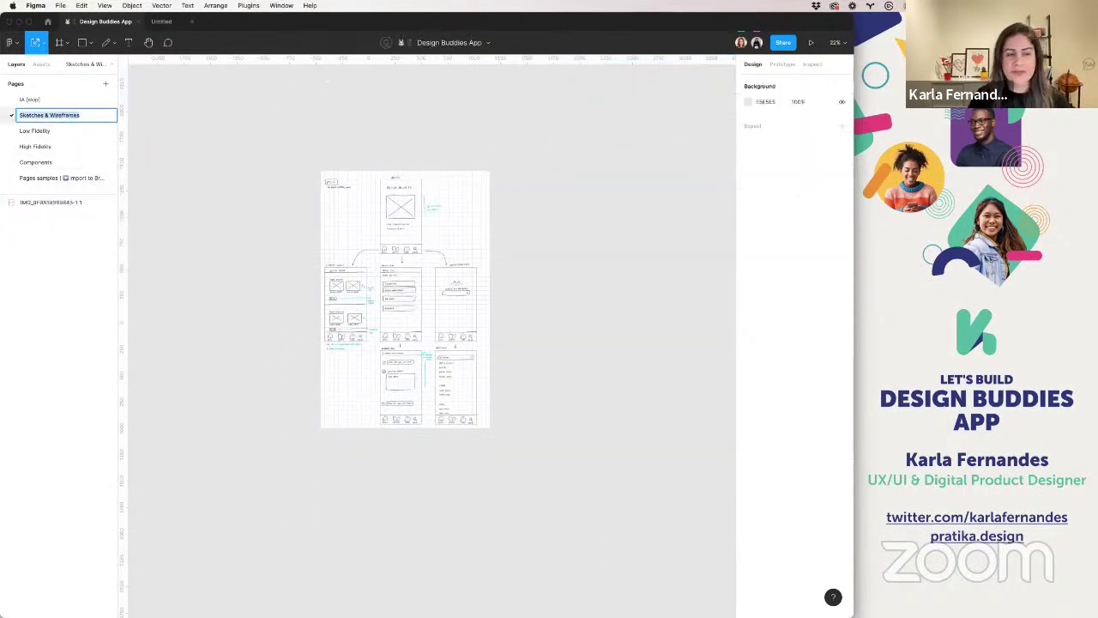
click(62, 115)
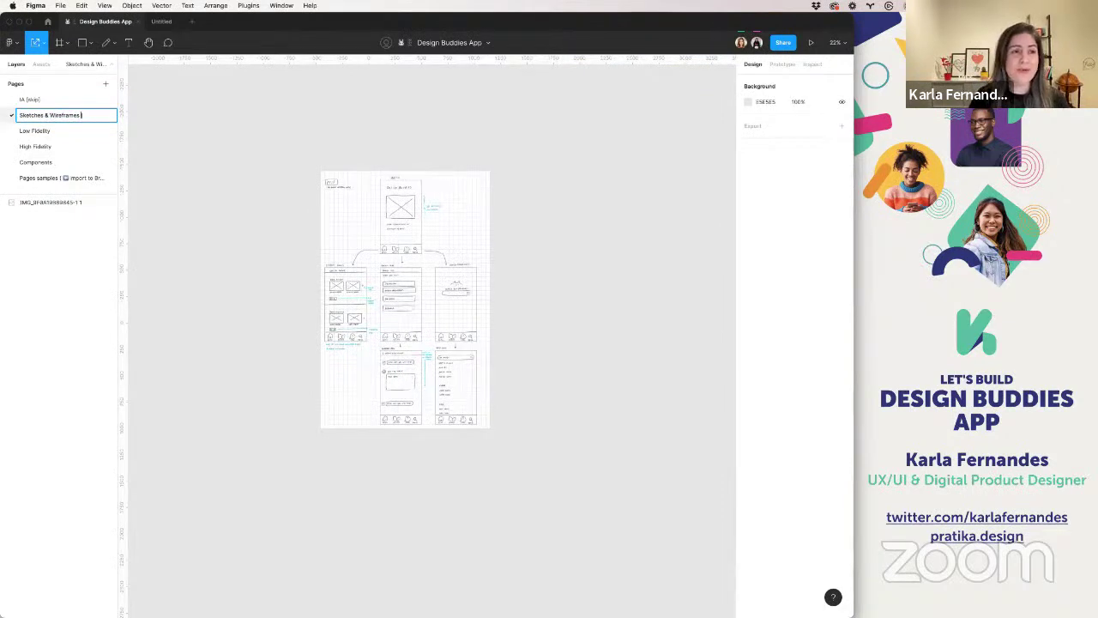
text([skip)
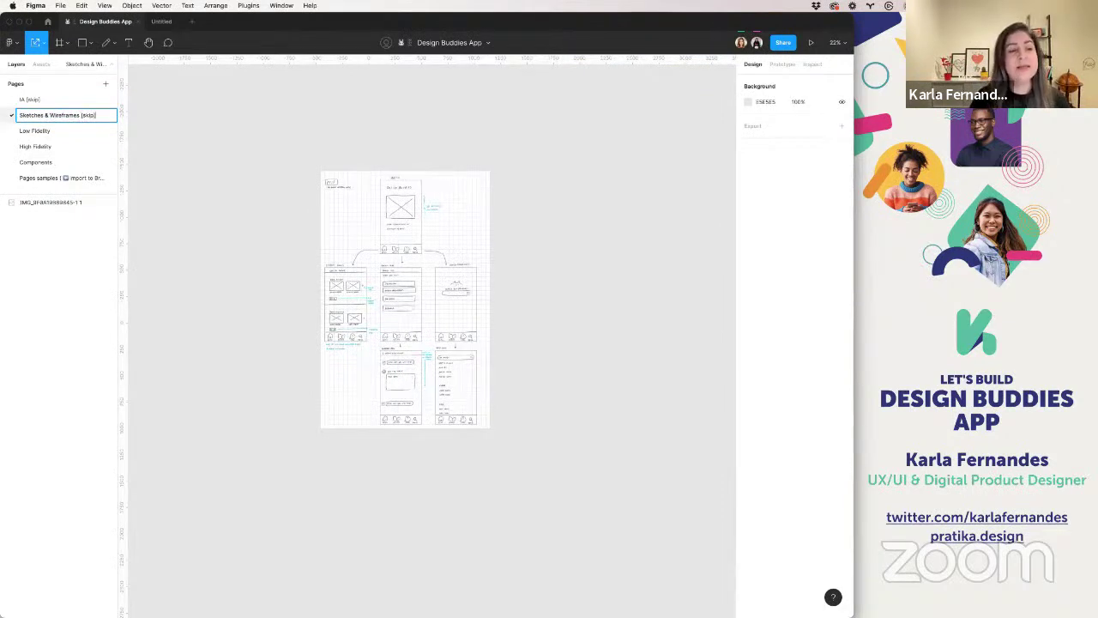
key(Return)
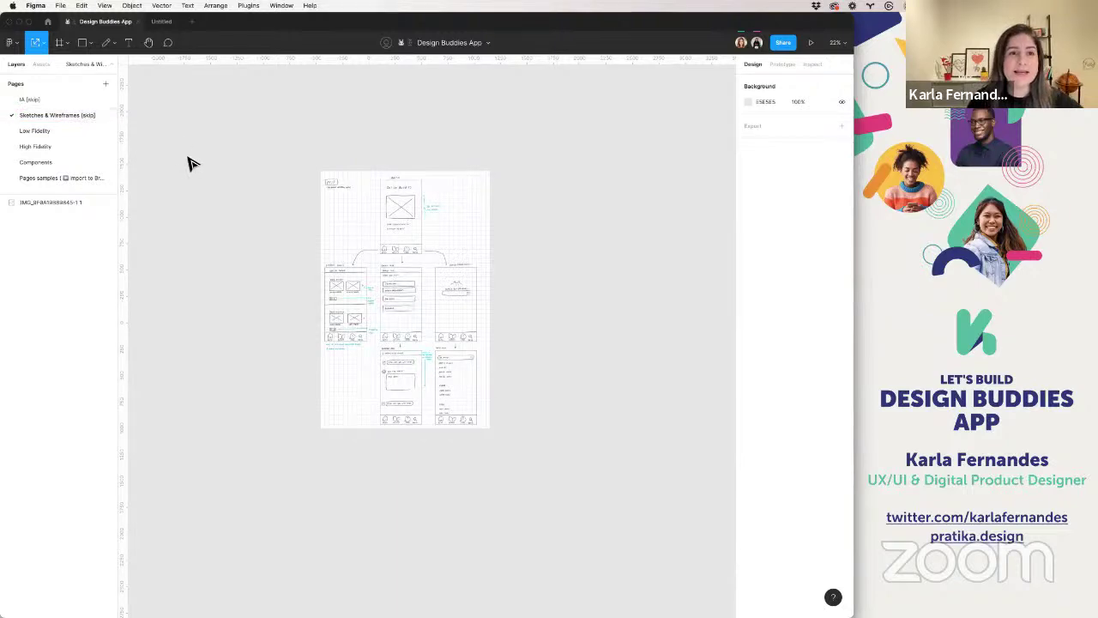
- Open the Low Fidelity page and review how its wireframe screens are laid out
scroll(189, 164, up, 5)
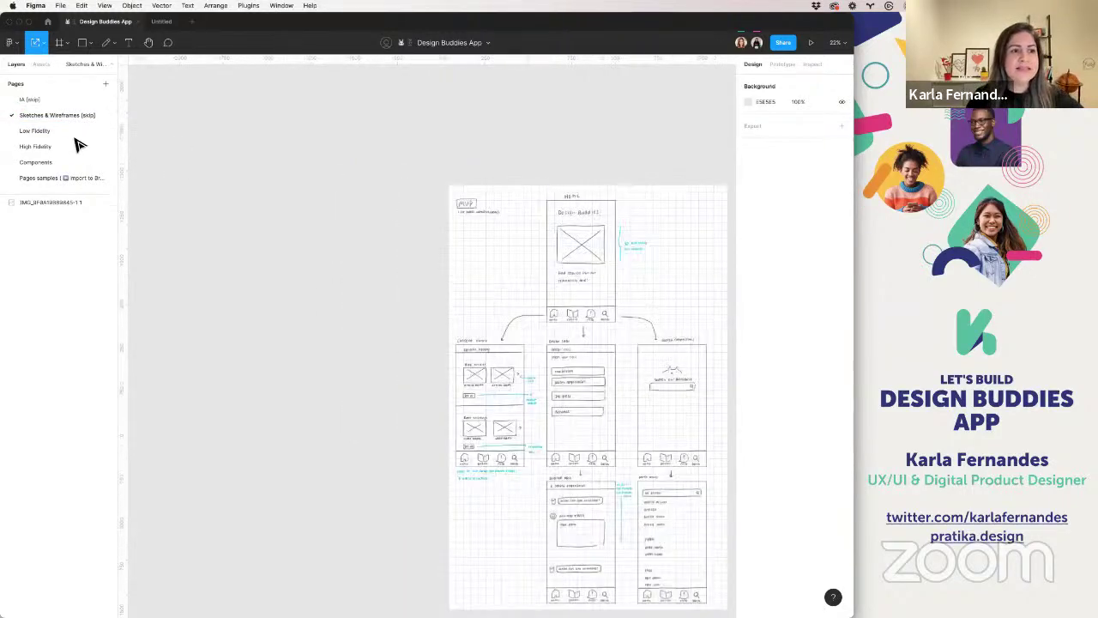
click(71, 131)
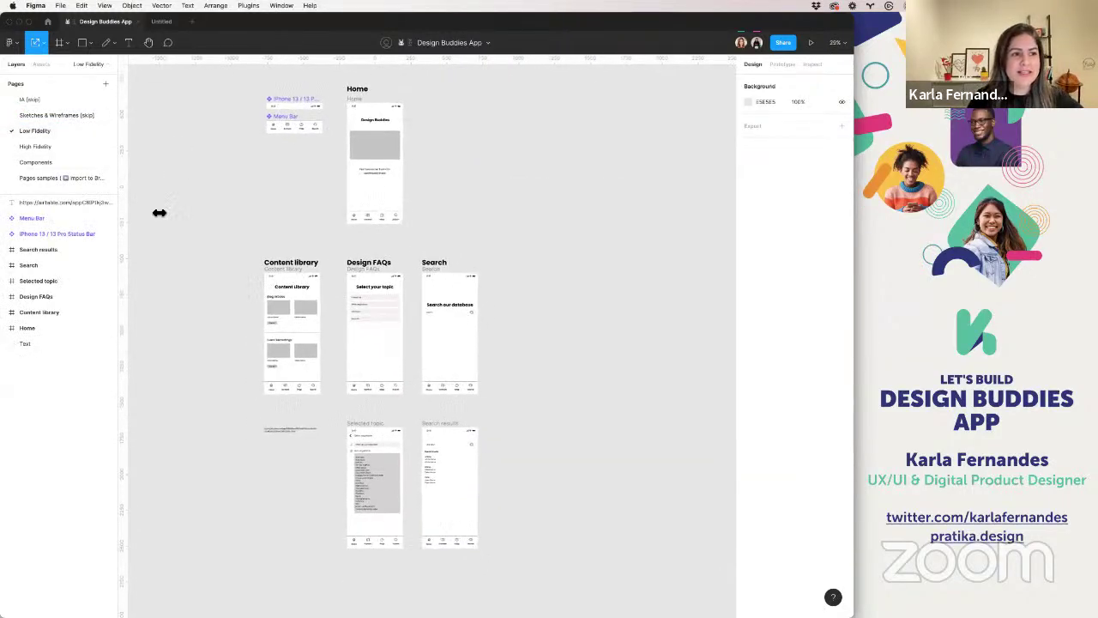
scroll(157, 213, left, 3)
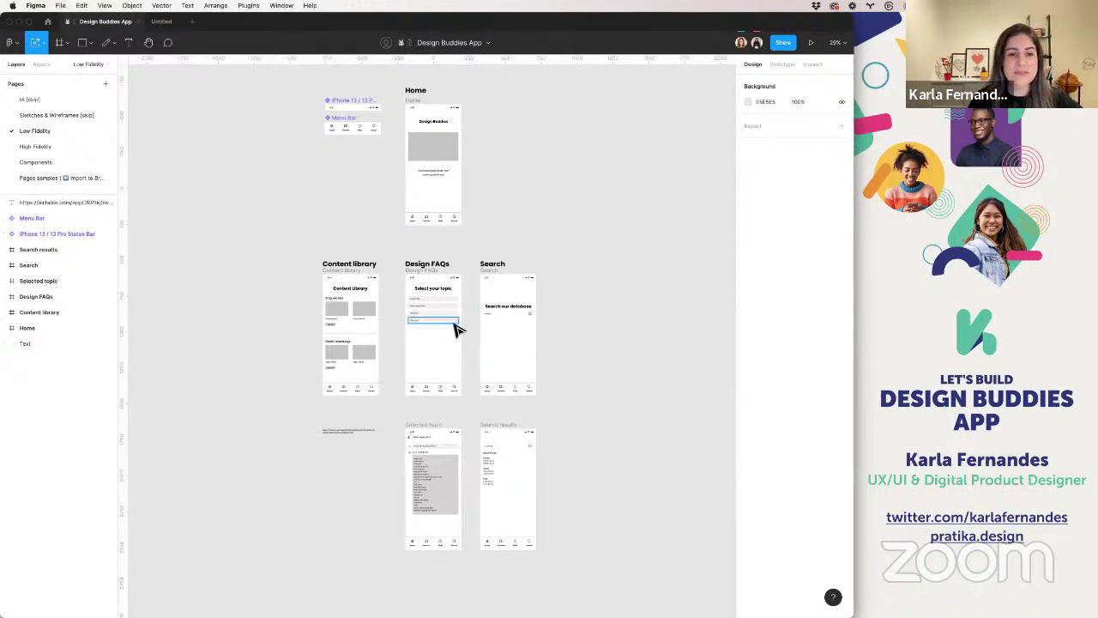
scroll(457, 330, down, 2)
scroll(457, 331, up, 1)
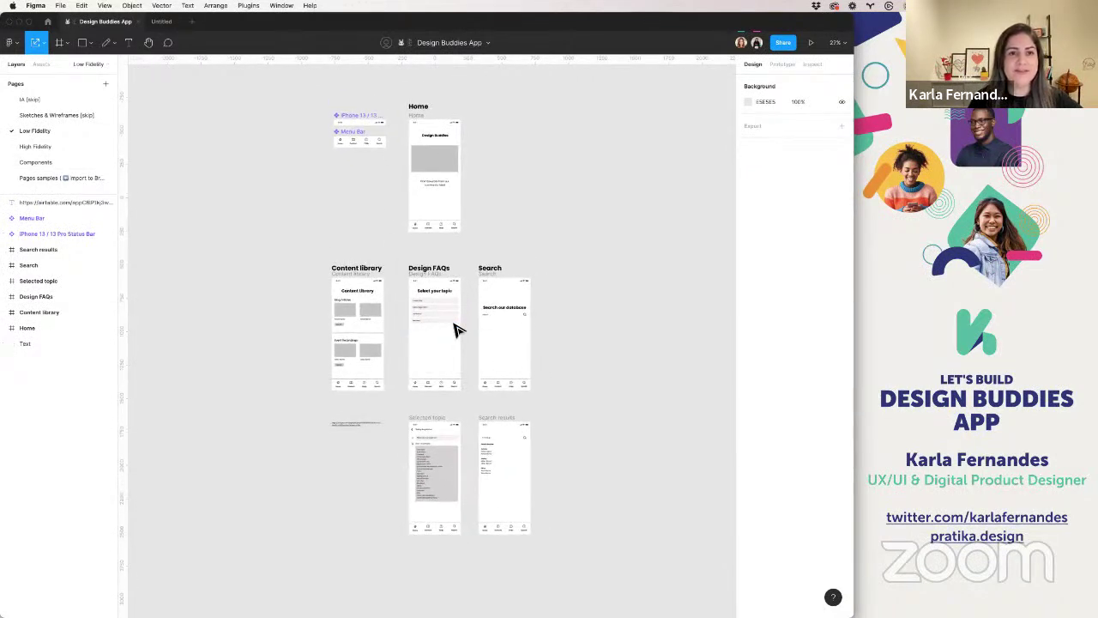
scroll(456, 331, up, 2)
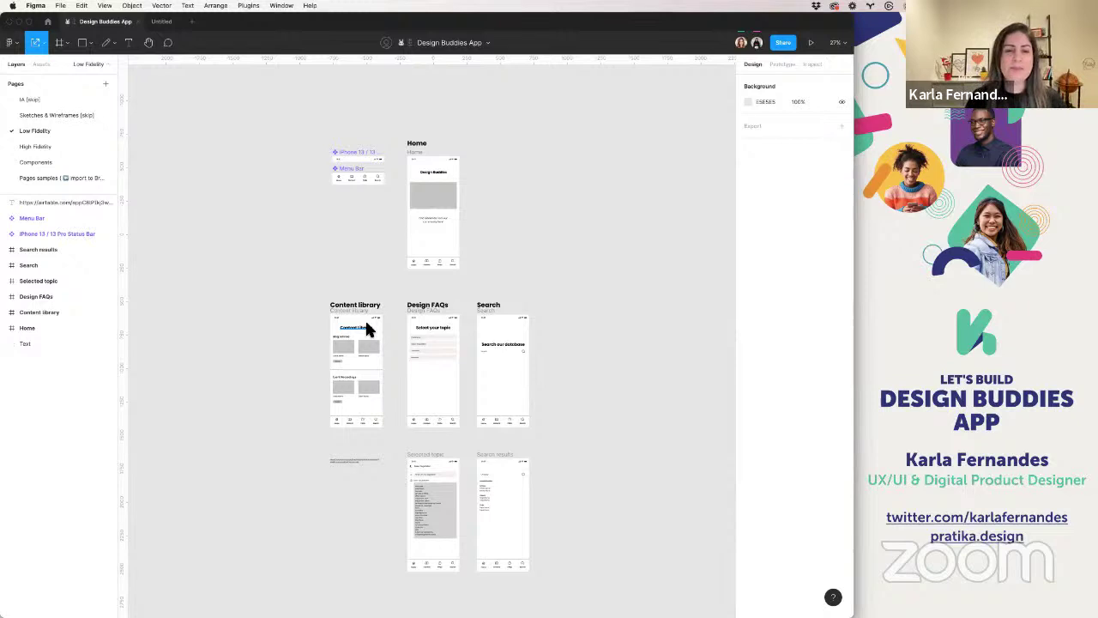
- Select the iPhone 13 / 13 Pro Status Bar and Menu Bar components in turn and examine them beside the Home wireframe
click(361, 157)
scroll(362, 158, up, 5)
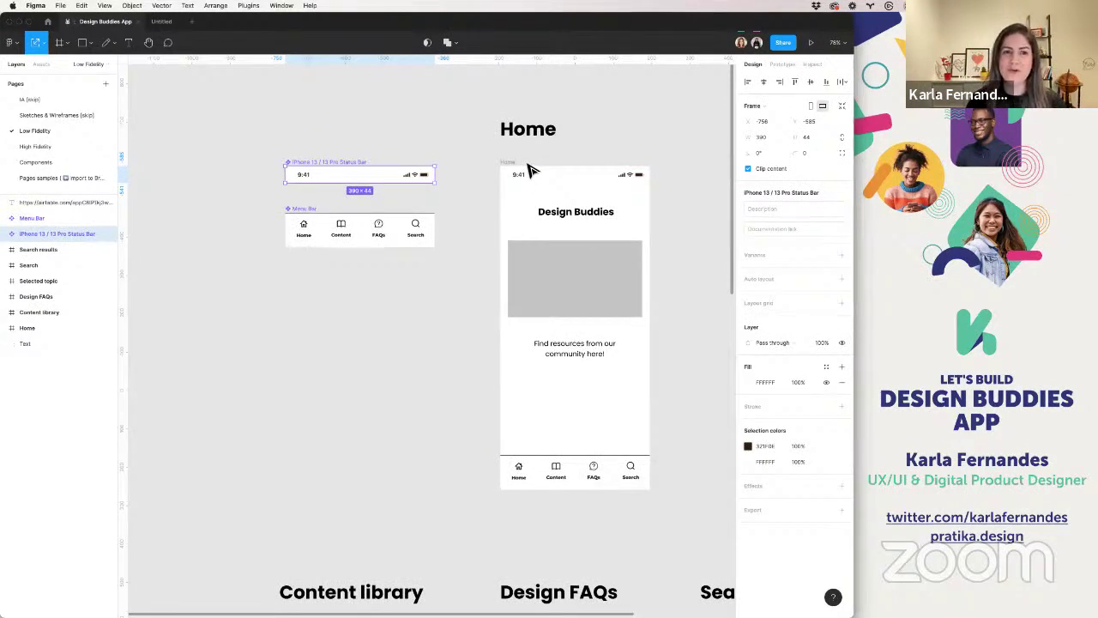
scroll(529, 170, down, 3)
click(456, 197)
scroll(456, 196, right, 1)
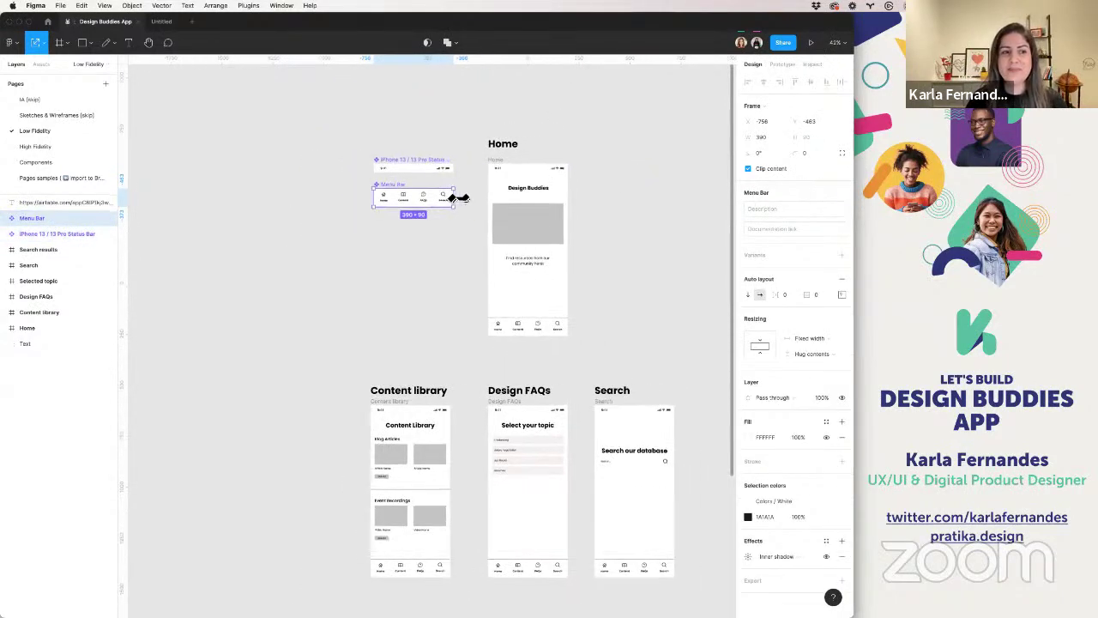
scroll(418, 227, up, 5)
scroll(420, 228, down, 6)
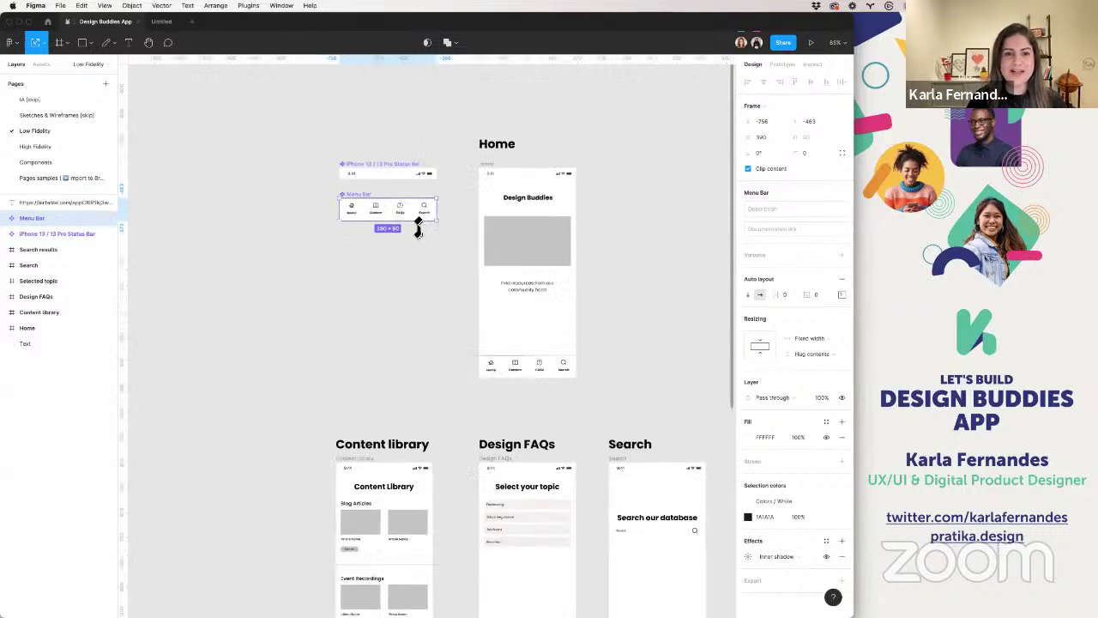
scroll(421, 237, down, 3)
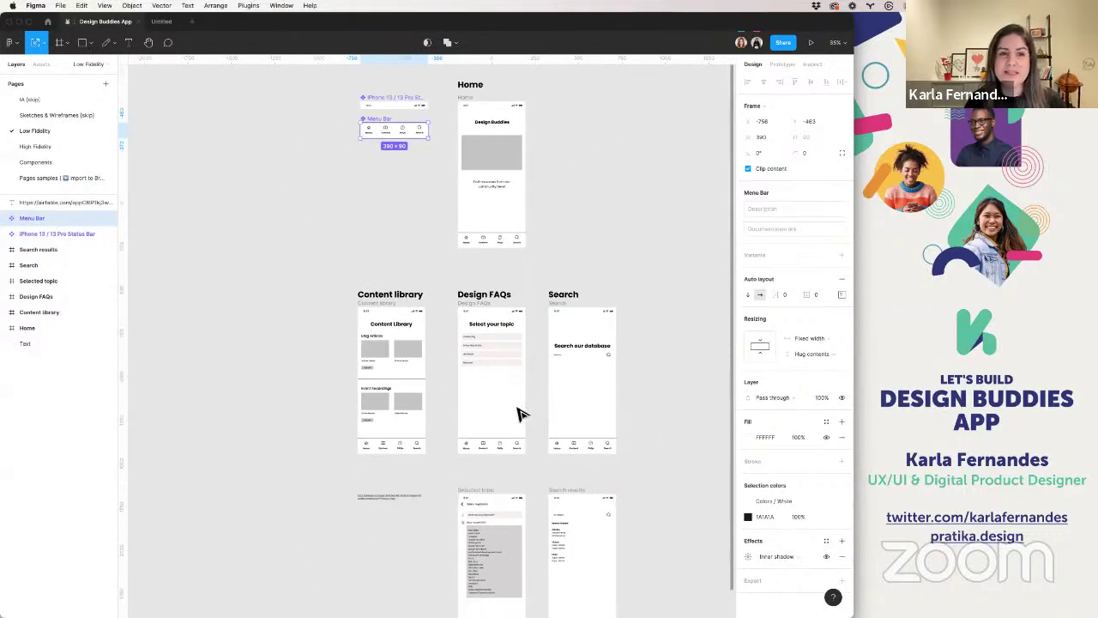
- Review all the low-fidelity screens, clear the Menu Bar selection and show the page's prototype settings
scroll(519, 414, right, 2)
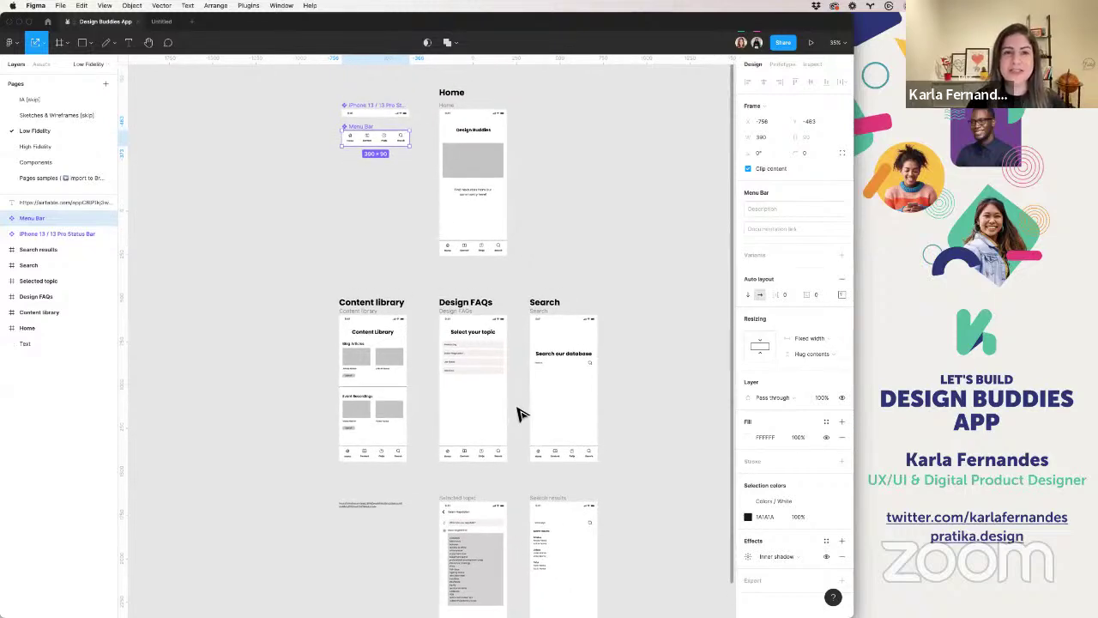
scroll(520, 414, down, 5)
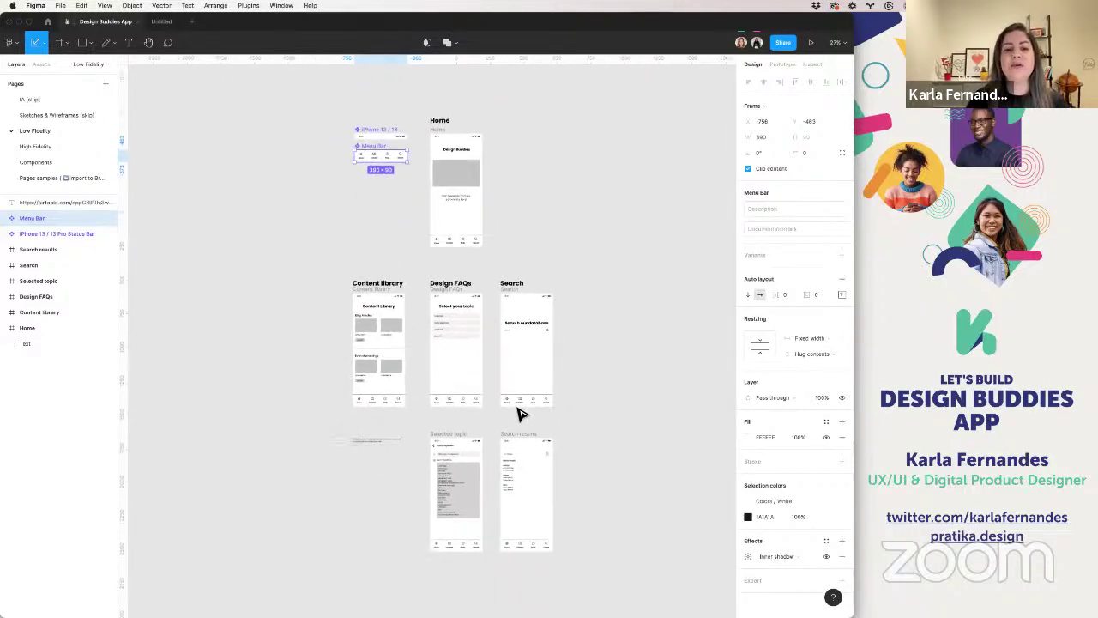
click(553, 391)
scroll(649, 98, up, 3)
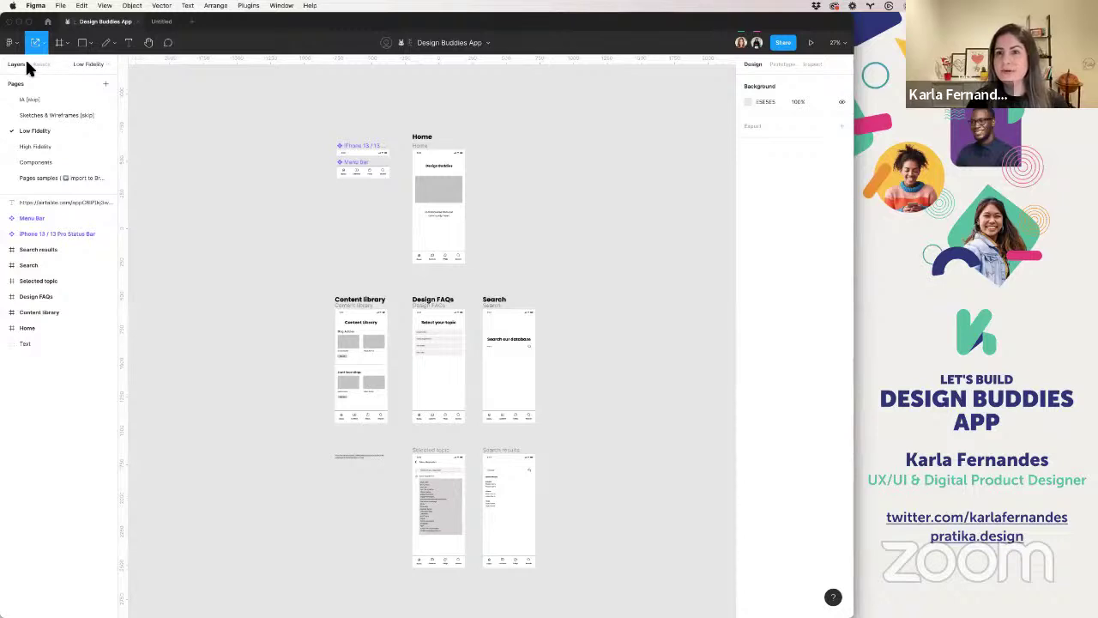
click(781, 63)
scroll(605, 204, left, 3)
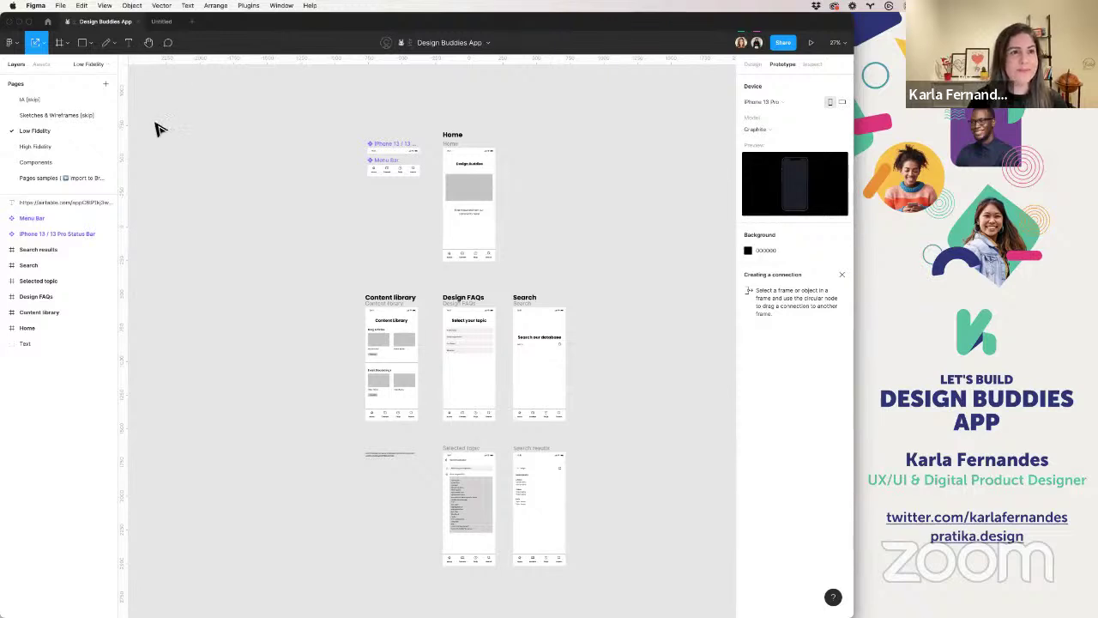
- Go to the Figma Community, open the Pratika Design & Nocode profile and view the "Let's build an app using Bravo + Figma" file
click(48, 22)
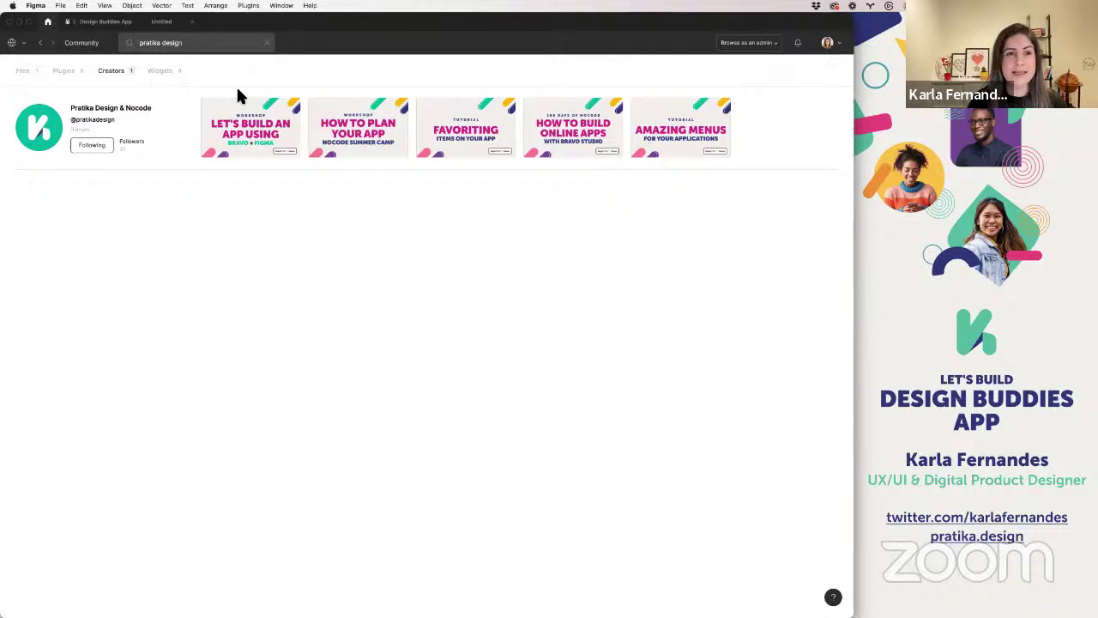
click(114, 108)
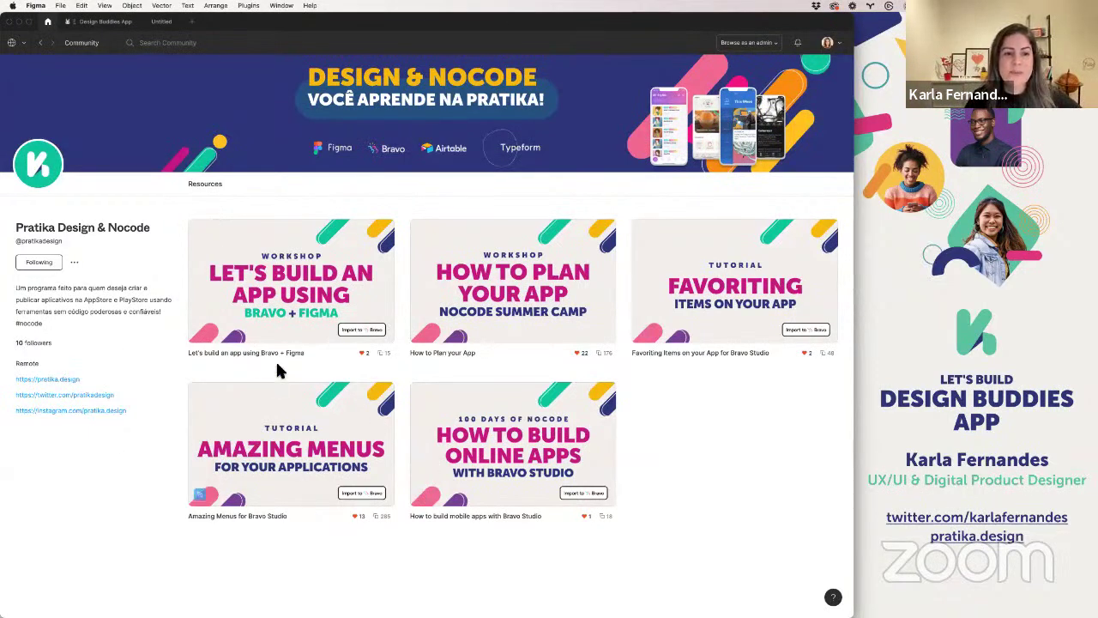
click(313, 300)
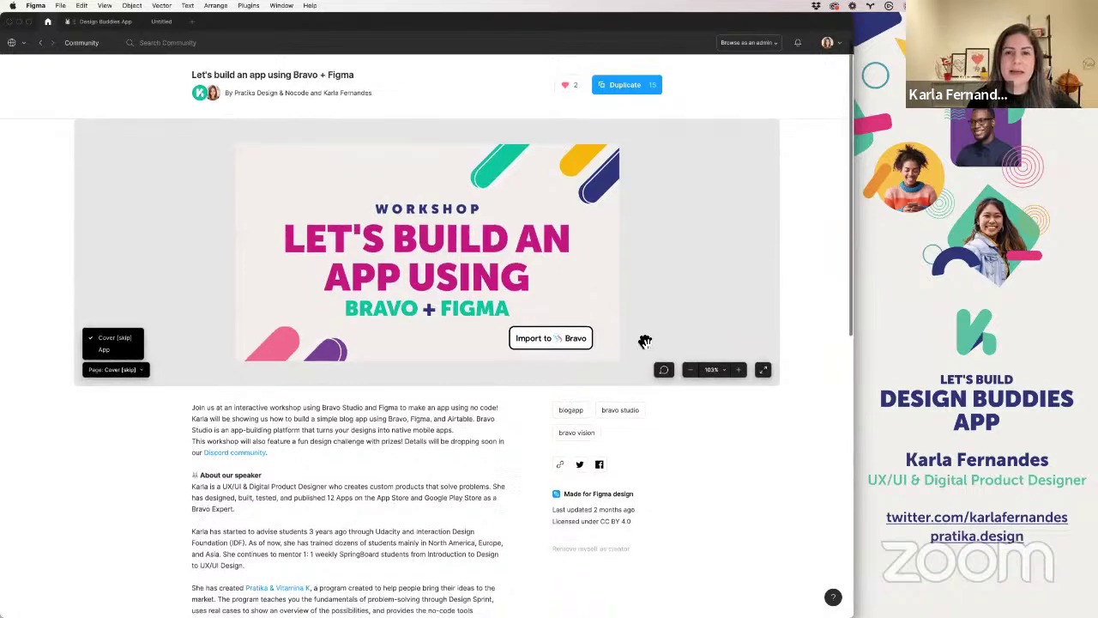
- Duplicate the community file into the personal account and show the screens on its App page
click(623, 91)
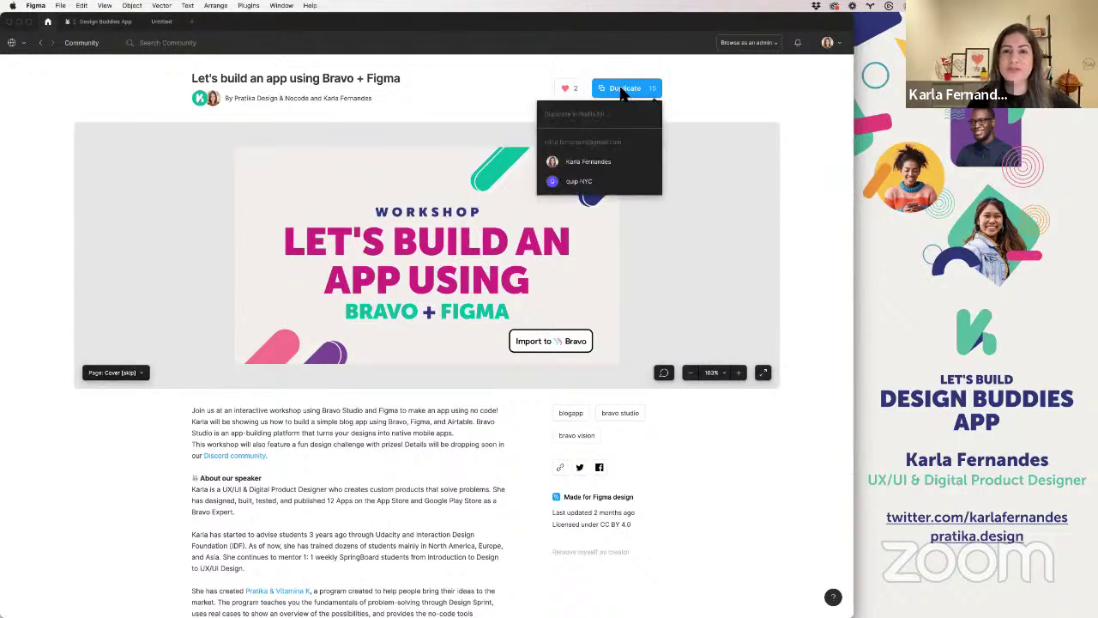
click(603, 165)
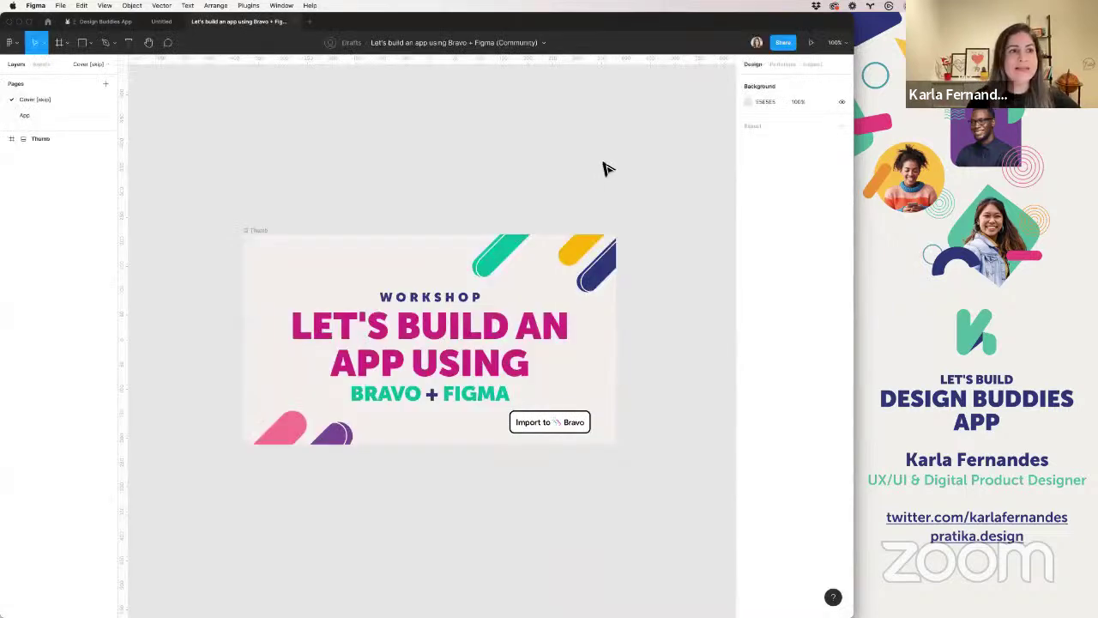
click(24, 116)
scroll(519, 212, down, 5)
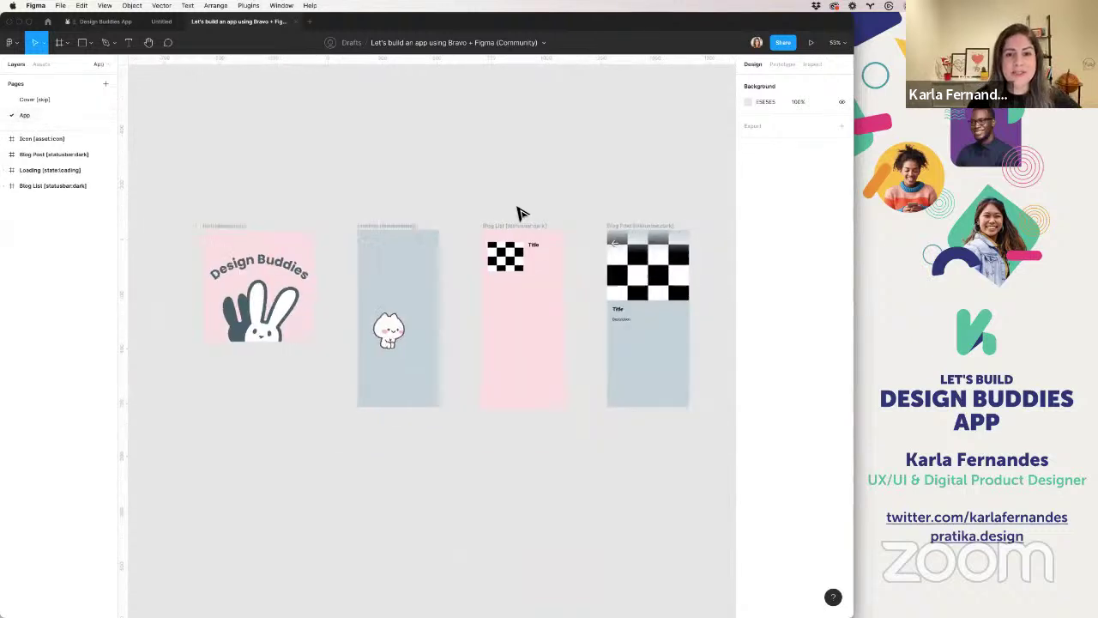
- Copy the Icon, Loading, Blog List and Blog Post frames from the workshop file onto the Low Fidelity page of Design Buddies App
drag(247, 191, 623, 438)
scroll(623, 438, left, 3)
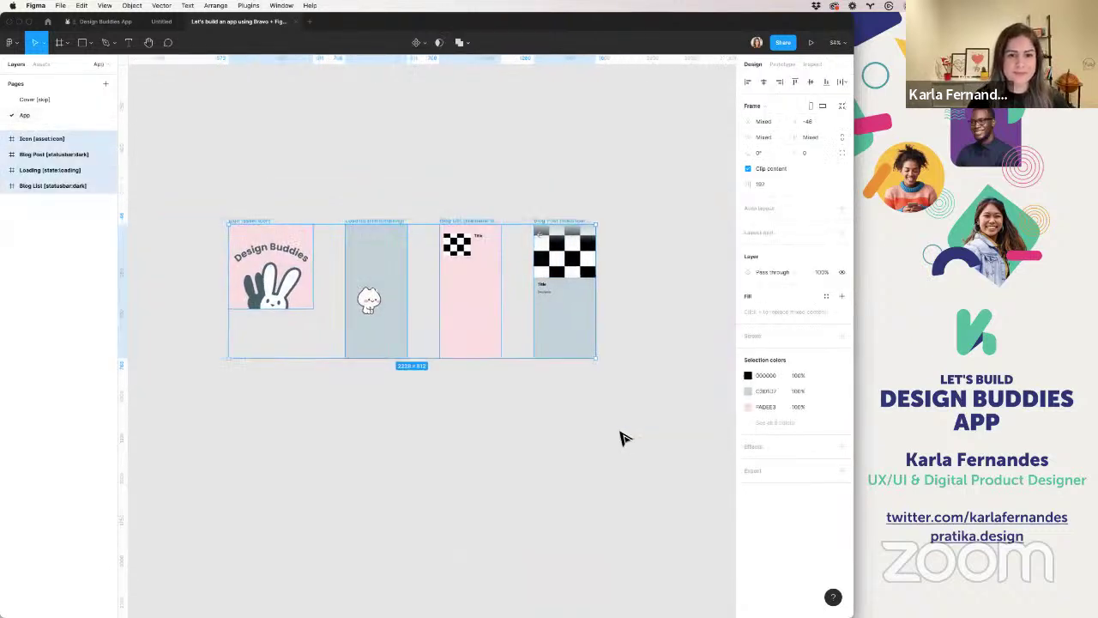
key(super+w)
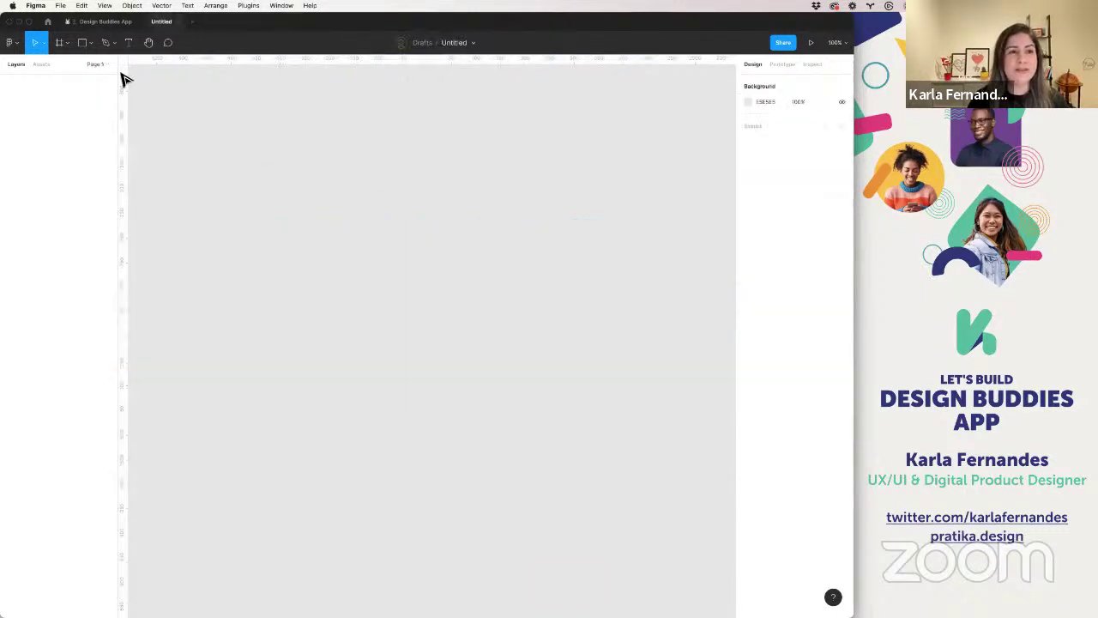
click(106, 21)
key(super+v)
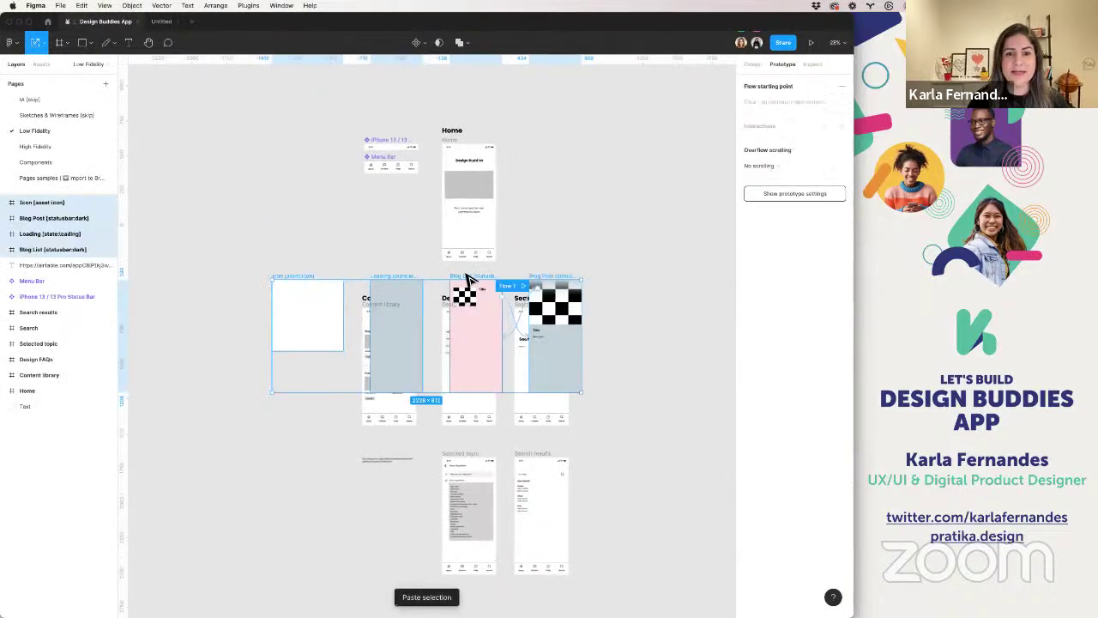
- Move the four pasted frames into the empty area beside the Home wireframe and clear the selection
scroll(469, 279, down, 3)
drag(479, 313, 694, 208)
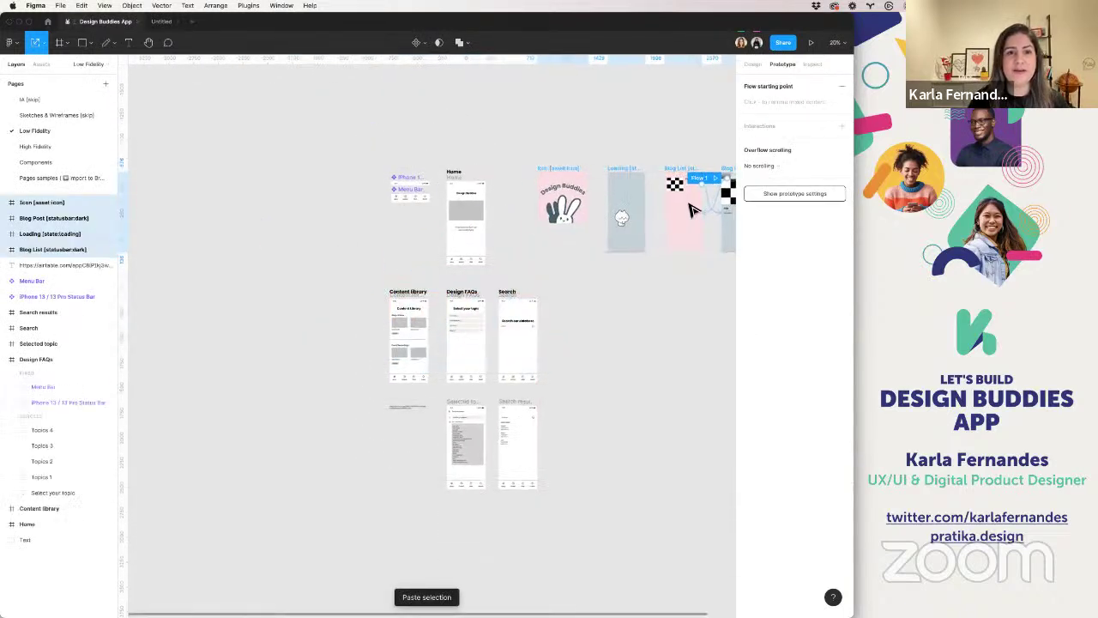
scroll(669, 218, right, 3)
key(Escape)
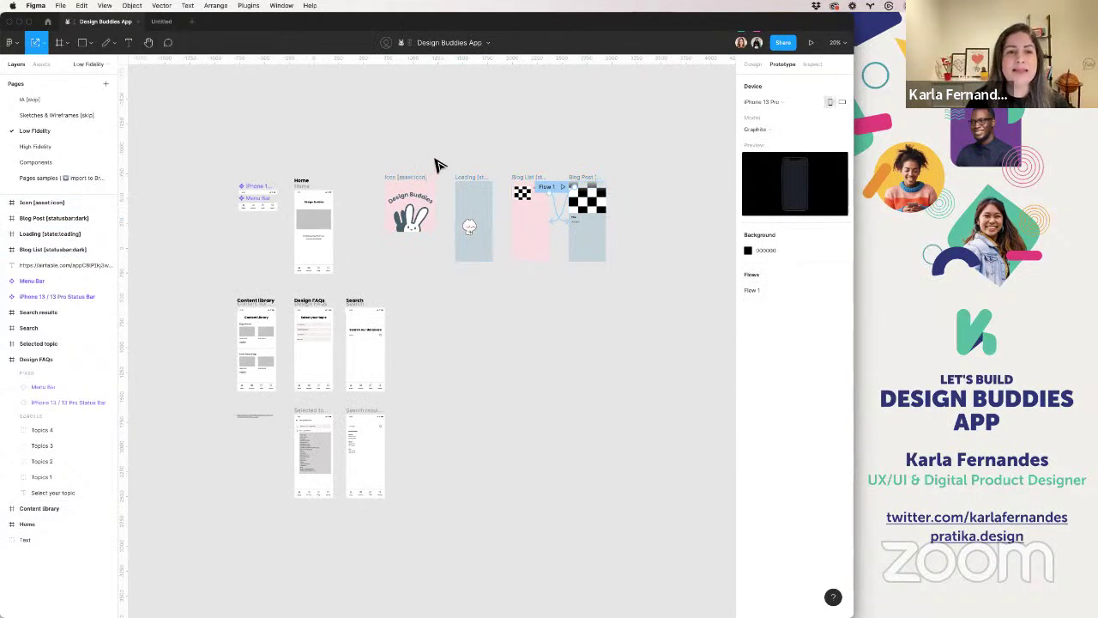
- Shift the four pasted frames together farther right and slightly down, leaving a wider gap from the wireframes
click(421, 189)
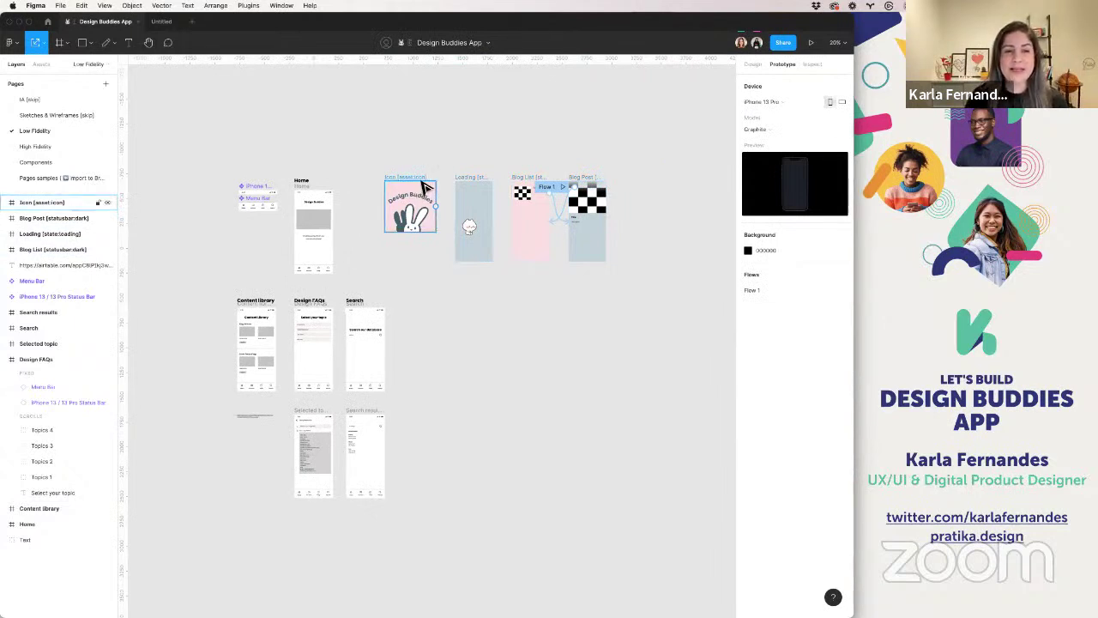
scroll(421, 189, right, 1)
drag(289, 170, 702, 297)
drag(472, 254, 516, 279)
click(541, 314)
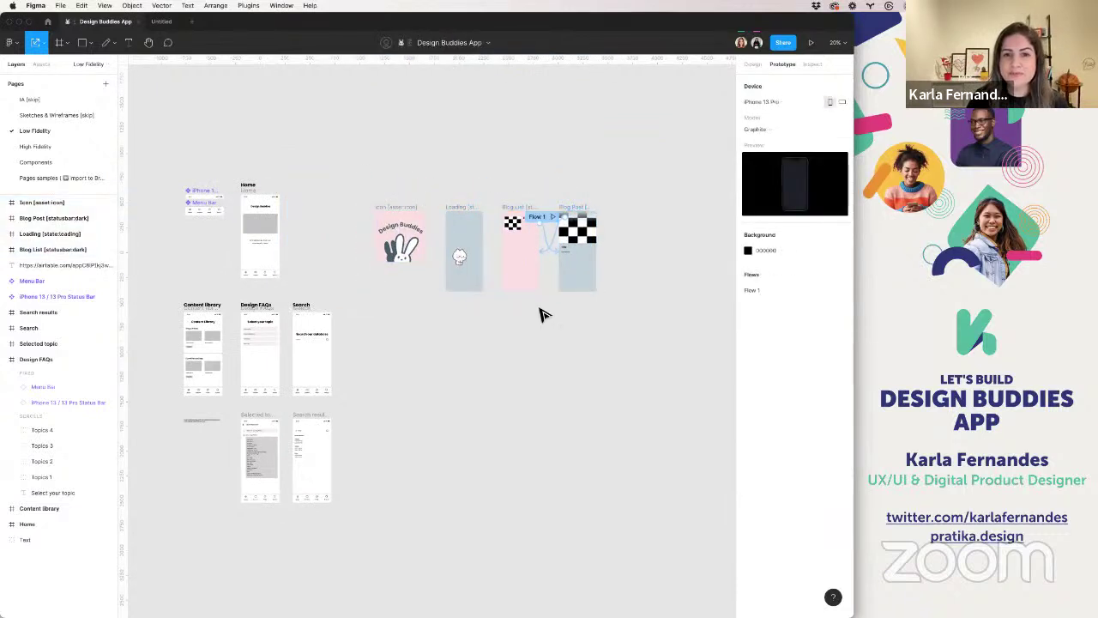
- Examine the Flow 1 starting point on the pasted Blog List frame and clear the selection
click(539, 217)
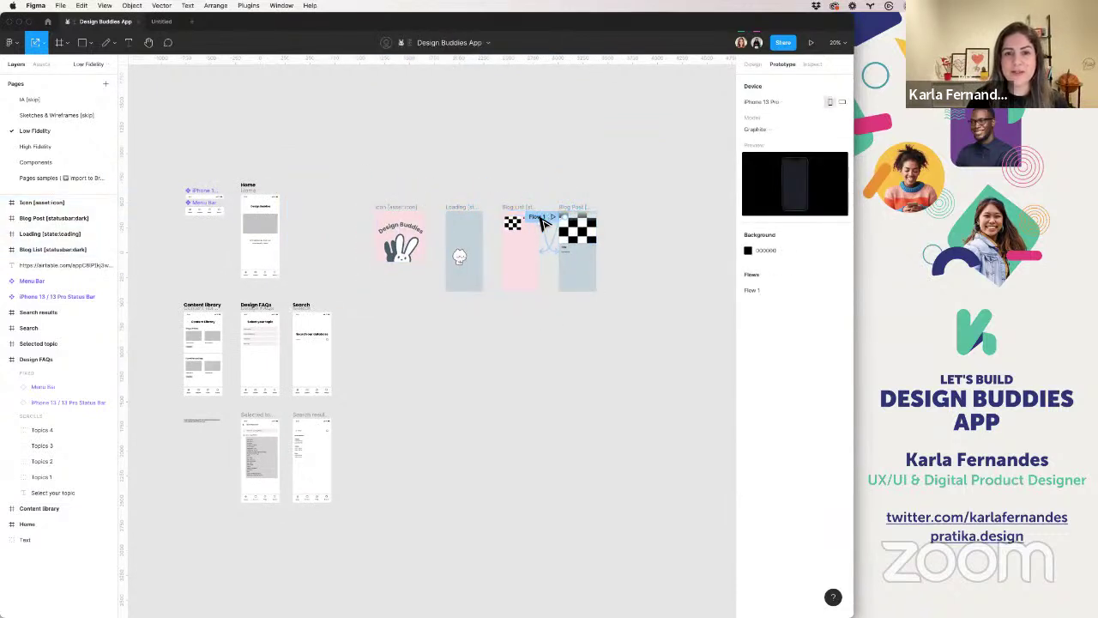
click(541, 224)
click(581, 172)
scroll(463, 253, up, 5)
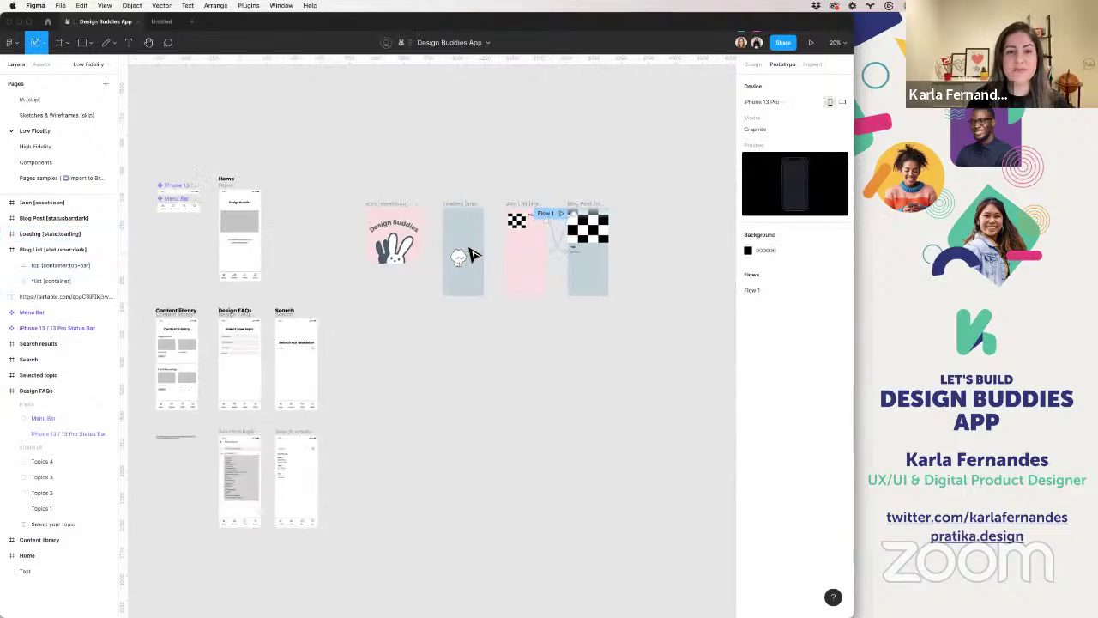
scroll(471, 254, down, 4)
- Select the Icon frame and the Loading frame's container in turn and examine them closely
click(358, 192)
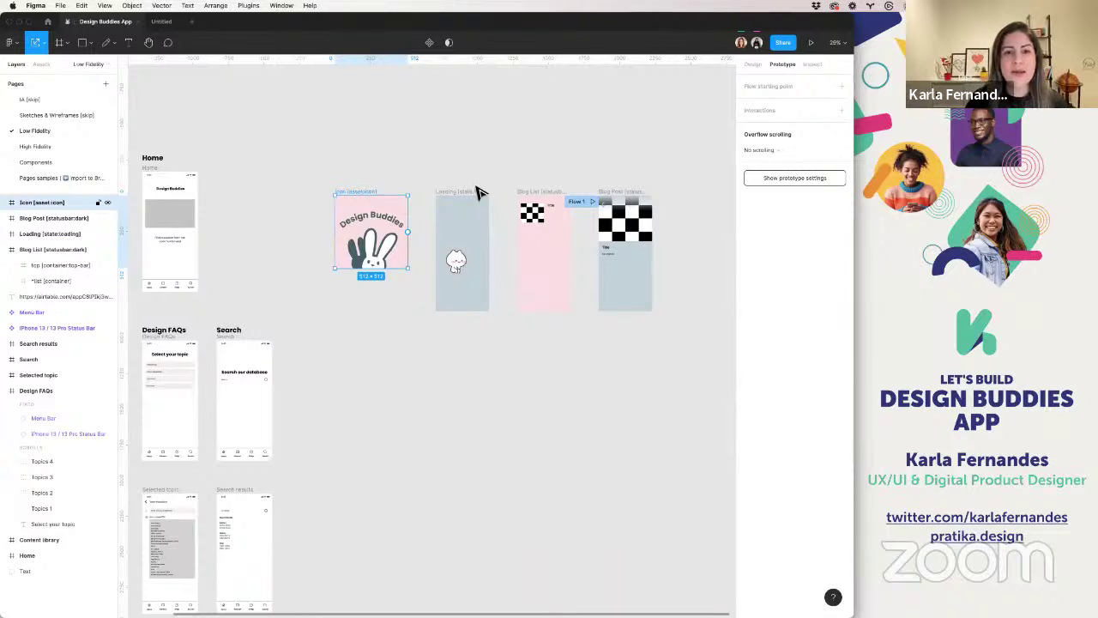
click(481, 193)
click(459, 262)
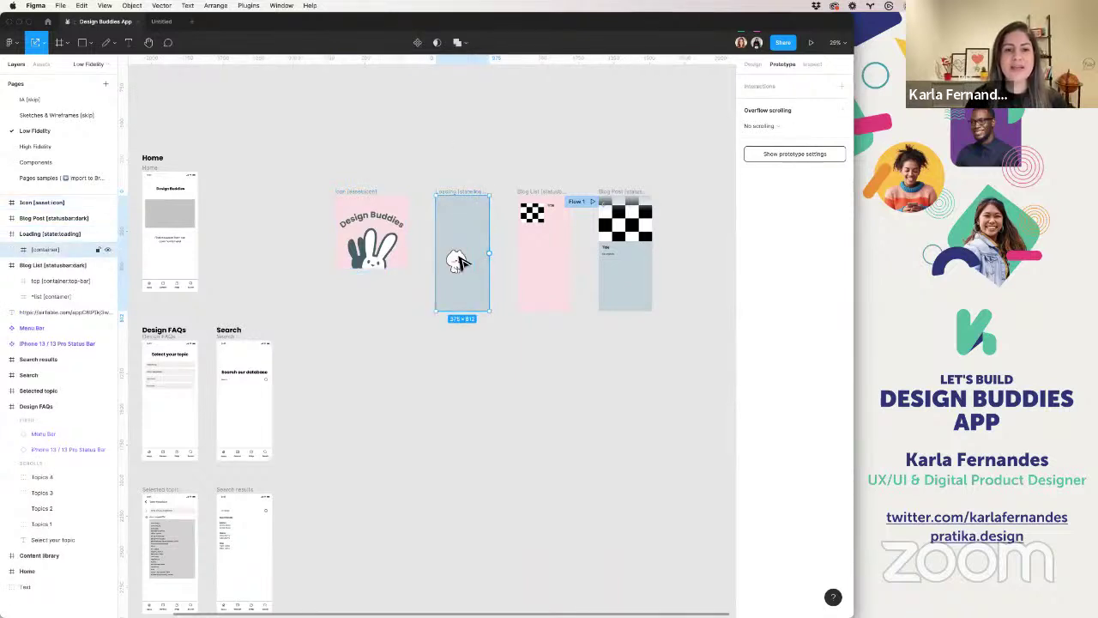
scroll(460, 266, up, 5)
scroll(481, 307, down, 4)
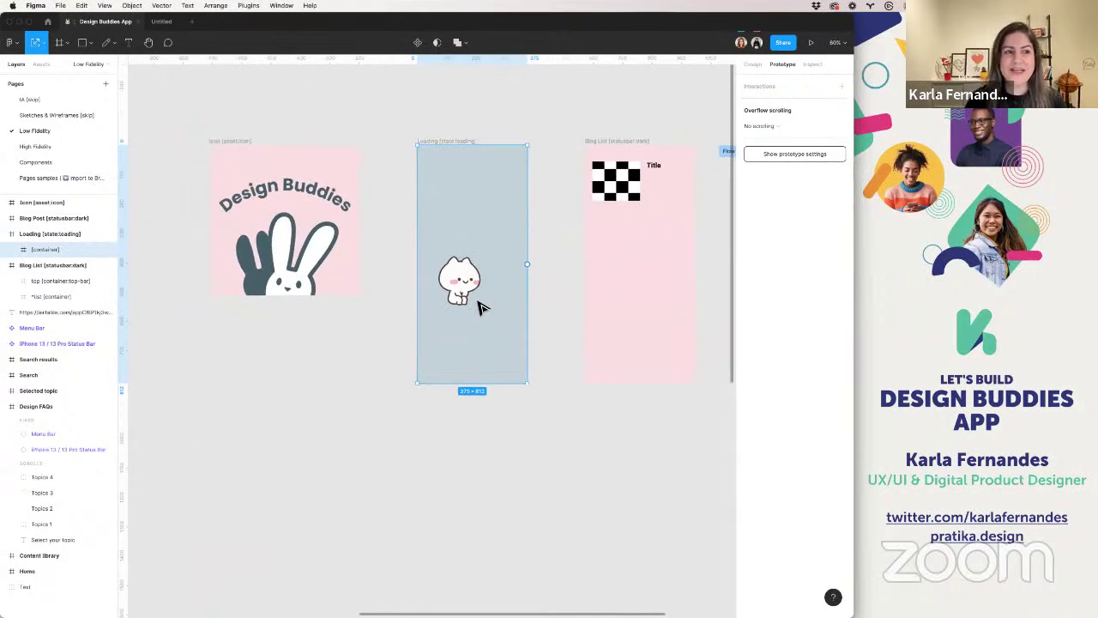
scroll(456, 283, right, 3)
scroll(456, 283, up, 1)
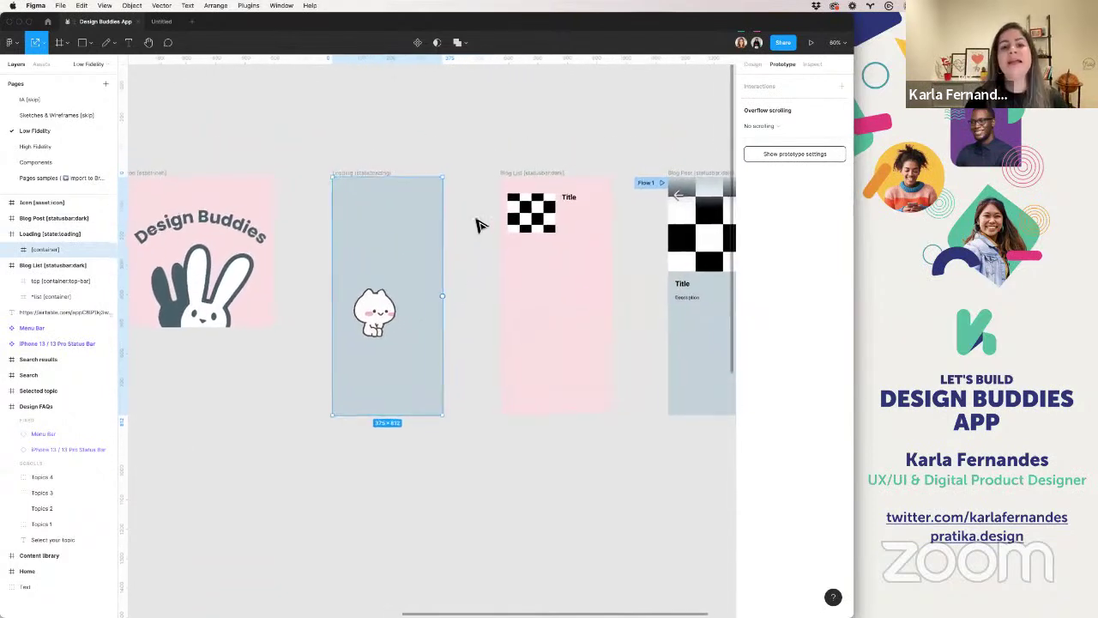
- Examine the Blog List frame's top bar container and the image and title inside its list container
scroll(487, 180, right, 2)
click(489, 177)
scroll(492, 180, right, 3)
scroll(491, 181, up, 1)
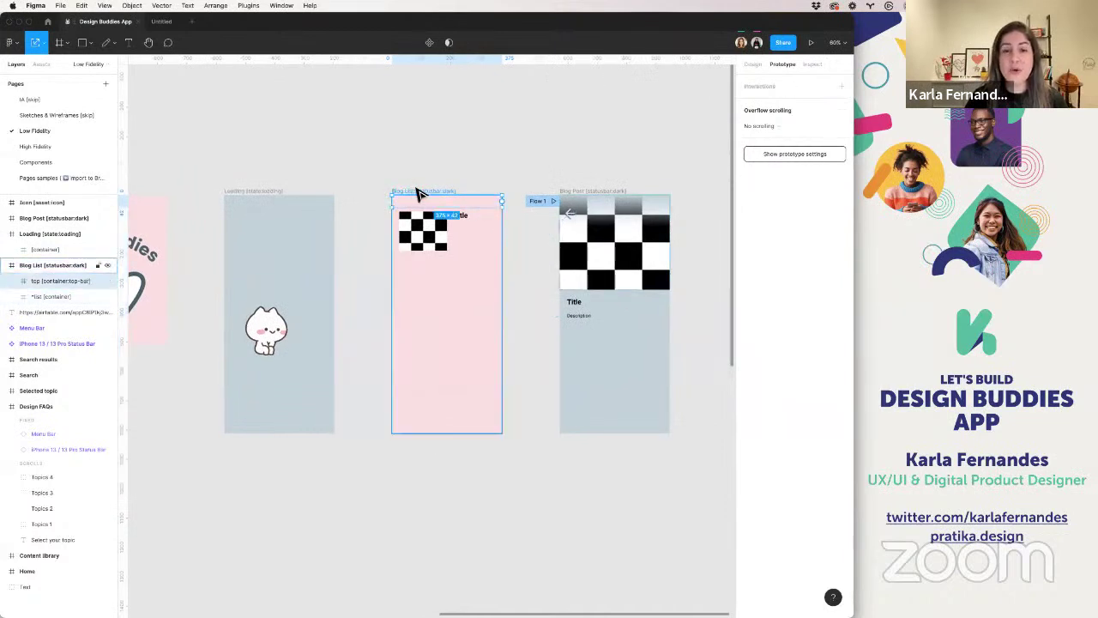
click(449, 245)
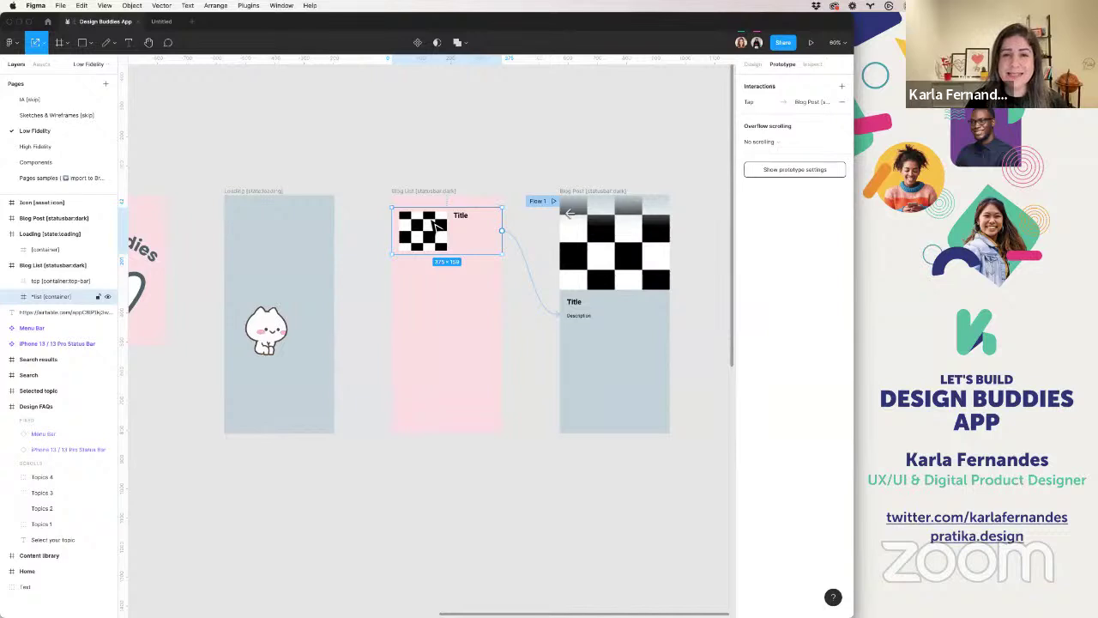
double_click(438, 225)
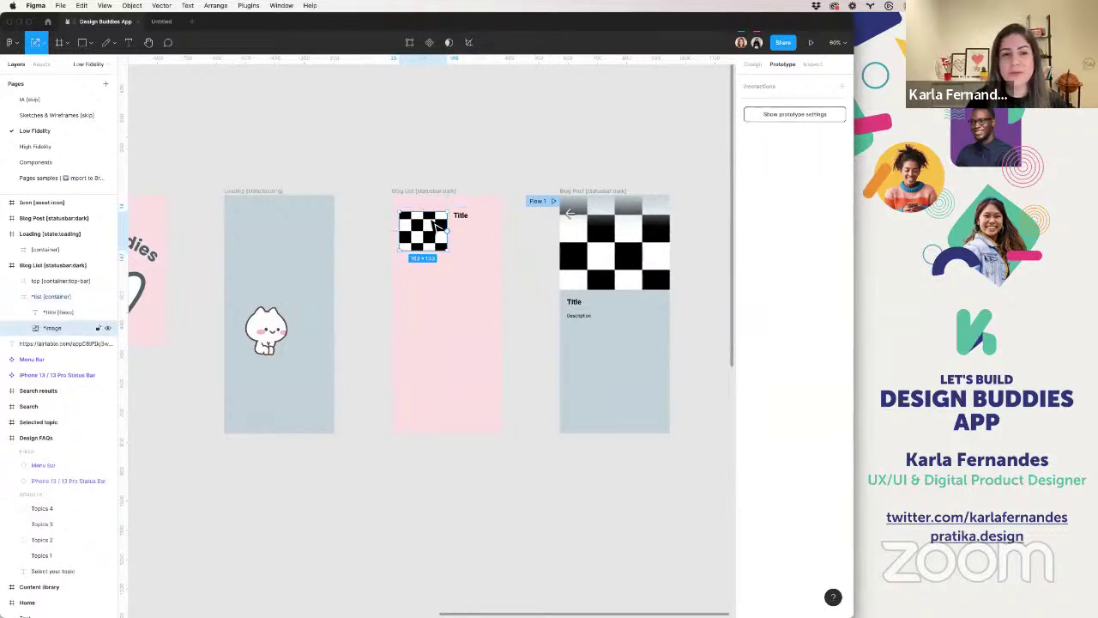
click(463, 219)
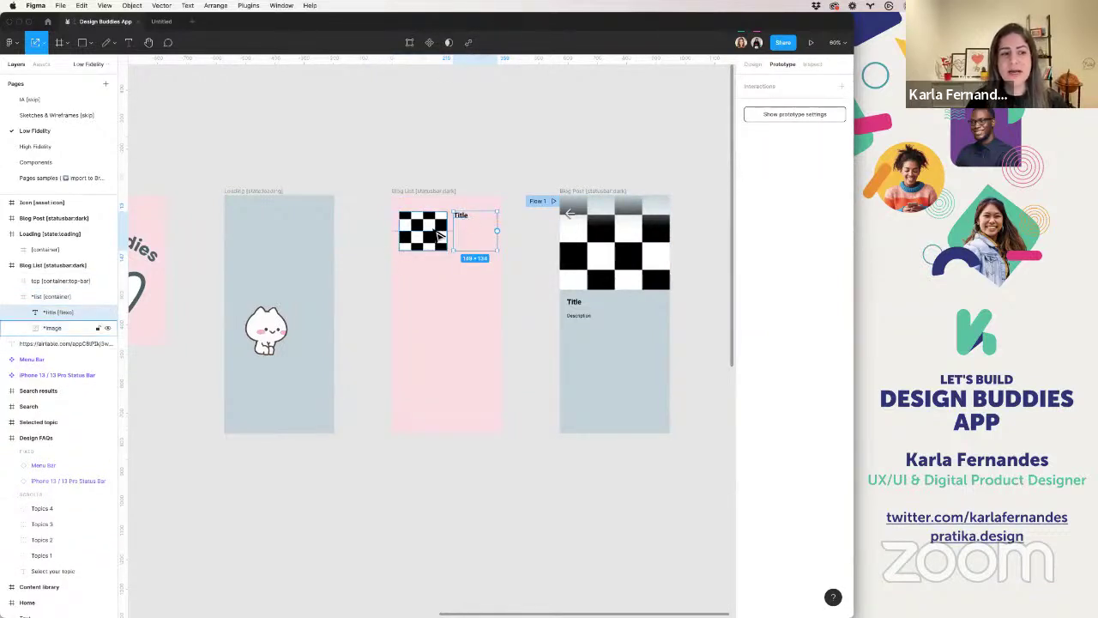
click(440, 235)
click(486, 182)
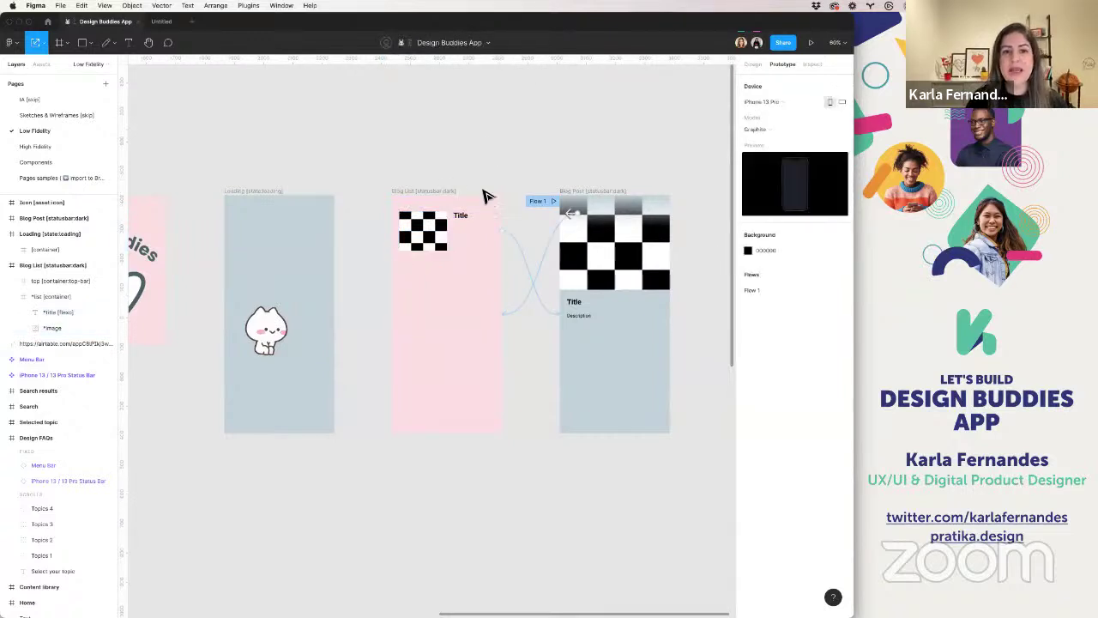
- Inspect the list container's tap interaction to Blog Post, and the Blog Post frame's top bar and description containers
click(483, 238)
scroll(481, 236, right, 3)
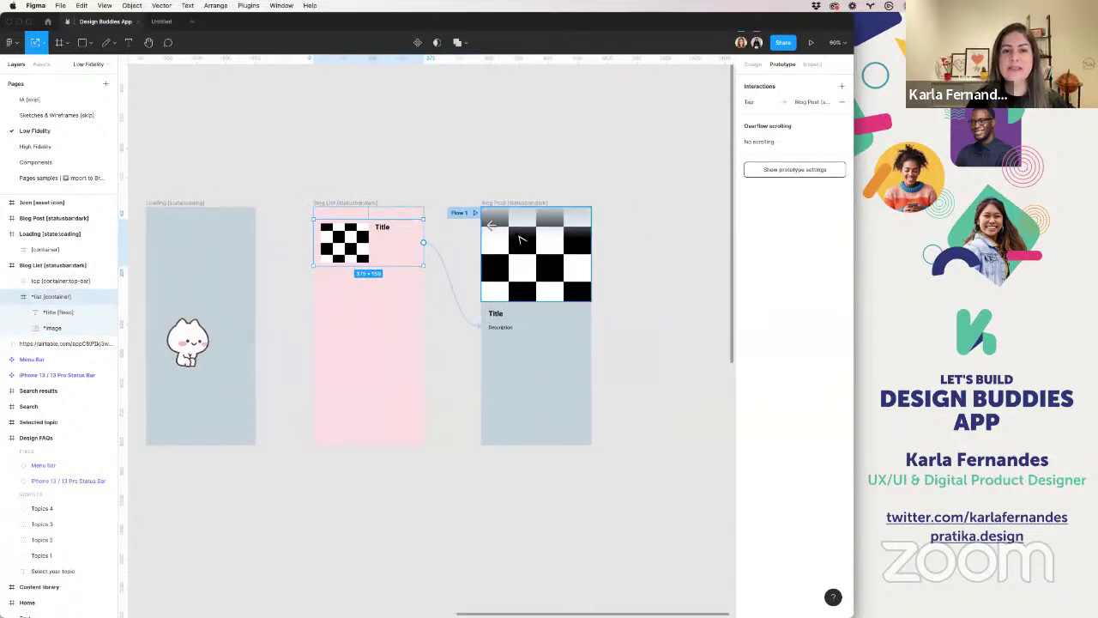
click(549, 273)
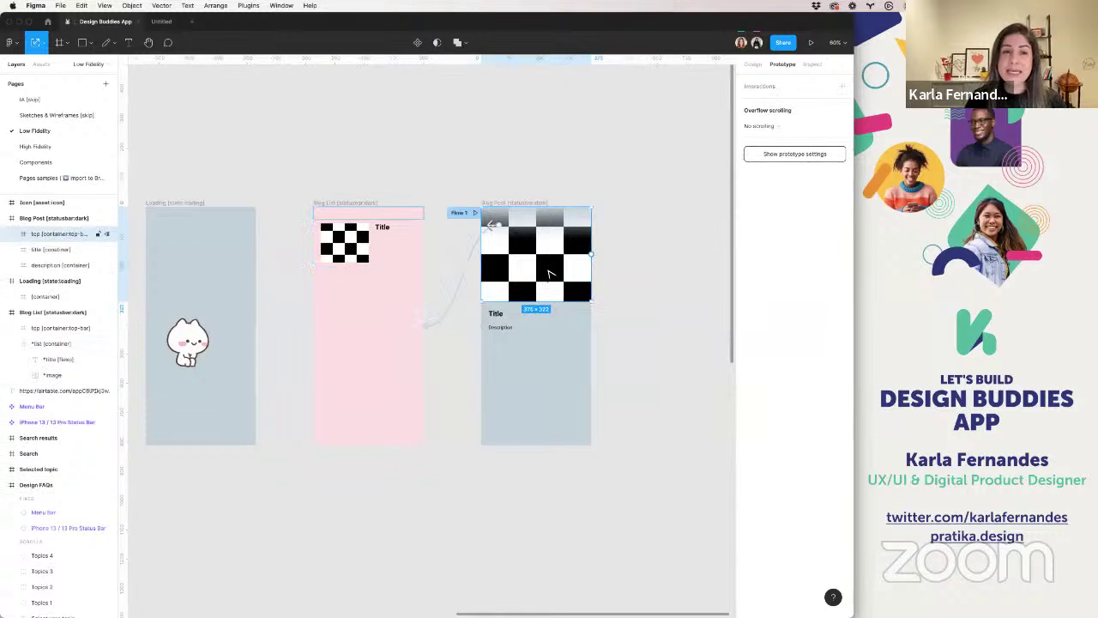
click(498, 319)
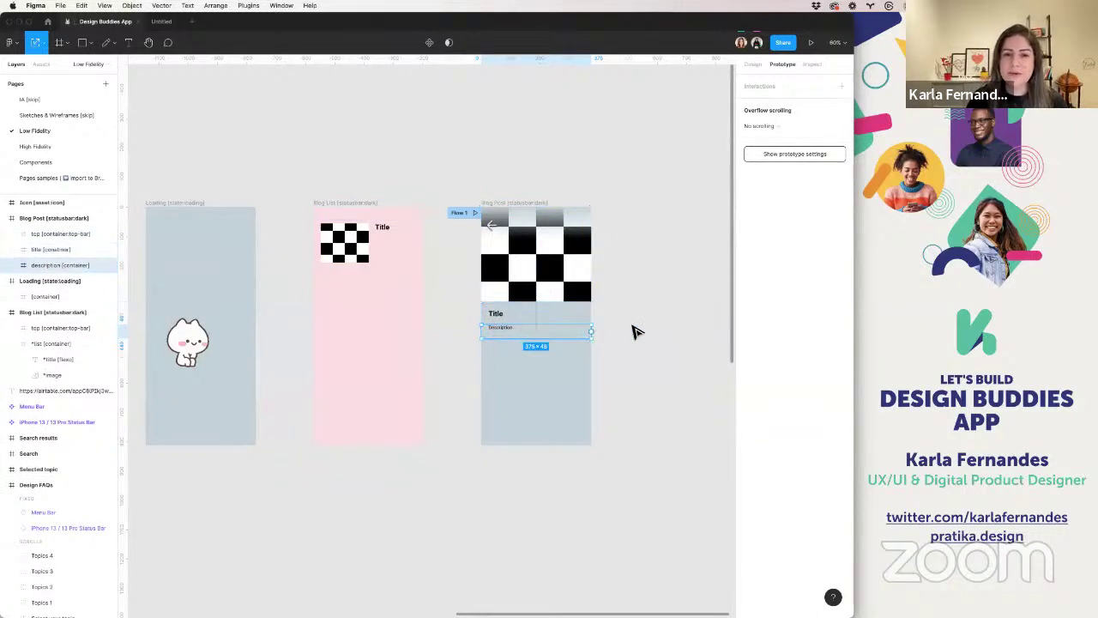
click(633, 329)
- Review the full Low Fidelity page, comparing the wireframes with the four pasted app frames
scroll(633, 330, down, 5)
scroll(635, 331, left, 3)
scroll(634, 331, down, 3)
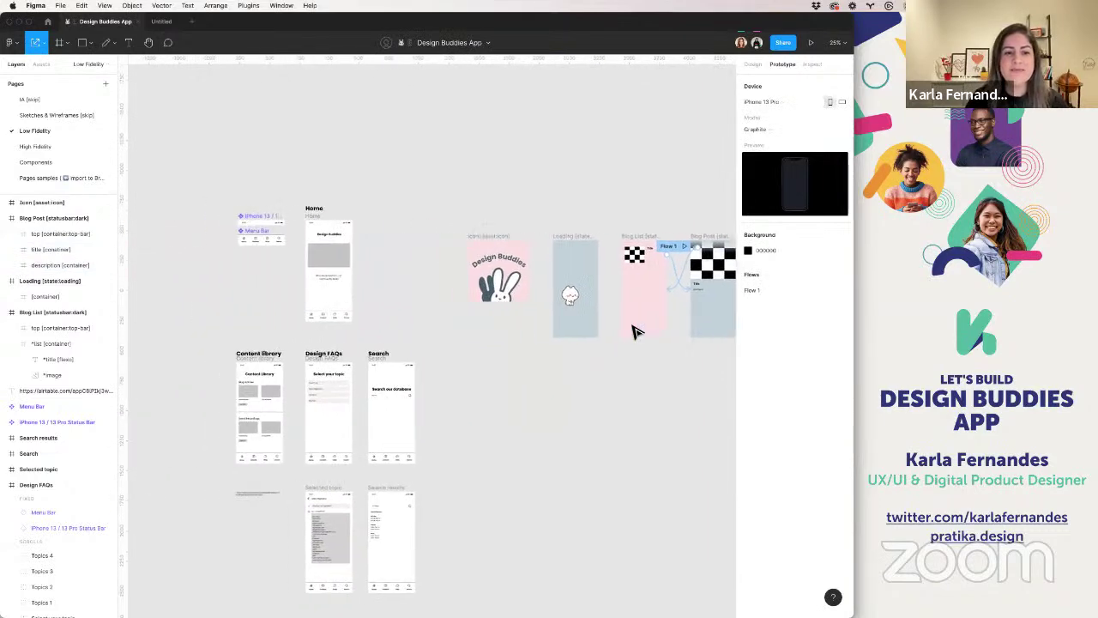
scroll(635, 331, right, 5)
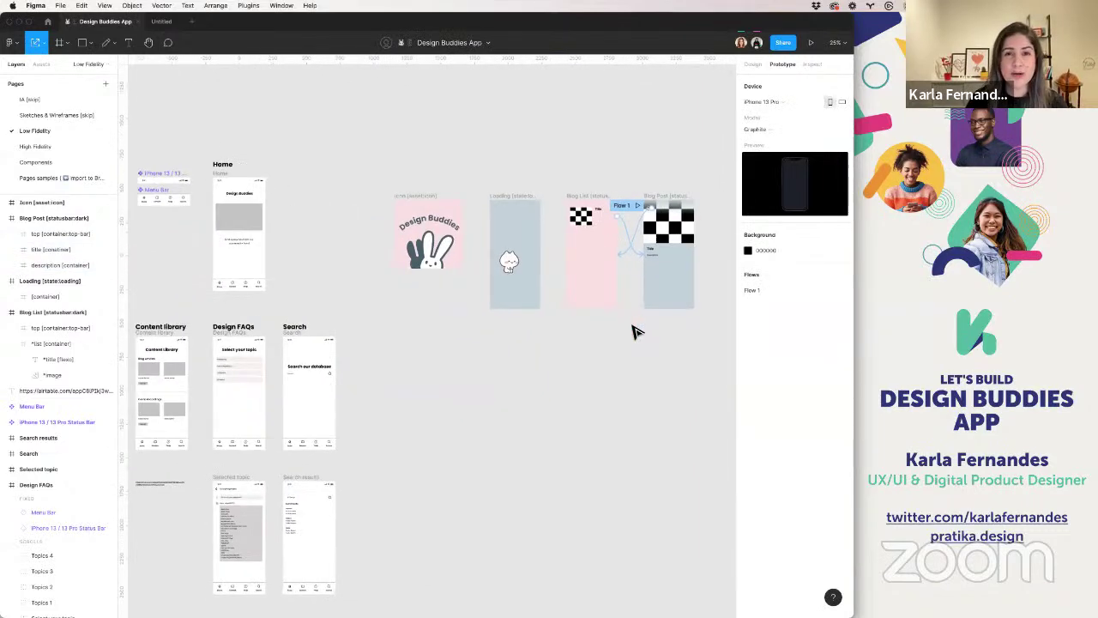
scroll(634, 331, up, 1)
scroll(635, 332, left, 2)
scroll(635, 331, up, 1)
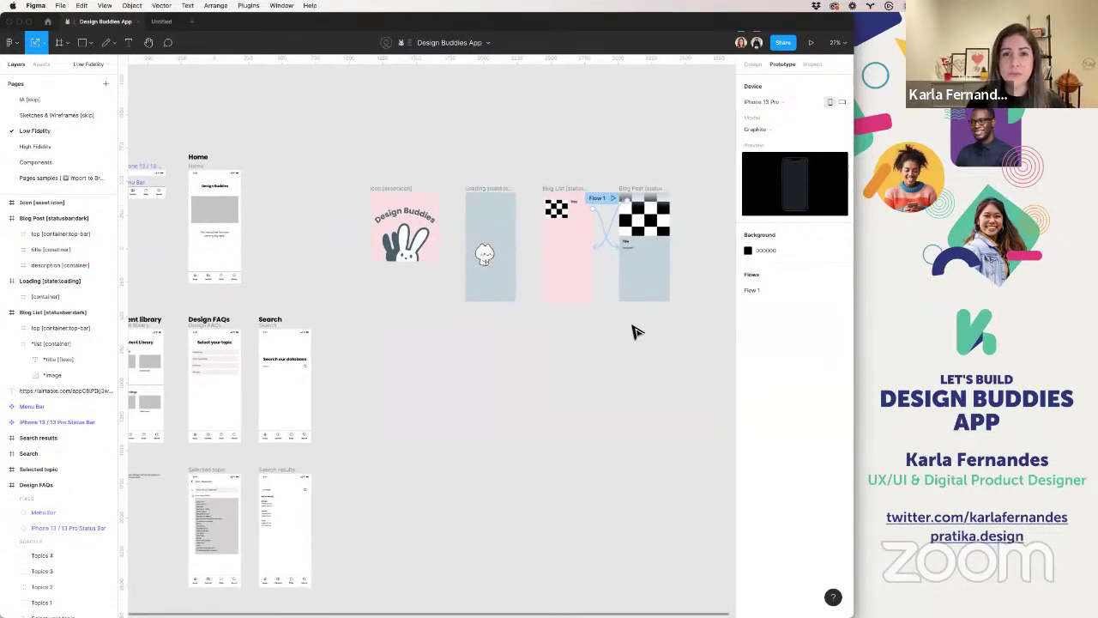
scroll(635, 331, down, 5)
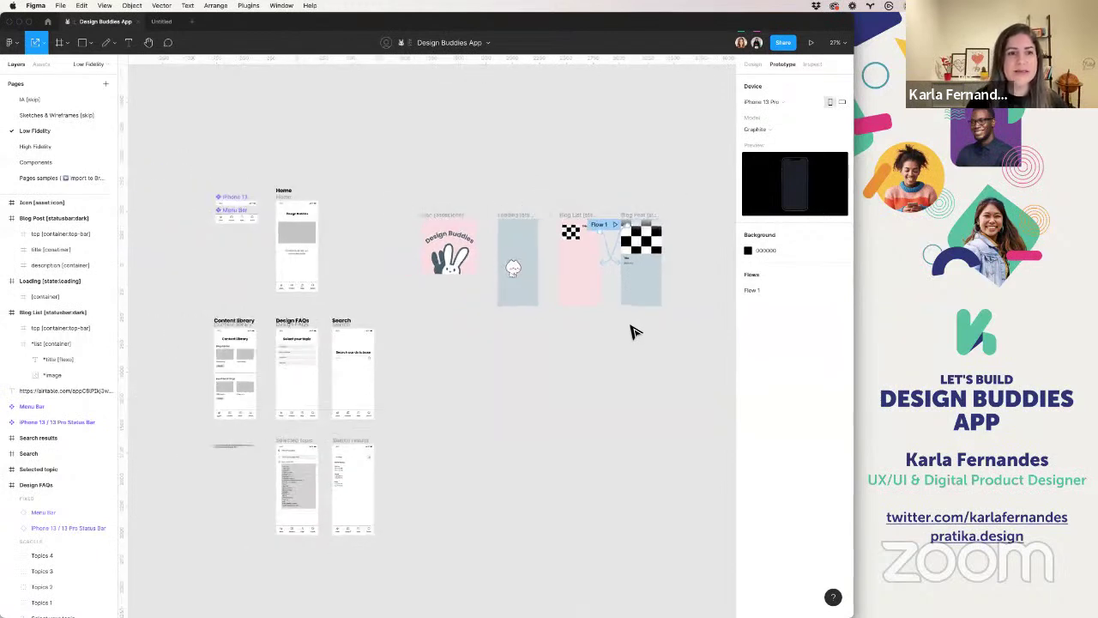
click(278, 191)
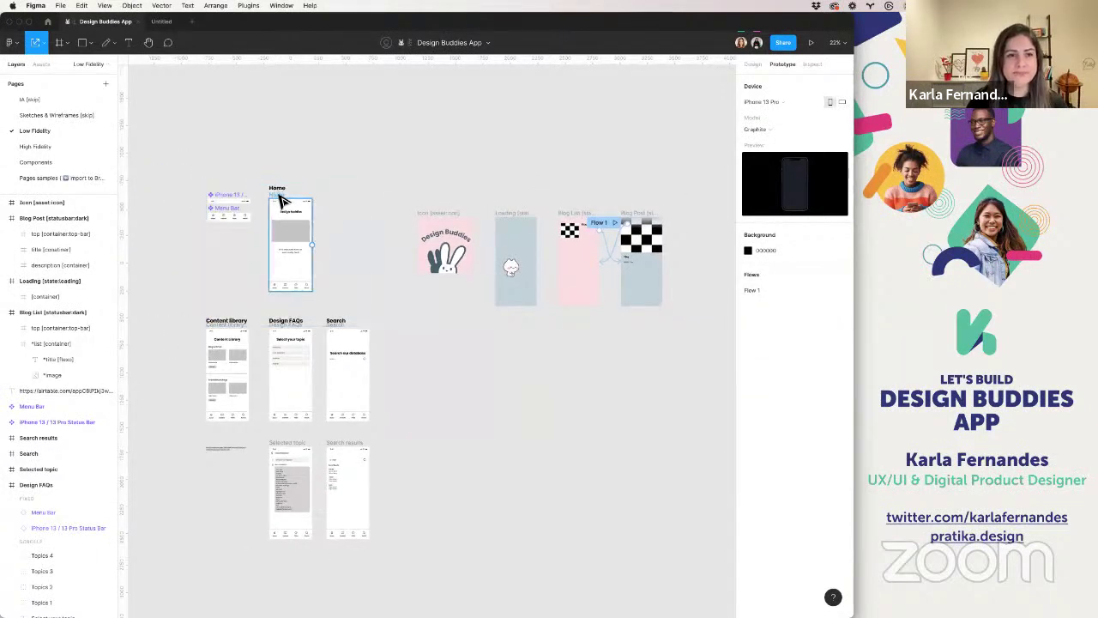
drag(278, 190, 572, 333)
key(super+z)
scroll(318, 291, down, 3)
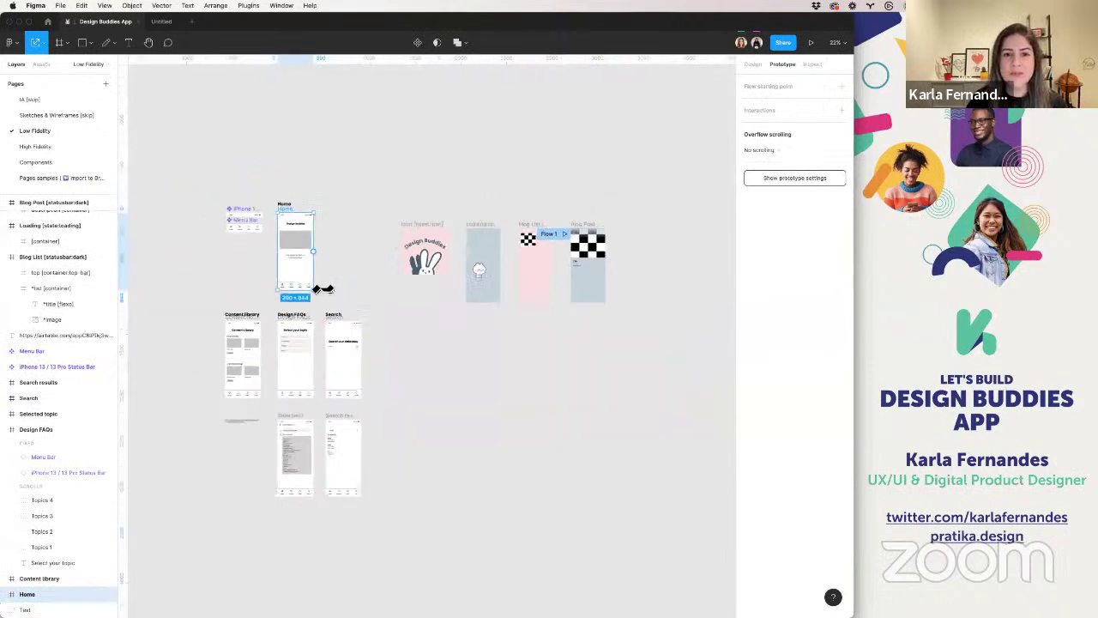
click(363, 184)
- Duplicate the Low Fidelity page and view the whole duplicate
scroll(362, 184, up, 2)
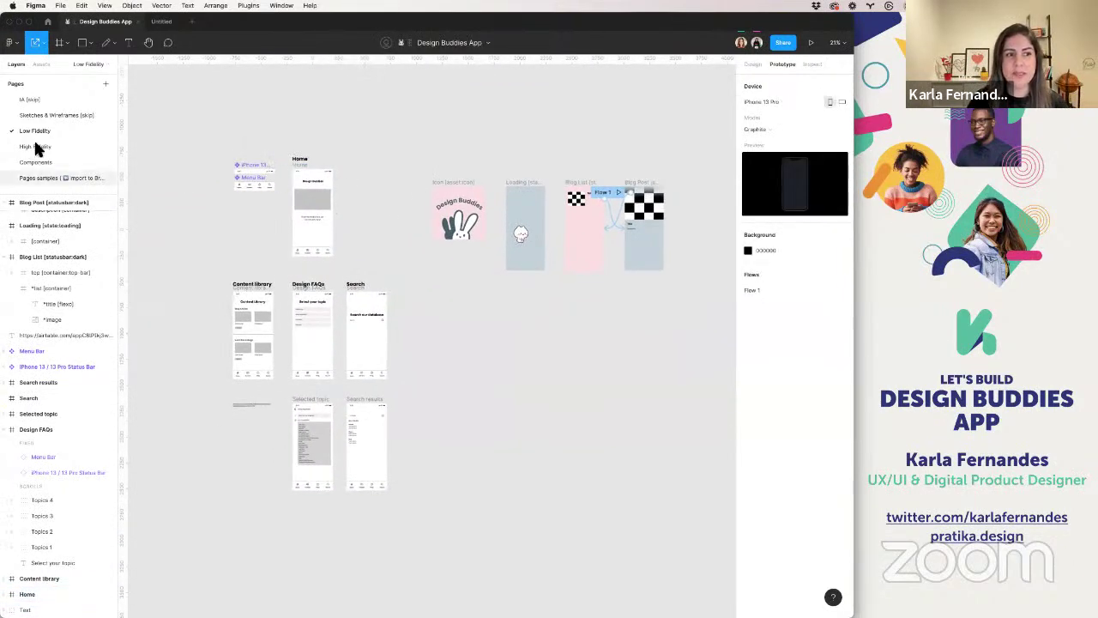
right_click(37, 138)
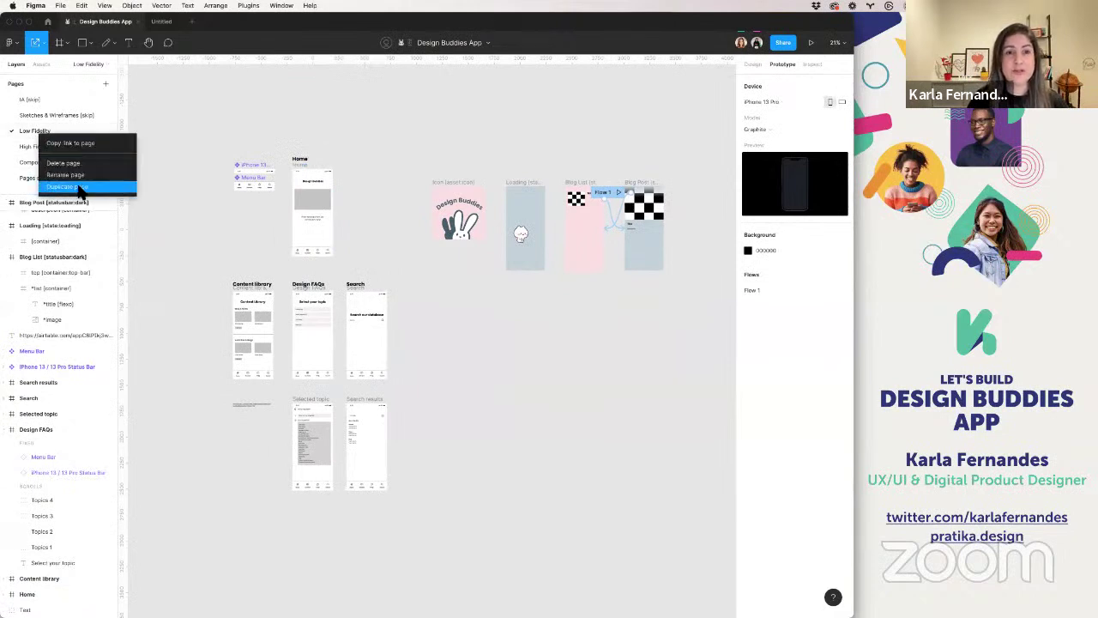
click(79, 189)
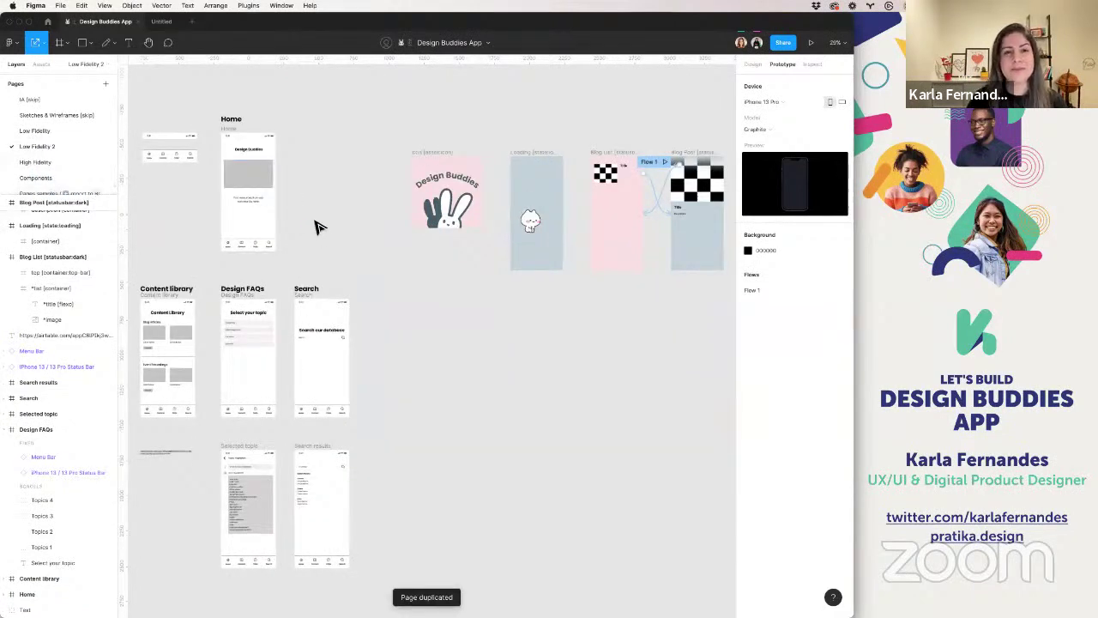
scroll(314, 225, down, 5)
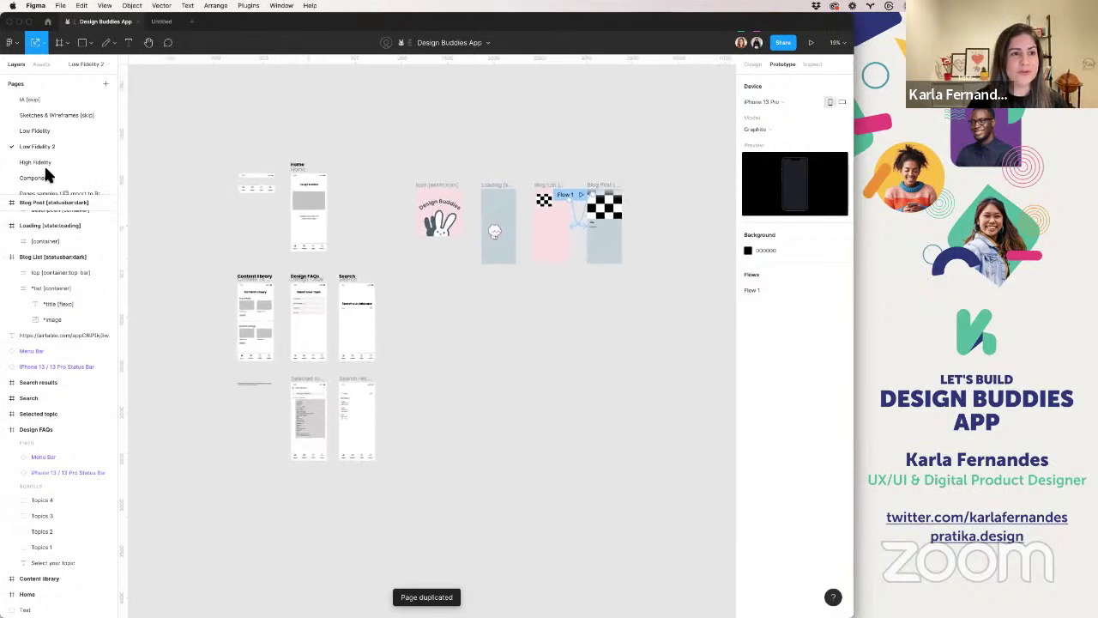
- Rename the original Low Fidelity page as "Low Fidelity [skip]" and go to its duplicate
double_click(67, 137)
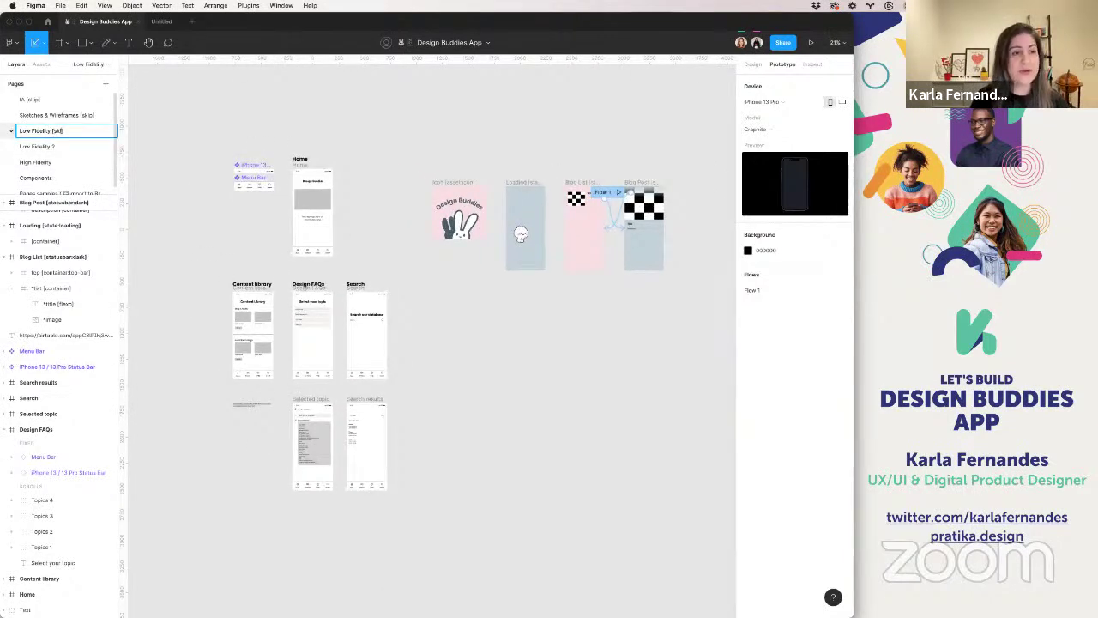
key(Return)
click(36, 147)
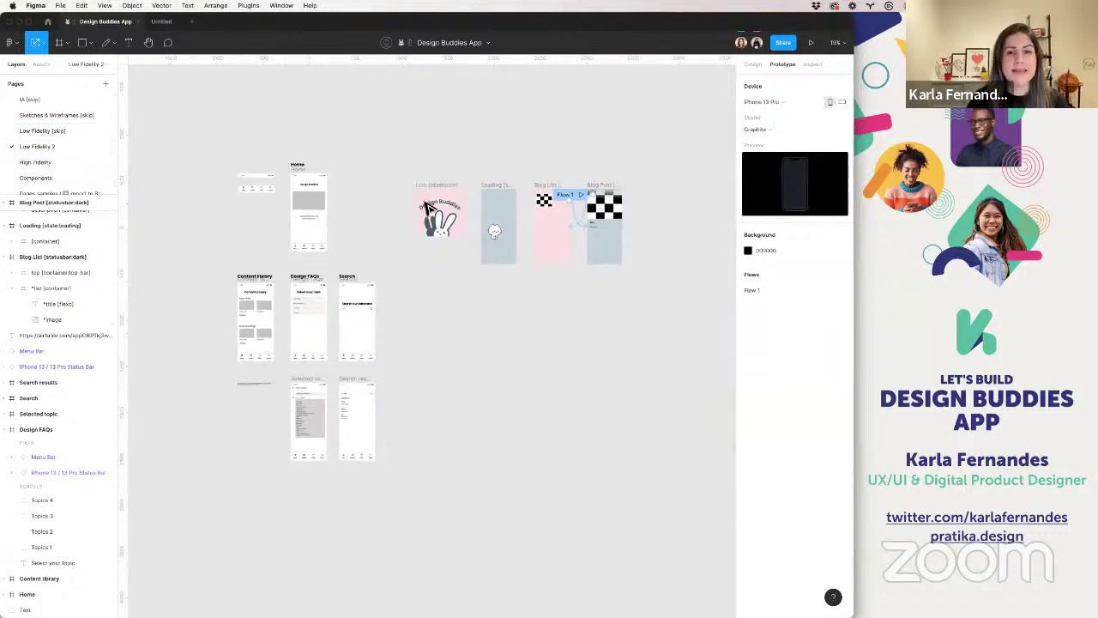
- Rename the duplicated Low Fidelity 2 page as "MVP" and open the High Fidelity page
double_click(32, 147)
text(MVP)
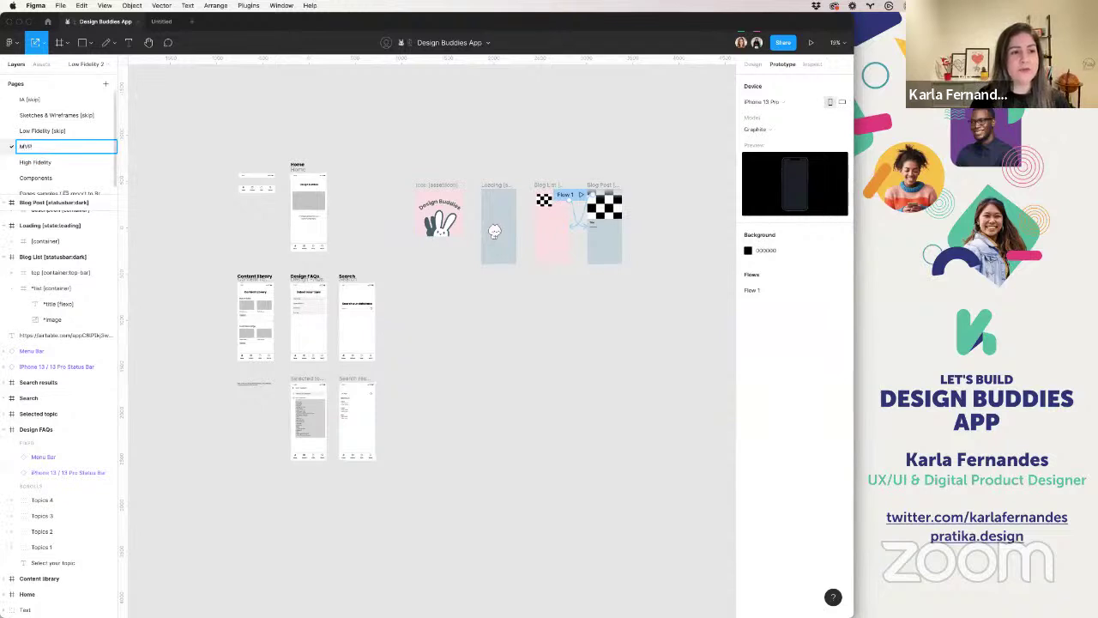
key(Return)
click(34, 162)
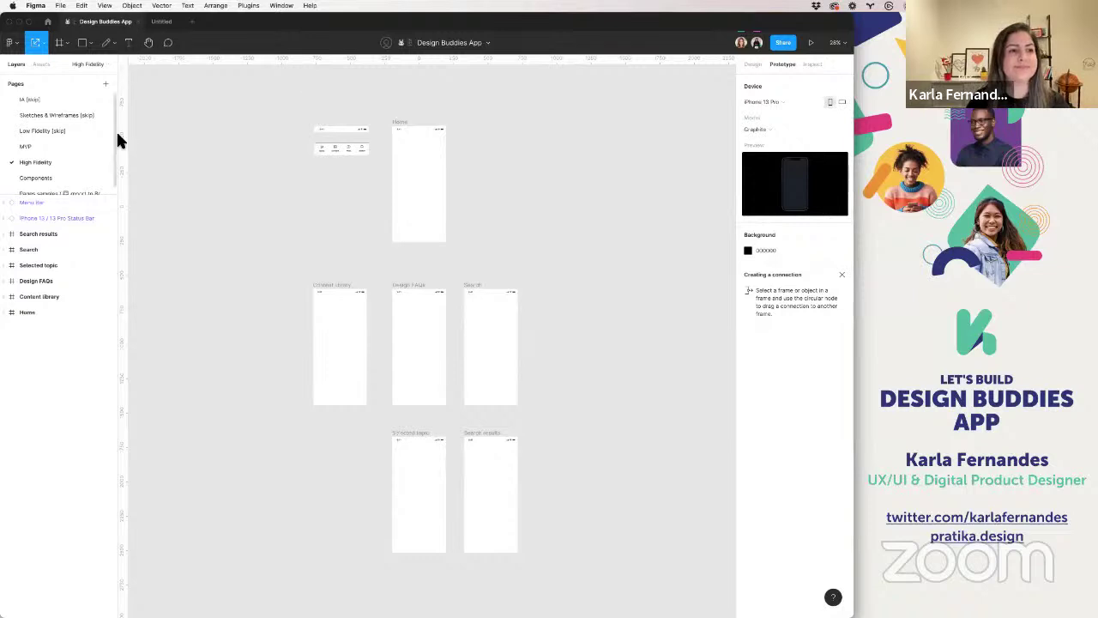
- Rename the High Fidelity page as "High Fidelity [skip]"
double_click(64, 162)
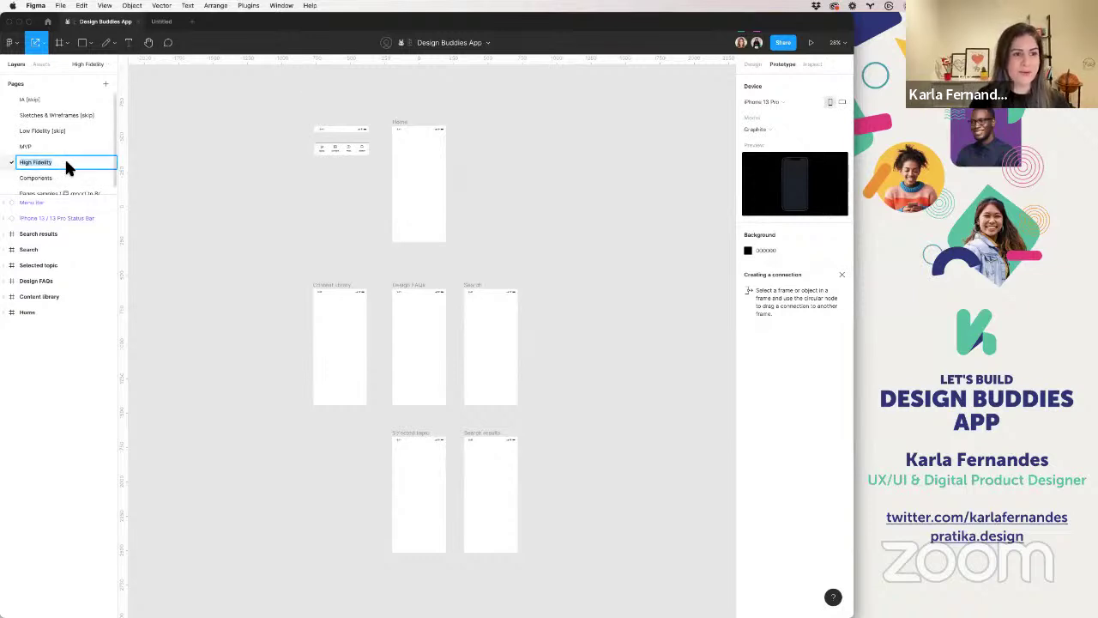
key(Right)
text(()
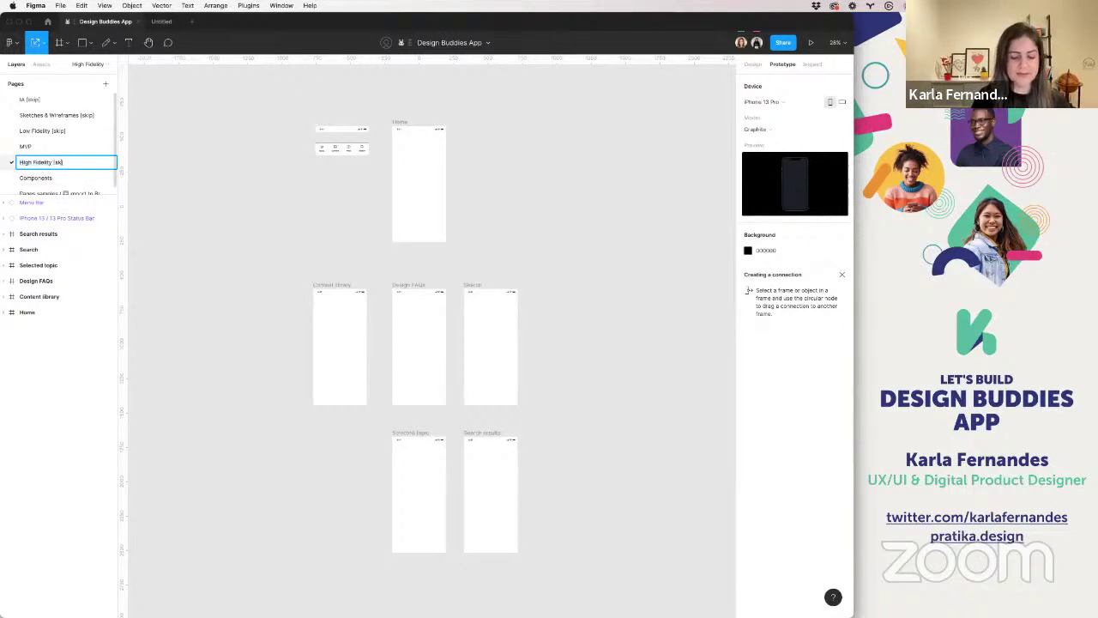
text(ski)
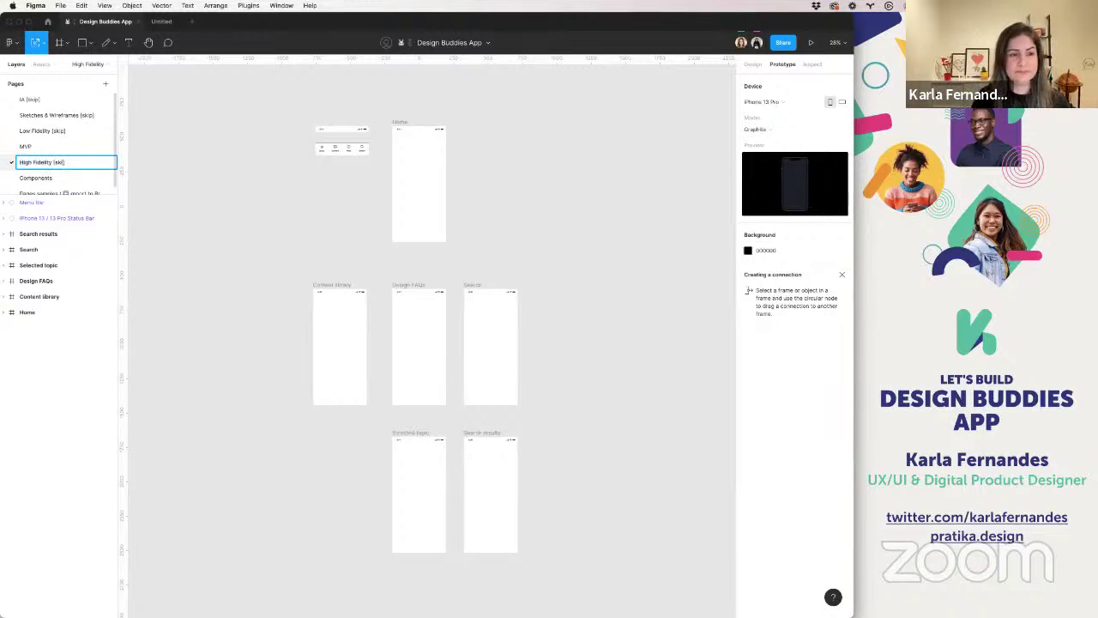
text(p))
key(Return)
- Open the Components page and rename it as "Components [skip]"
click(32, 178)
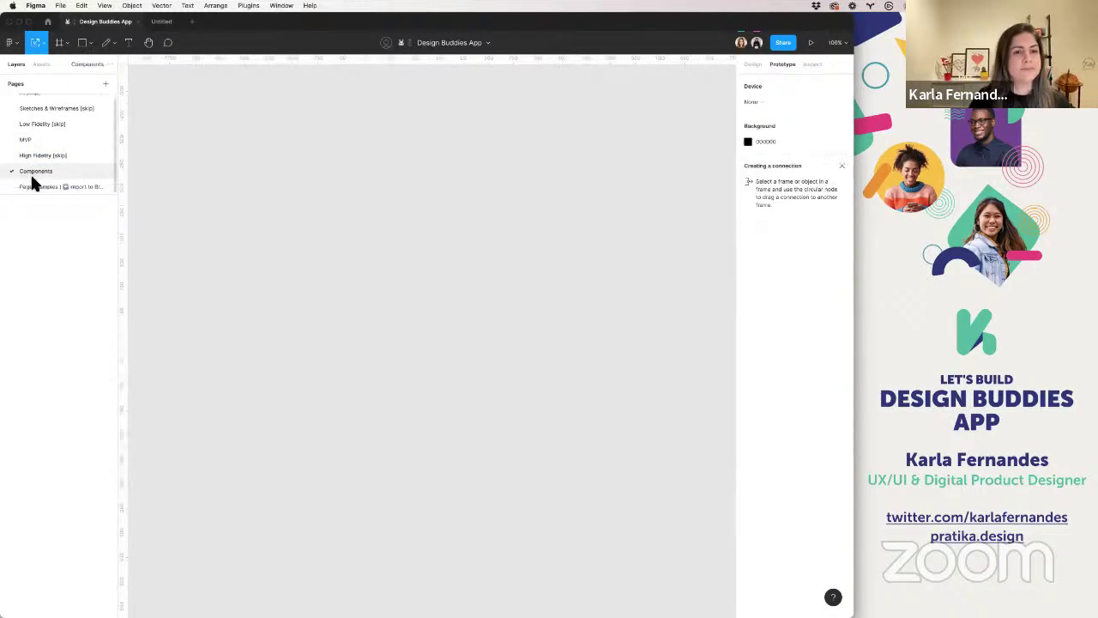
double_click(35, 174)
key(Right)
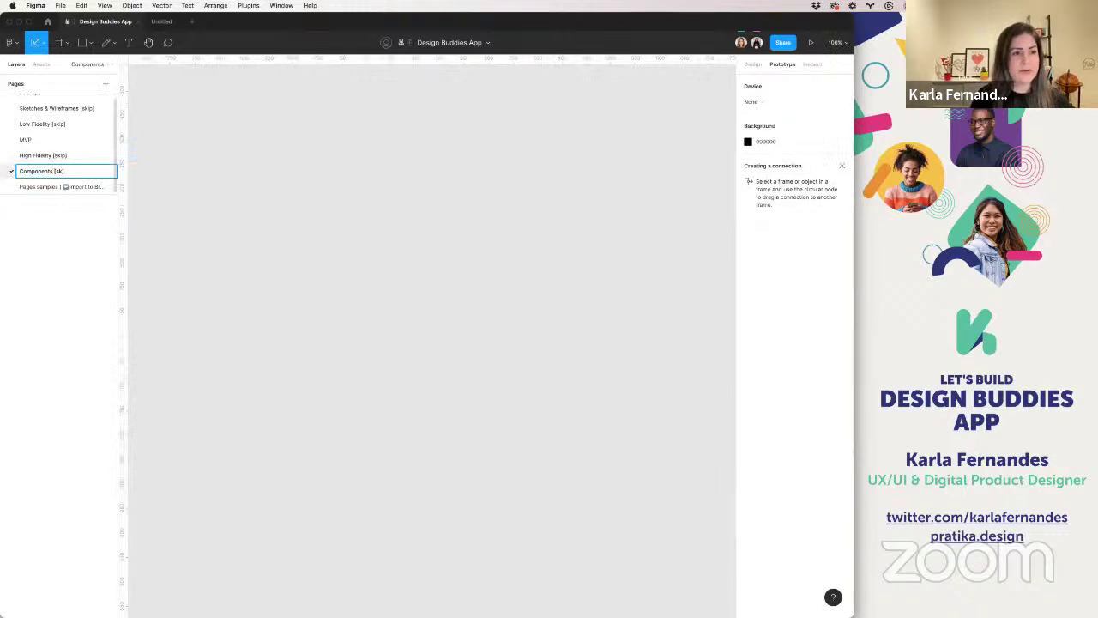
text((skip))
key(Return)
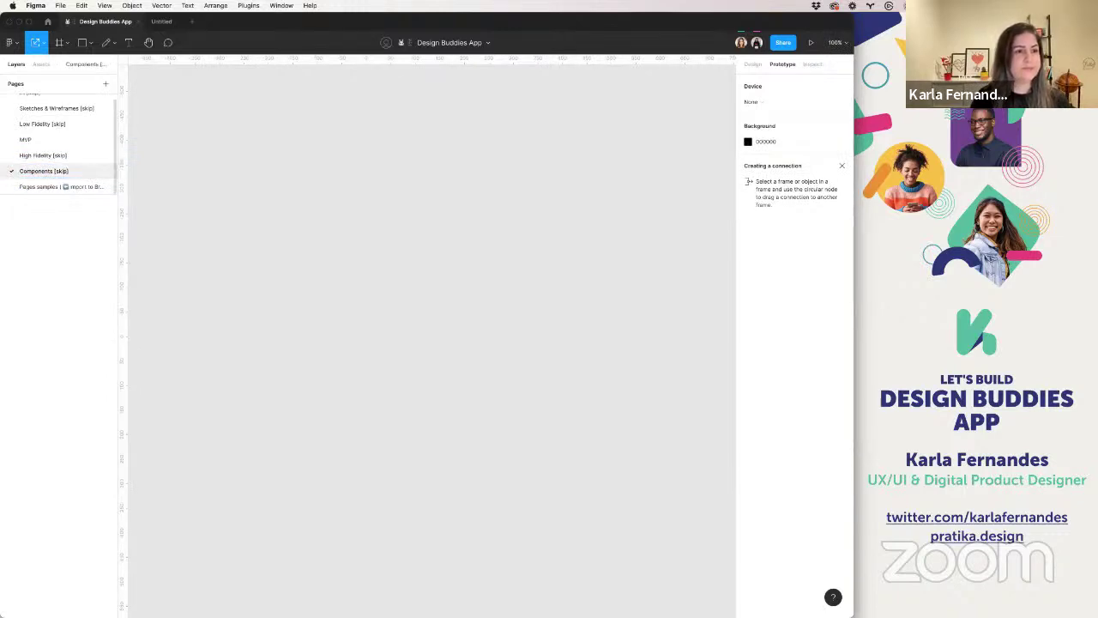
- Copy the Pages samples page's name and reuse its import tag to rename the MVP page as "MVP (import to Bravo)", keeping the icon
click(34, 185)
scroll(316, 228, down, 2)
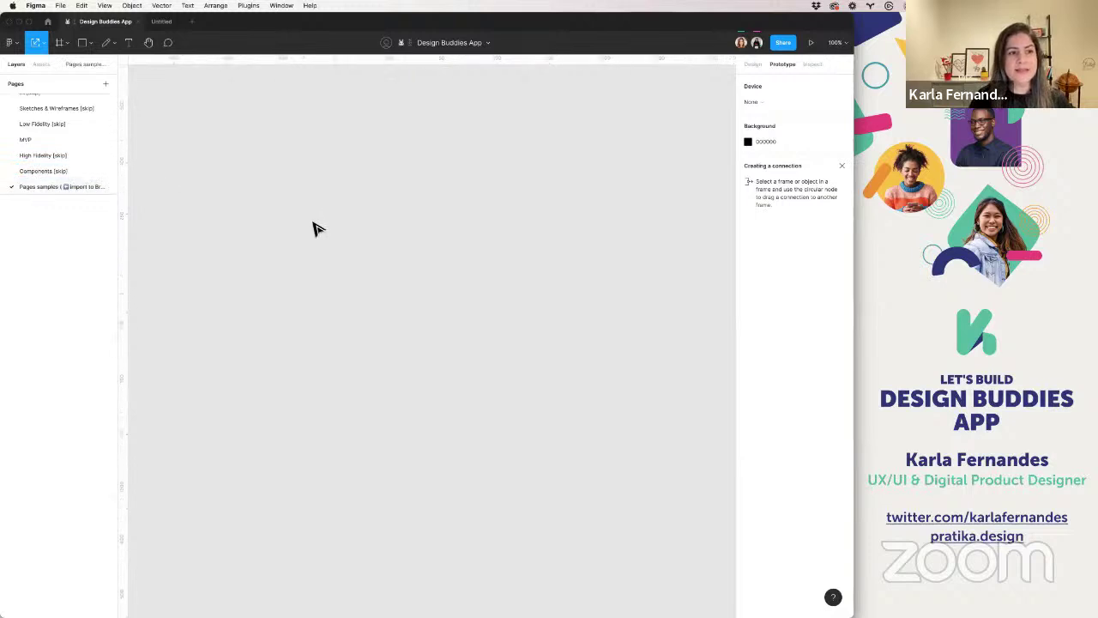
double_click(46, 188)
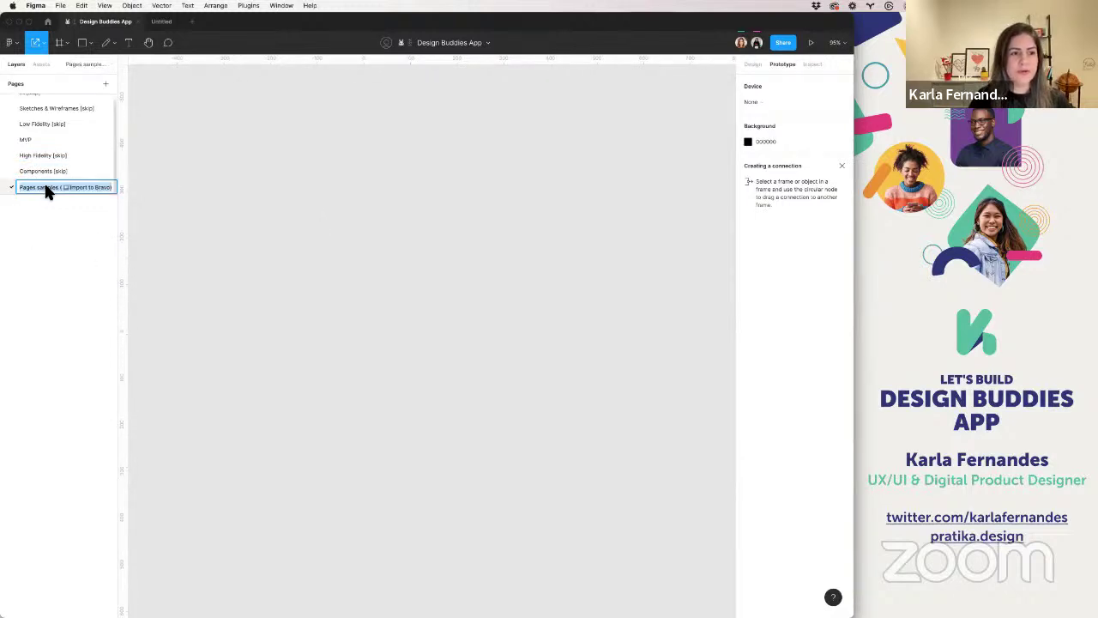
key(Right)
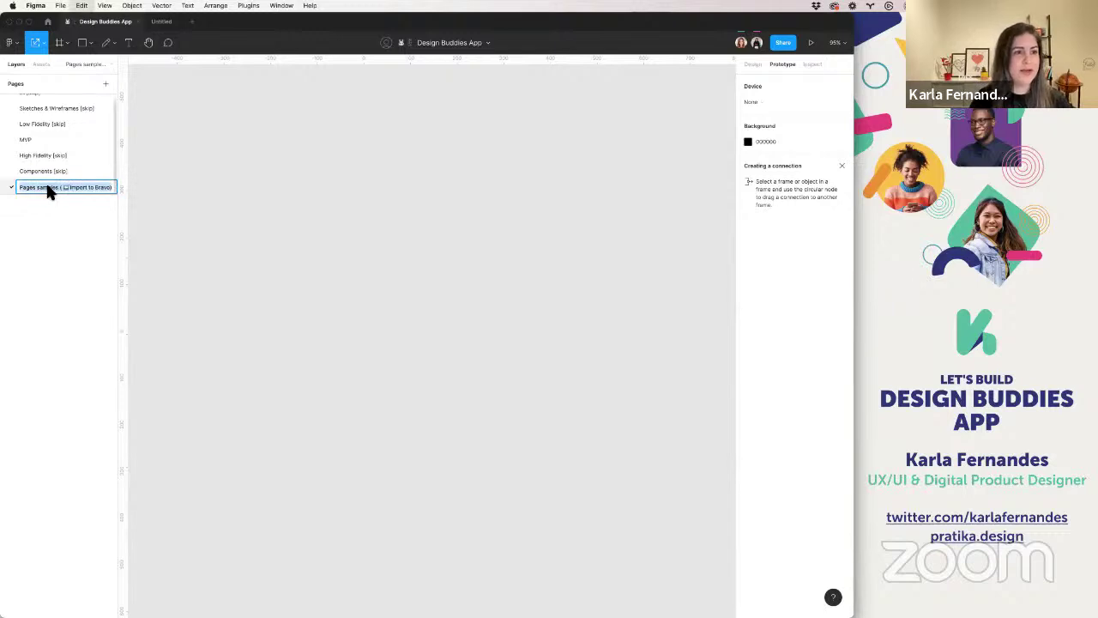
click(34, 141)
double_click(42, 142)
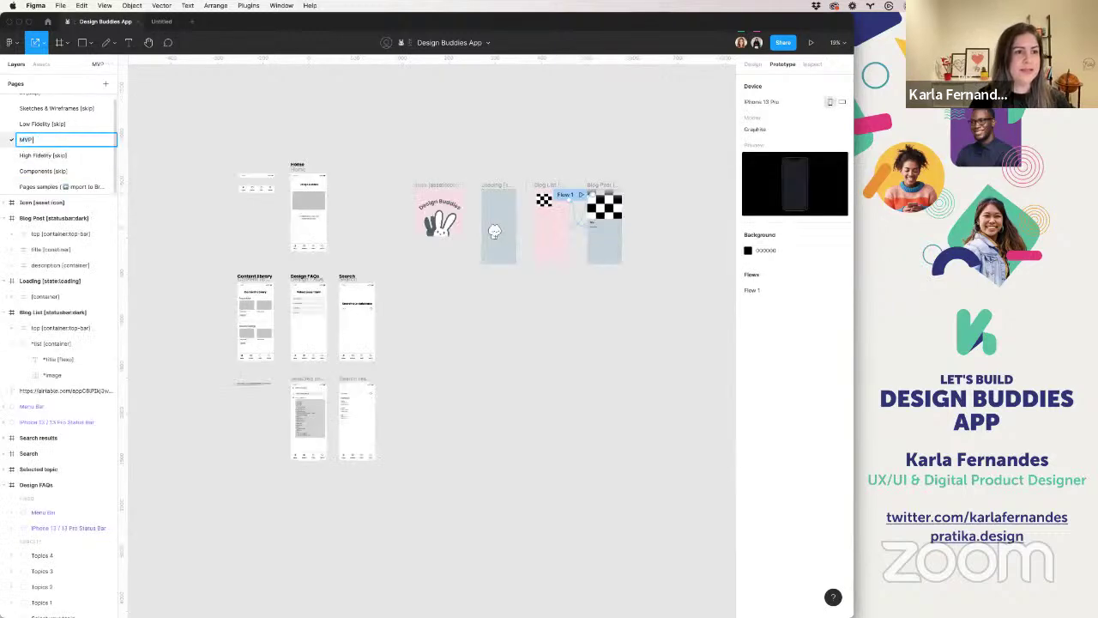
key(super+v)
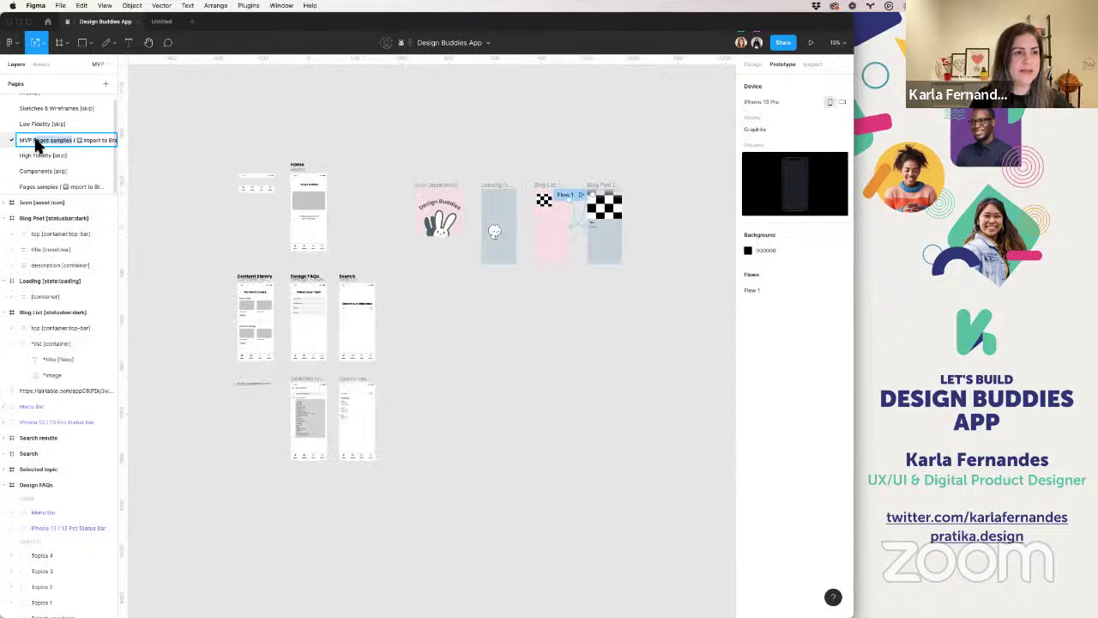
double_click(39, 140)
key(BackSpace)
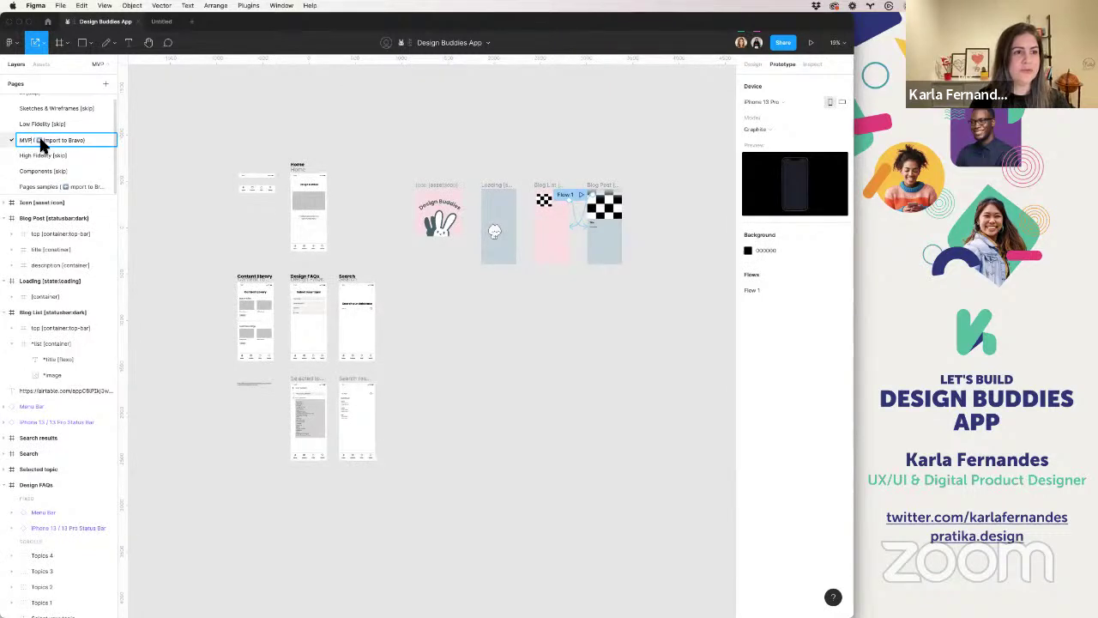
click(71, 156)
click(67, 139)
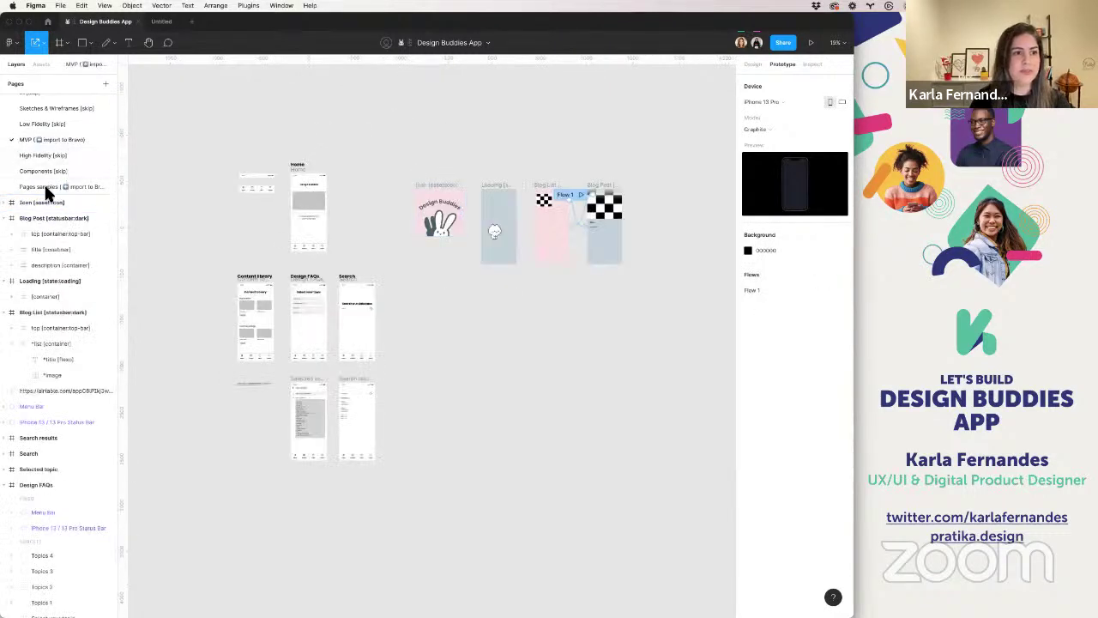
- Replace the import tag in the Pages samples page's name so that it reads "Pages samples [skip]"
click(43, 187)
right_click(43, 187)
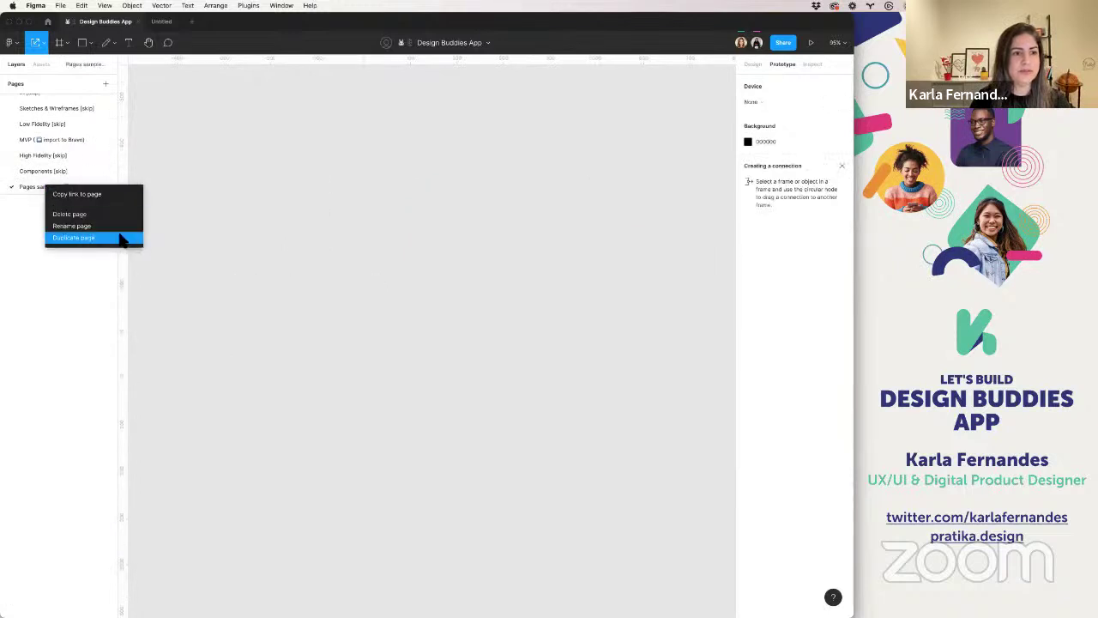
click(252, 198)
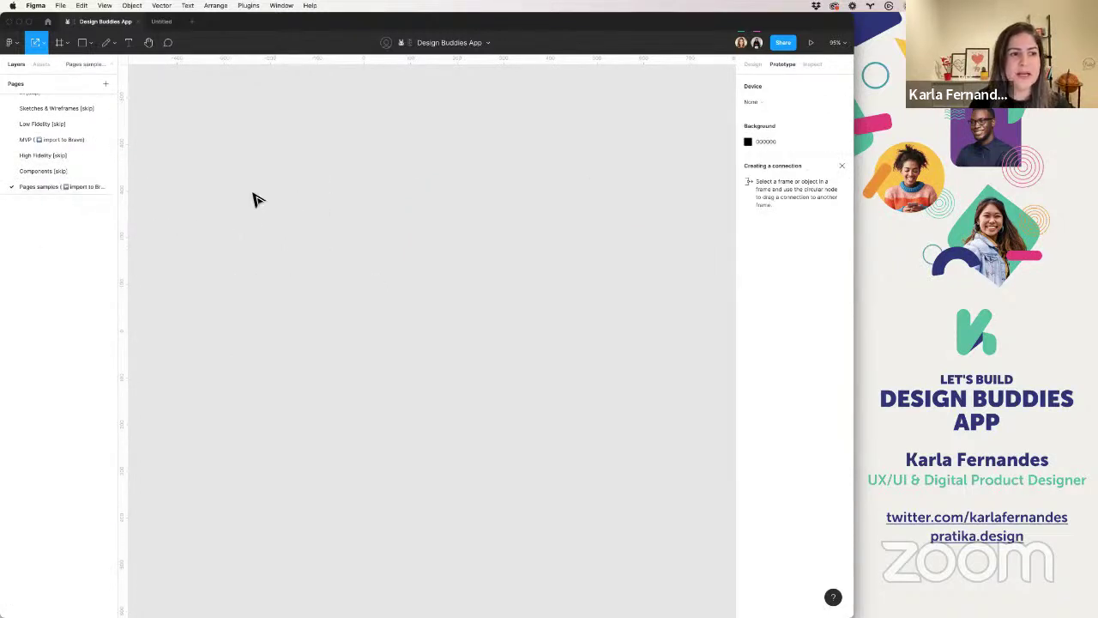
scroll(32, 189, up, 1)
double_click(32, 193)
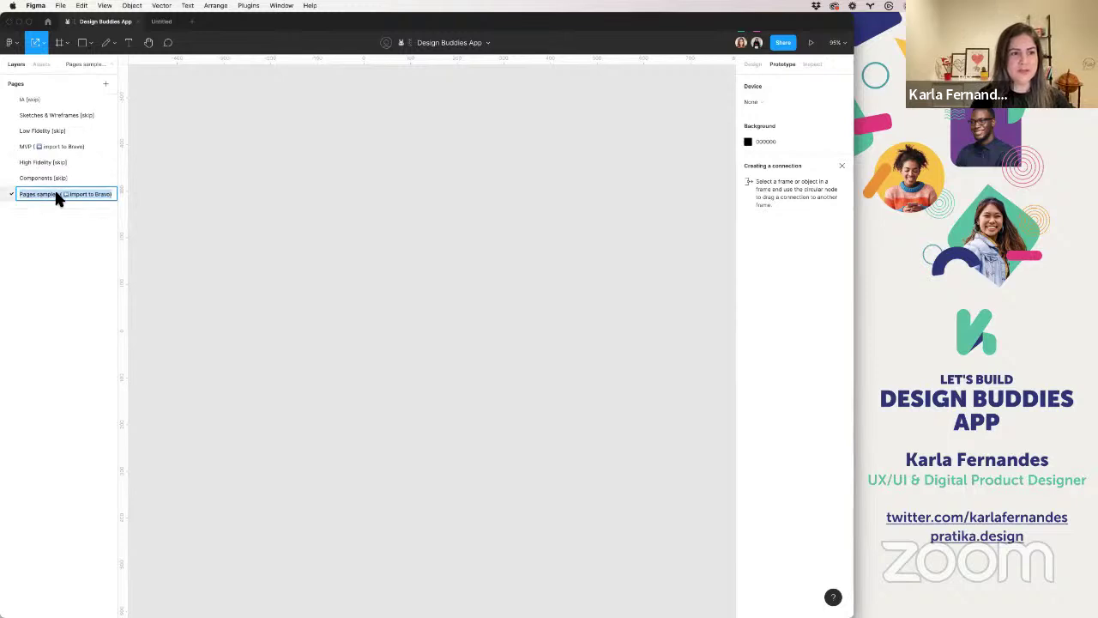
key(Right)
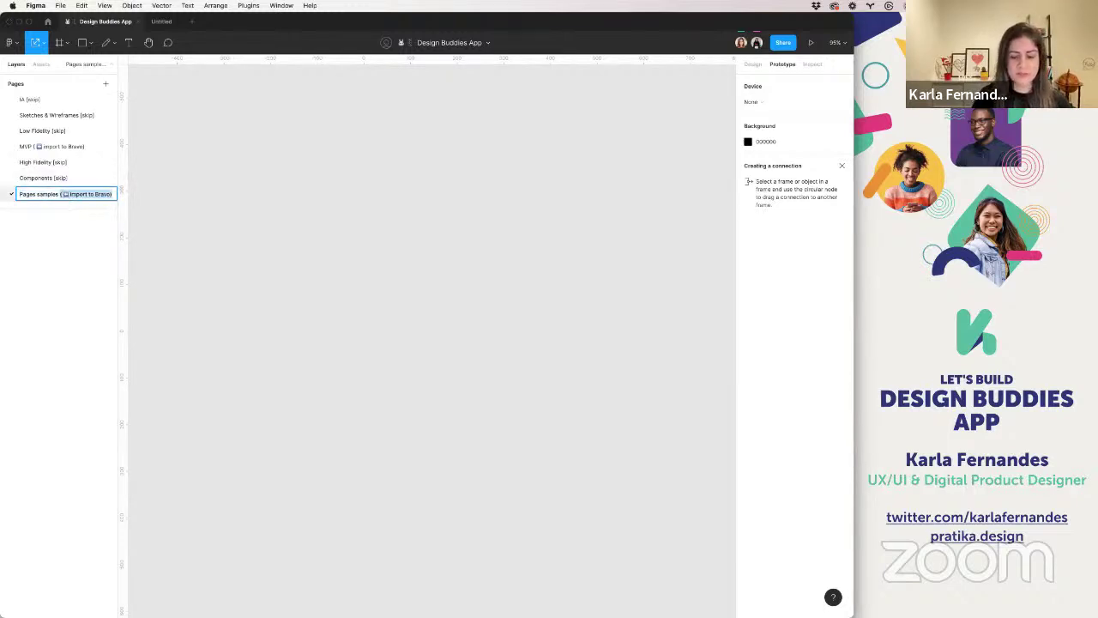
key(BackSpace)
key(BackSpace)
key(BackSpace)
key(BackSpace)
key(BackSpace)
key(BackSpace)
key(BackSpace)
key(BackSpace)
key(BackSpace)
key(BackSpace)
key(BackSpace)
key(BackSpace)
key(BackSpace)
key(BackSpace)
key(BackSpace)
key(BackSpace)
key(BackSpace)
key(BackSpace)
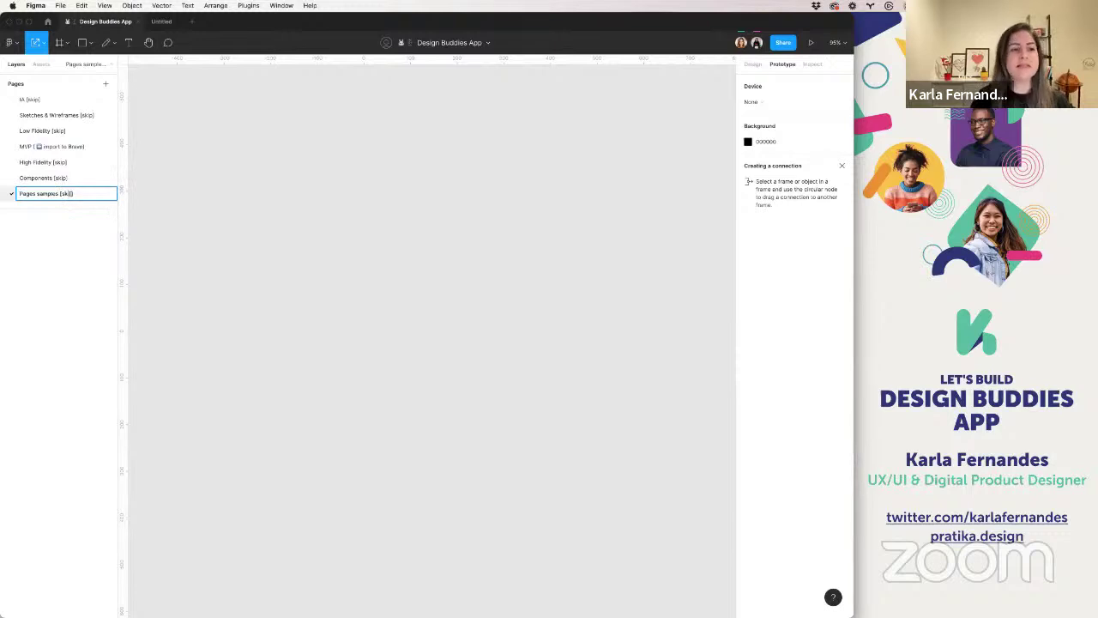
key(Return)
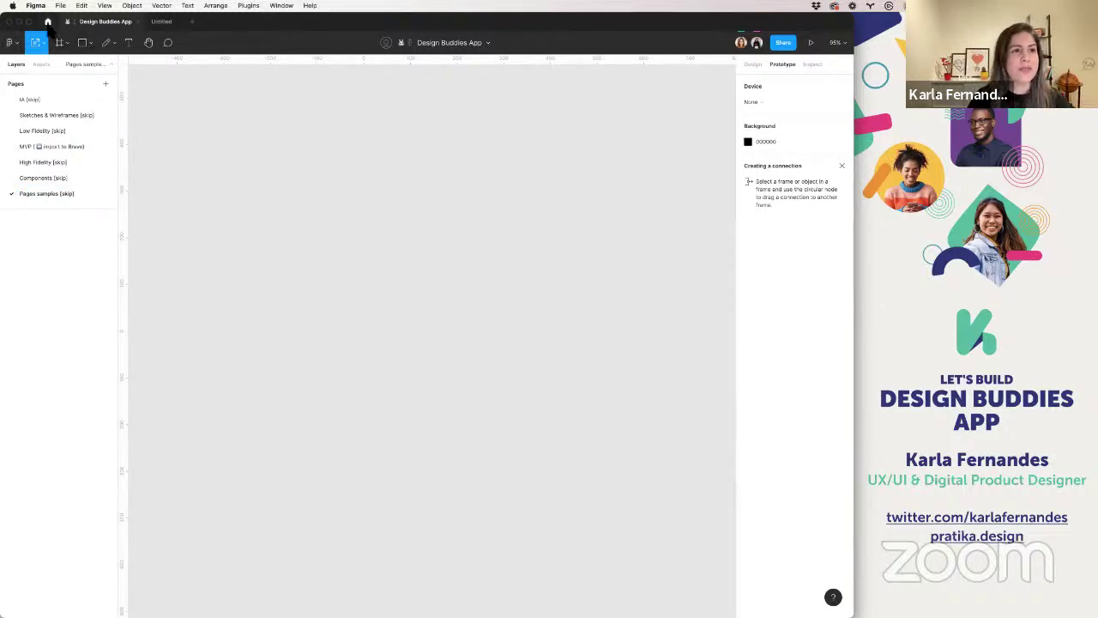
- Leave the file for the Community area and search it for "bravo studio"
click(162, 24)
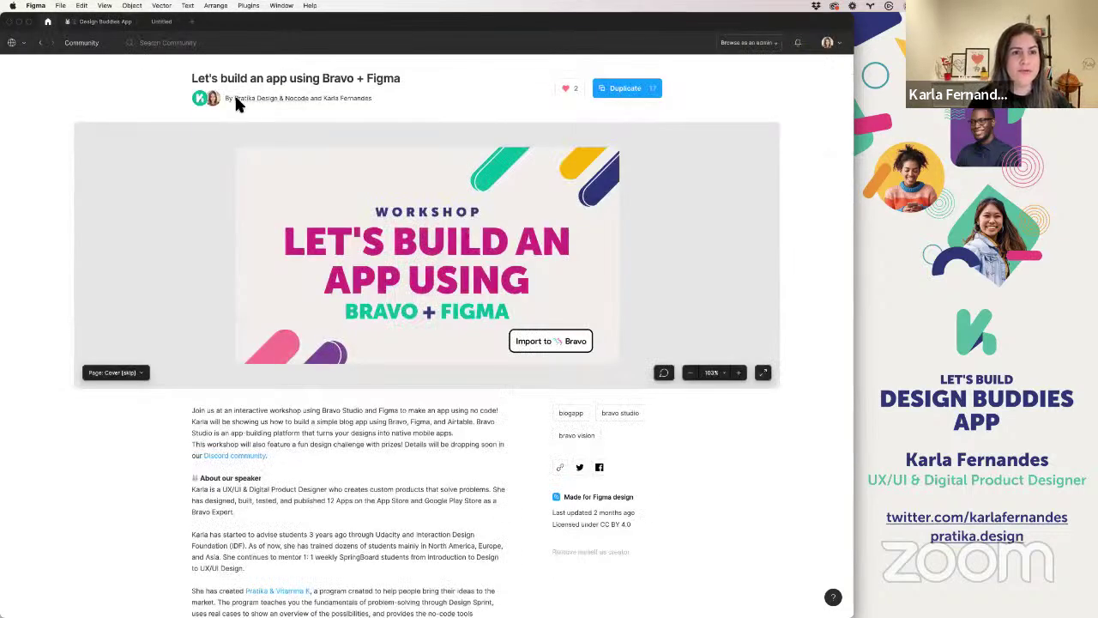
click(152, 42)
text(brv)
key(BackSpace)
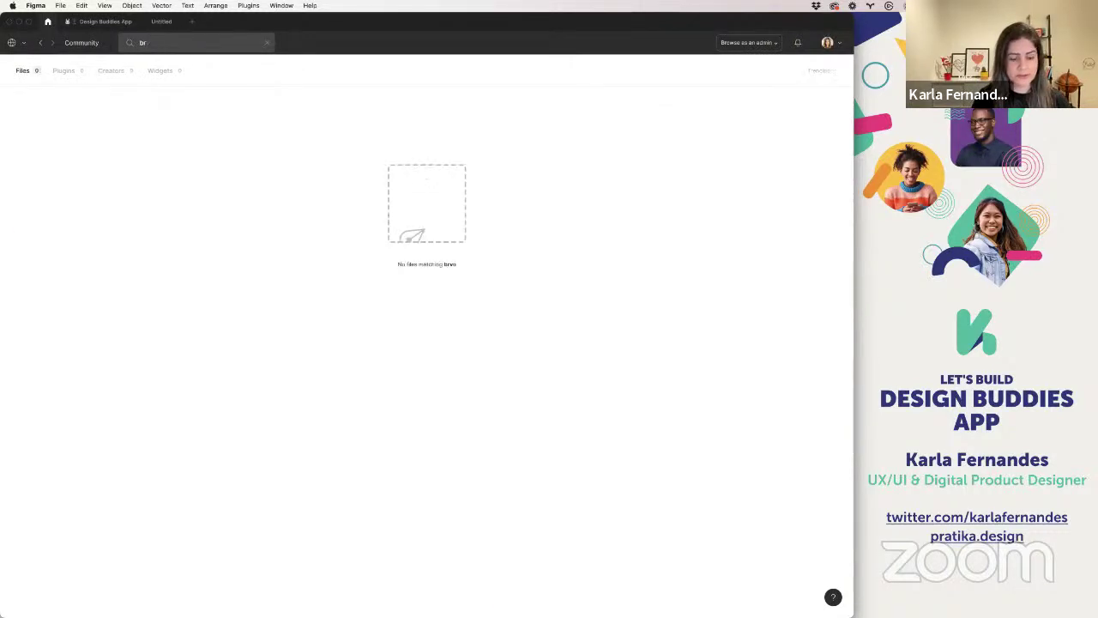
text(a)
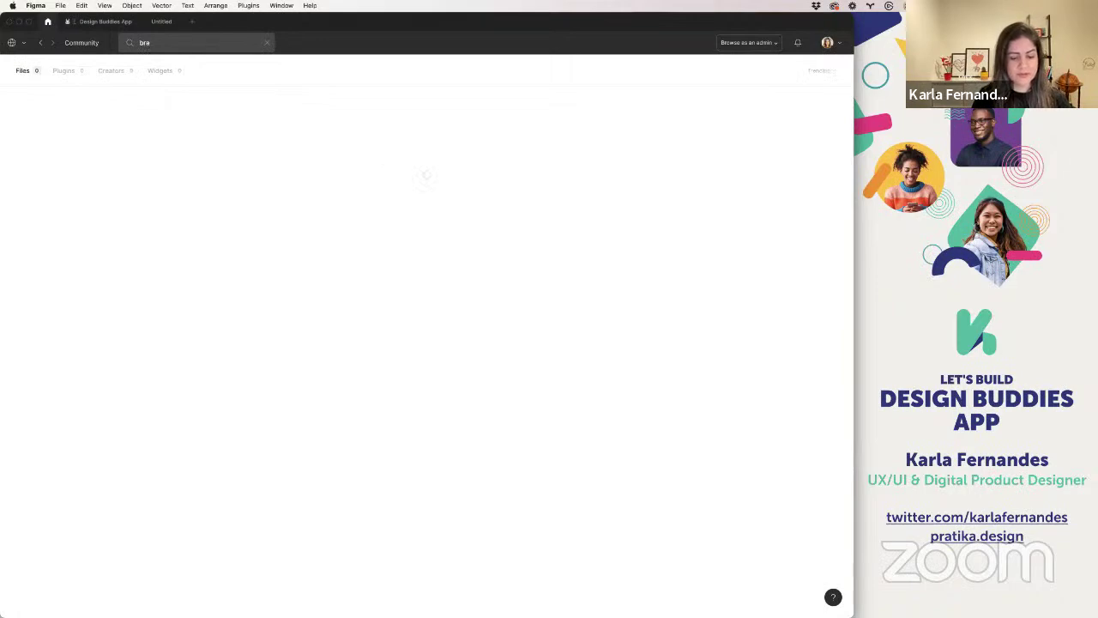
text(vo studio)
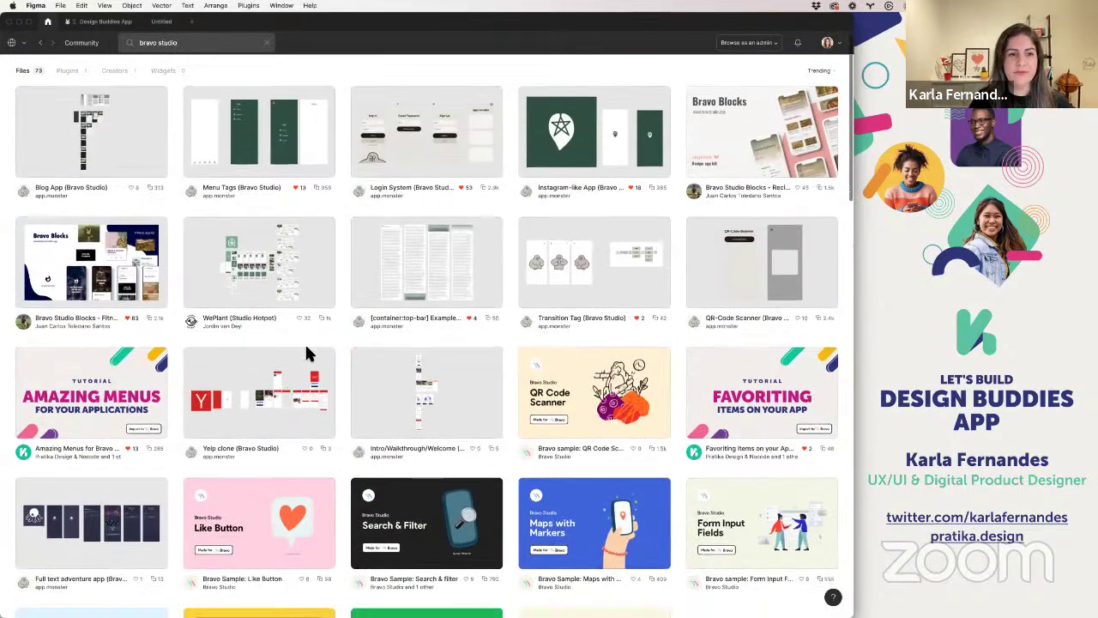
- Browse the Bravo Studio sample and template files through the whole result list and return to its beginning
scroll(307, 347, down, 2)
scroll(308, 352, down, 5)
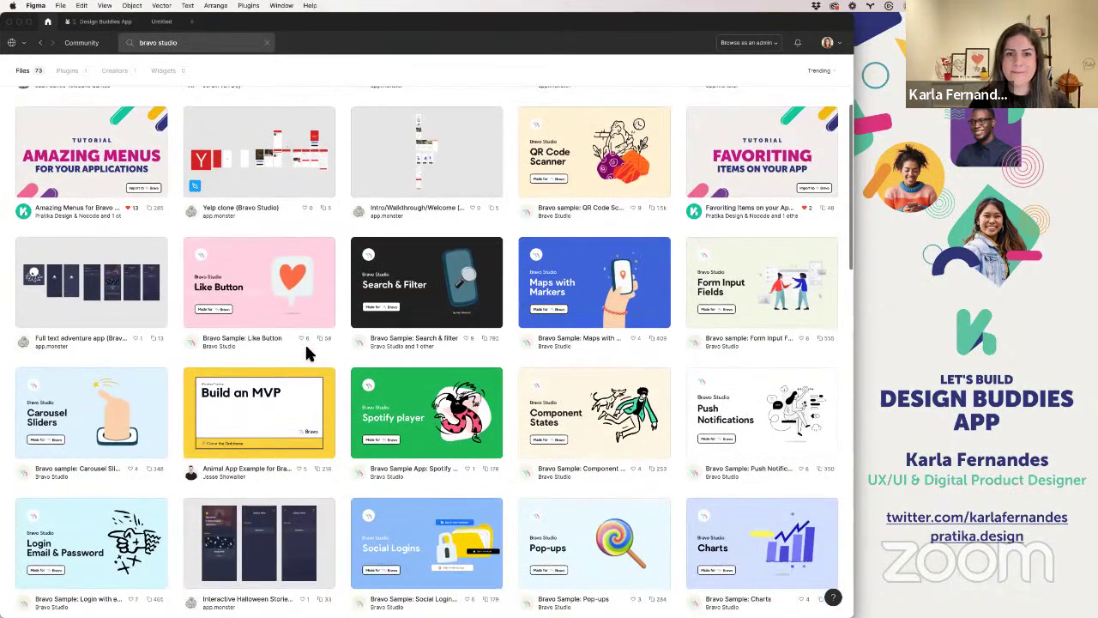
scroll(307, 352, down, 2)
scroll(307, 351, down, 2)
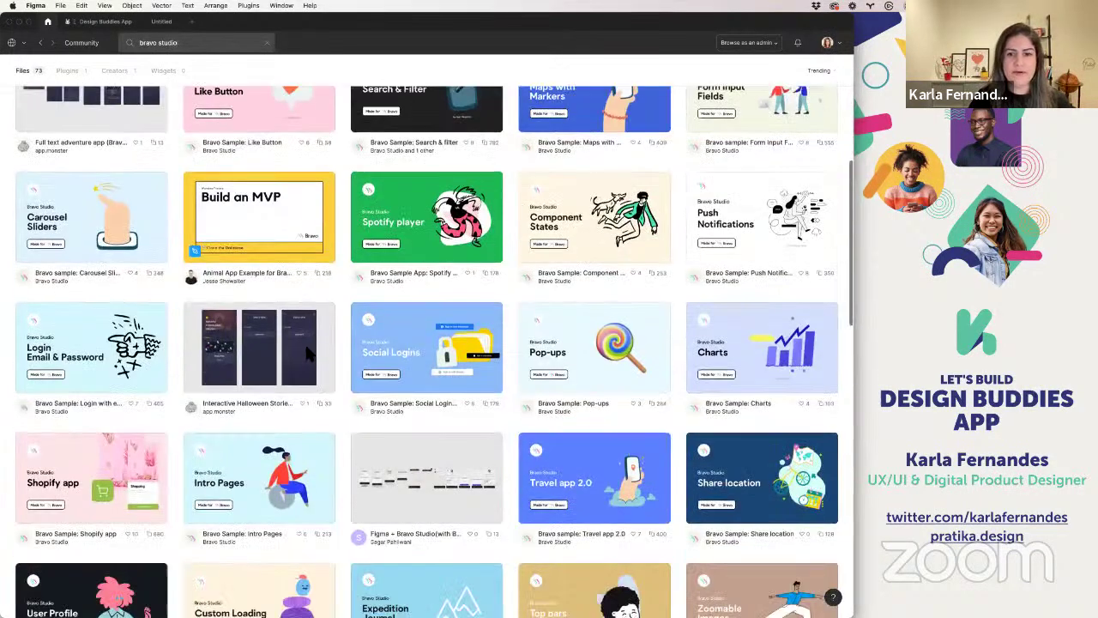
scroll(307, 351, down, 4)
scroll(307, 352, down, 4)
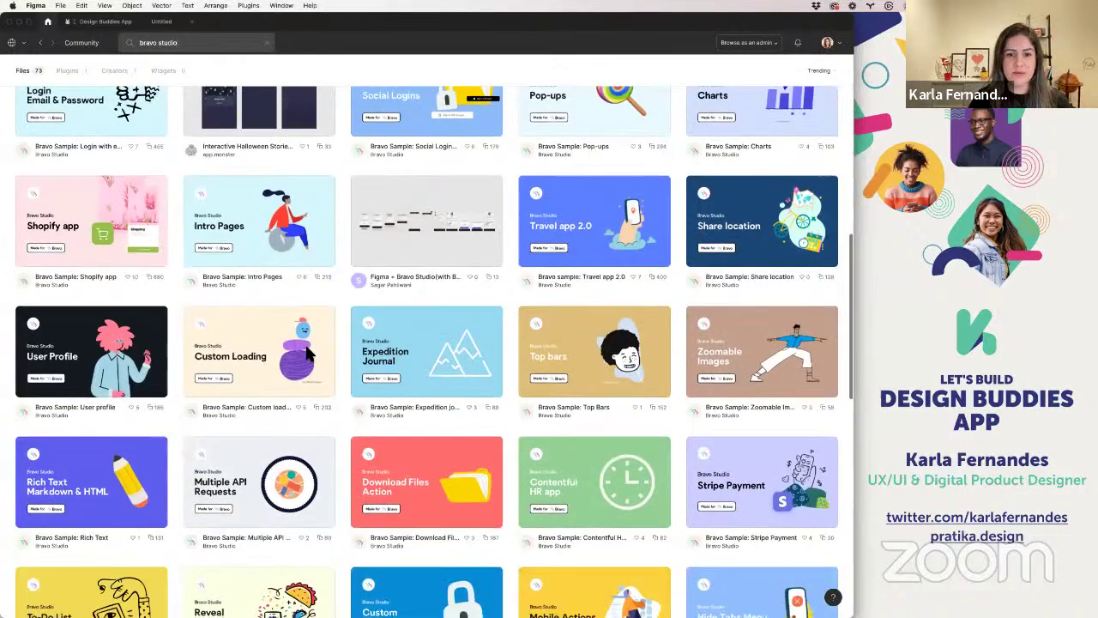
scroll(307, 352, down, 3)
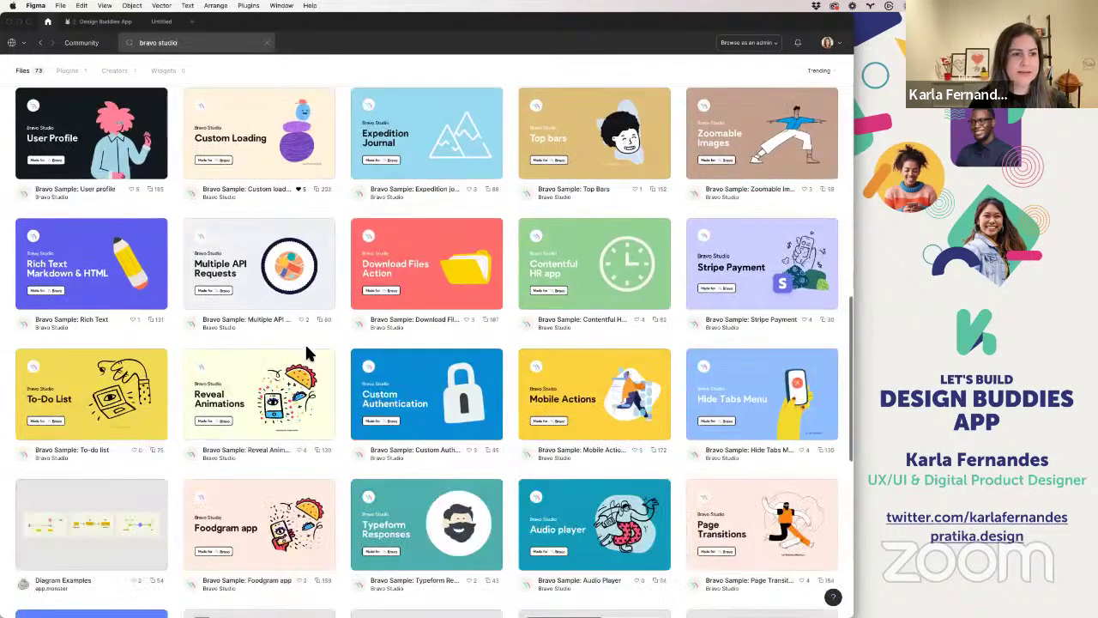
scroll(307, 352, down, 1)
scroll(309, 352, down, 2)
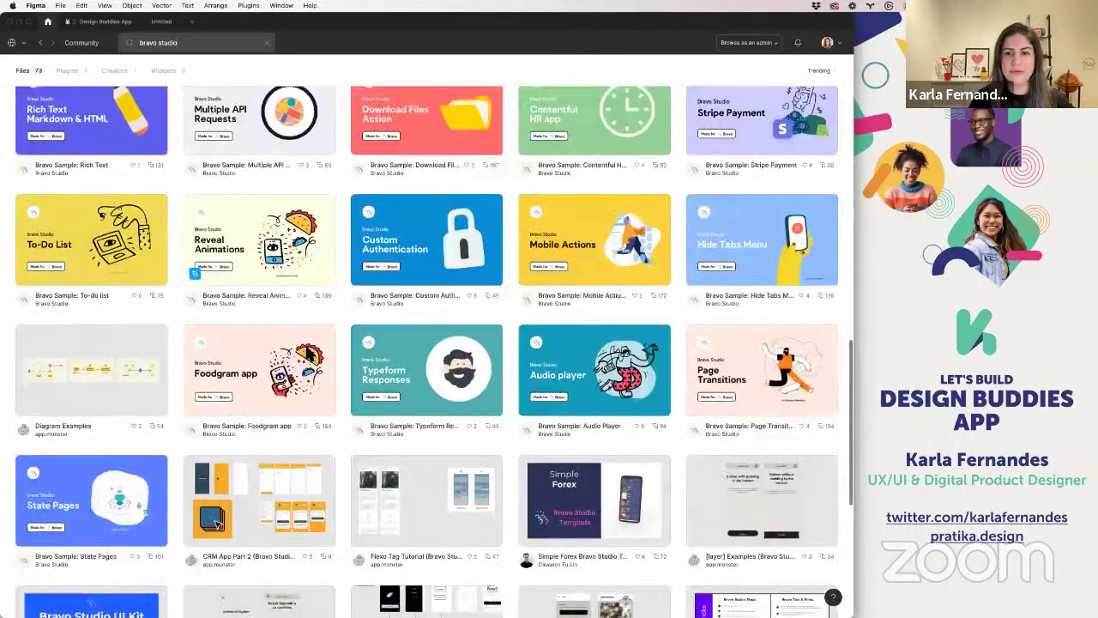
scroll(308, 352, down, 2)
scroll(306, 352, down, 2)
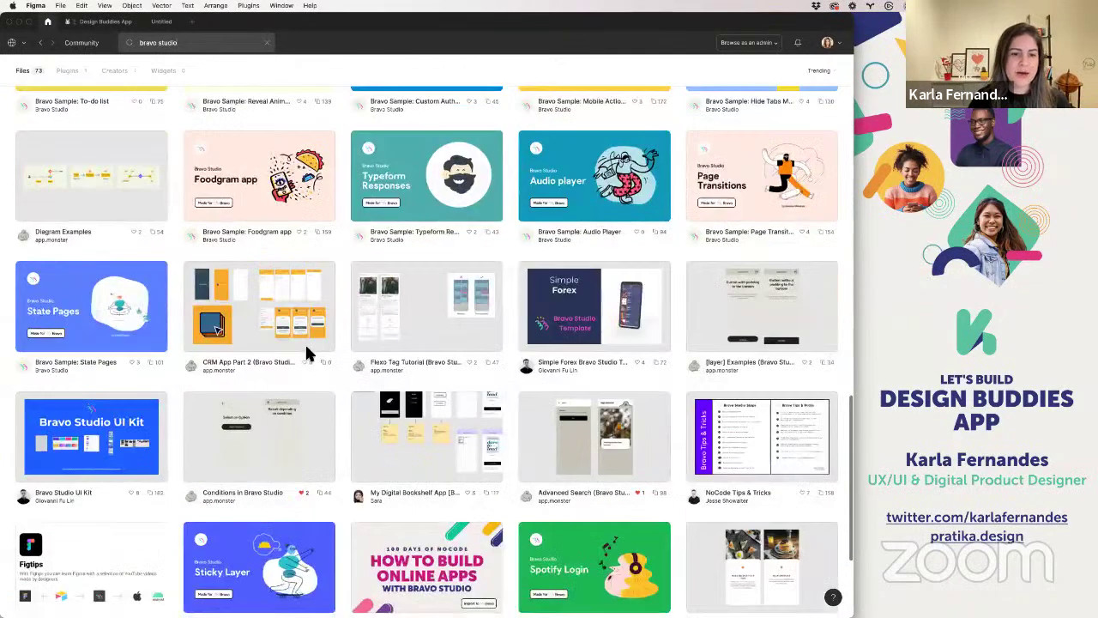
scroll(339, 377, down, 4)
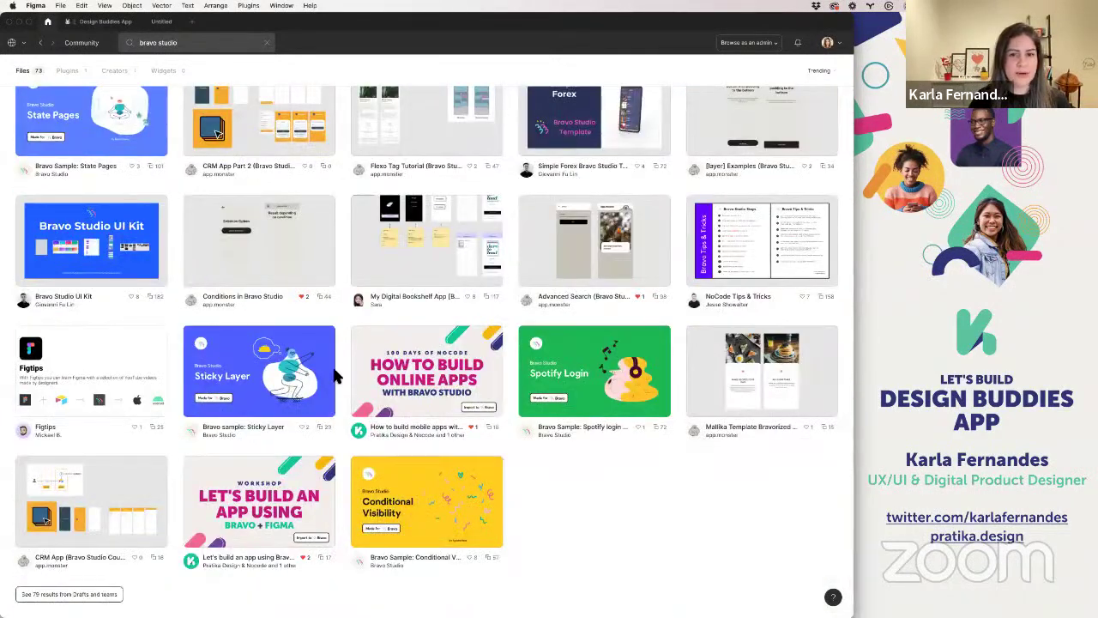
scroll(334, 378, up, 2)
scroll(334, 375, up, 4)
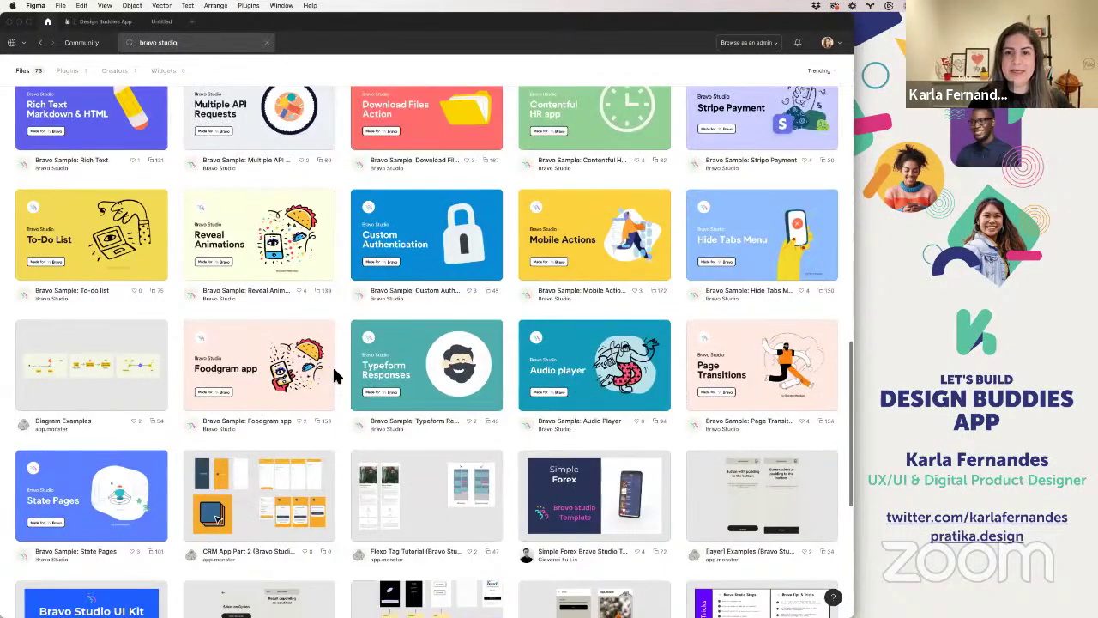
scroll(334, 375, up, 5)
scroll(334, 370, up, 3)
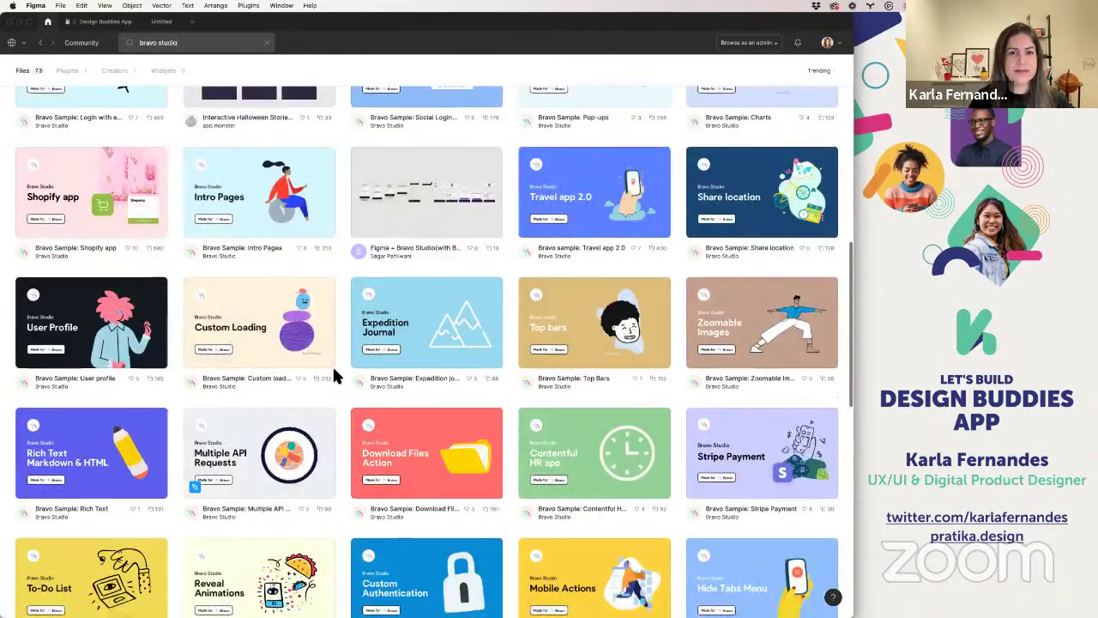
scroll(333, 371, up, 4)
scroll(335, 375, up, 1)
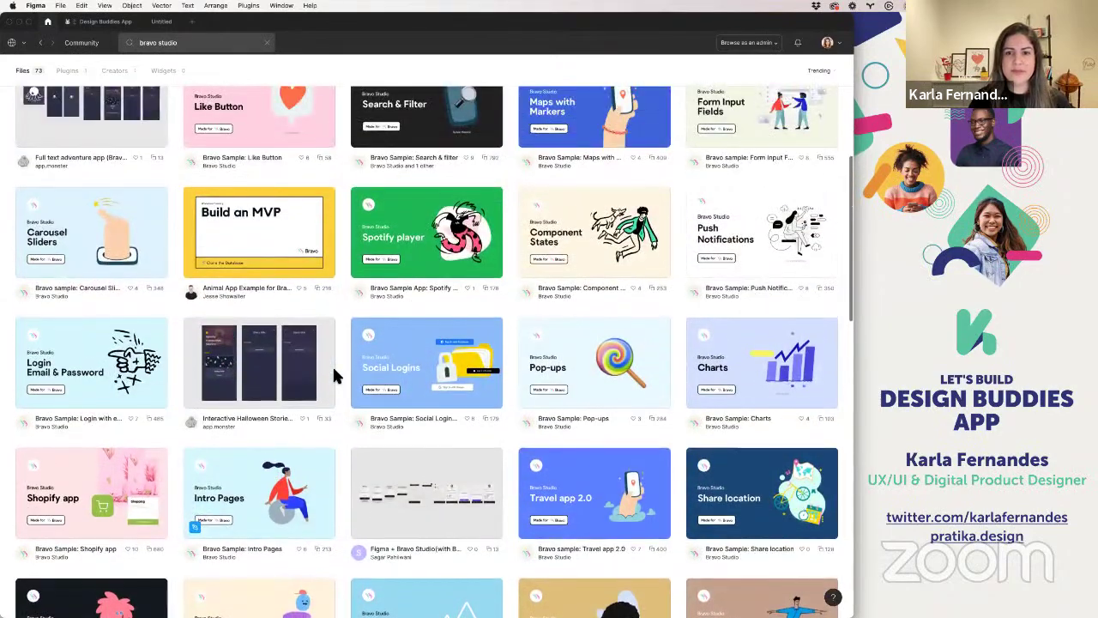
scroll(335, 375, up, 7)
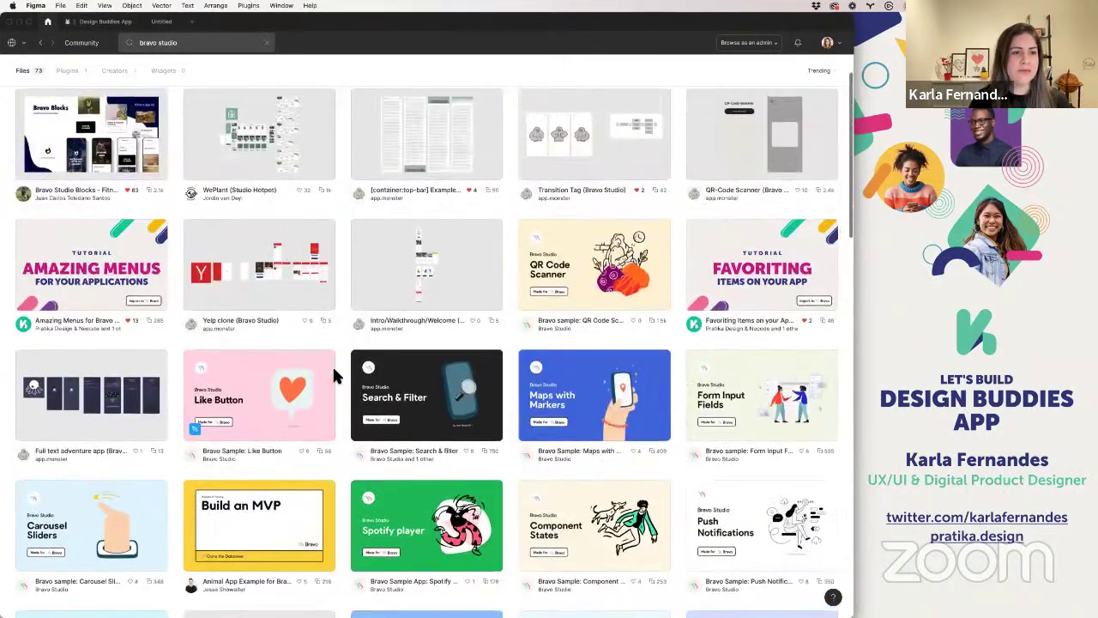
scroll(334, 374, up, 3)
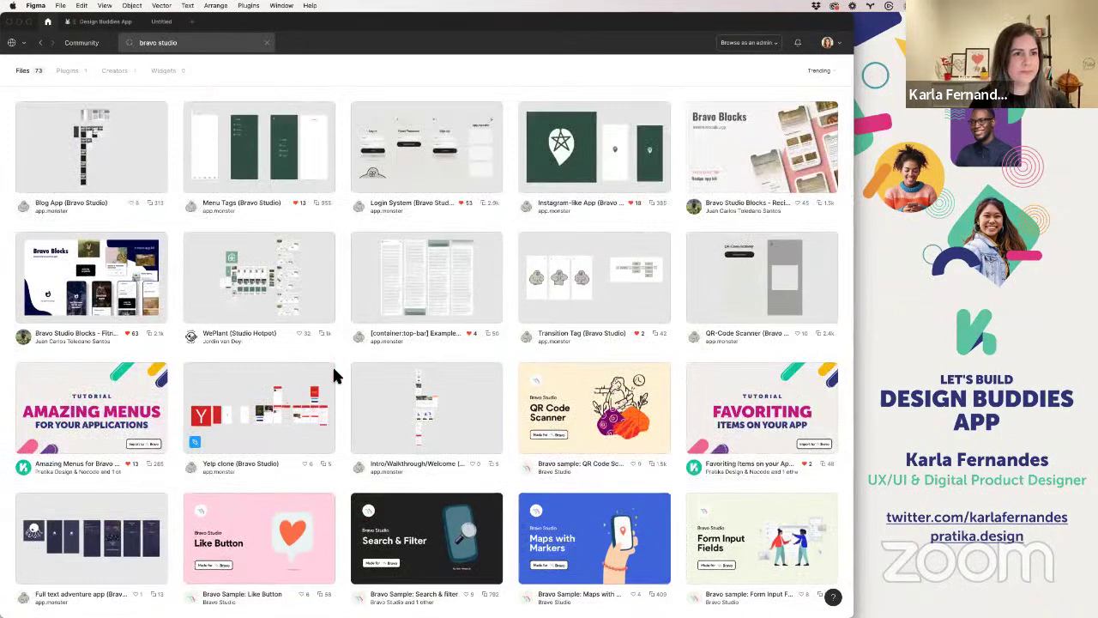
- Find Bravo Studio among the creators in the search results, open its profile and browse its published sample files to the end
click(114, 70)
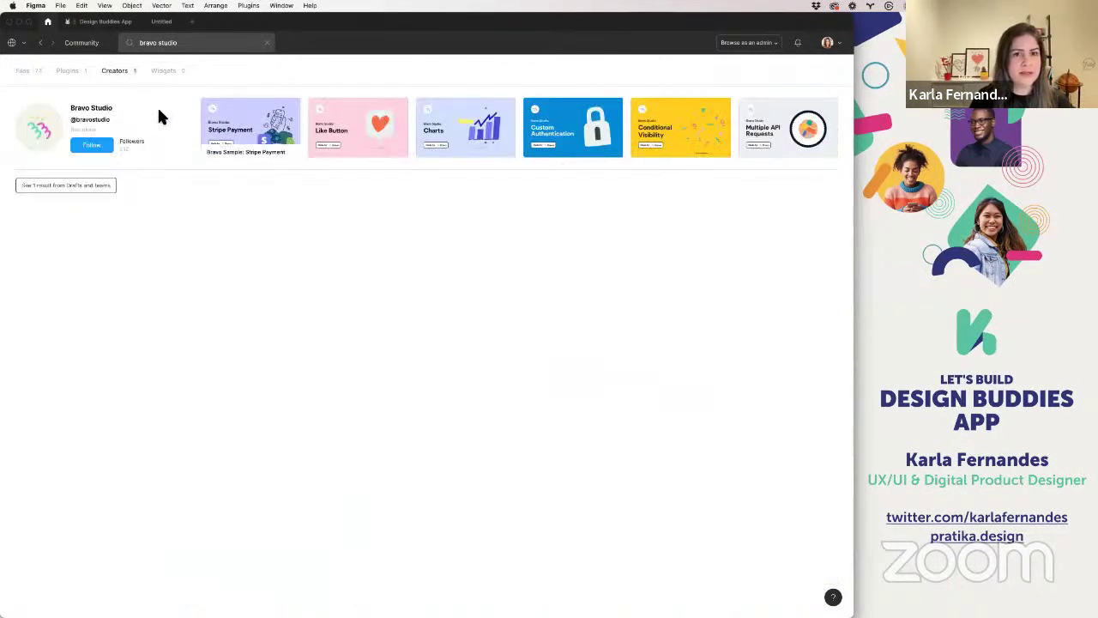
click(89, 110)
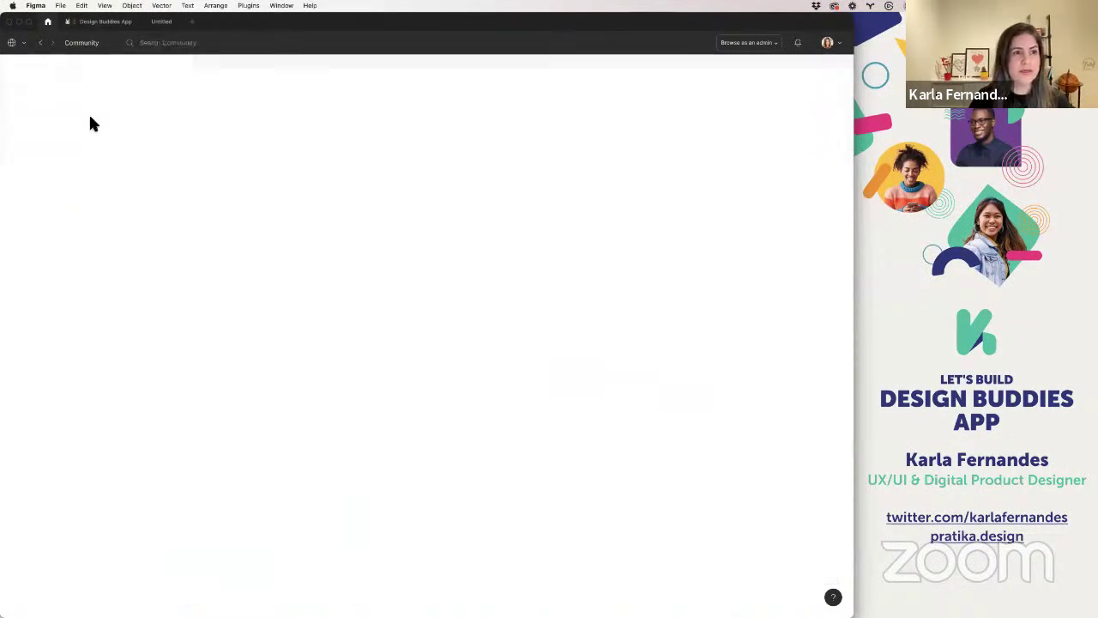
scroll(369, 324, down, 2)
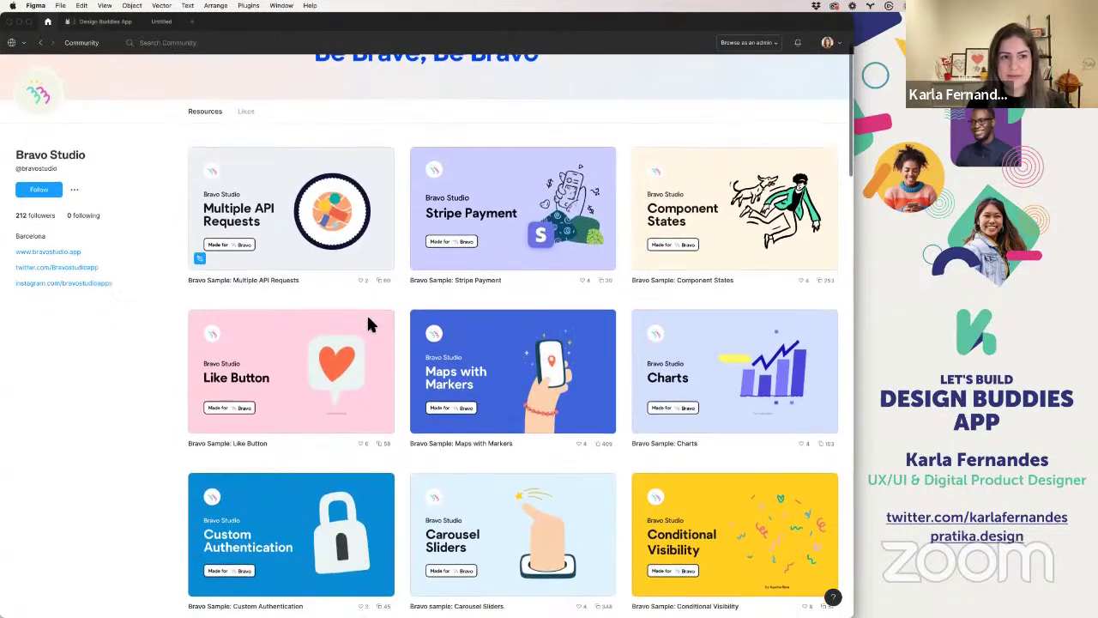
scroll(369, 324, down, 5)
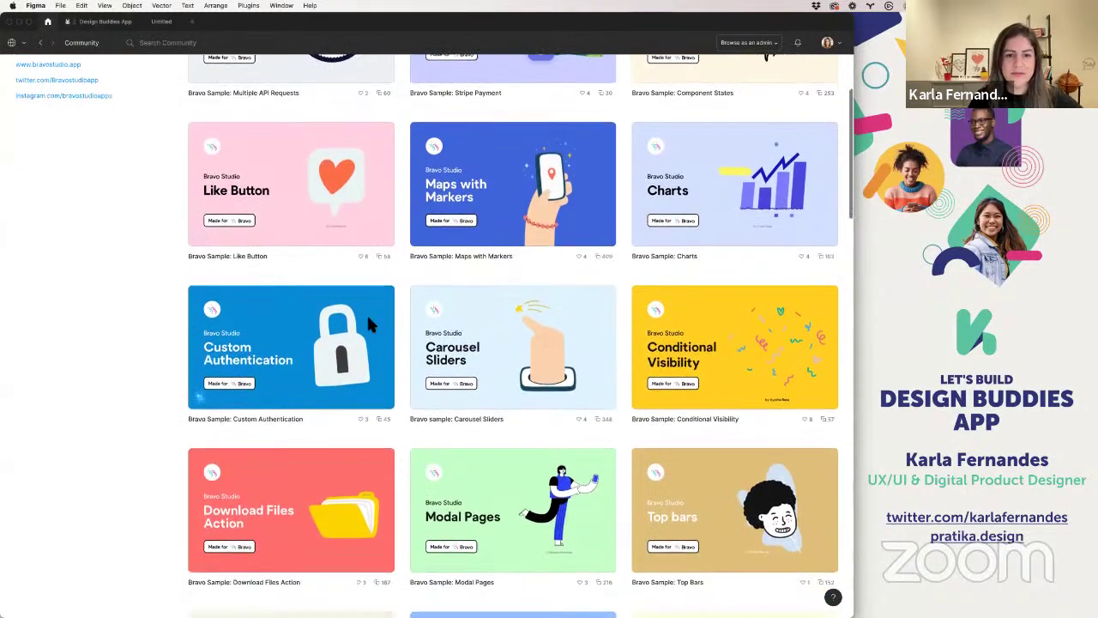
scroll(369, 324, down, 5)
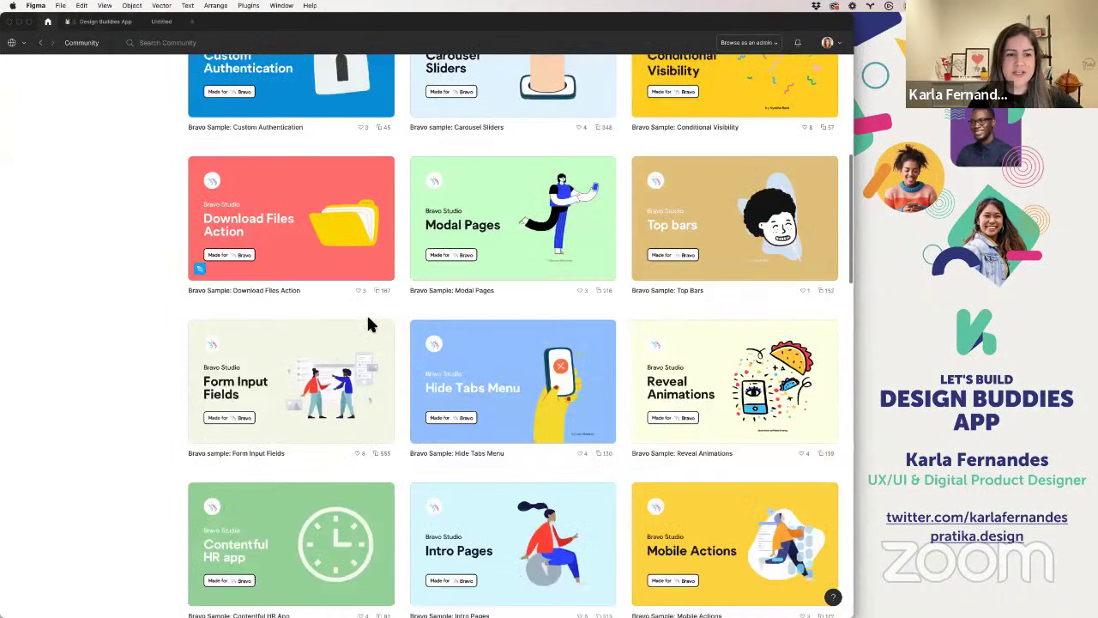
scroll(369, 324, down, 5)
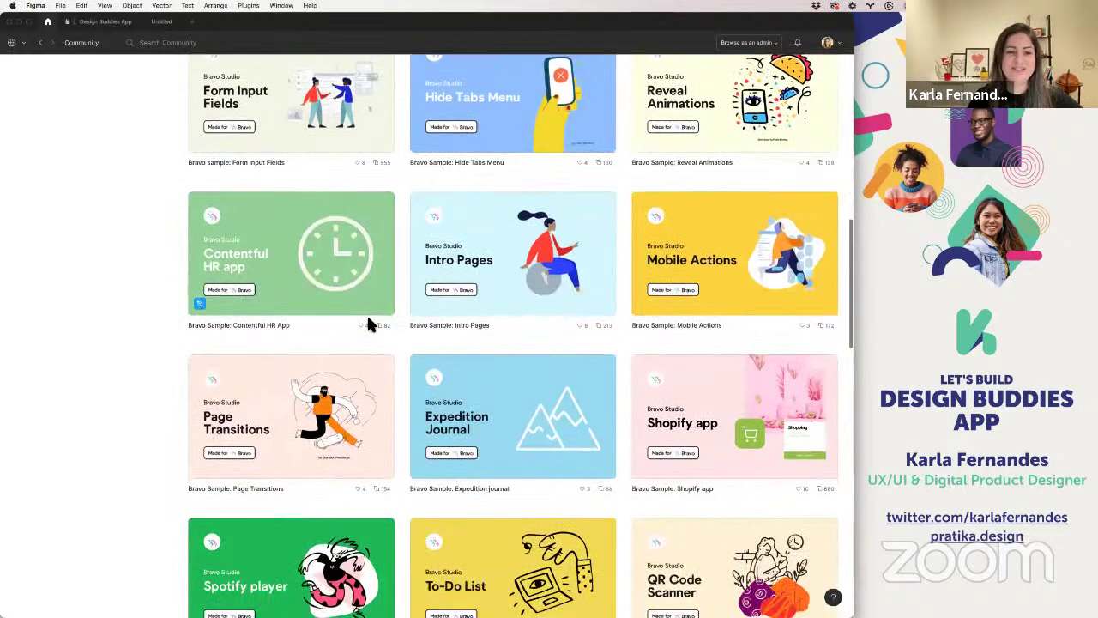
scroll(369, 325, down, 3)
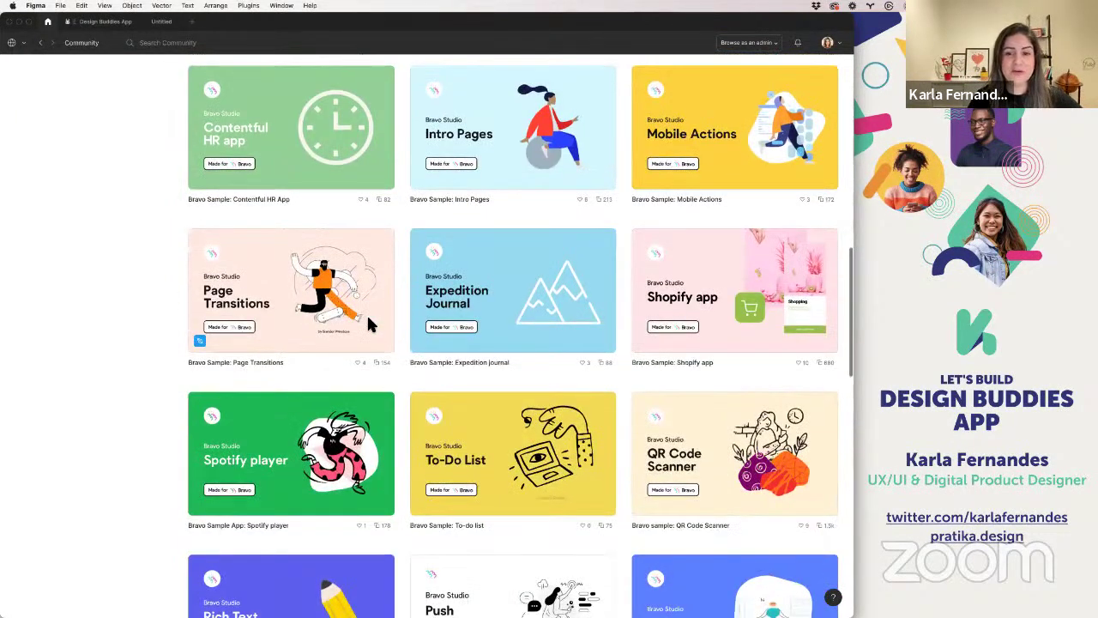
scroll(367, 318, down, 4)
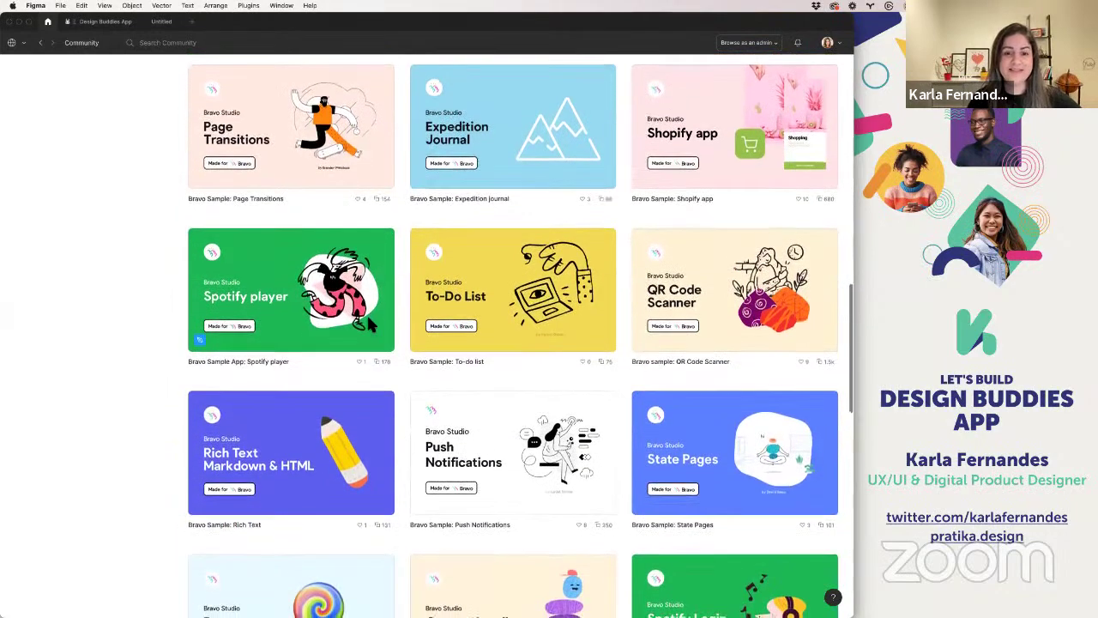
scroll(366, 314, down, 4)
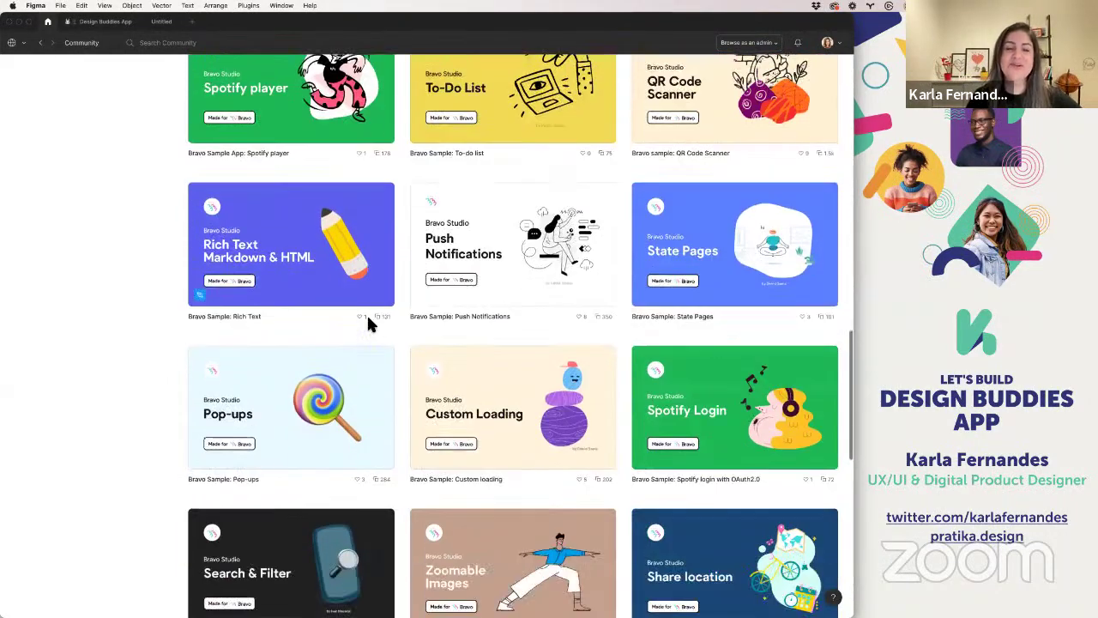
scroll(366, 313, down, 7)
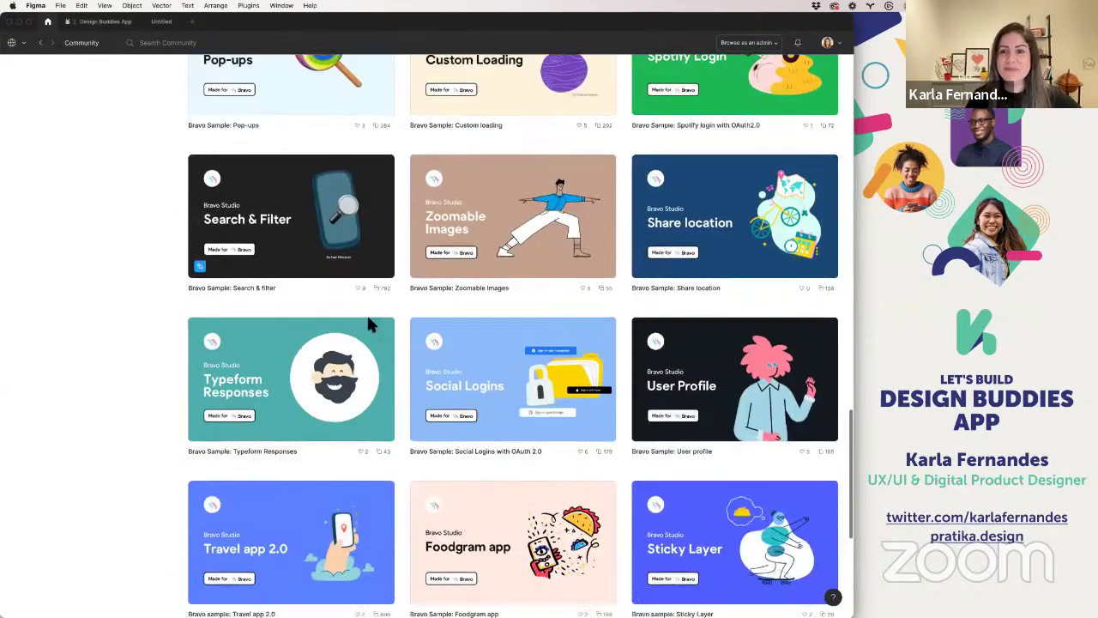
scroll(368, 319, down, 7)
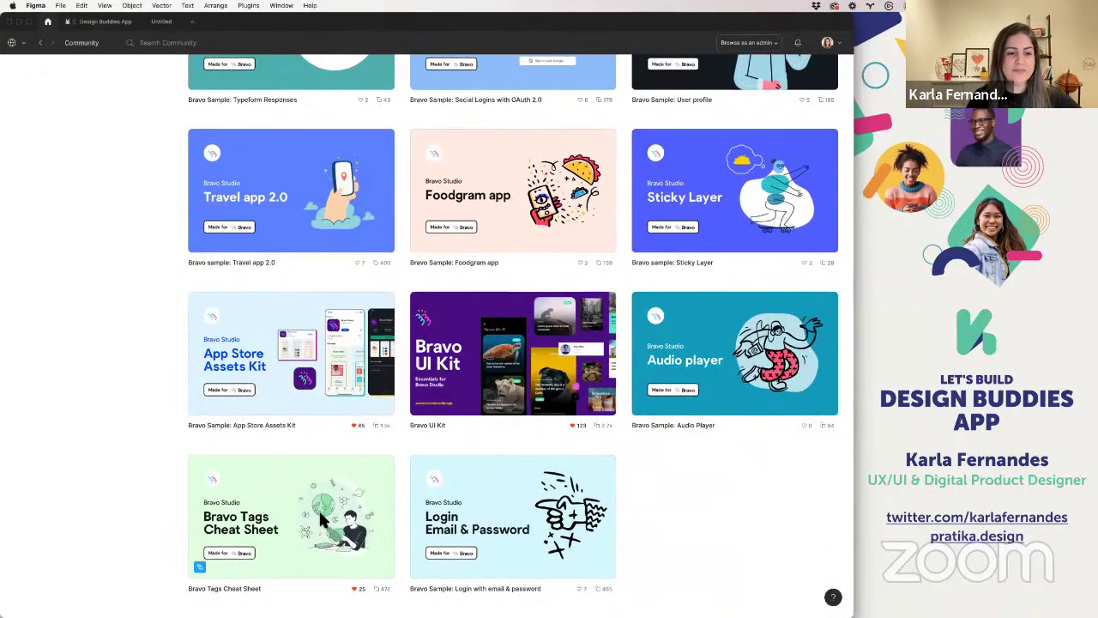
- Open the Bravo Tags Cheat Sheet and duplicate it into the personal account's drafts
click(320, 517)
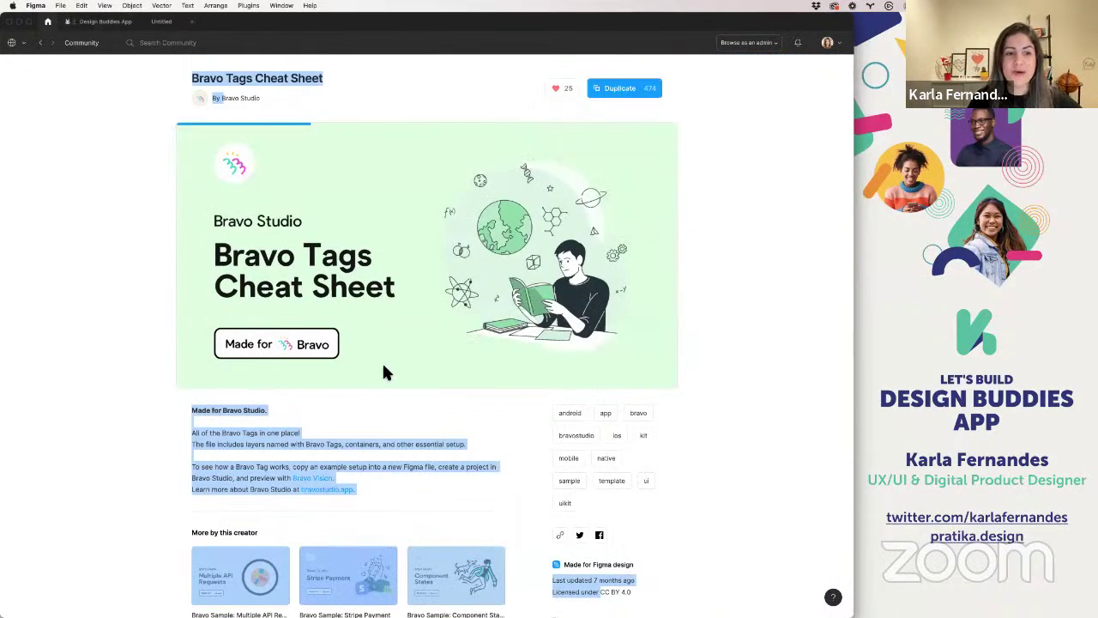
click(625, 89)
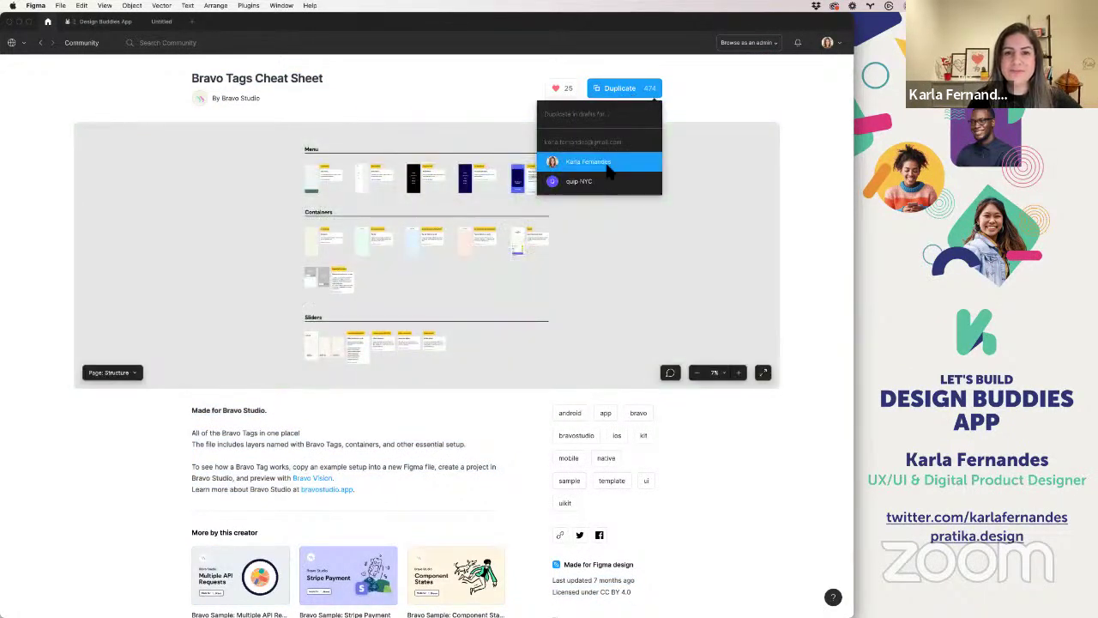
click(610, 170)
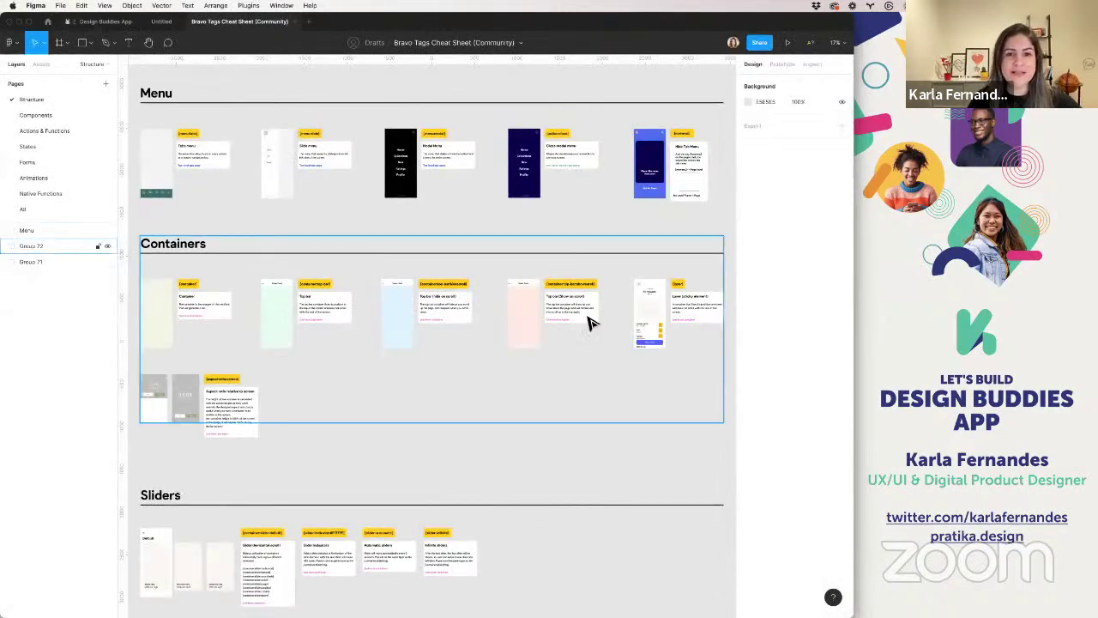
- Examine the Menu, Containers and Sliders tag examples on the cheat sheet's Structure page
scroll(588, 322, down, 5)
scroll(588, 322, up, 3)
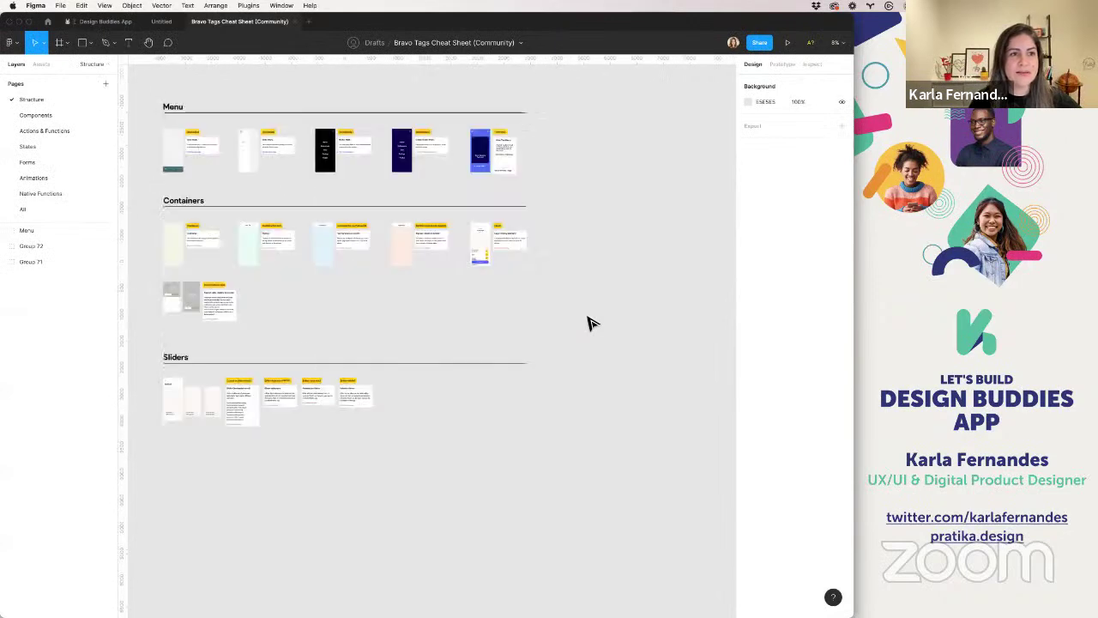
scroll(360, 176, left, 3)
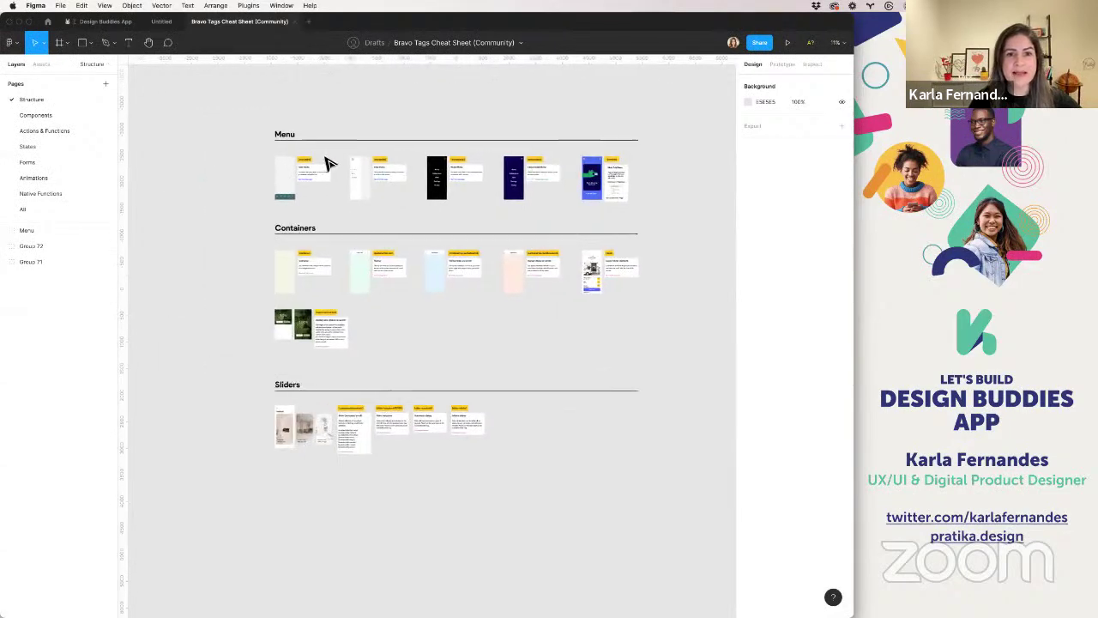
click(383, 273)
scroll(614, 257, up, 1)
scroll(614, 257, up, 5)
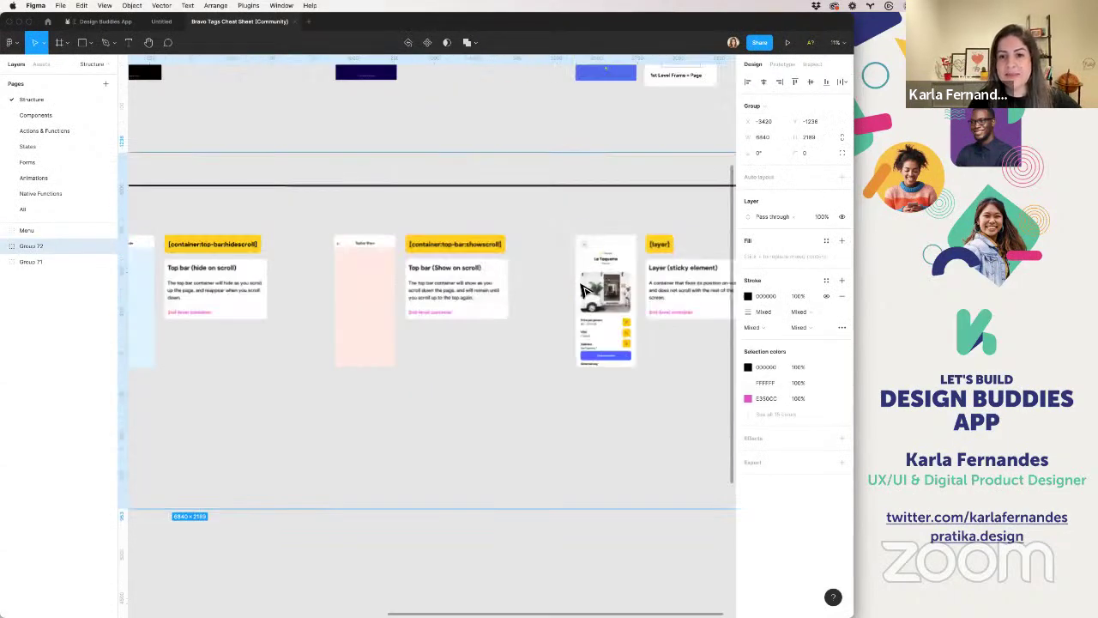
scroll(559, 384, right, 3)
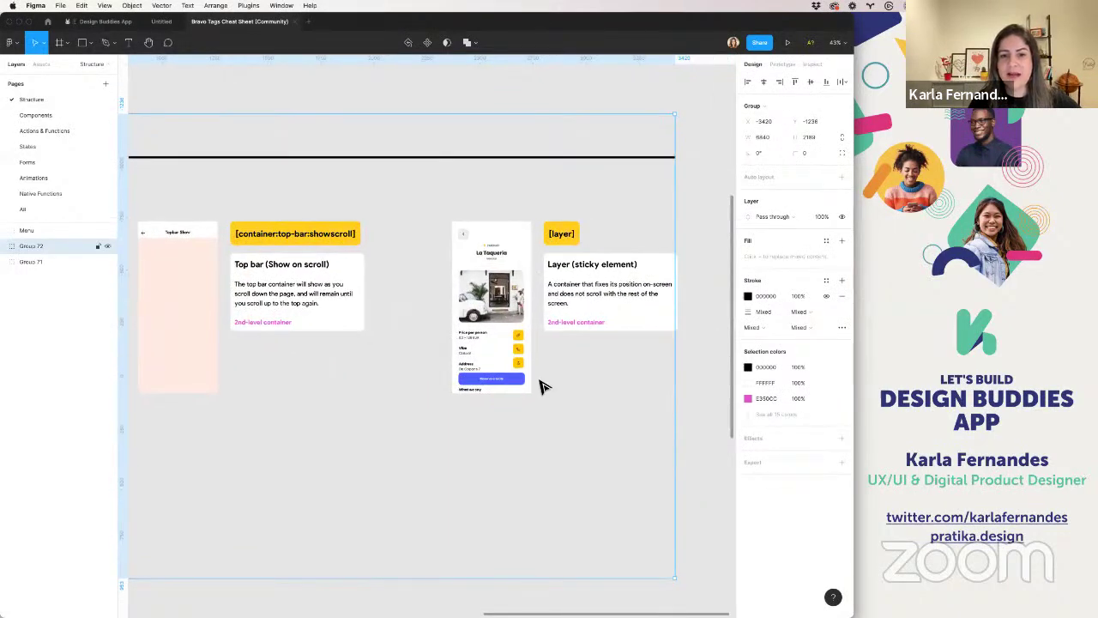
scroll(543, 385, down, 1)
scroll(542, 386, left, 5)
scroll(541, 386, left, 4)
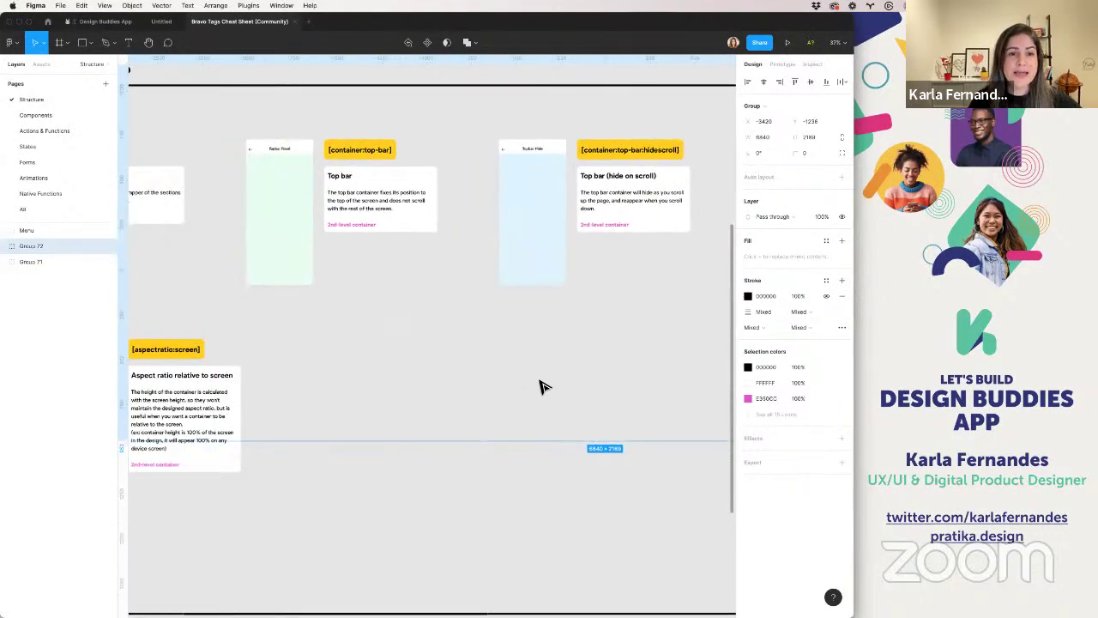
scroll(540, 386, down, 3)
scroll(541, 386, up, 1)
scroll(541, 386, down, 2)
scroll(541, 386, down, 3)
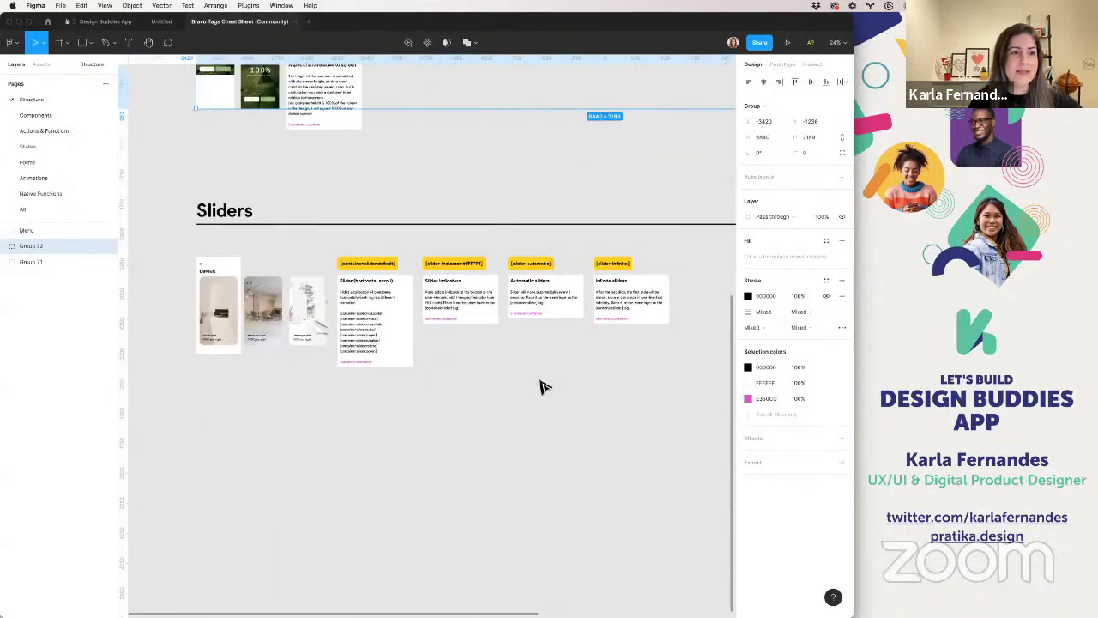
scroll(542, 385, up, 3)
- Open the cheat sheet's Components page and look over its modal, pop-up, intro and component tag examples
click(85, 119)
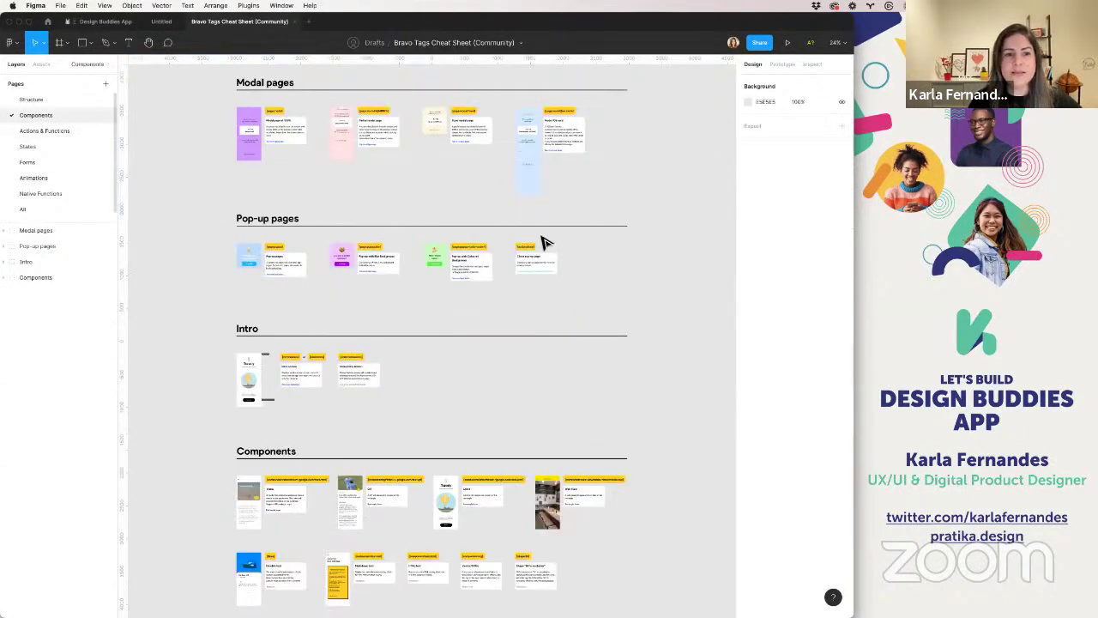
scroll(542, 240, up, 3)
scroll(542, 243, down, 2)
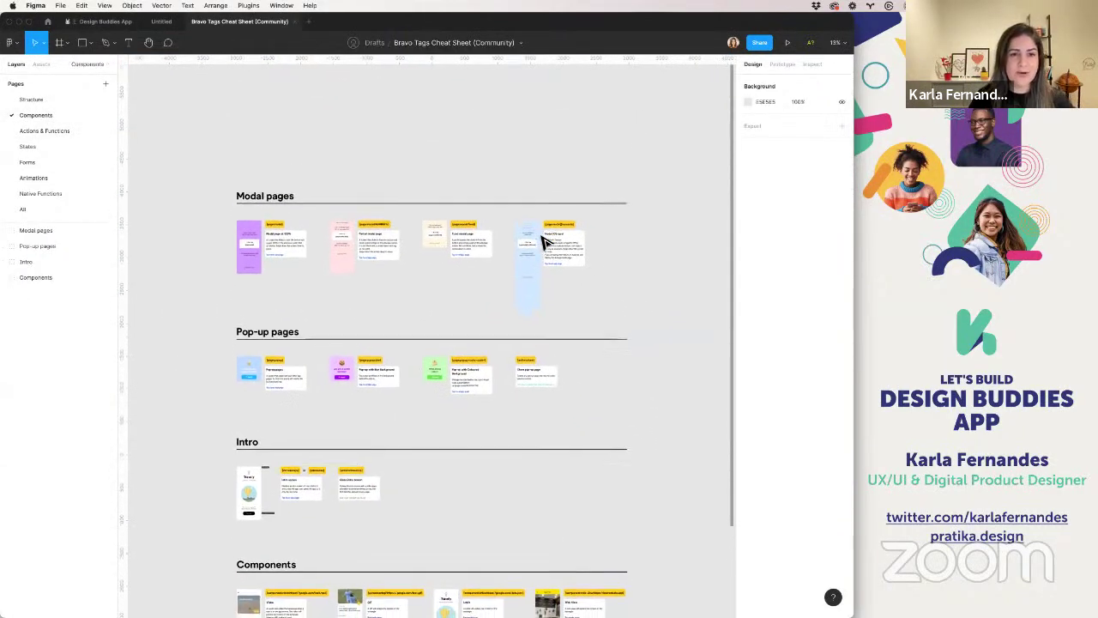
- Switch to Firefox, look up "bravo ma" in a new tab and open the suggested Bravo Tags Master List page
key(super+Tab)
key(super+Tab)
key(super+Tab)
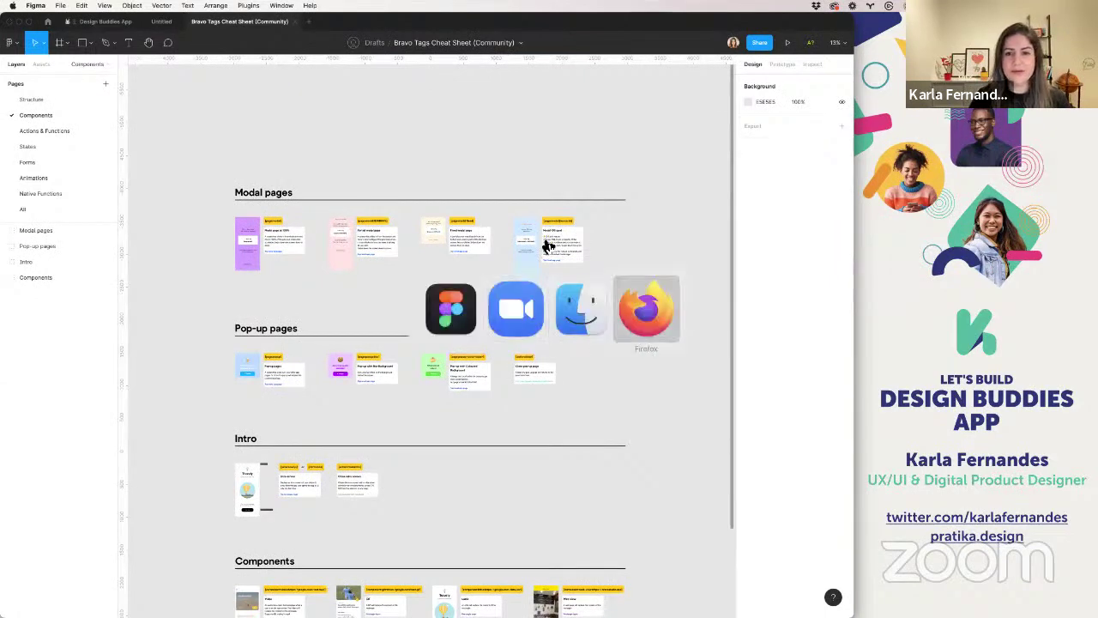
key(super+t)
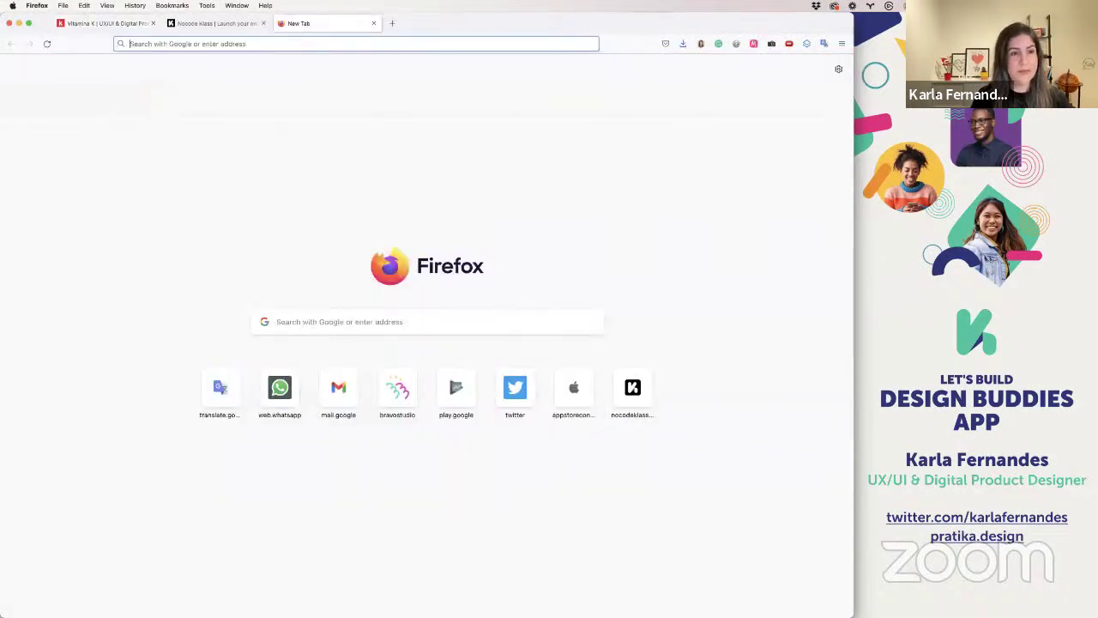
text(bravo ma)
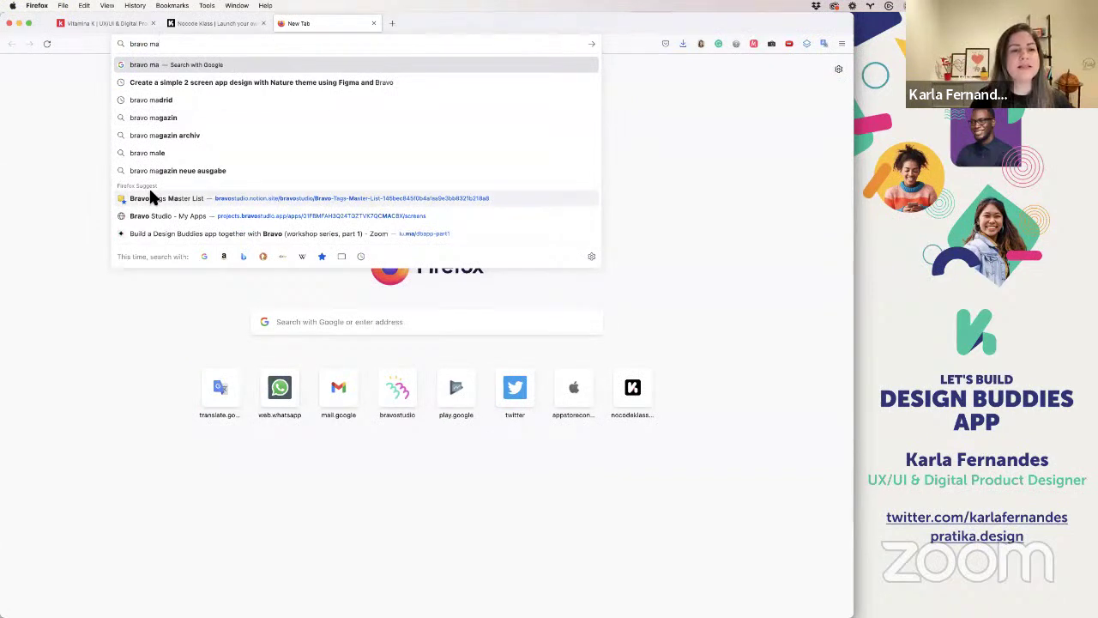
click(149, 192)
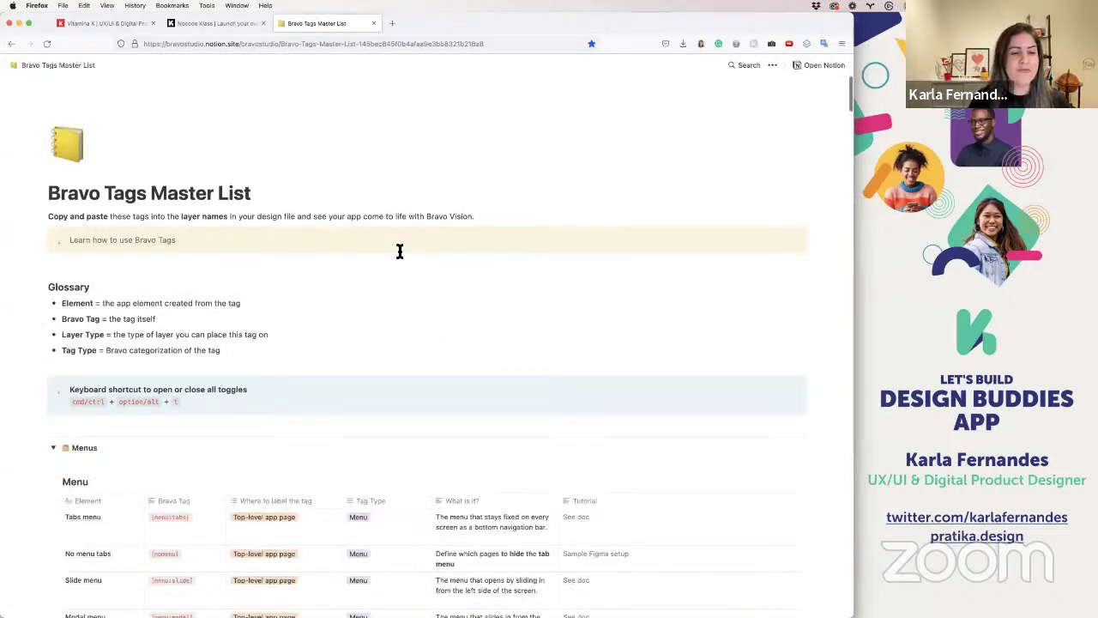
- Look through the Menus and Containers tag tables of the Bravo Tags Master List
scroll(399, 248, down, 3)
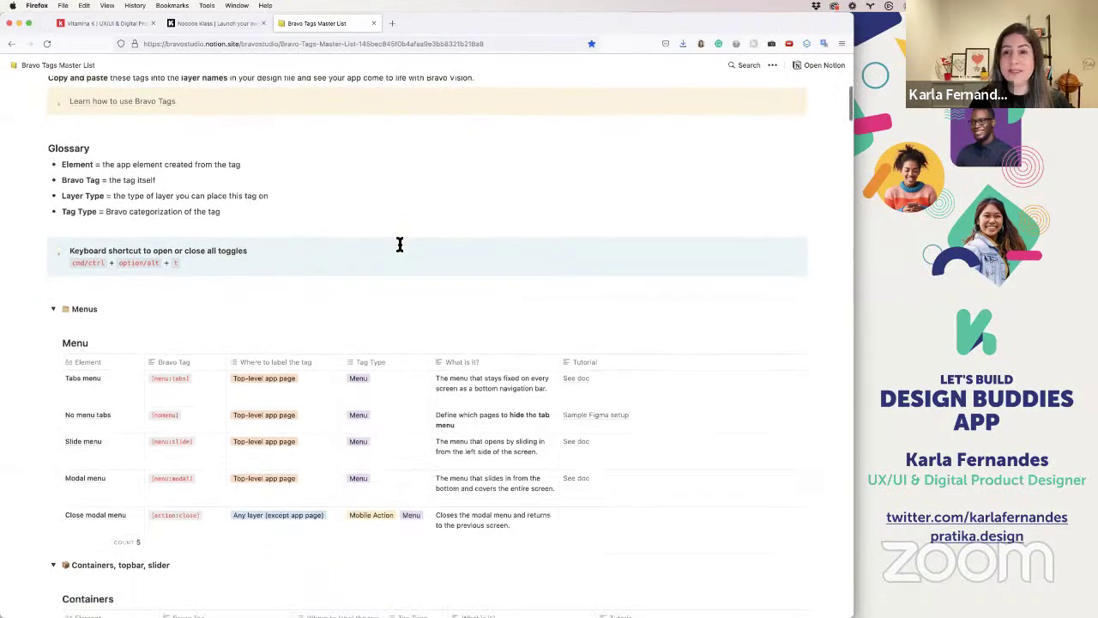
scroll(399, 246, down, 4)
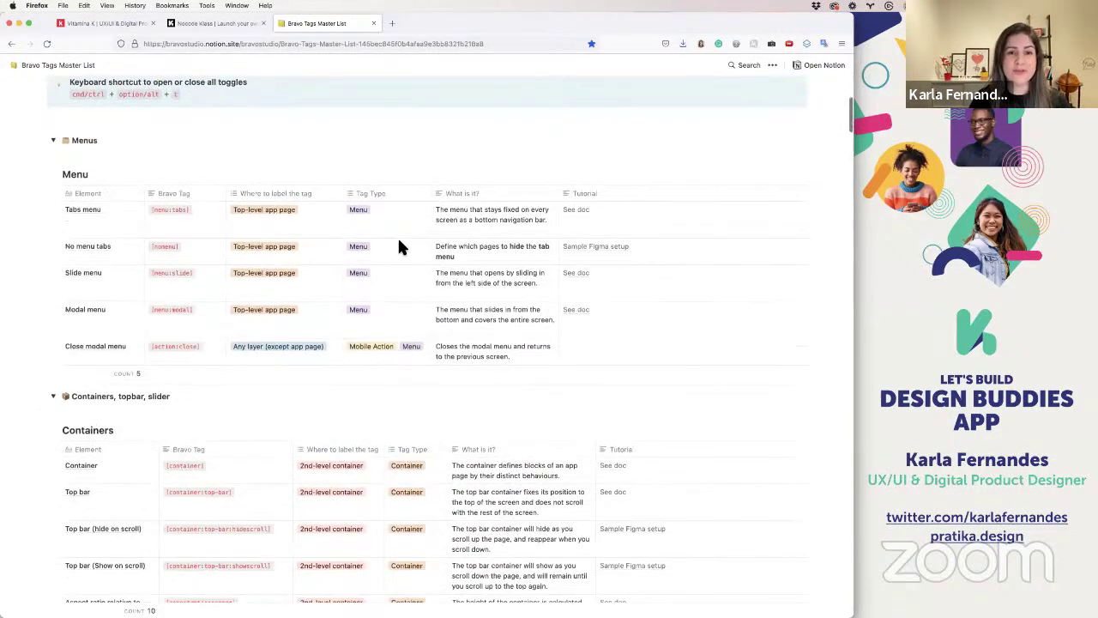
scroll(399, 247, down, 6)
scroll(399, 247, up, 6)
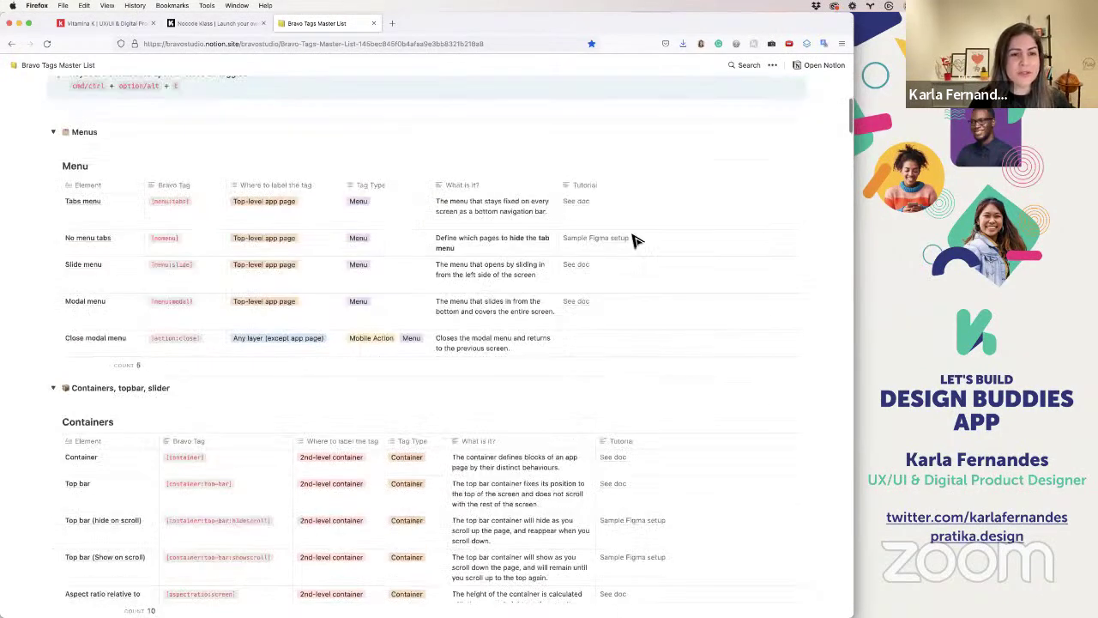
- Return to the Design Buddies App file in Figma and try to run the Bravo Studio Tag Manager plugin with no layer selected
key(super+Tab)
click(110, 23)
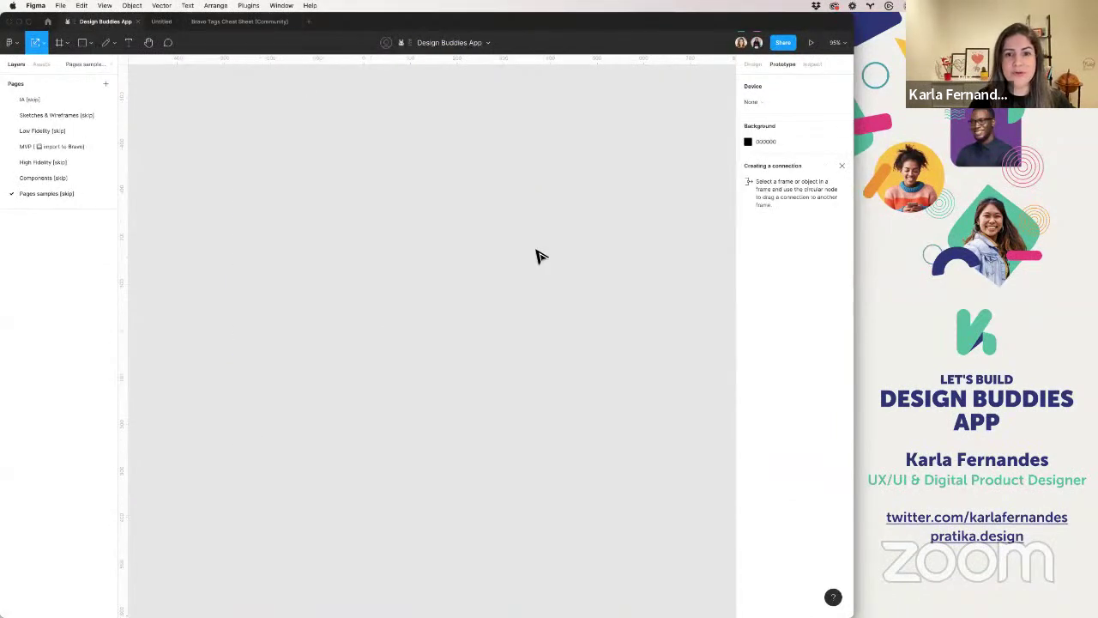
right_click(536, 250)
mouse_move(565, 314)
mouse_move(743, 151)
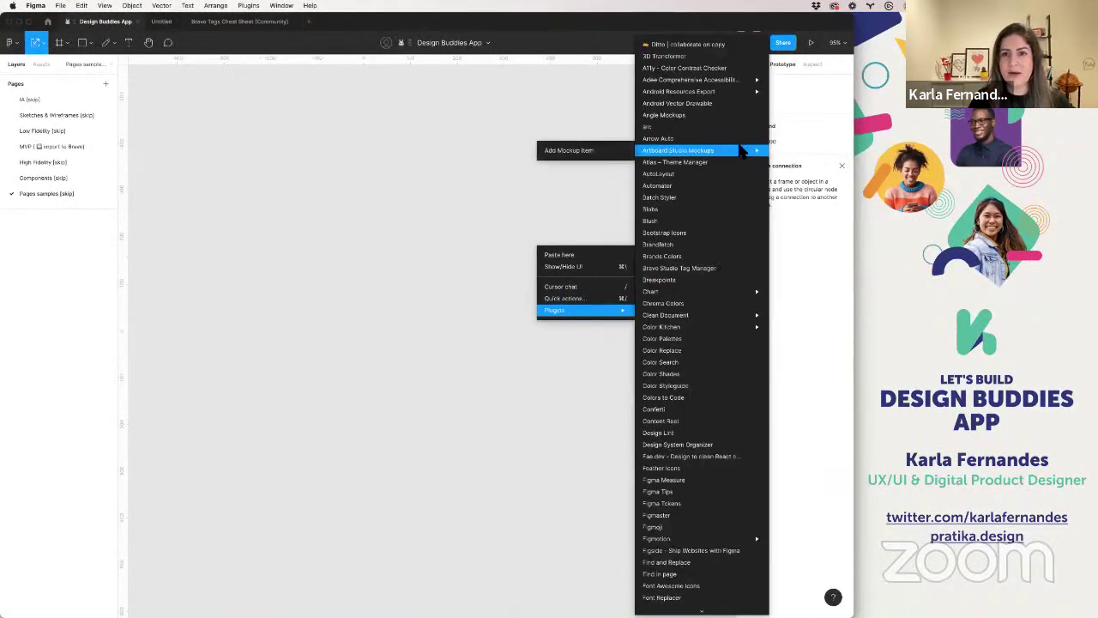
click(733, 267)
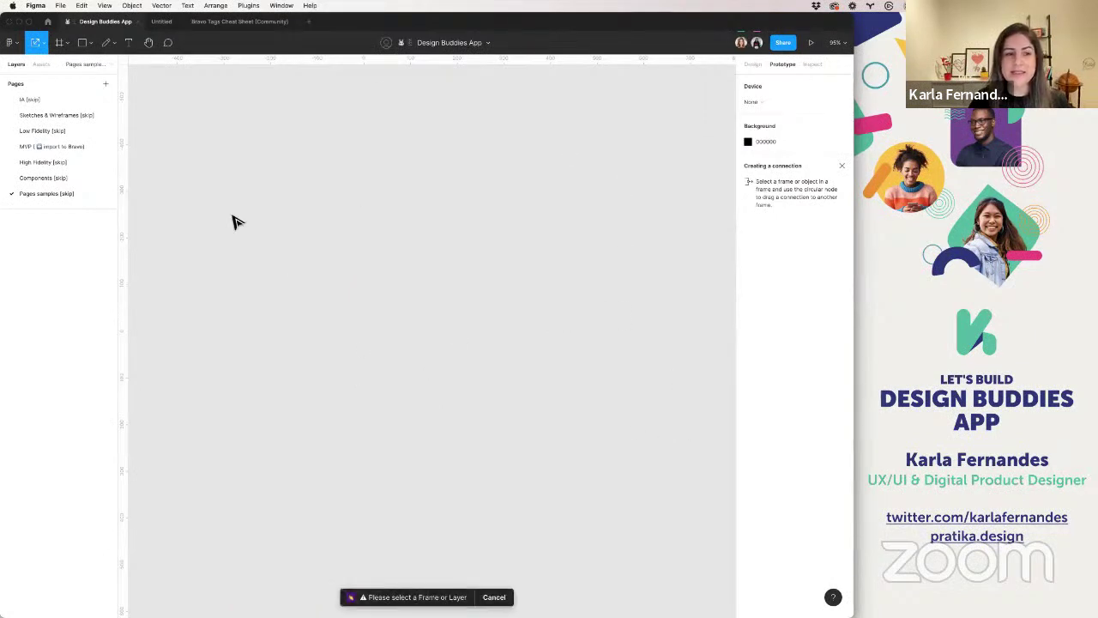
- Open the MVP page and run the Bravo Studio Tag Manager plugin on the Icon frame
click(81, 148)
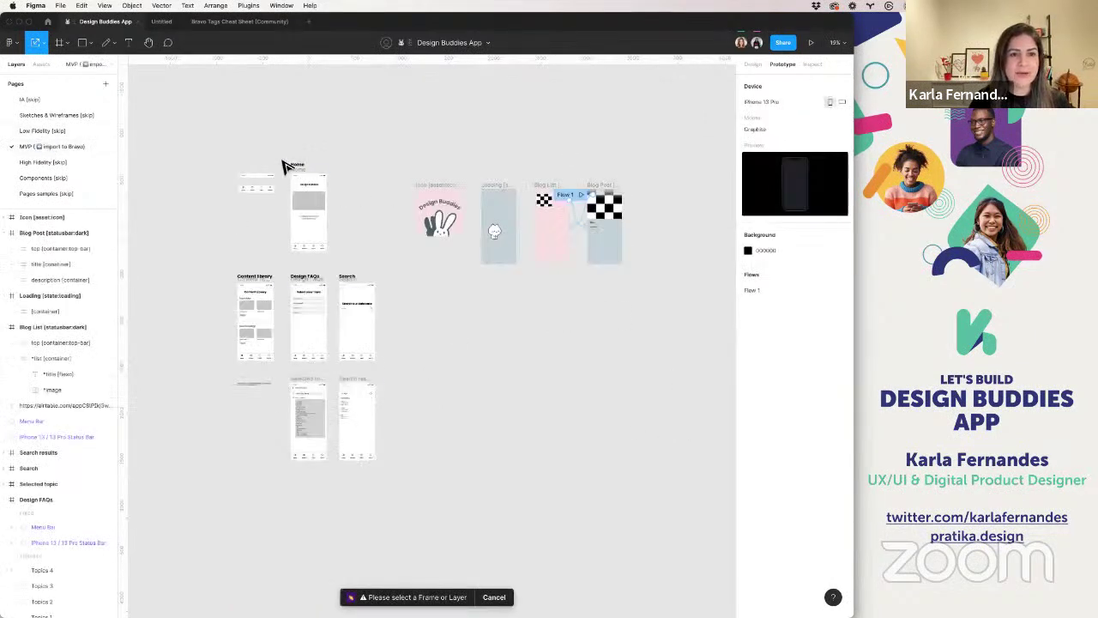
click(429, 187)
right_click(431, 187)
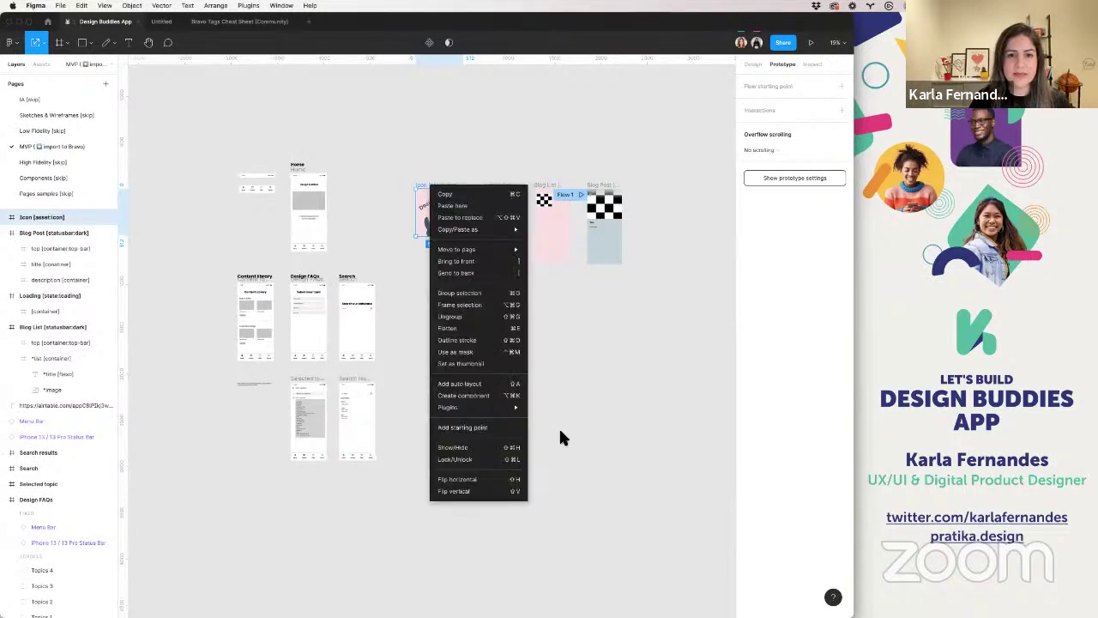
mouse_move(500, 409)
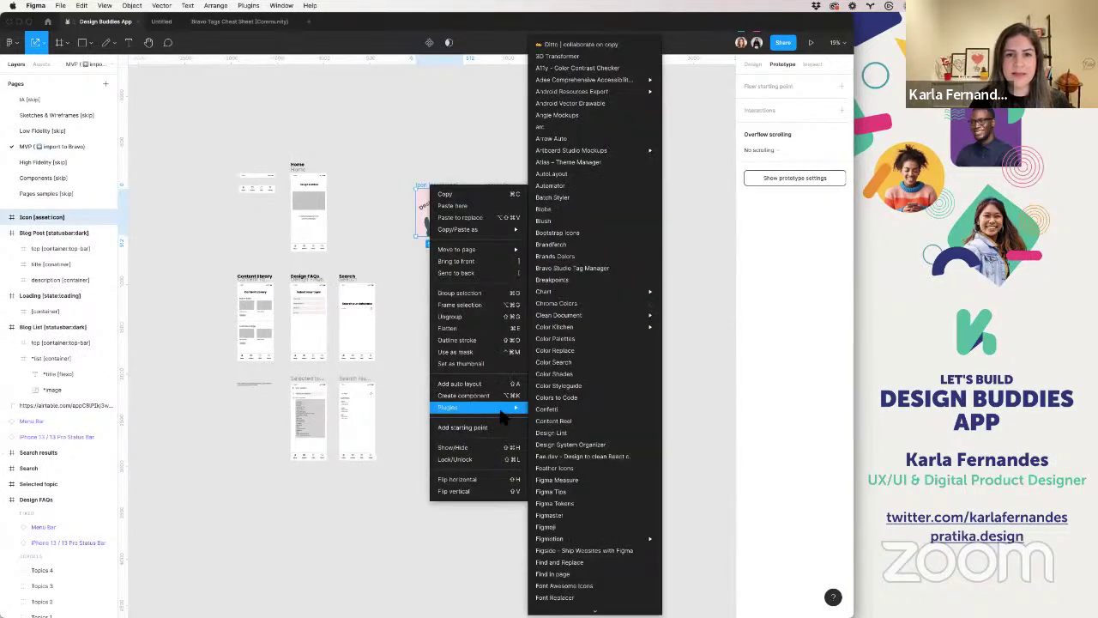
click(581, 269)
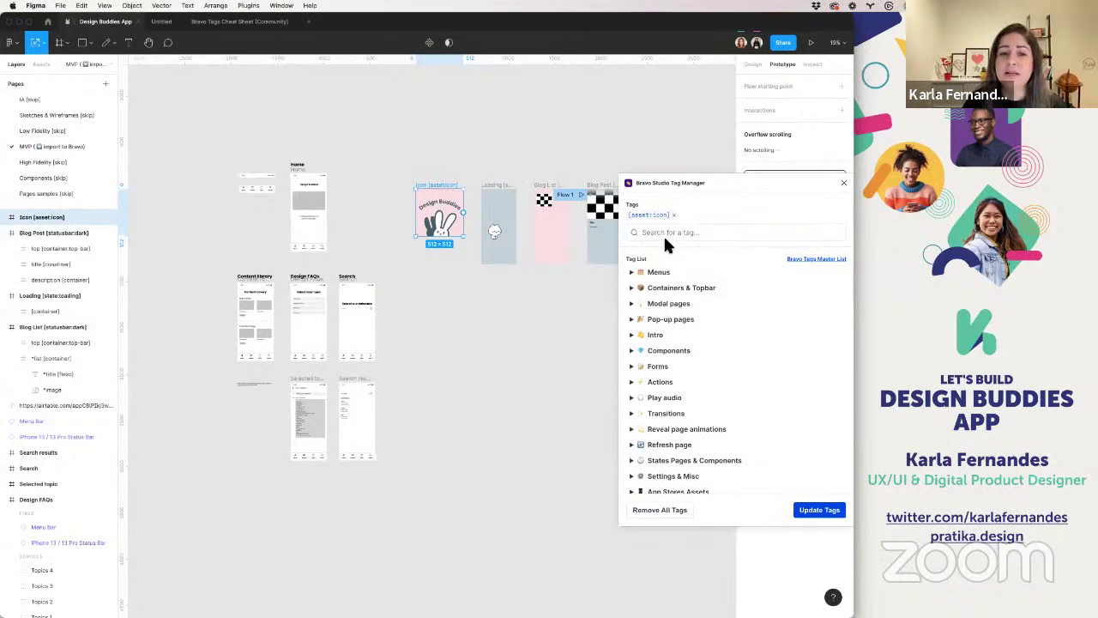
- Look through the plugin's Menus and Containers & Topbar tag categories, collapsing each one again
click(633, 273)
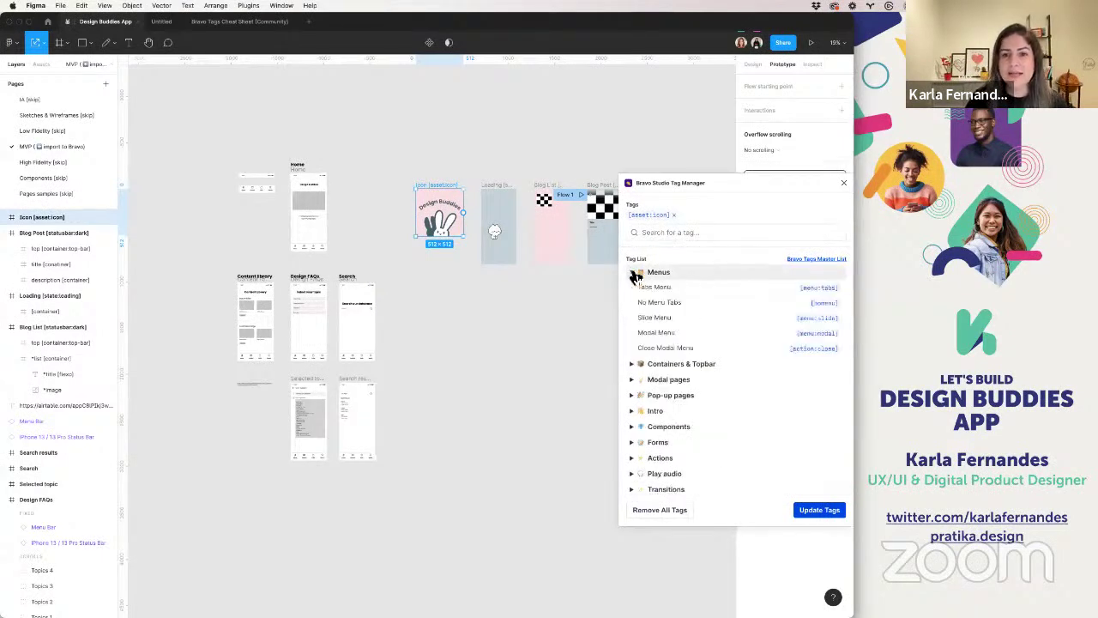
click(634, 274)
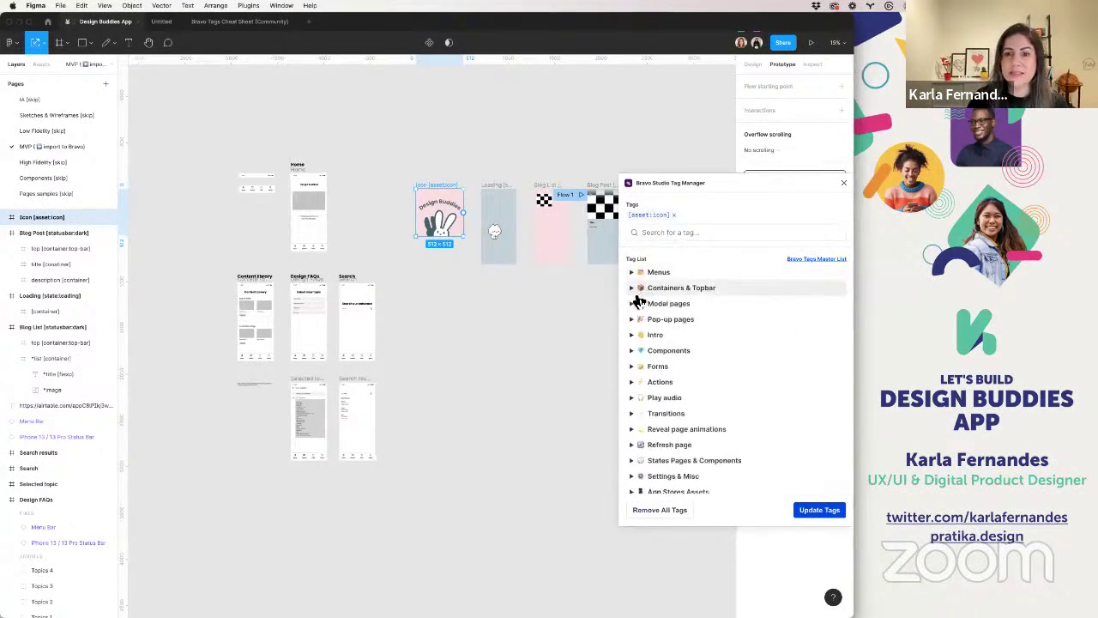
click(633, 289)
click(633, 289)
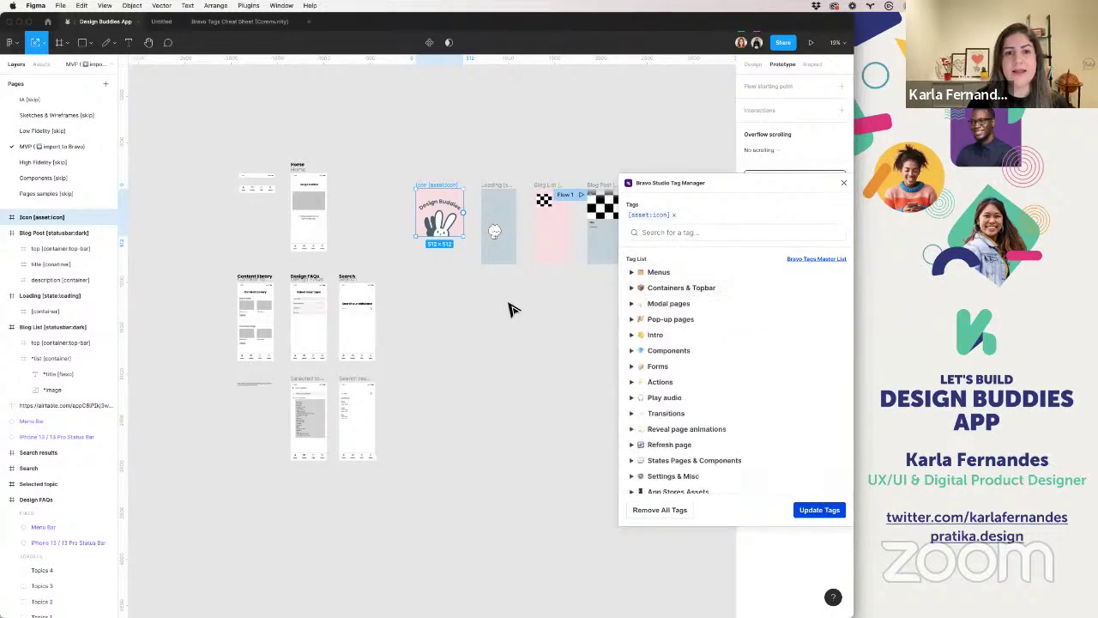
- Examine the Icon frame up close and select the Loading frame to check its Bravo tag
scroll(510, 334, down, 3)
scroll(509, 335, up, 3)
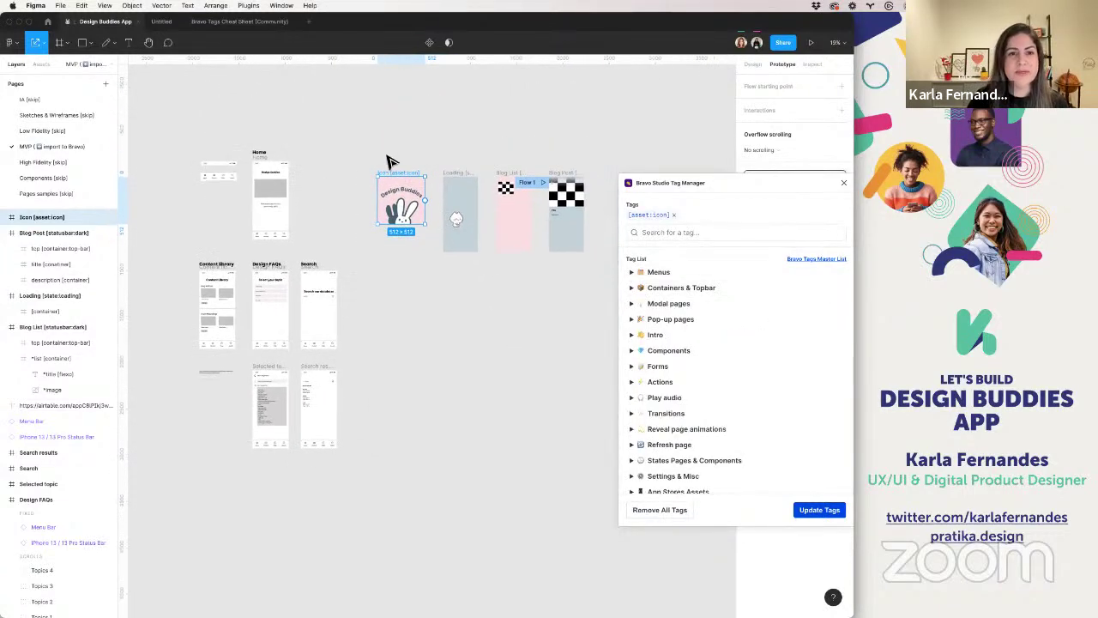
scroll(392, 162, up, 5)
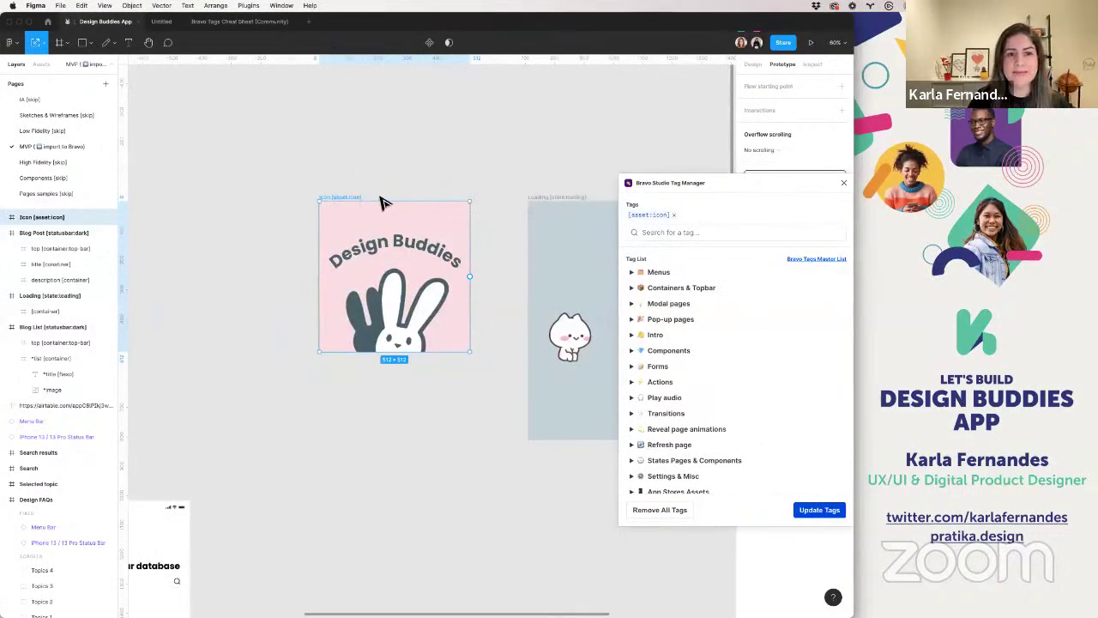
scroll(383, 204, right, 3)
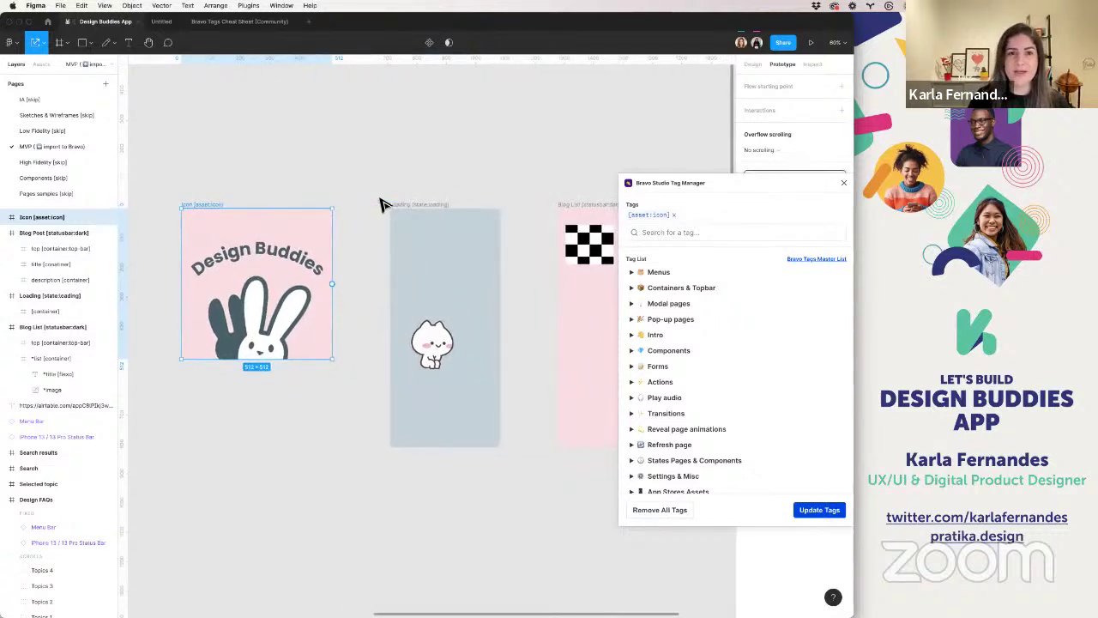
scroll(436, 211, right, 2)
click(436, 211)
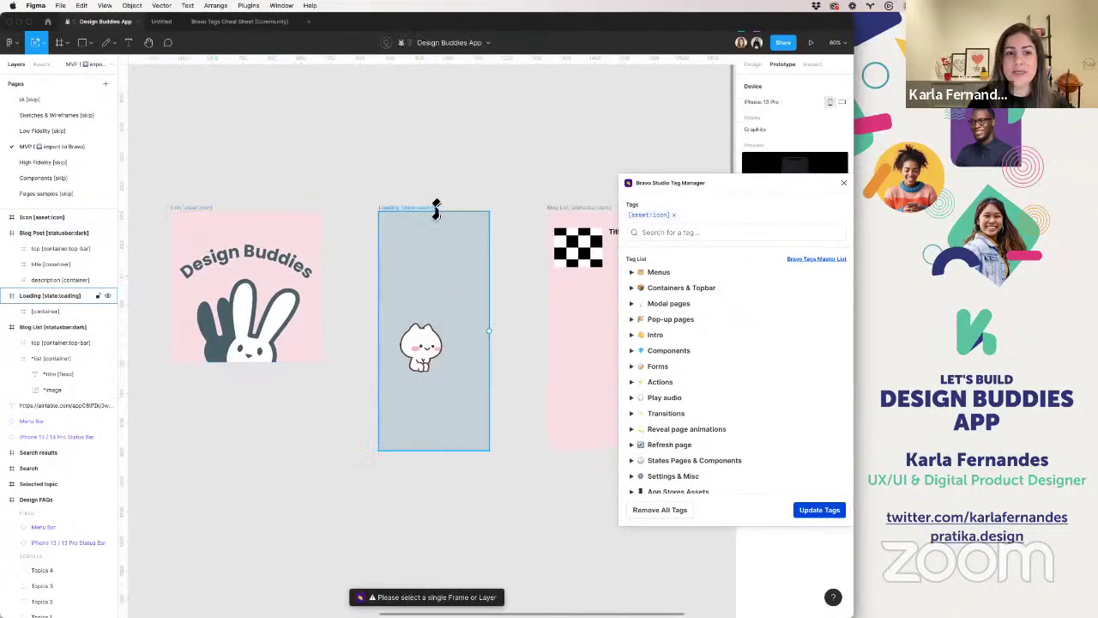
scroll(434, 212, right, 1)
scroll(435, 211, right, 1)
scroll(435, 212, down, 1)
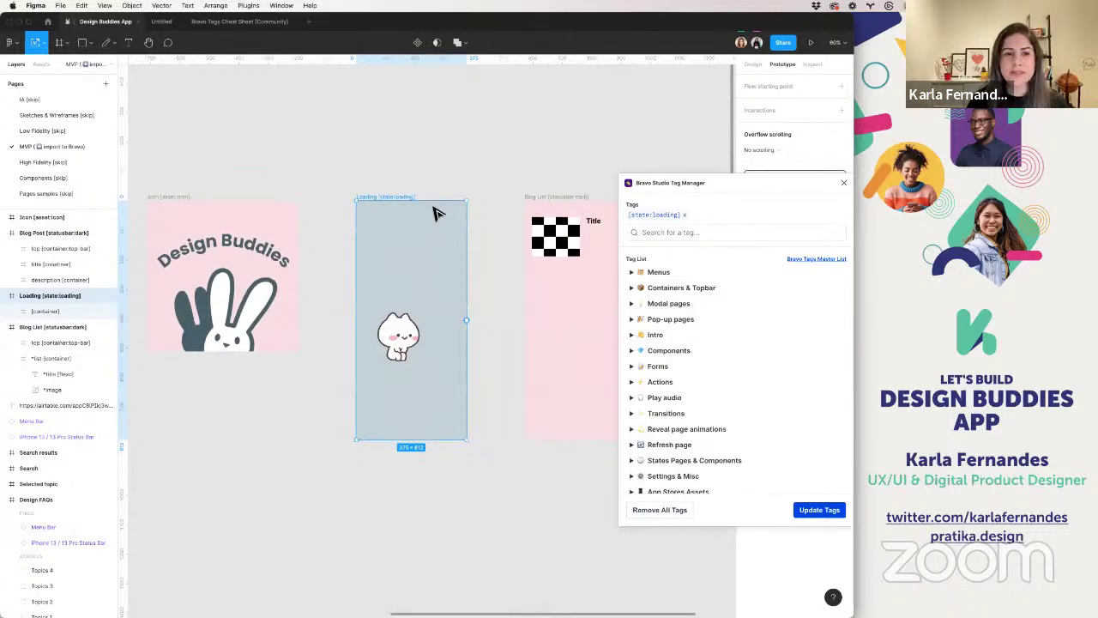
- Select the Blog List frame to check its status bar tag and compare it with the status bar beside the Home screen
scroll(435, 212, right, 5)
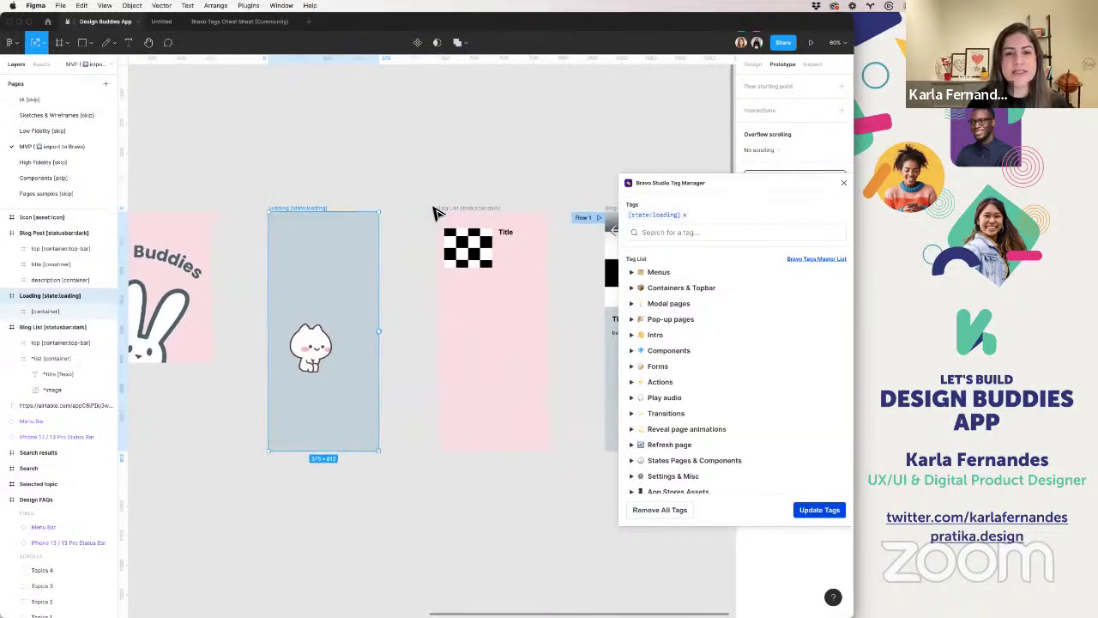
click(447, 199)
click(447, 206)
scroll(416, 206, up, 5)
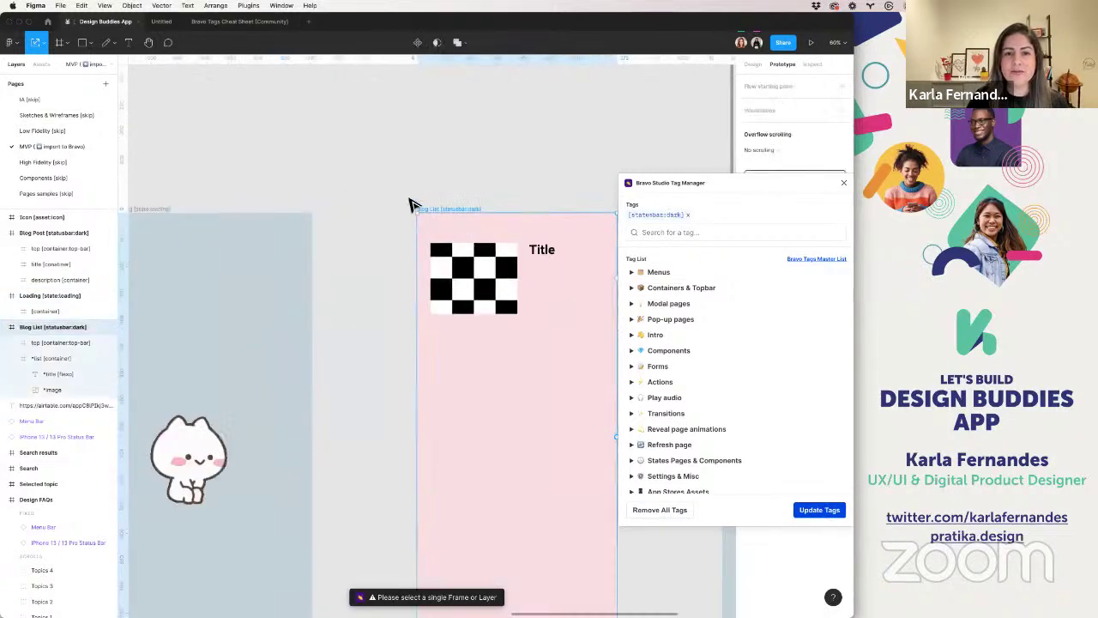
scroll(393, 220, down, 10)
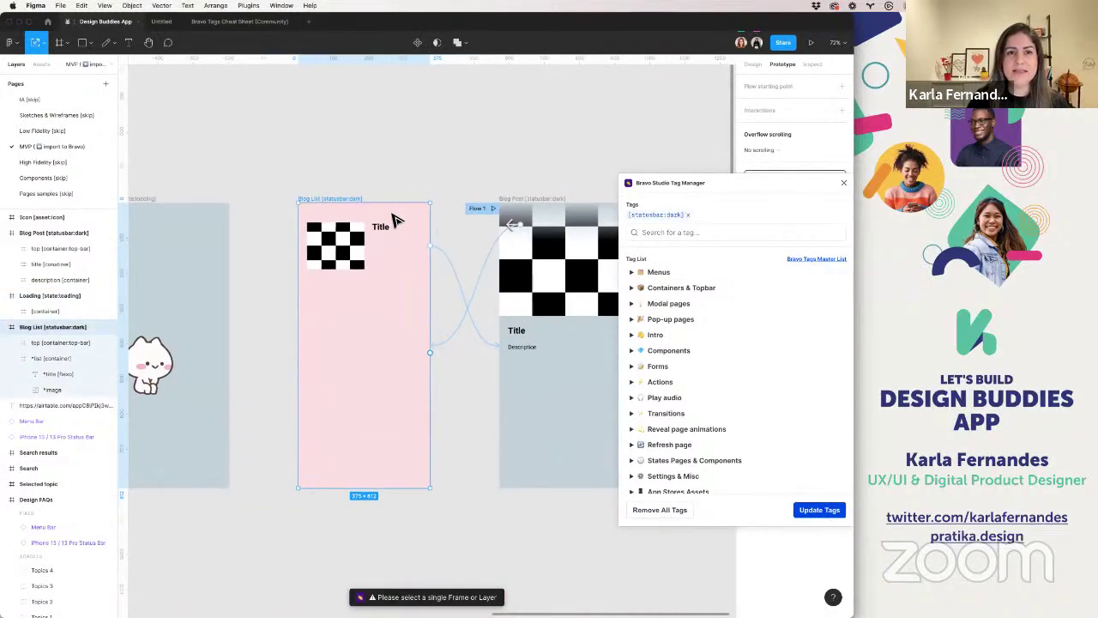
scroll(229, 189, left, 4)
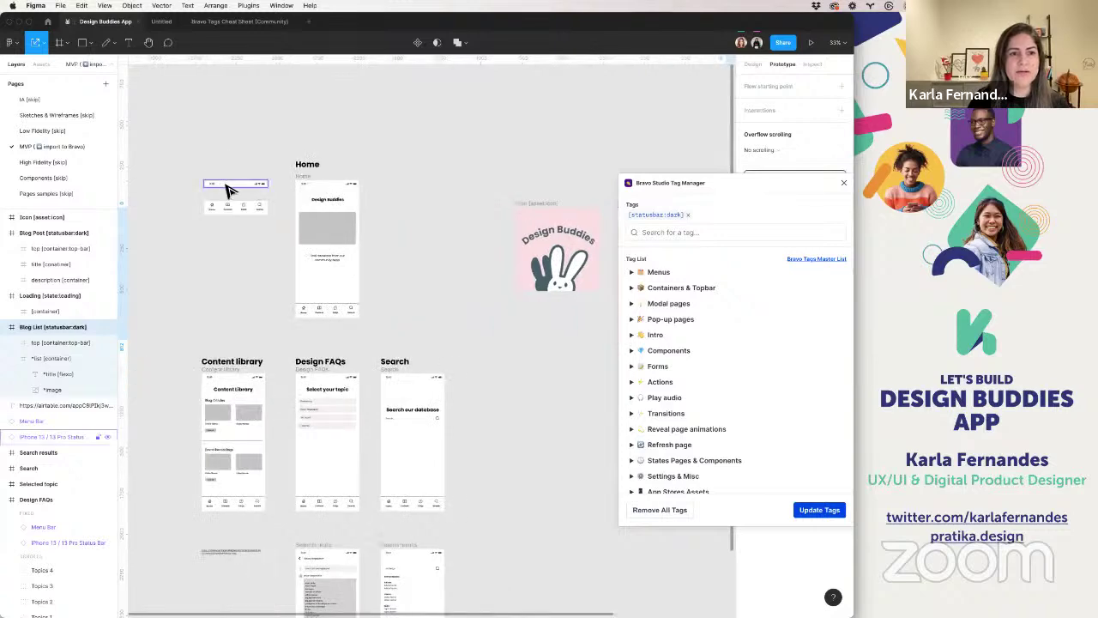
scroll(228, 189, up, 5)
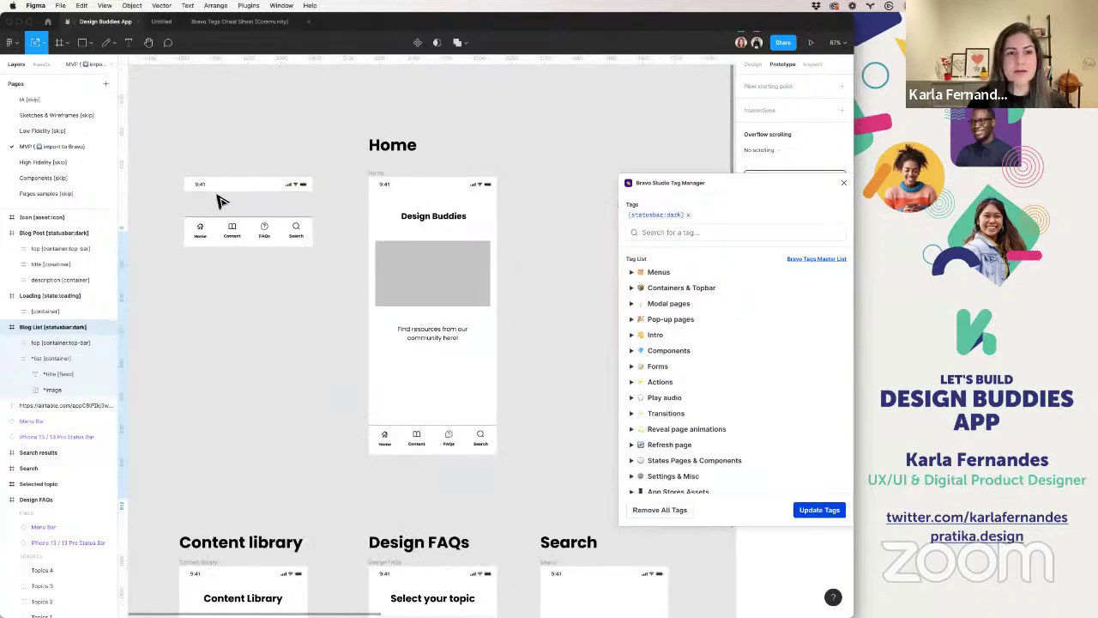
scroll(371, 200, right, 15)
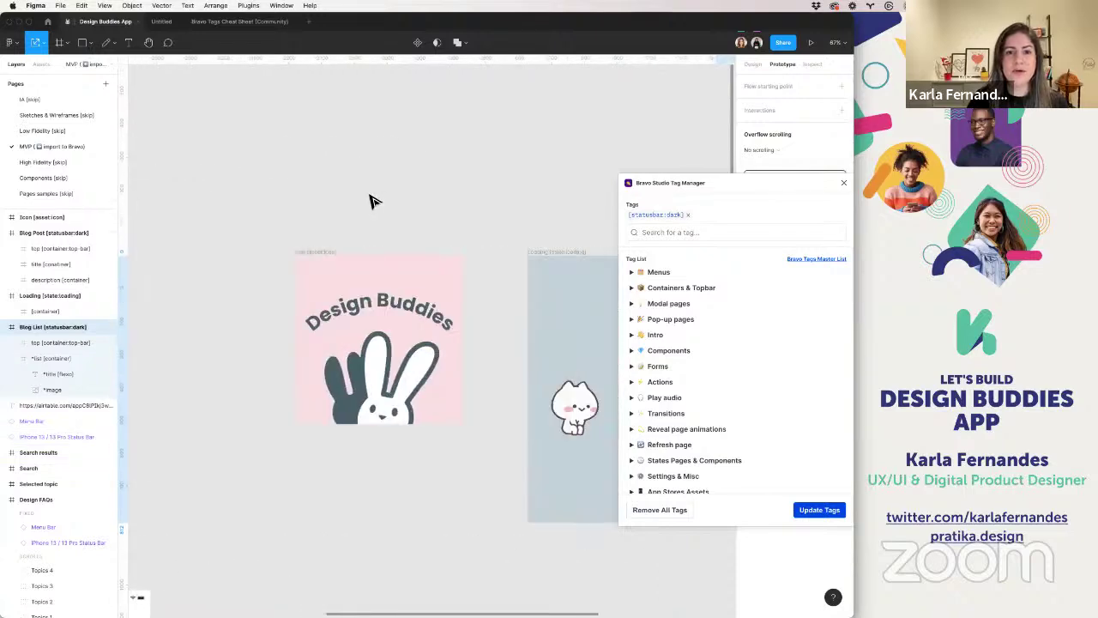
scroll(371, 200, left, 5)
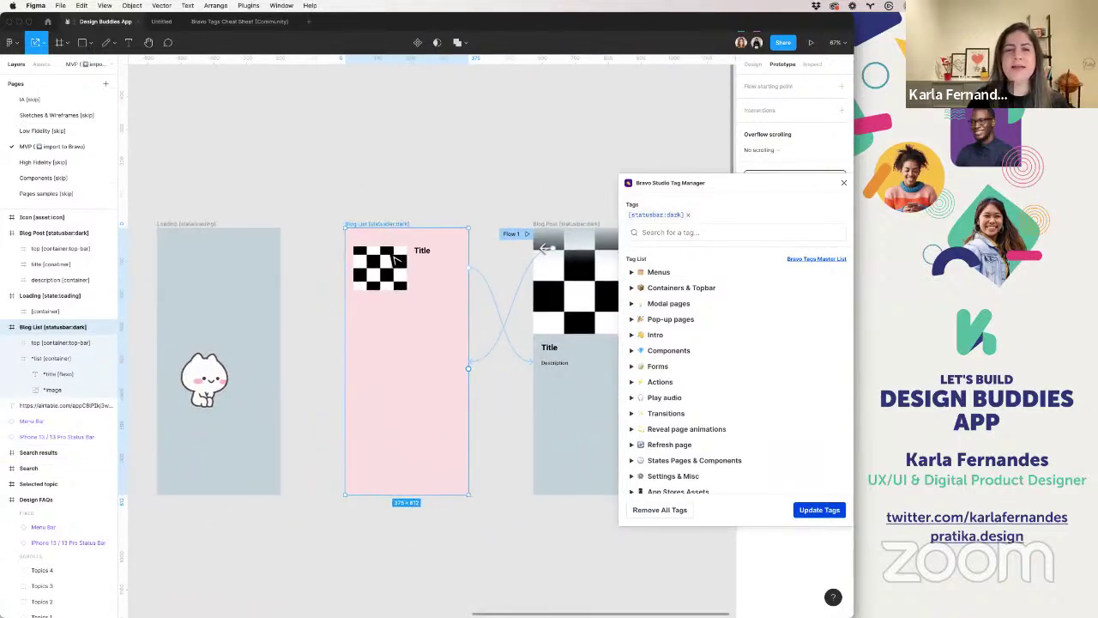
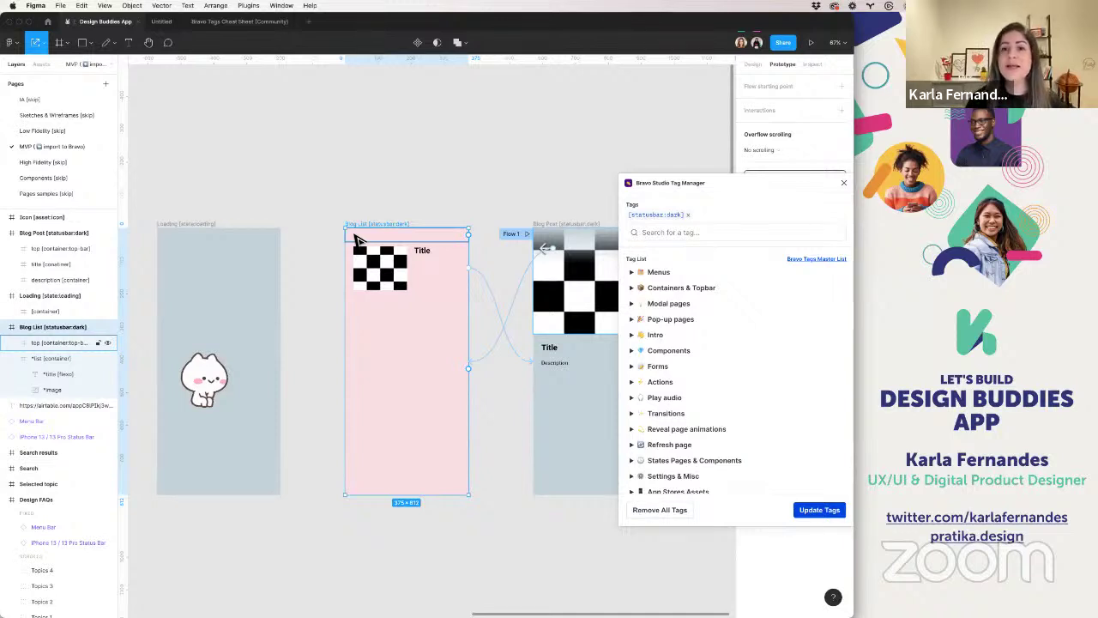
- Inspect the tags on the Blog List's list container, the Blog Post frame and the Blog Post's top bar container
click(404, 272)
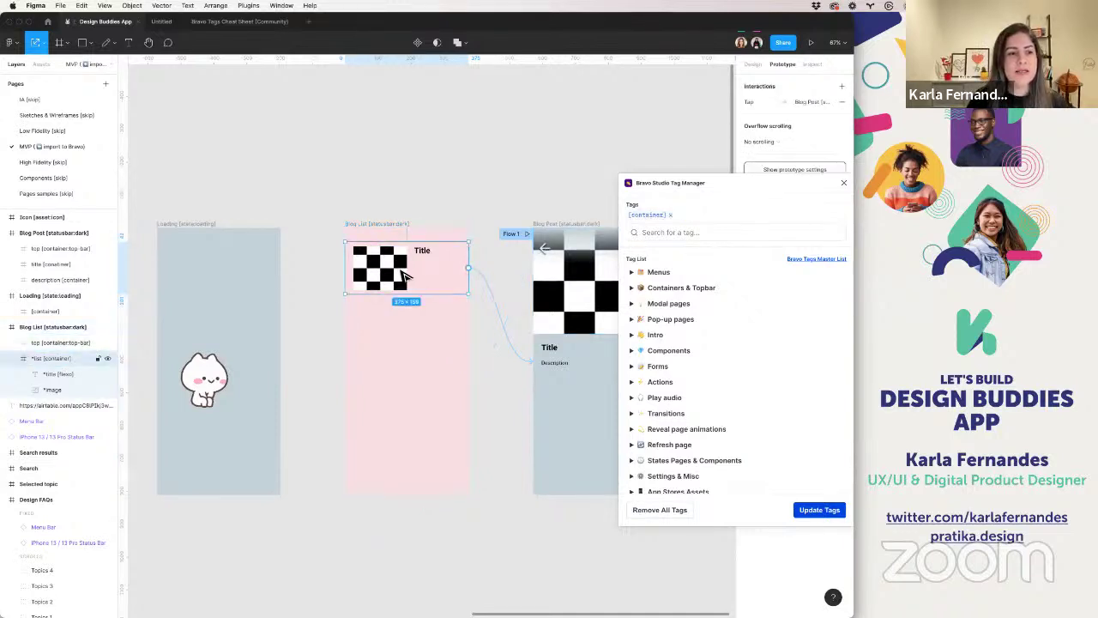
scroll(403, 273, right, 2)
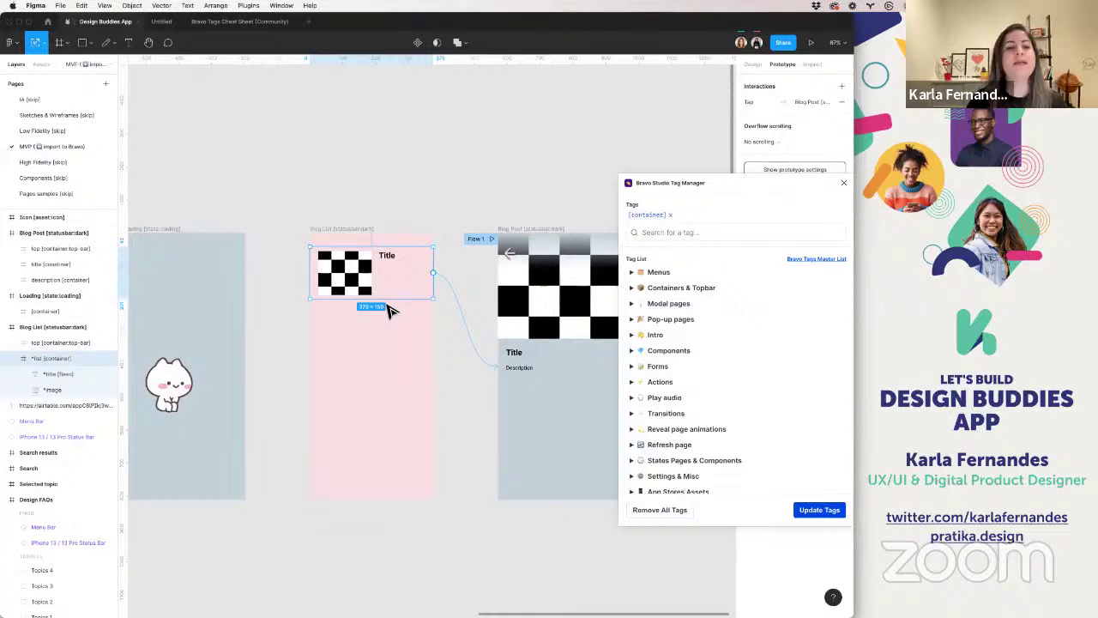
scroll(388, 310, right, 3)
click(463, 233)
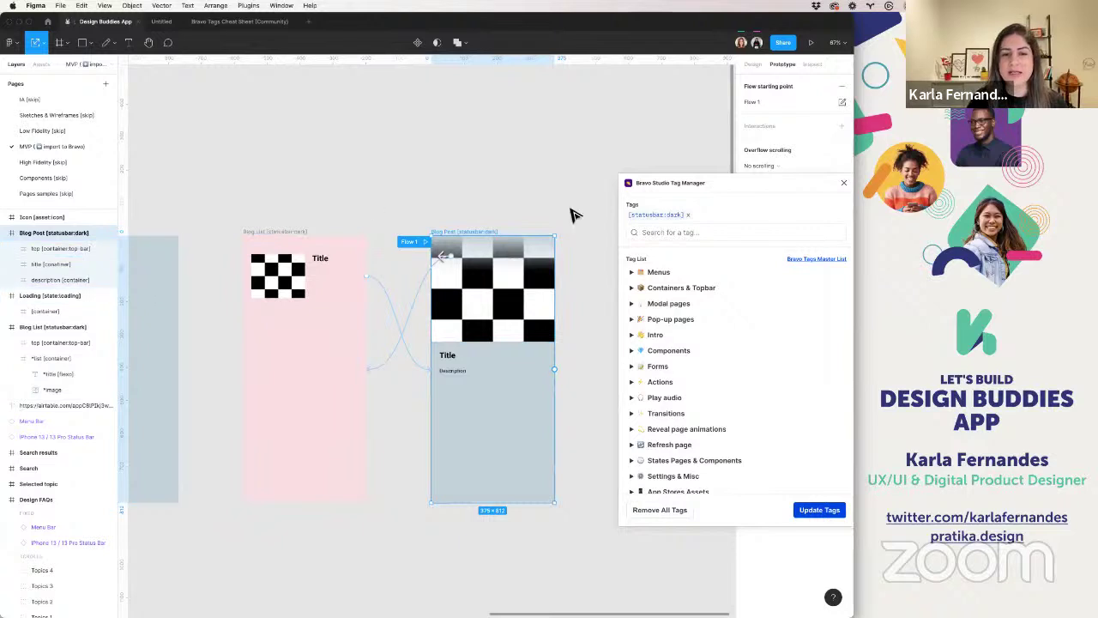
click(505, 295)
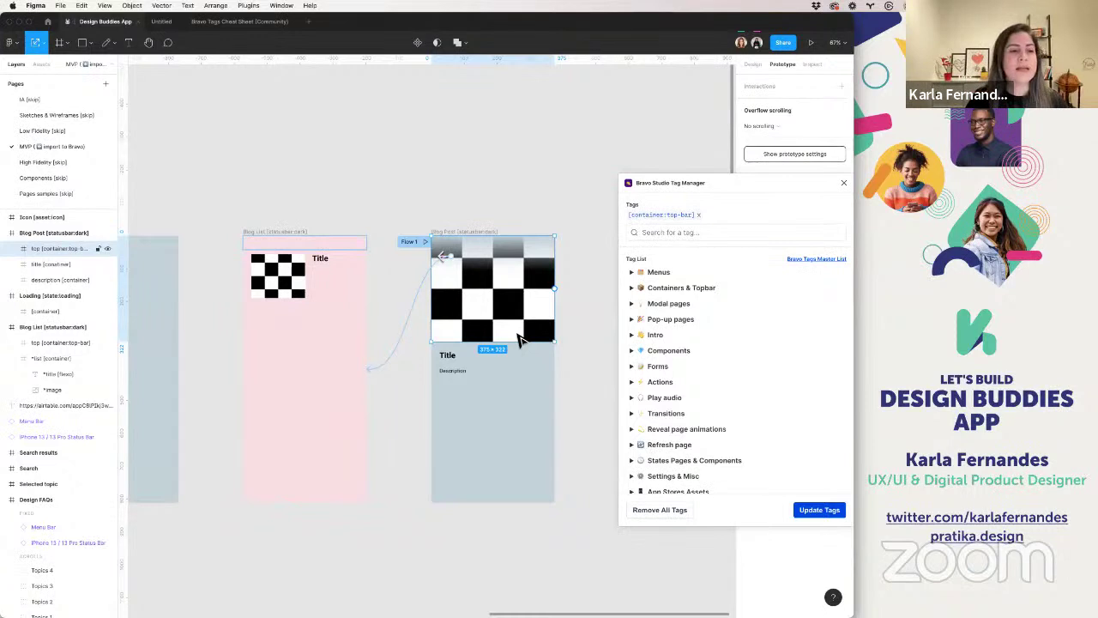
- Correct the misspelled tag in the Blog Post's title layer name so it reads title [container]
click(91, 263)
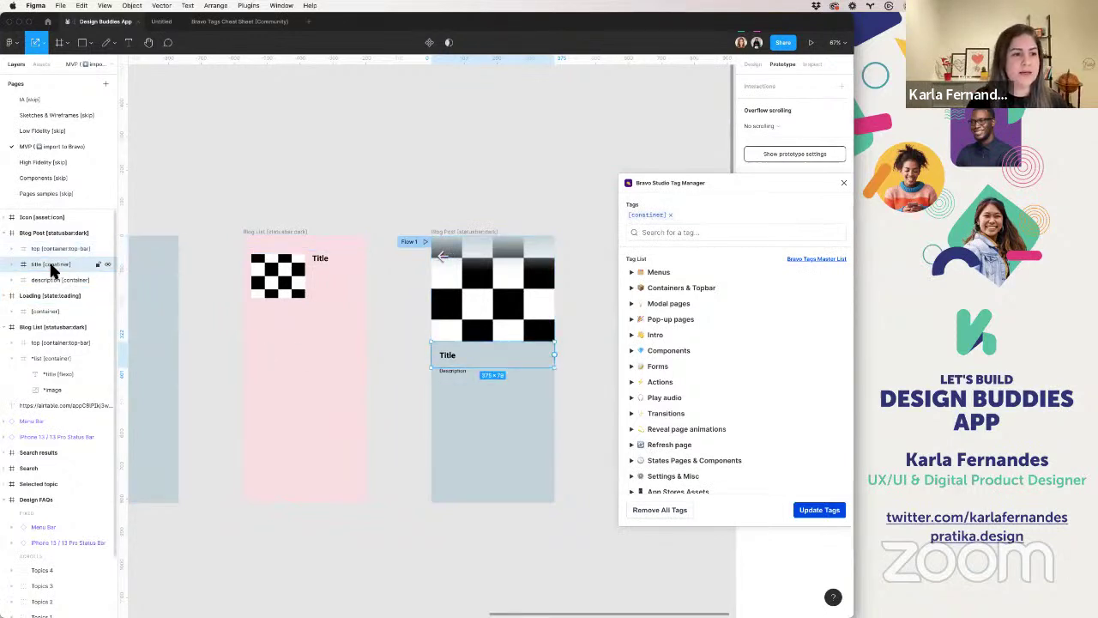
double_click(50, 264)
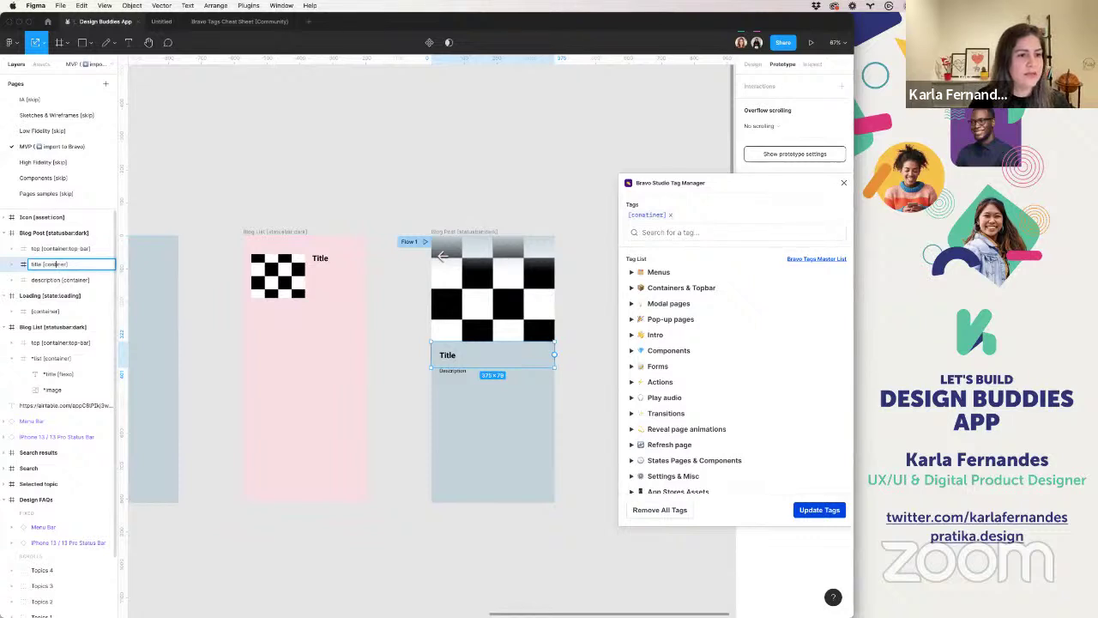
key(Return)
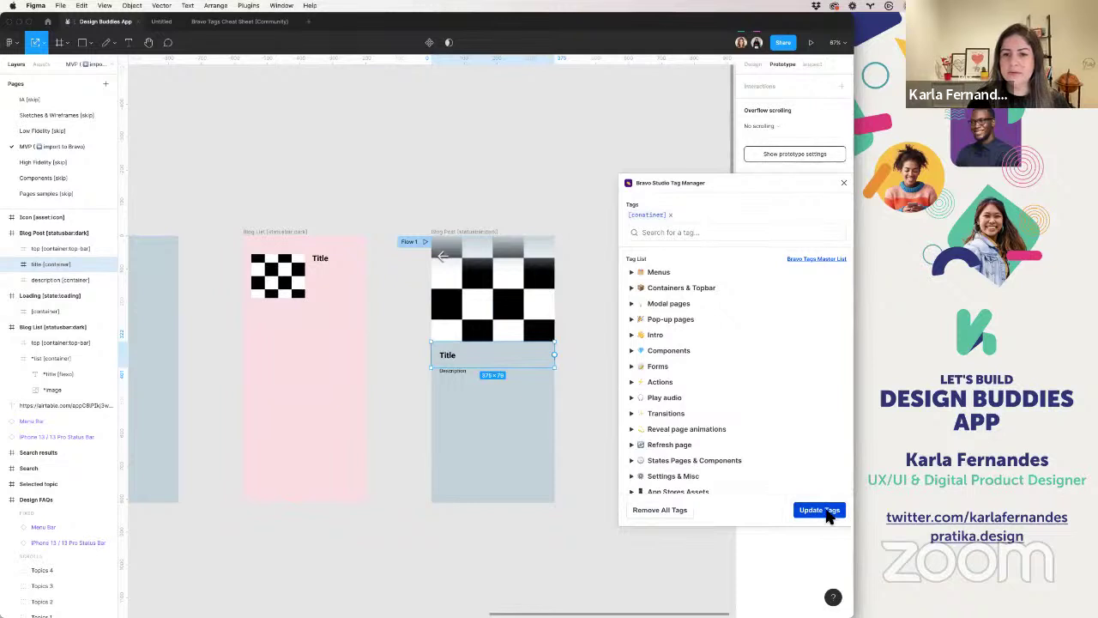
- Replace the title layer's misspelled tag in the Tag Manager with the Container tag [container] and update the layer's tags
click(631, 272)
click(632, 364)
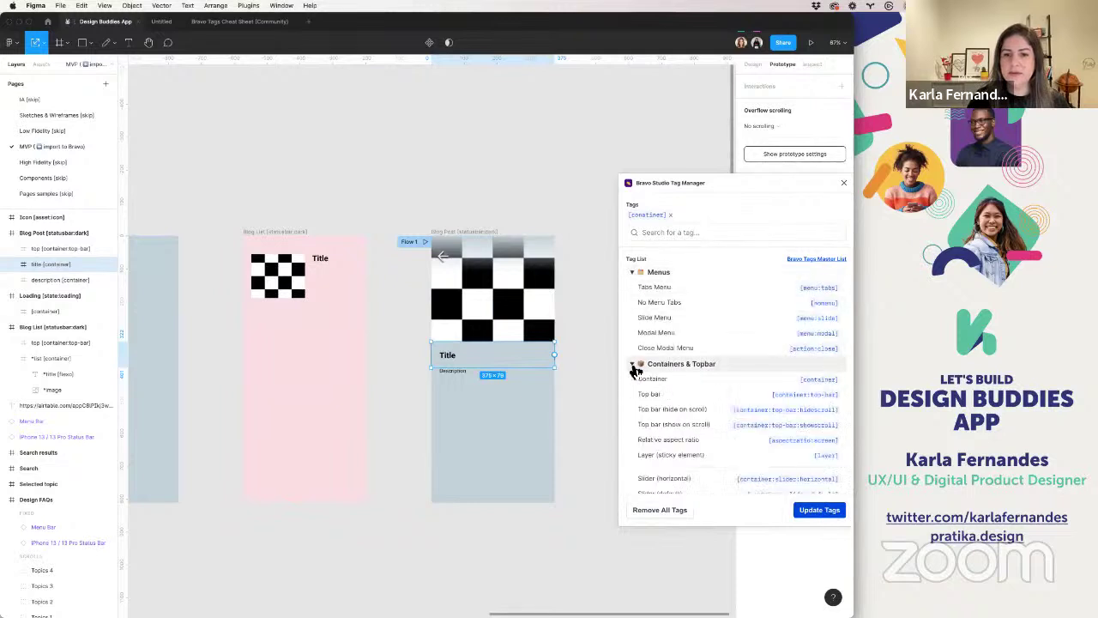
click(705, 378)
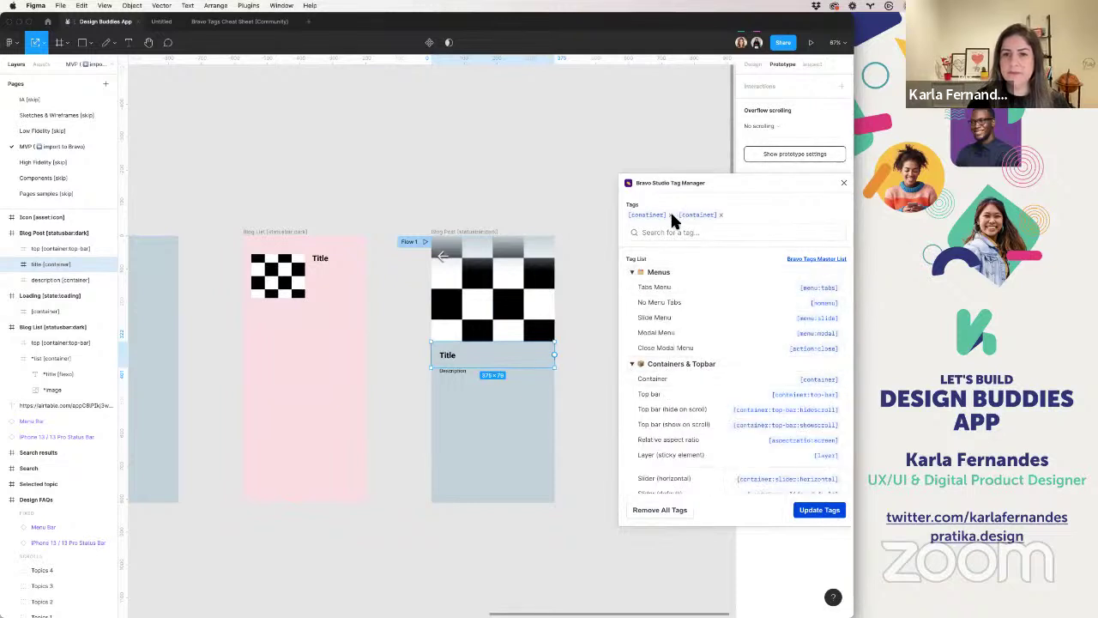
click(839, 509)
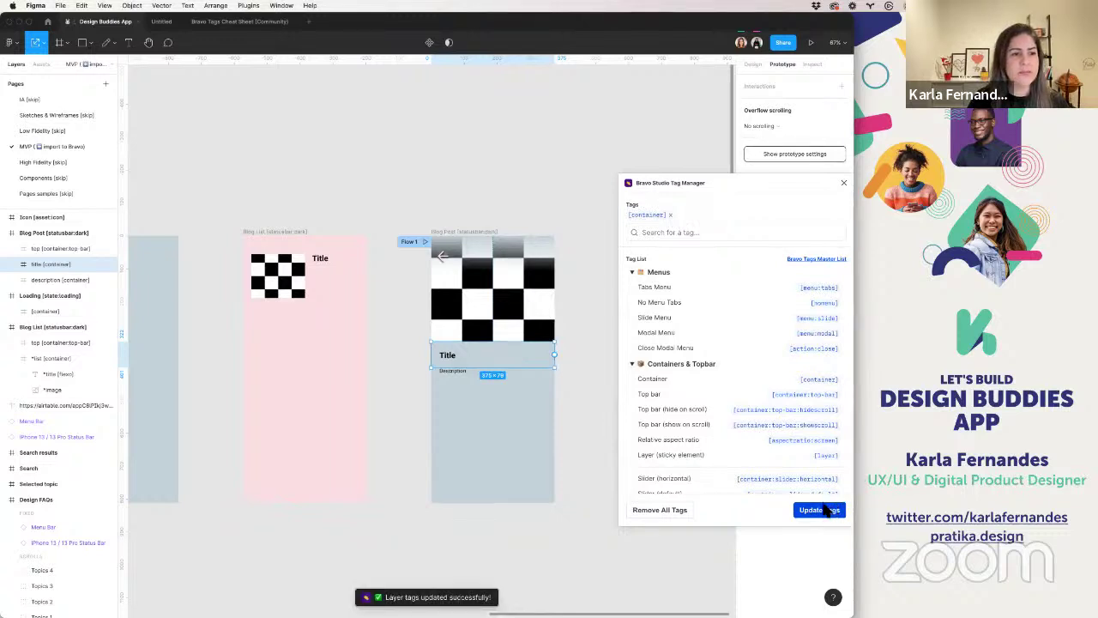
- Expand the Blog Post's description and title containers and select the title text to check its tag
click(484, 375)
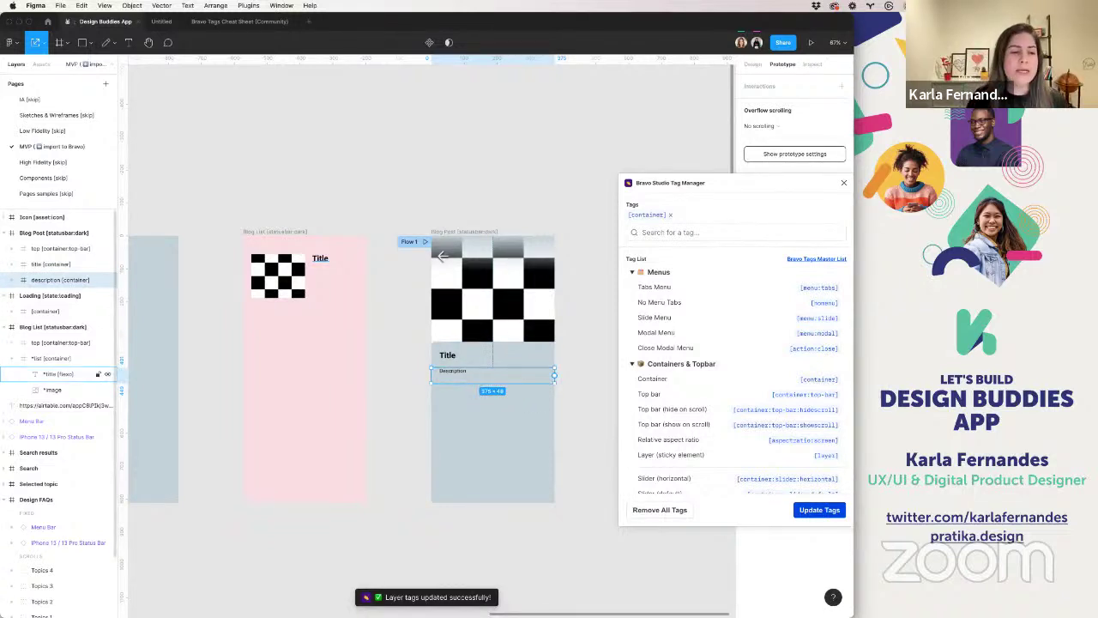
click(14, 281)
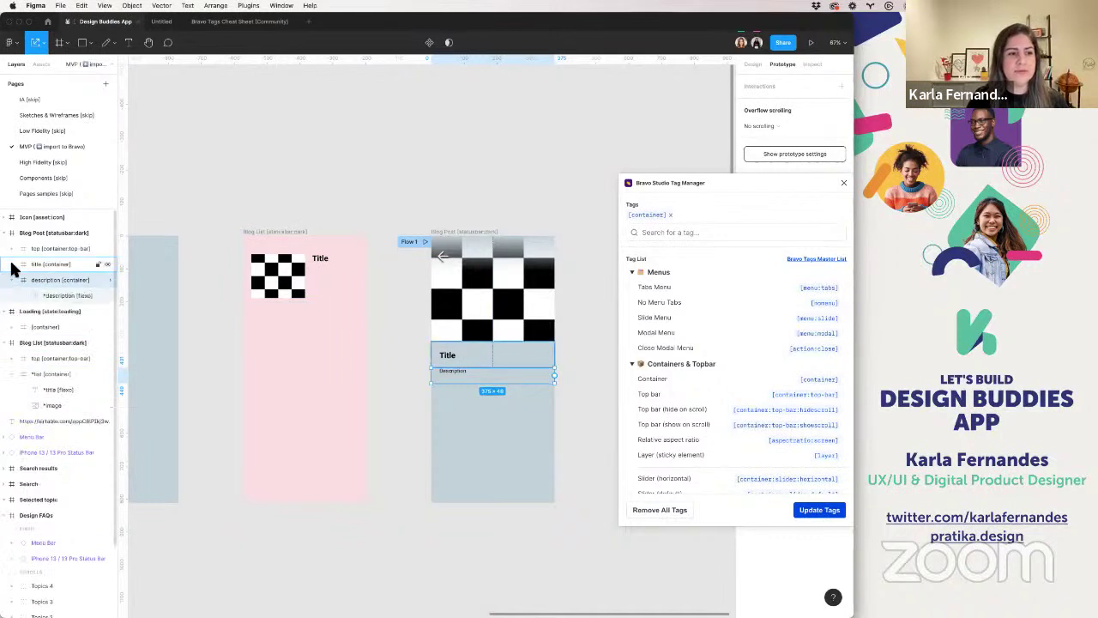
click(12, 264)
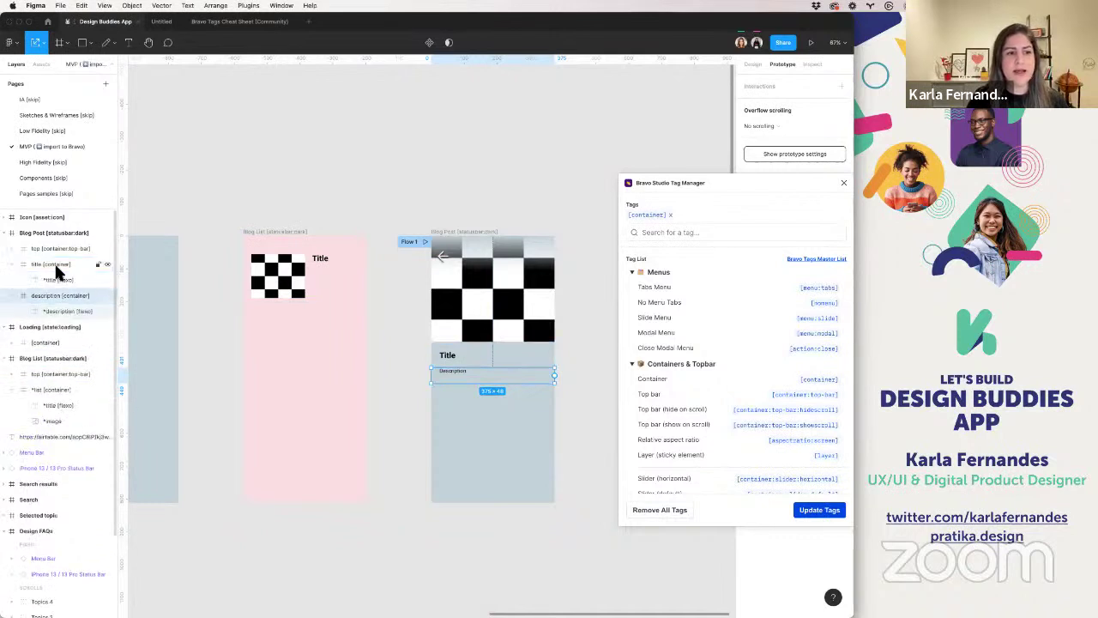
double_click(459, 363)
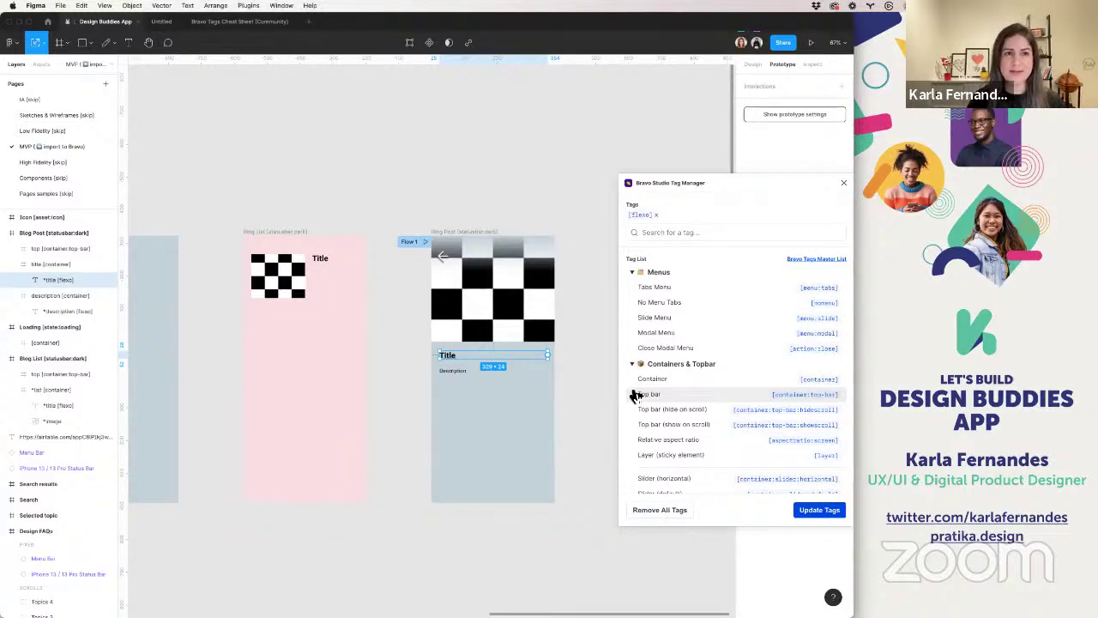
scroll(308, 407, down, 5)
scroll(308, 407, left, 5)
scroll(308, 407, down, 2)
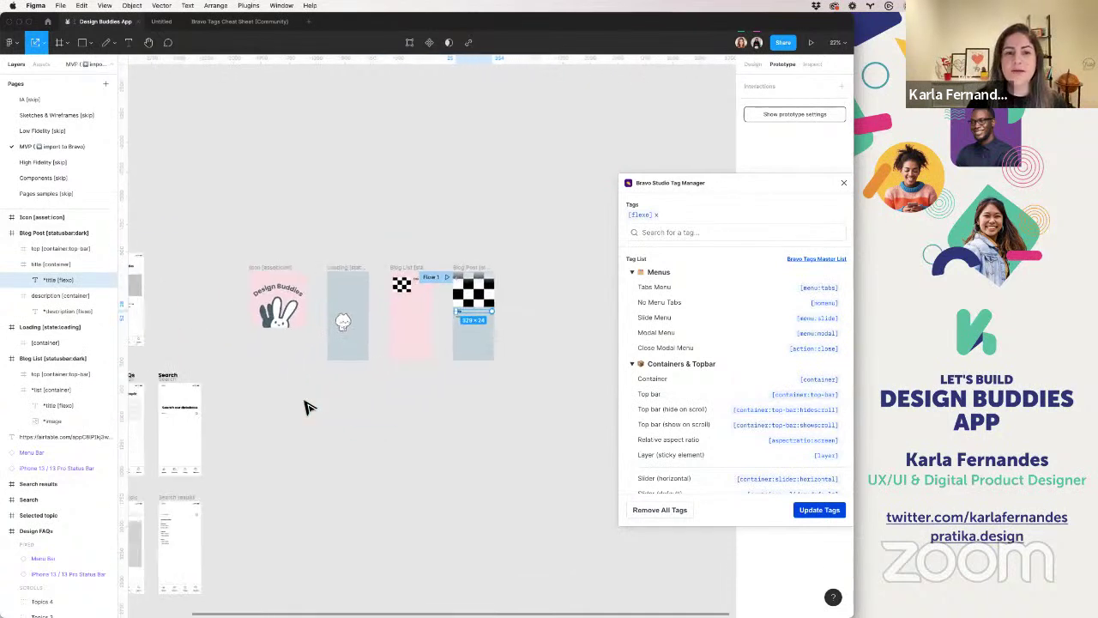
- Close the Bravo Studio Tag Manager and look over the wireframe screens beside the tagged sample frames
click(845, 182)
scroll(448, 380, left, 5)
scroll(448, 380, down, 4)
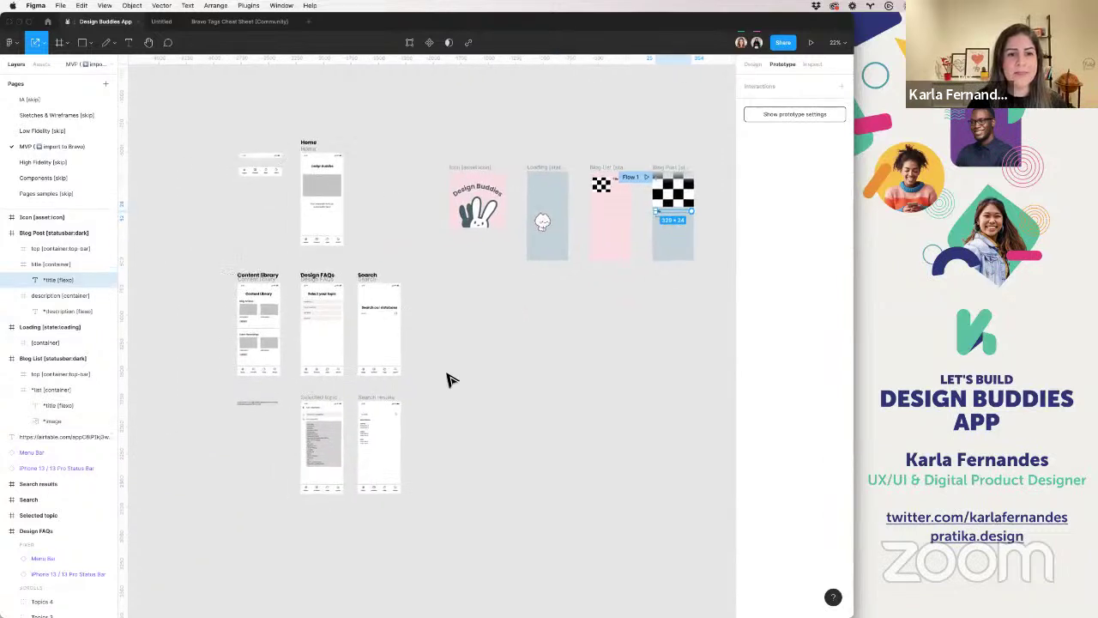
scroll(412, 325, right, 5)
scroll(412, 325, up, 3)
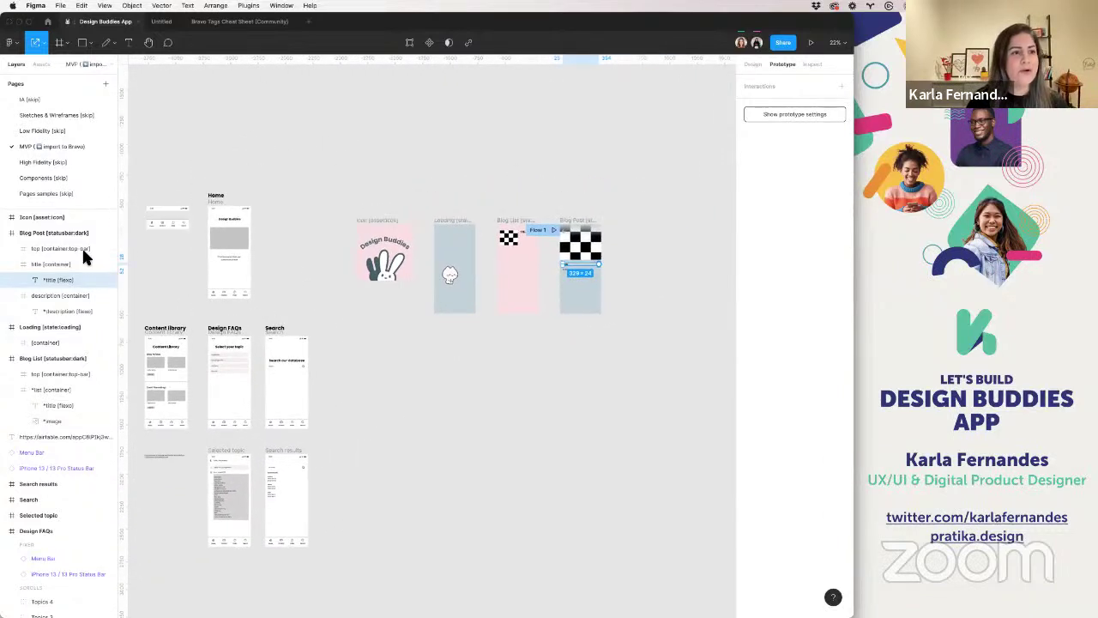
- Look at the Low Fidelity [skip] page, return to the MVP page and review the Icon, Loading, Blog List and Blog Post frames
click(43, 130)
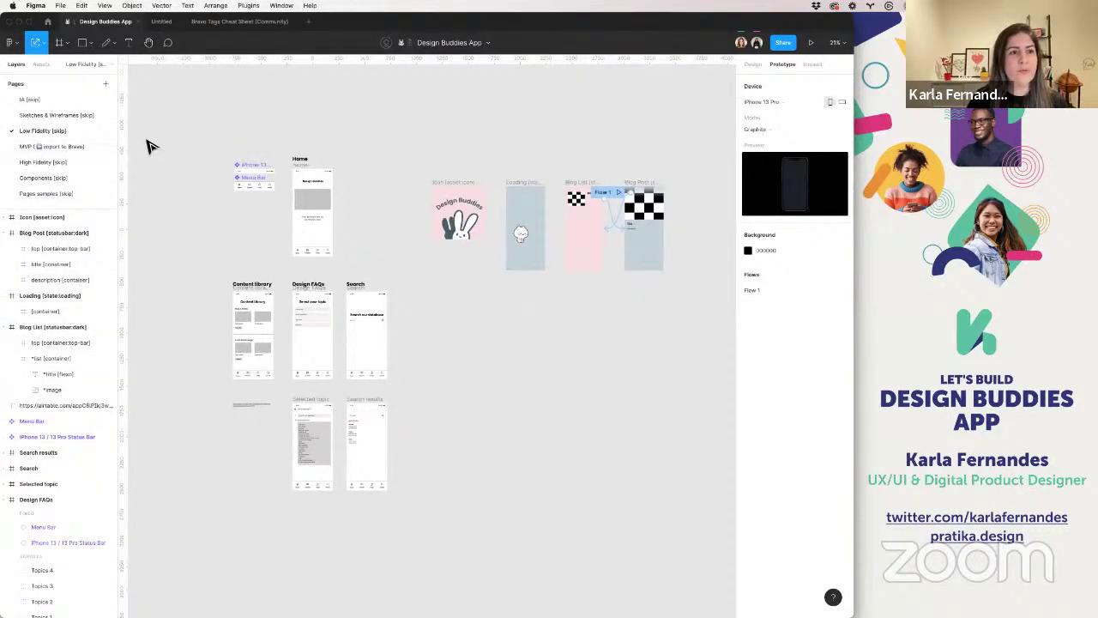
click(69, 146)
scroll(410, 256, down, 3)
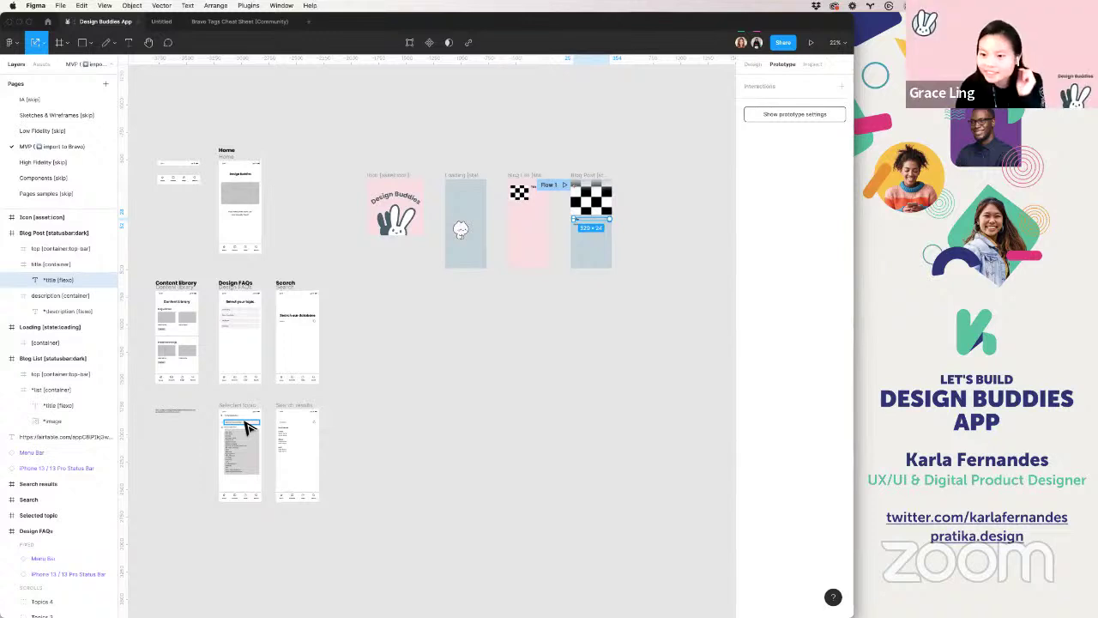
scroll(408, 417, left, 2)
click(407, 418)
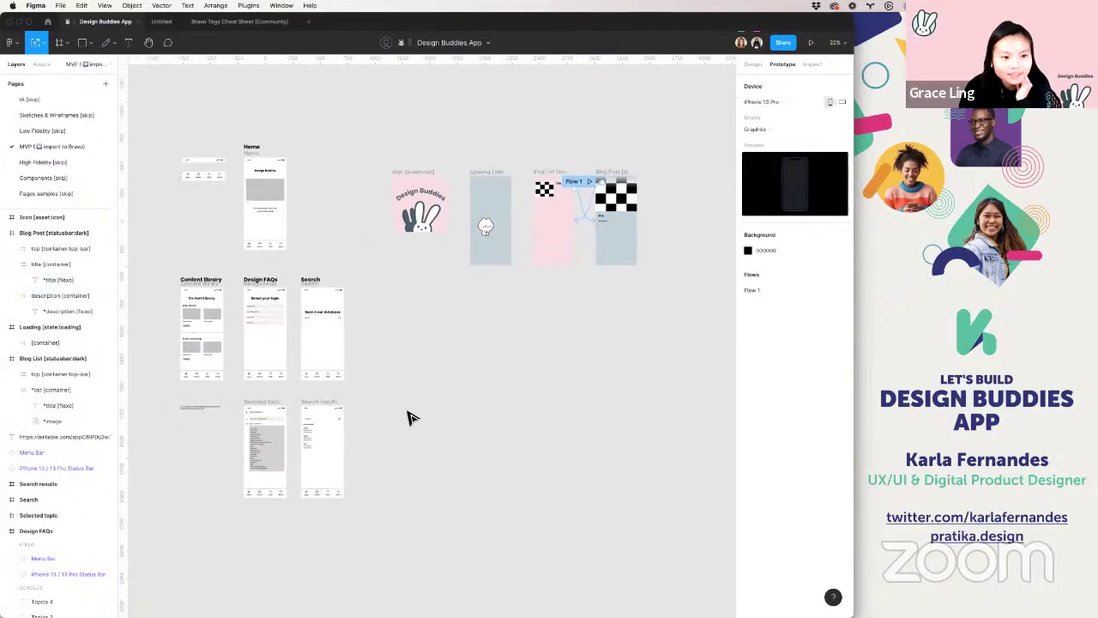
scroll(408, 418, left, 3)
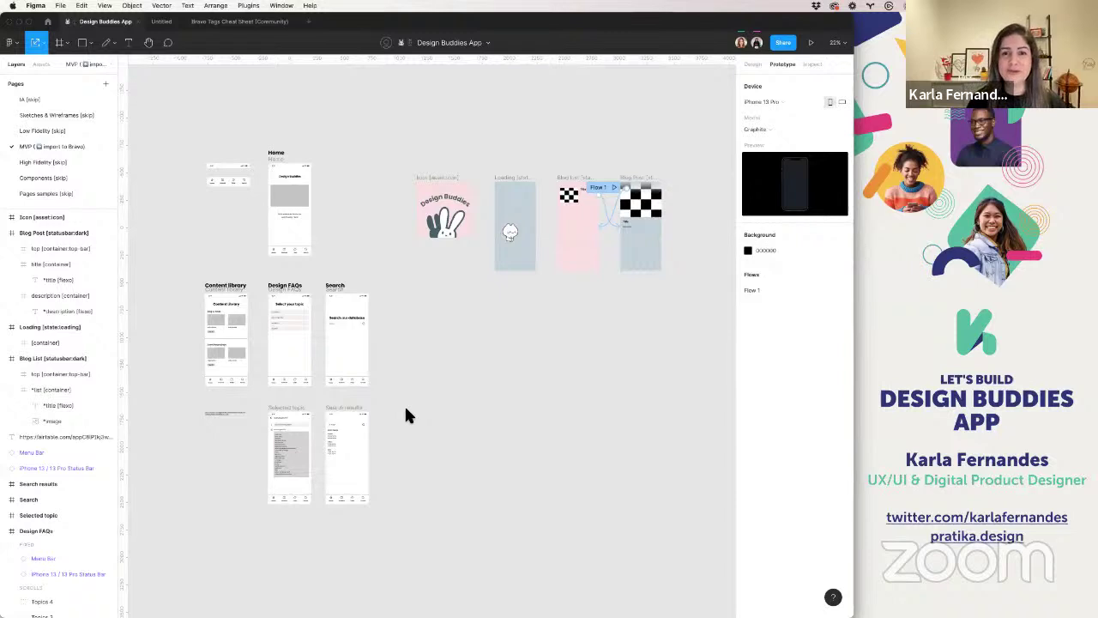
drag(407, 151, 694, 309)
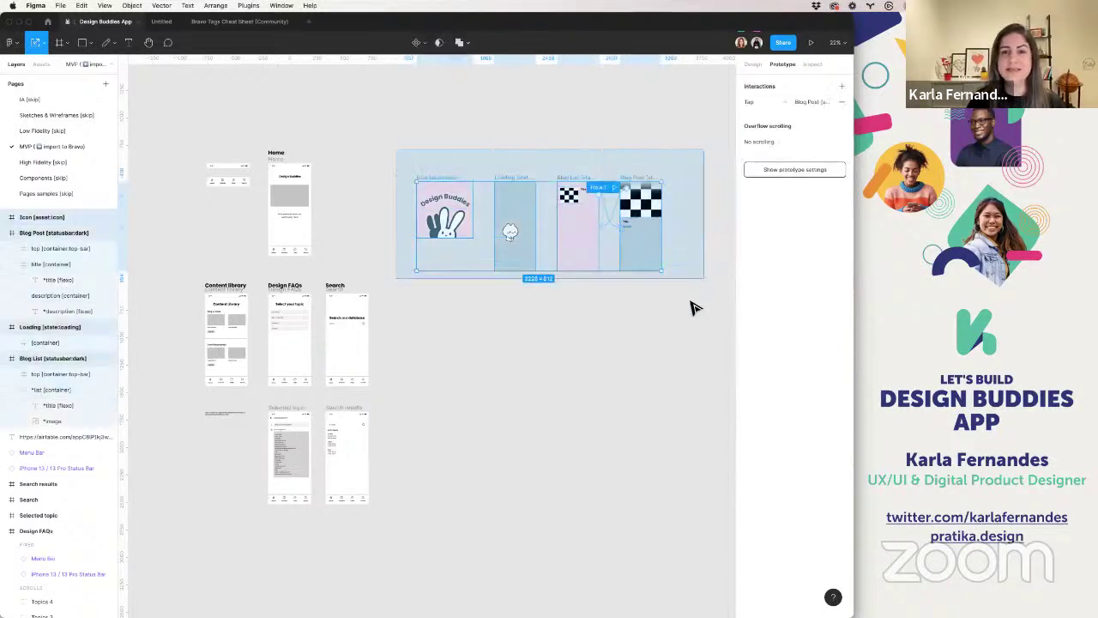
click(695, 306)
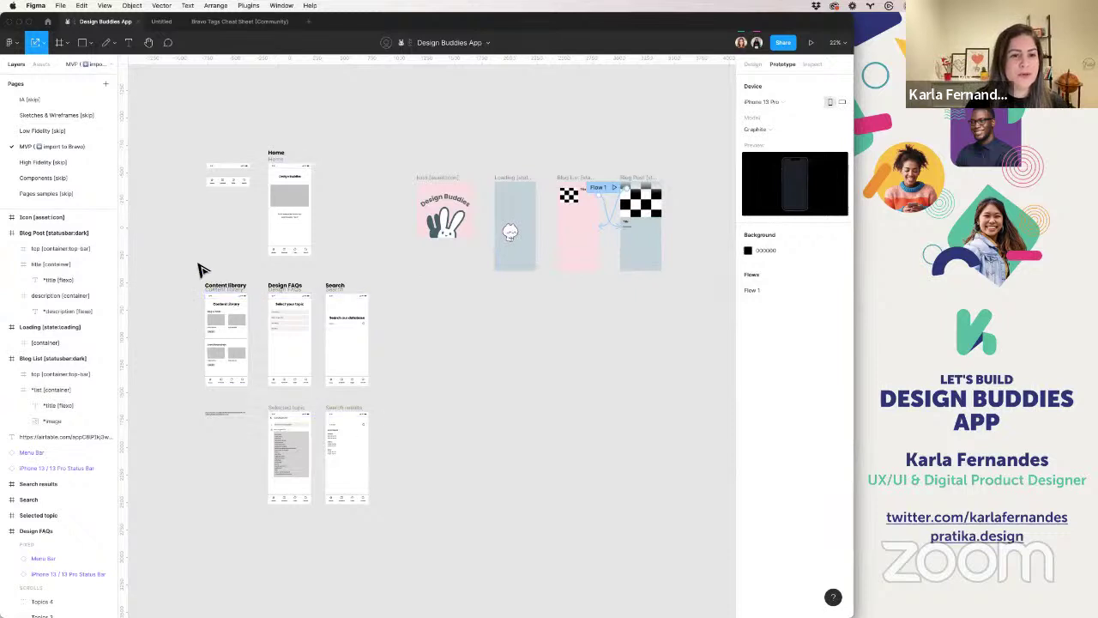
- Delete the Text group holding the bold screen titles above the wireframe frames
click(228, 289)
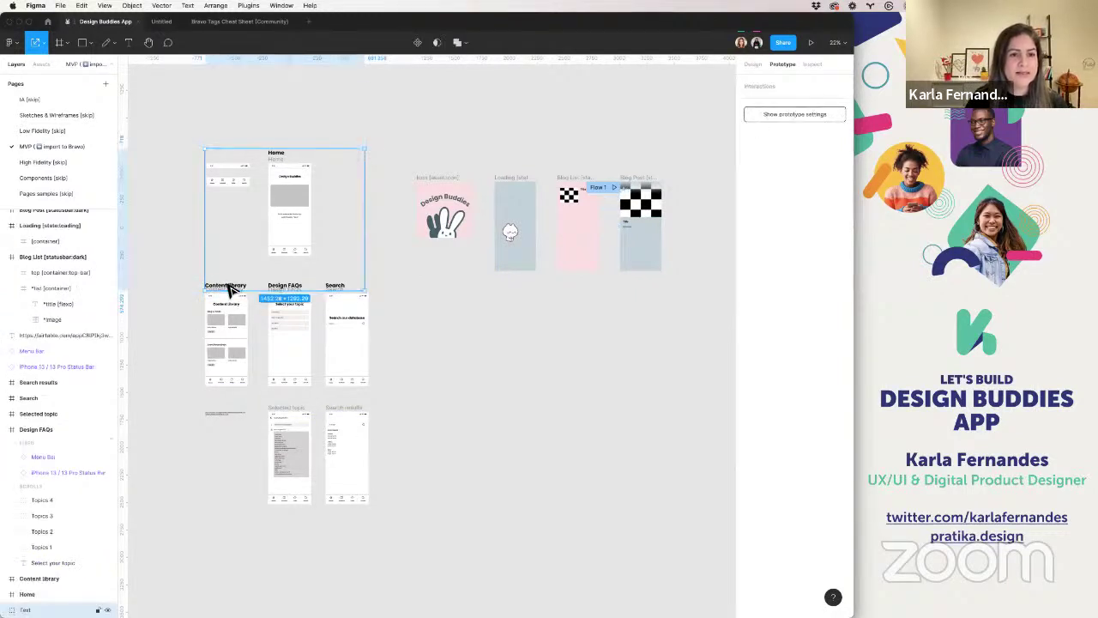
key(Escape)
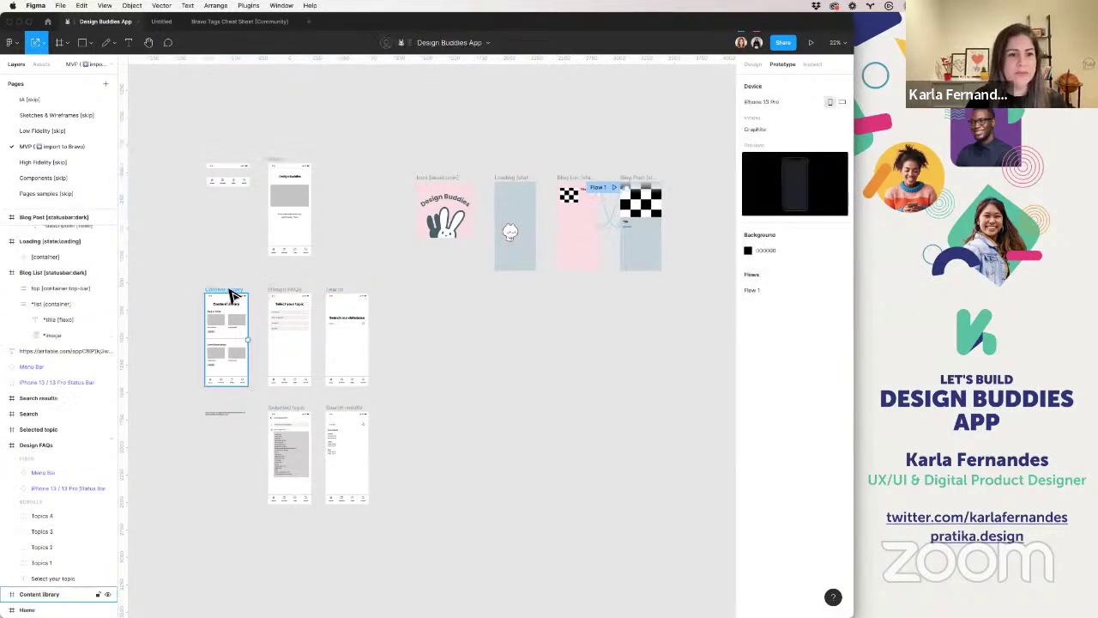
scroll(488, 256, right, 2)
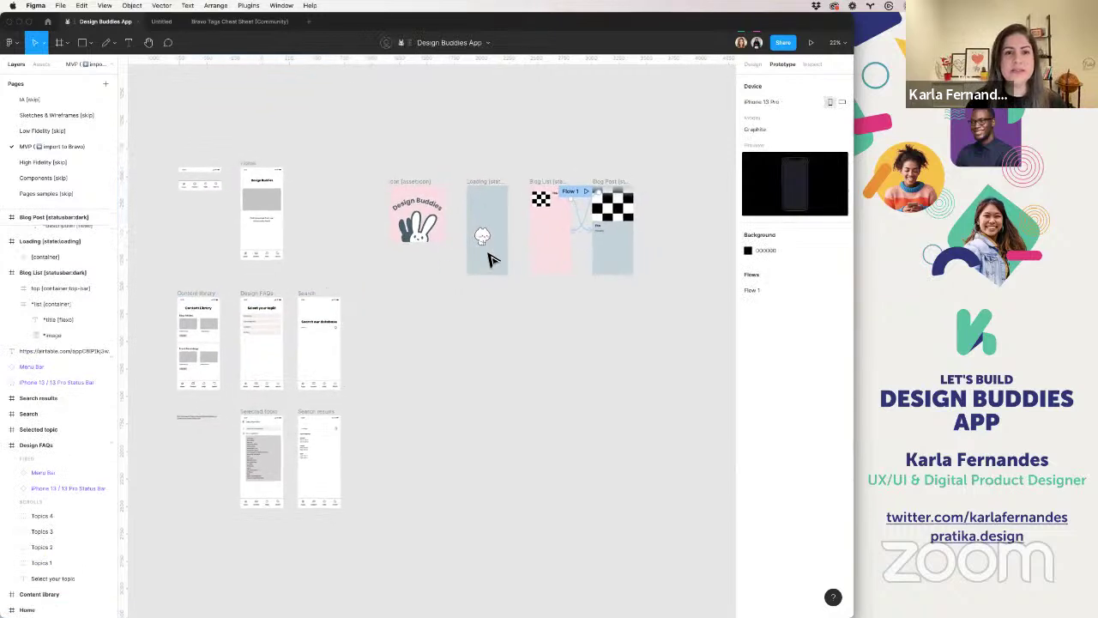
click(187, 300)
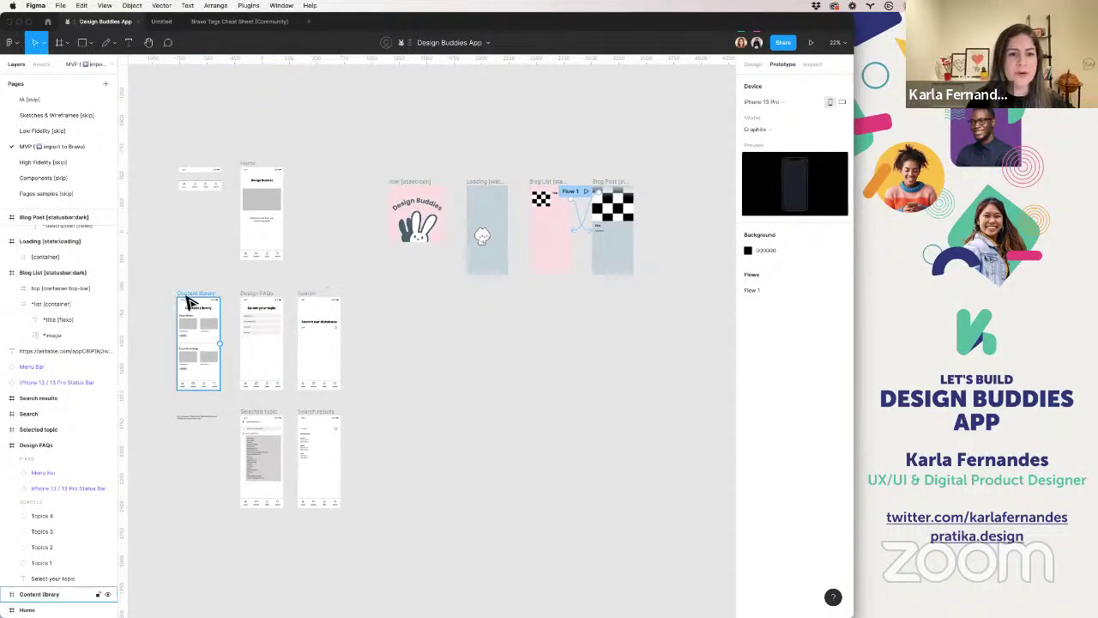
key(Escape)
- Inspect the status bar tag in the Blog List frame's name
scroll(190, 306, left, 3)
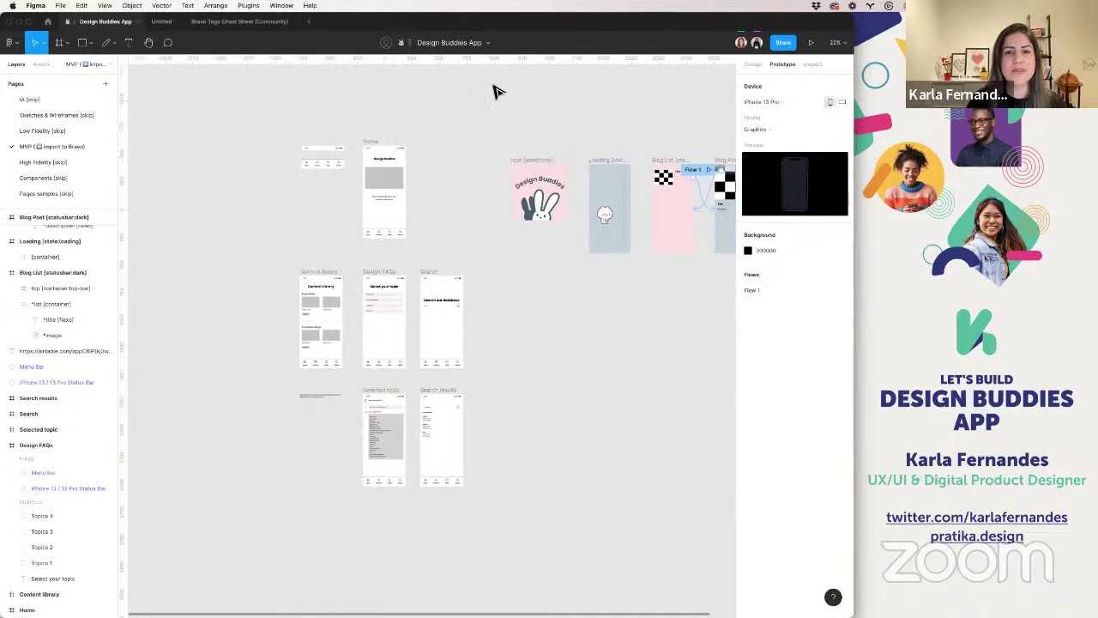
scroll(632, 144, right, 3)
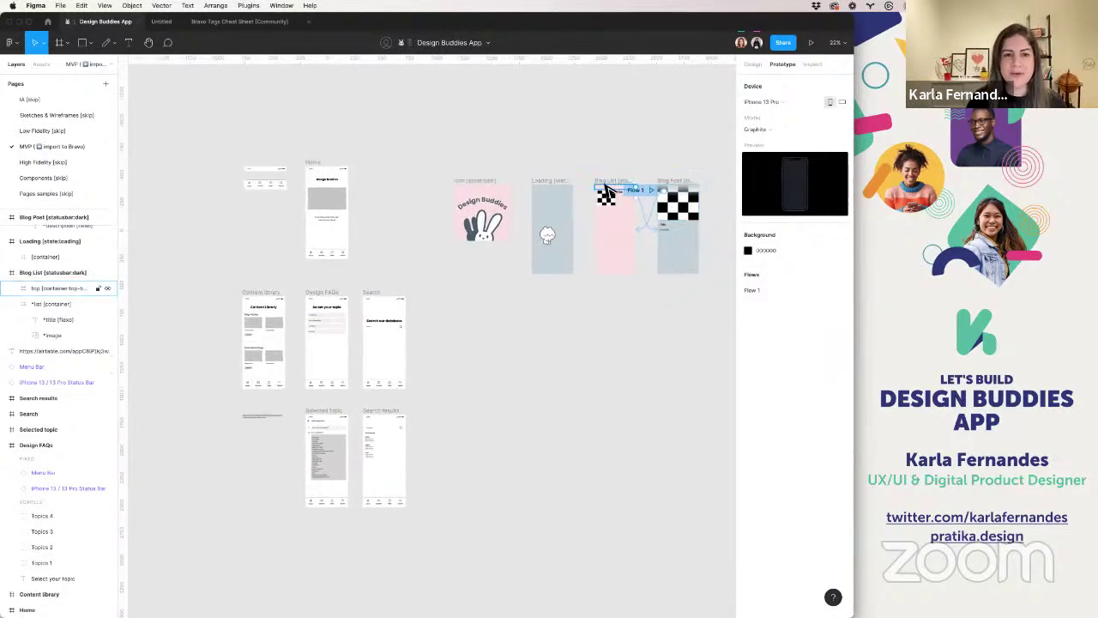
click(605, 181)
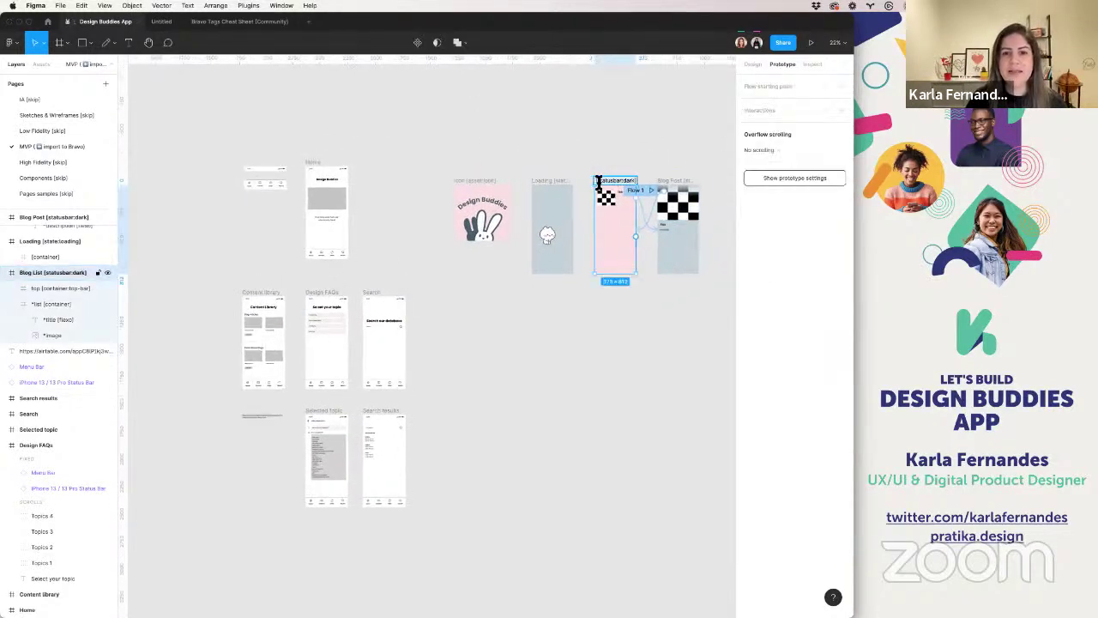
click(624, 157)
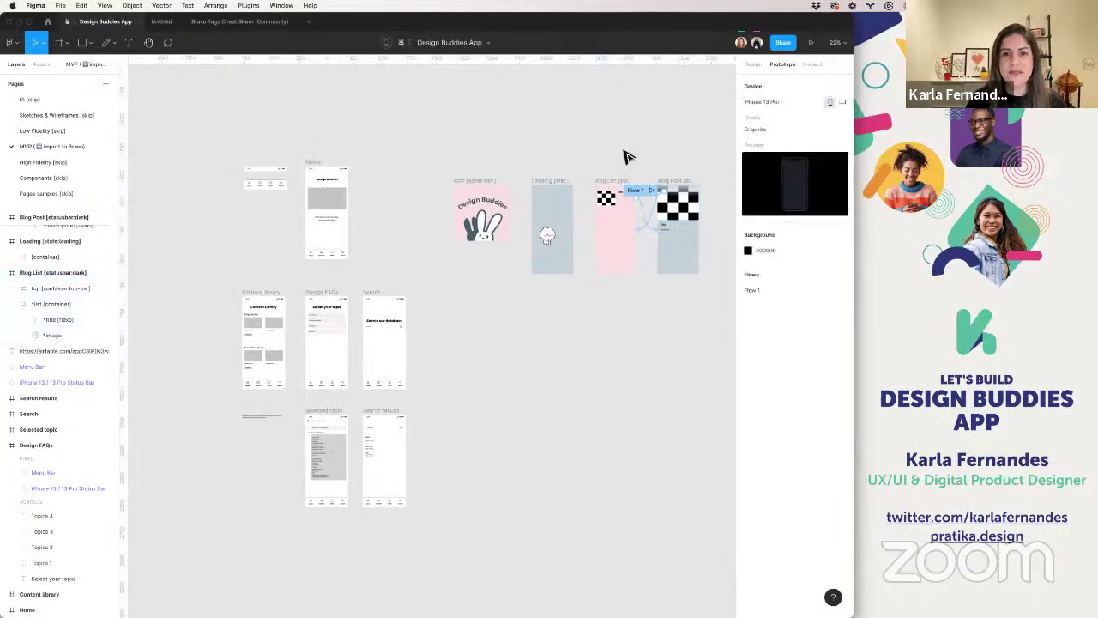
- Try to run the Bravo Studio Tag Manager plugin with nothing selected
right_click(502, 420)
mouse_move(558, 490)
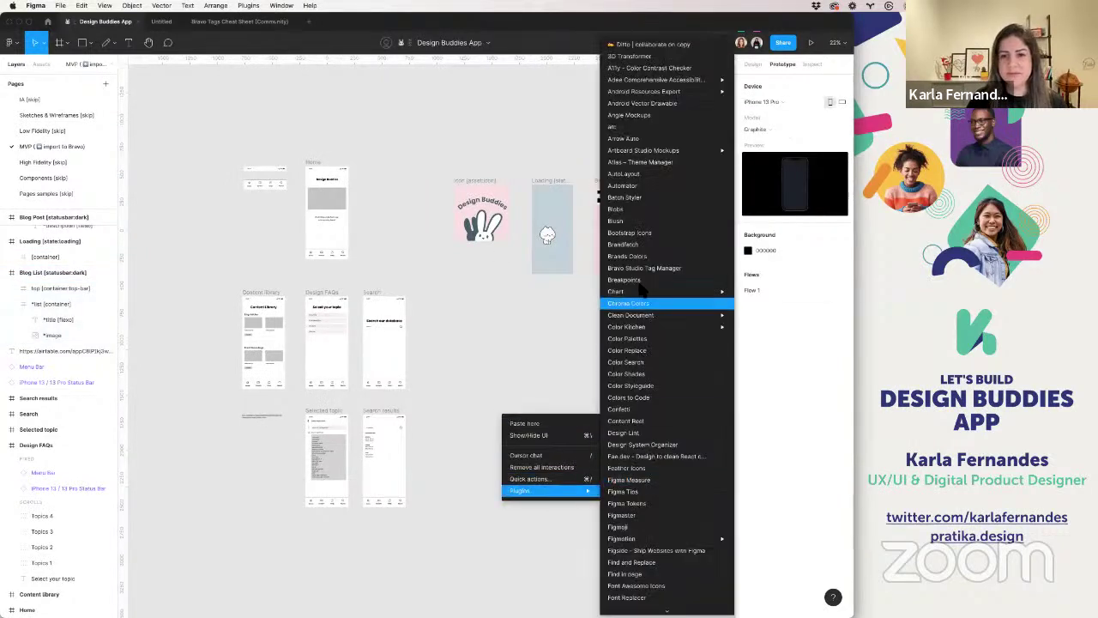
click(662, 269)
- Select the Search frame and open the Bravo Studio Tag Manager plugin for it
click(378, 295)
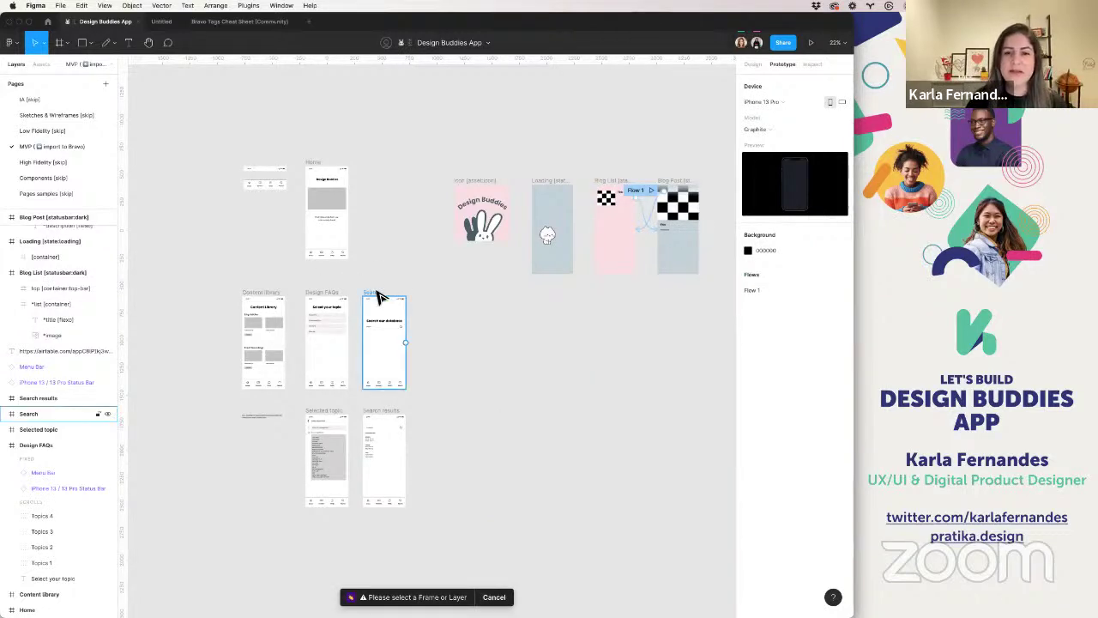
click(387, 294)
click(380, 296)
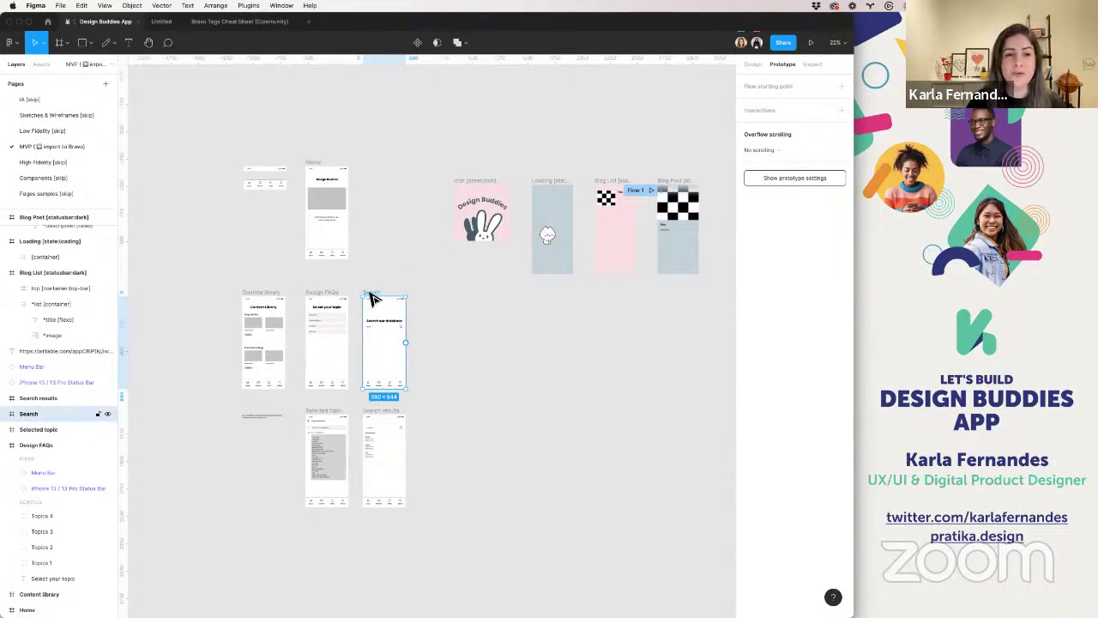
scroll(372, 298, right, 1)
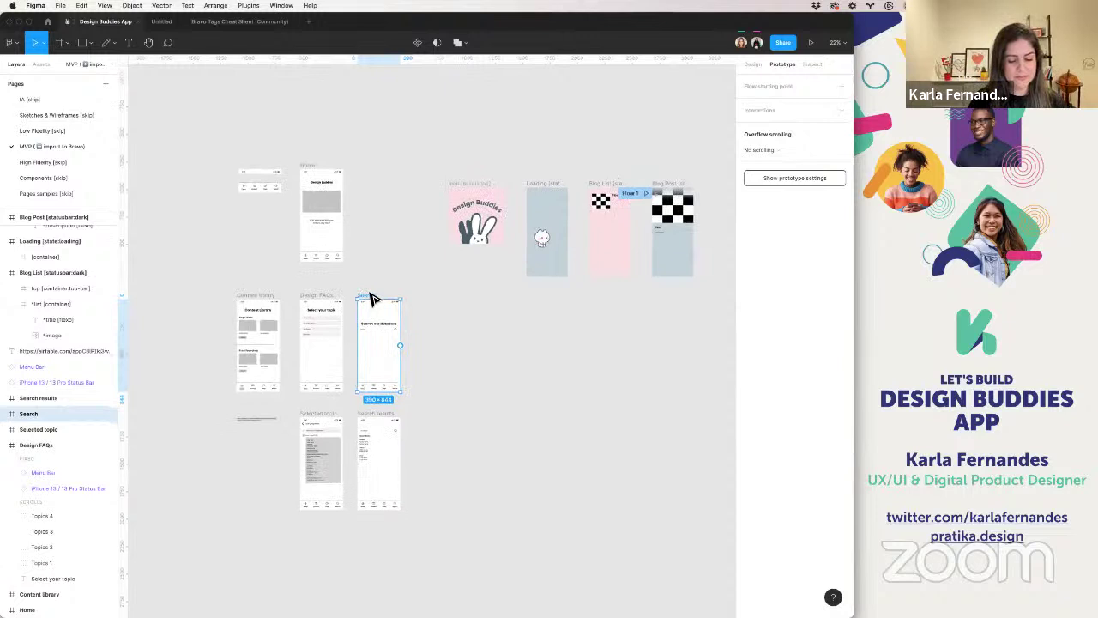
right_click(371, 297)
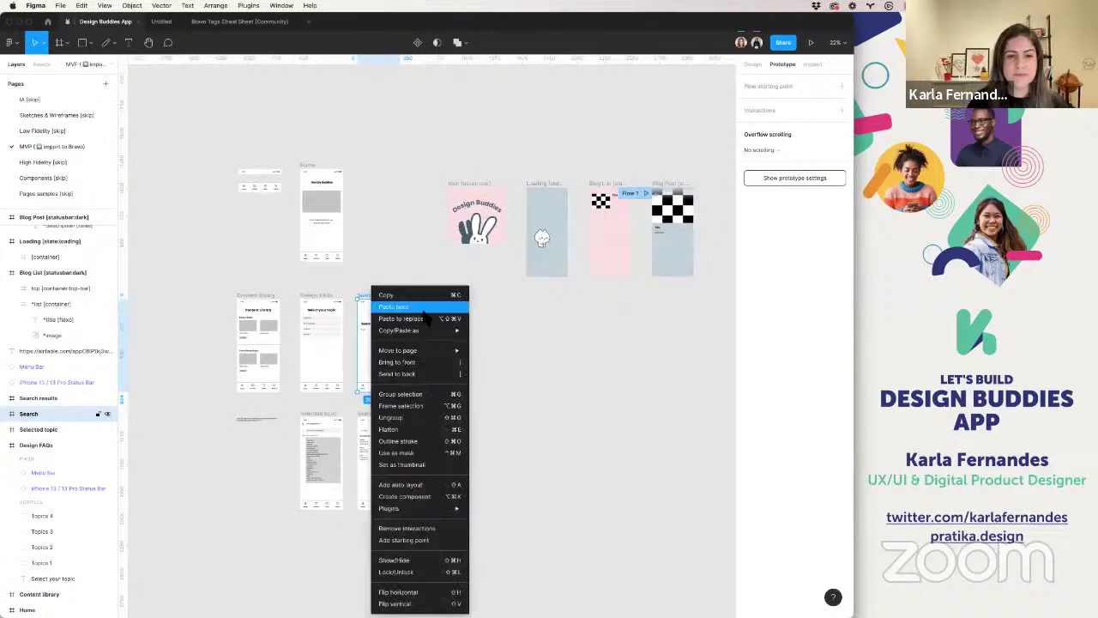
mouse_move(437, 511)
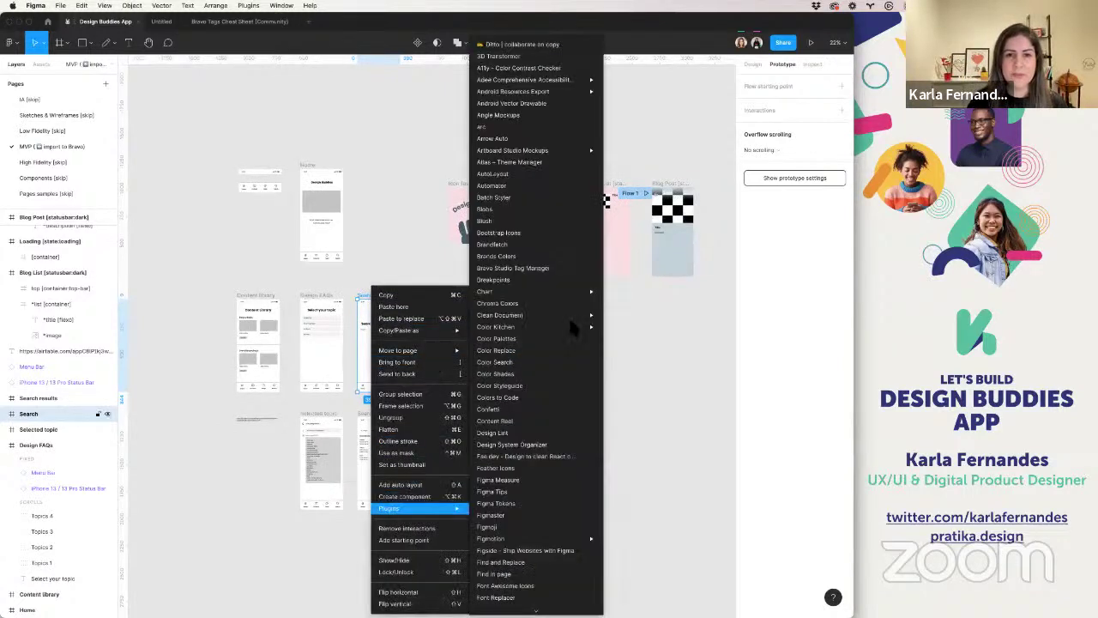
click(549, 271)
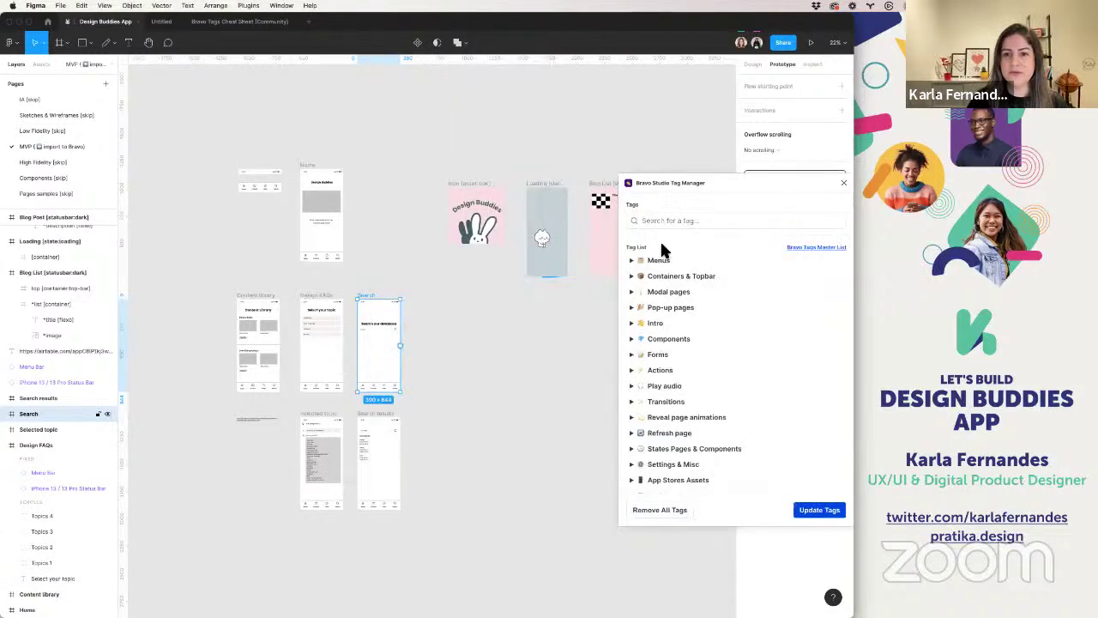
- Find the tag with the search term "status", add Status bar mode: dark [statusbar:dark] to the Search frame and update its tags
click(662, 221)
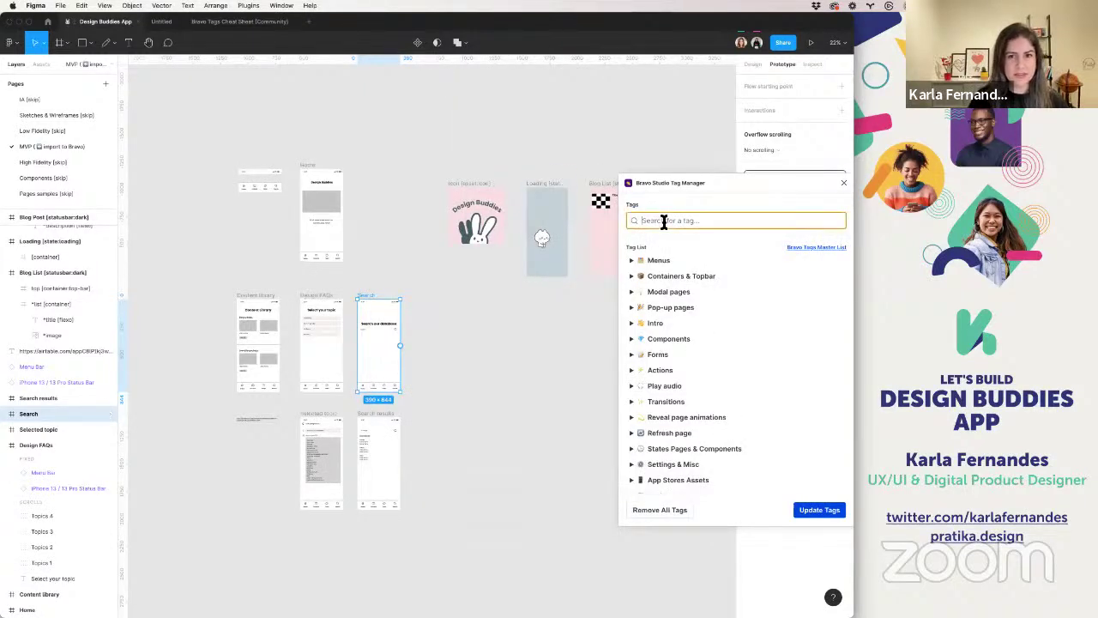
text(status)
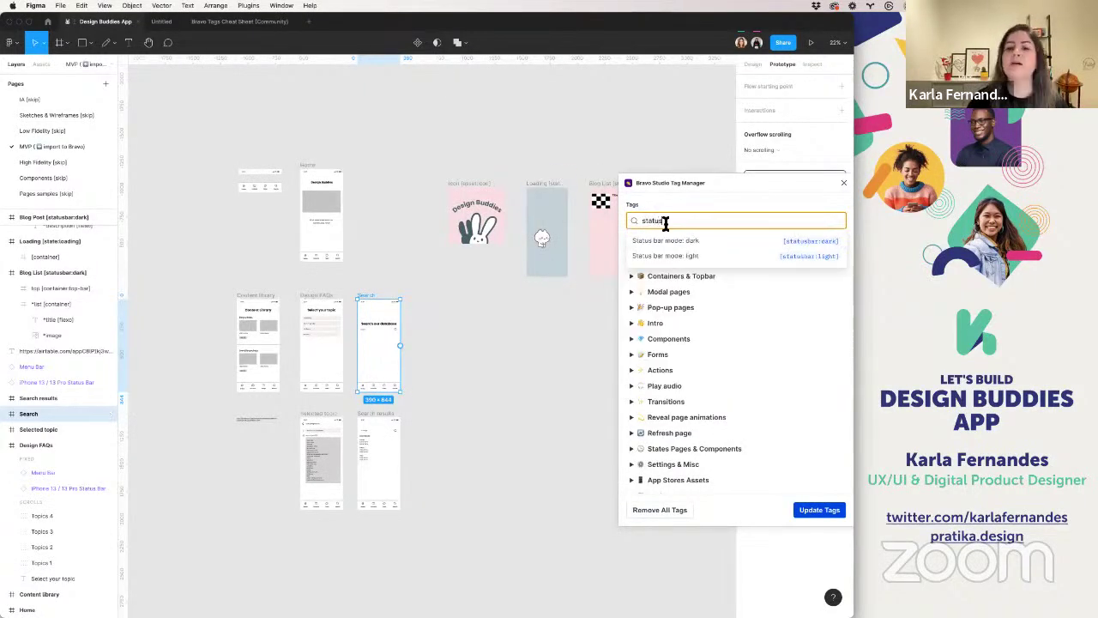
click(715, 240)
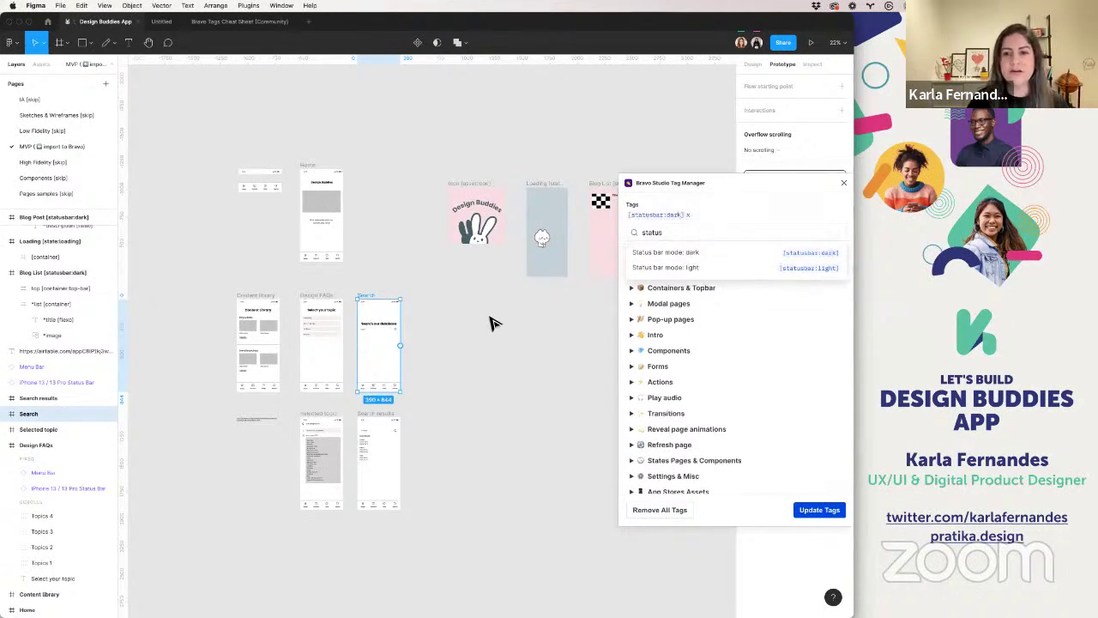
click(821, 510)
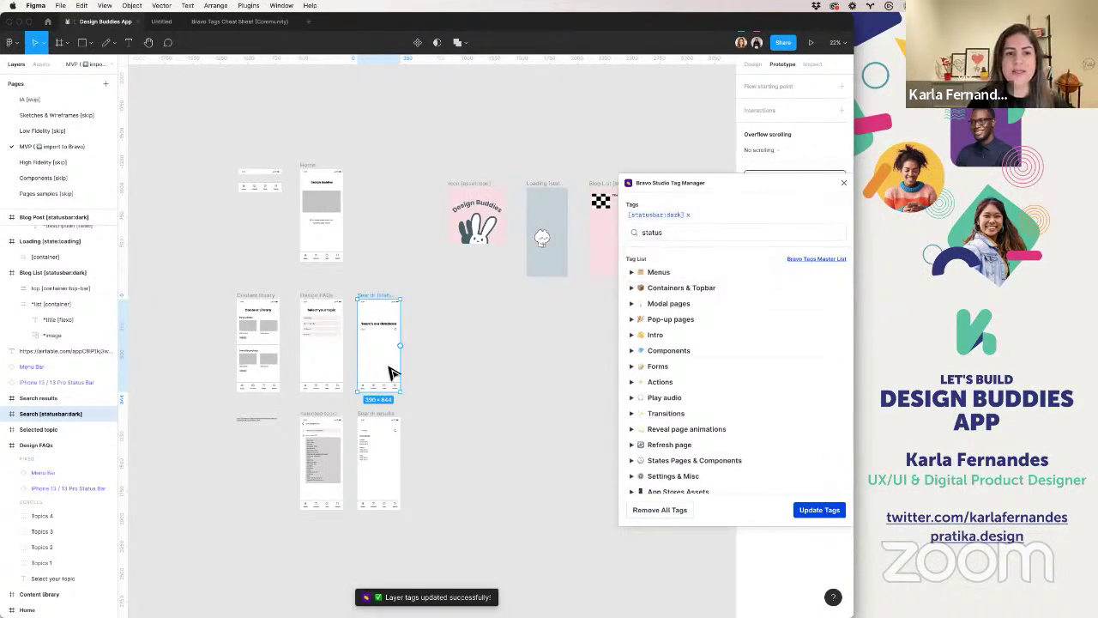
- Add the Status bar mode: dark tag [statusbar:dark] to the Design FAQs frame and update its tags
click(318, 300)
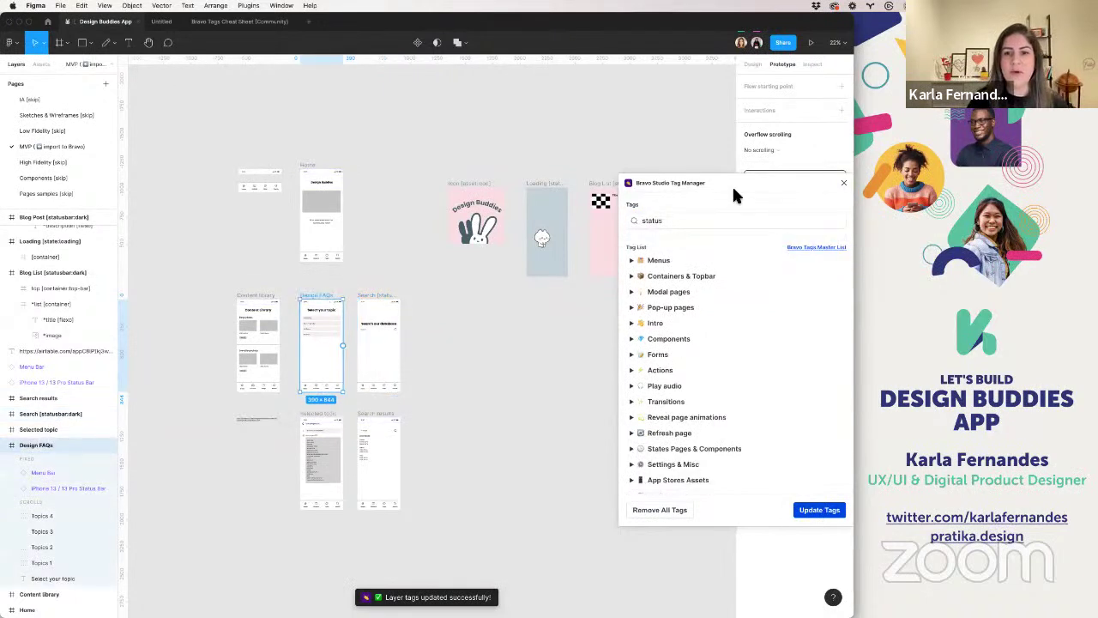
click(700, 220)
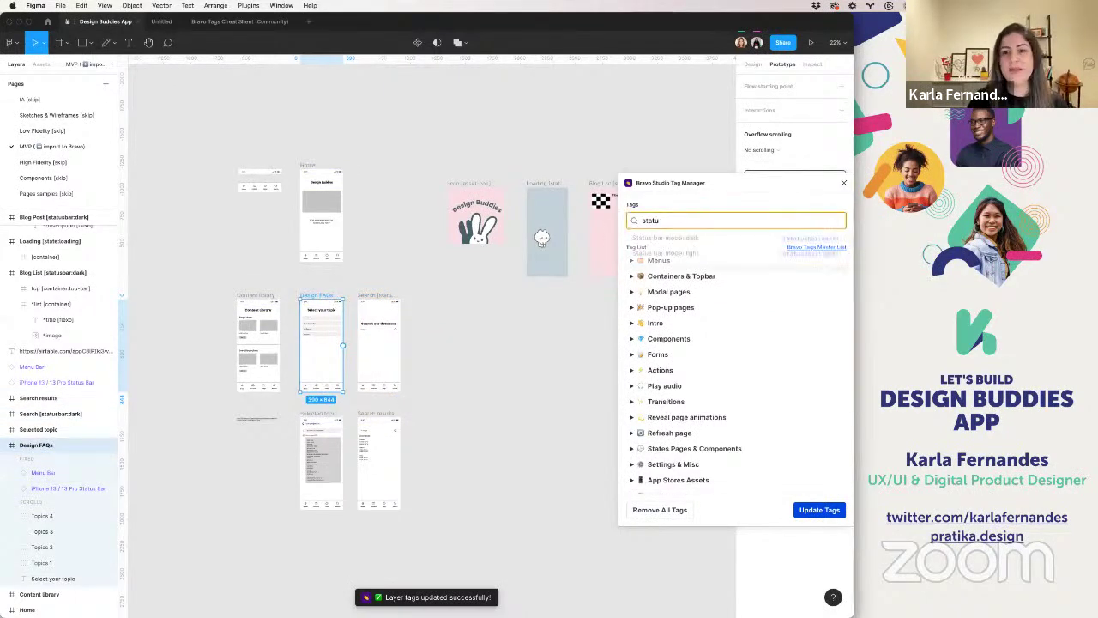
click(709, 240)
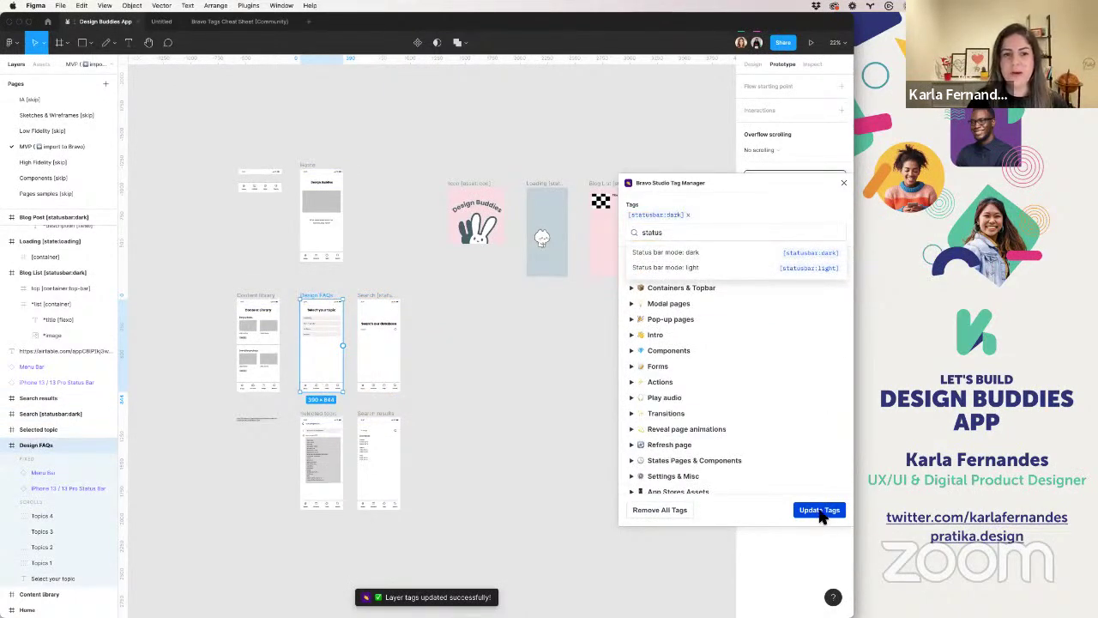
- Add the Status bar mode: dark tag [statusbar:dark] to the Content library frame and update its tags
click(247, 305)
click(687, 219)
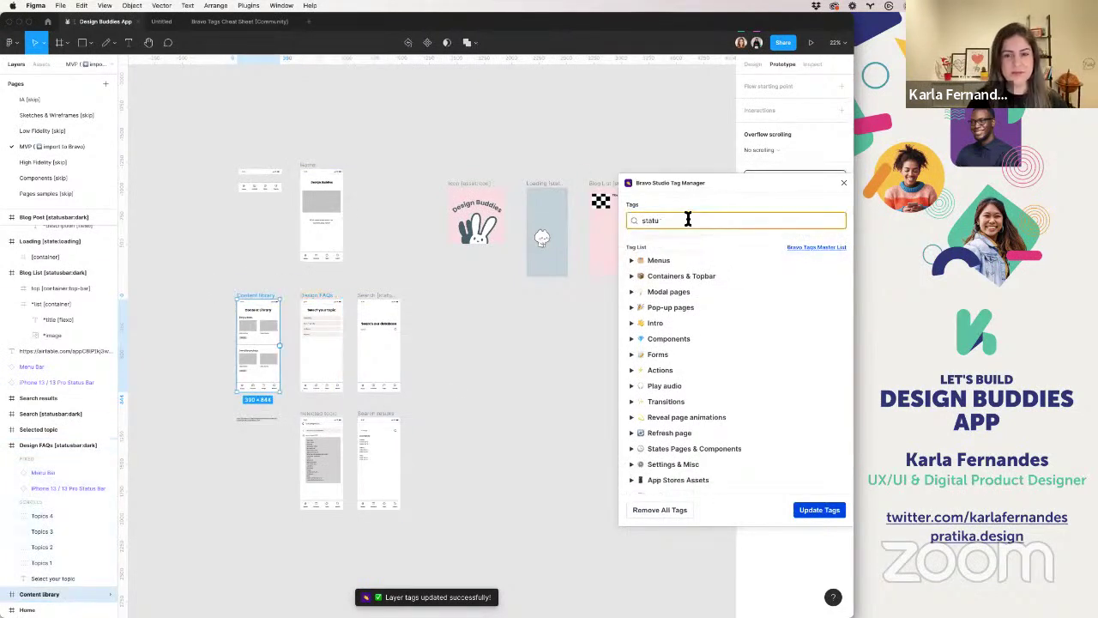
click(703, 246)
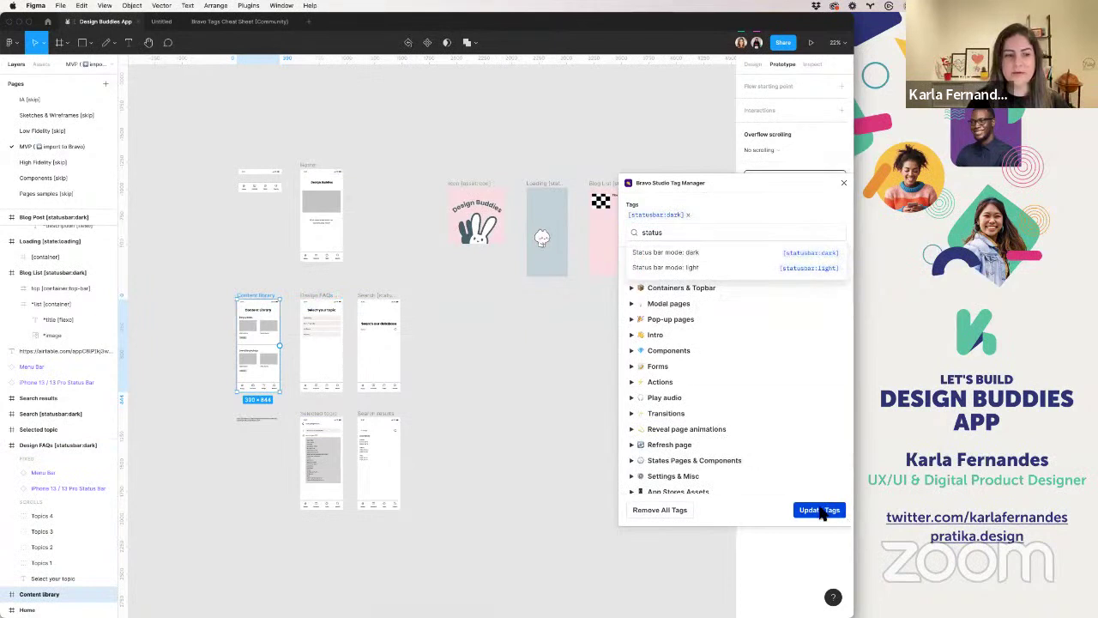
click(820, 510)
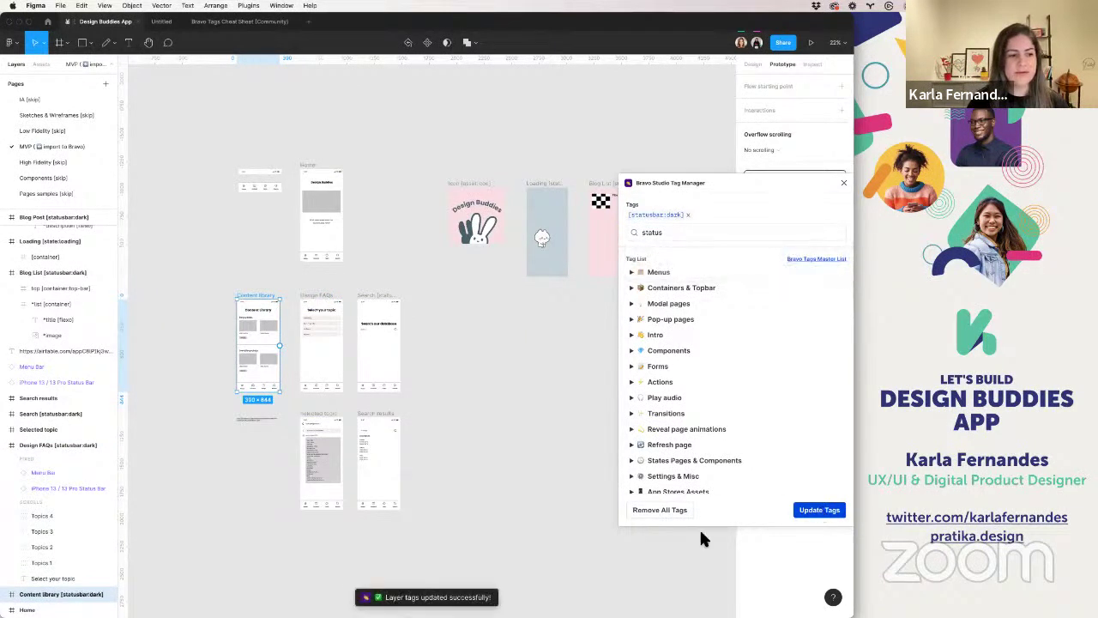
- Copy the [statusbar:dark] tag from the Design FAQs frame's name and append it to the names of the Selected topic and Search results frames
click(55, 445)
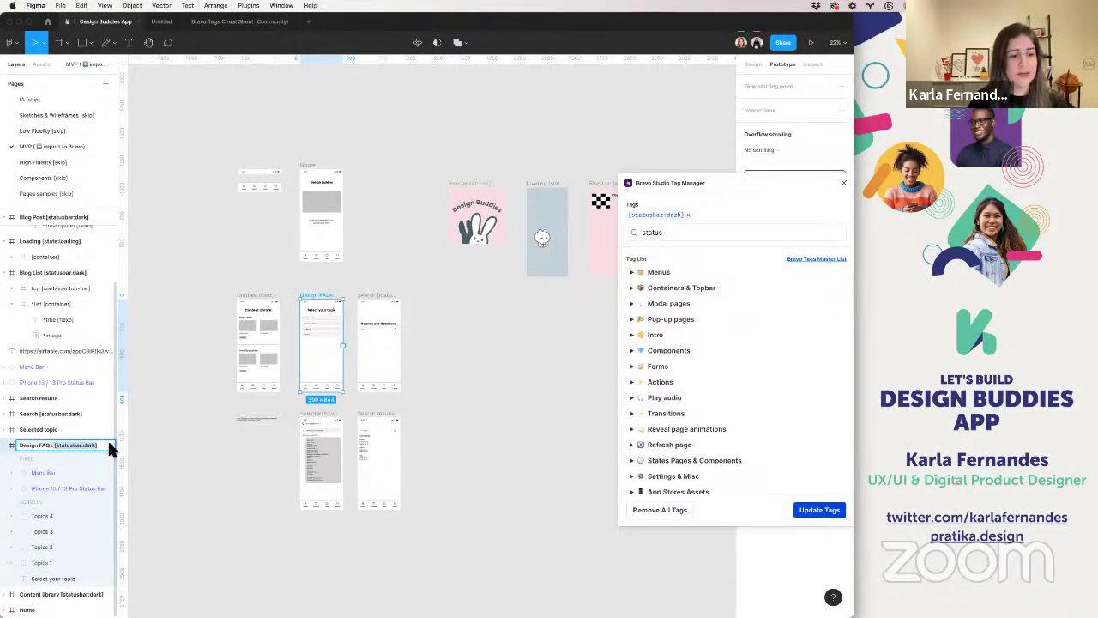
click(309, 415)
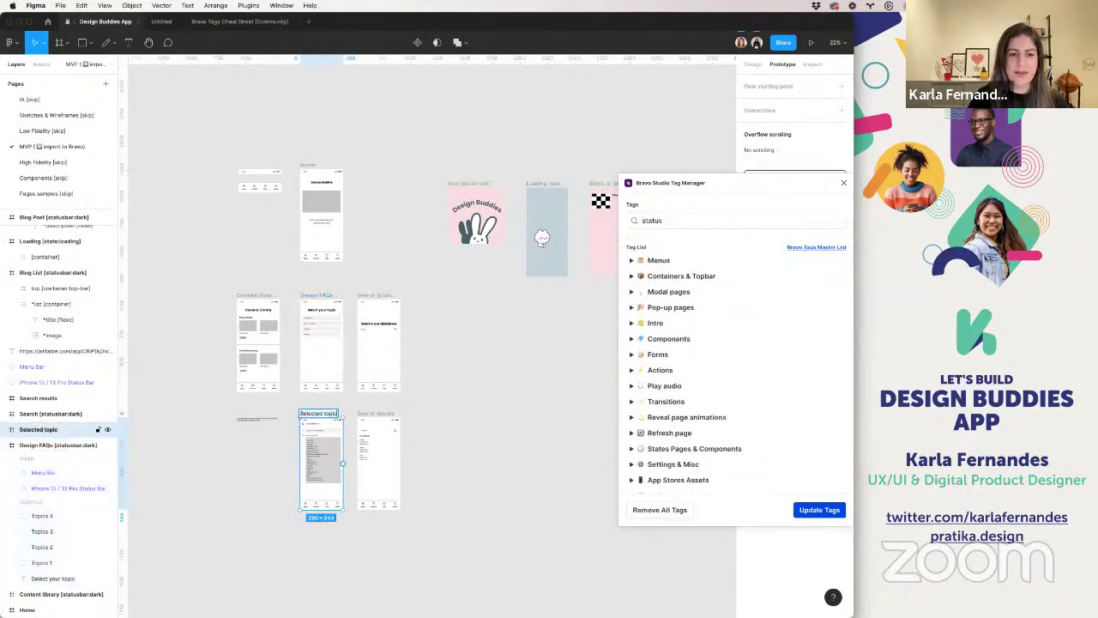
click(382, 414)
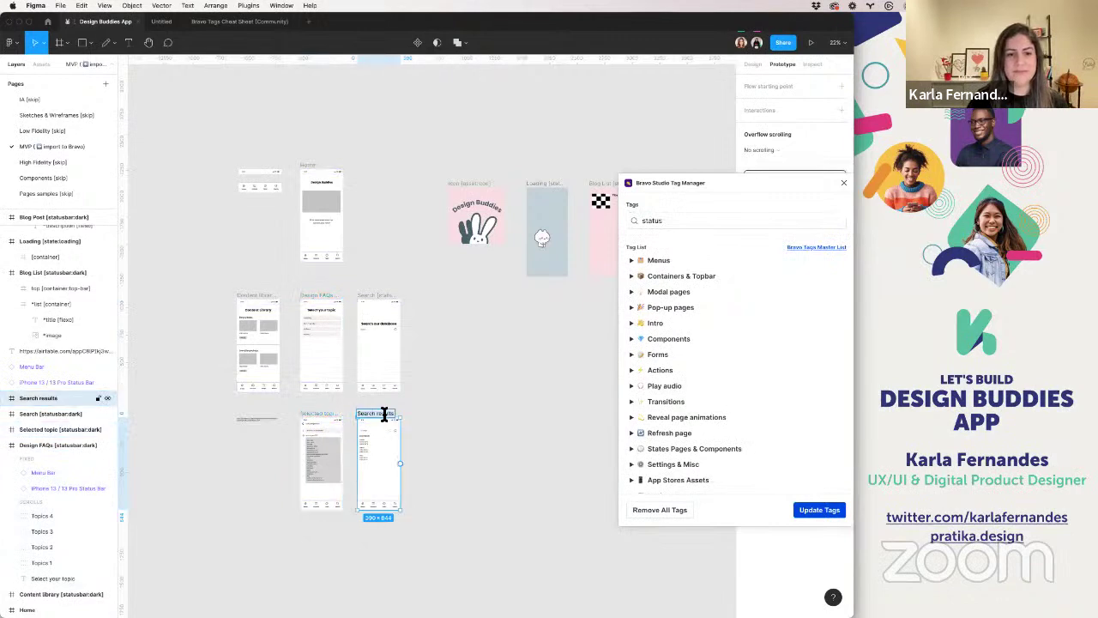
key(Right)
text([statusbar:dark])
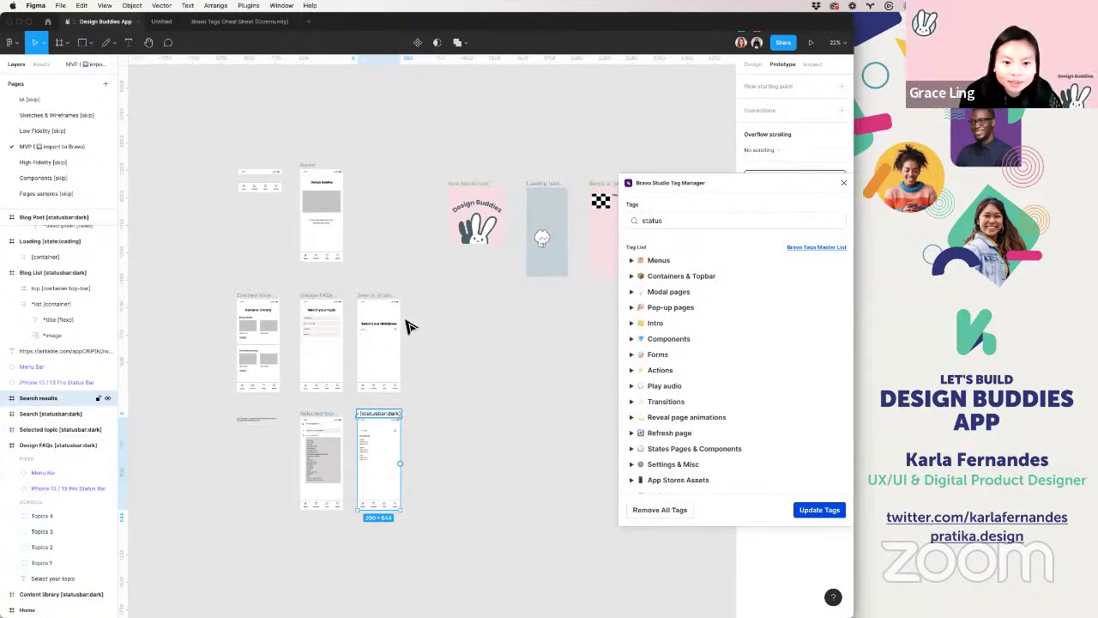
click(363, 275)
- Append the [statusbar:dark] tag directly to the Home frame's name
scroll(284, 400, up, 5)
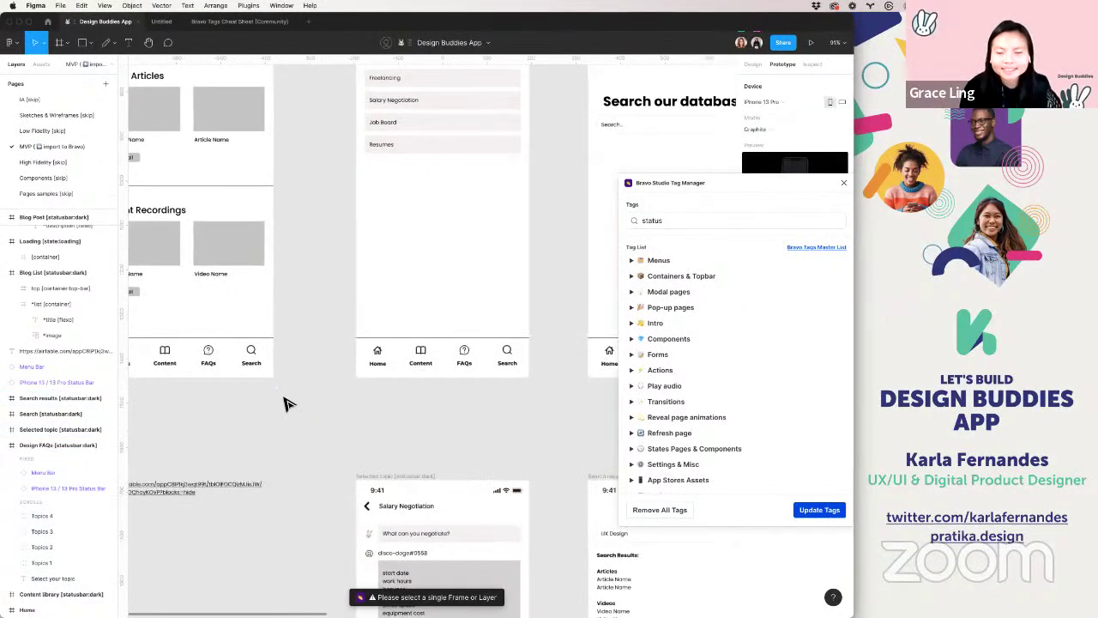
scroll(287, 400, up, 10)
scroll(351, 157, up, 1)
click(351, 157)
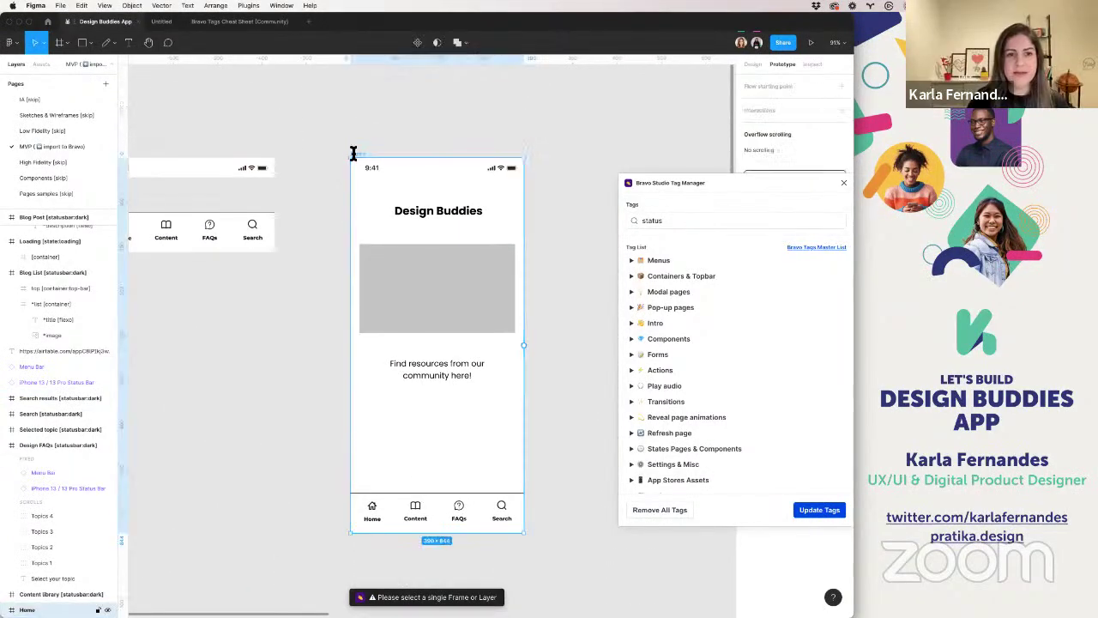
text([statusbar:dark])
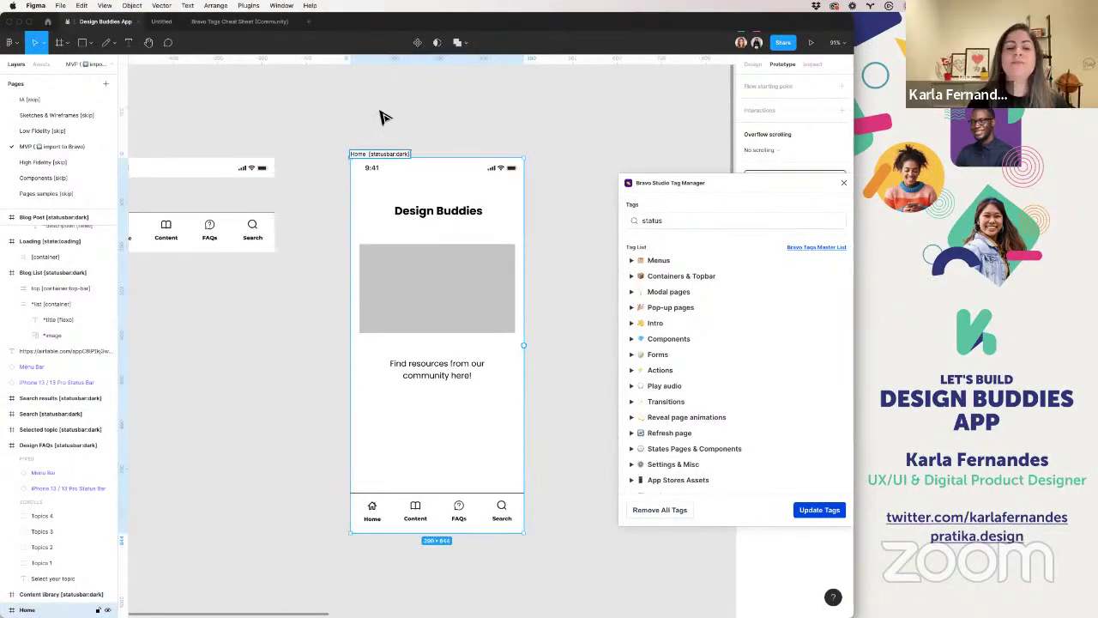
click(512, 122)
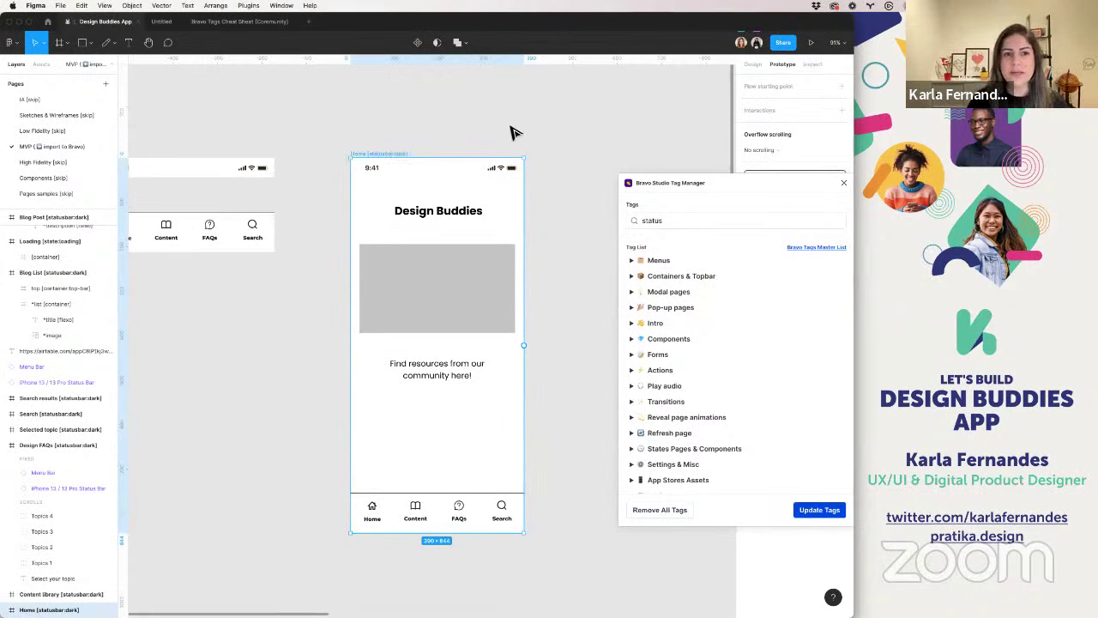
- Remove the [statusbar:dark] tag from the Home frame's name
click(395, 154)
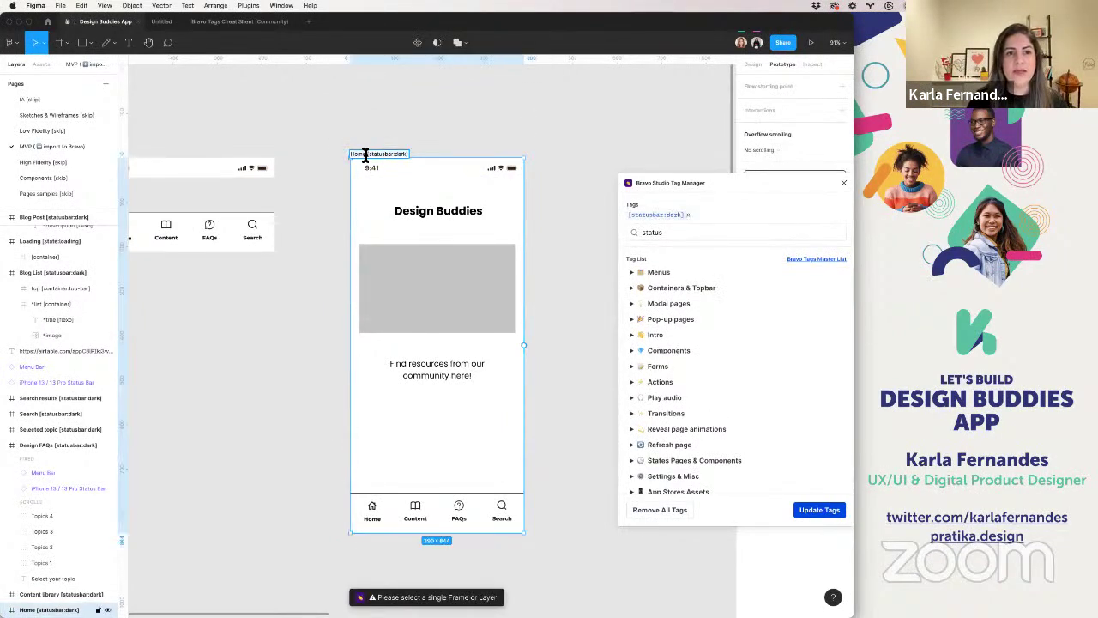
key(shift+Right)
key(shift+Right)
key(shift+Right)
key(shift+Right)
key(shift+Right)
key(shift+Right)
key(shift+Right)
key(shift+Right)
key(shift+Right)
key(shift+Right)
key(shift+Right)
key(shift+Right)
key(shift+Right)
key(BackSpace)
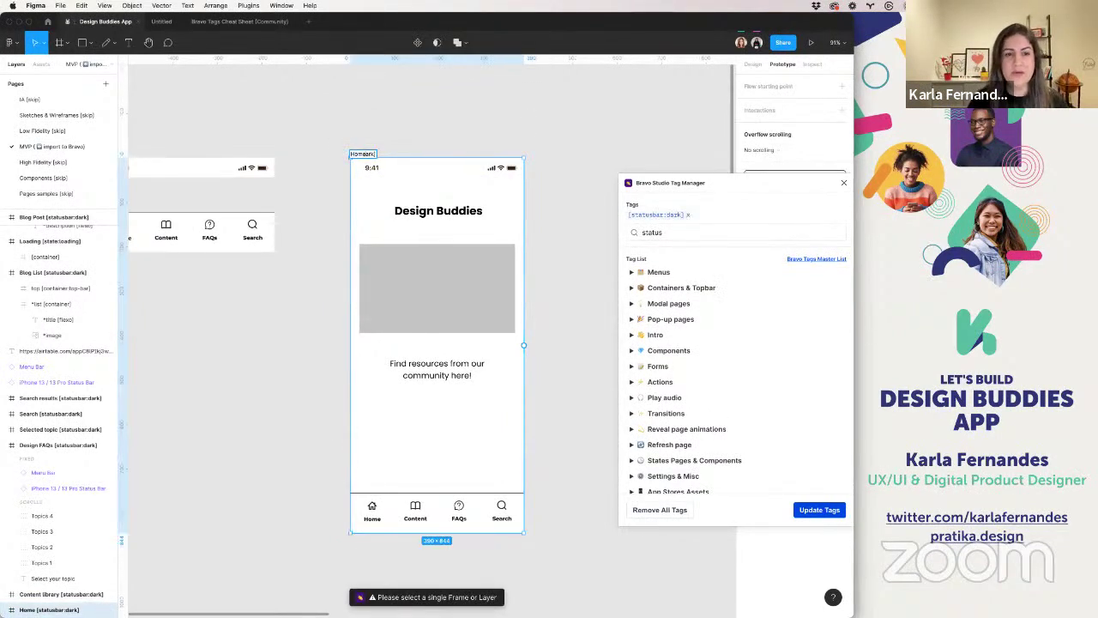
click(529, 126)
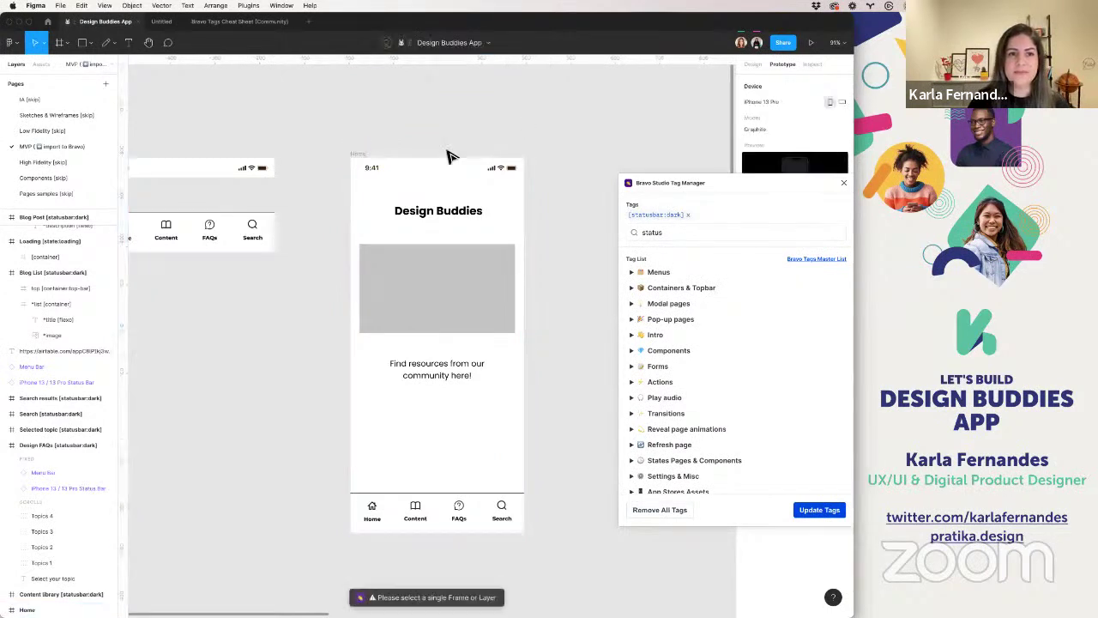
- Add the Status bar mode: dark tag [statusbar:dark] to the Home frame with the Tag Manager plugin and update its tags
click(360, 156)
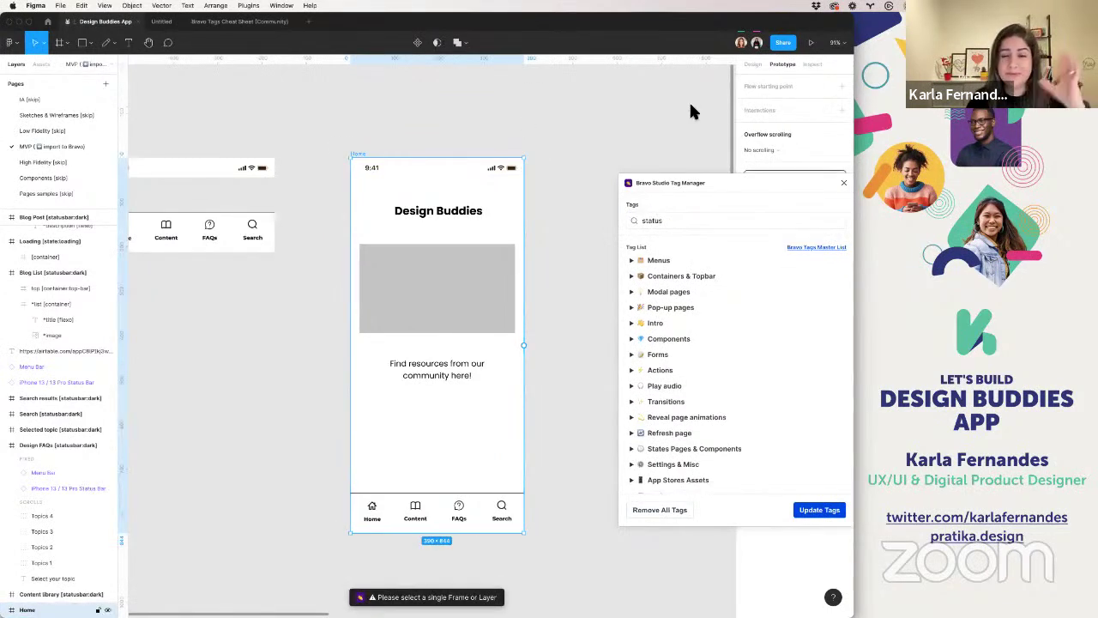
click(700, 227)
key(BackSpace)
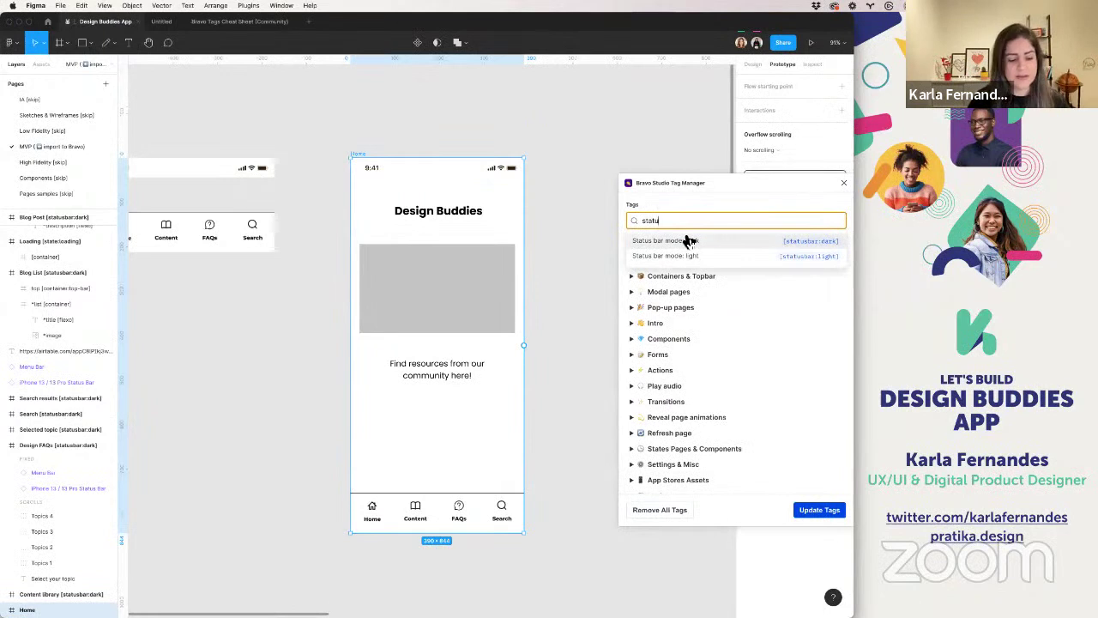
click(735, 242)
click(762, 207)
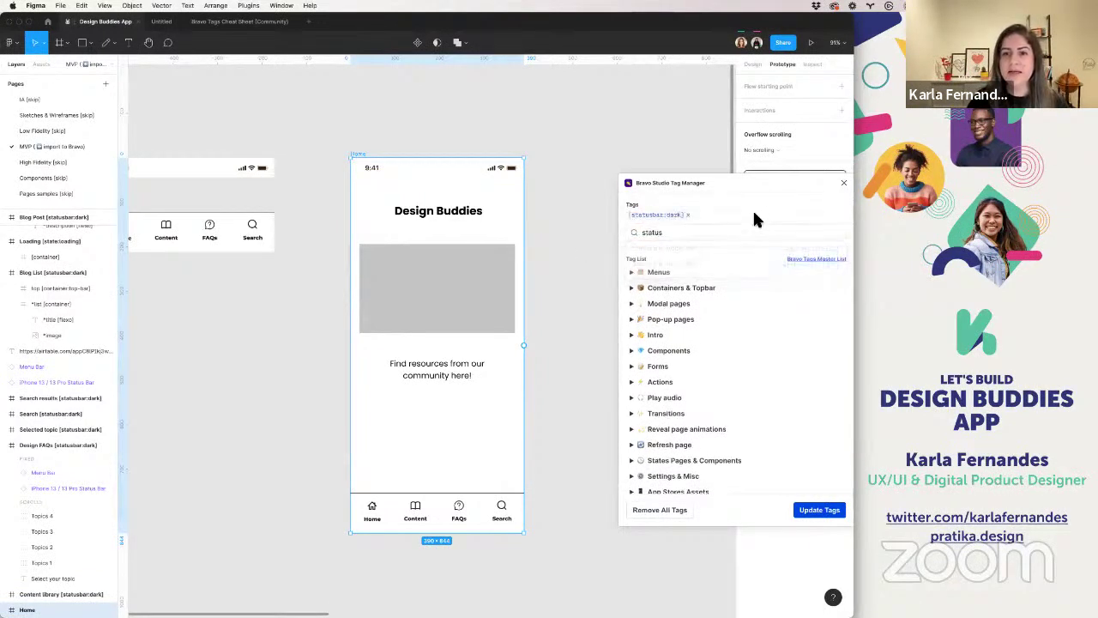
click(819, 515)
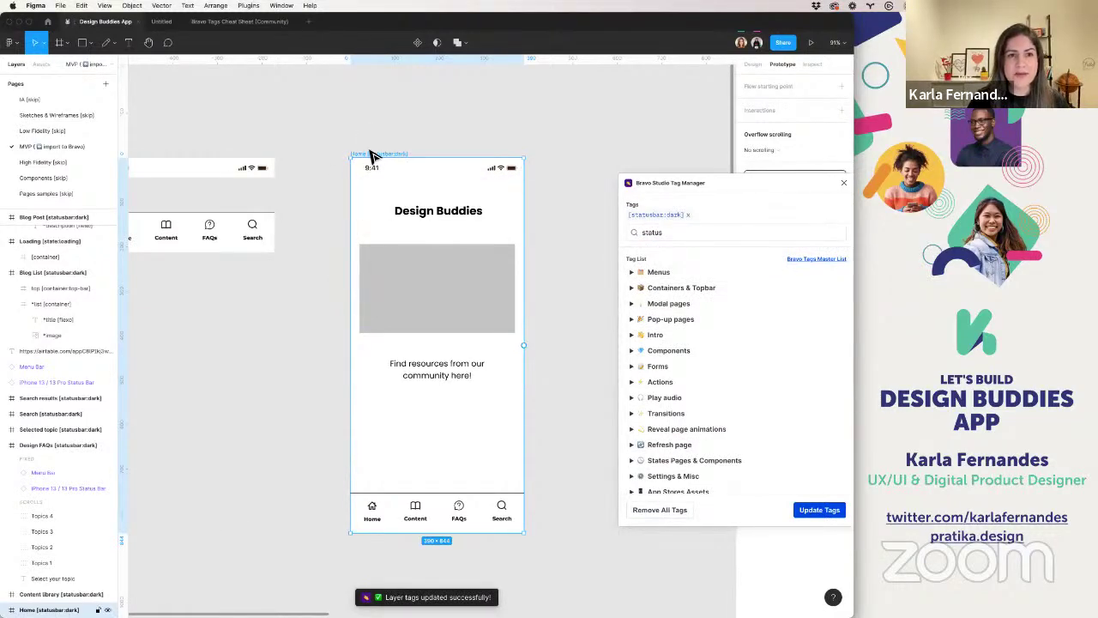
- Delete the iPhone 13 / 13 Pro Status Bar from the Search results, Search, Design FAQs, Content library and Selected topic frames
scroll(372, 155, up, 5)
scroll(372, 154, down, 3)
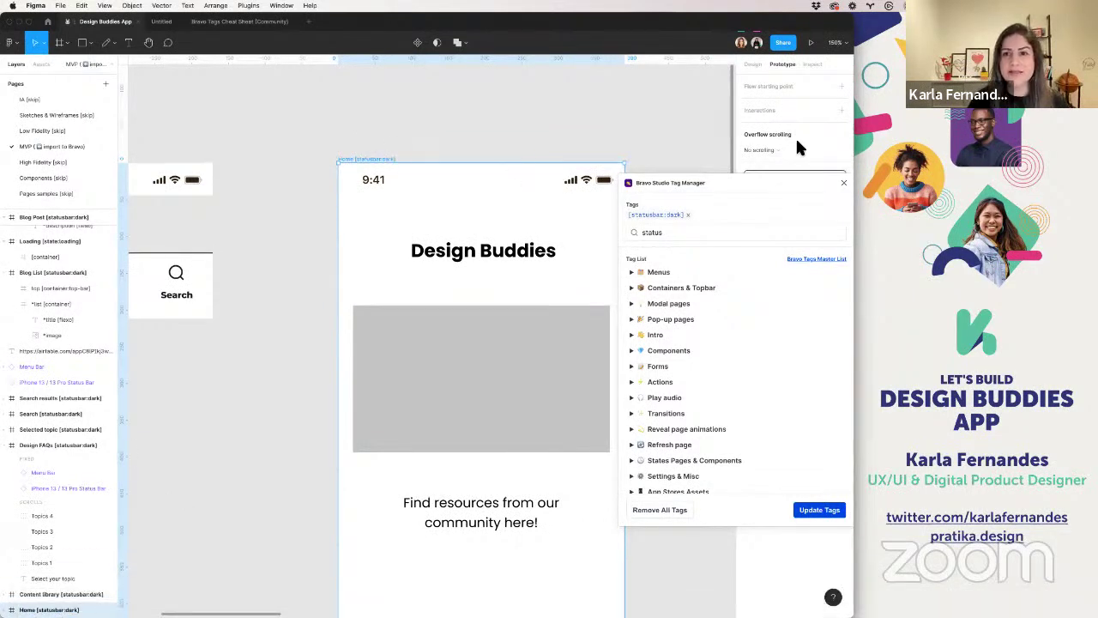
scroll(377, 272, down, 5)
key(Escape)
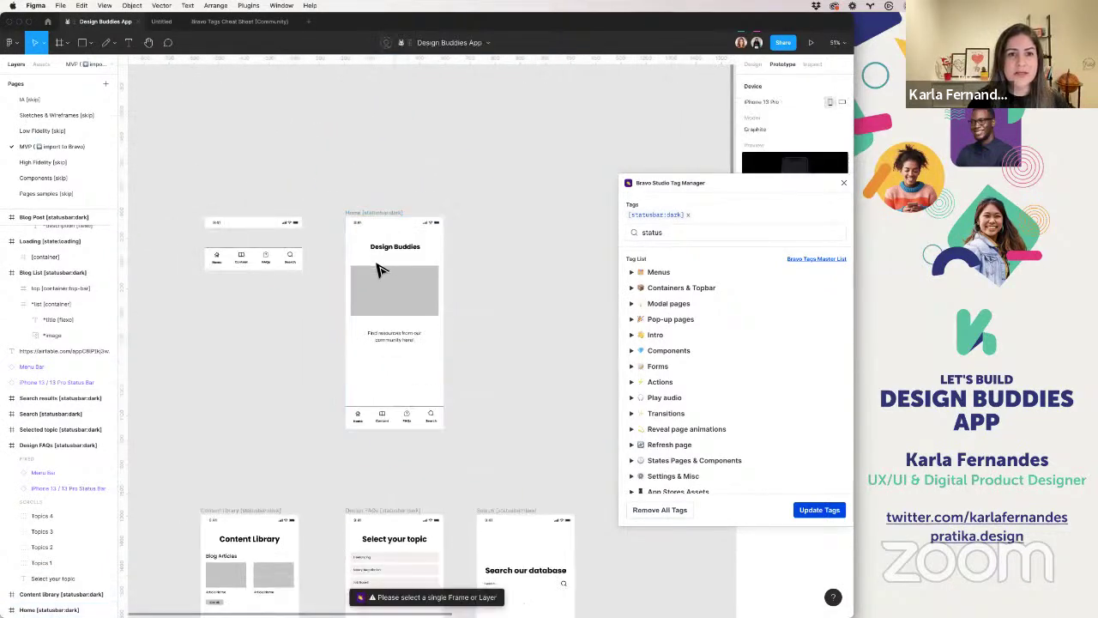
scroll(380, 270, down, 2)
scroll(444, 336, down, 5)
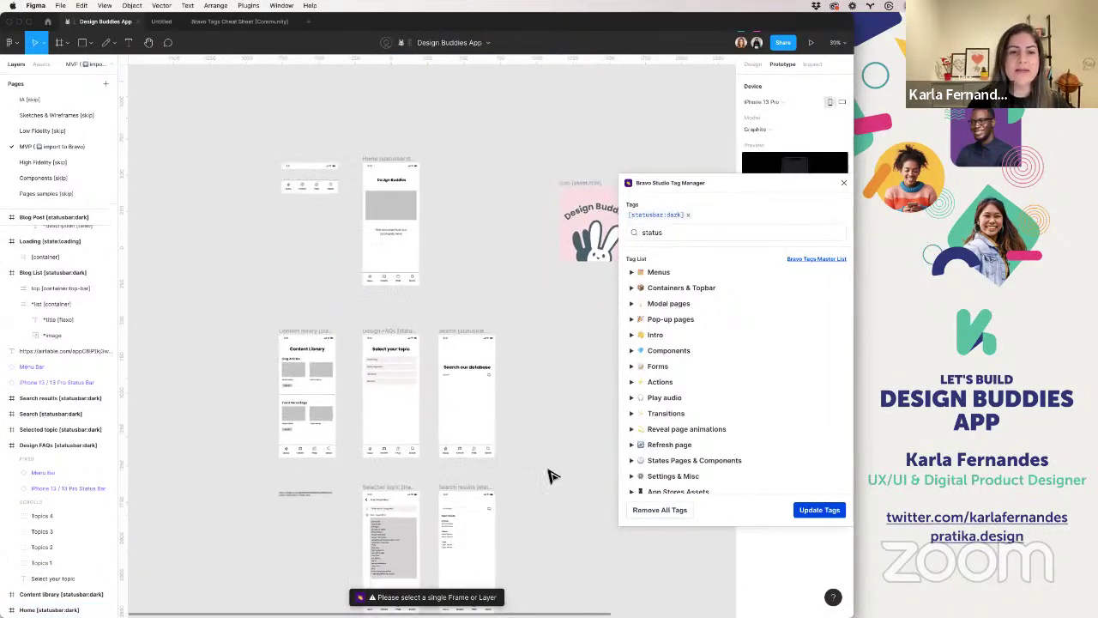
scroll(549, 471, down, 2)
click(488, 444)
key(Delete)
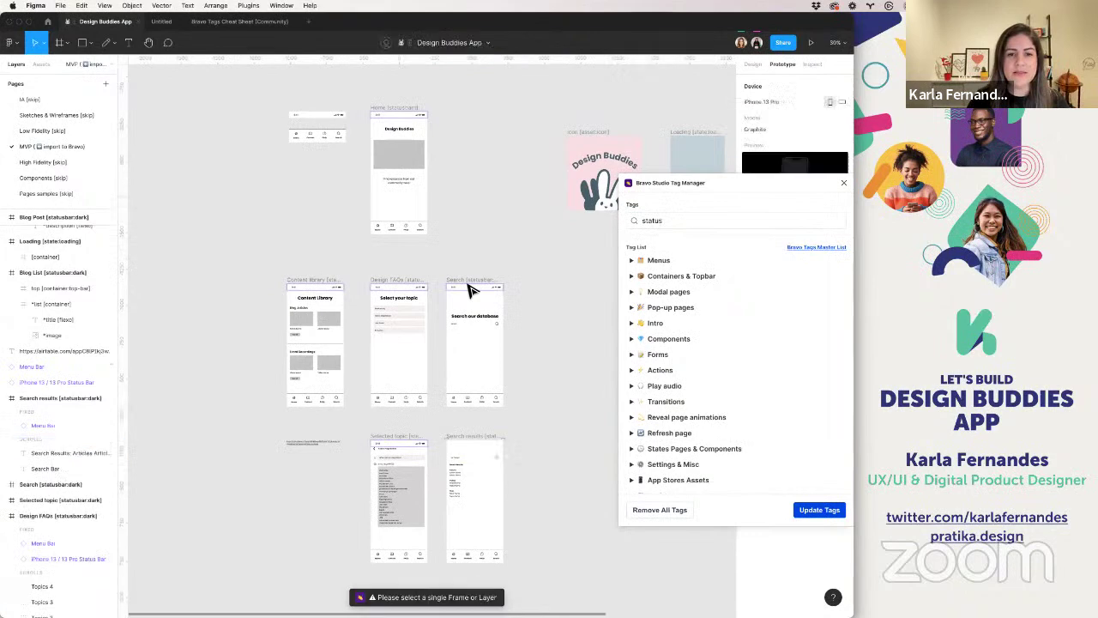
click(342, 289)
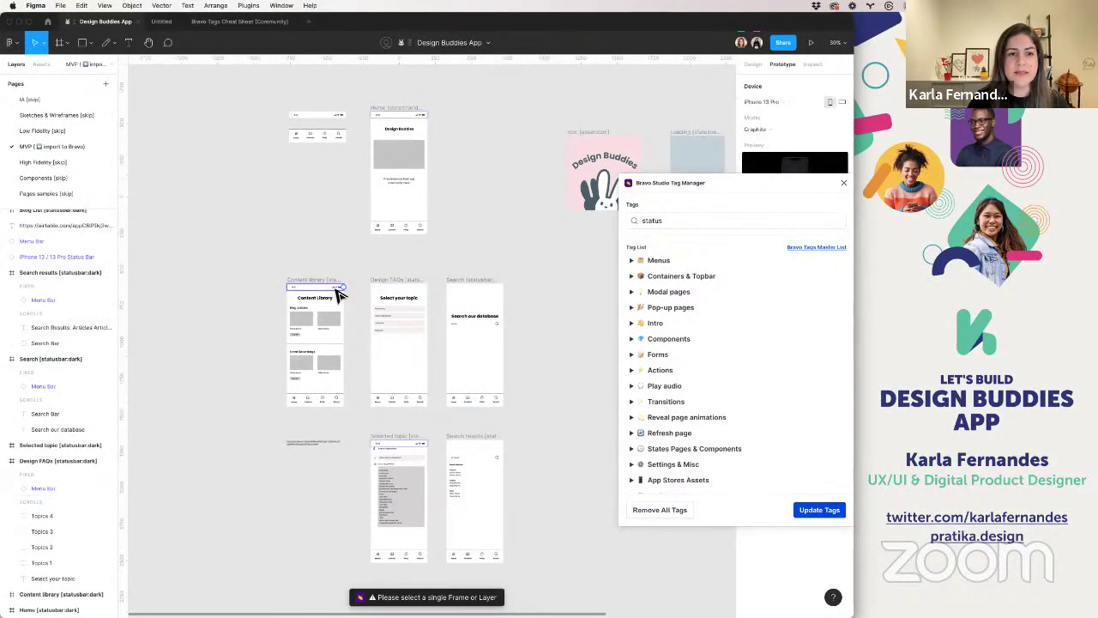
key(Delete)
click(420, 442)
key(Delete)
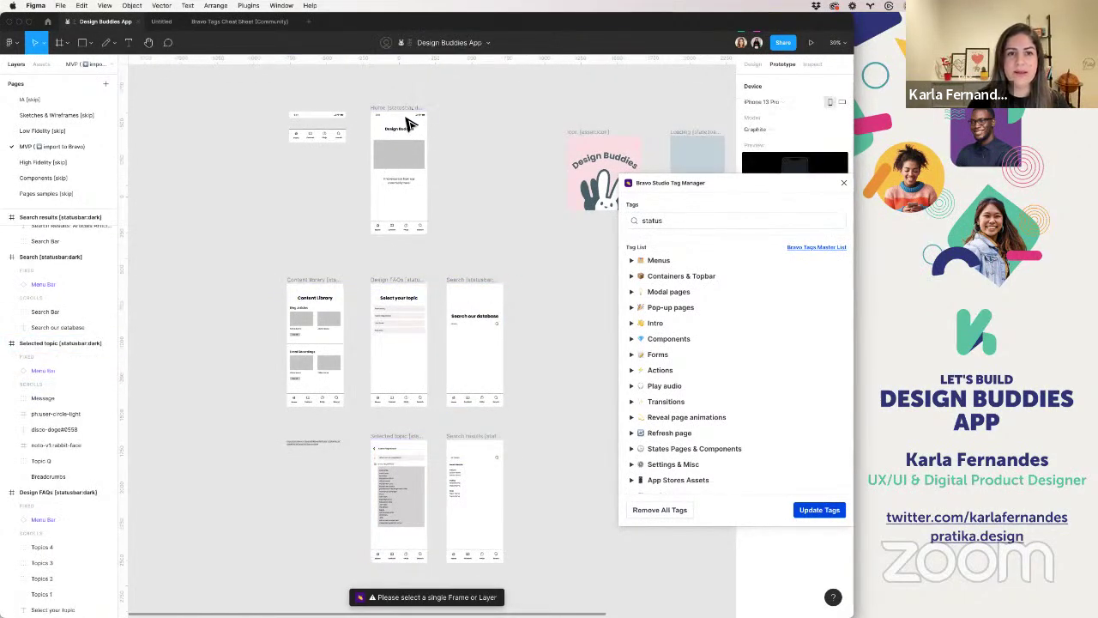
- Undo the status bar deletions in the wireframe frames
key(ctrl+z)
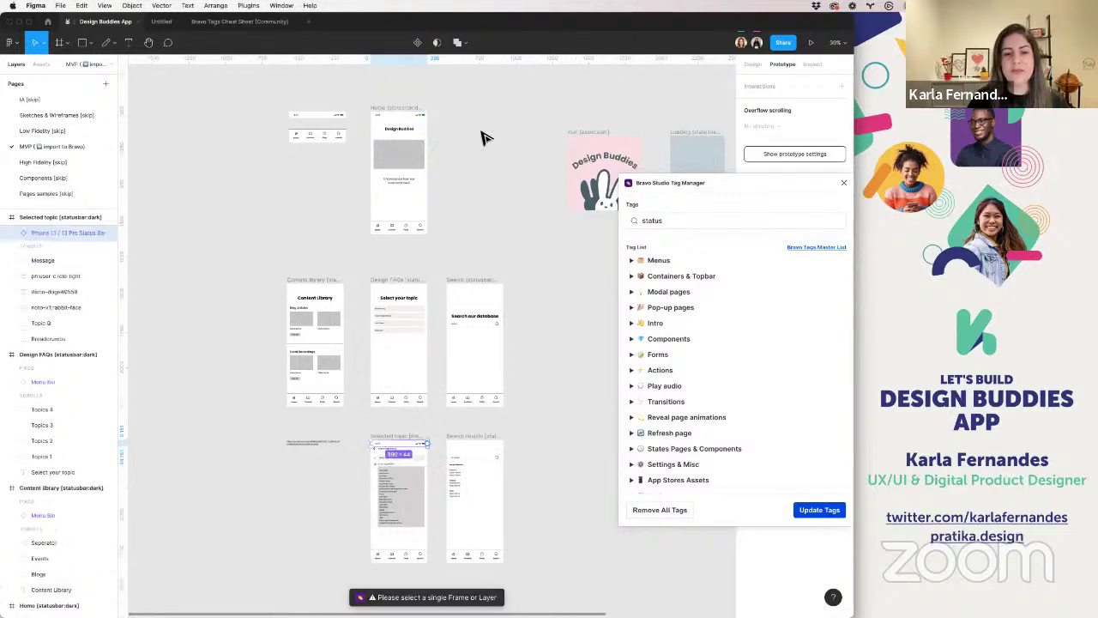
key(super+z)
key(super+z)
key(super+z)
key(super+z)
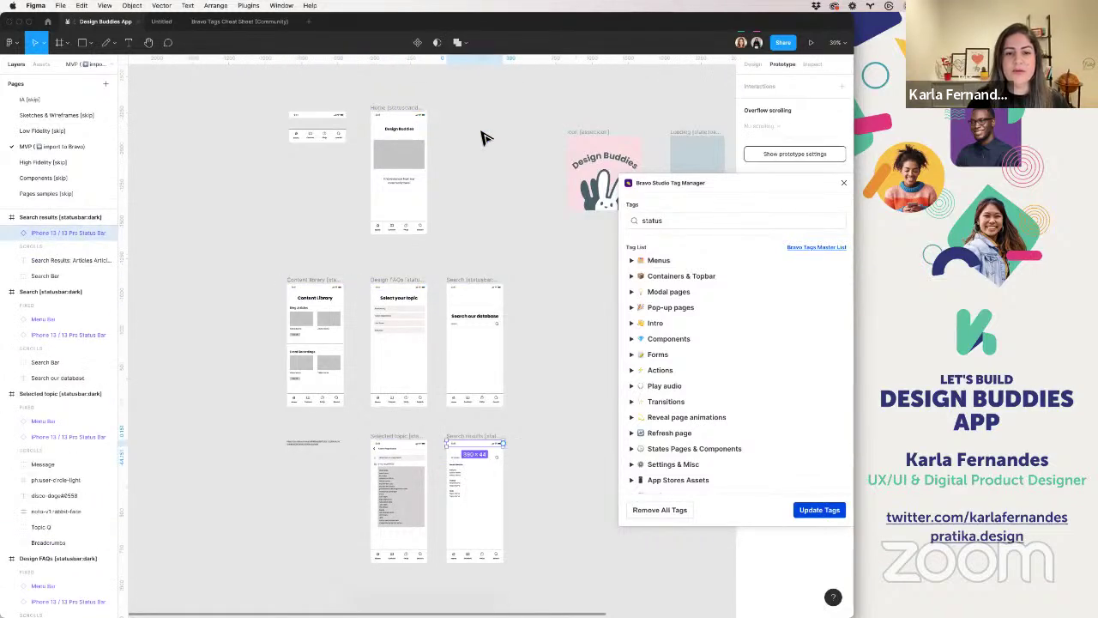
- Select the iPhone 13 / 13 Pro Status Bar inside the Home frame
click(441, 128)
click(372, 115)
scroll(374, 120, up, 3)
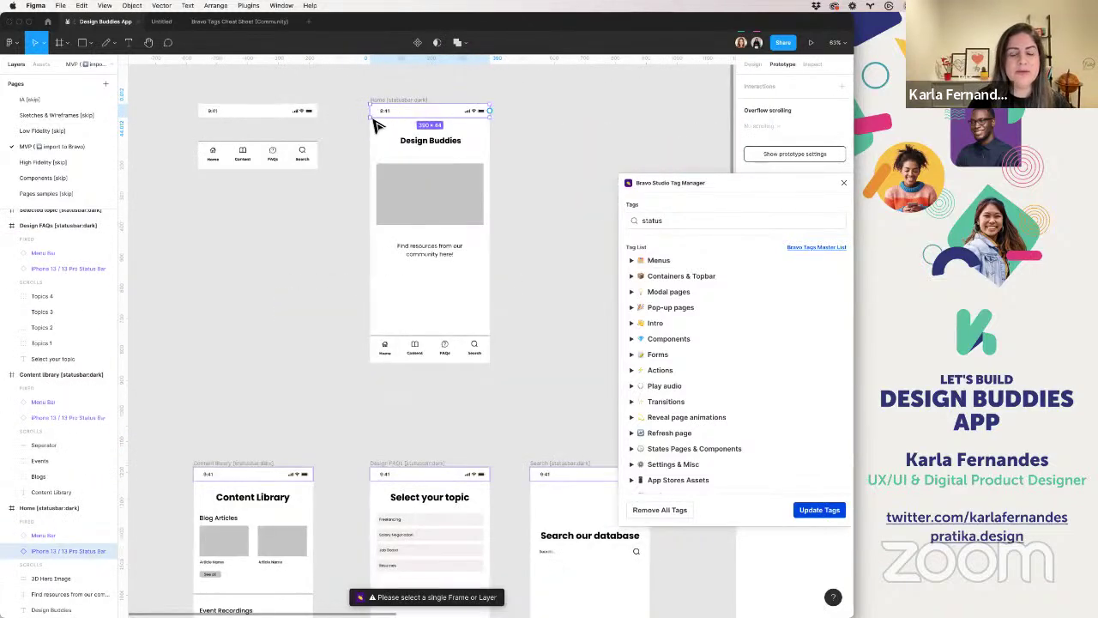
- Examine the standalone iPhone status bar component, its nested layers and its instance in the Home frame
scroll(374, 125, up, 5)
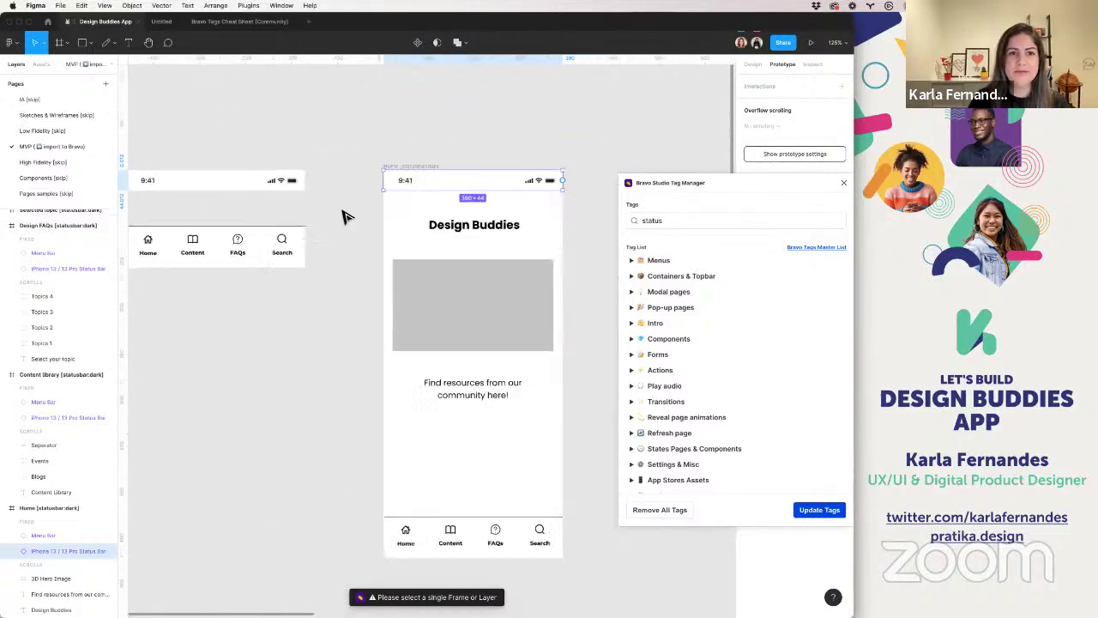
scroll(344, 217, down, 5)
click(272, 196)
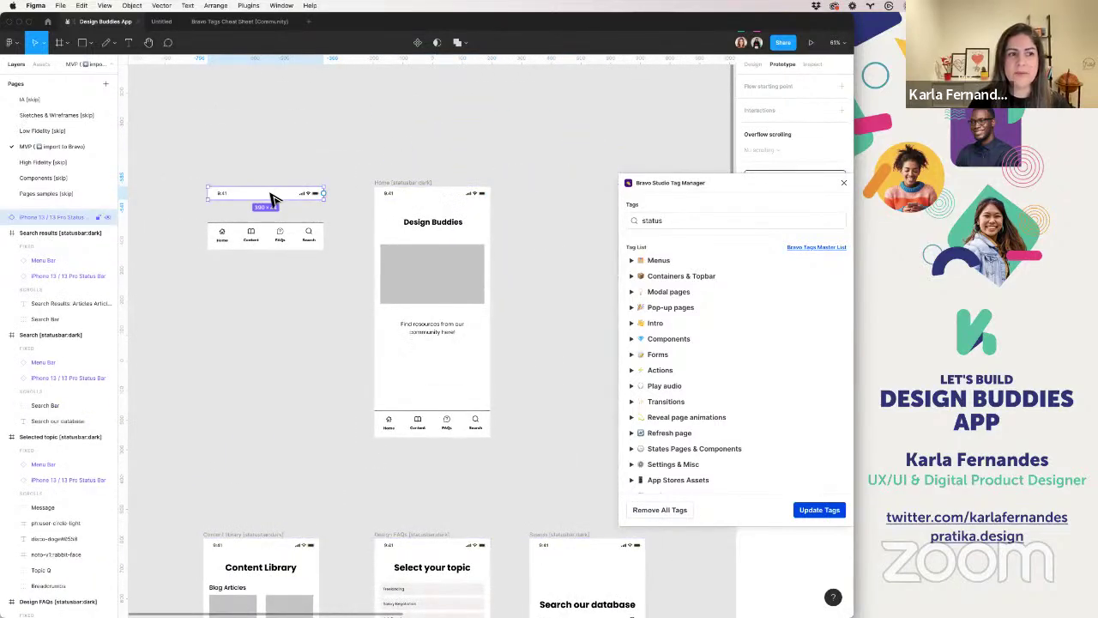
double_click(225, 197)
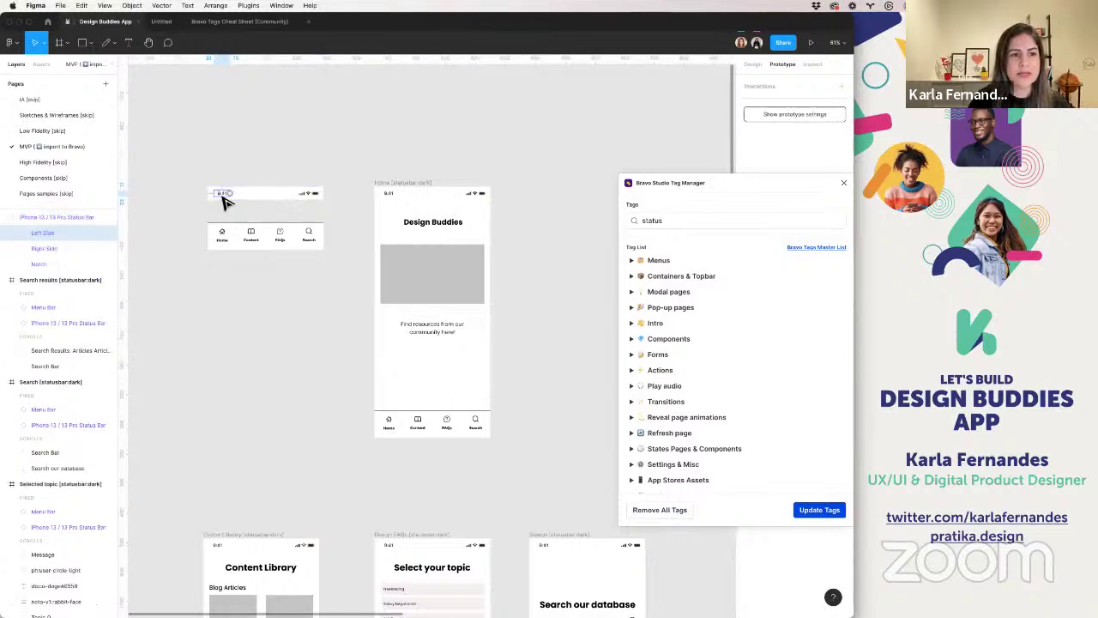
shift+click(50, 263)
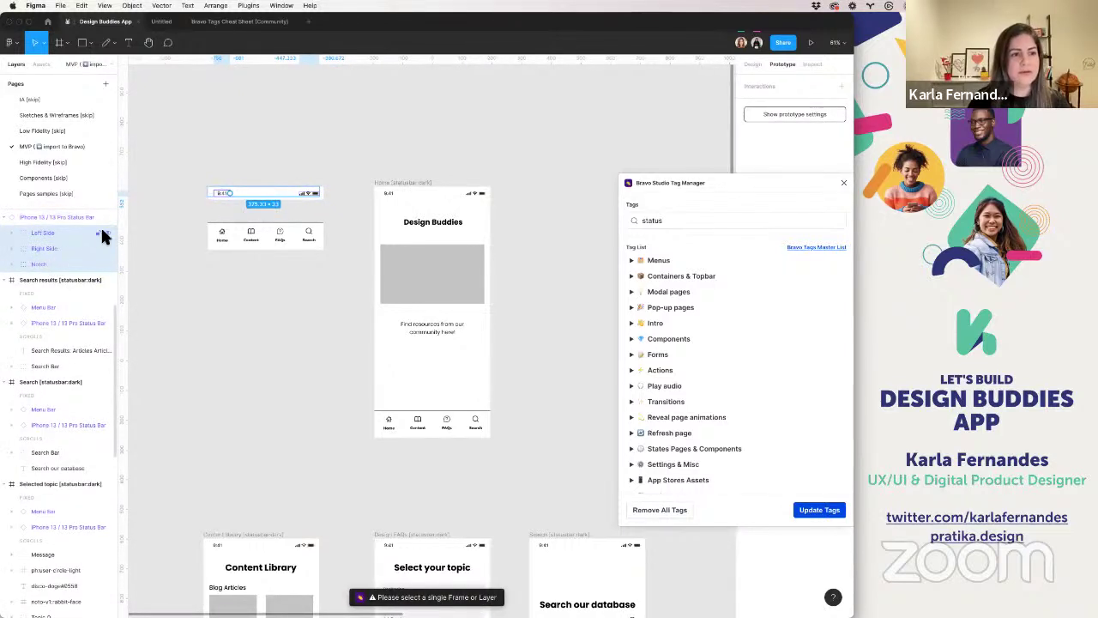
click(276, 175)
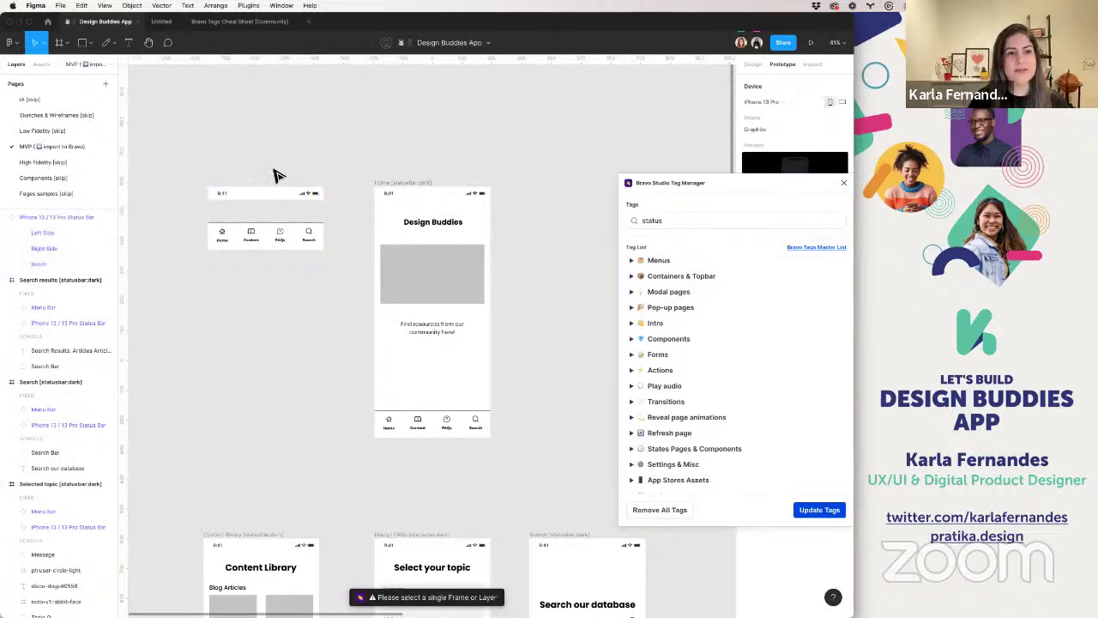
click(257, 194)
right_click(251, 196)
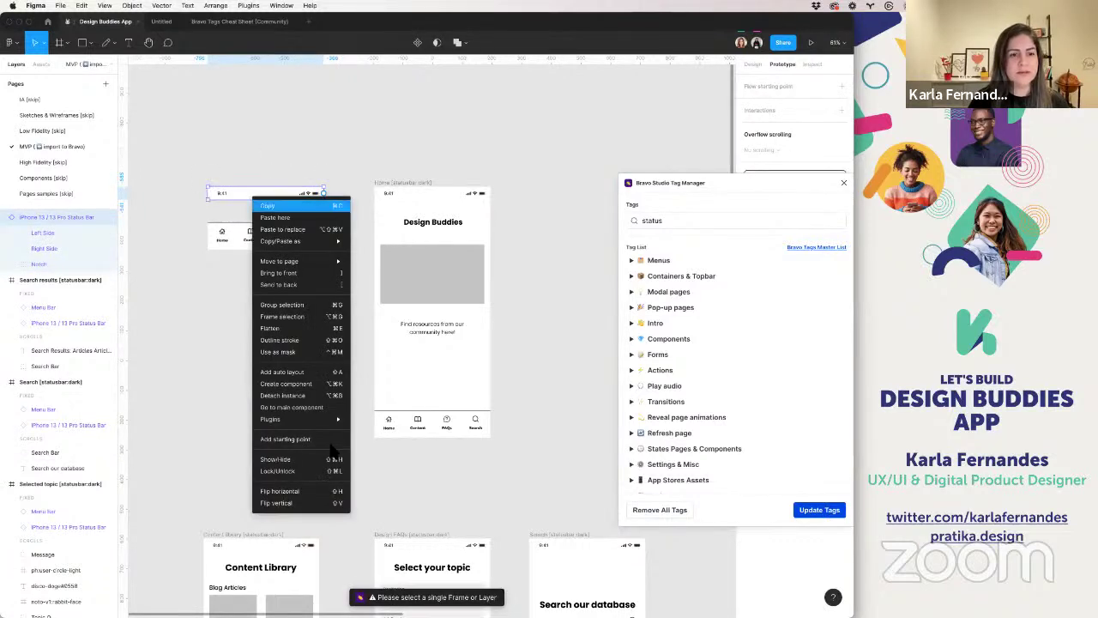
click(348, 188)
click(398, 192)
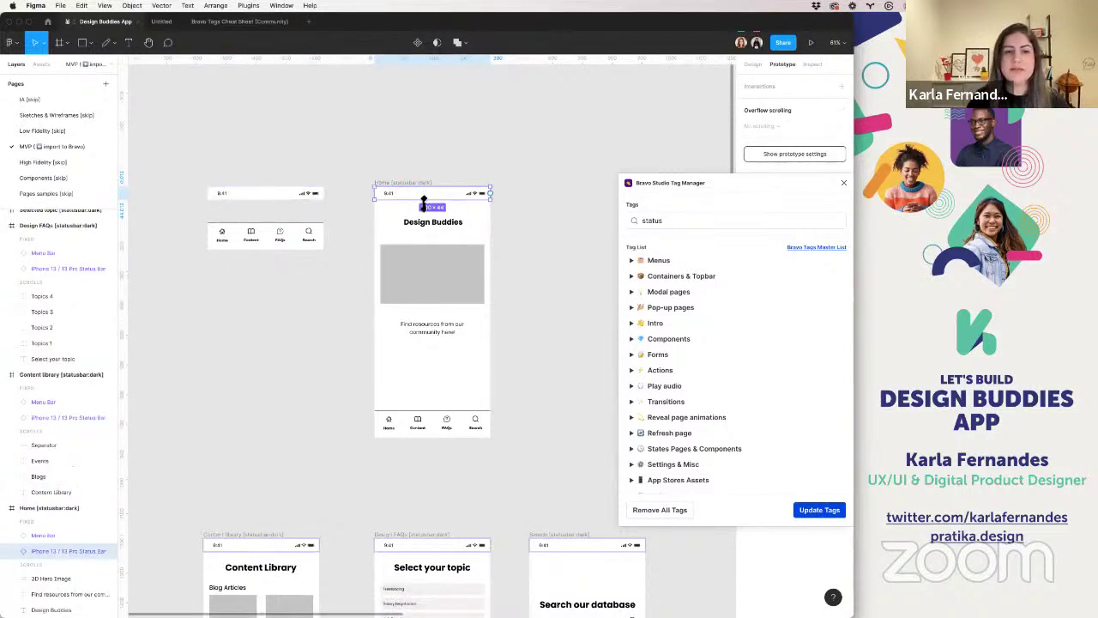
click(23, 519)
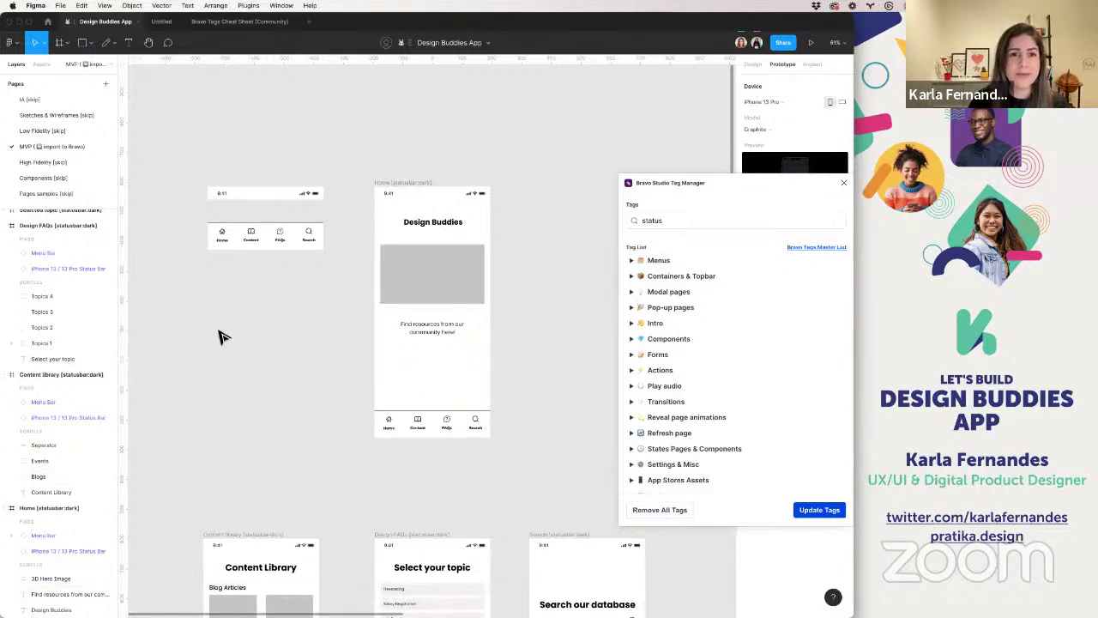
- Review the app screens below Home and check the Bravo tags on the Content library frame
scroll(221, 336, down, 5)
scroll(221, 337, down, 2)
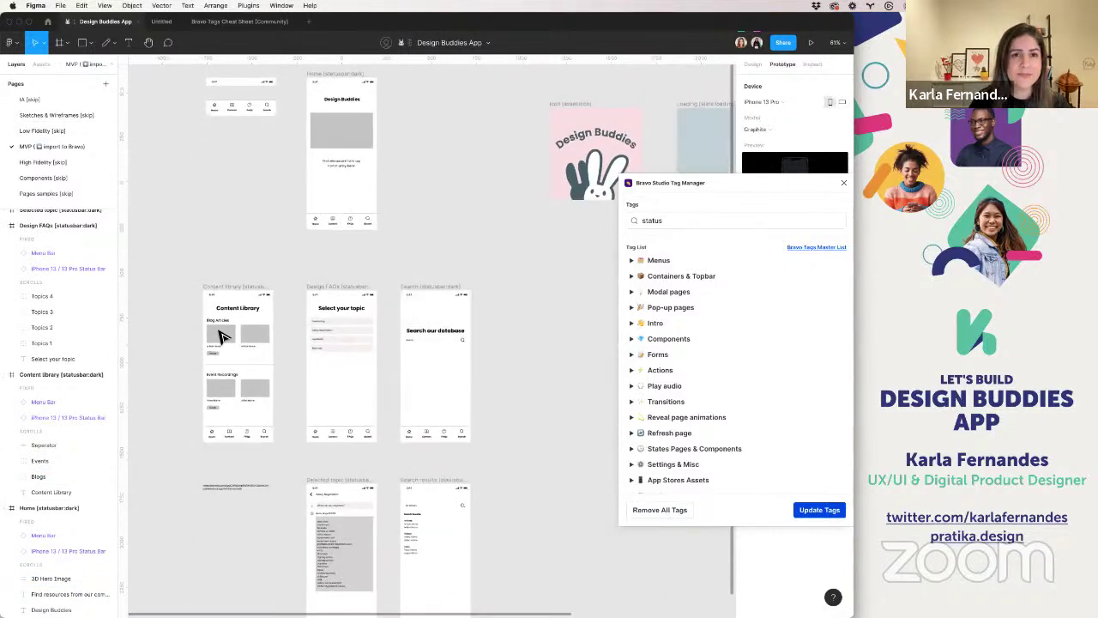
scroll(222, 336, up, 2)
scroll(222, 336, down, 3)
click(216, 221)
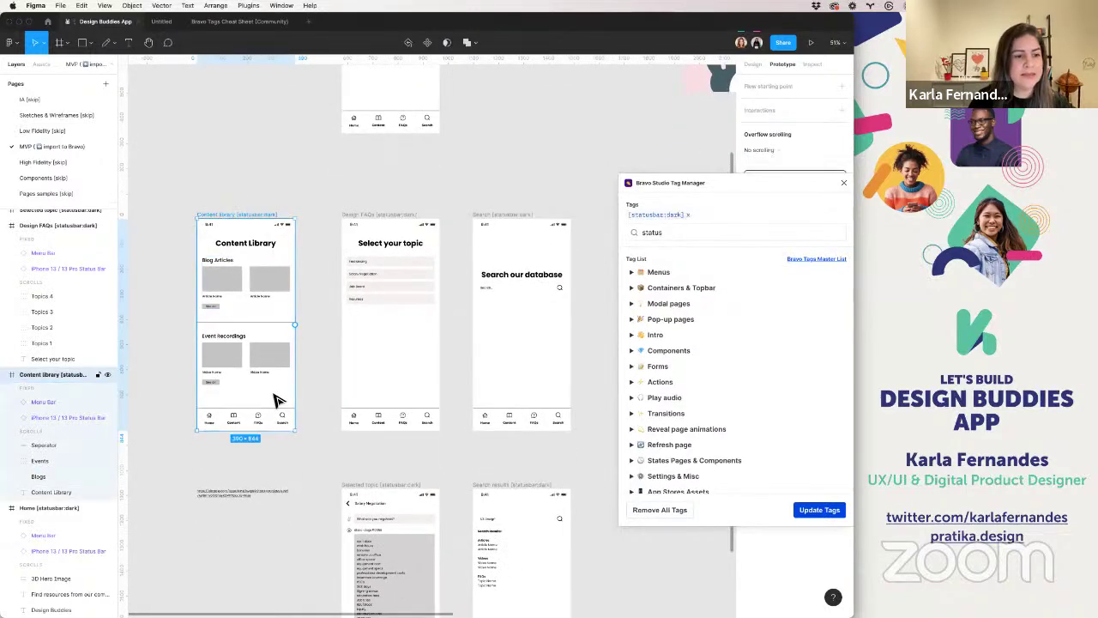
scroll(388, 427, down, 2)
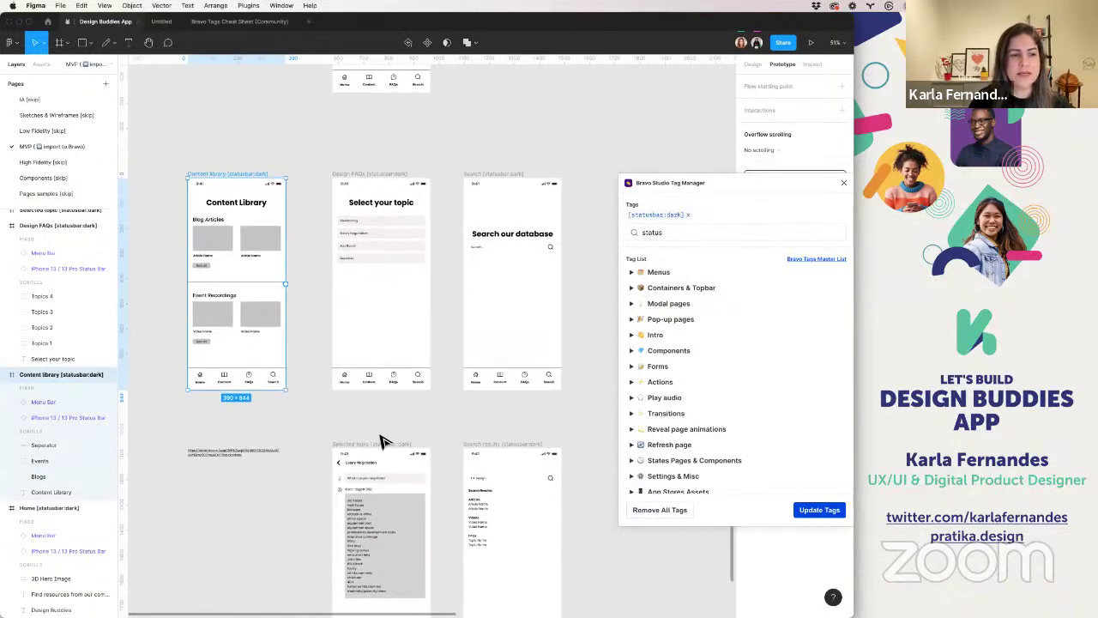
scroll(384, 441, down, 5)
scroll(363, 400, up, 15)
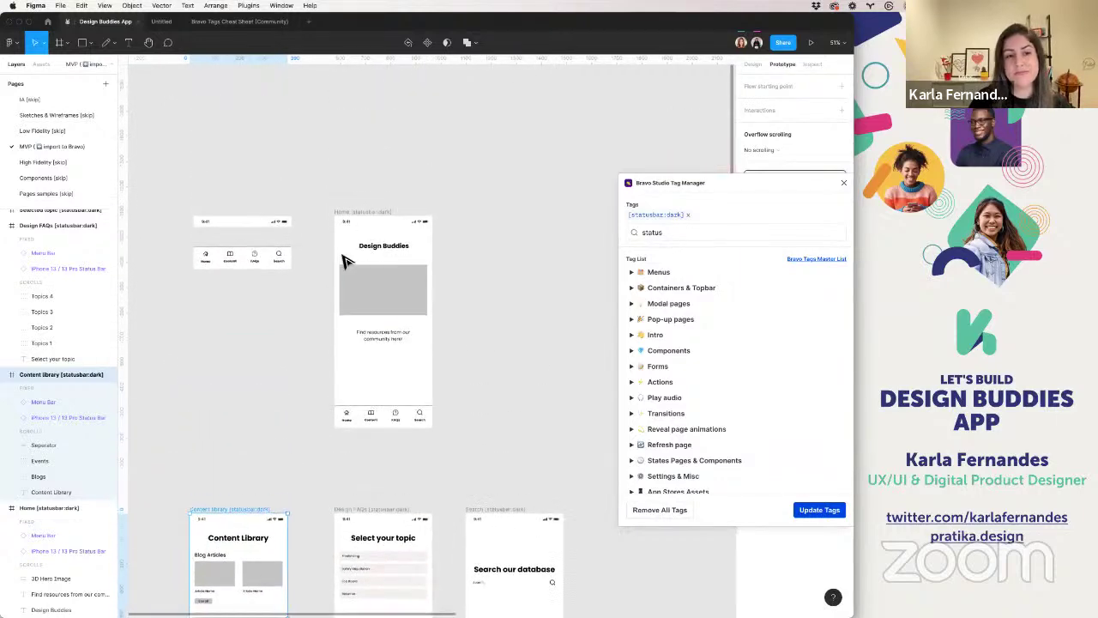
- Draw a 390 × 44 frame over the Home screen's status bar and delete the status bar instance nested inside it
click(358, 214)
ctrl+scroll(358, 215, up, 5)
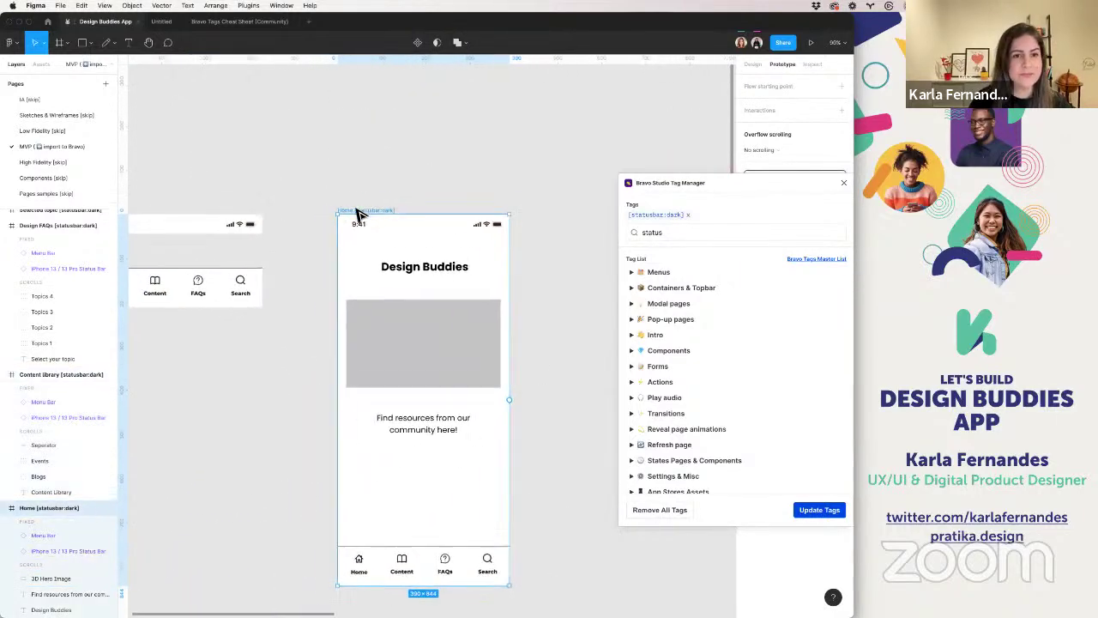
scroll(360, 206, down, 2)
click(370, 182)
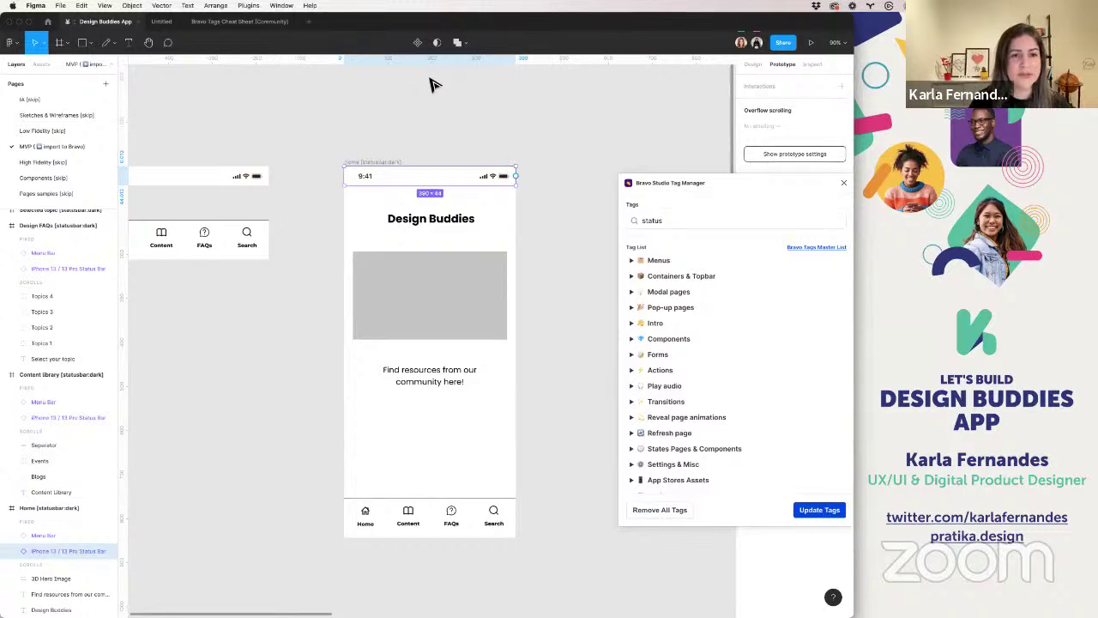
click(59, 42)
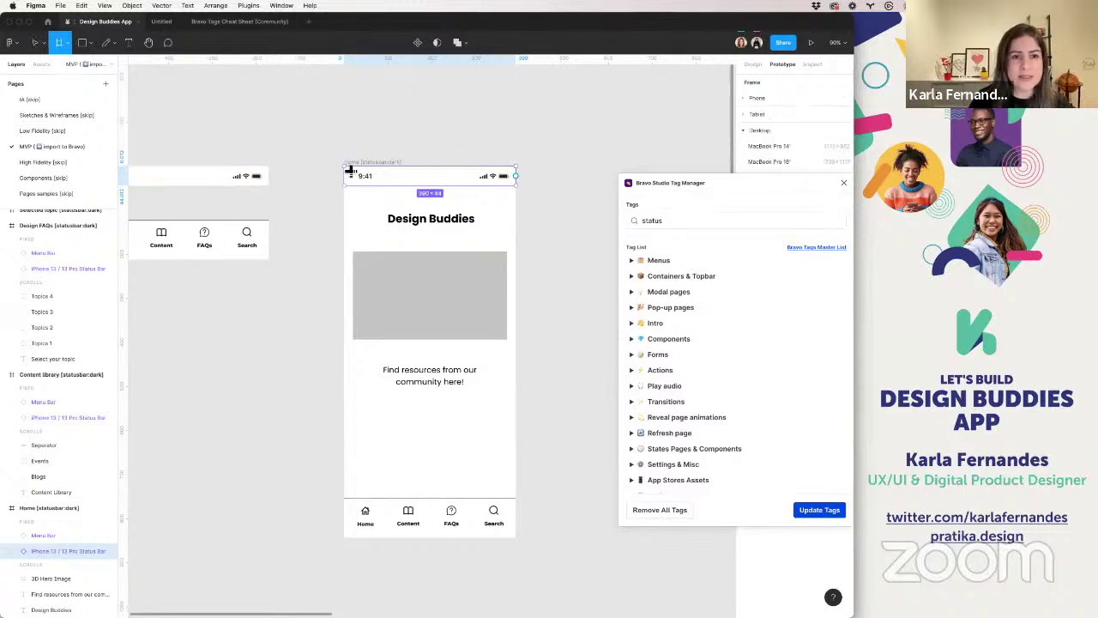
drag(346, 168, 519, 190)
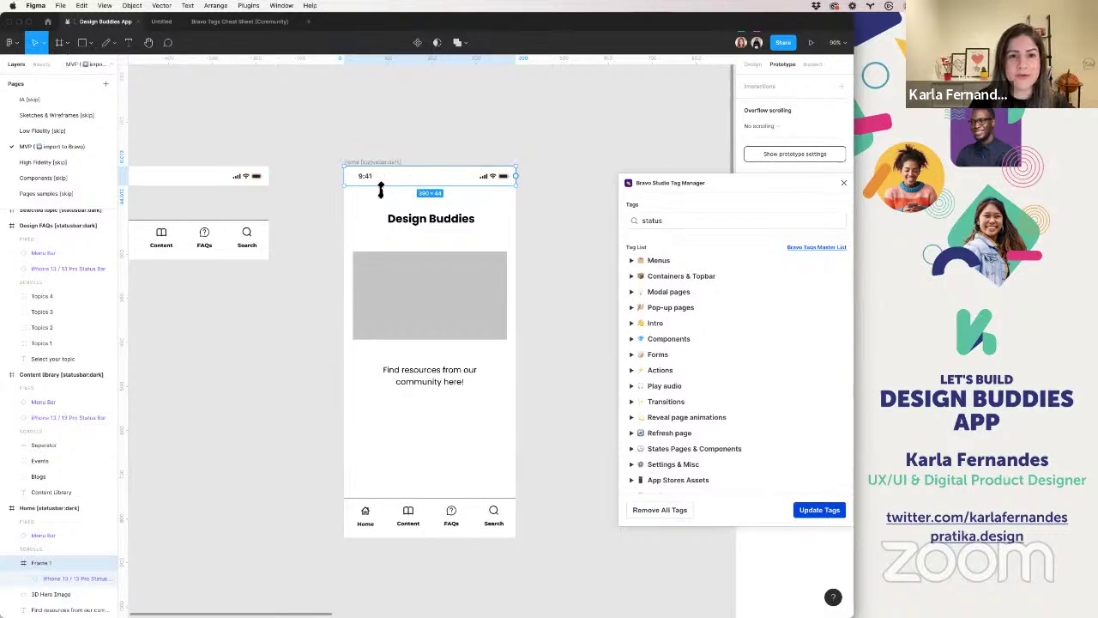
click(75, 577)
key(Delete)
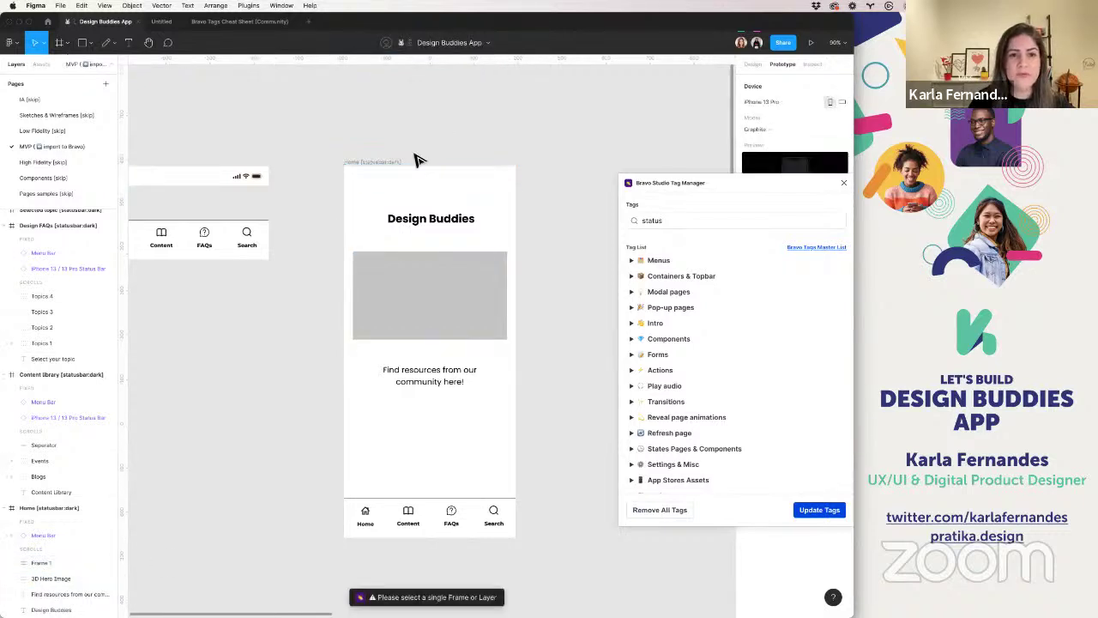
- Tag the empty frame at the top of the Home screen as [container:top-bar] with the Bravo tag manager
click(402, 178)
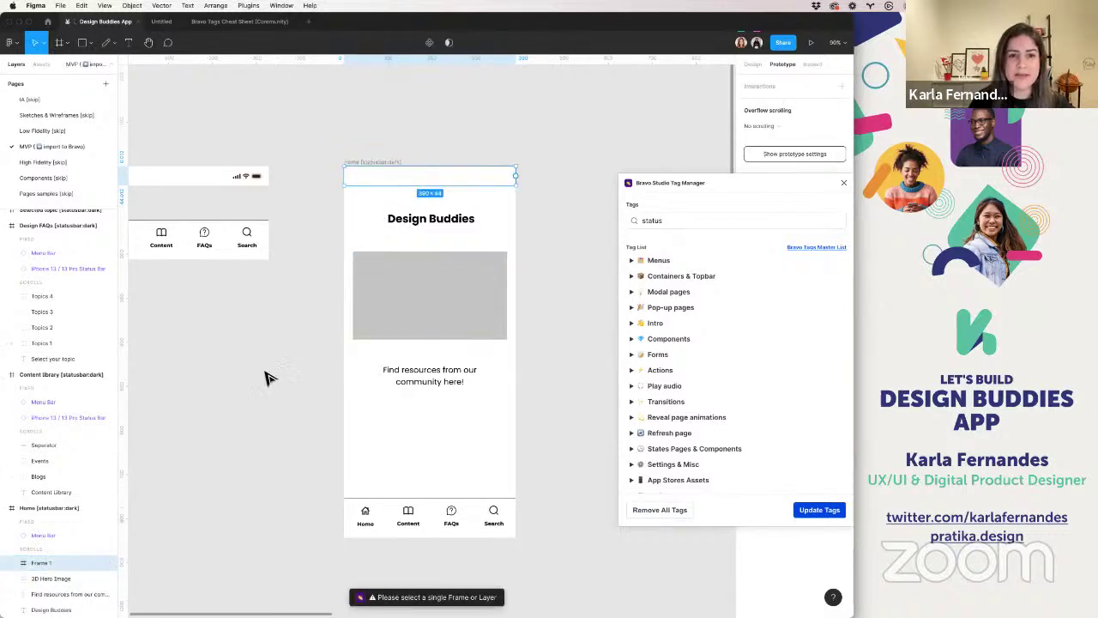
click(655, 221)
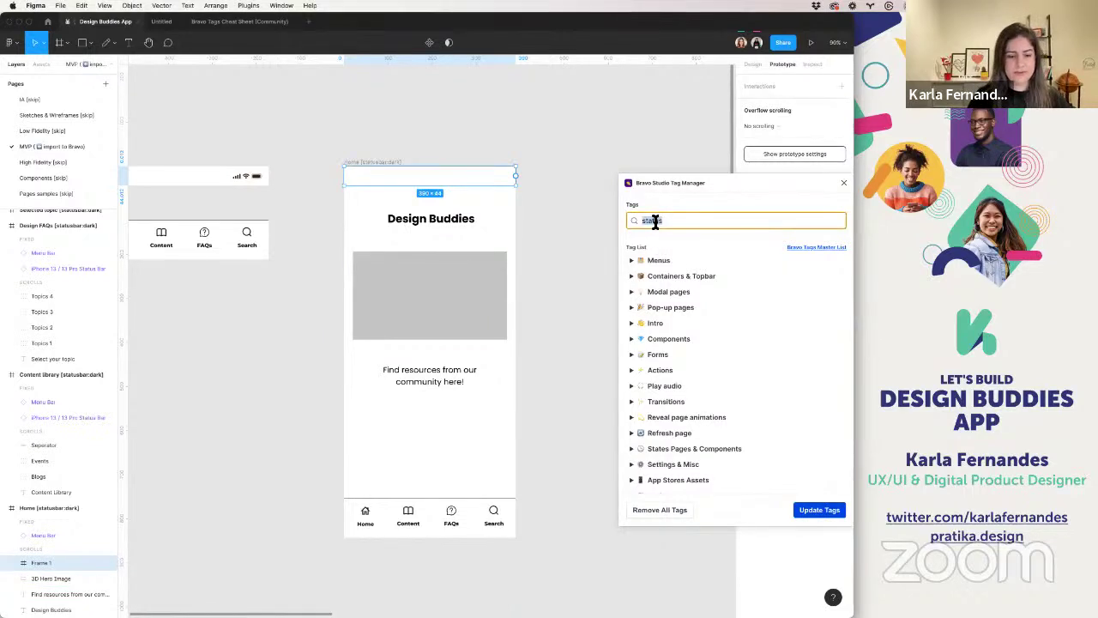
text(cont)
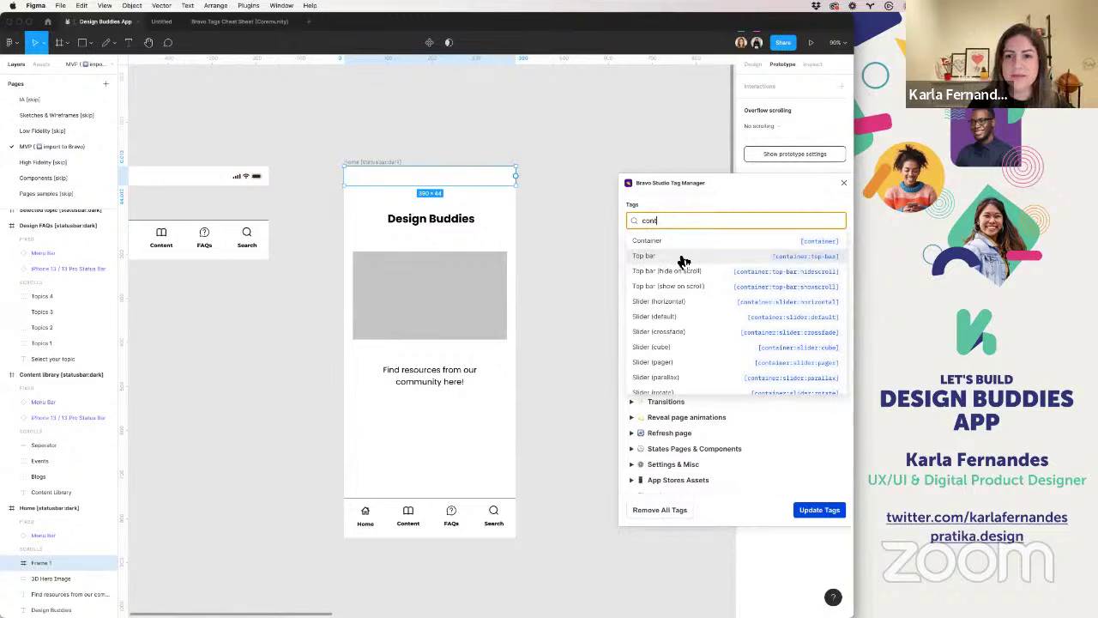
click(682, 259)
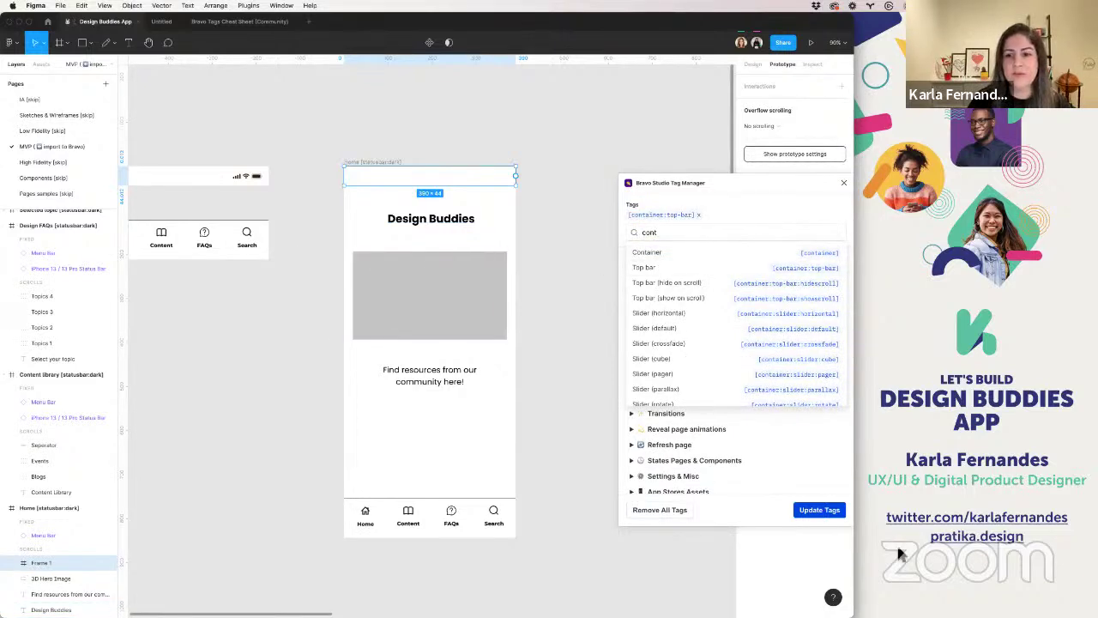
click(815, 512)
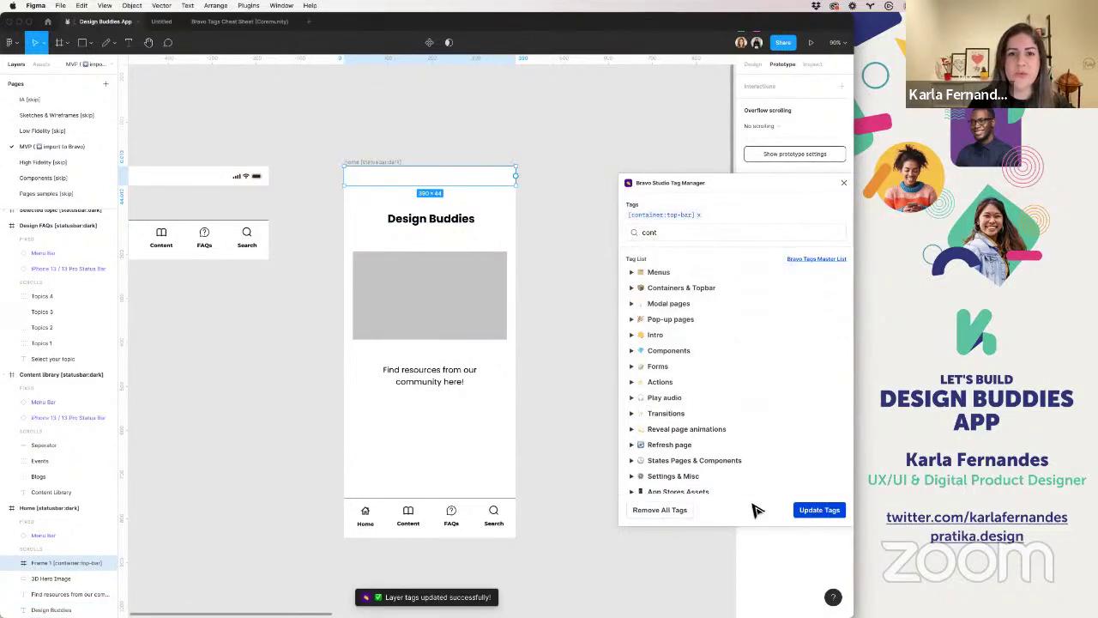
- Rename the tagged Home frame to "top", keeping its [container:top-bar] tag in the layer name
double_click(47, 562)
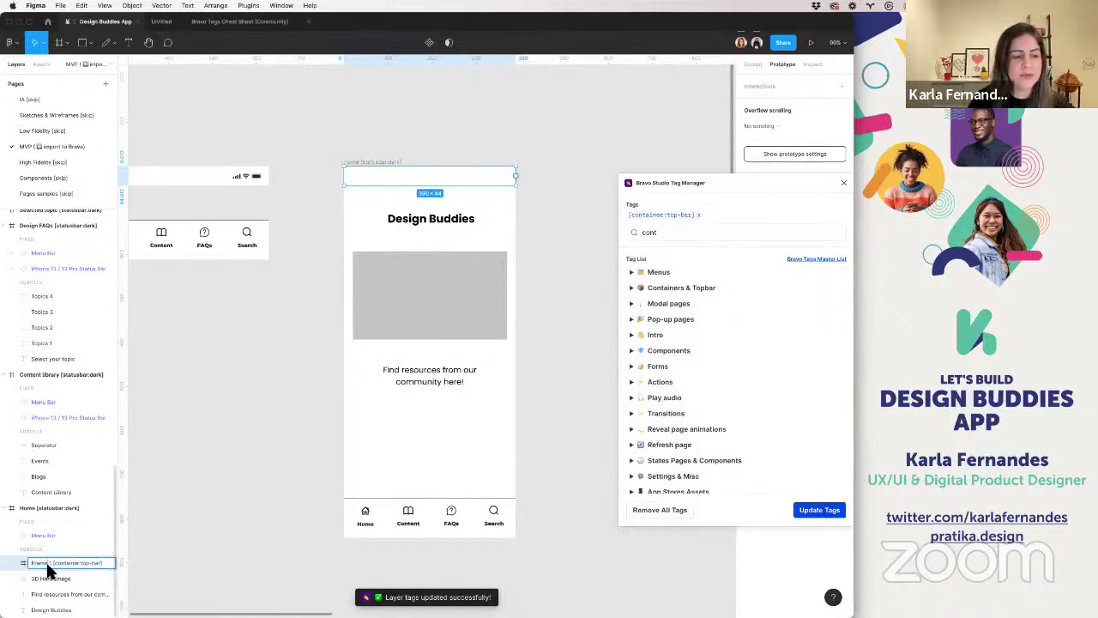
text(top)
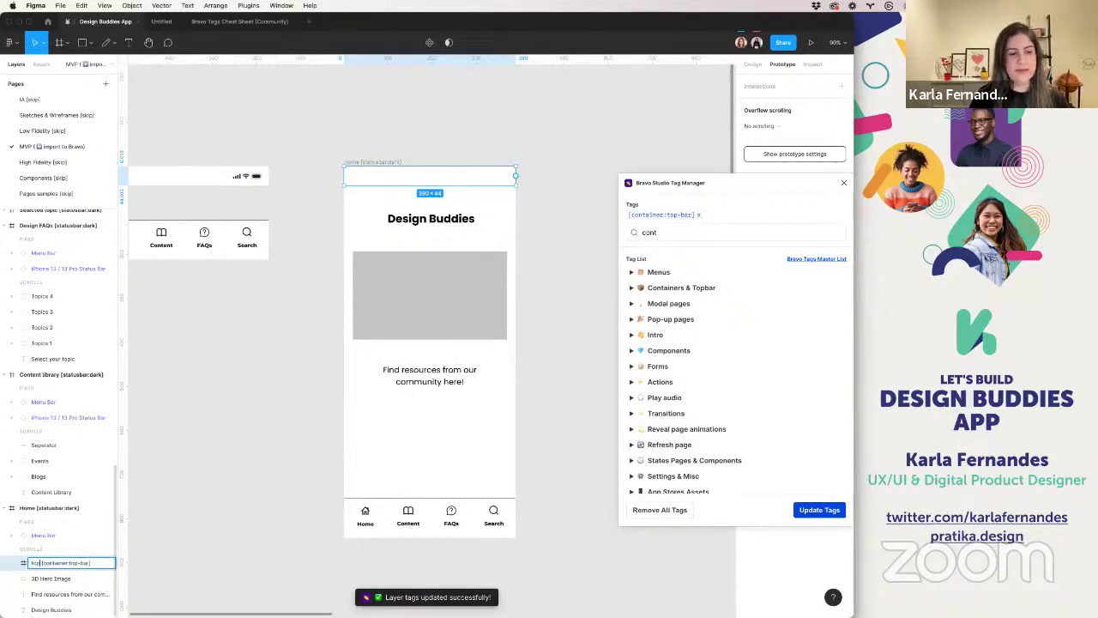
key(Return)
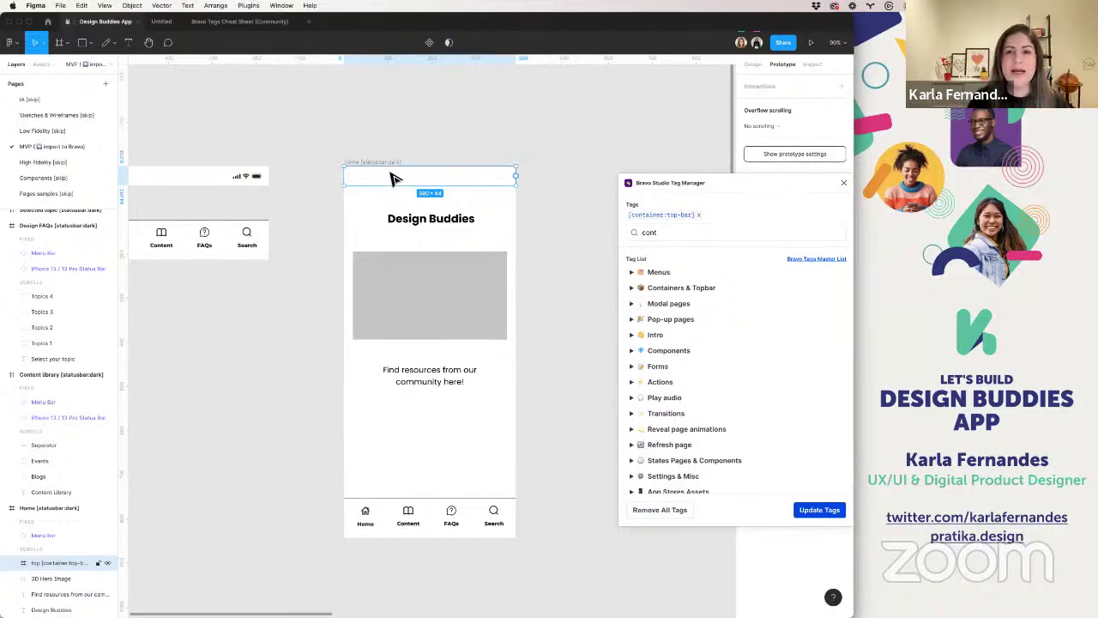
- Delete the iPhone status bar instances from the Content library, Design FAQs, Search, Selected topic and Search results screens
scroll(441, 265, down, 10)
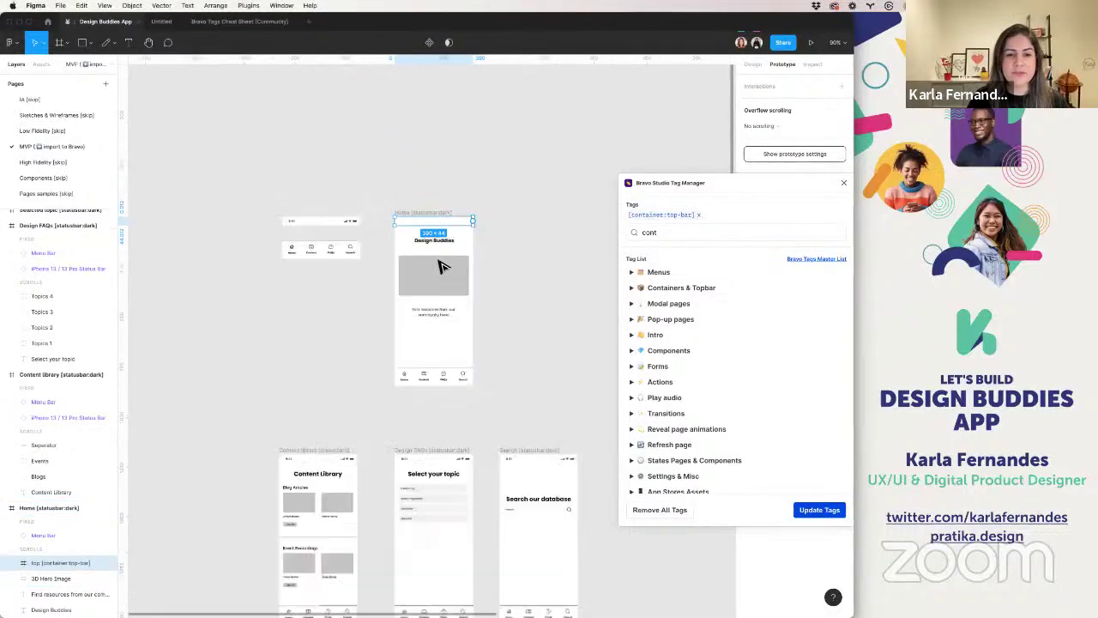
click(422, 314)
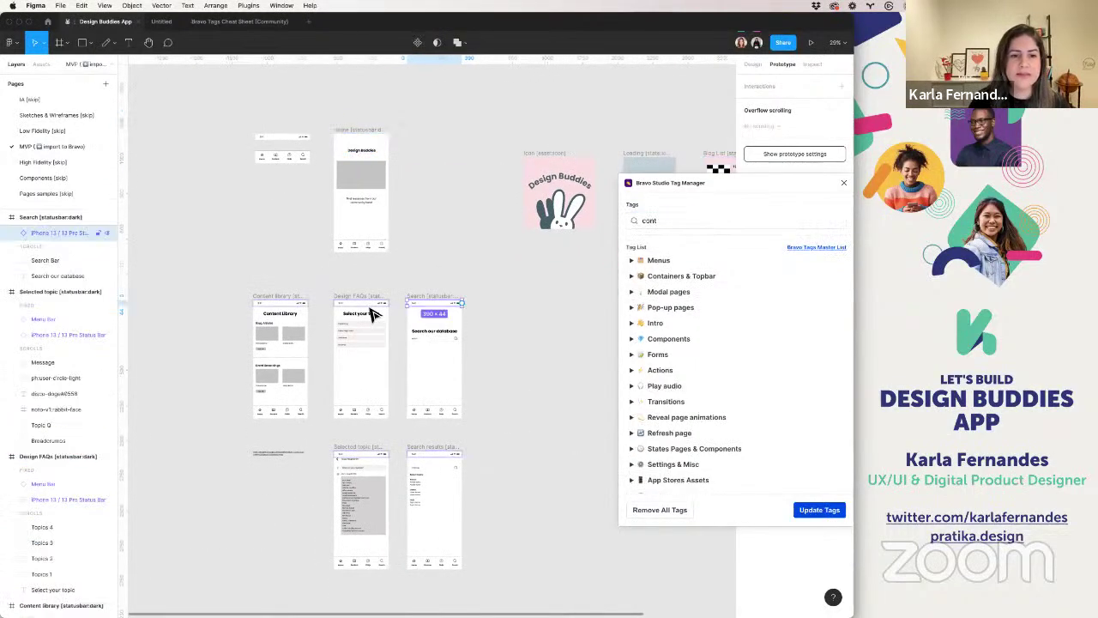
click(288, 307)
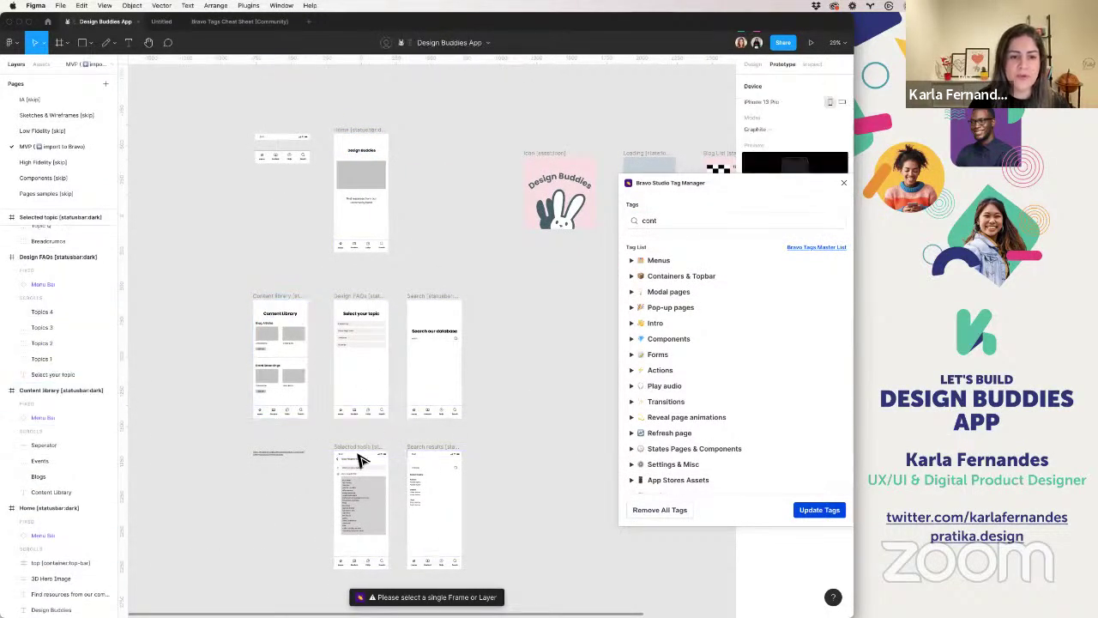
click(433, 459)
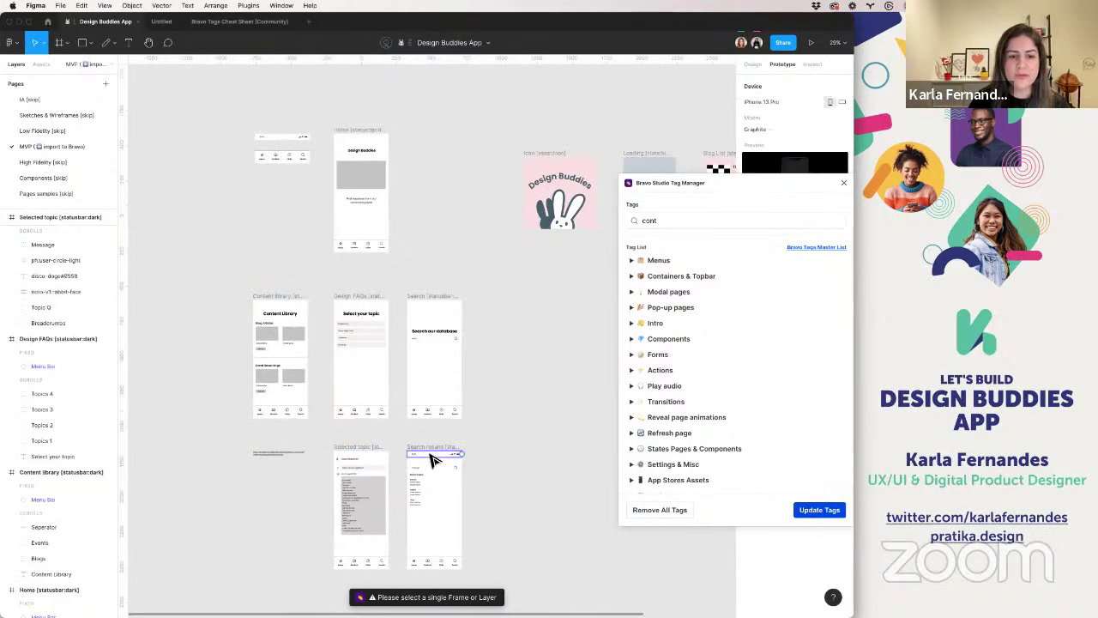
- Paste the top [container:top-bar] frame into the Content library, Design FAQs, Search, Selected topic and Search results screens
click(284, 301)
click(354, 302)
click(421, 303)
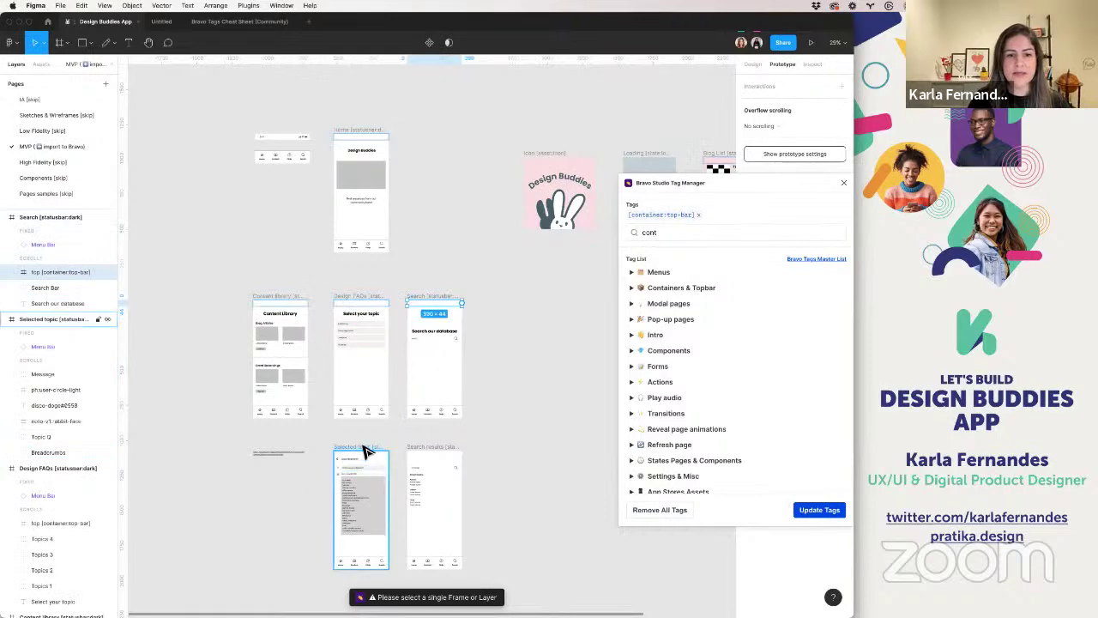
click(420, 449)
click(338, 318)
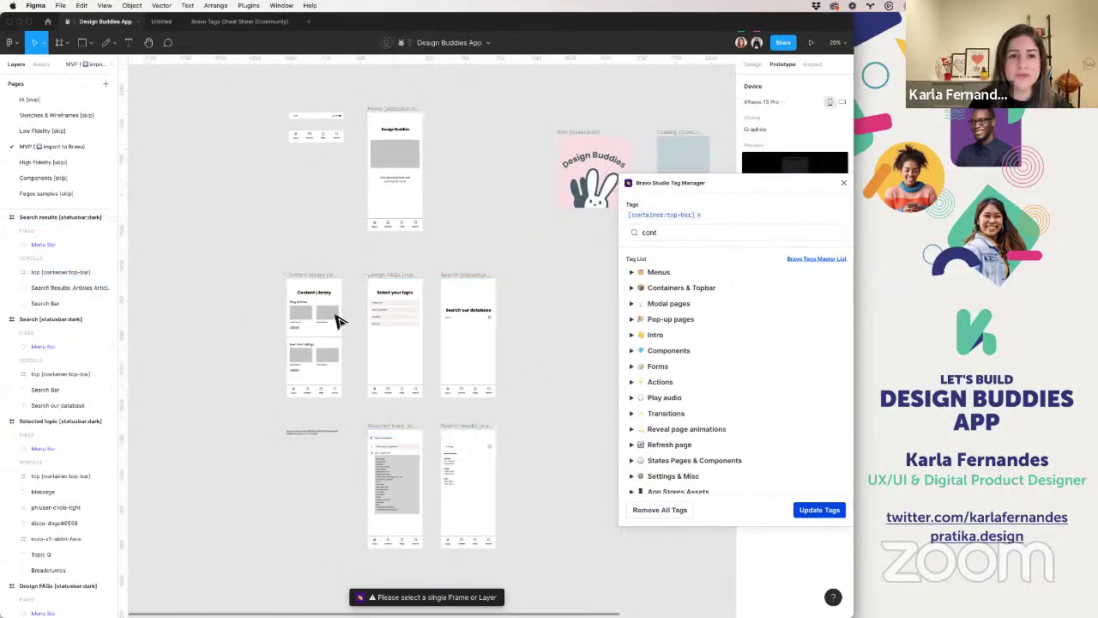
- Check the Home screen's menu bar and switch to the Bravo Tags Cheat Sheet community page
scroll(338, 319, left, 3)
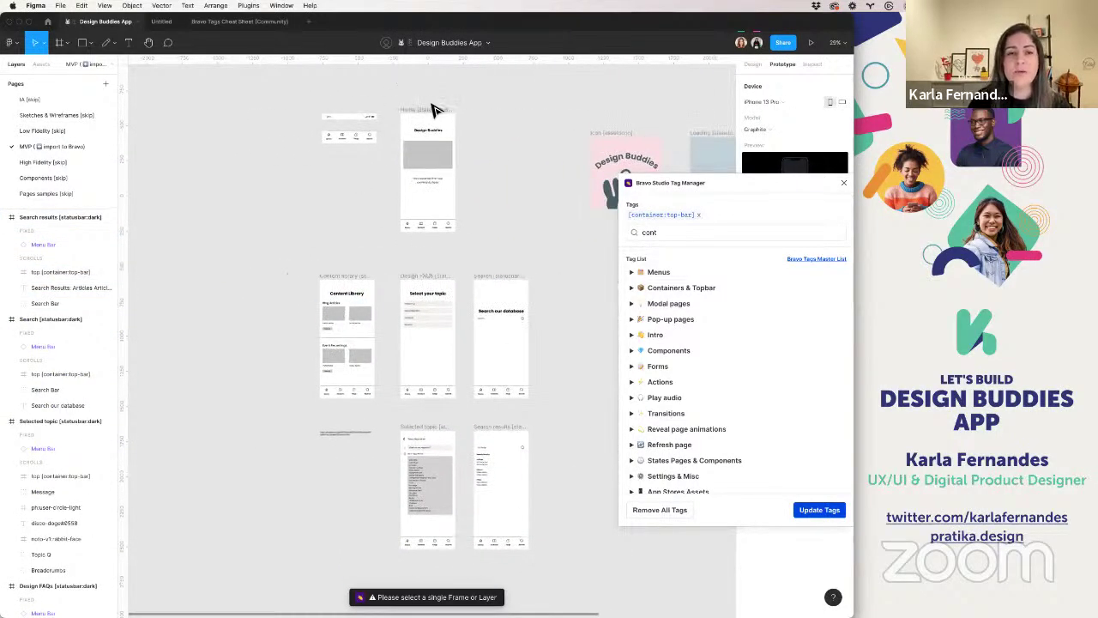
scroll(440, 271, up, 5)
click(437, 343)
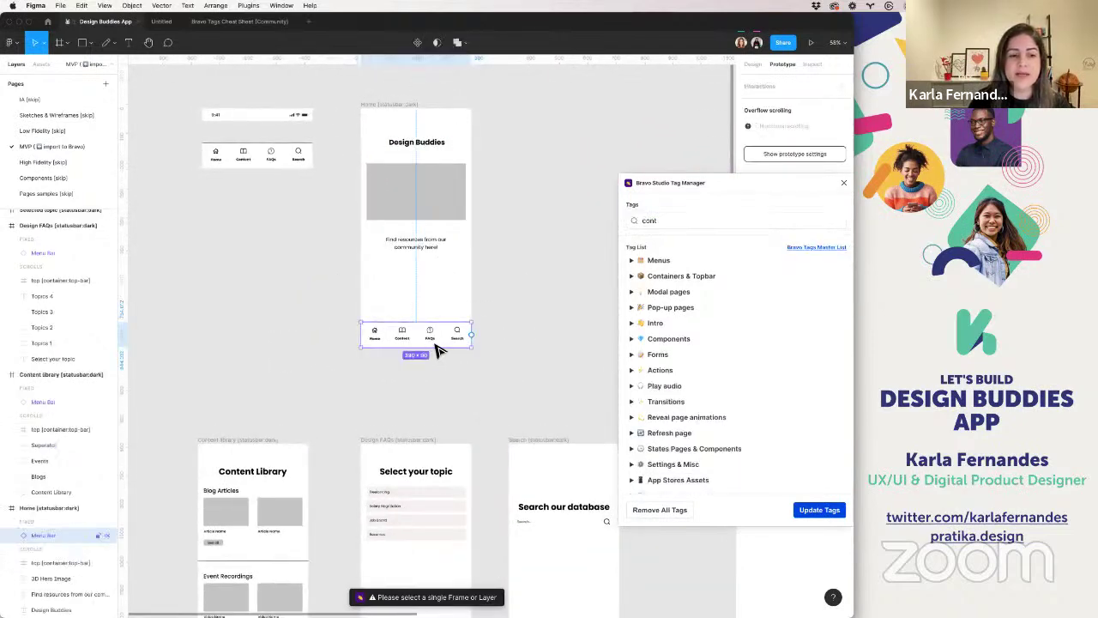
scroll(480, 330, right, 1)
click(495, 321)
scroll(495, 321, up, 3)
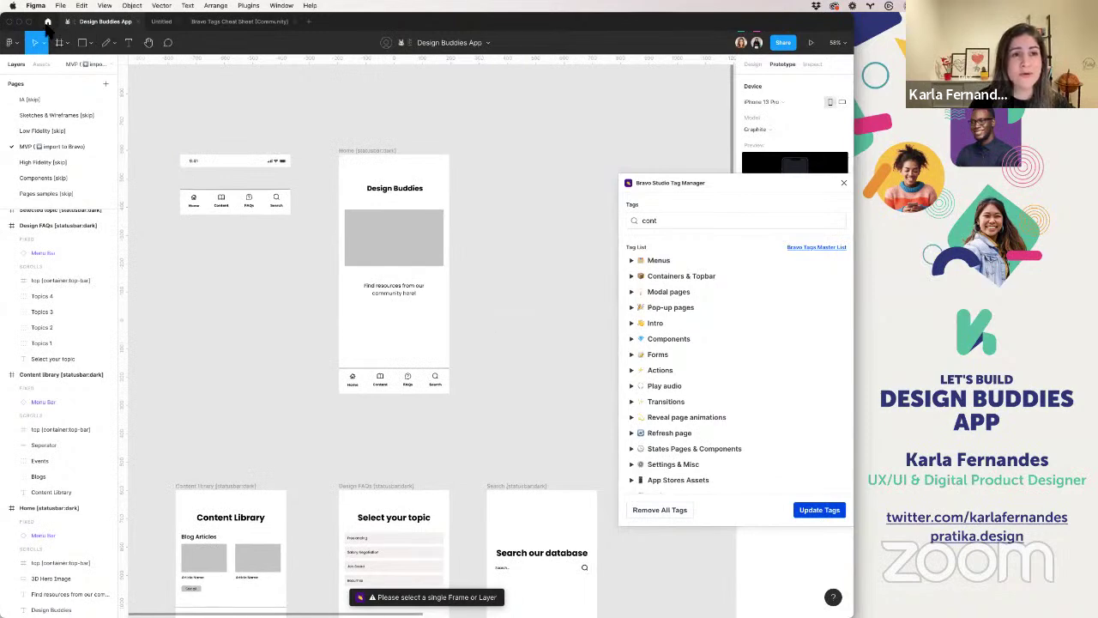
key(ctrl+shift+Tab)
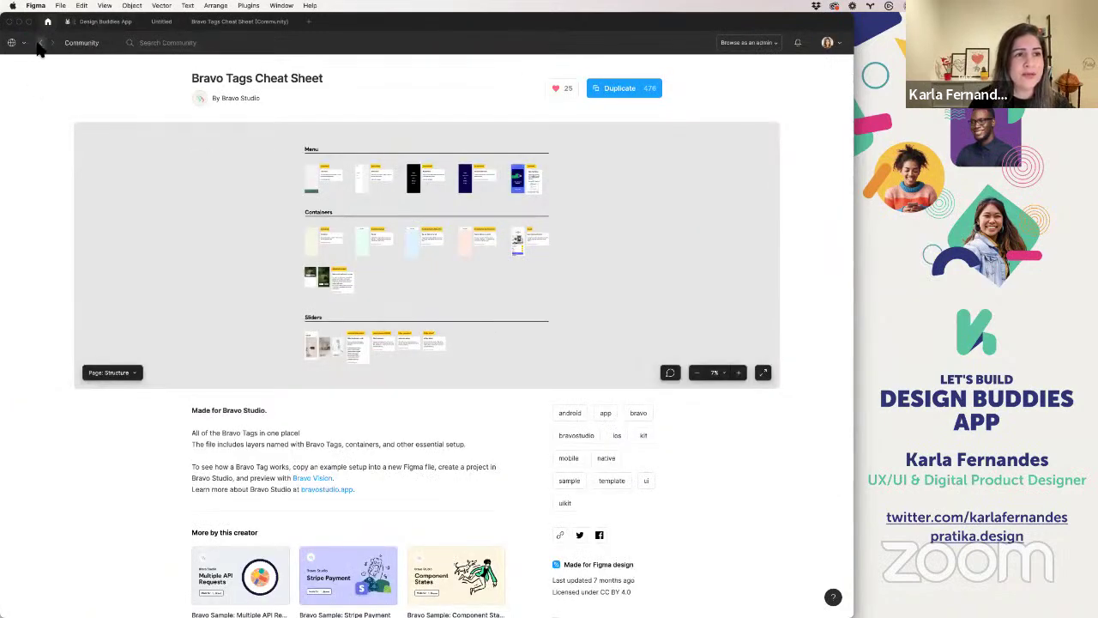
- Find the Amazing Menus for Bravo Studio file among Pratika Design & Nocode's community resources and duplicate it to the personal drafts
click(39, 49)
click(39, 48)
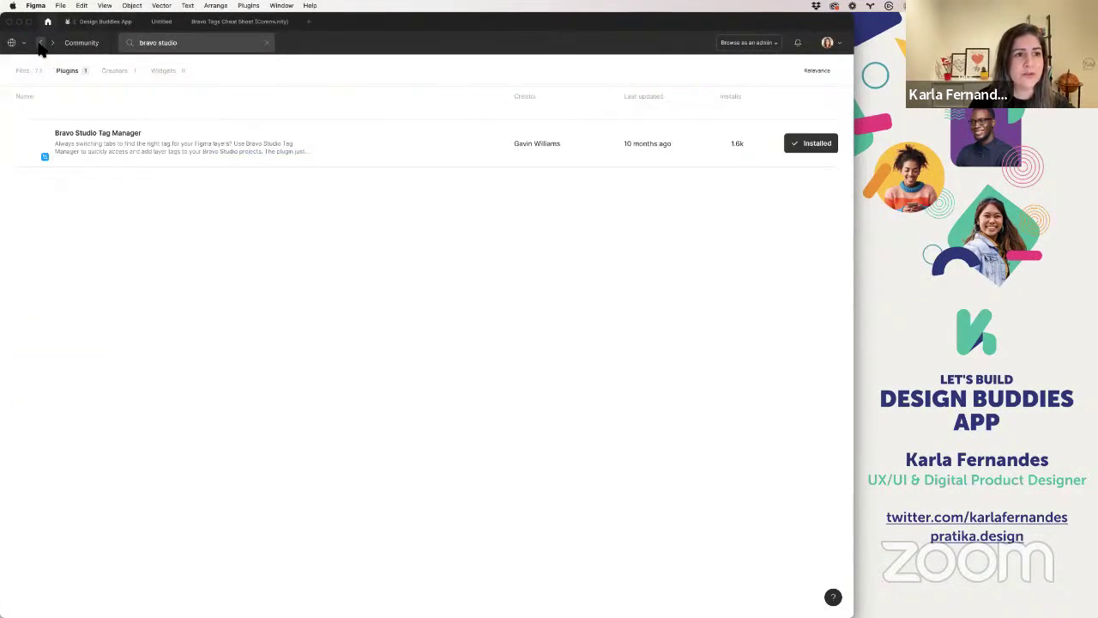
click(54, 45)
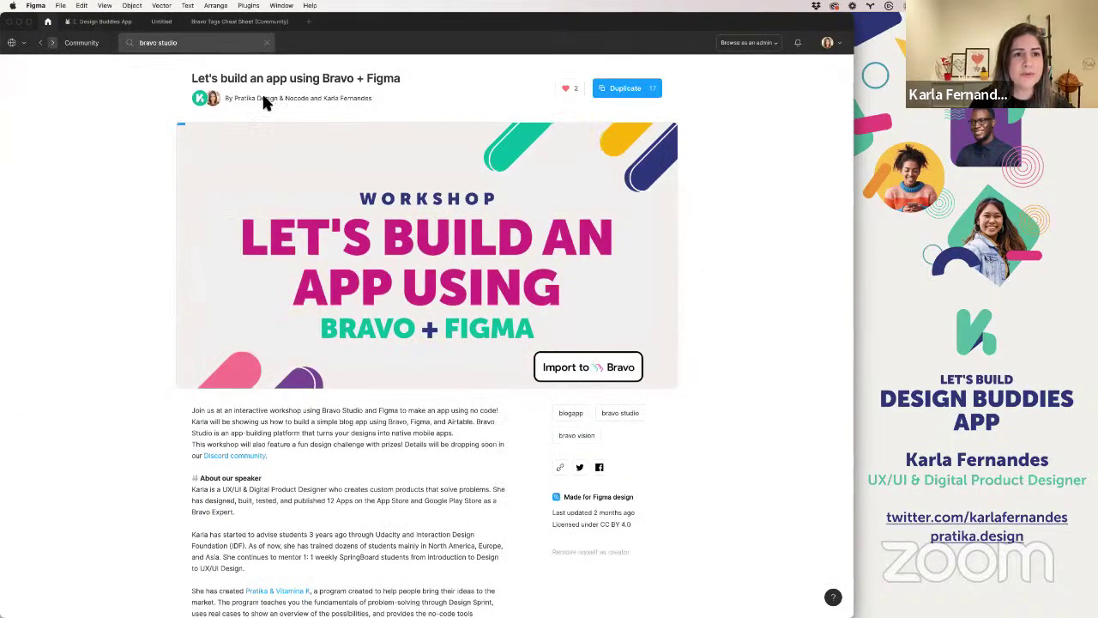
click(262, 94)
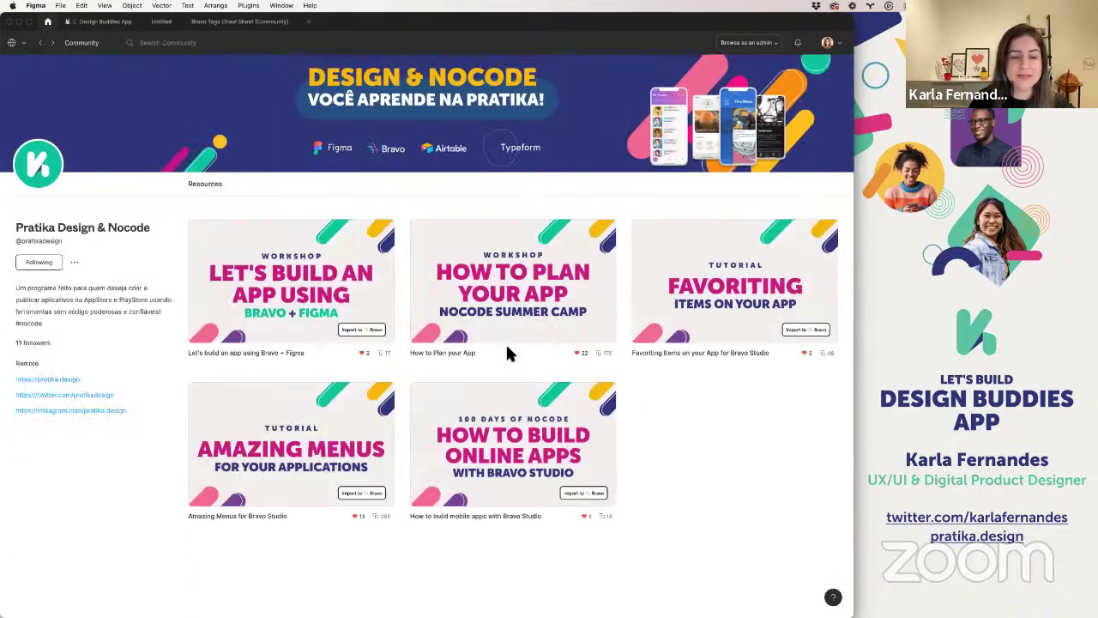
click(367, 449)
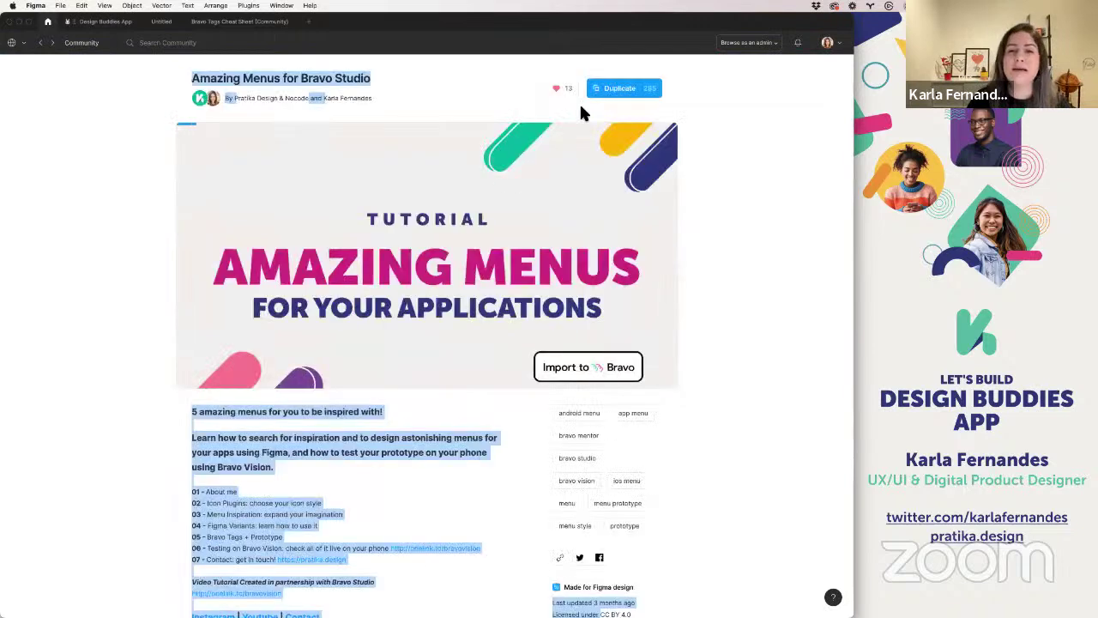
click(611, 89)
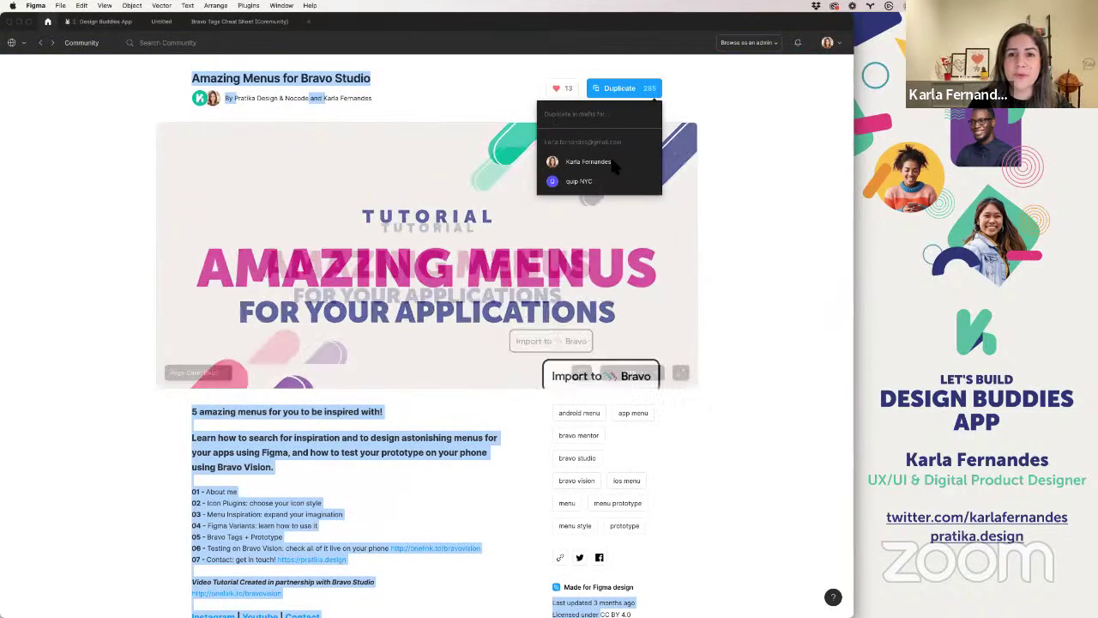
click(614, 163)
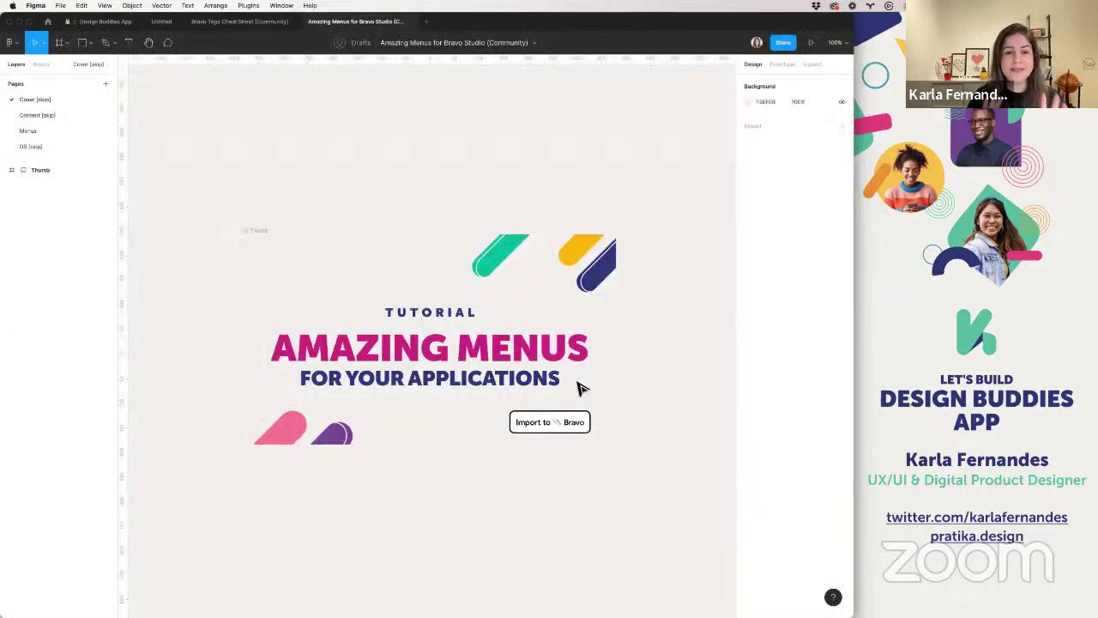
- Examine the five sample tab menus, coolnav/01 to coolnav/05, and their reference screens on the Menus page
click(37, 129)
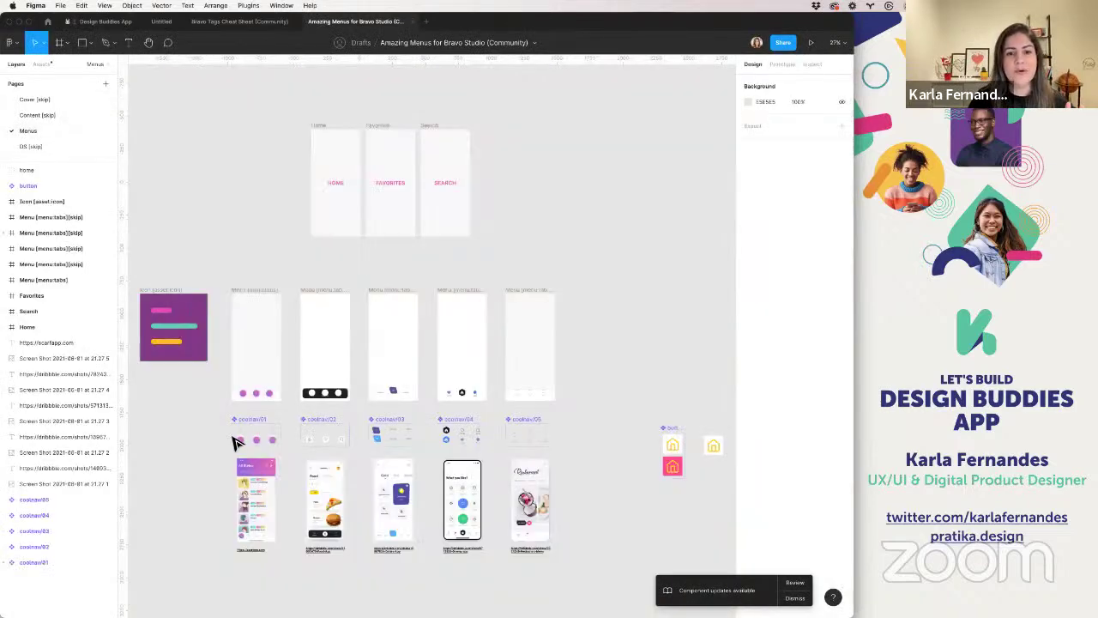
scroll(238, 443, down, 2)
scroll(350, 282, up, 5)
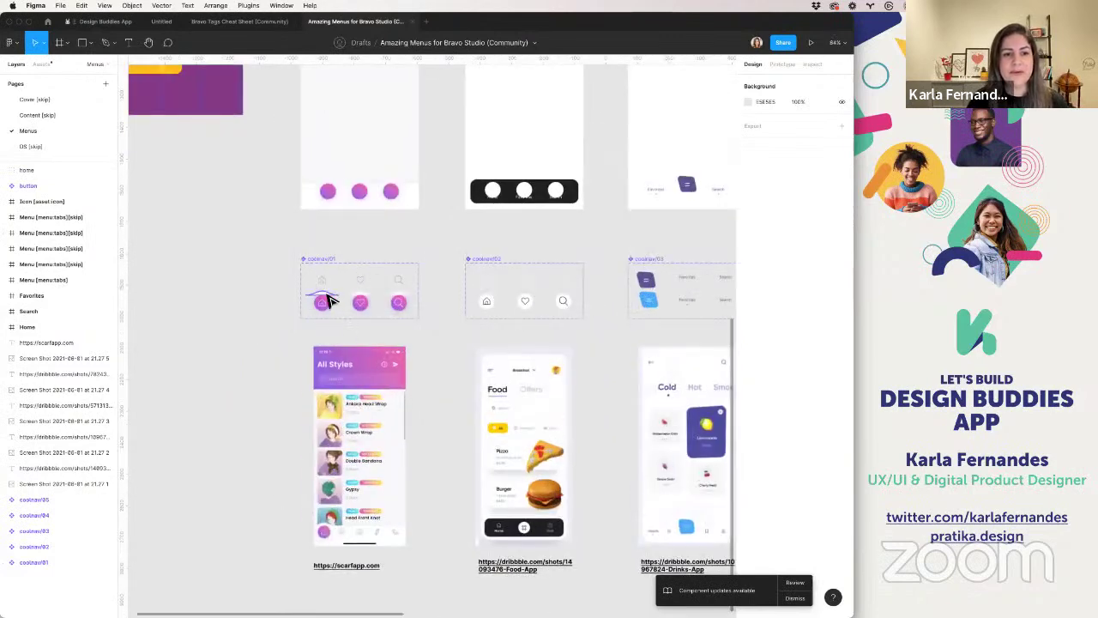
scroll(328, 300, right, 4)
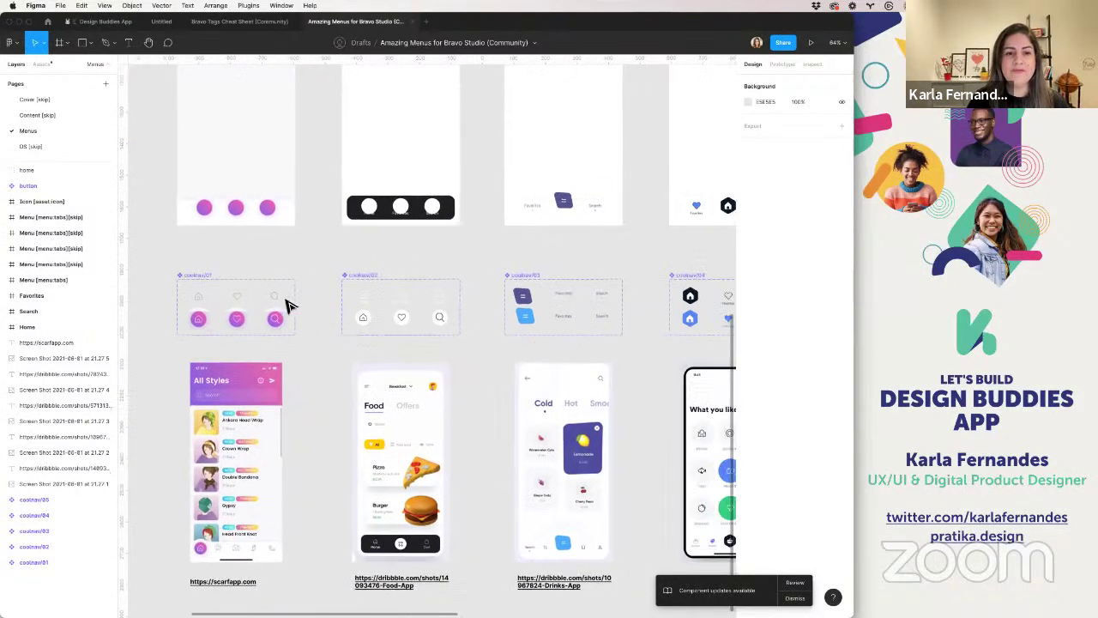
scroll(288, 304, up, 5)
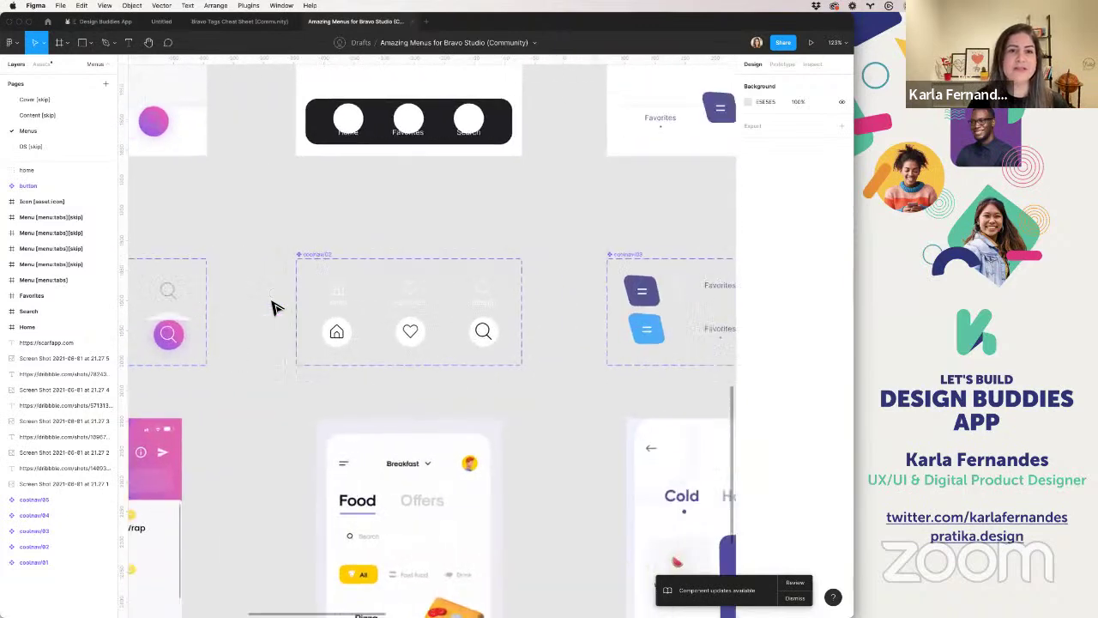
scroll(273, 307, right, 15)
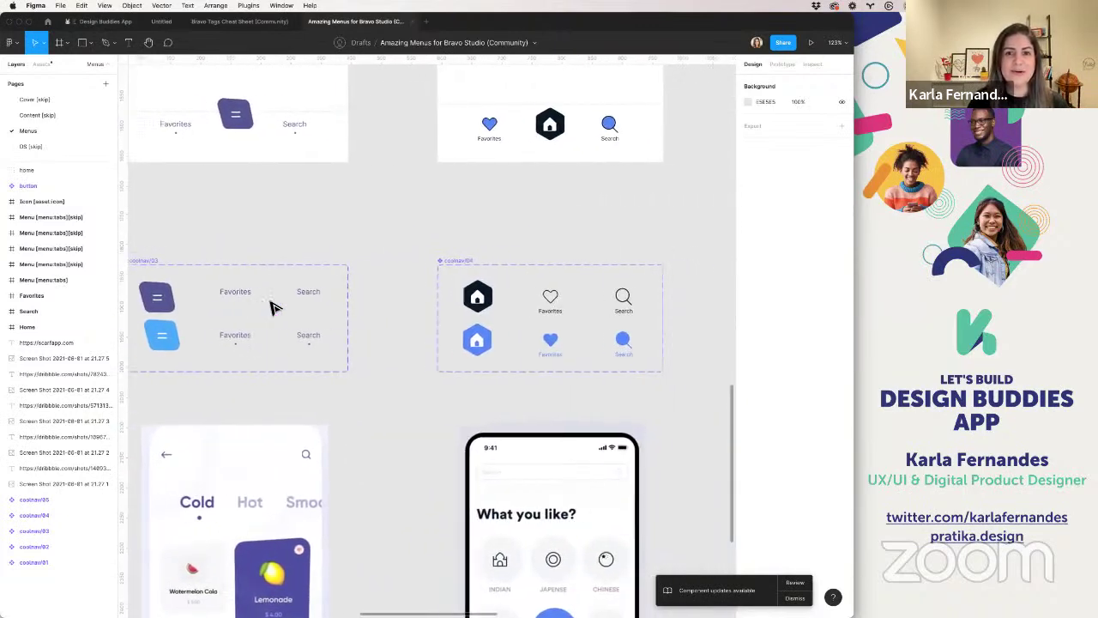
scroll(273, 307, right, 2)
scroll(273, 307, down, 4)
scroll(273, 307, right, 5)
scroll(273, 305, left, 1)
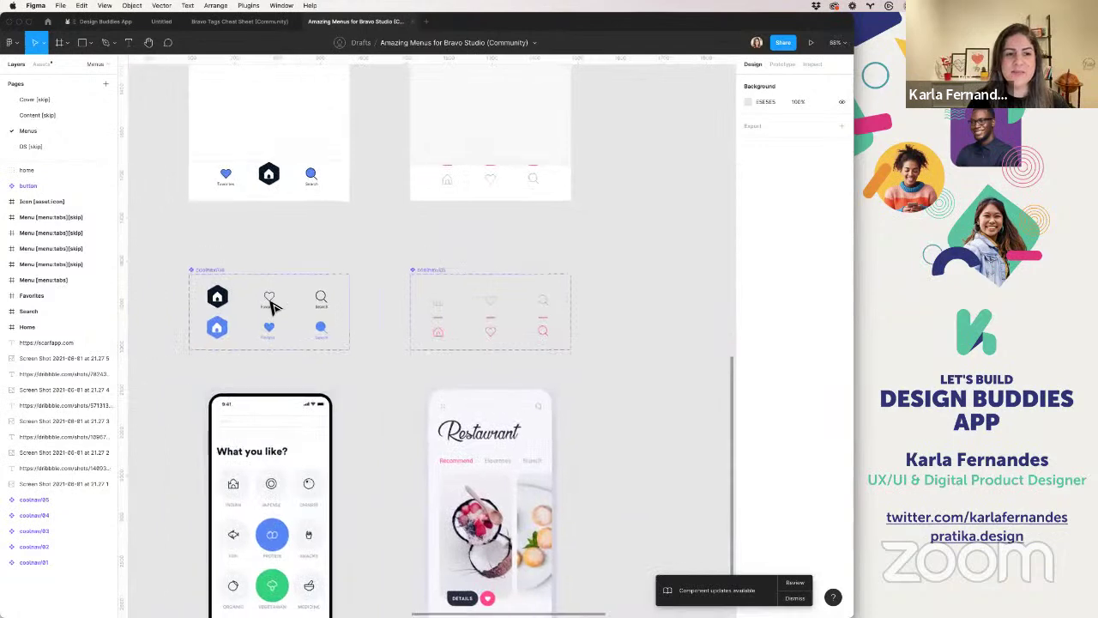
scroll(273, 305, left, 15)
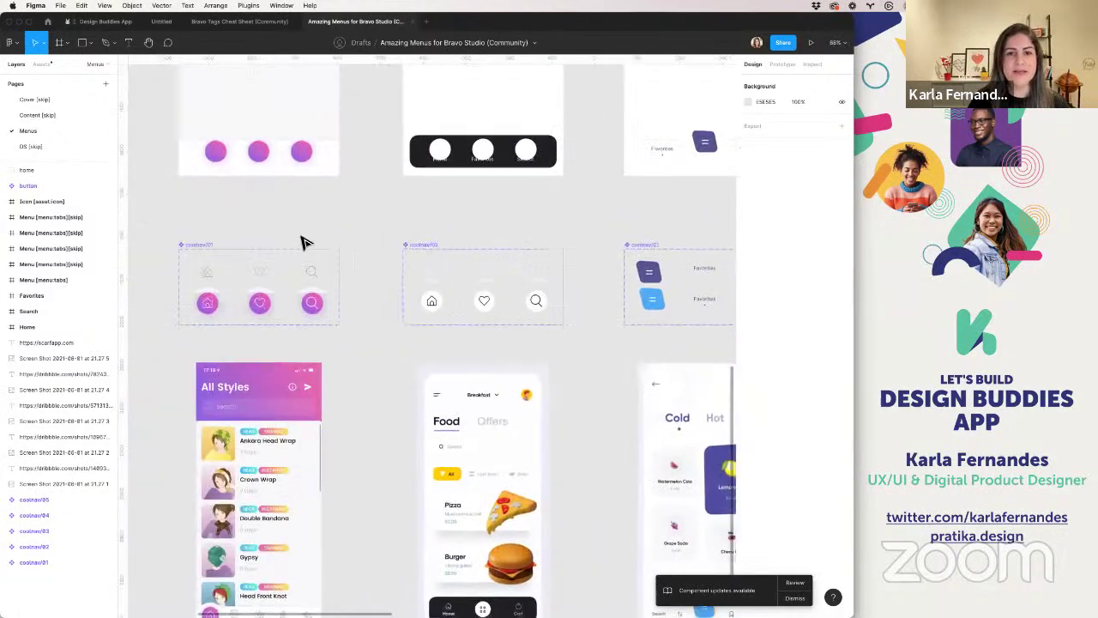
scroll(304, 242, left, 5)
scroll(298, 230, up, 3)
scroll(257, 192, right, 2)
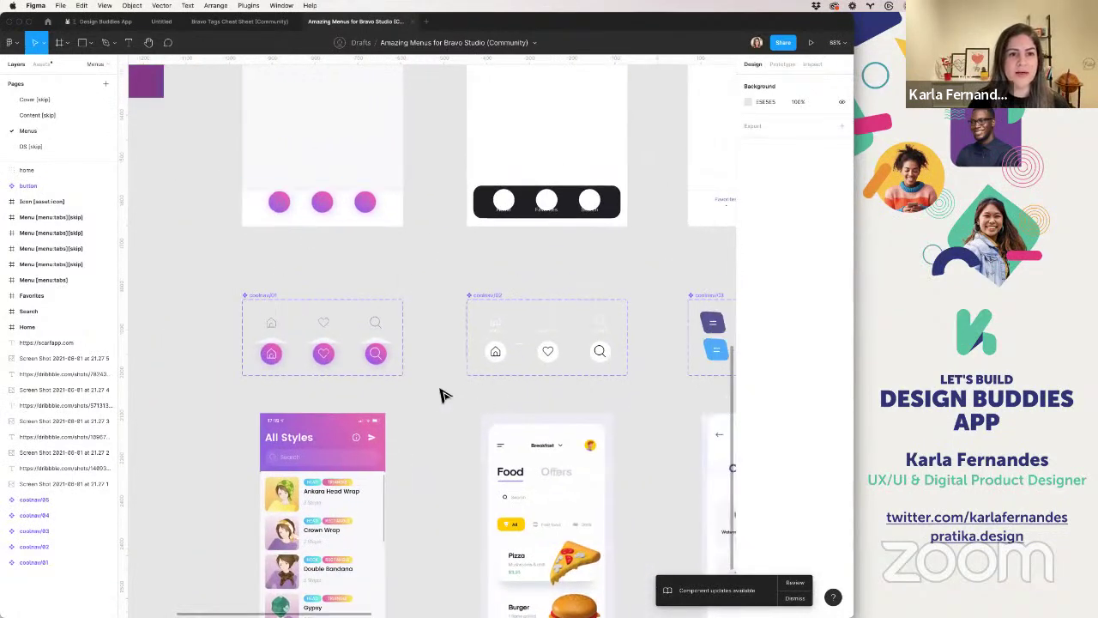
- Copy the first Menu [menu:tabs] frame with its coolnav/01 component into the Pages samples [skip] page of the Design Buddies App file
drag(218, 109, 417, 397)
scroll(415, 397, down, 3)
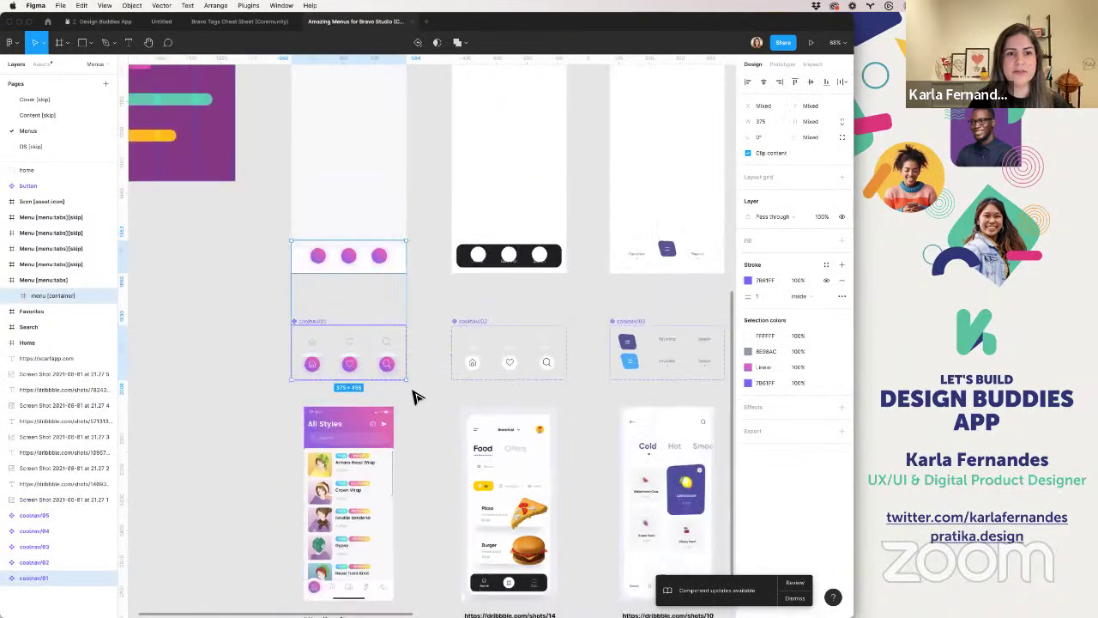
scroll(415, 397, down, 3)
click(338, 140)
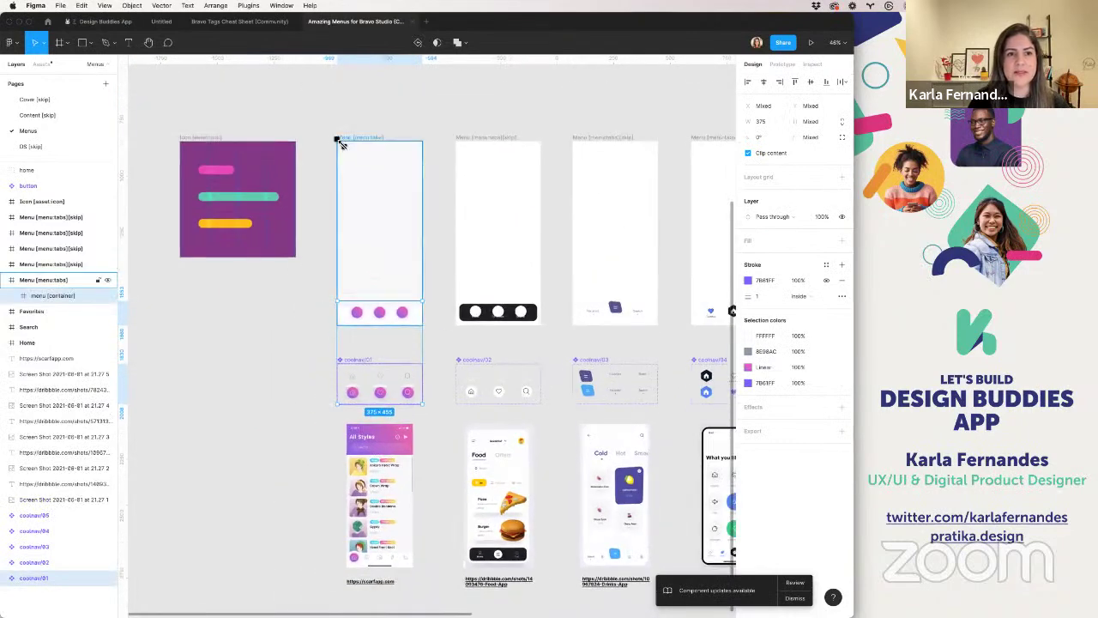
shift+click(361, 369)
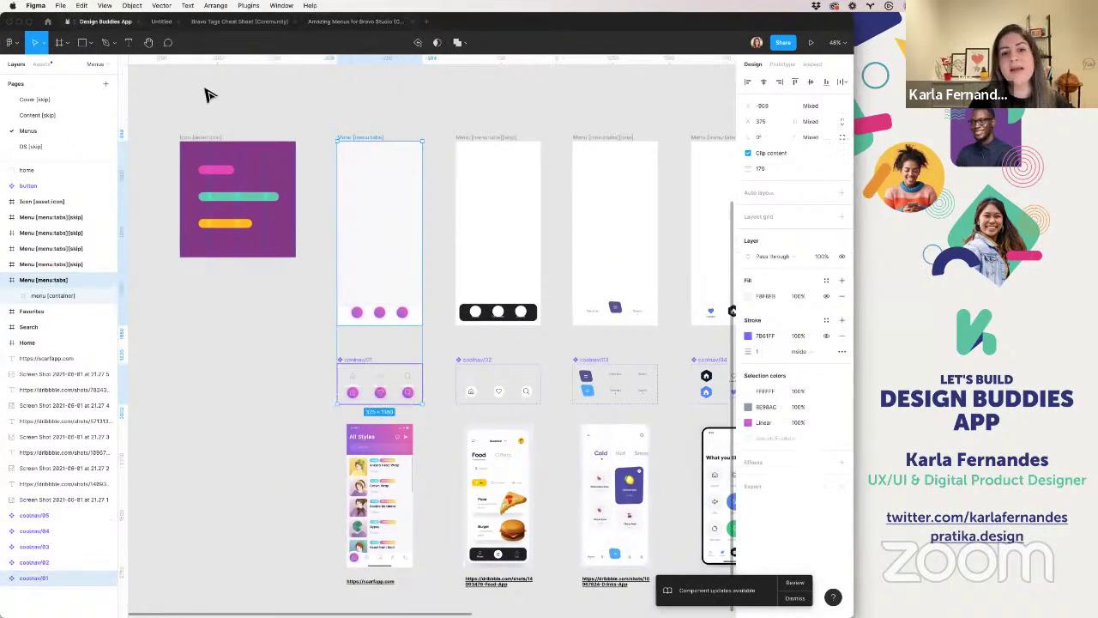
click(94, 21)
click(49, 196)
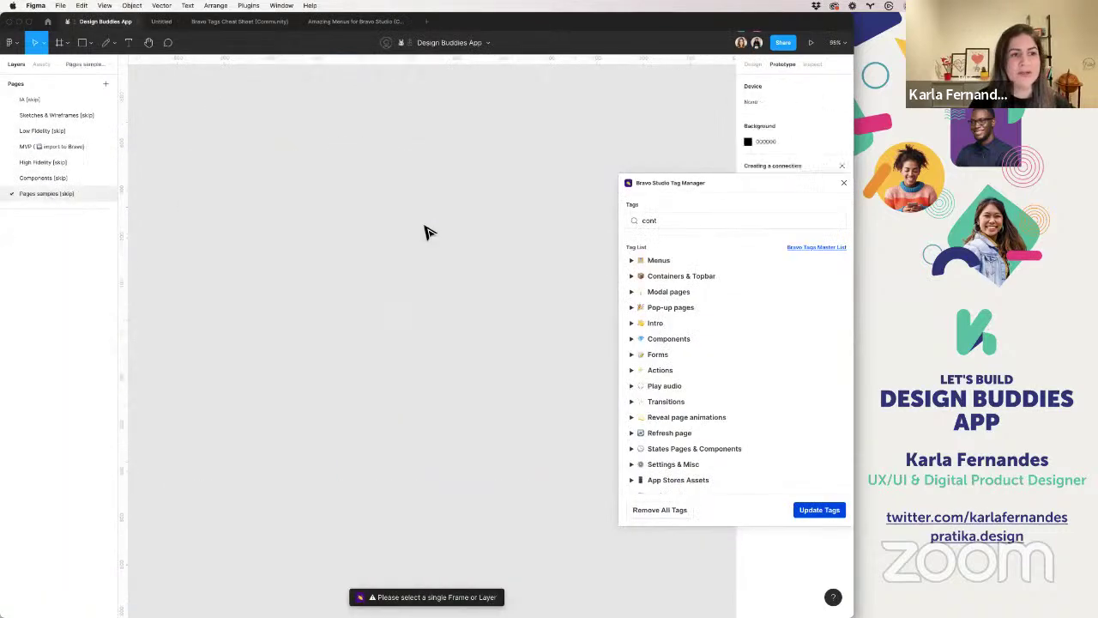
scroll(426, 232, down, 3)
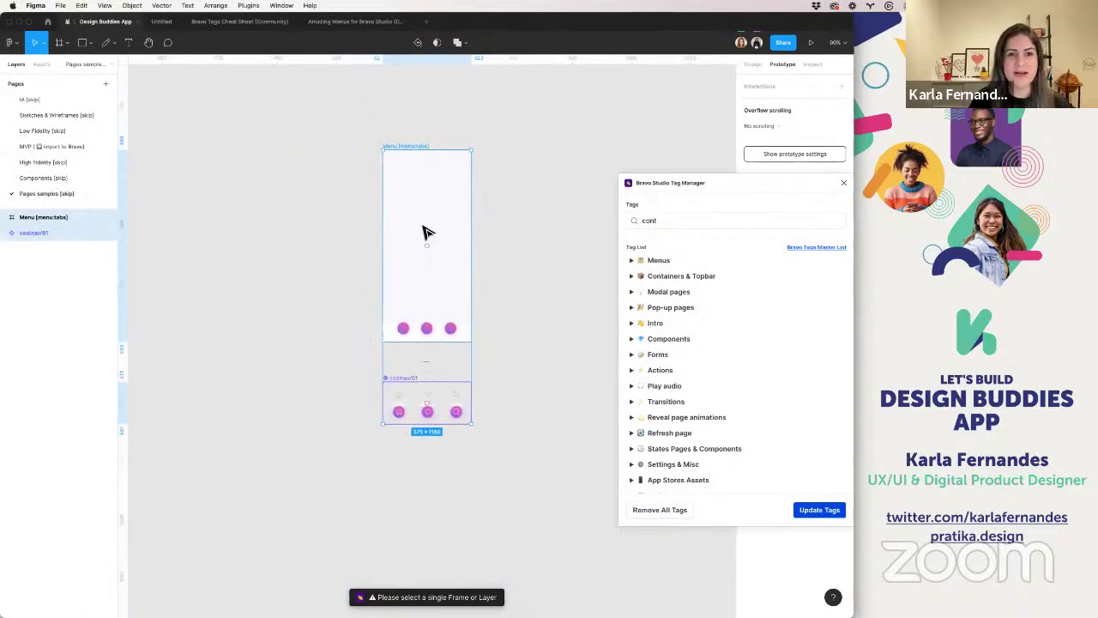
click(312, 196)
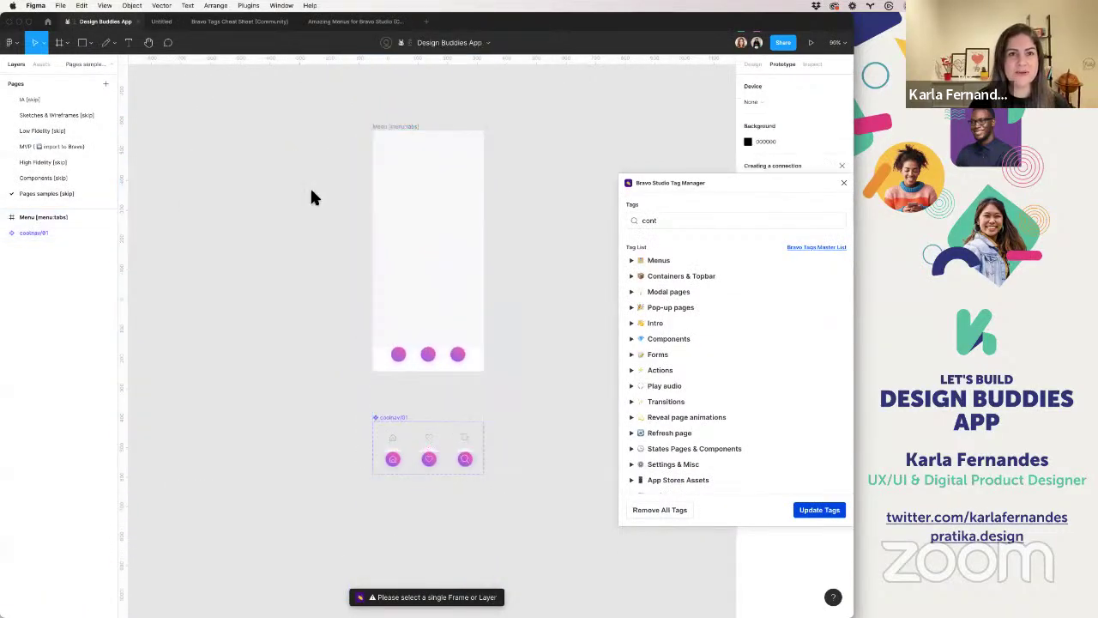
- Paste the Menu [menu:tabs] frame and coolnav/01 component onto the MVP page beside the Home screen
click(47, 145)
scroll(305, 289, down, 2)
scroll(306, 292, up, 3)
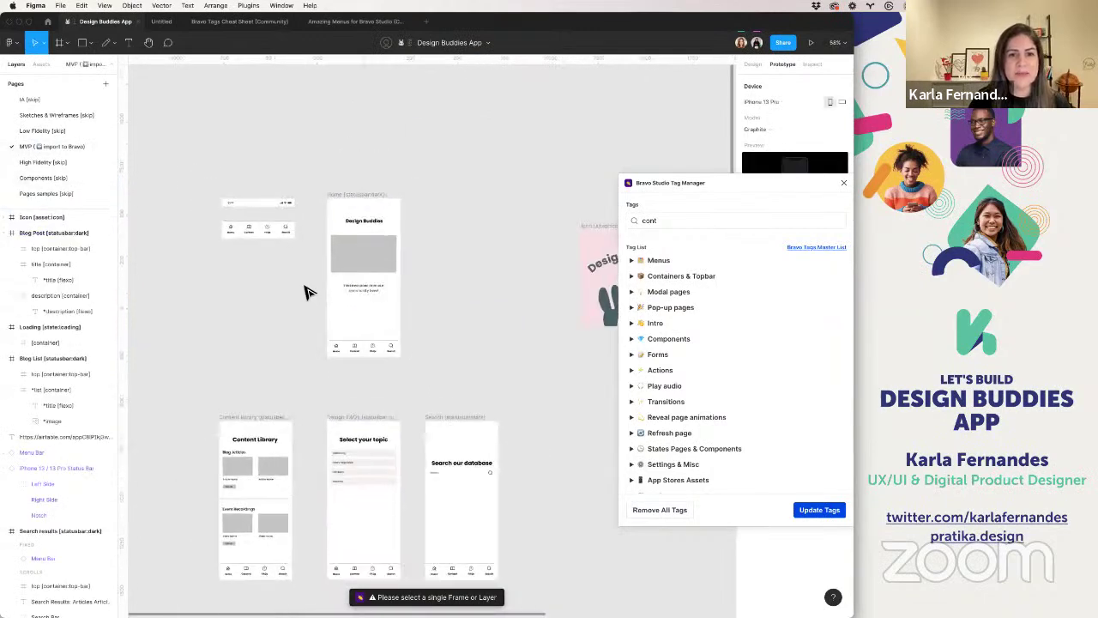
scroll(361, 283, right, 3)
click(385, 262)
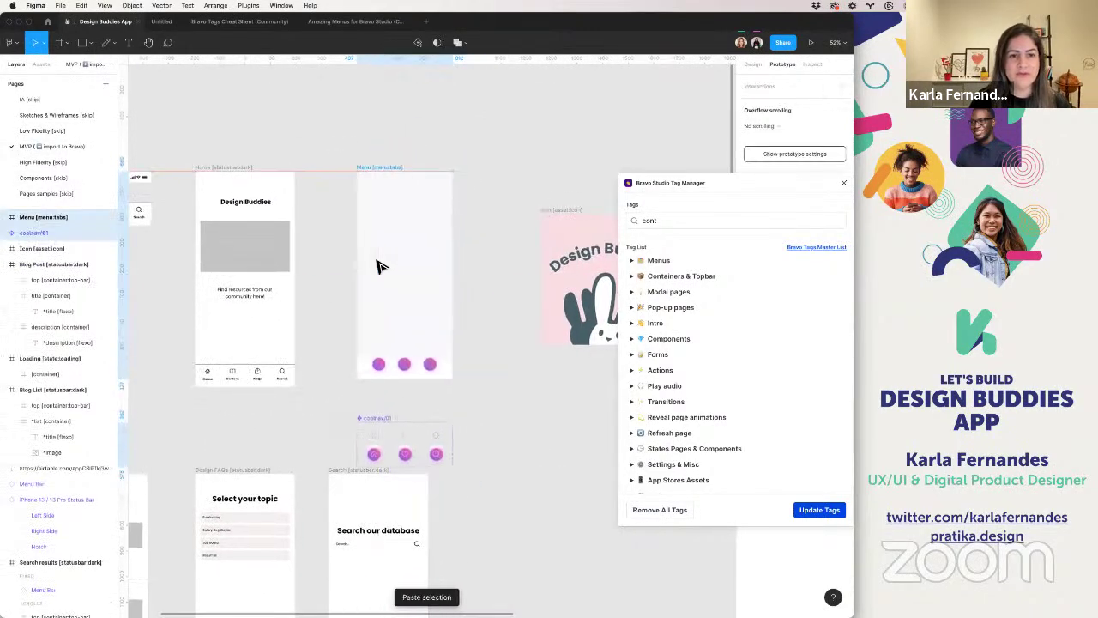
- Shift the Blog List and Blog Post screens aside and place the menu frame with coolnav/01 between the Loading and Blog List screens
scroll(381, 265, down, 4)
scroll(343, 257, right, 3)
drag(287, 249, 507, 367)
scroll(481, 257, right, 3)
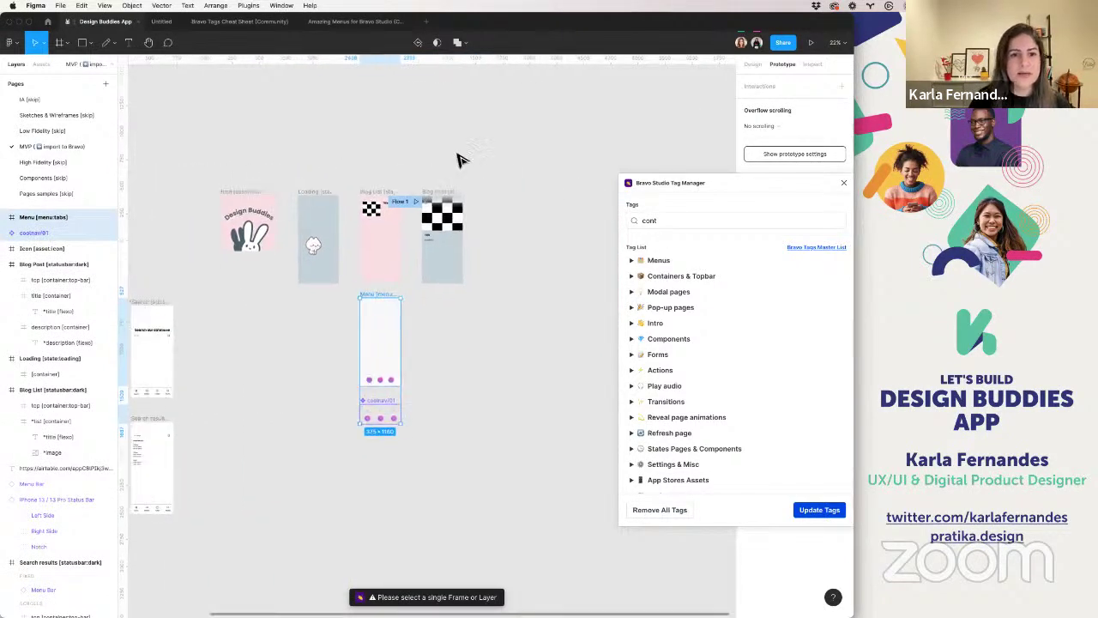
drag(467, 300, 332, 181)
drag(360, 269, 448, 263)
click(366, 295)
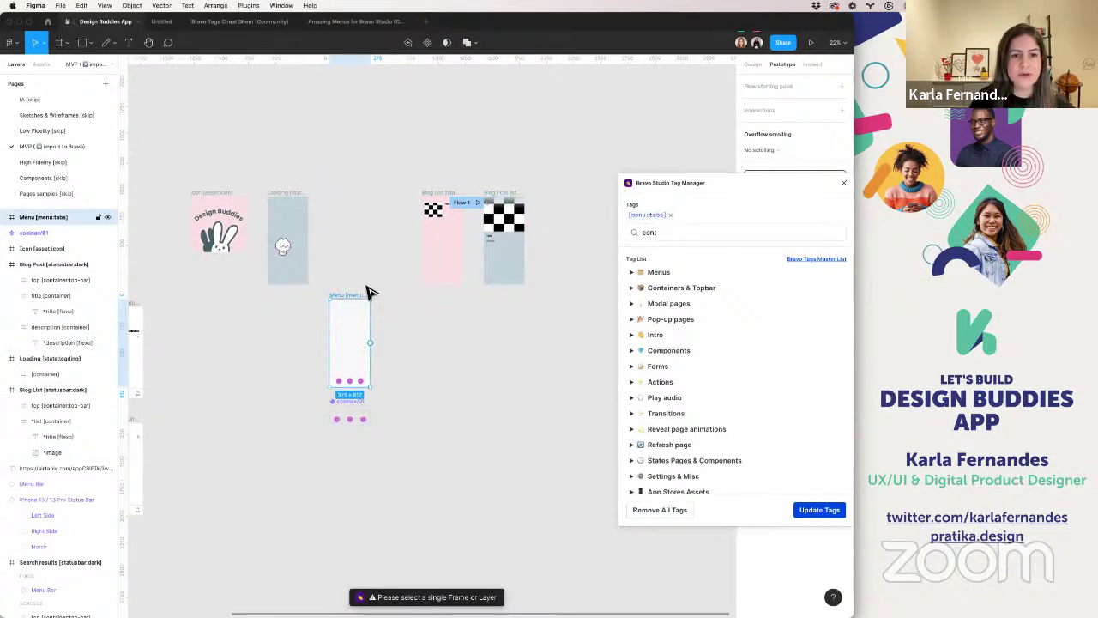
drag(379, 273, 323, 469)
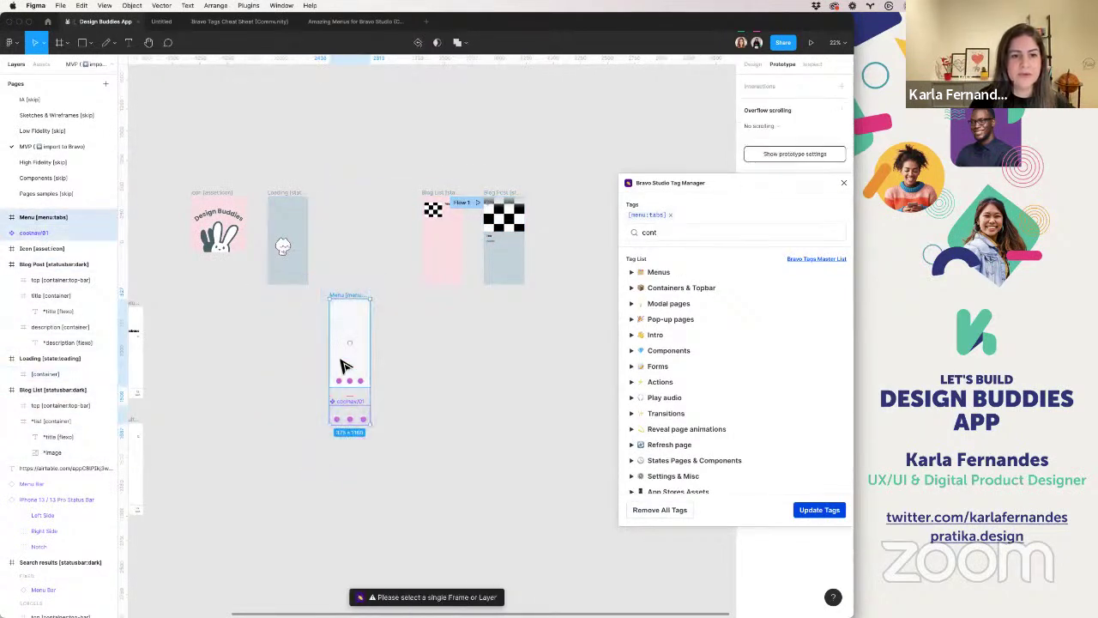
drag(346, 363, 388, 283)
click(314, 318)
- Duplicate the Home screen's Menu Bar outside the frame and place the copy directly below the coolnav/01 component, closing the tag plugin
scroll(314, 319, left, 5)
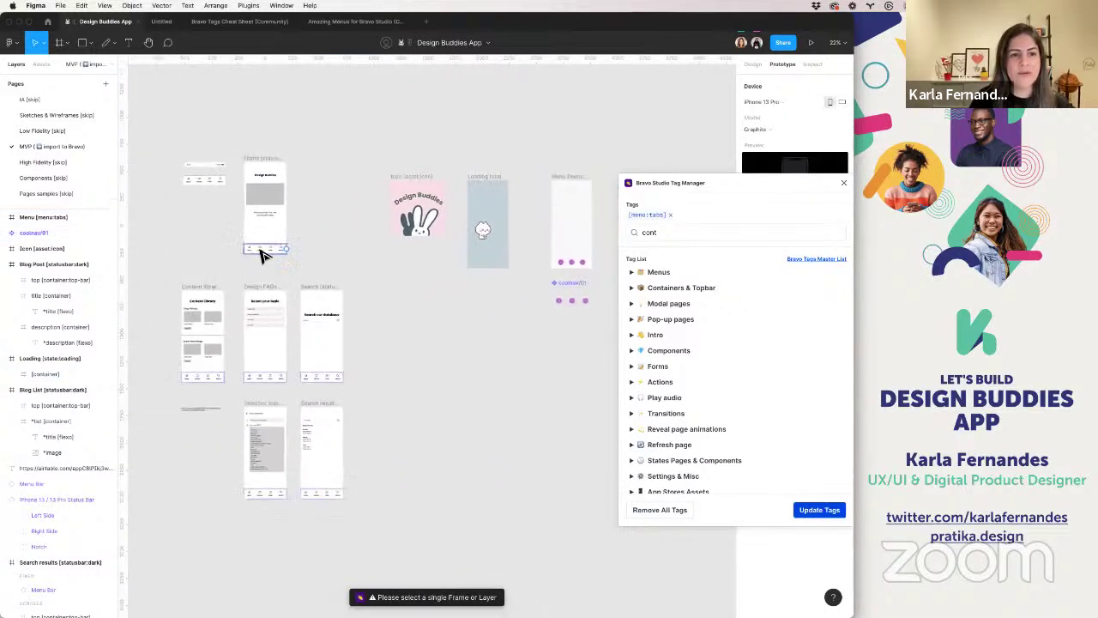
click(261, 253)
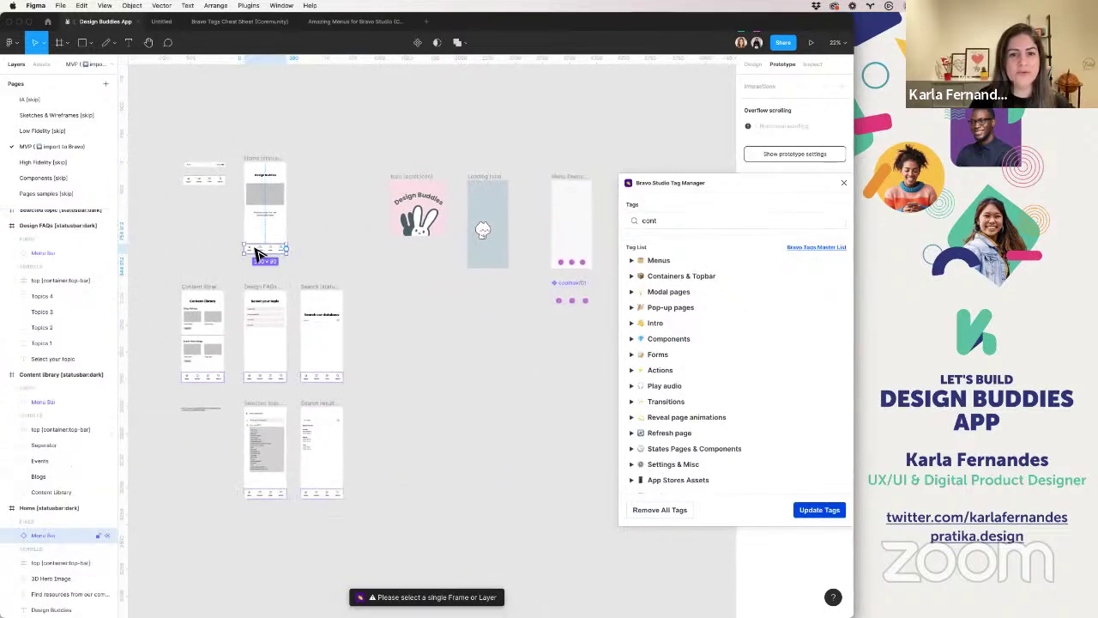
click(842, 183)
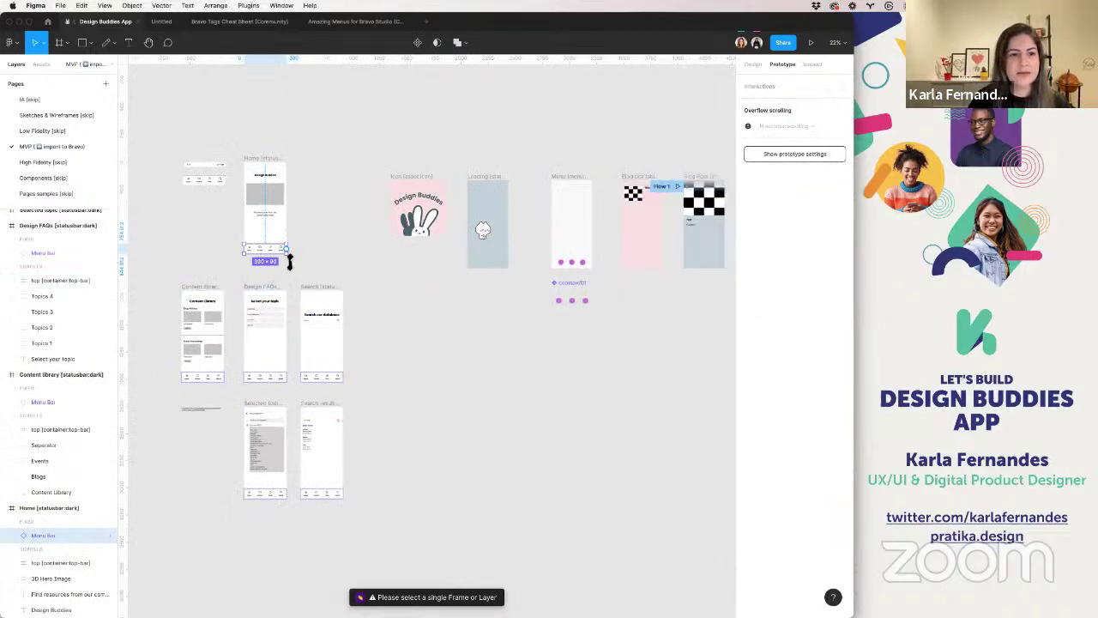
scroll(289, 262, up, 5)
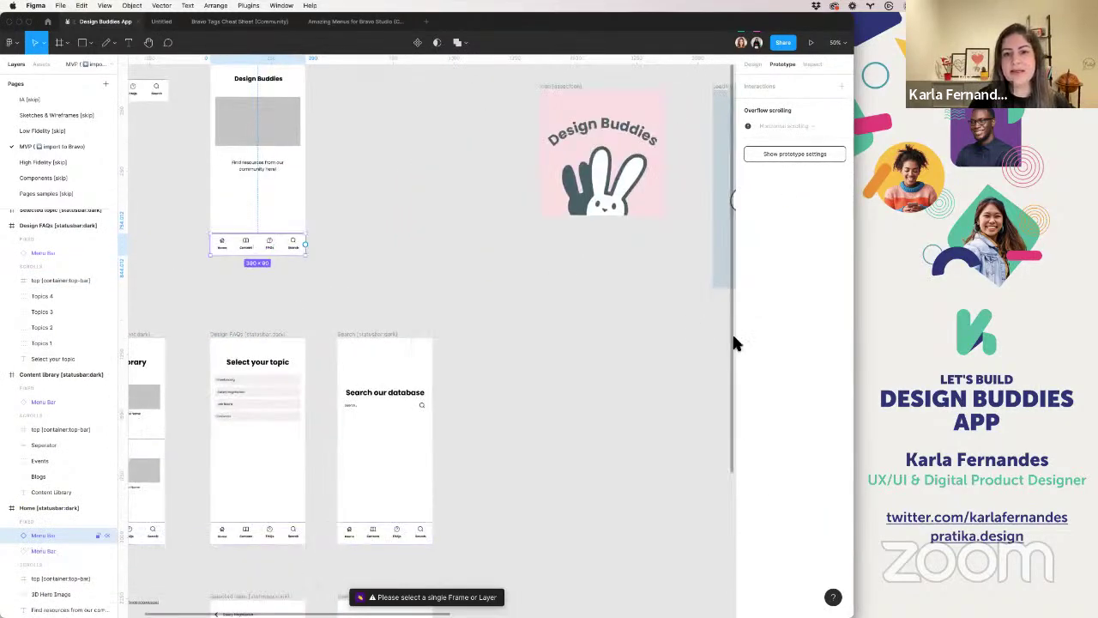
scroll(625, 348, right, 2)
key(super+v)
scroll(515, 361, right, 5)
scroll(429, 369, right, 5)
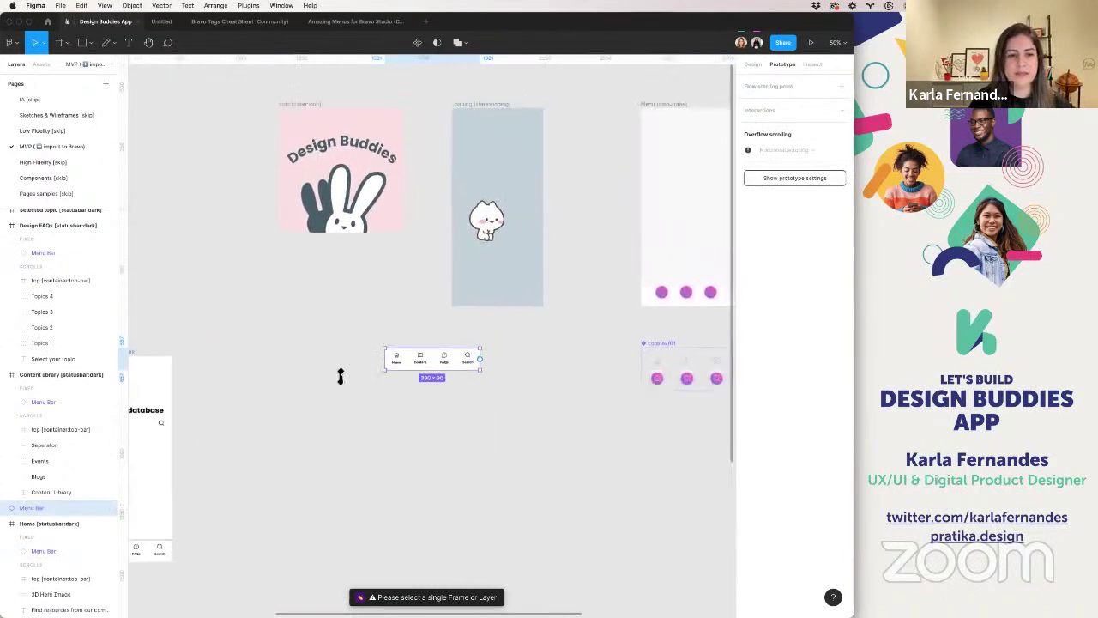
drag(367, 382, 624, 437)
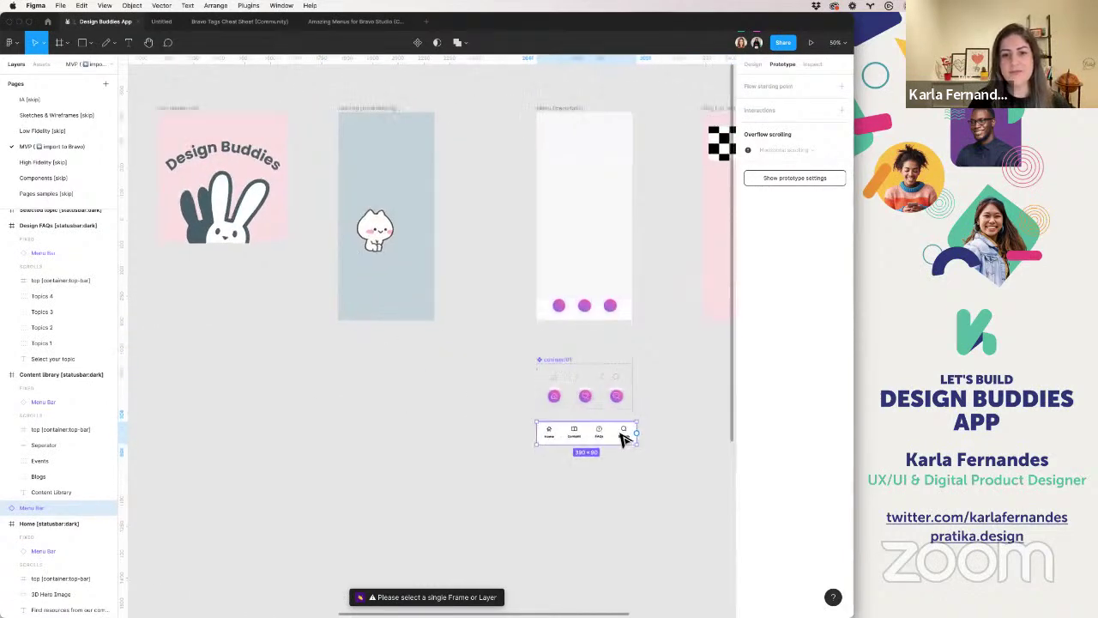
- Inspect the tab layers inside the Menu Bar copy and the layers inside the sample frame's menu [container]
scroll(627, 436, up, 5)
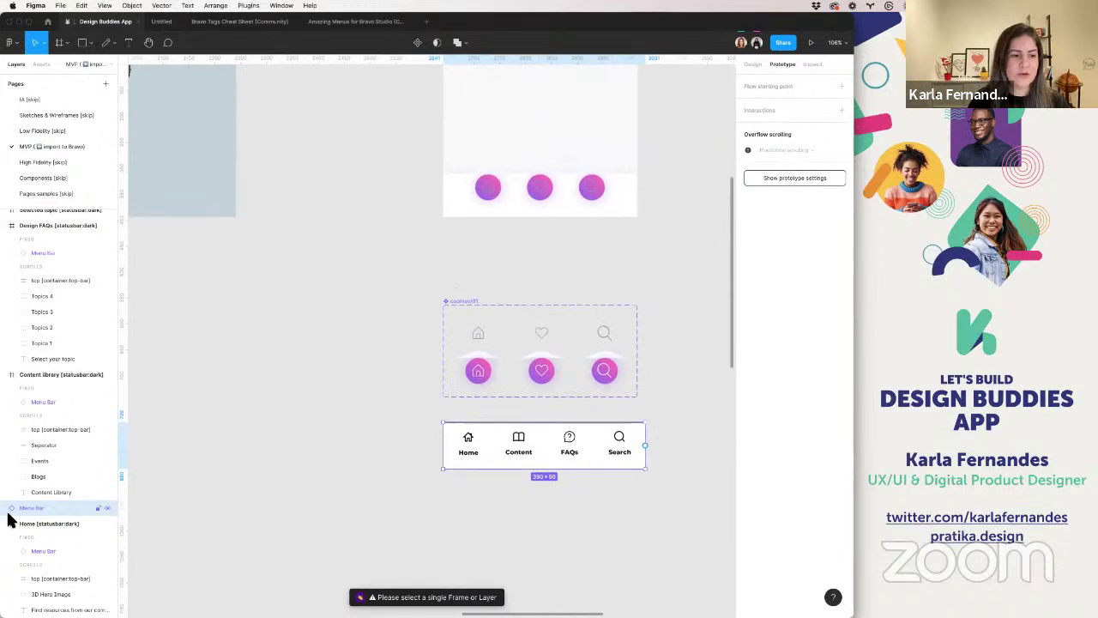
click(10, 508)
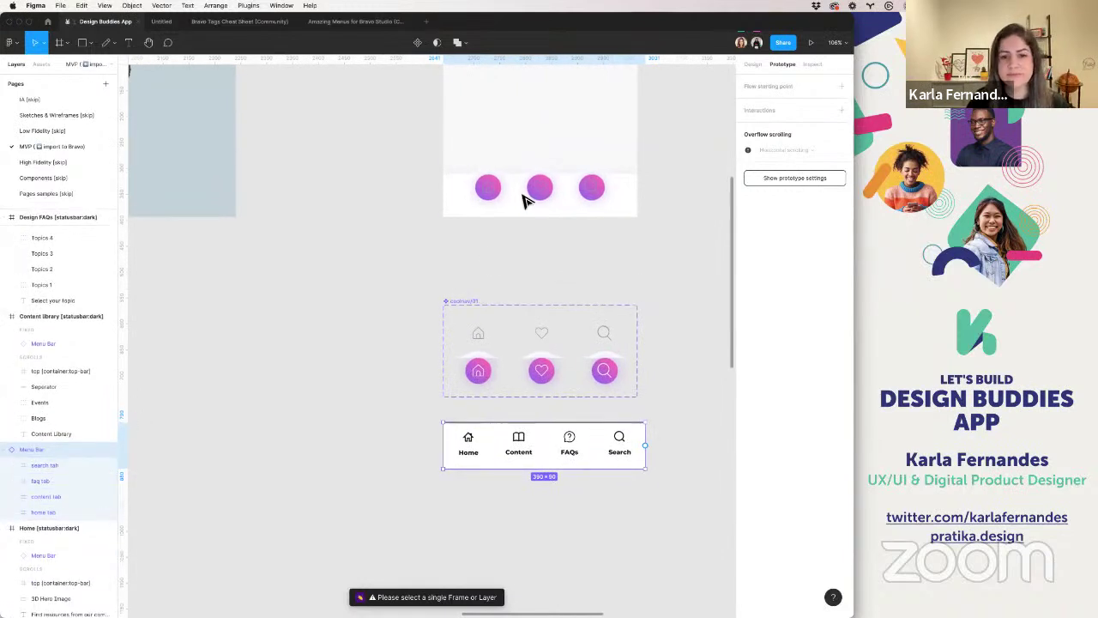
click(62, 467)
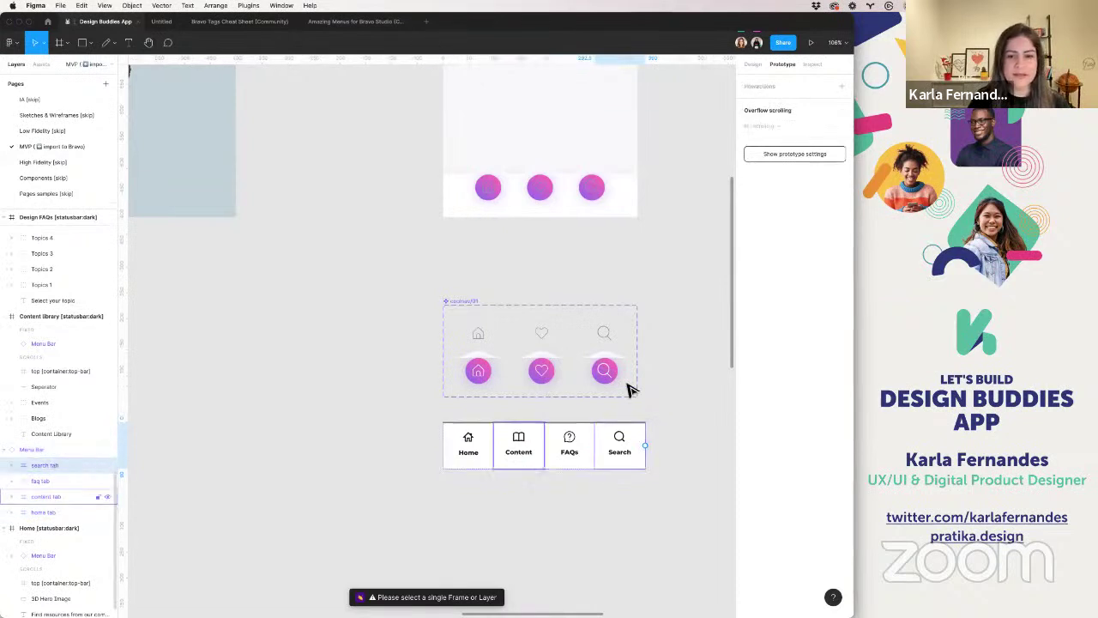
click(513, 182)
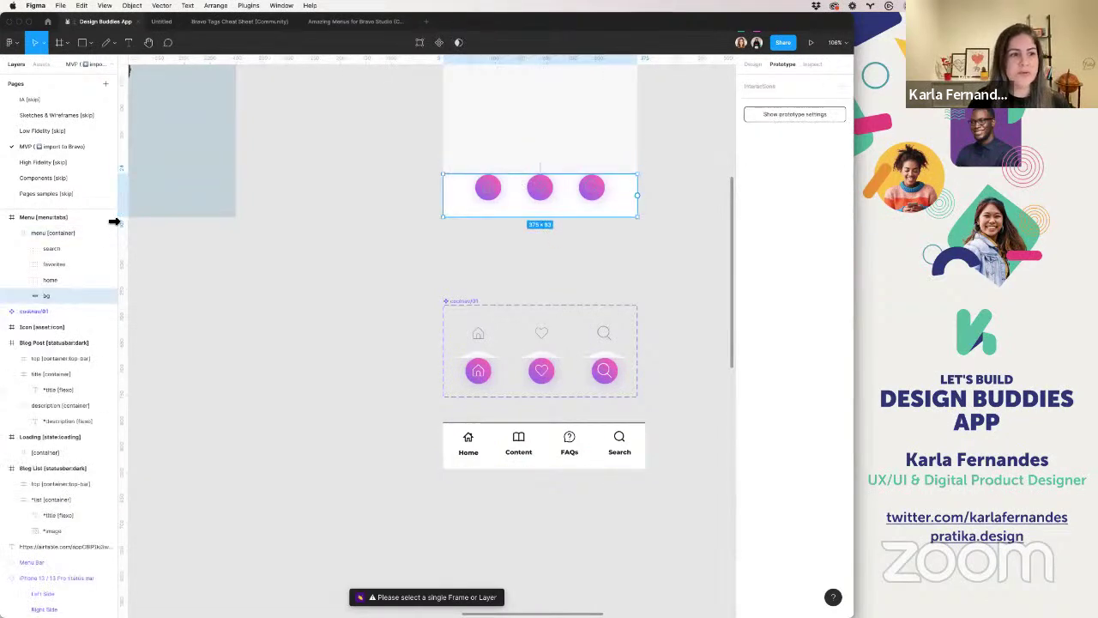
- Duplicate the Menu Bar and place the copy beside the sample menu frame's tab bar for comparison
key(Escape)
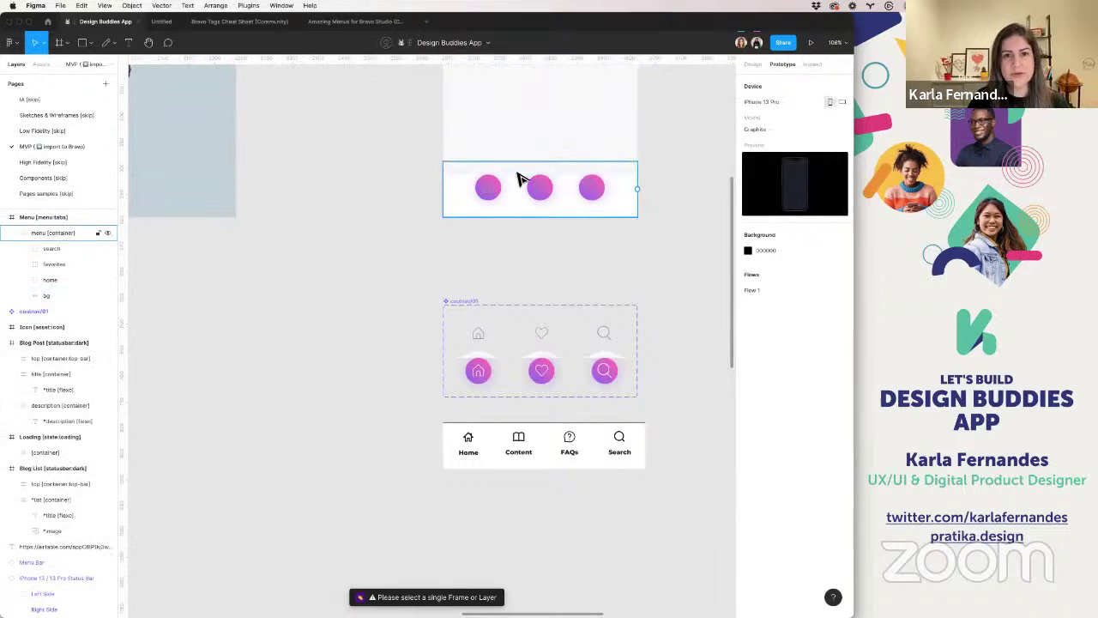
click(519, 438)
drag(519, 442, 619, 195)
scroll(619, 195, right, 5)
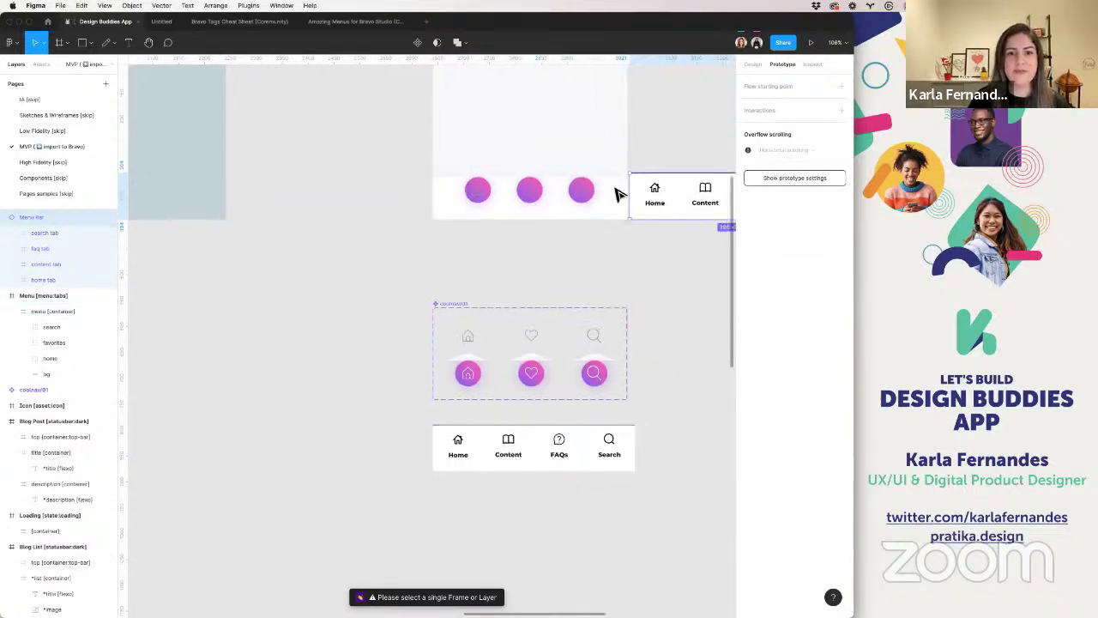
- Extend the upper edge of the sample menu's bg rectangle to match the Menu Bar, making it about 90 high
click(522, 232)
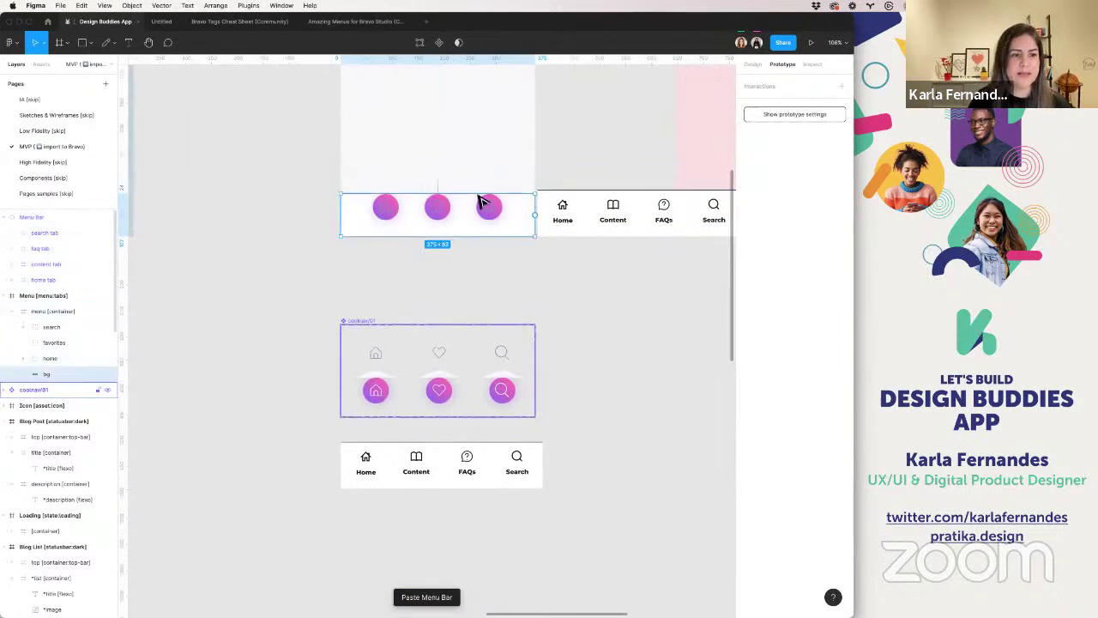
key(Escape)
click(530, 218)
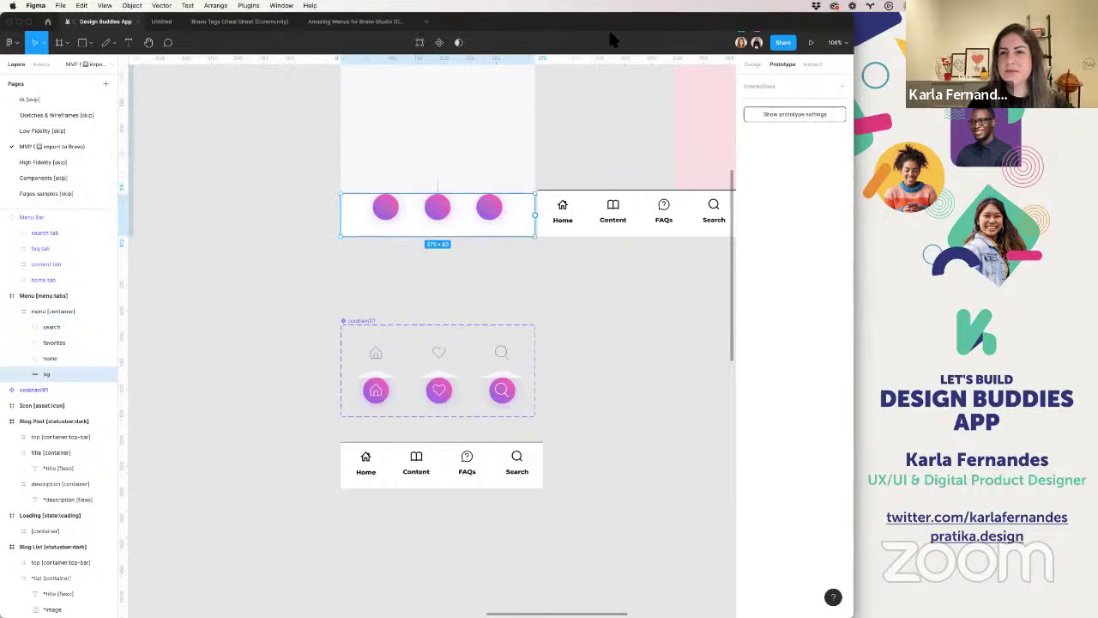
click(754, 64)
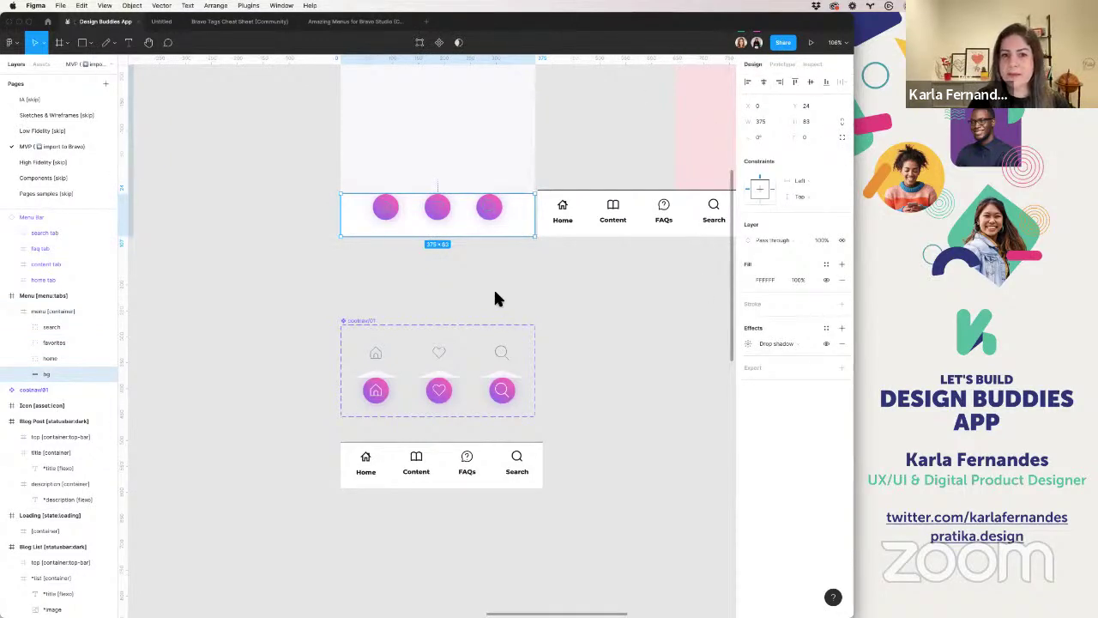
scroll(496, 297, up, 2)
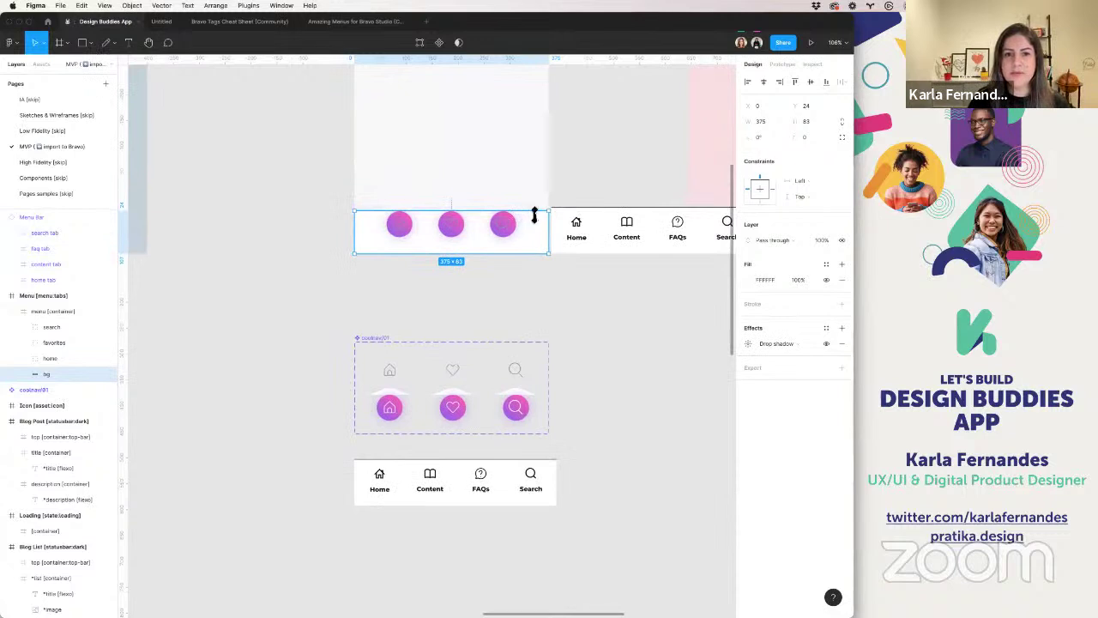
scroll(533, 214, up, 5)
drag(540, 193, 557, 206)
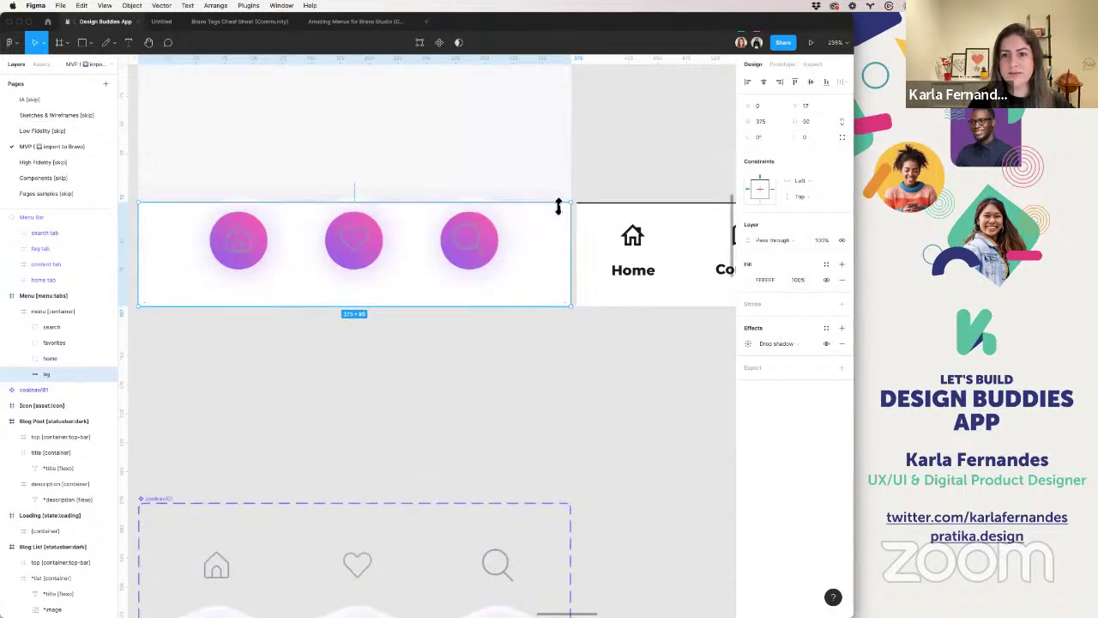
- Try a black 1 px inside stroke on the sample menu's bg rectangle and undo it
click(841, 304)
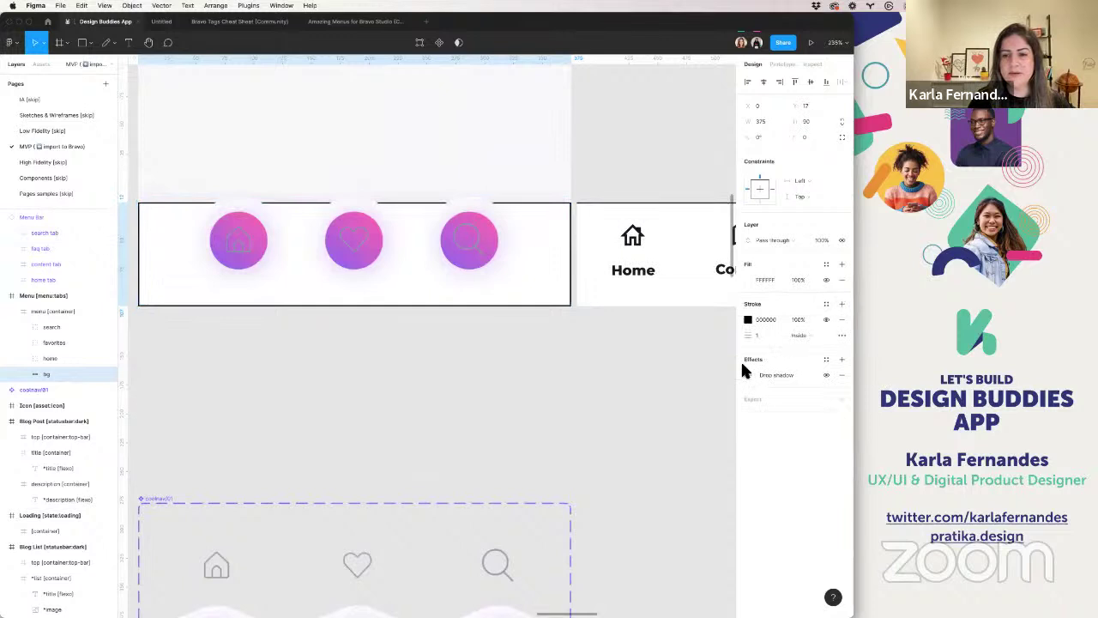
scroll(429, 340, down, 5)
scroll(429, 340, up, 3)
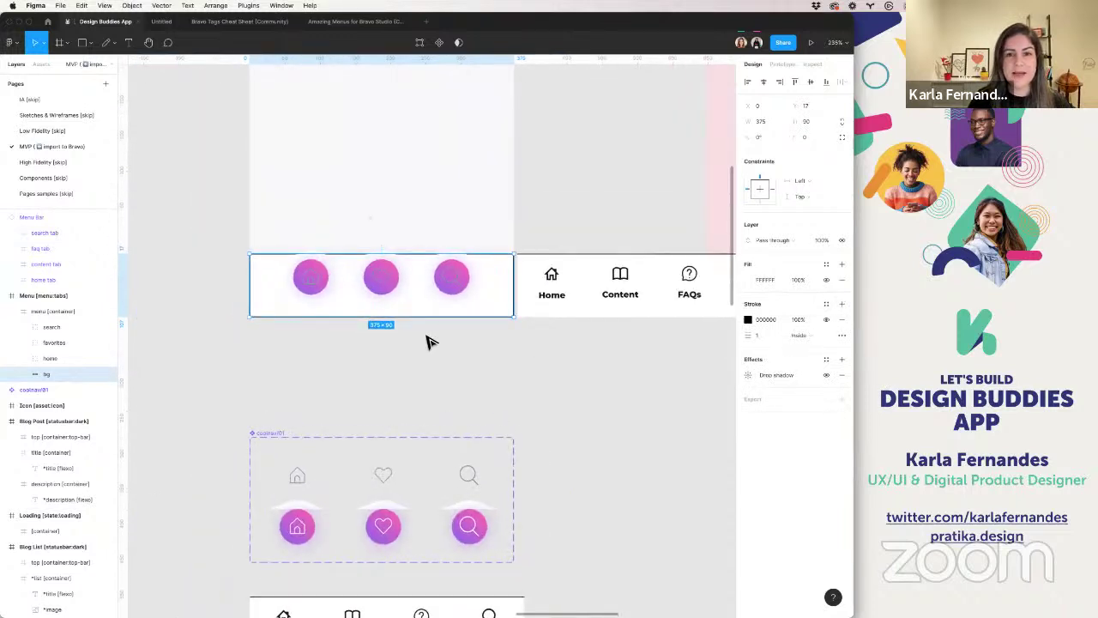
scroll(326, 315, right, 3)
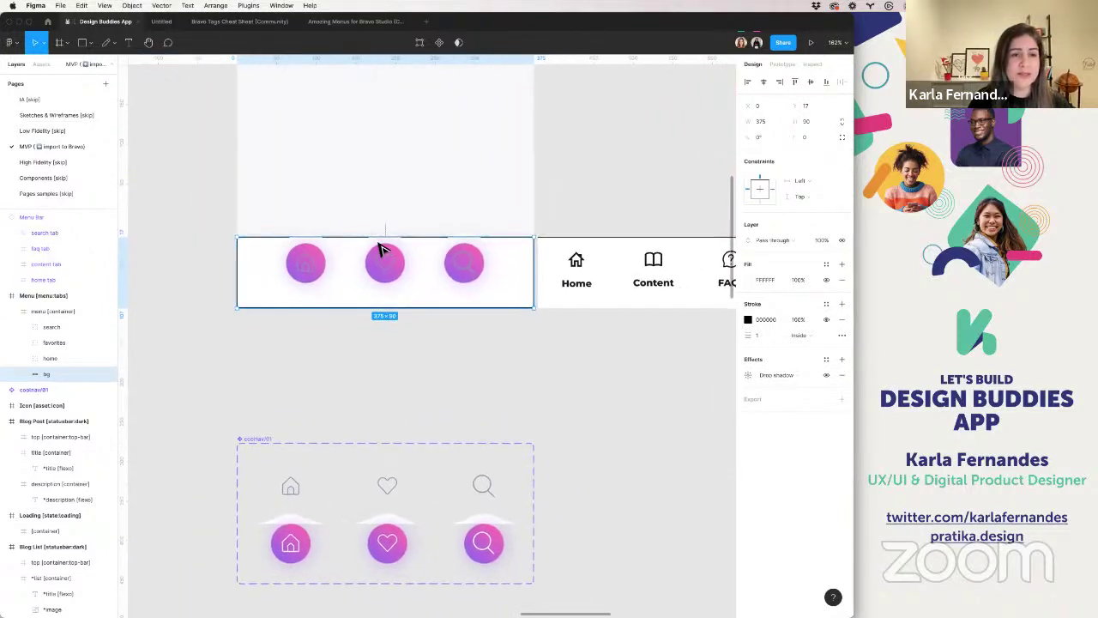
key(super+z)
- Draw a straight black line about 374 wide with the Pen tool along the upper edge of the sample menu's bg rectangle
click(114, 43)
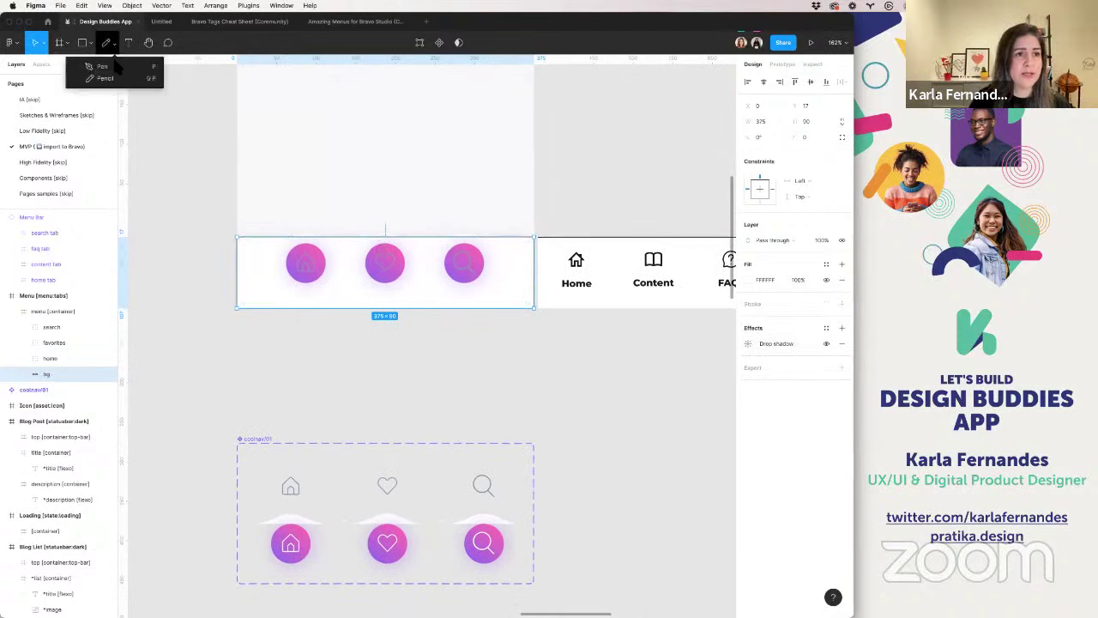
click(95, 66)
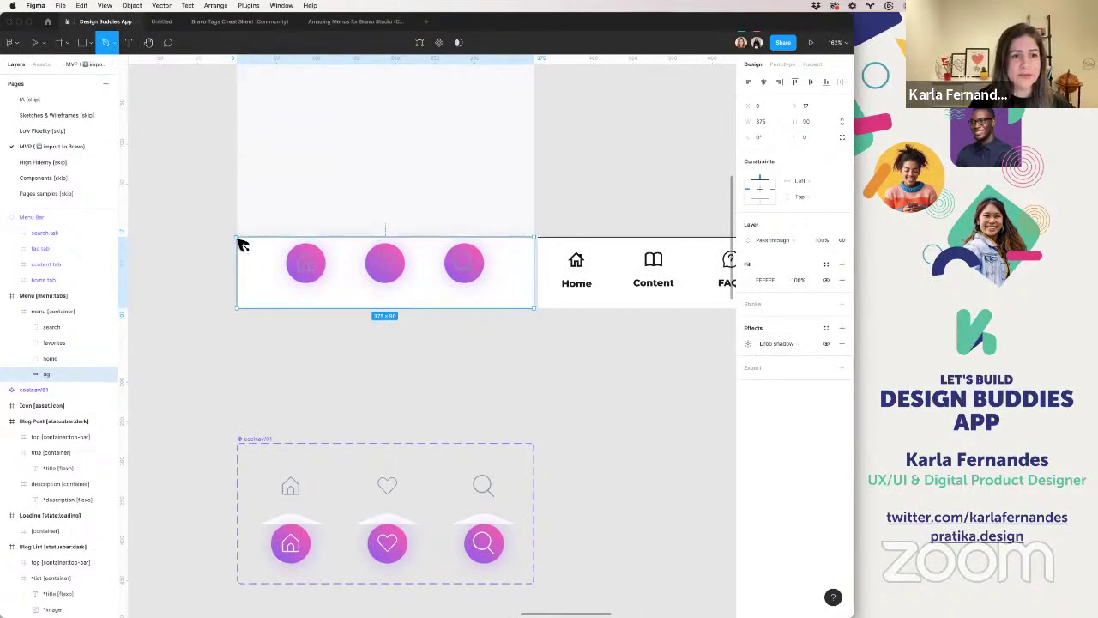
click(237, 238)
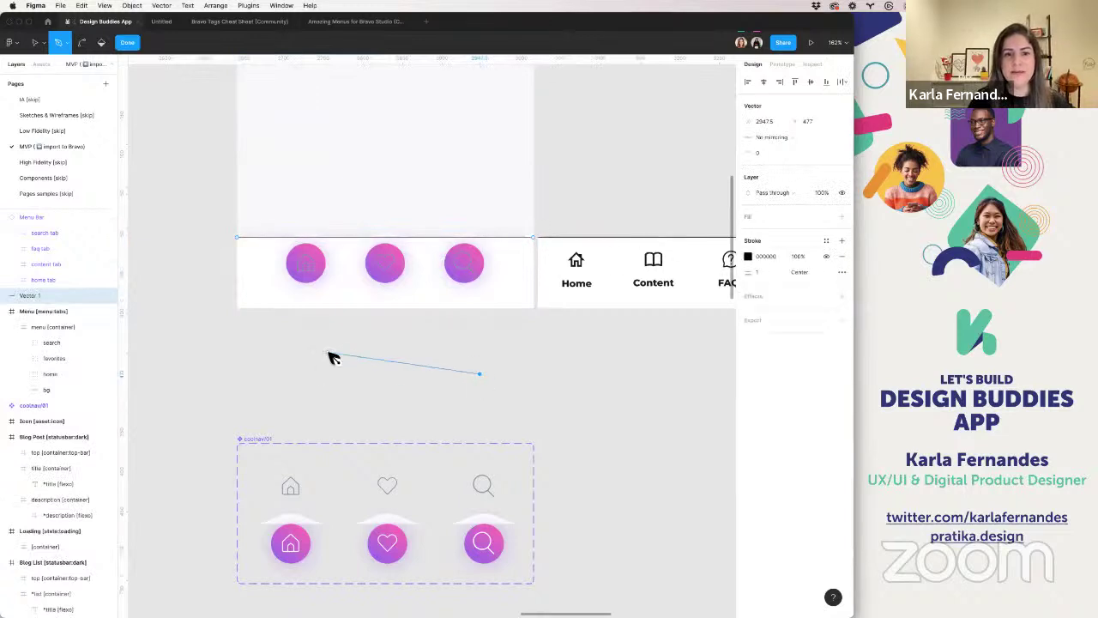
key(Escape)
key(Escape)
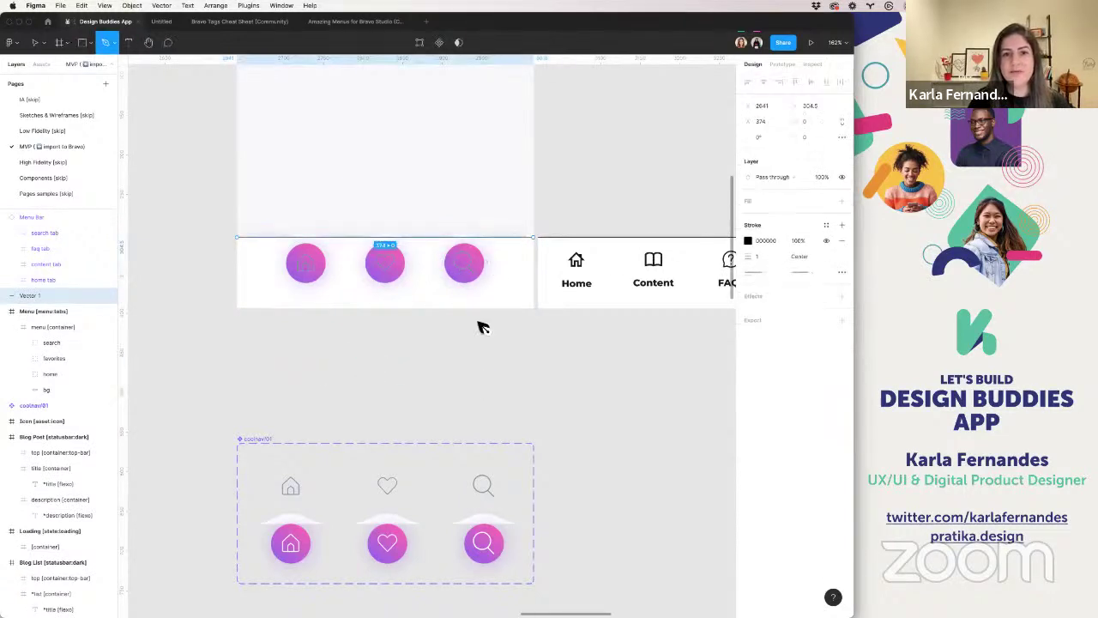
key(p)
click(477, 334)
key(Escape)
scroll(539, 355, down, 3)
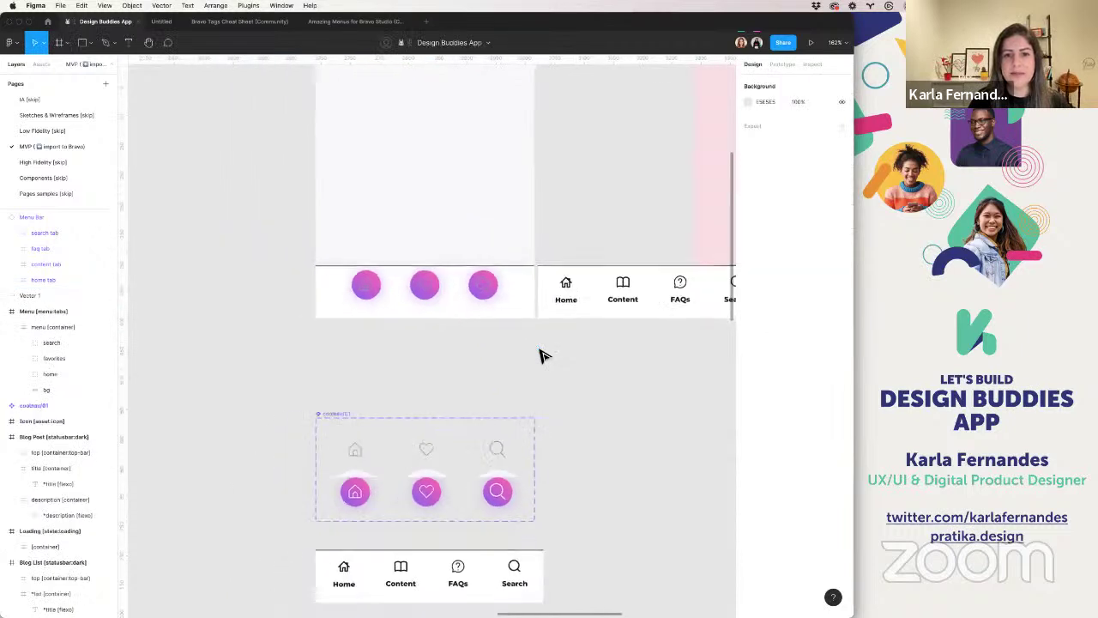
- Widen the coolnav/01 component set to about 510 to make room for a fourth icon column
scroll(318, 277, down, 5)
scroll(297, 277, left, 2)
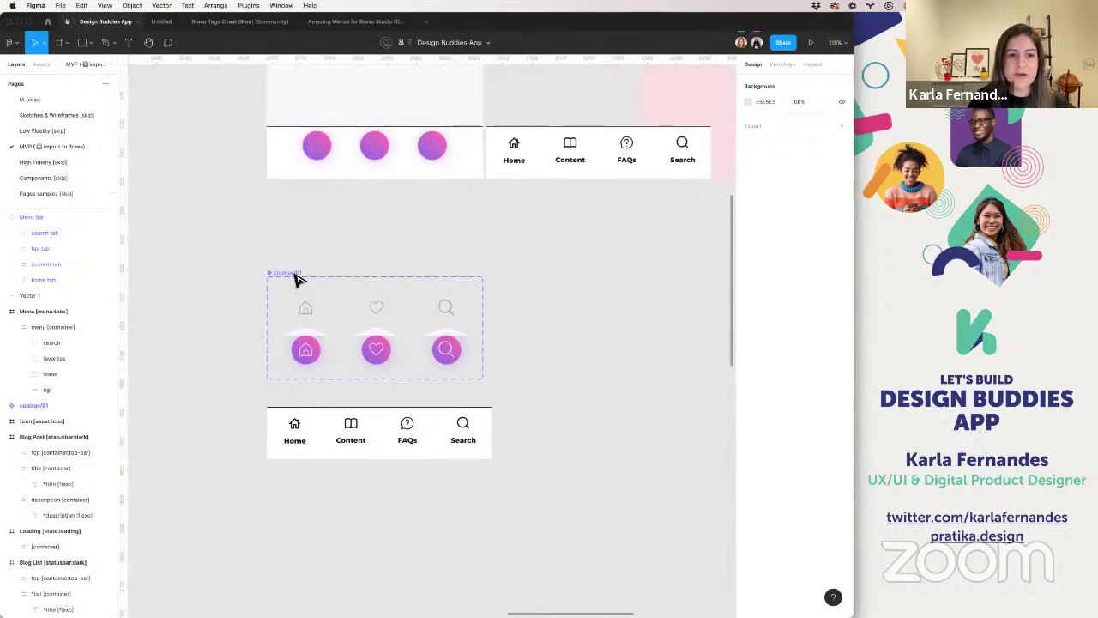
click(300, 283)
drag(568, 326, 561, 325)
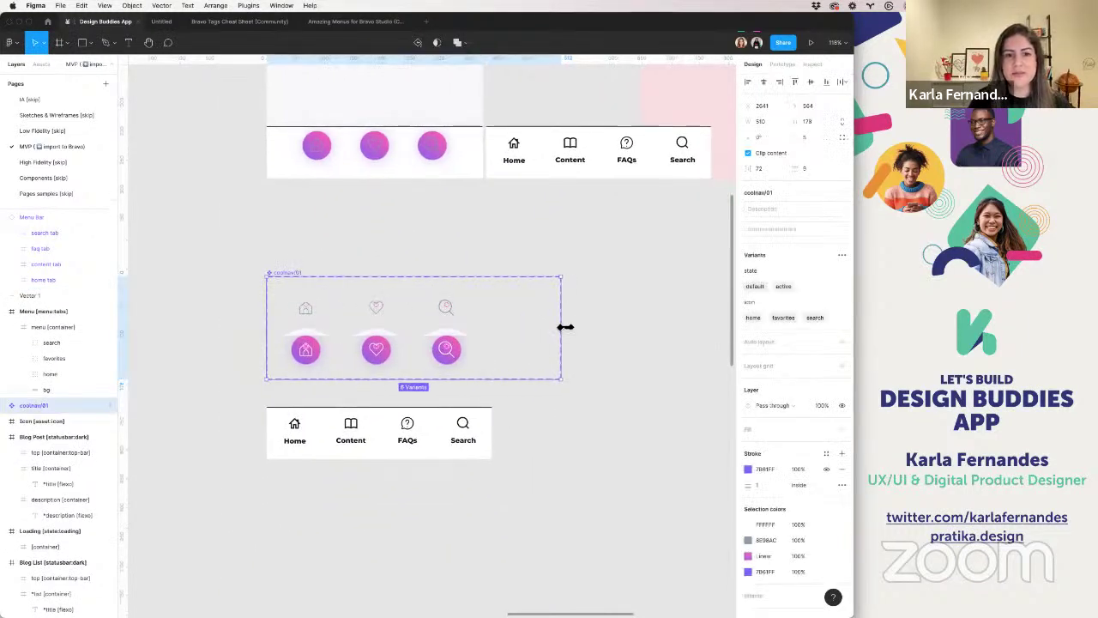
- Duplicate the default and active search variants and place them as a fourth column inside coolnav/01
click(445, 306)
shift+click(460, 349)
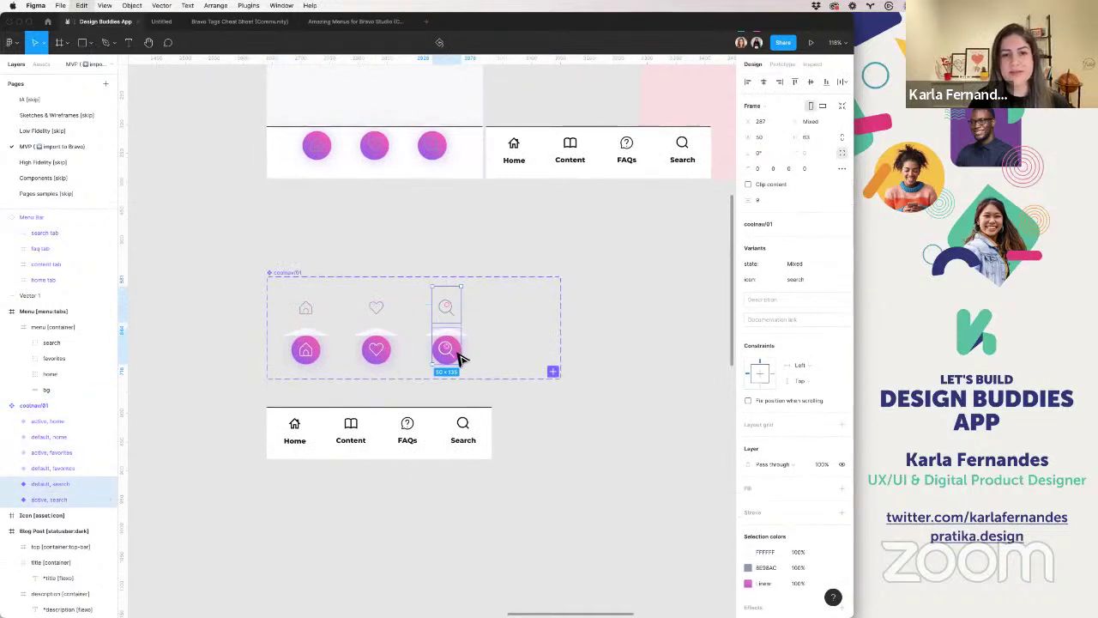
key(super+v)
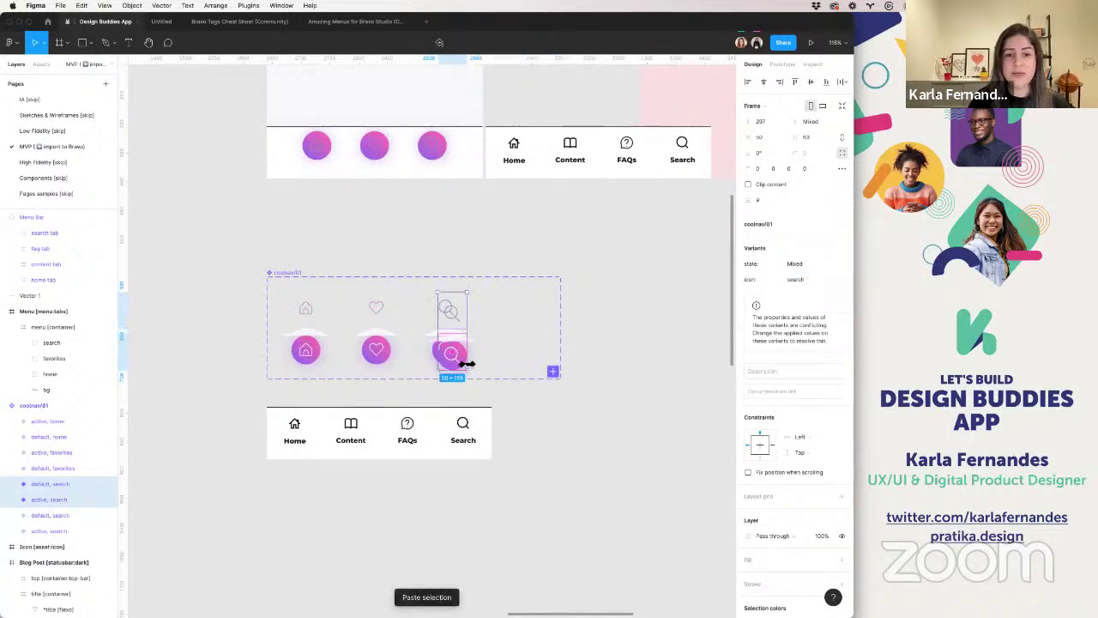
drag(468, 364, 520, 360)
click(650, 294)
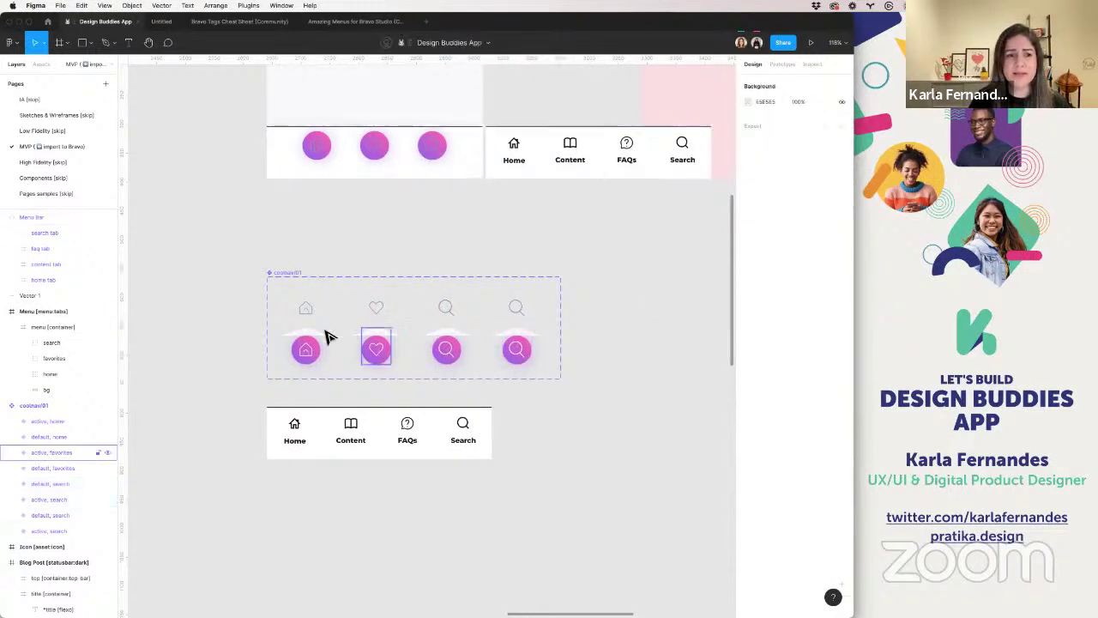
- Set the icon property of the two heart variants in coolnav/01 to content
drag(289, 287, 309, 350)
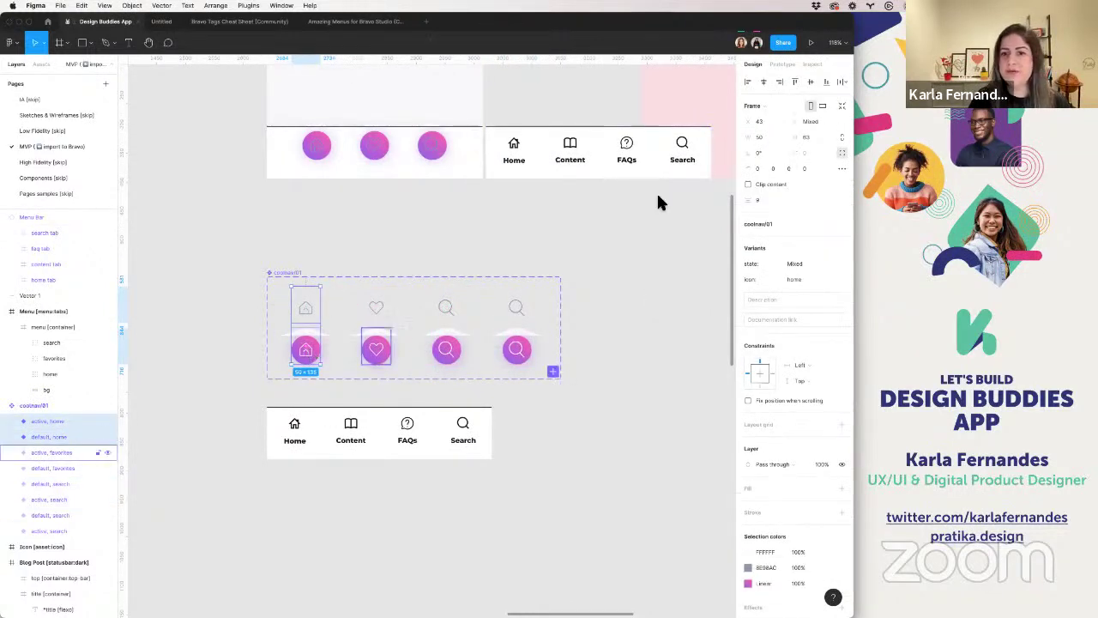
click(795, 279)
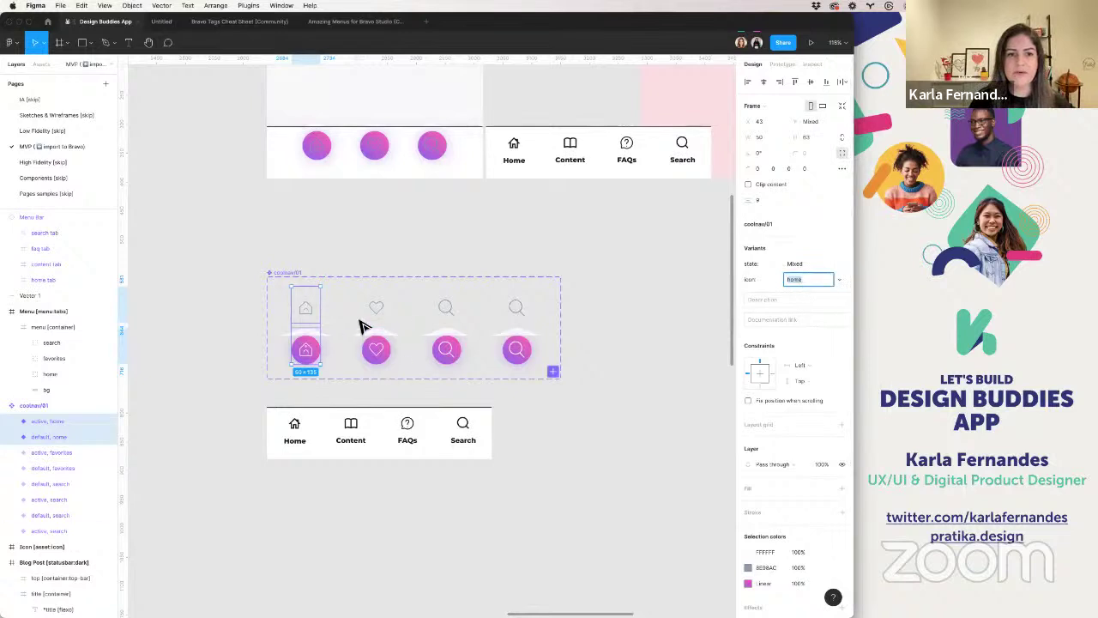
drag(361, 326, 375, 355)
click(799, 279)
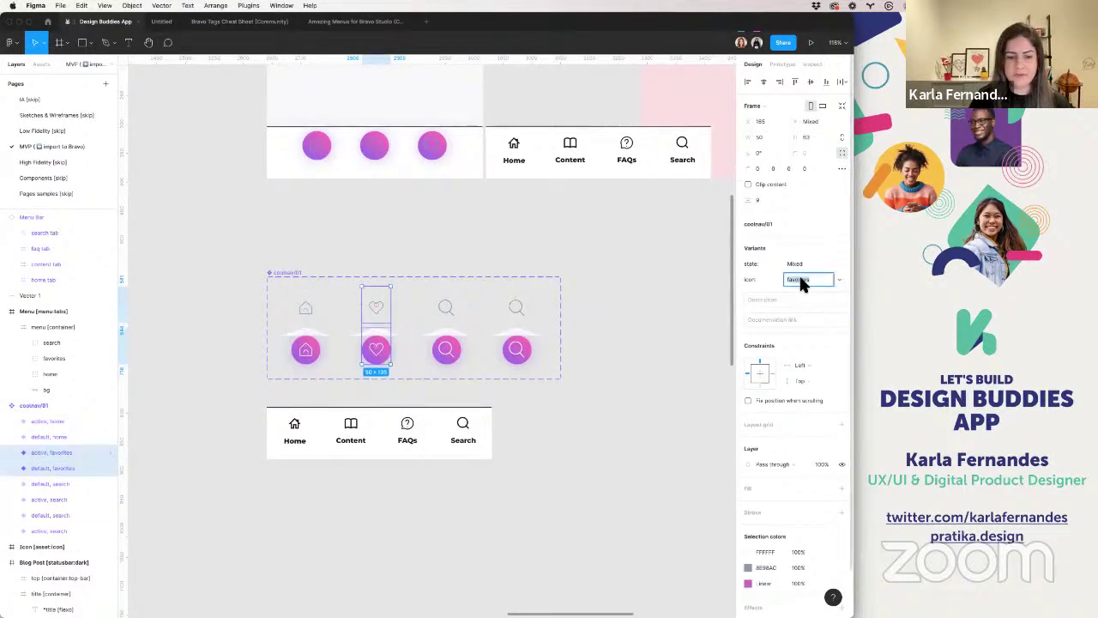
text(content)
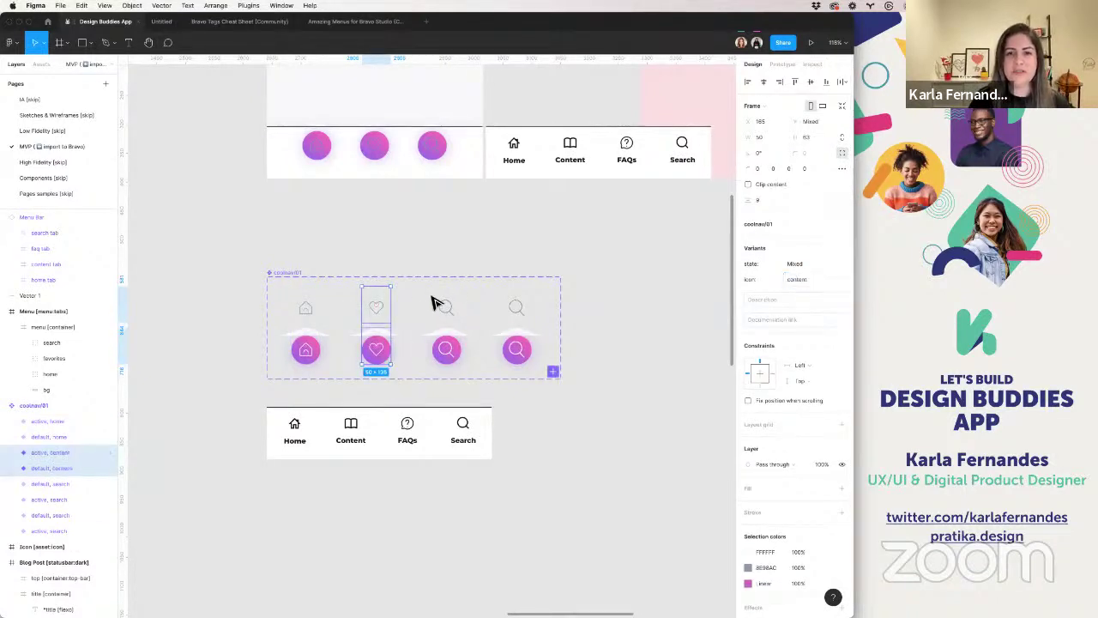
- Set the icon property of the third-column variants to faqs and check that the fourth column still uses search
drag(434, 301, 444, 348)
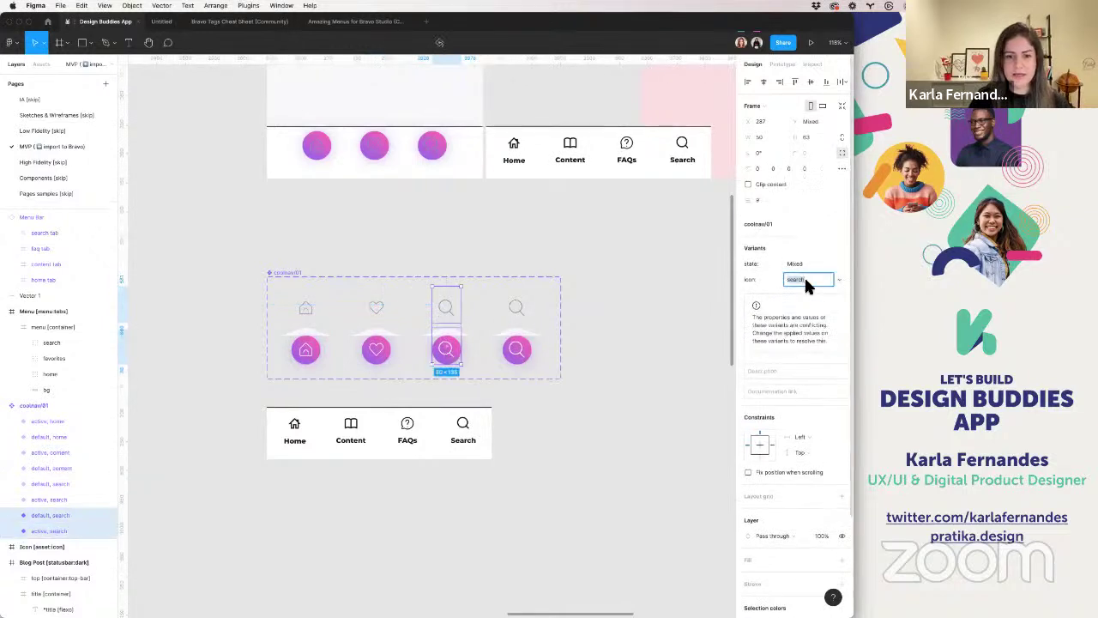
text(faqs)
key(Return)
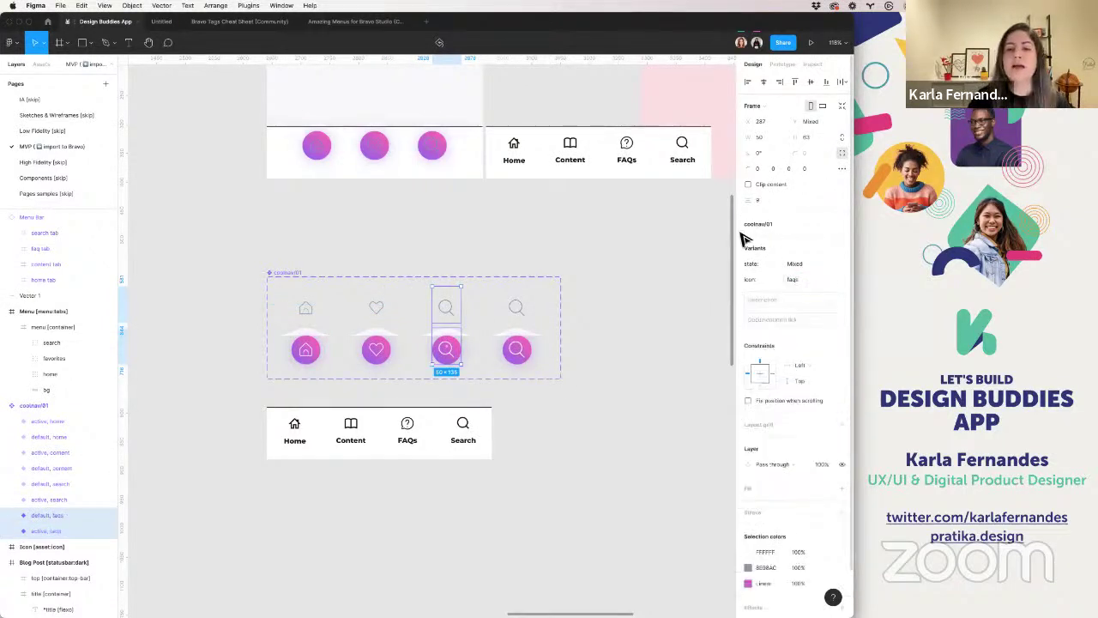
click(522, 310)
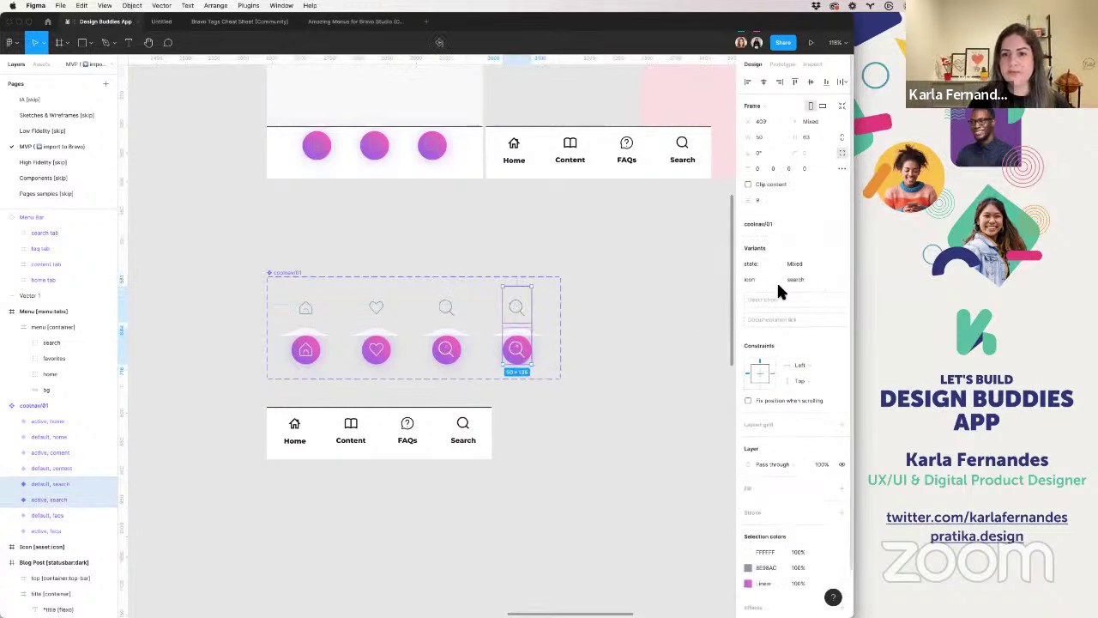
click(624, 330)
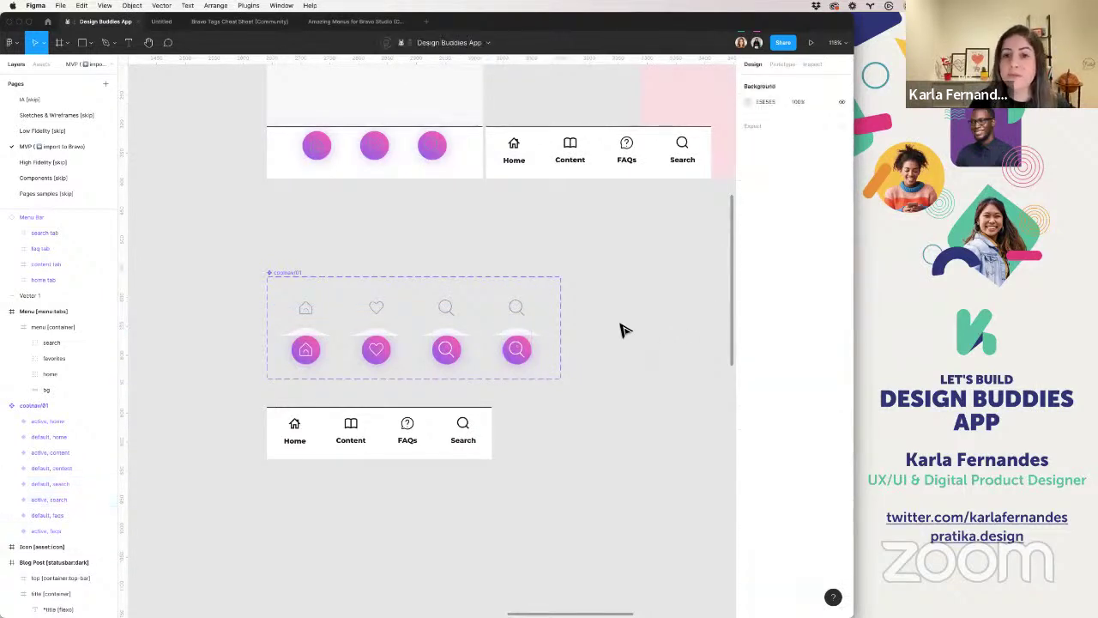
- Copy the home icon and Home label from the Menu Bar copy into the default home variant and centre them there
scroll(623, 331, left, 1)
click(522, 149)
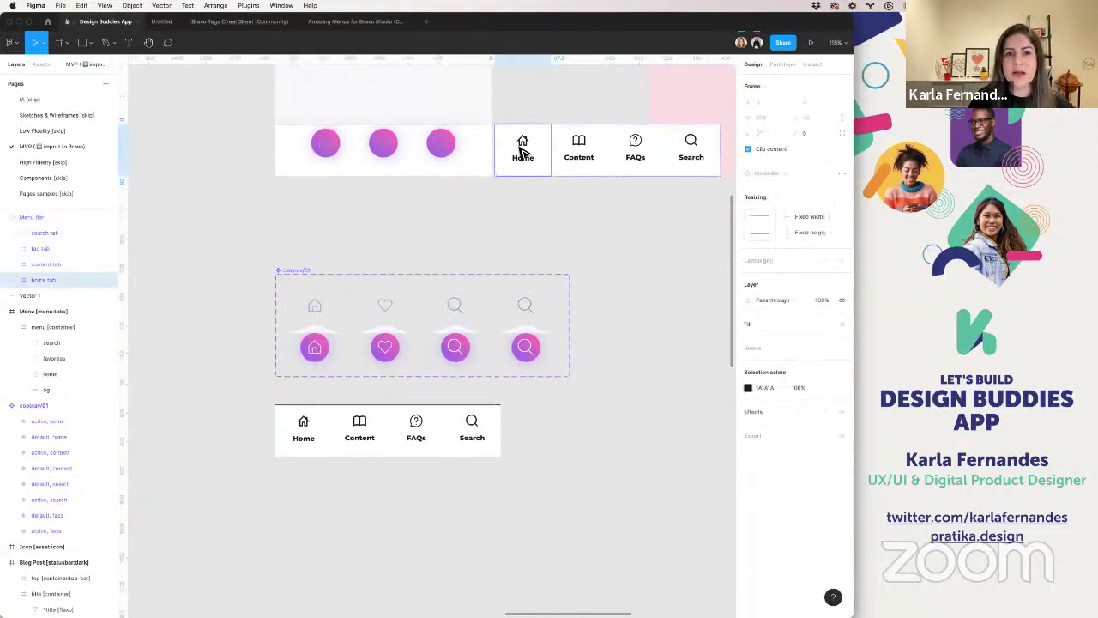
double_click(527, 150)
click(526, 161)
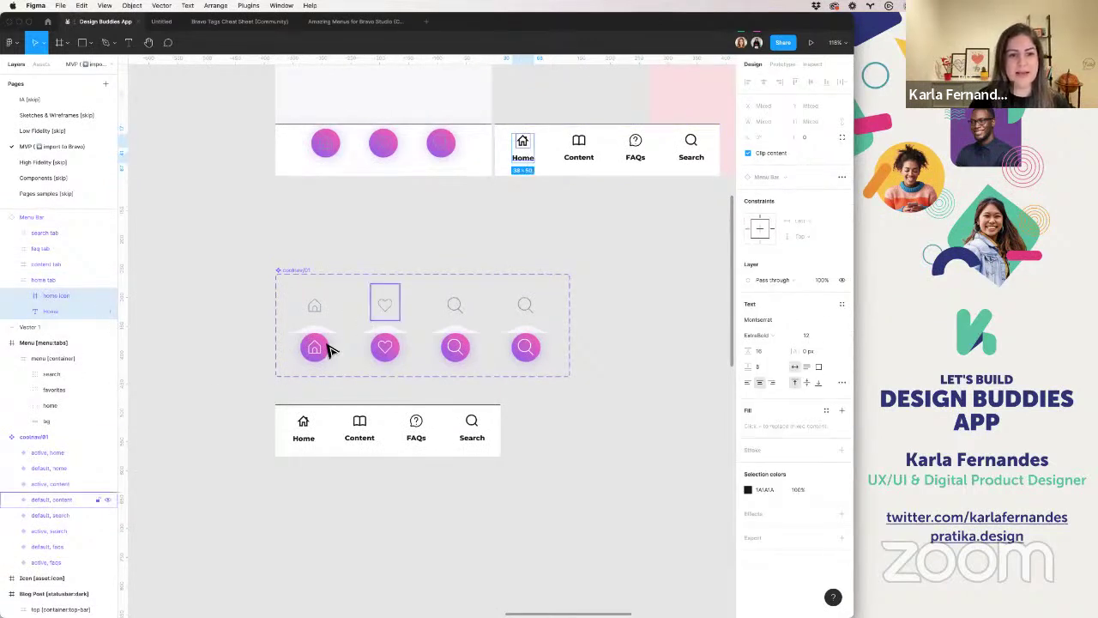
click(314, 307)
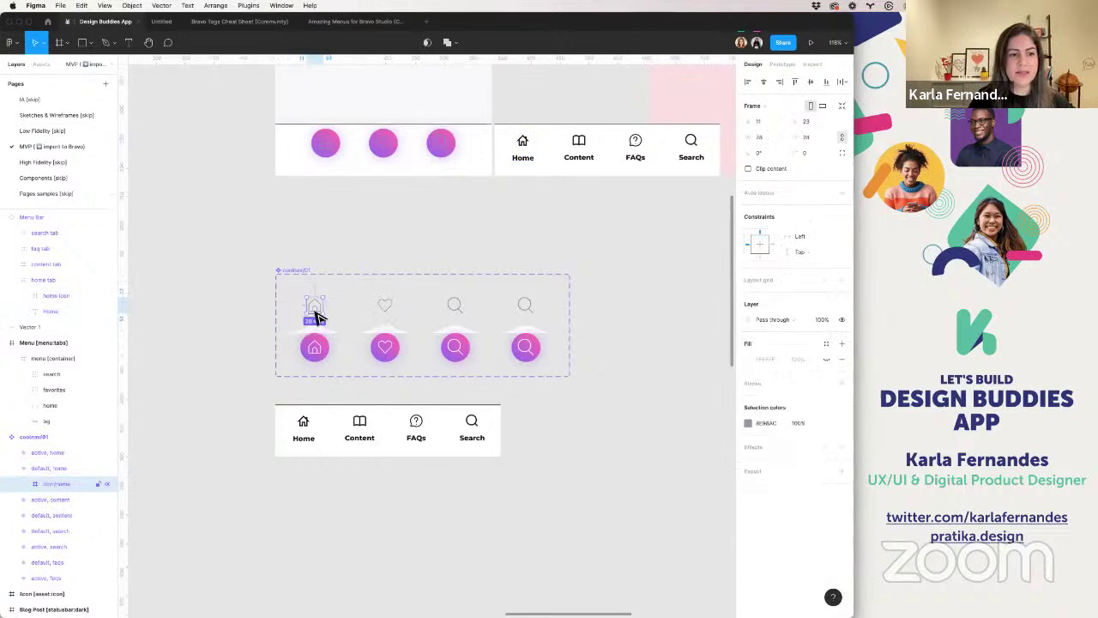
key(super+v)
drag(316, 305, 317, 308)
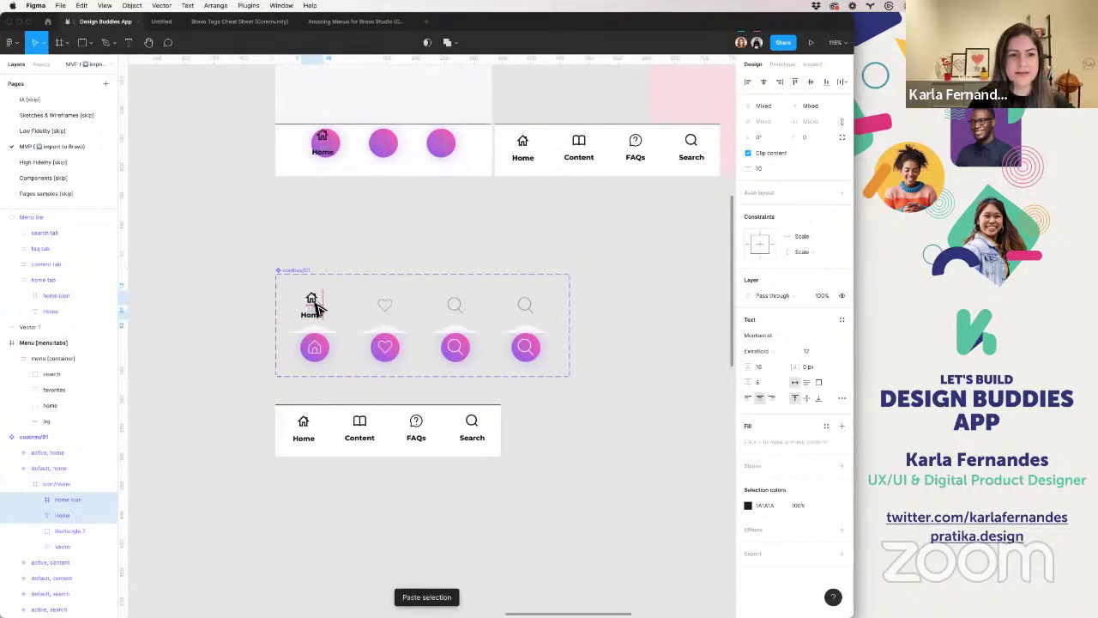
- Delete the old Rectangle and Vector layers from icon/home in the default home variant
click(79, 529)
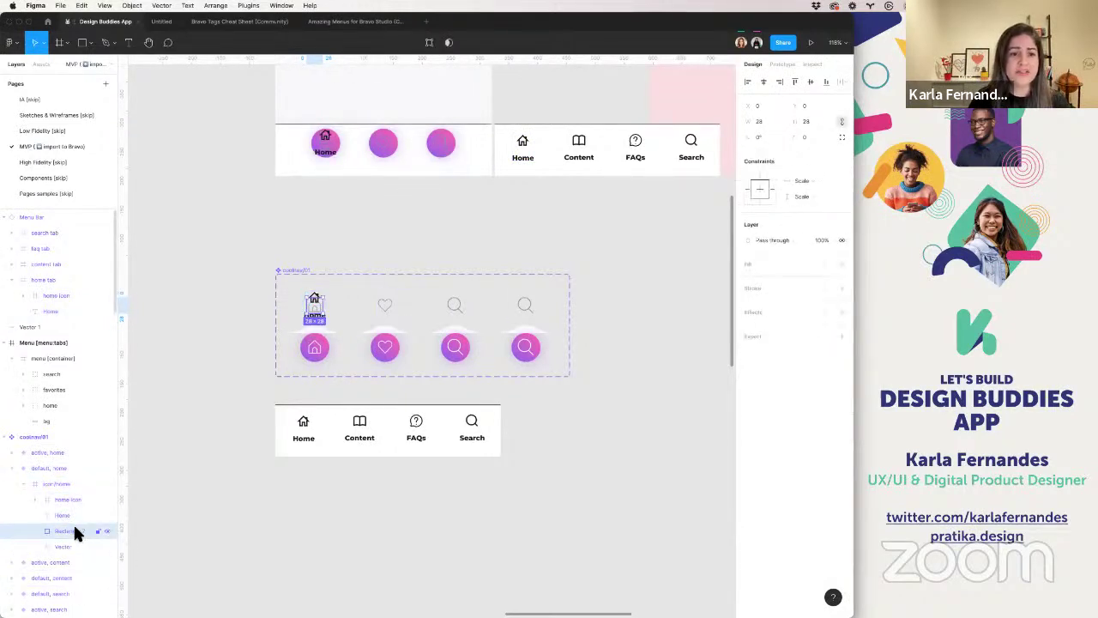
key(Delete)
click(66, 537)
key(Delete)
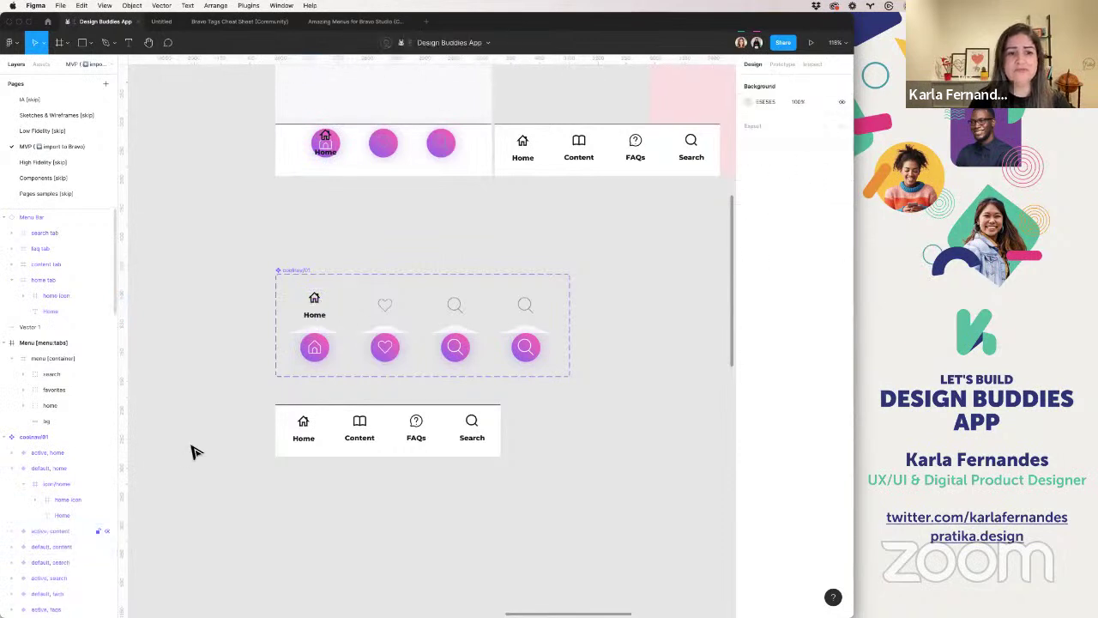
click(315, 307)
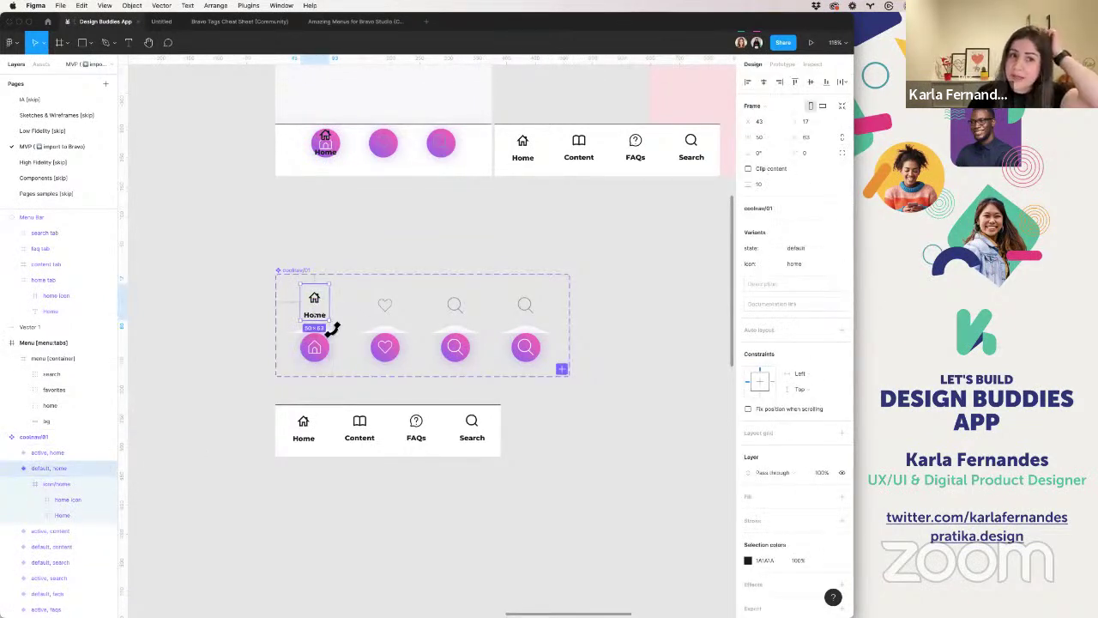
- Copy the book icon and Content label from the Menu Bar copy into the default content variant and delete its old icon/heart layer
click(579, 147)
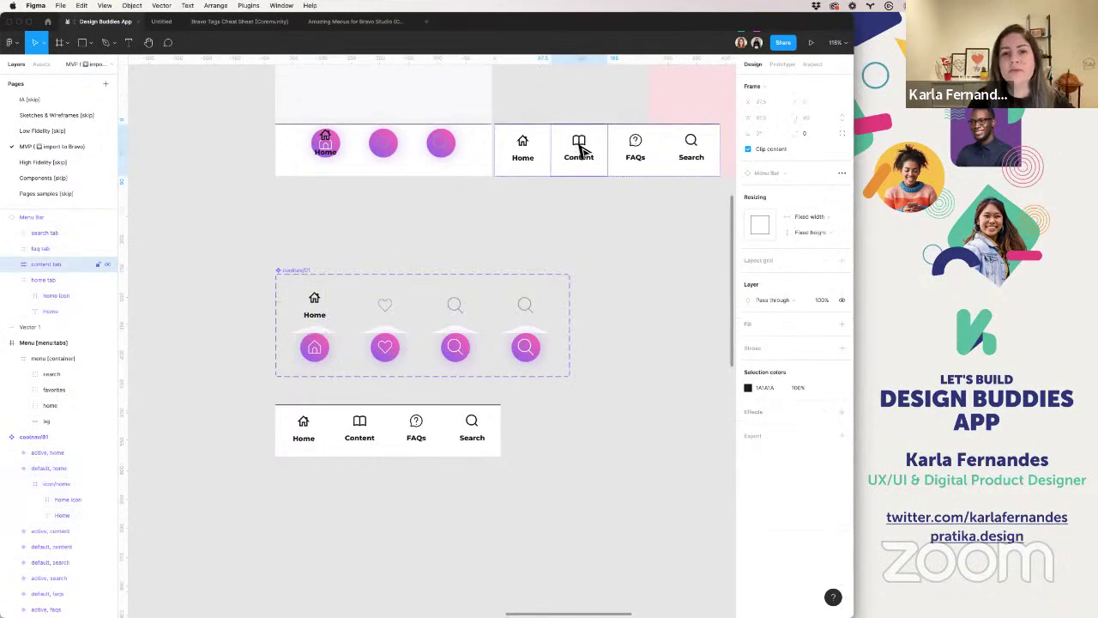
double_click(581, 151)
shift+click(583, 160)
click(385, 308)
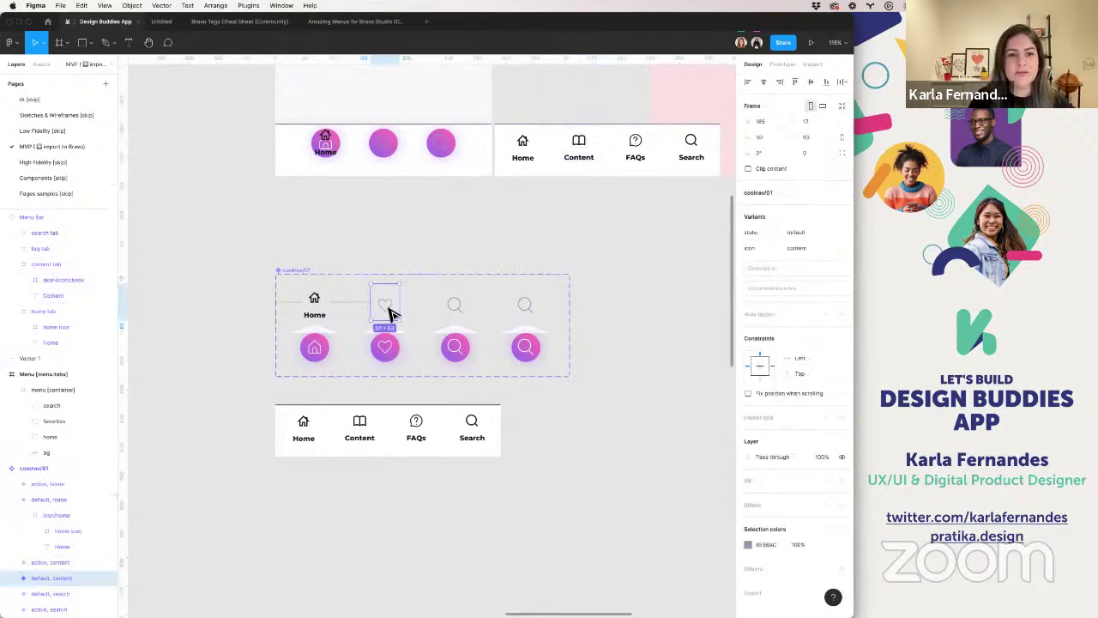
click(386, 306)
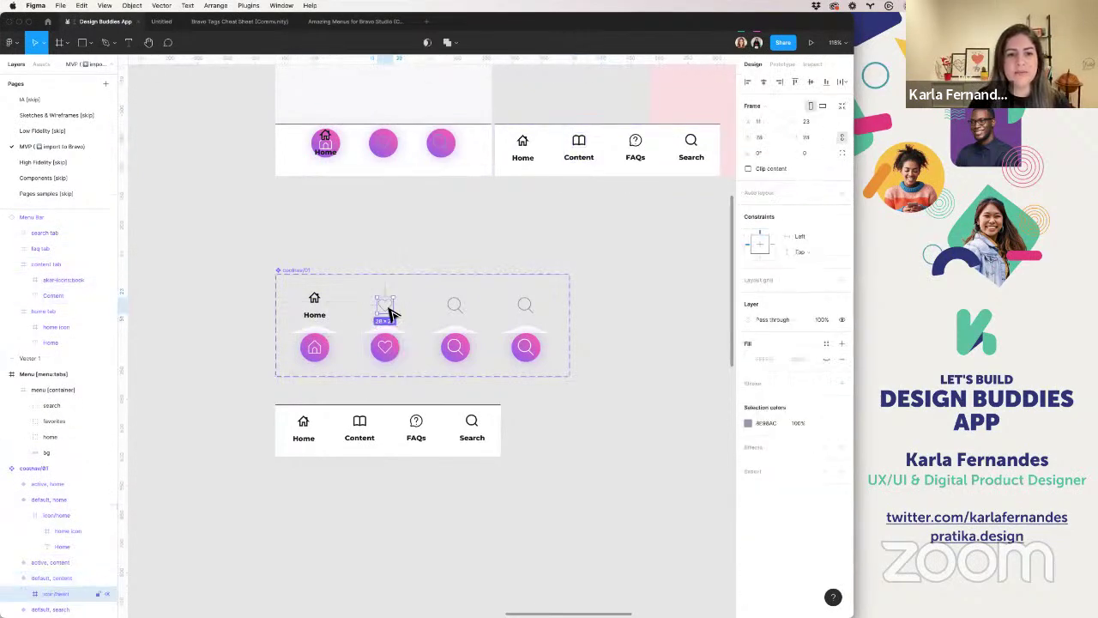
key(super+v)
click(57, 568)
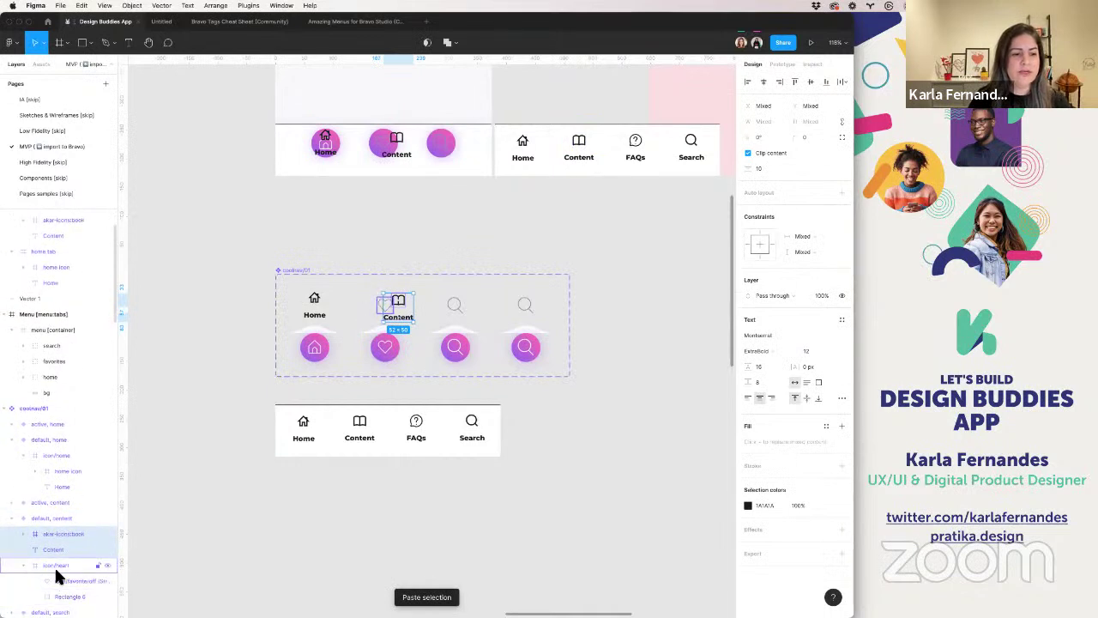
key(Delete)
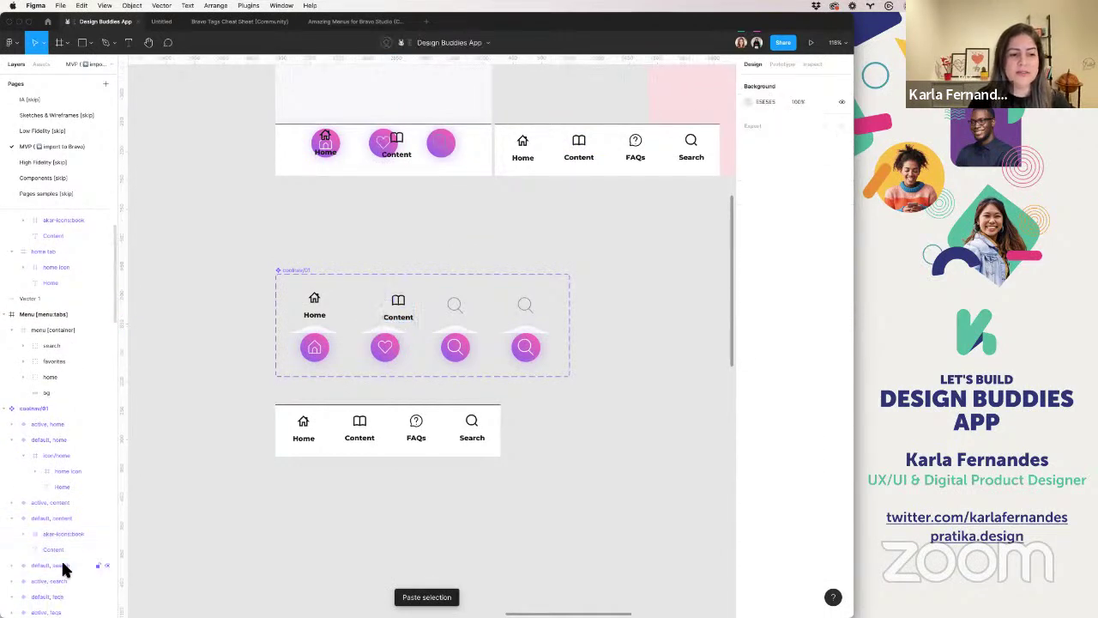
- Copy the FAQs icon and label from the Menu Bar copy into the default faqs variant and delete its old bg and Union layers
click(637, 144)
double_click(637, 146)
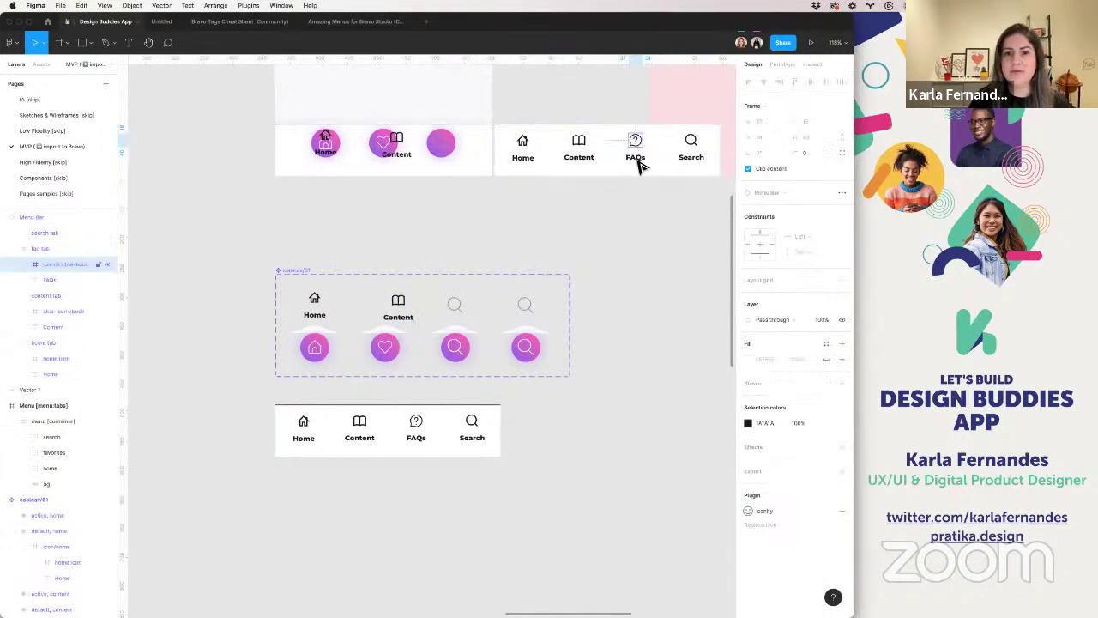
click(454, 304)
key(super+v)
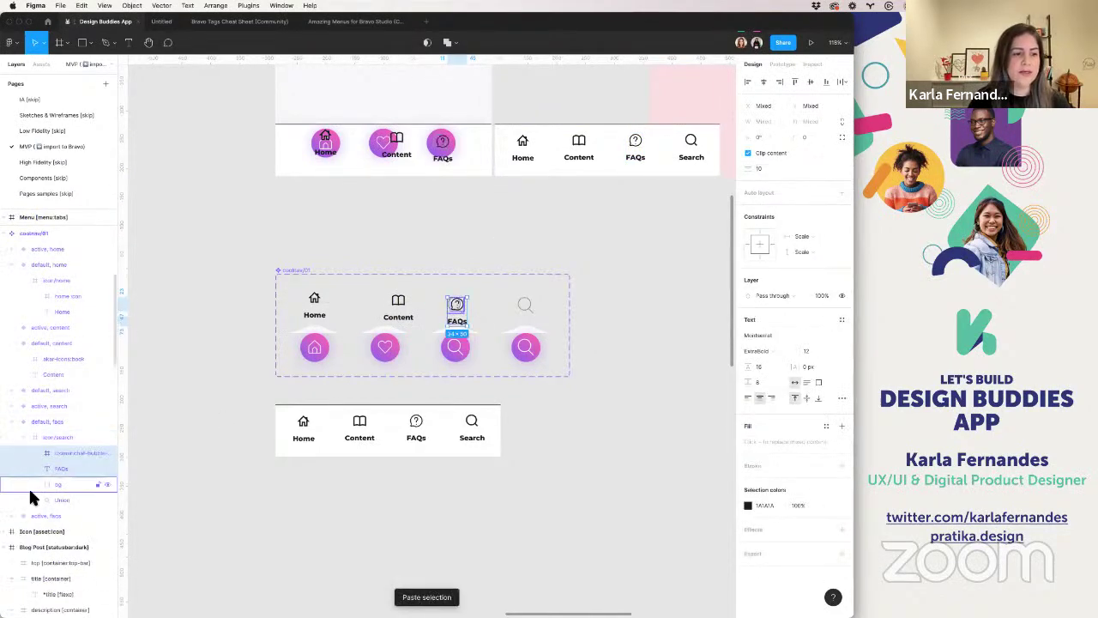
click(56, 484)
key(Delete)
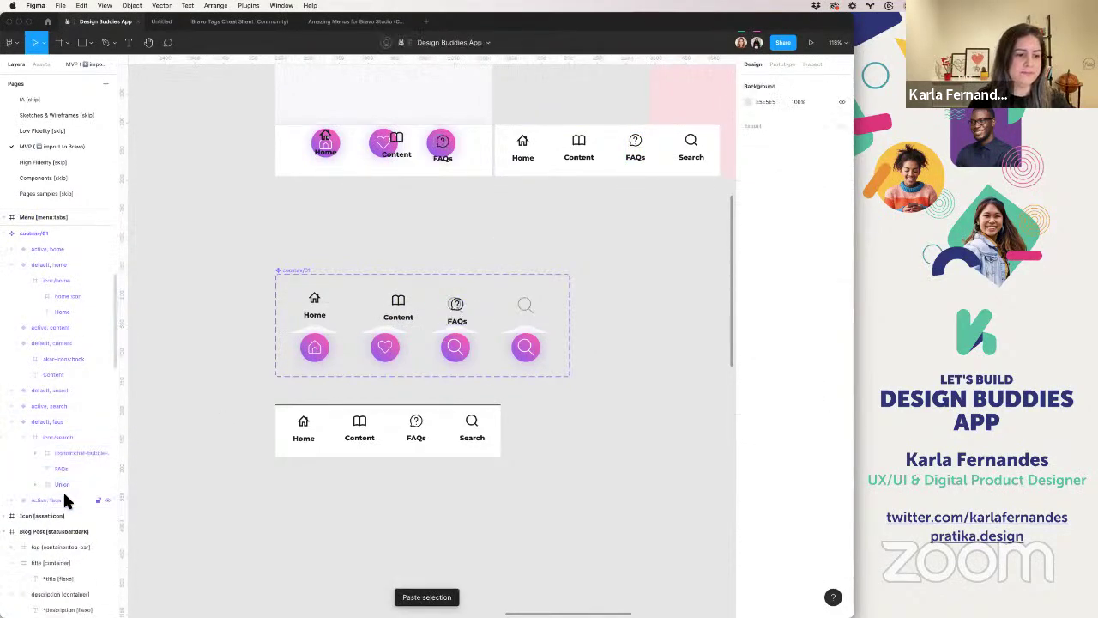
click(61, 484)
key(Delete)
- Move the FAQs icon and label out of the icon/search frame in the default faqs variant and delete the emptied frame
click(58, 468)
shift+click(59, 455)
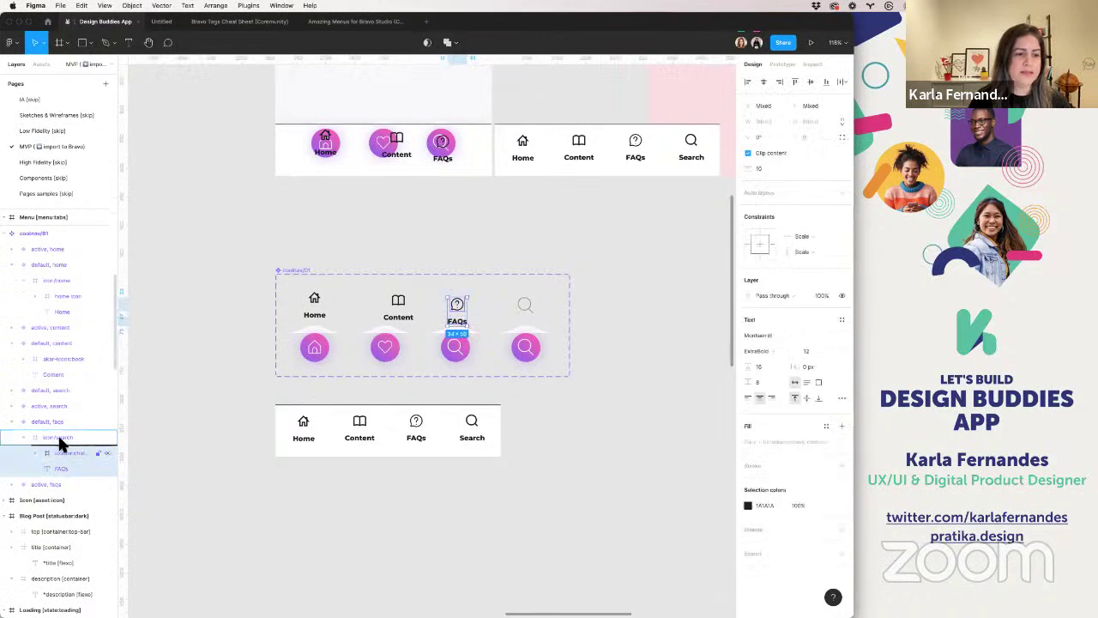
drag(60, 430, 58, 431)
click(56, 469)
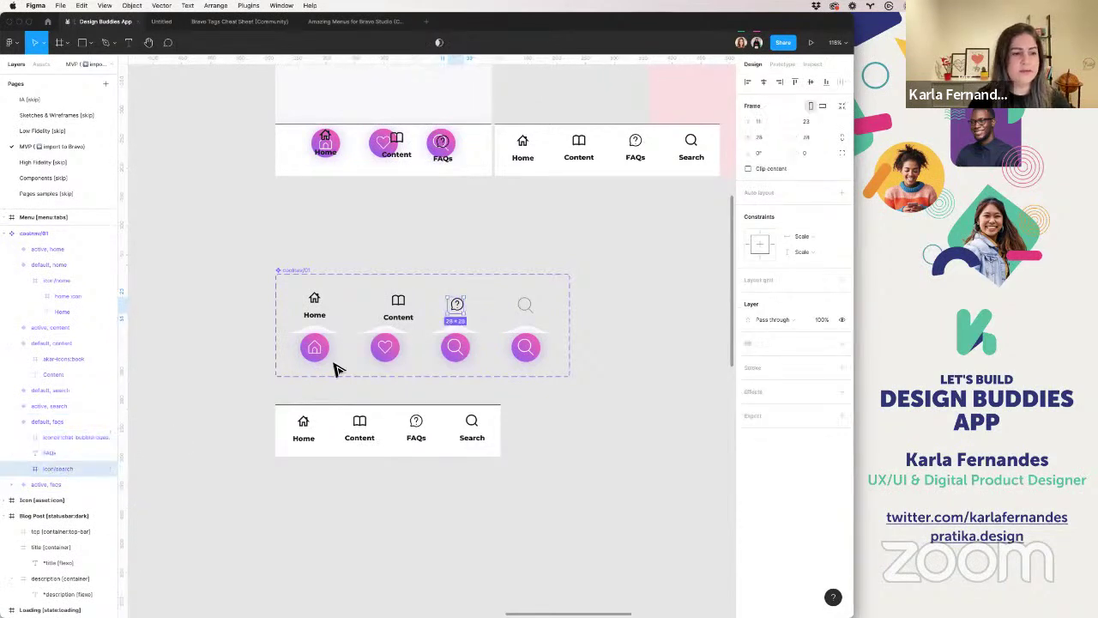
key(Delete)
- Copy the search icon and Search label from the Menu Bar copy into the default search variant and delete its old icon/search layer
double_click(699, 147)
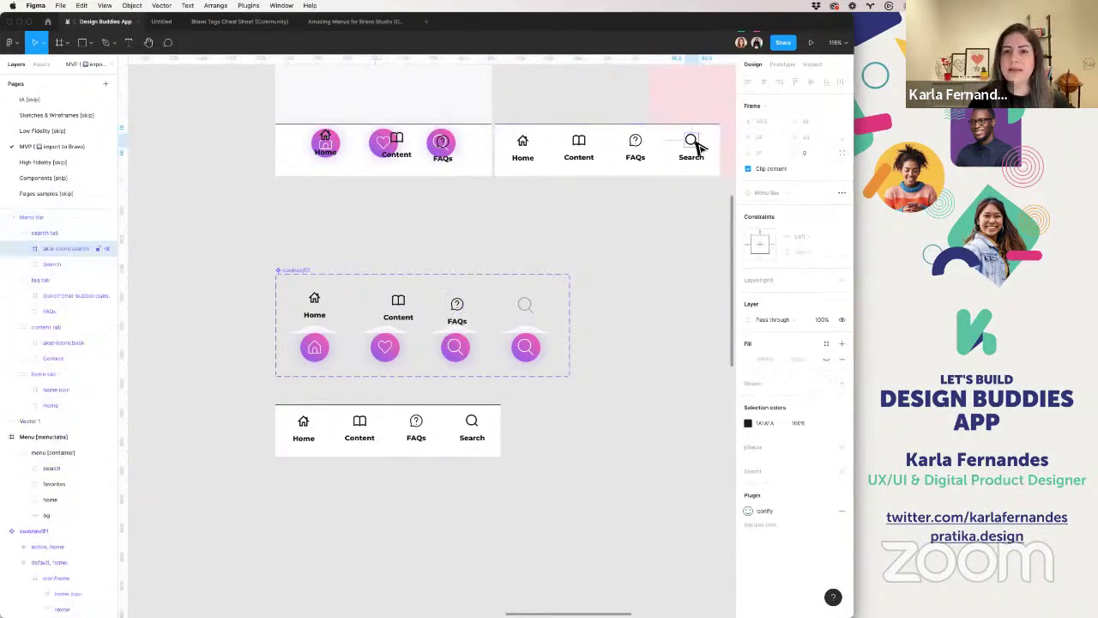
click(696, 158)
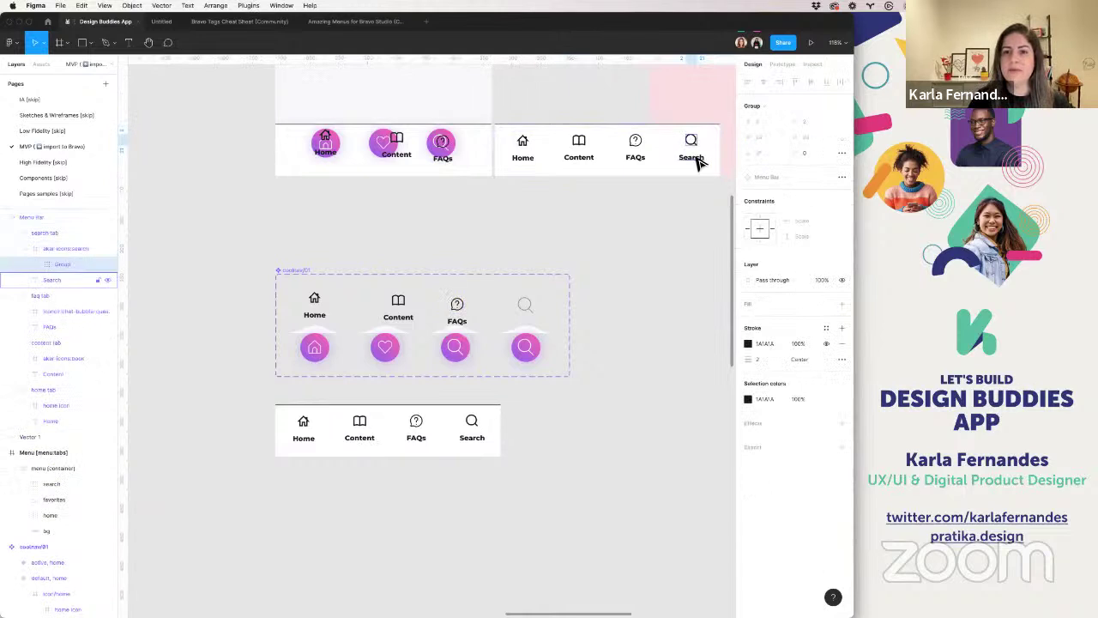
click(69, 246)
shift+click(53, 280)
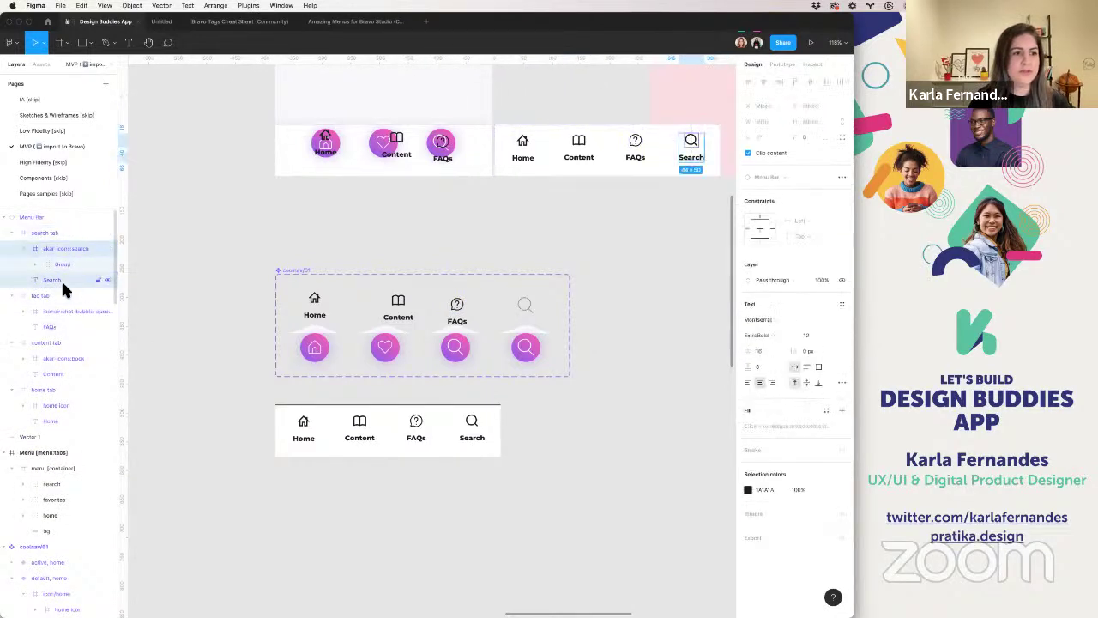
super+click(528, 348)
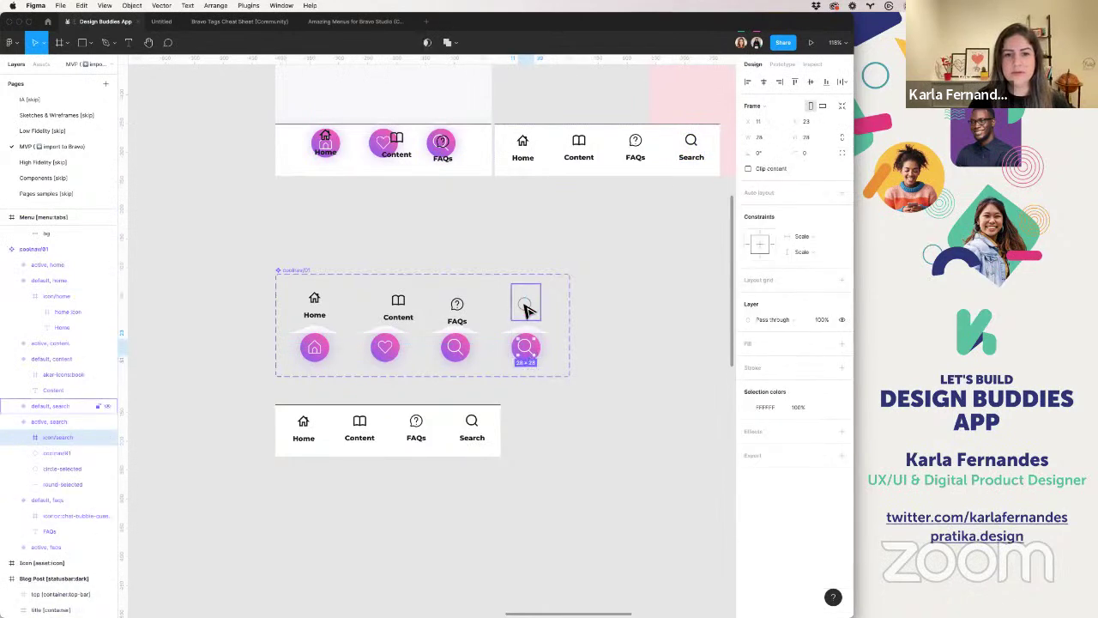
super+click(527, 308)
key(super+v)
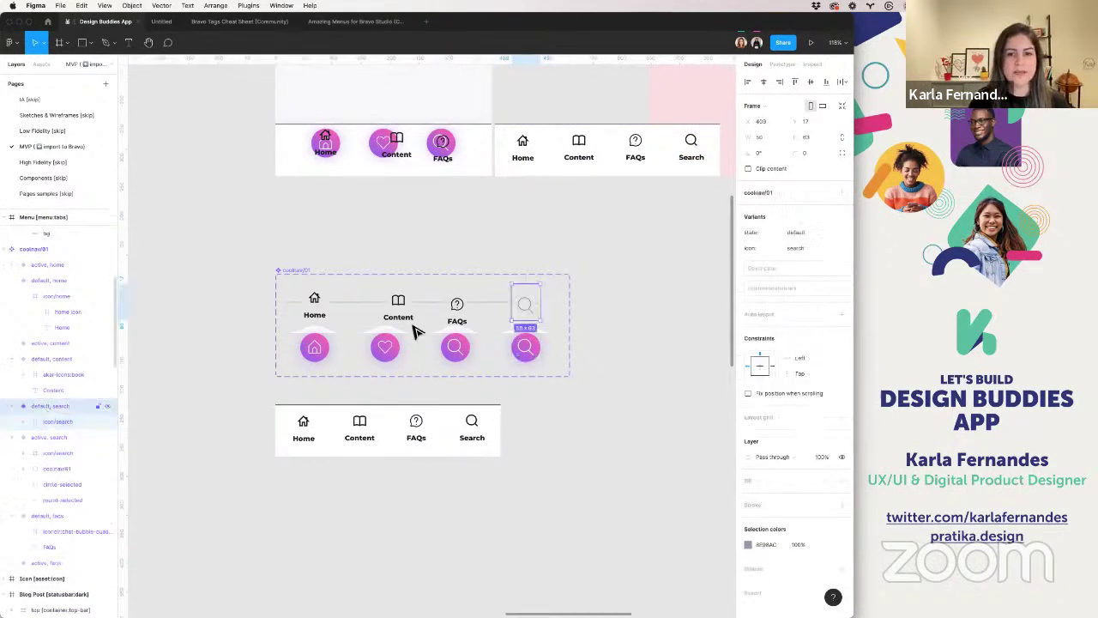
click(56, 464)
key(Delete)
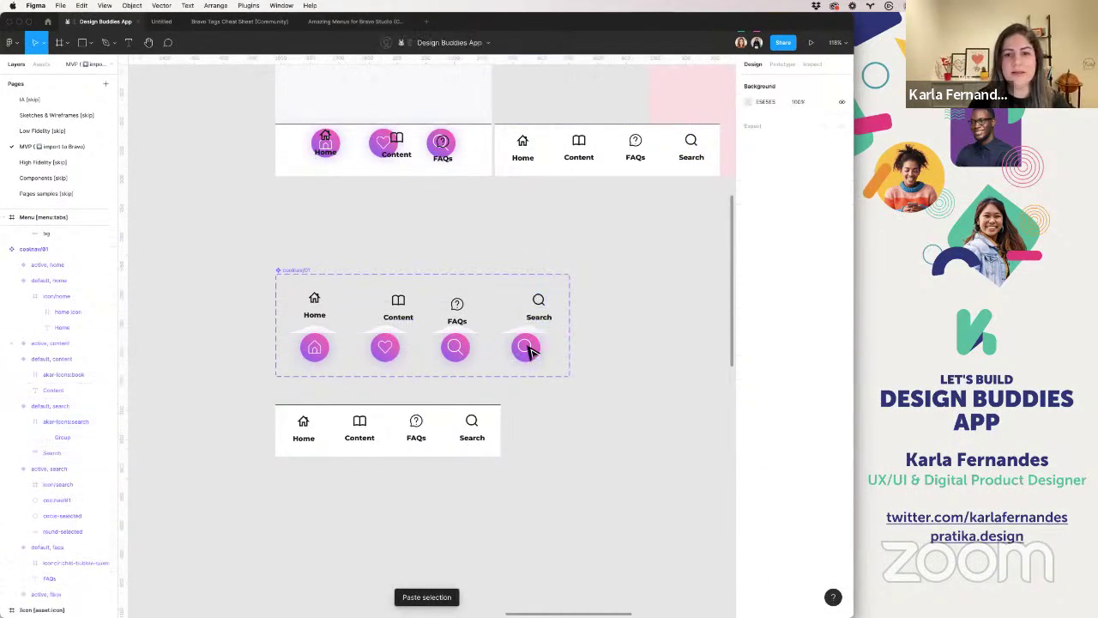
- Resize the default search, faqs, content and home variants in coolnav/01 to fit their icons and labels
key(Return)
scroll(537, 302, up, 5)
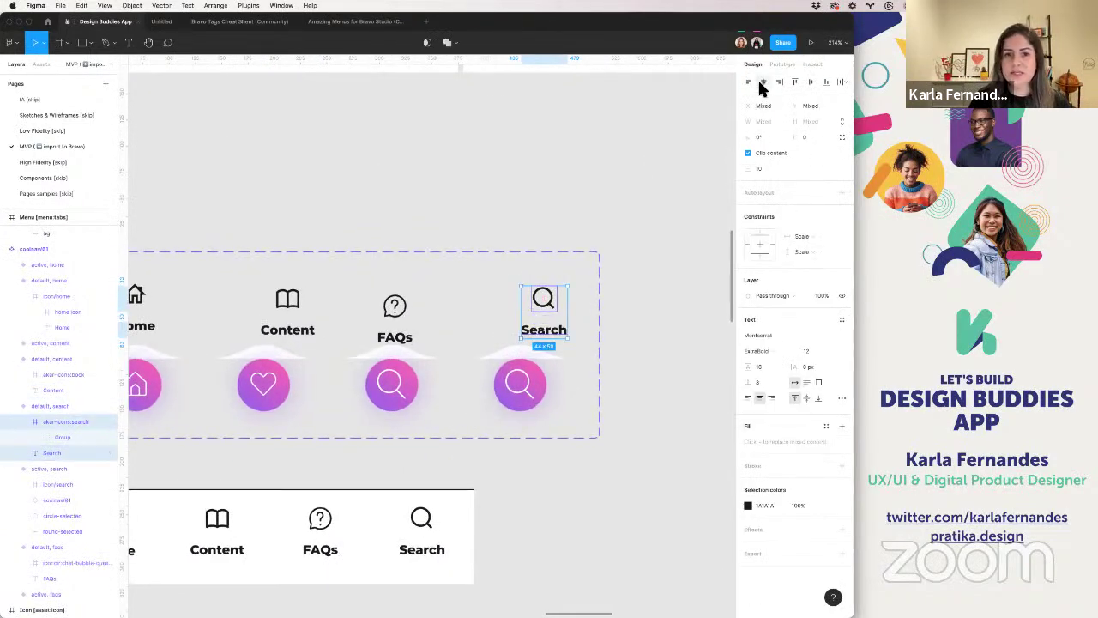
scroll(409, 384, down, 5)
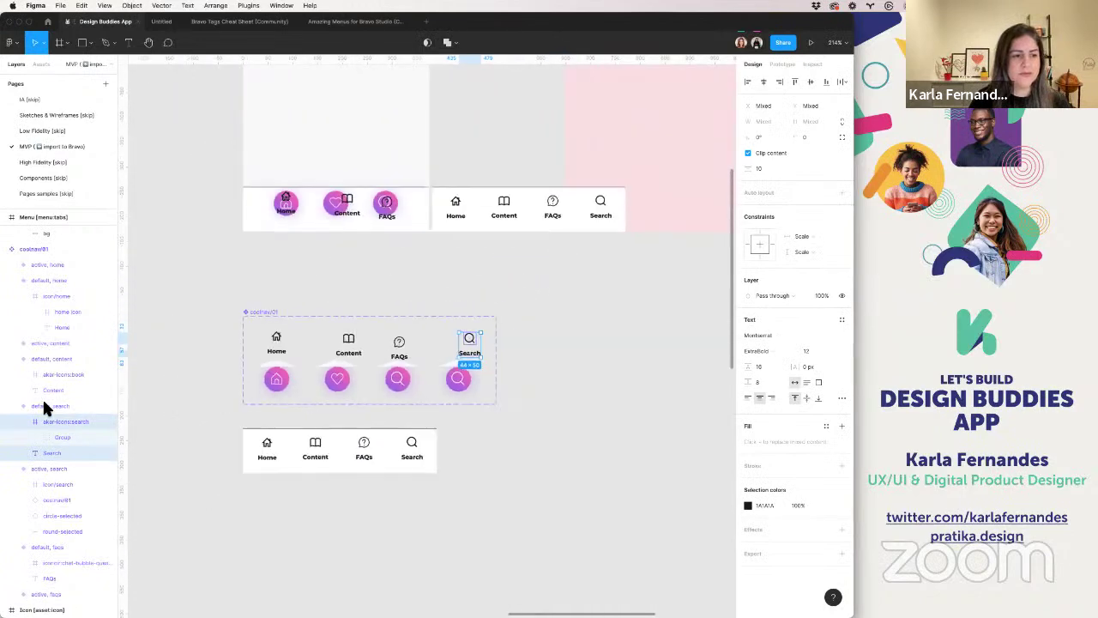
click(43, 405)
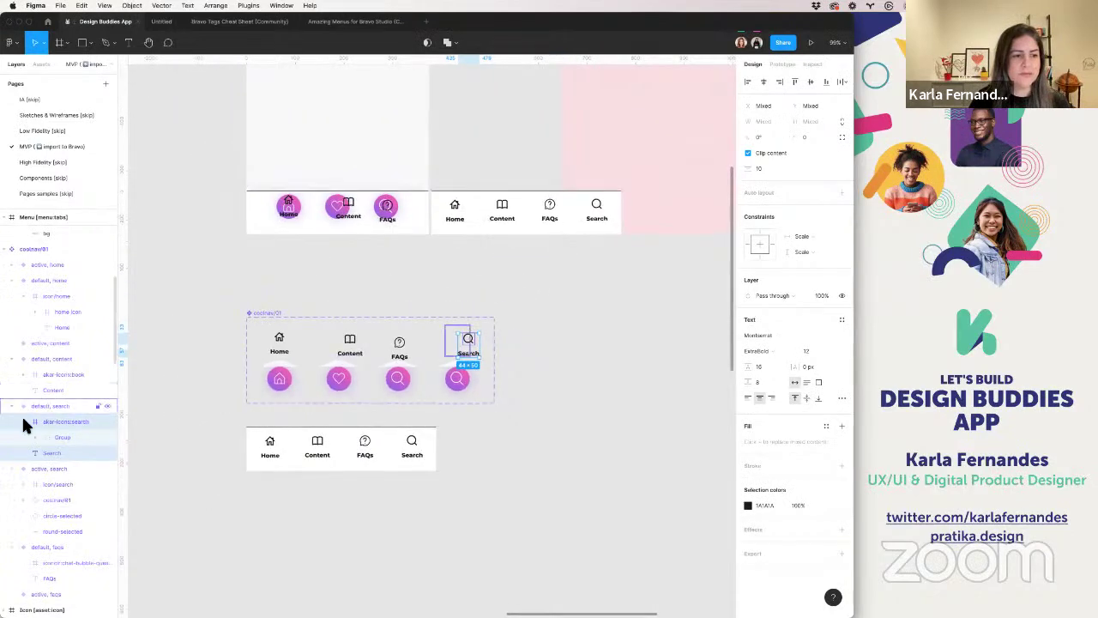
double_click(467, 343)
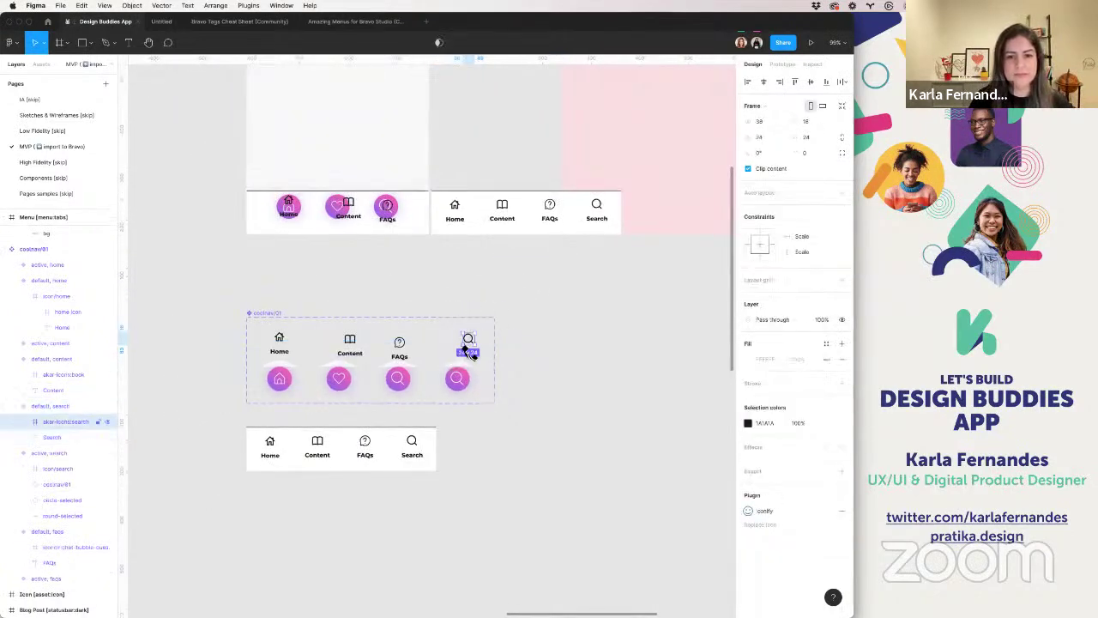
click(472, 342)
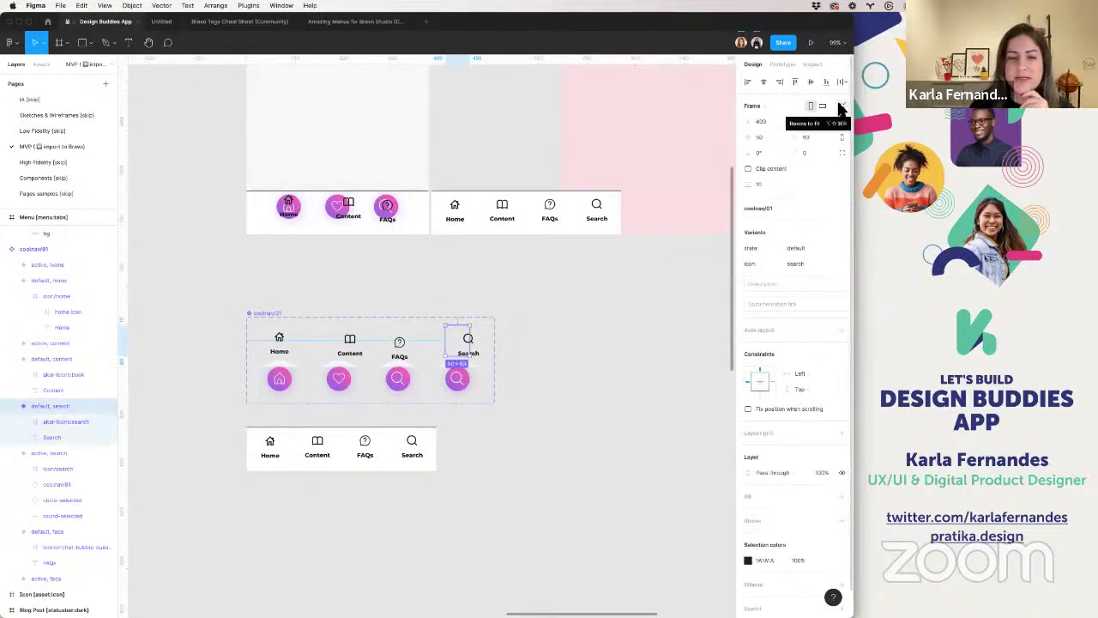
click(400, 343)
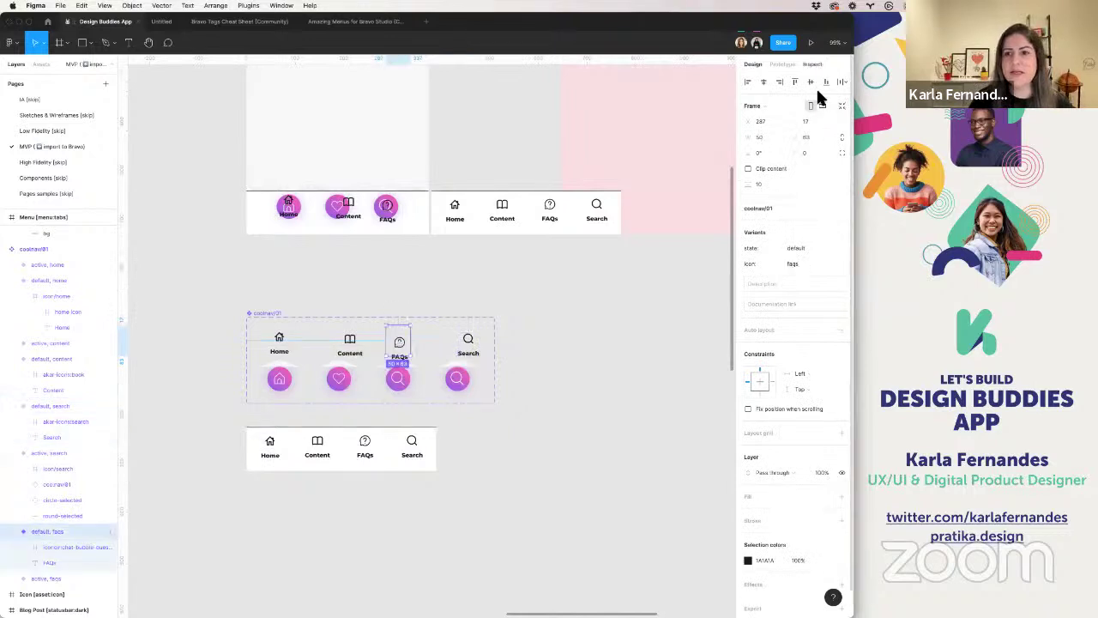
click(350, 342)
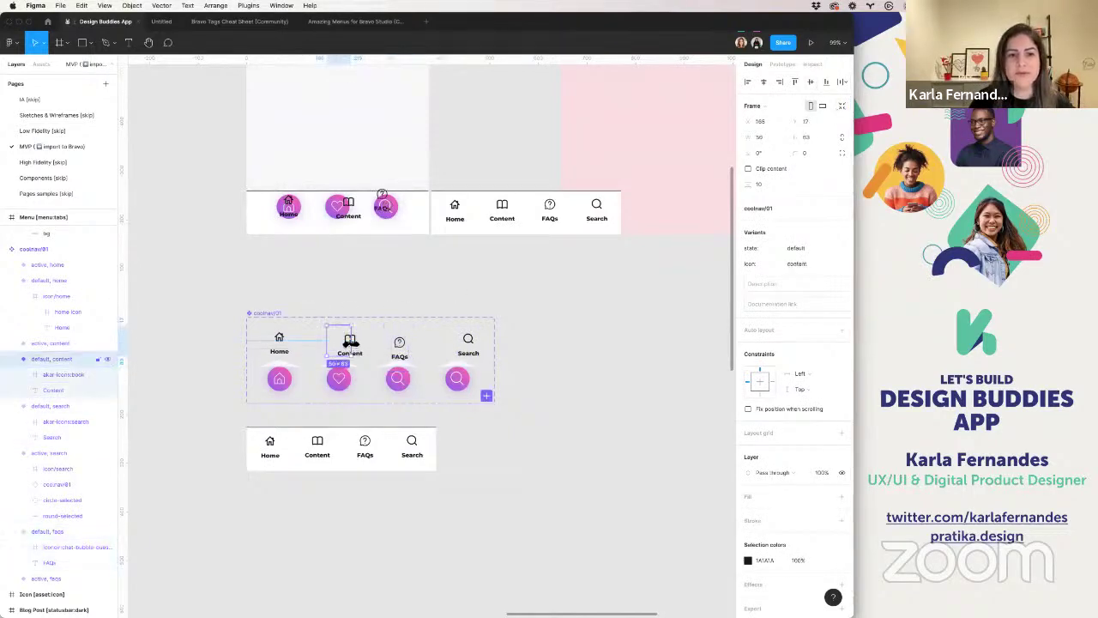
click(279, 346)
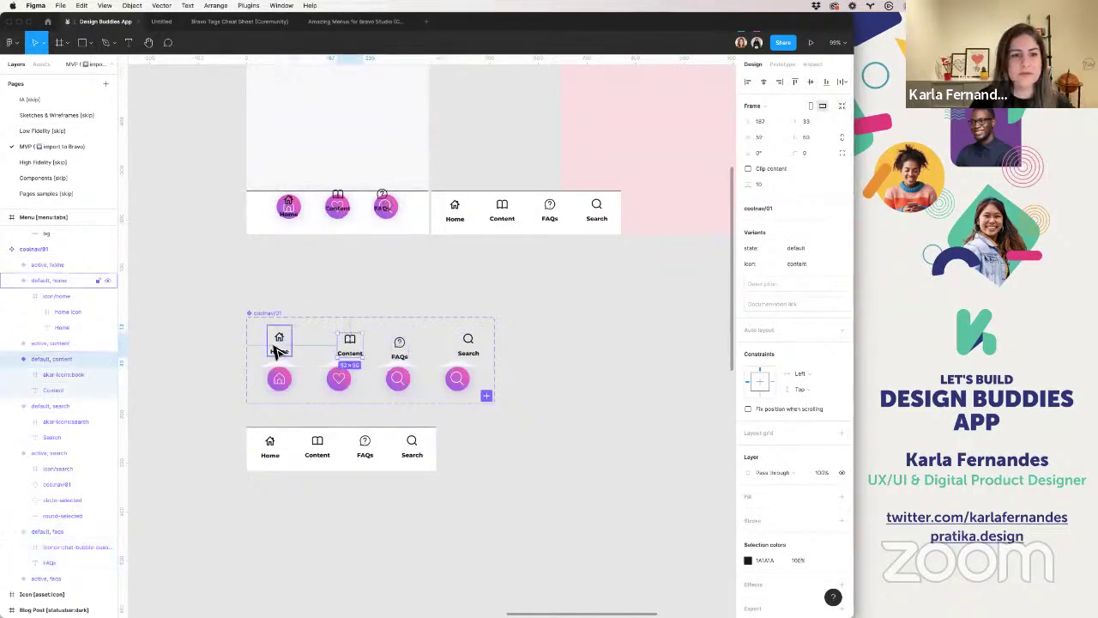
click(842, 107)
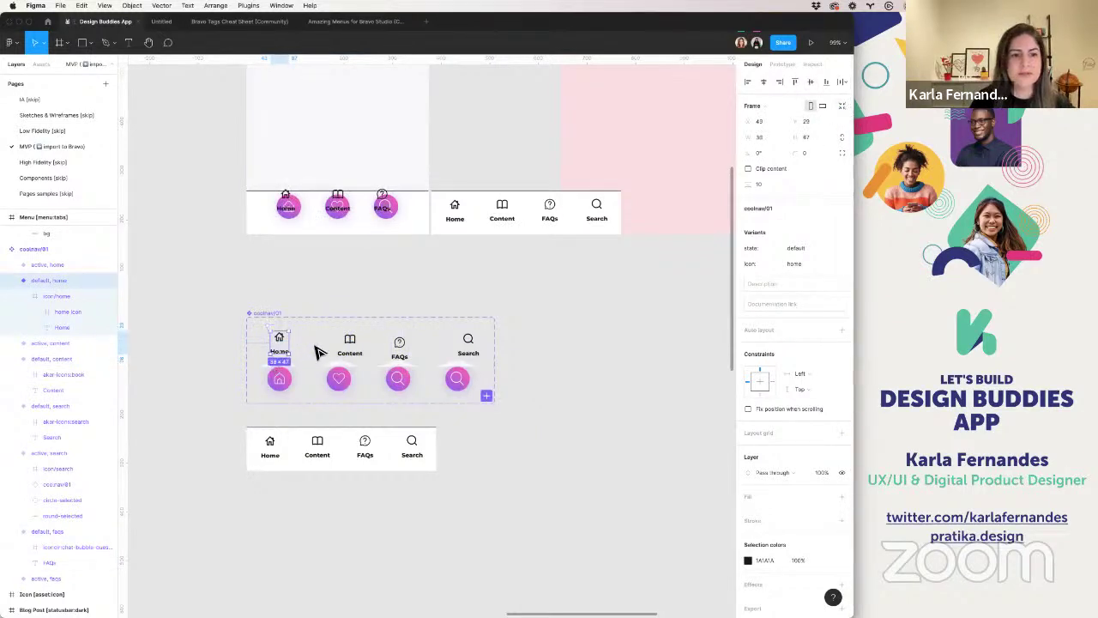
- Move the default content, faqs and search variants into line with the default home variant, each above its active counterpart
click(348, 343)
key(super+alt+shift+r)
click(405, 344)
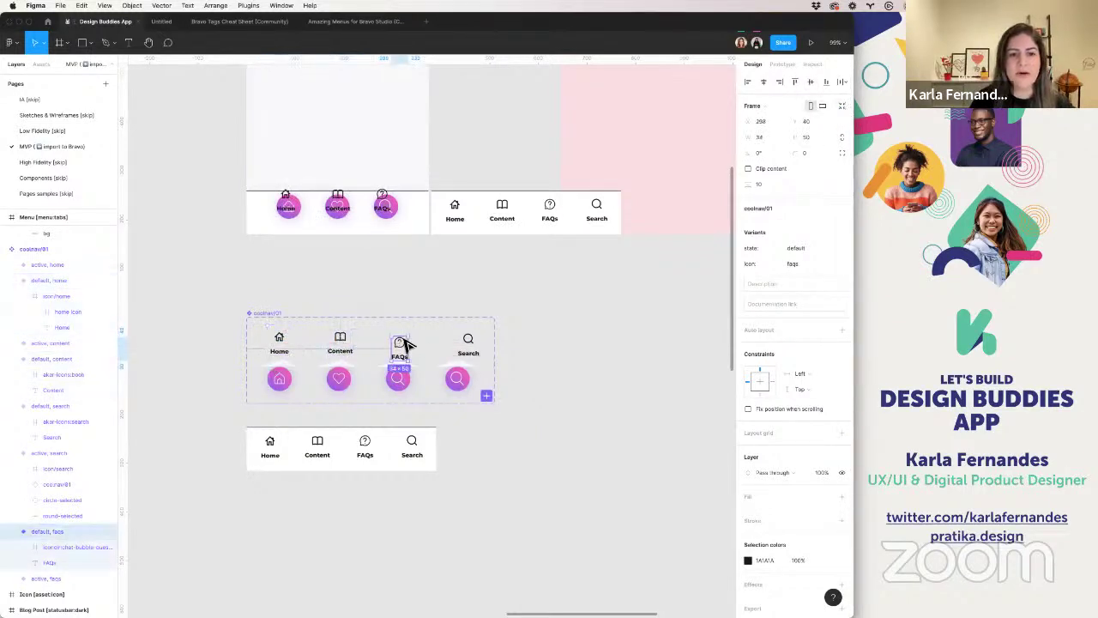
key(super+alt+shift+r)
click(463, 343)
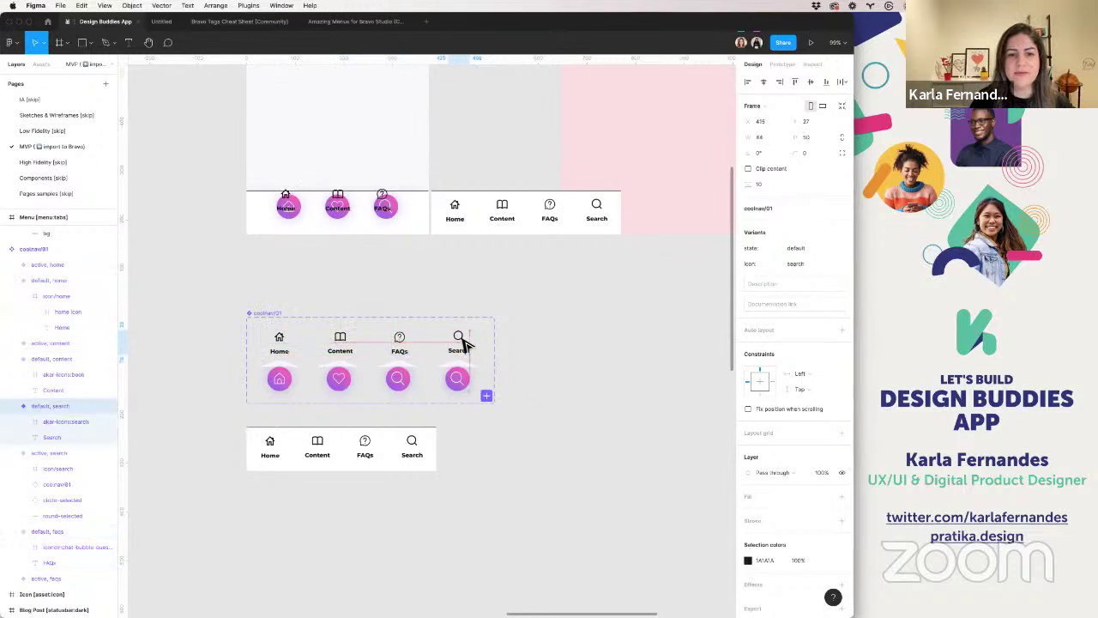
key(super+alt+shift+r)
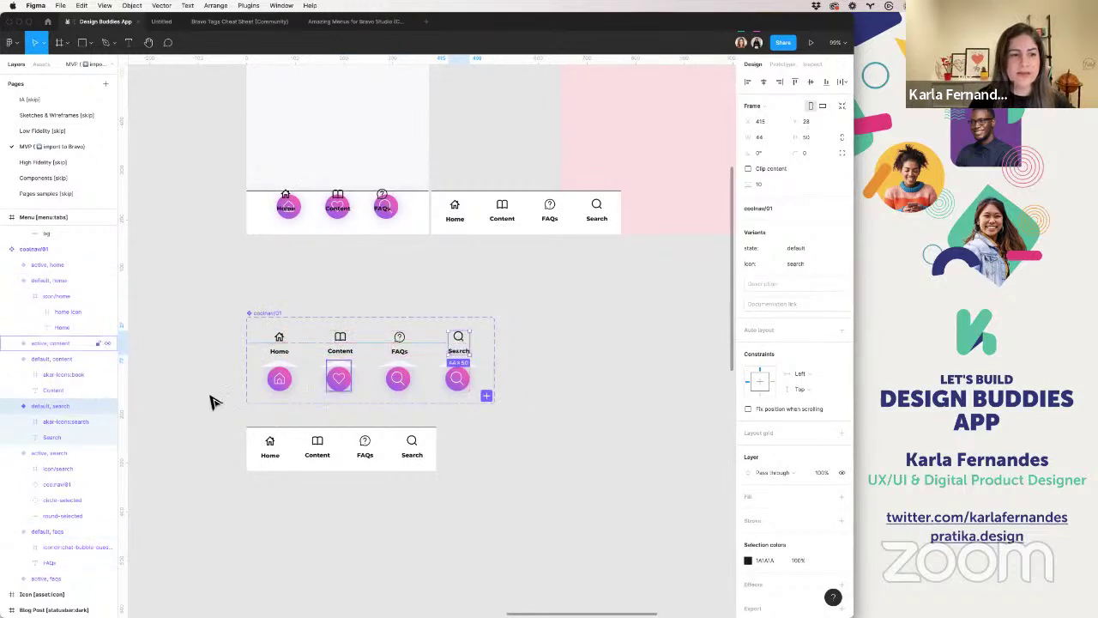
- Paste a copy of the default search variant into the active search variant of coolnav/01
click(463, 382)
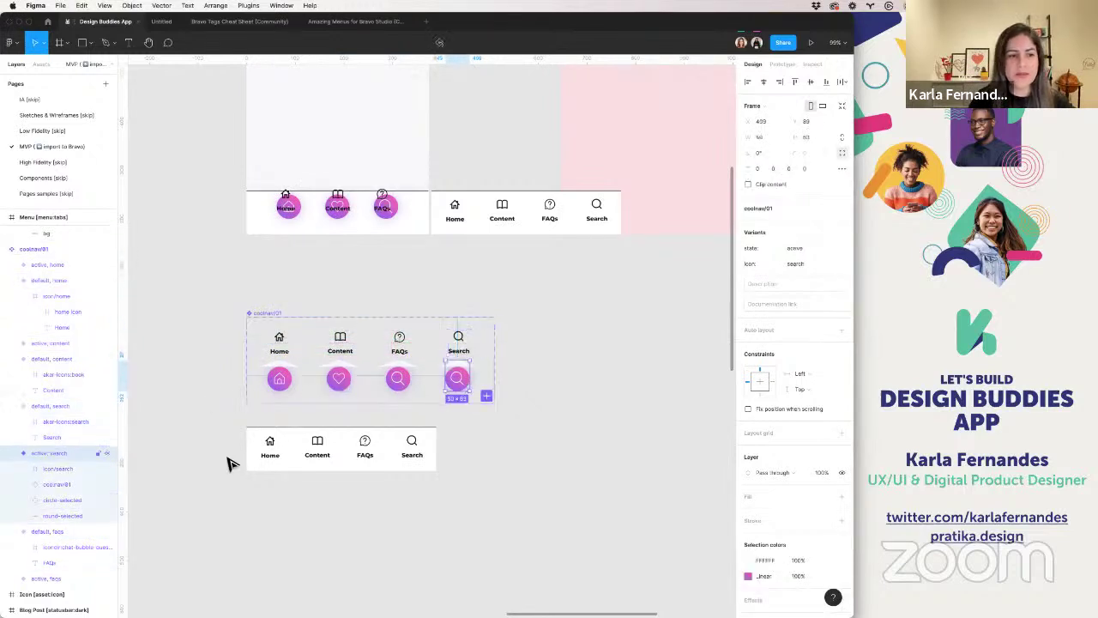
click(51, 468)
key(super+v)
drag(65, 479, 59, 461)
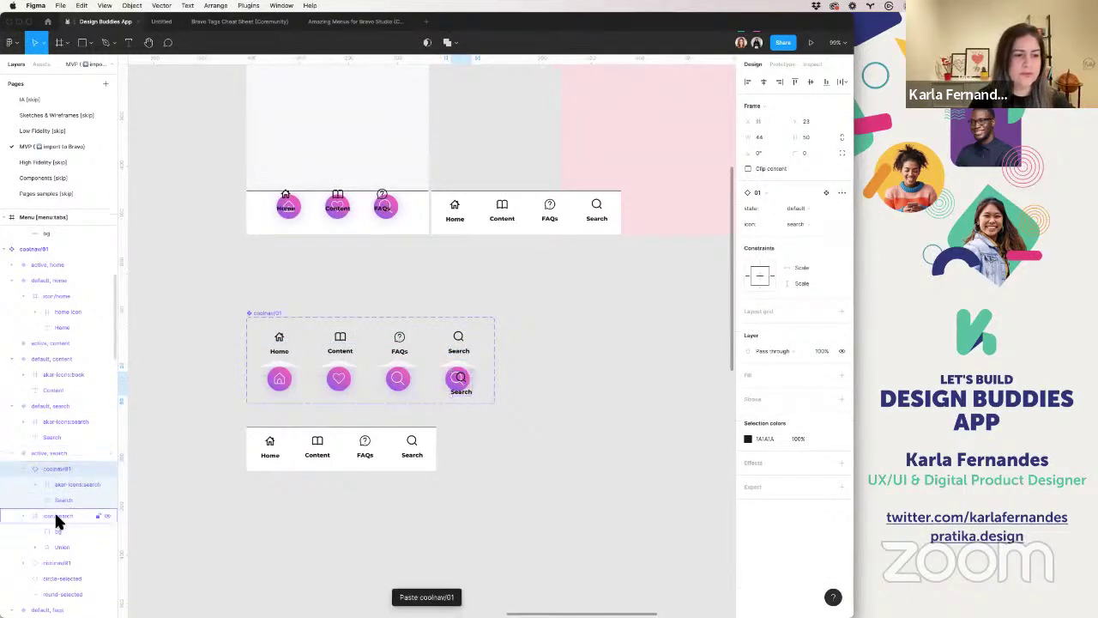
- Delete the old icon/search, coolnav/01, circle-selected and round-selected layers from the active search variant
click(54, 511)
key(Delete)
click(59, 518)
key(Delete)
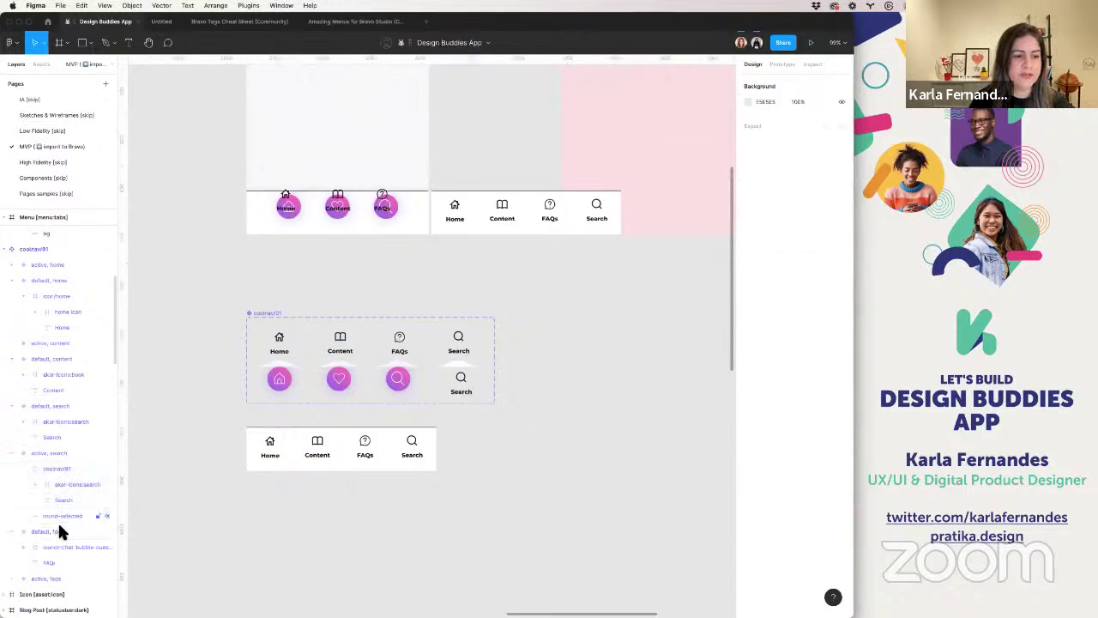
click(61, 517)
key(Delete)
- Align the active search variant beneath the default search variant and set its selection color to blue (0000FF)
click(468, 382)
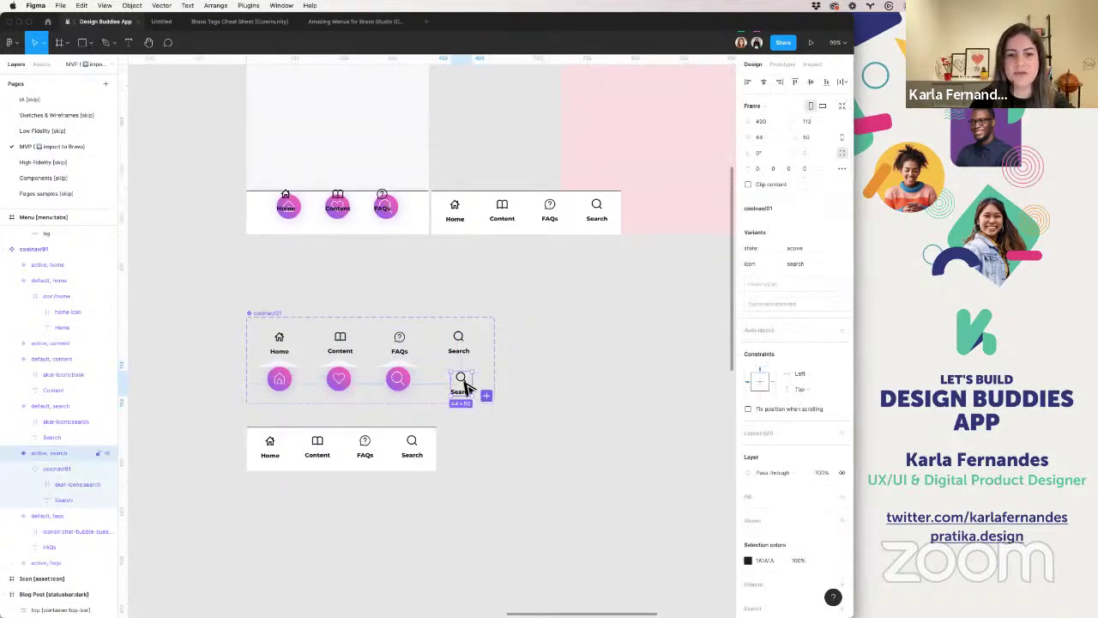
drag(465, 382, 458, 376)
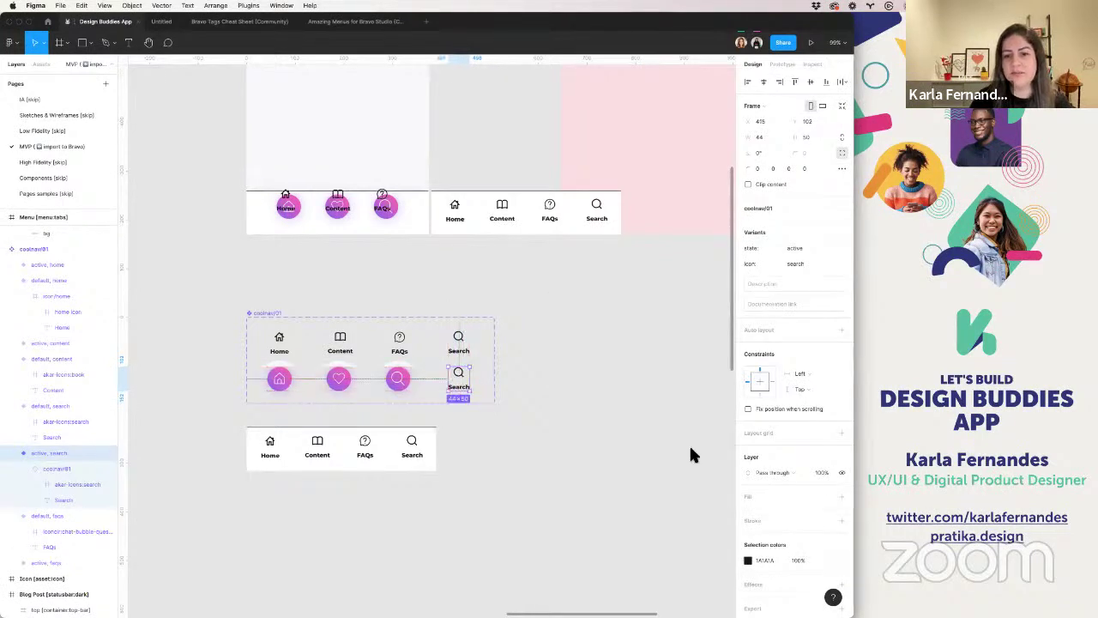
click(775, 558)
text(0000FF)
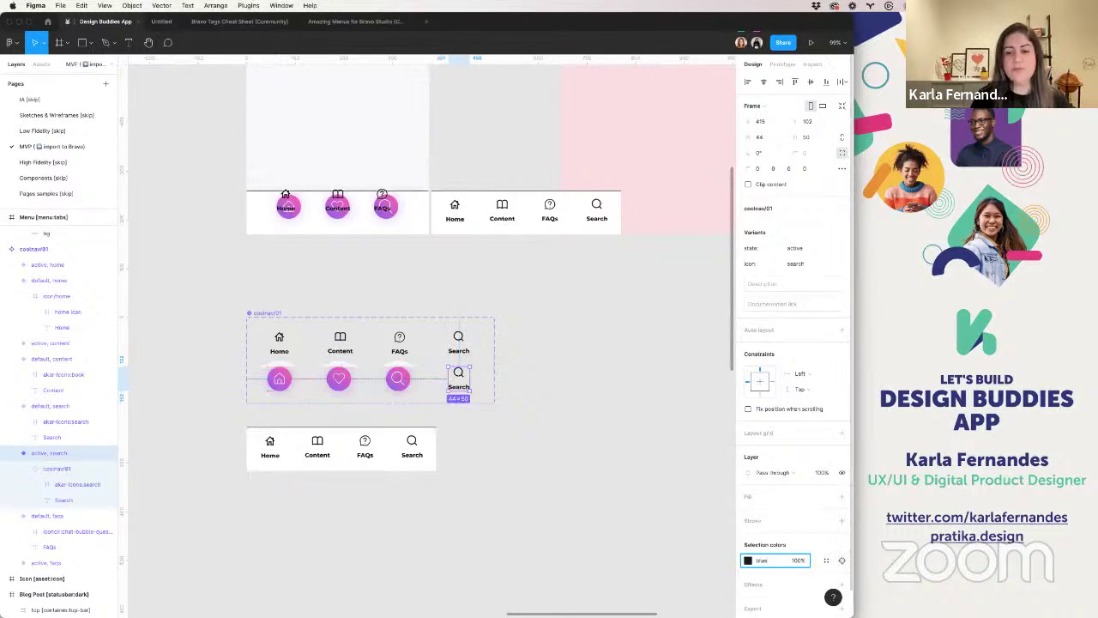
key(Return)
scroll(519, 483, left, 5)
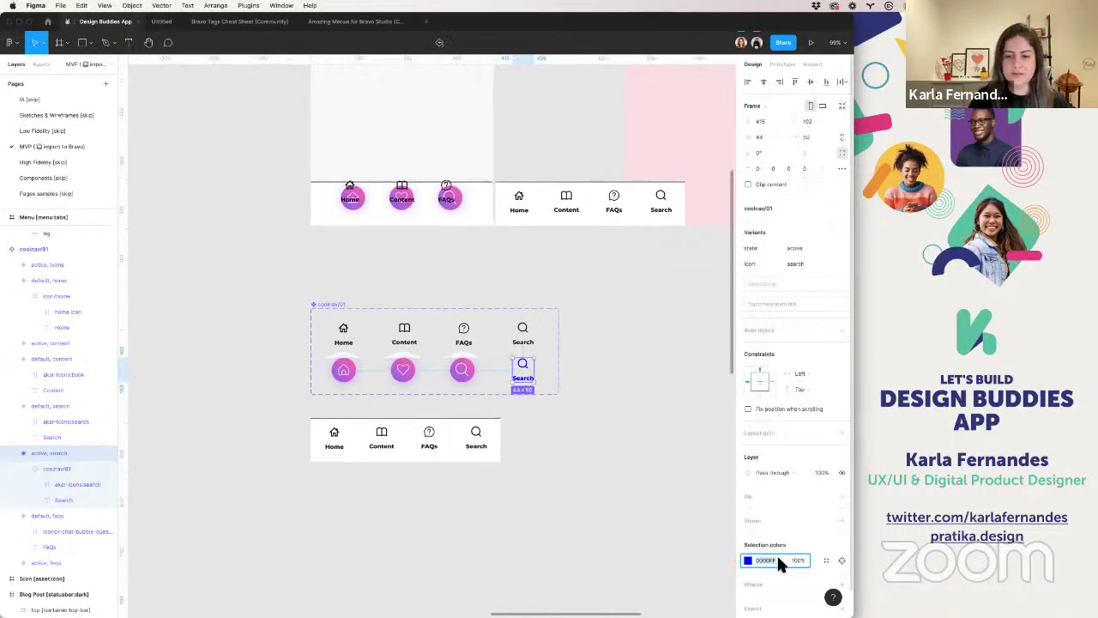
- Recolor the active search variant with the pink document color (F15BB5)
click(747, 560)
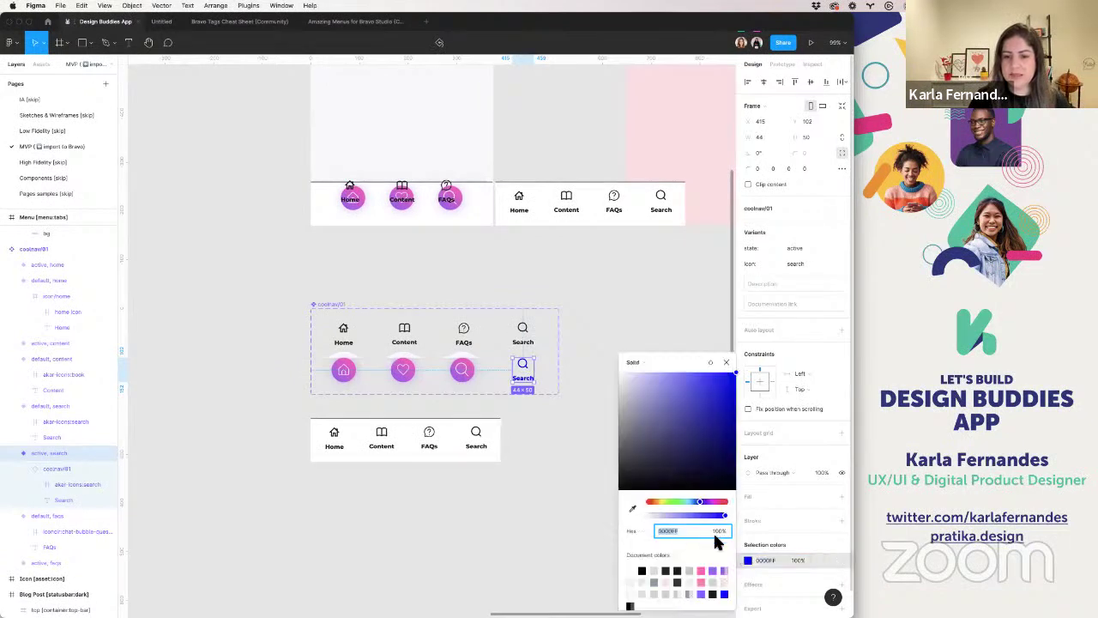
click(701, 581)
click(540, 457)
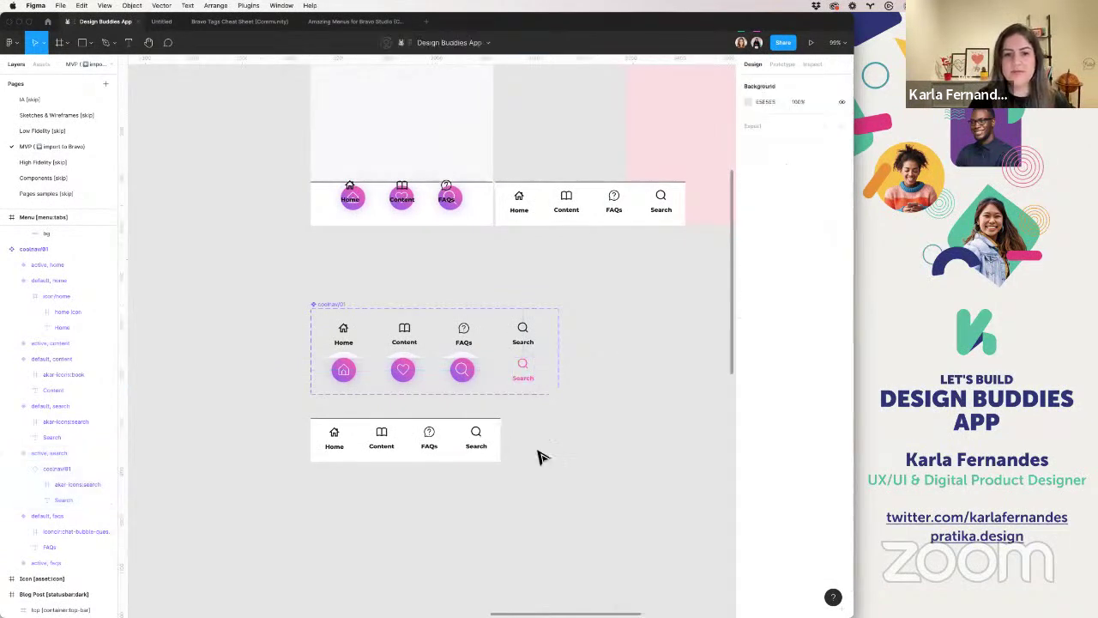
- Paste a copy of the default faqs variant into the active faqs variant of coolnav/01
click(464, 335)
click(464, 370)
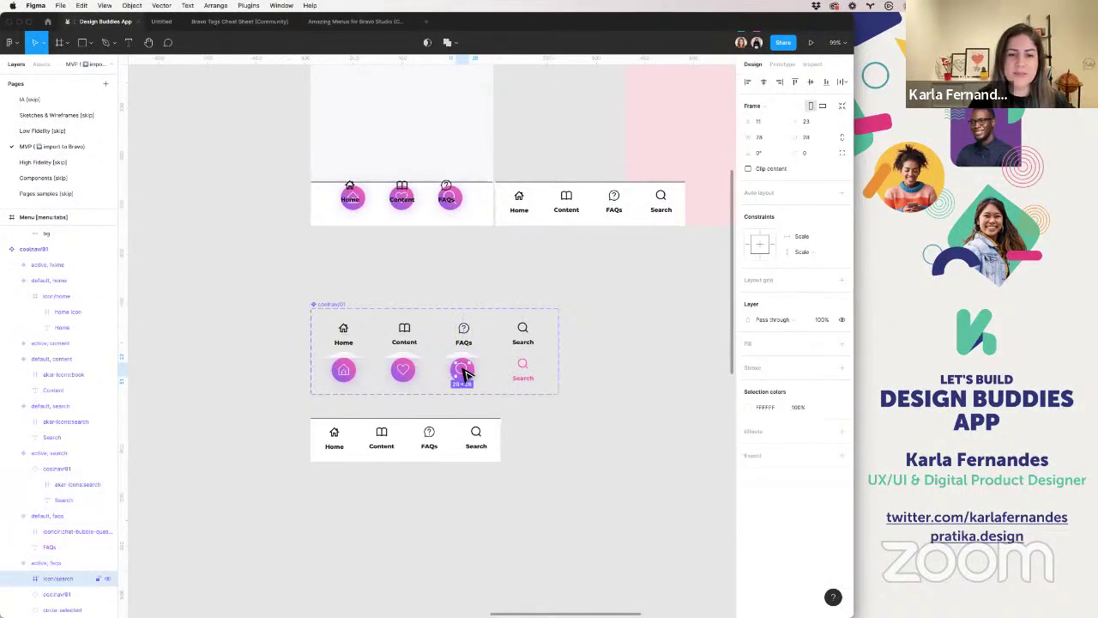
key(super+v)
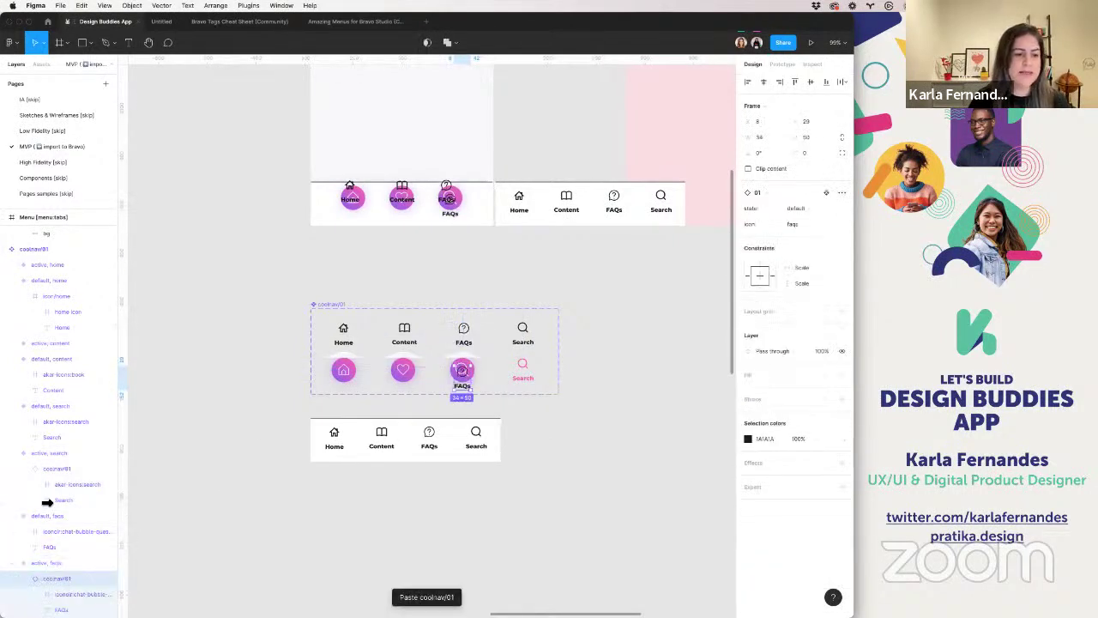
- Delete the old icon/search, coolnav/01, circle-selected and round-selected layers from the active faqs variant
scroll(69, 581, down, 1)
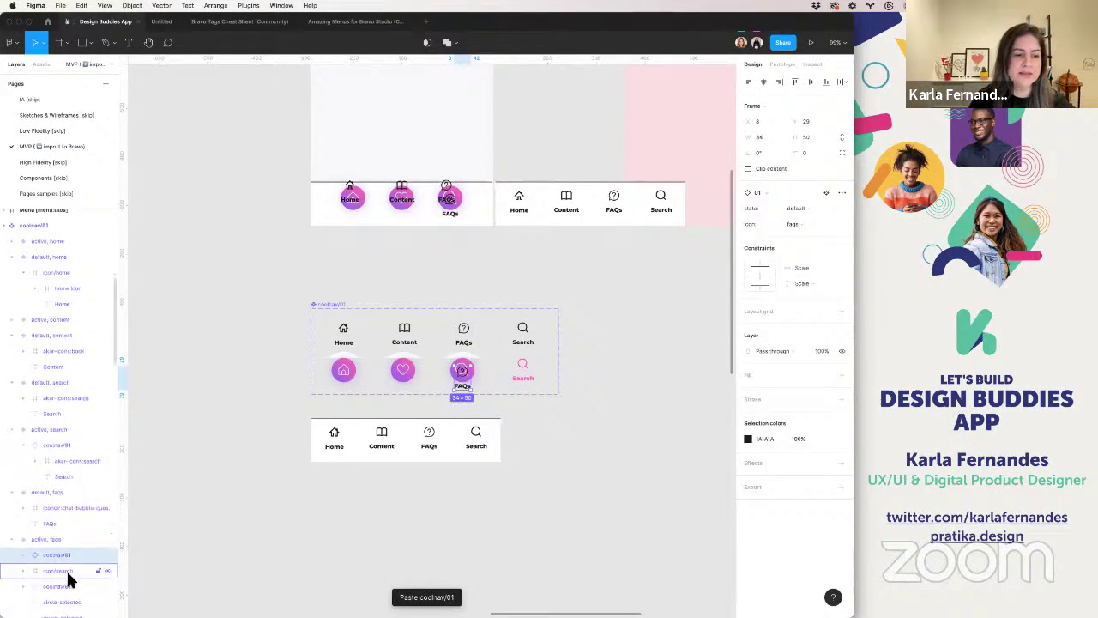
click(69, 579)
key(Delete)
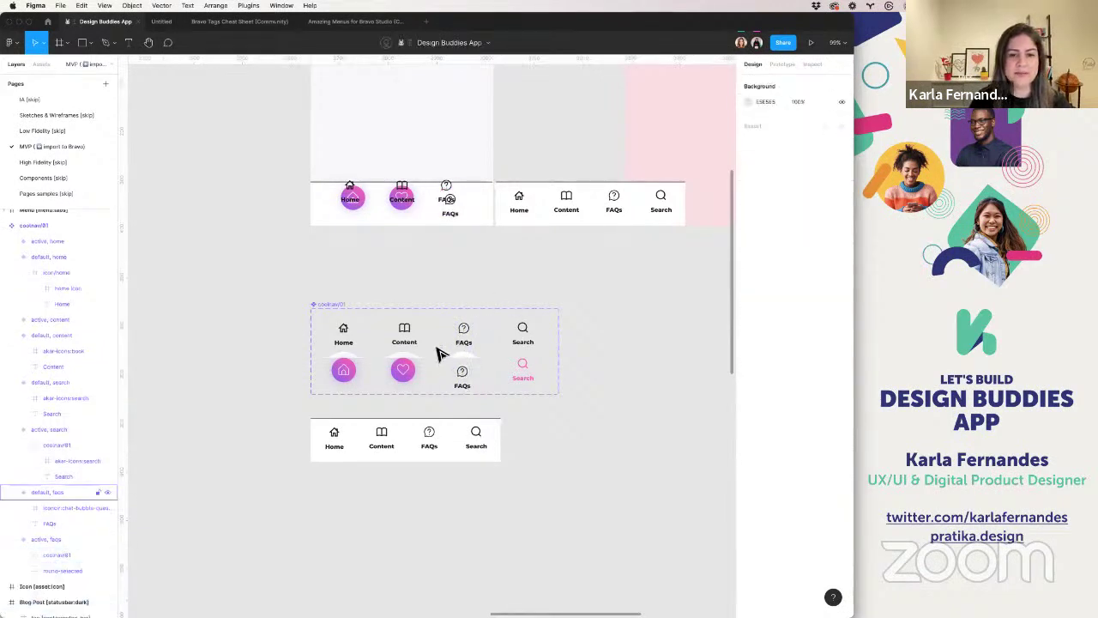
click(77, 573)
click(503, 355)
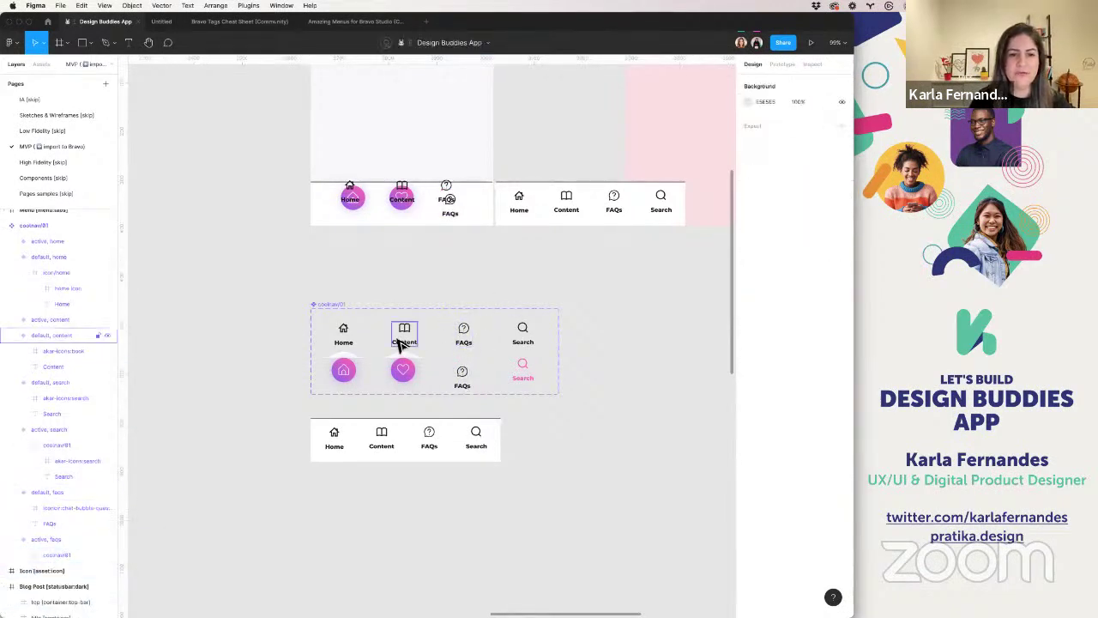
- Paste a copy of the default content variant into the active content variant
click(401, 343)
key(super+c)
click(62, 318)
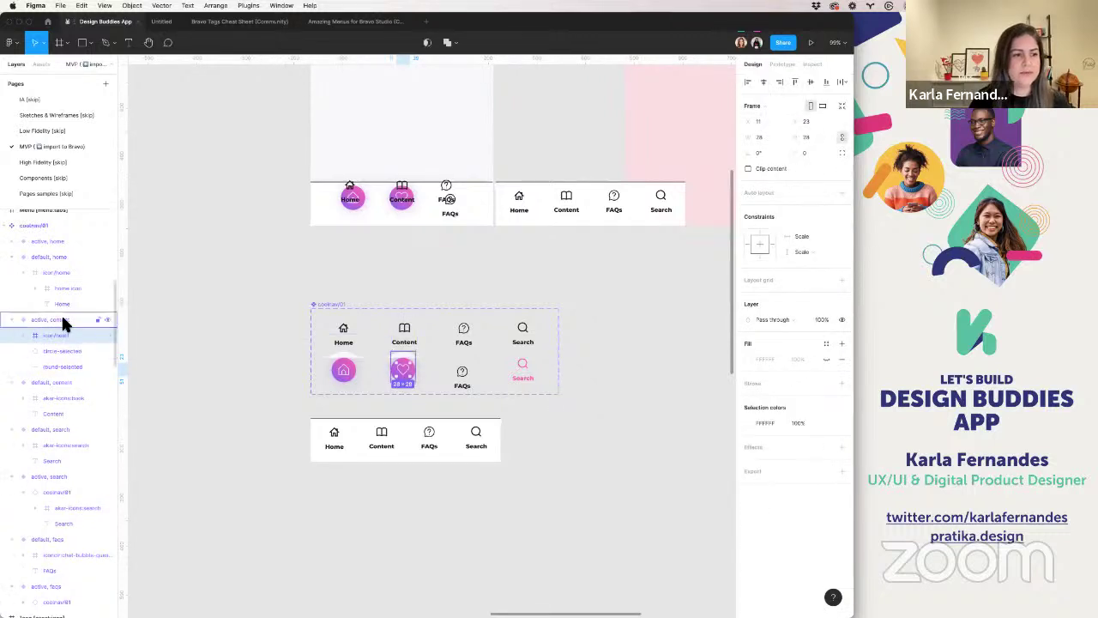
key(super+v)
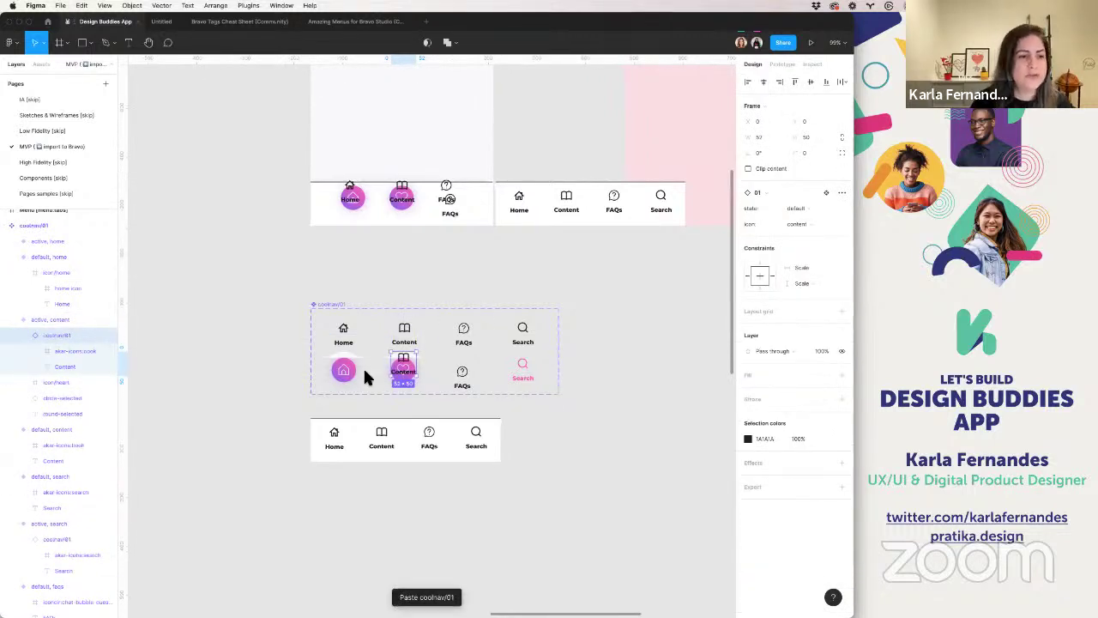
- Delete the old icon/heart, circle-selected and round-selected layers from the active content variant
click(48, 381)
key(Delete)
click(49, 380)
key(Delete)
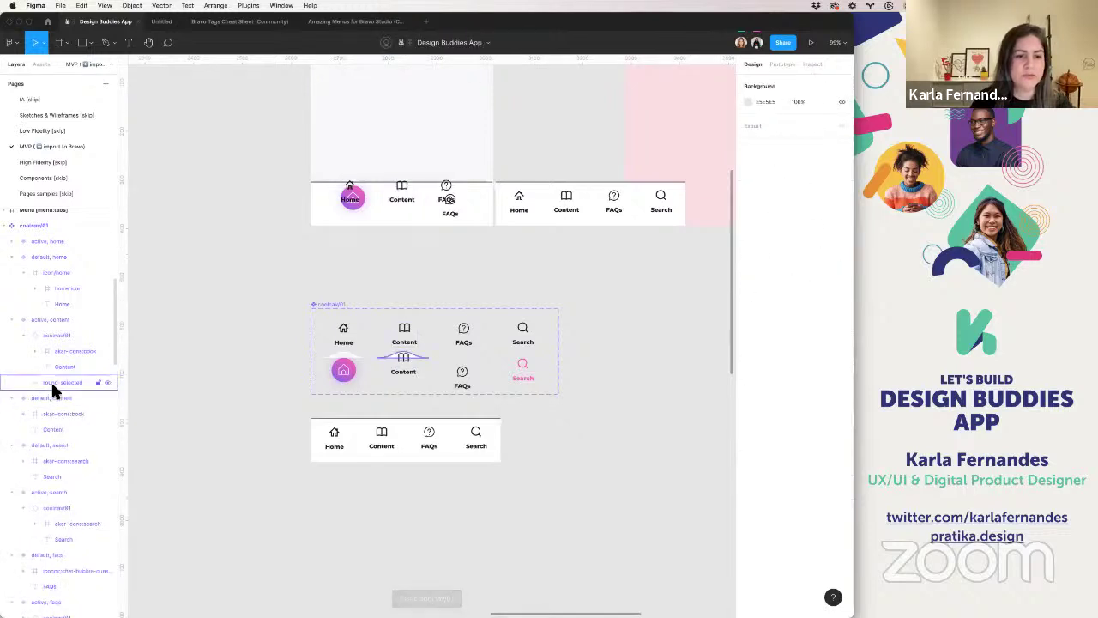
- Paste a copy of the default home variant into the active home variant
click(341, 337)
double_click(348, 370)
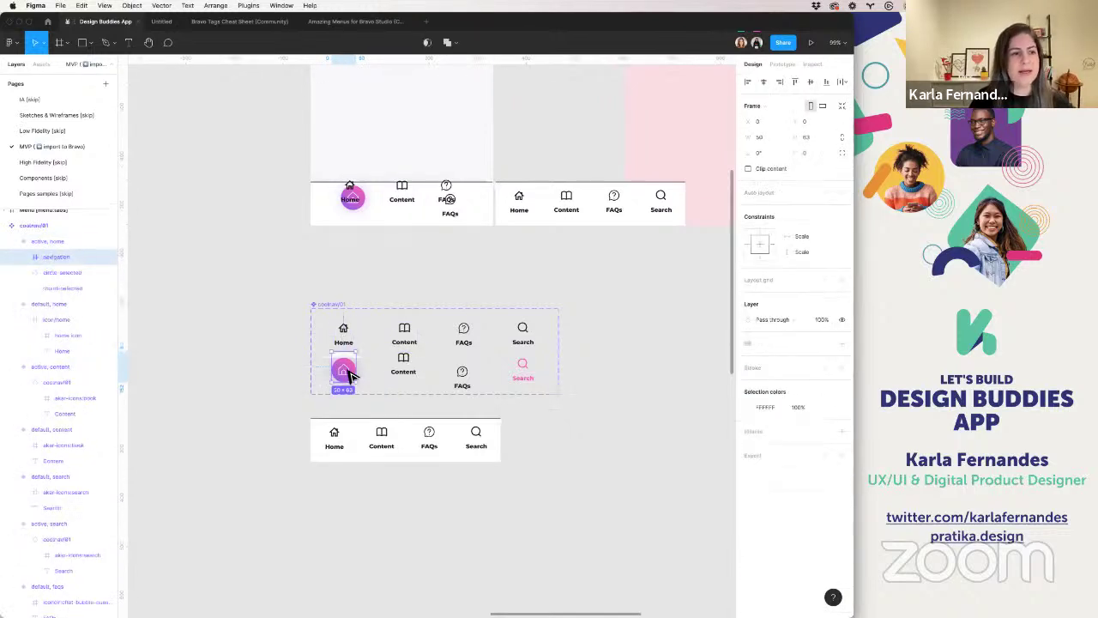
key(ctrl+v)
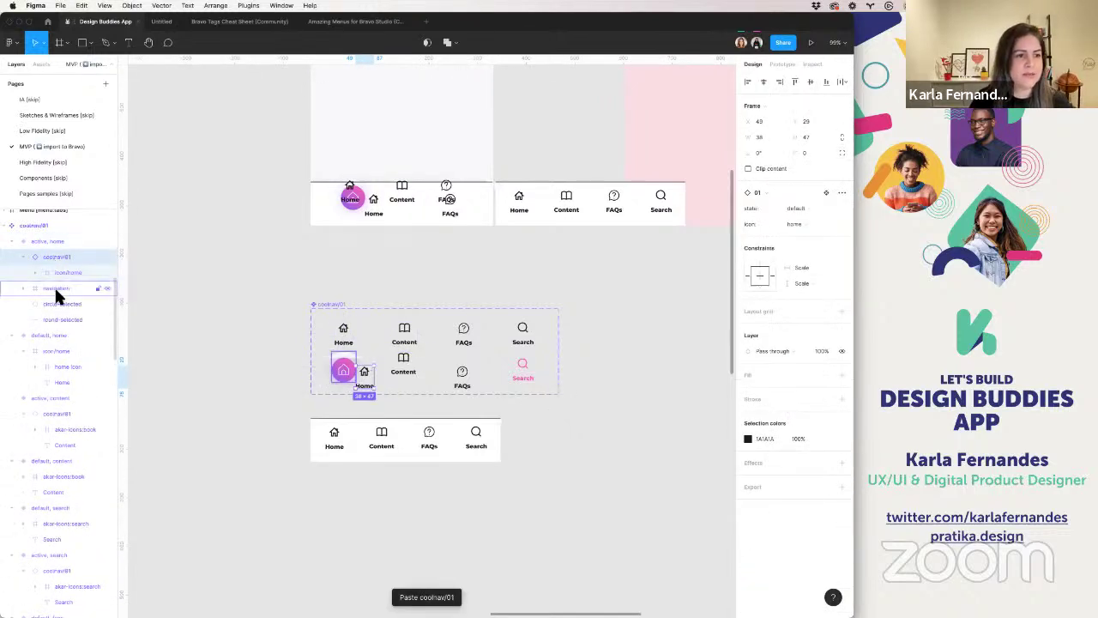
- Delete the old navigation, circle-selected and round-selected layers from the active home variant
click(56, 289)
key(Delete)
click(56, 290)
key(Delete)
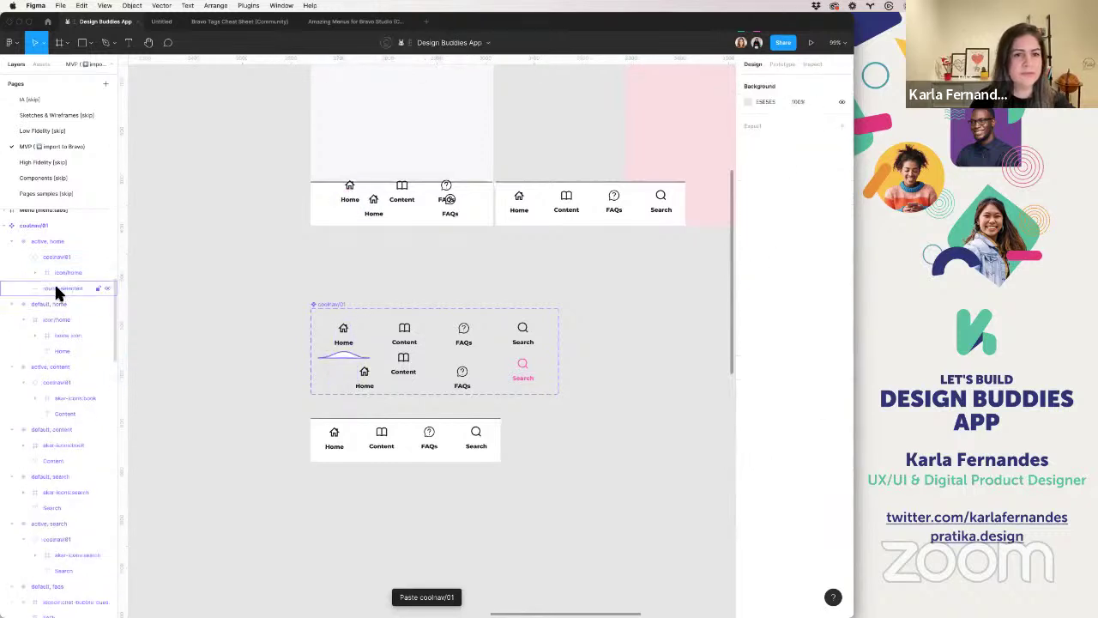
click(56, 290)
key(Delete)
click(363, 375)
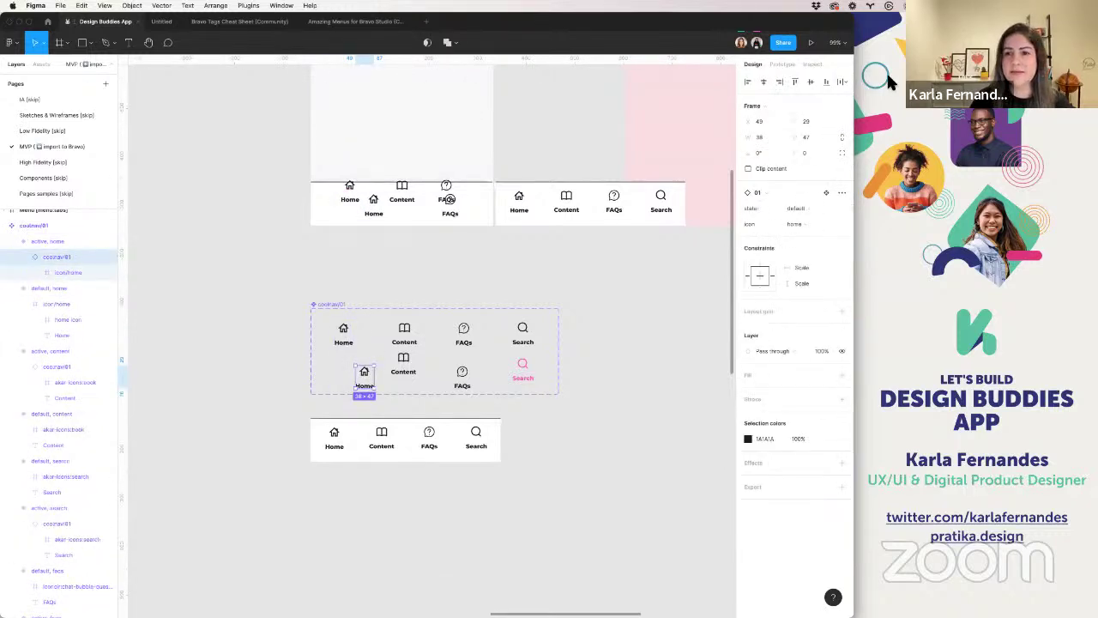
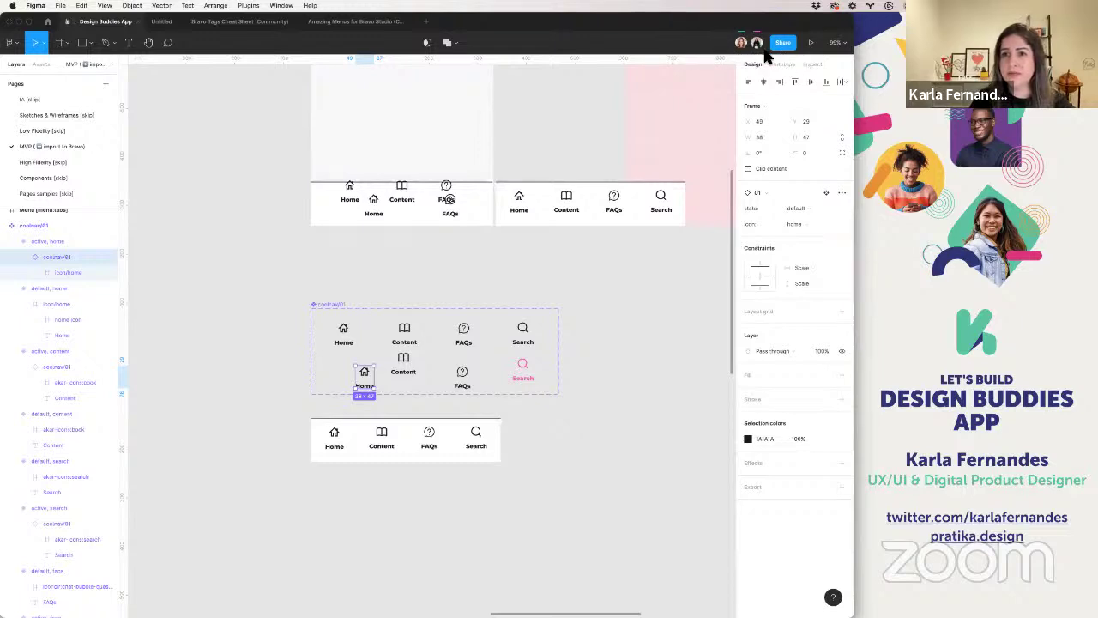
- Resize the active content and active faqs variant frames to fit their contents
click(402, 375)
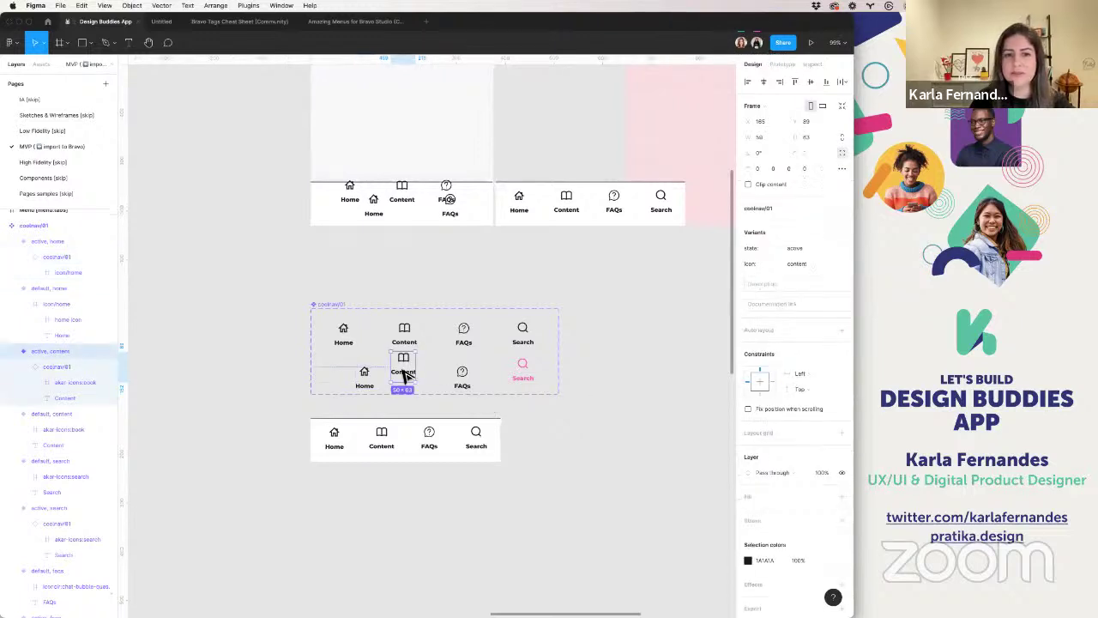
click(460, 373)
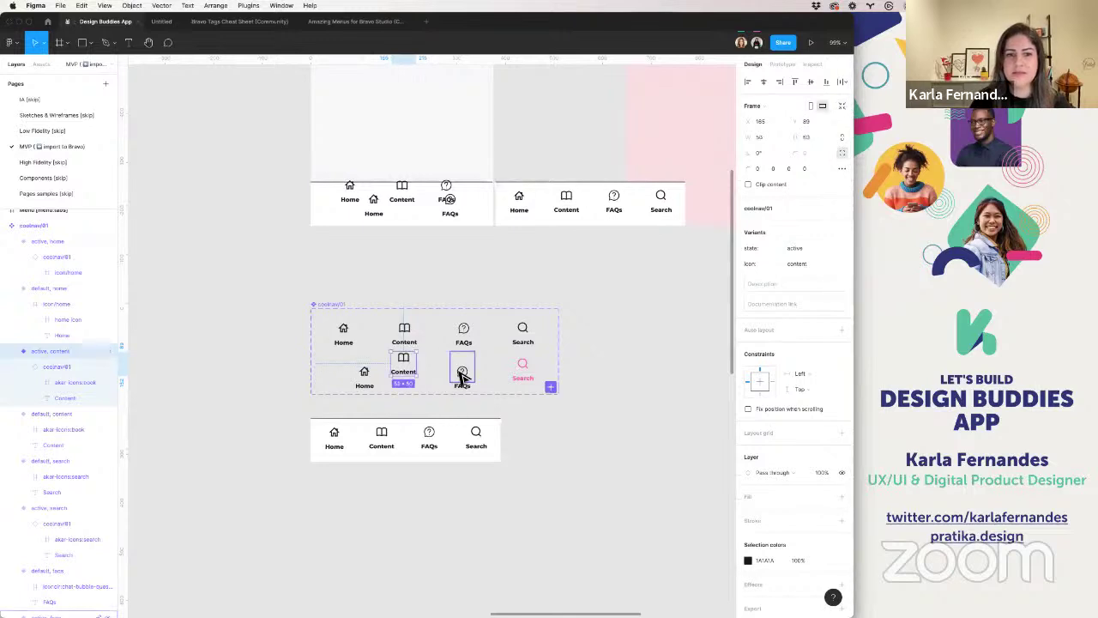
scroll(511, 377, left, 2)
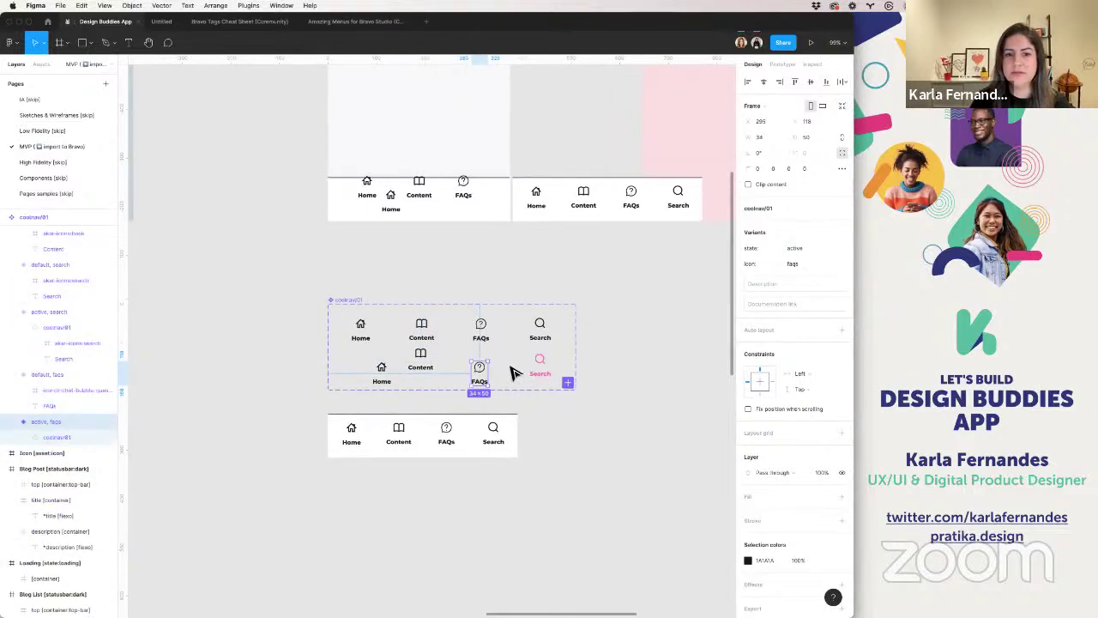
- Move the active faqs and content variants and the active home item beneath their default counterparts, roughly in line with active search
click(535, 366)
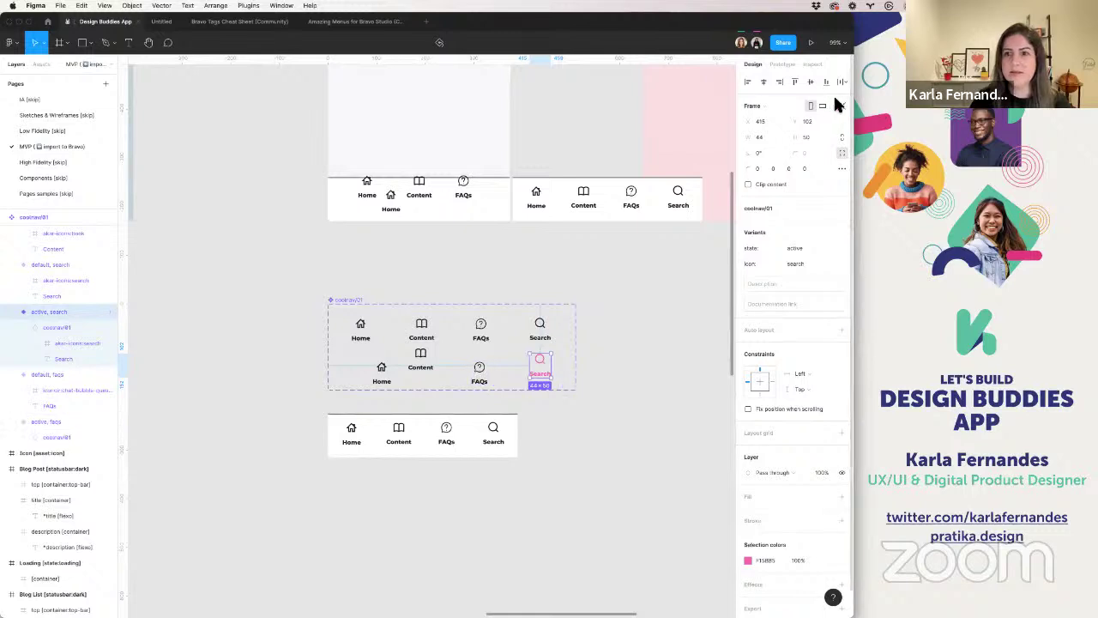
click(478, 369)
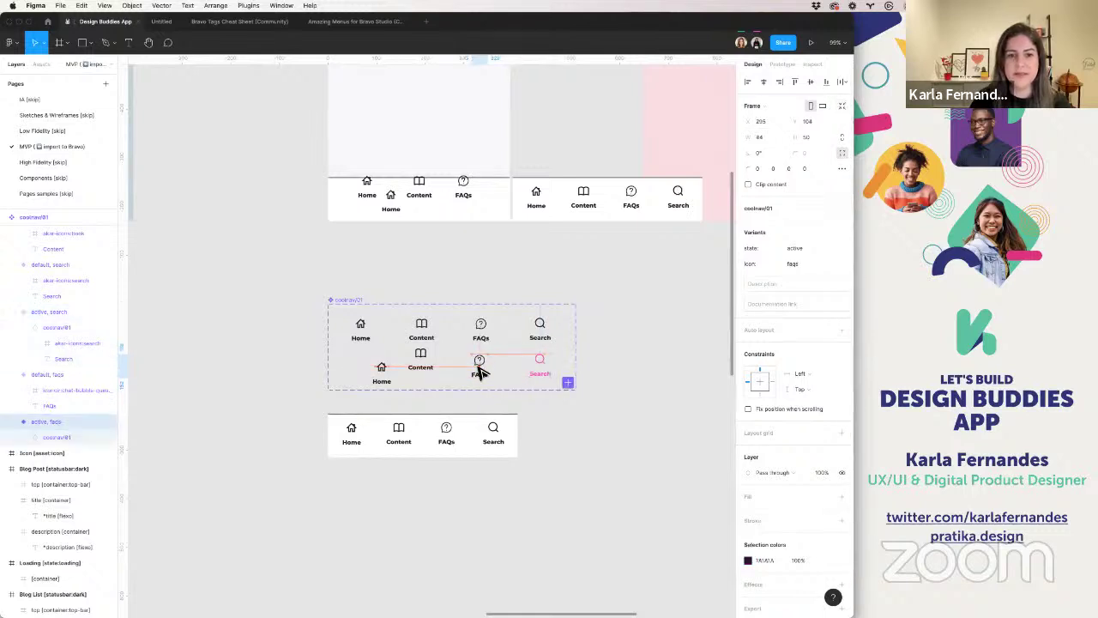
click(420, 367)
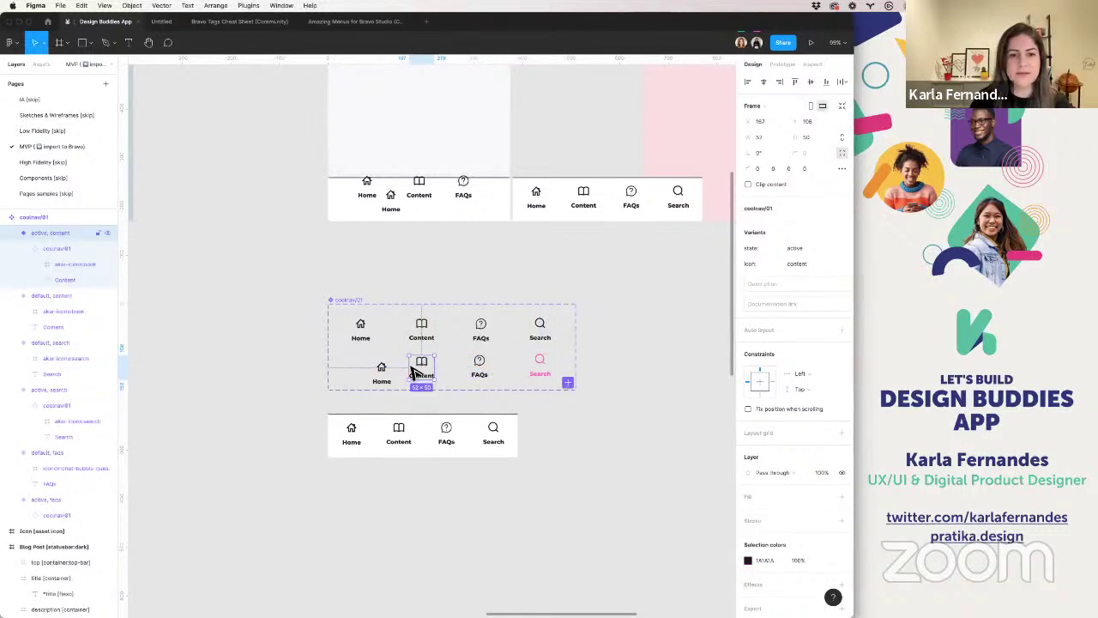
click(360, 367)
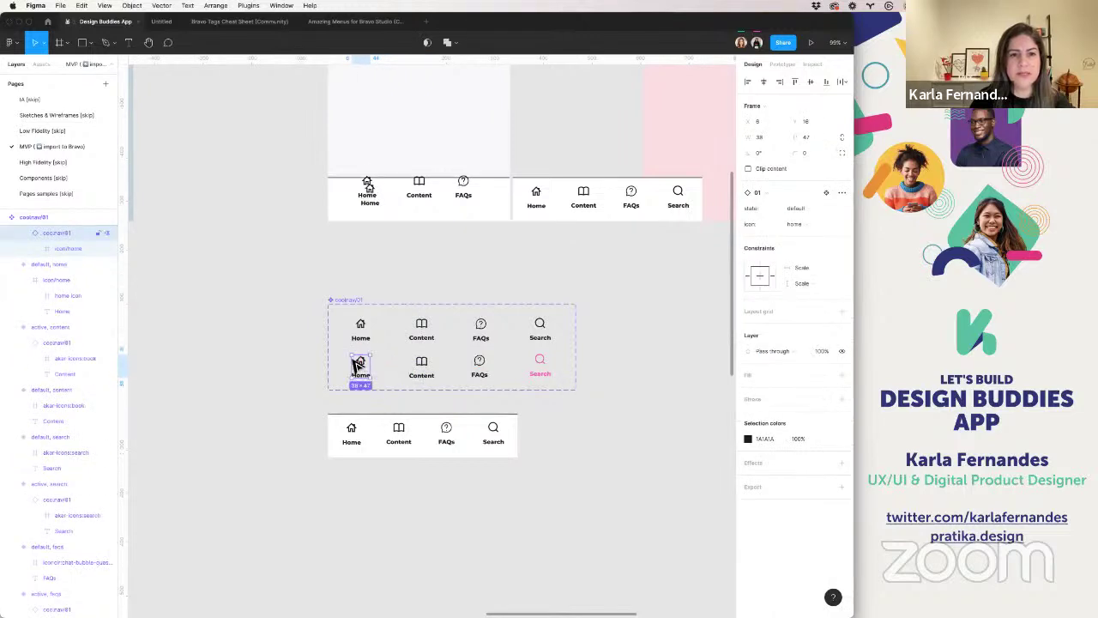
- Change the 1A1A1A selection color of all four active variants to pink (F15BB5)
drag(339, 365, 585, 368)
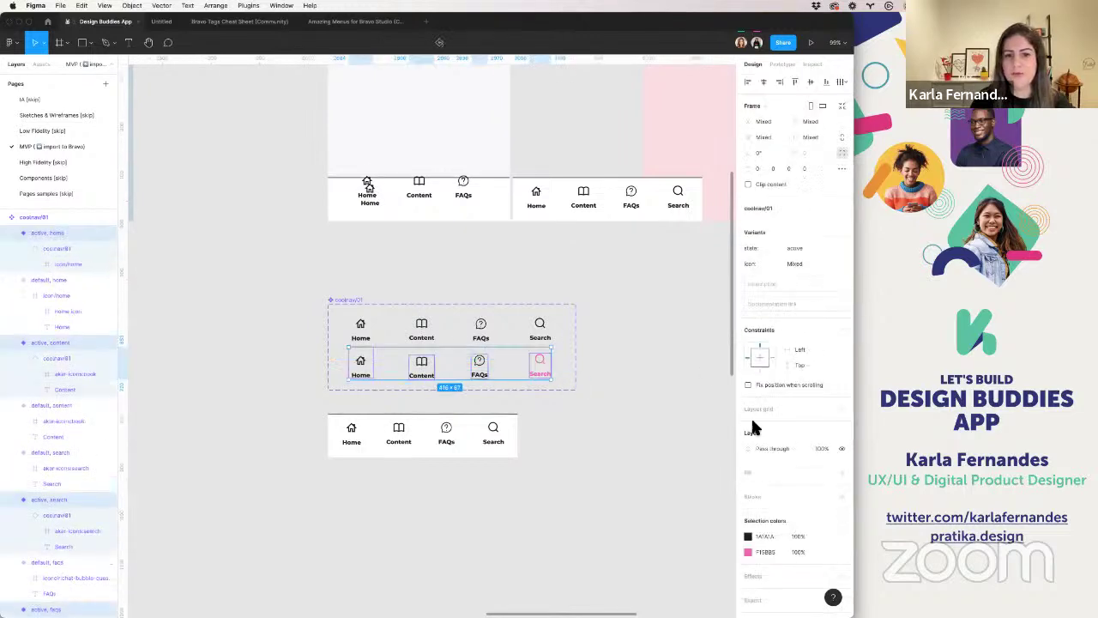
click(747, 551)
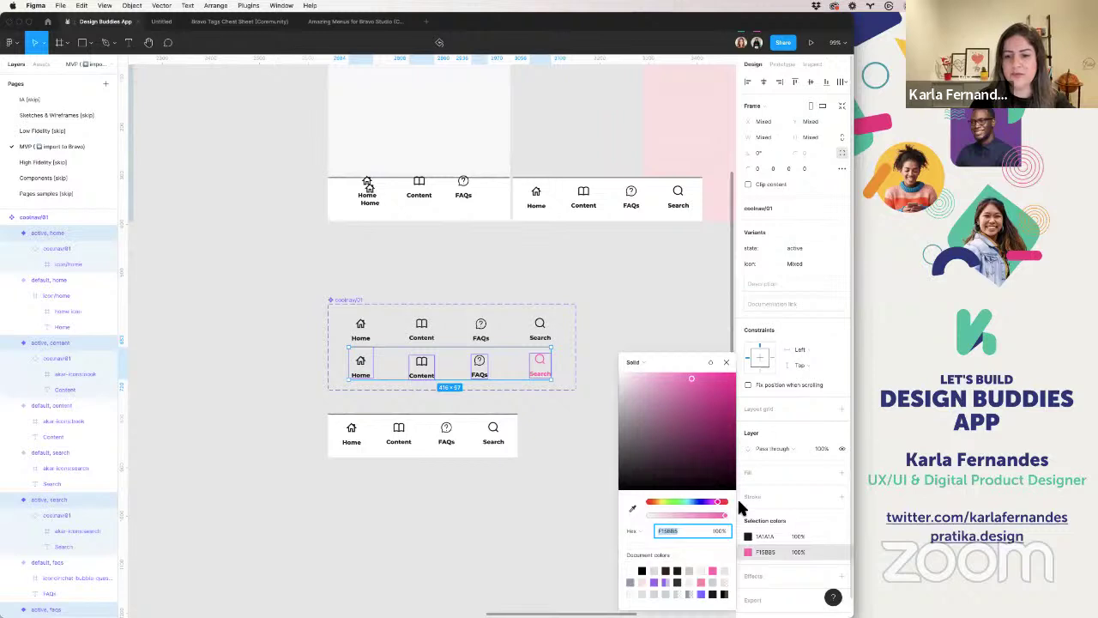
click(772, 569)
click(766, 537)
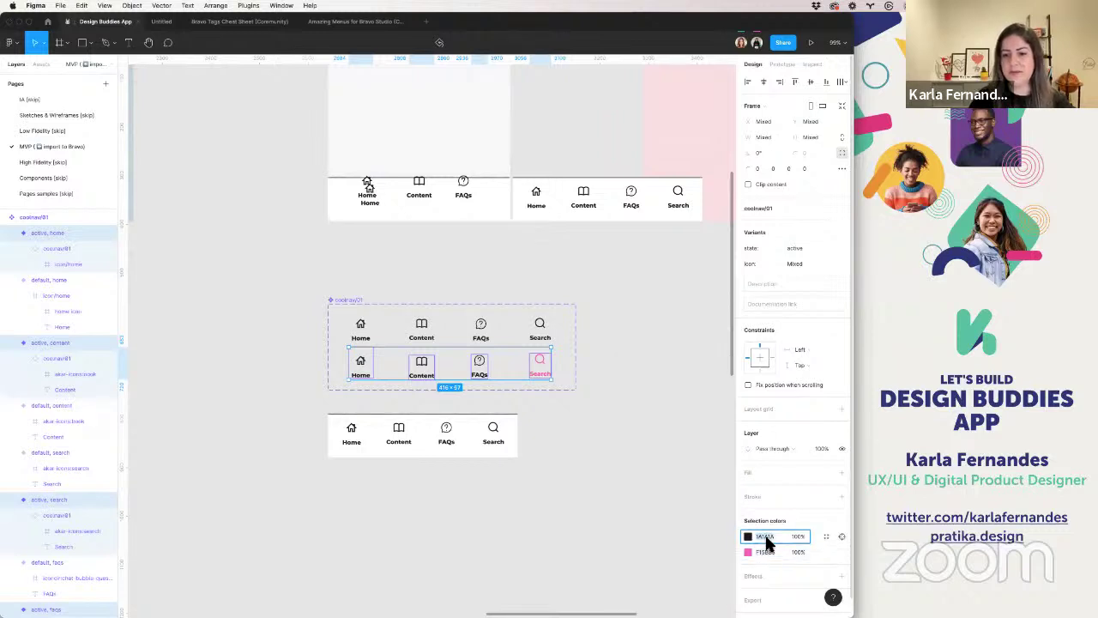
key(super+v)
click(632, 417)
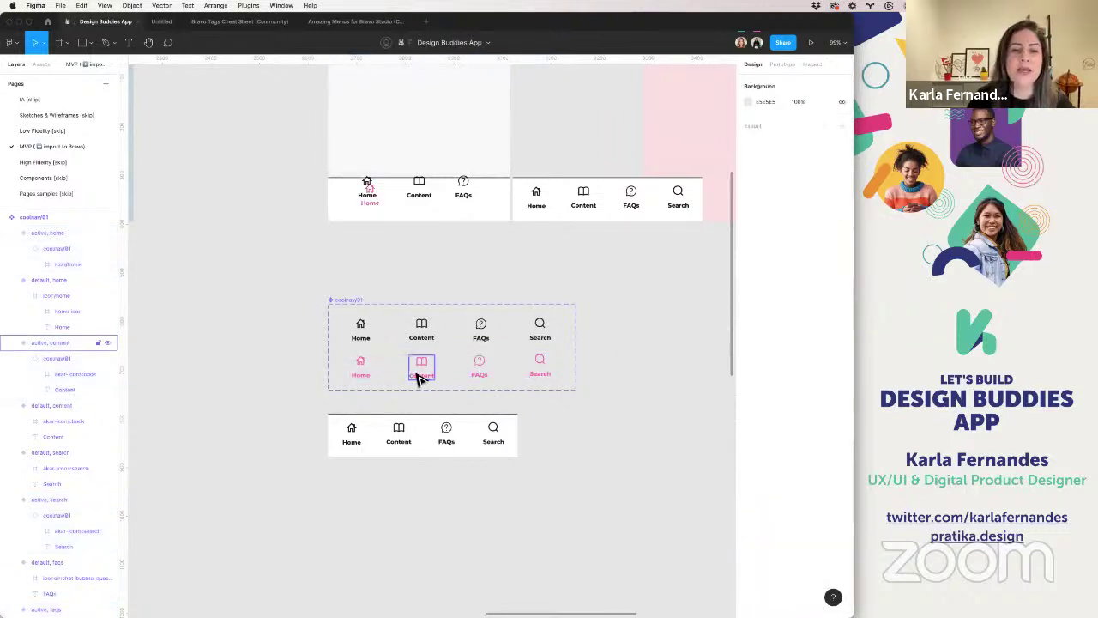
- Review the default and active variants of the home, content, faqs and search tabs in coolnav/01
click(363, 343)
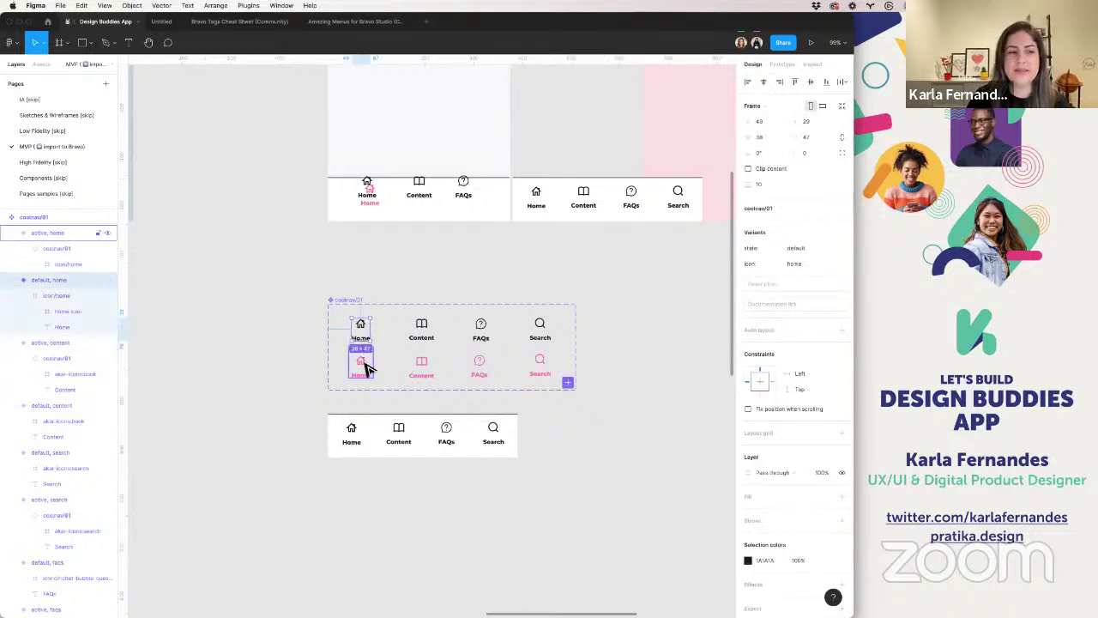
click(365, 366)
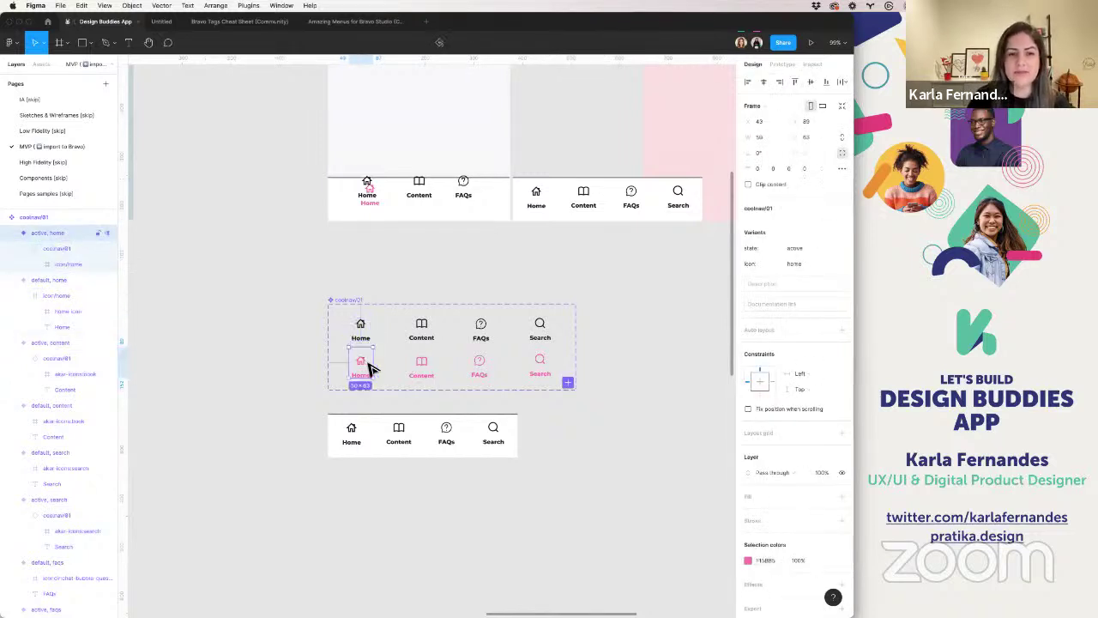
scroll(369, 367, up, 5)
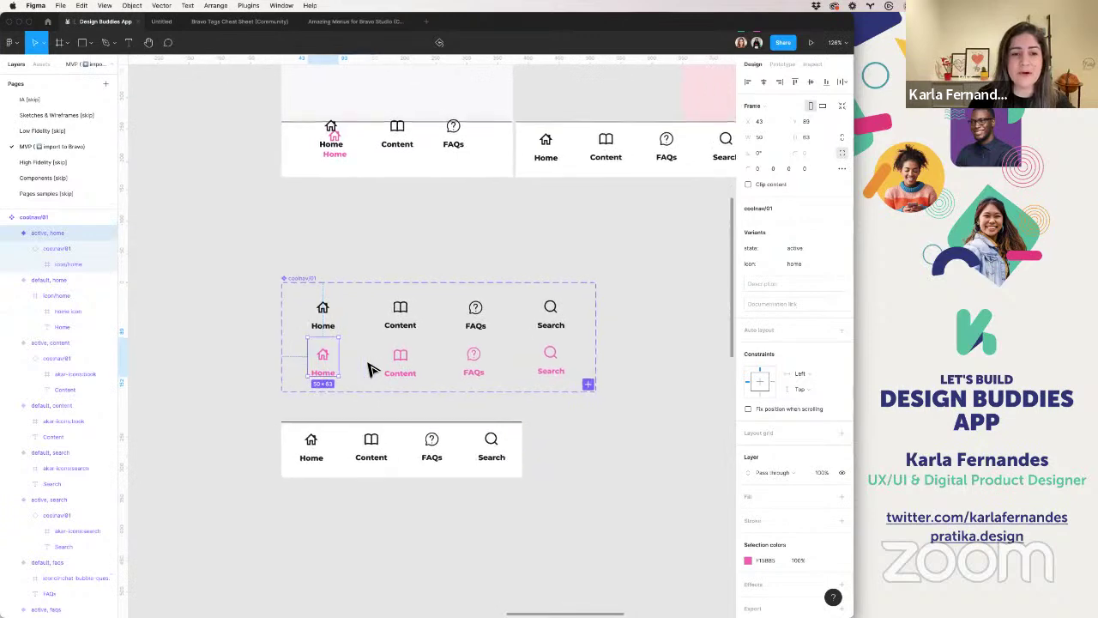
scroll(364, 368, up, 2)
scroll(343, 343, down, 3)
click(323, 315)
click(402, 314)
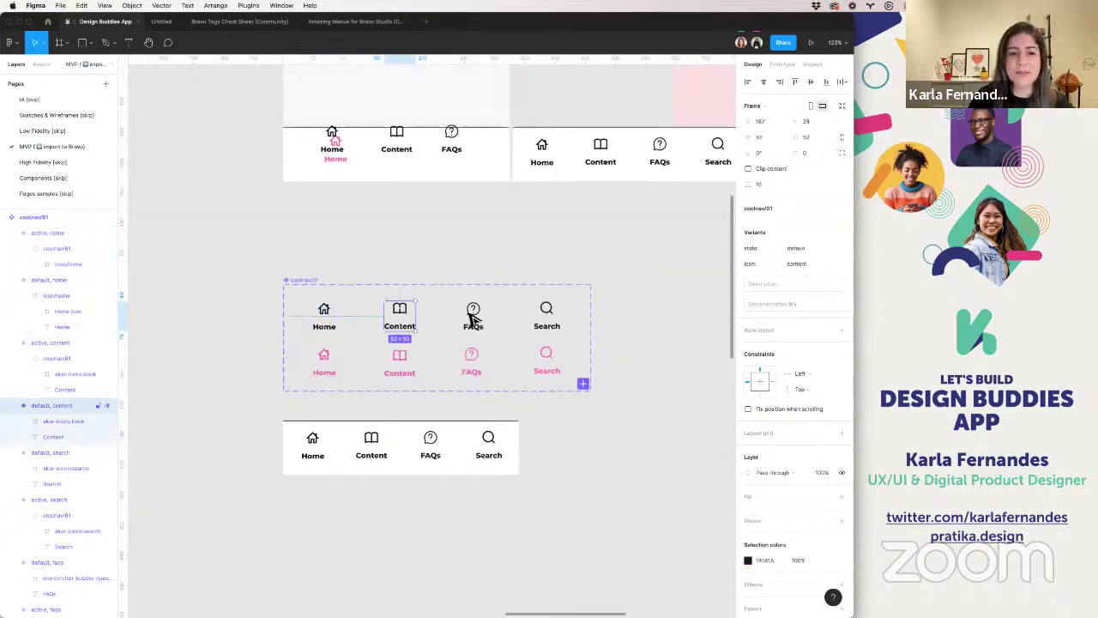
click(472, 318)
click(549, 317)
click(542, 364)
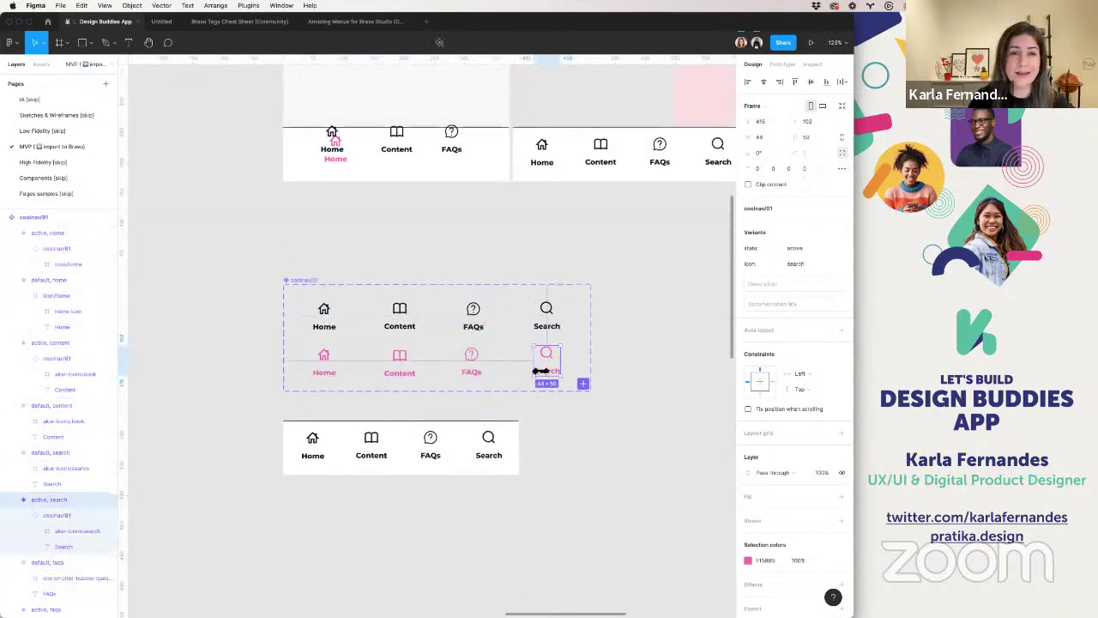
click(623, 317)
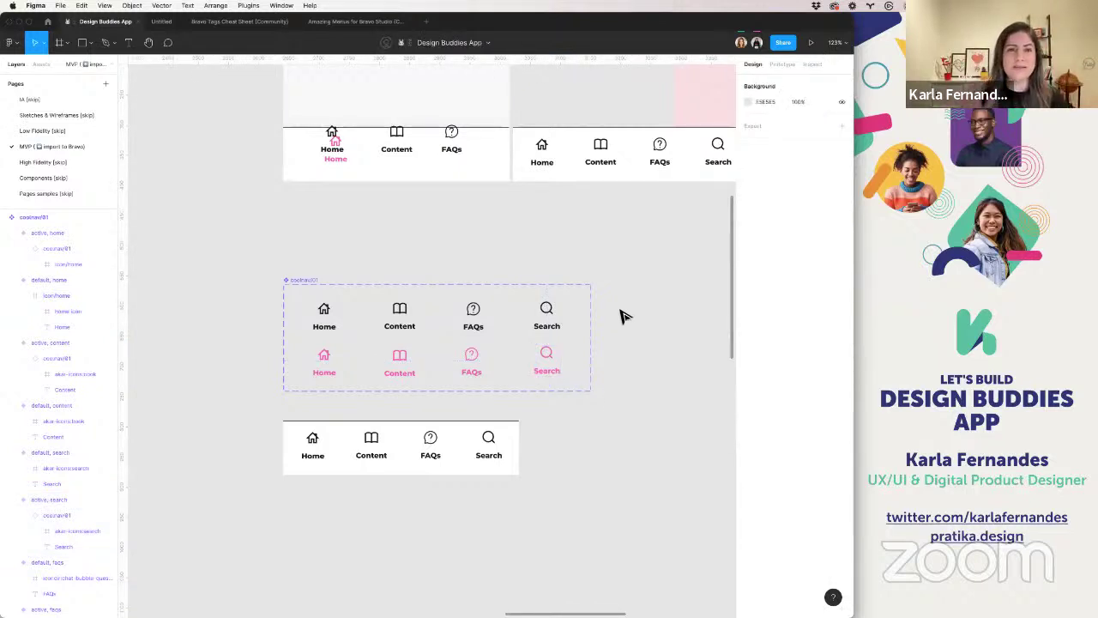
- Draw a gray rectangle about 69 × 60 just below the active content variant
click(83, 42)
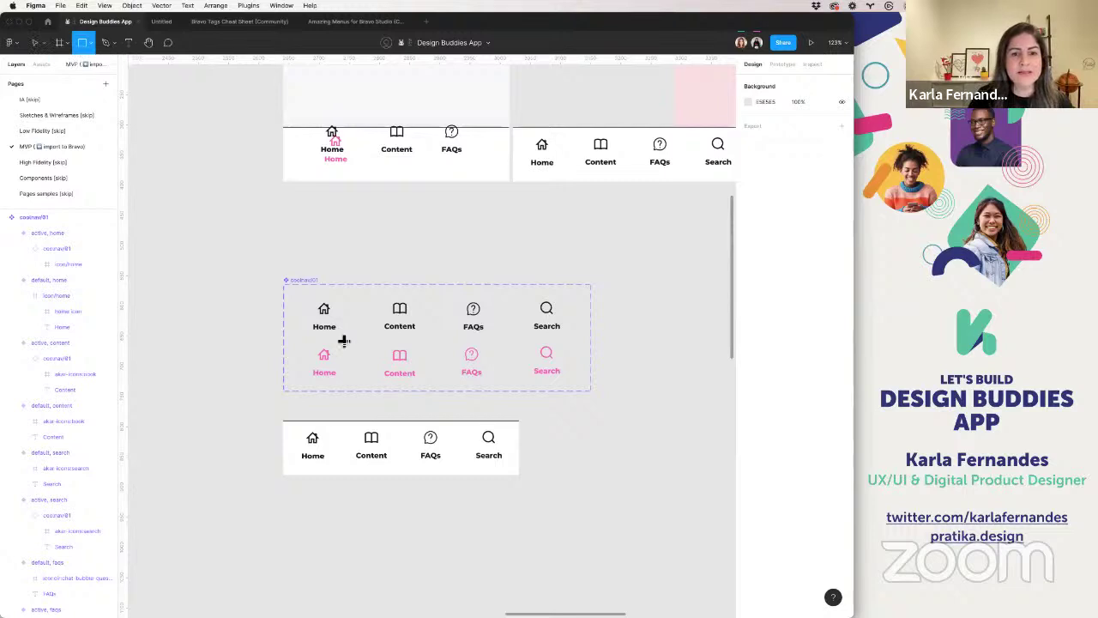
mouse_move(378, 346)
mouse_down()
mouse_move(425, 376)
mouse_move(424, 385)
mouse_move(407, 375)
mouse_move(407, 400)
mouse_up()
- Compare the frame dimensions of the active content variant and the default faqs, search, content and home variants
click(402, 367)
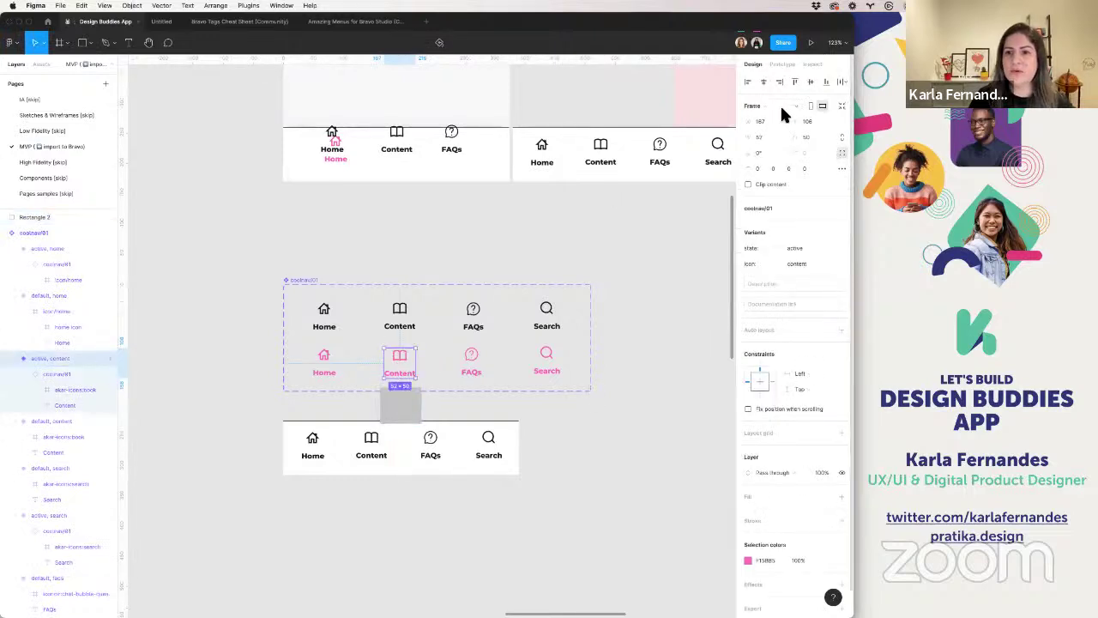
click(760, 120)
click(804, 123)
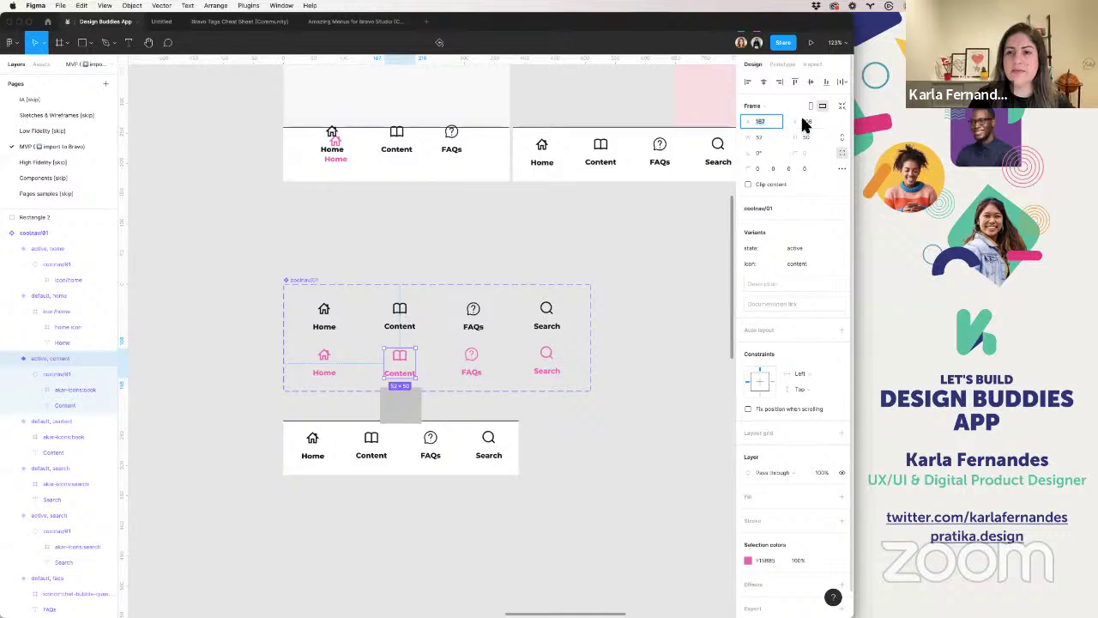
click(472, 317)
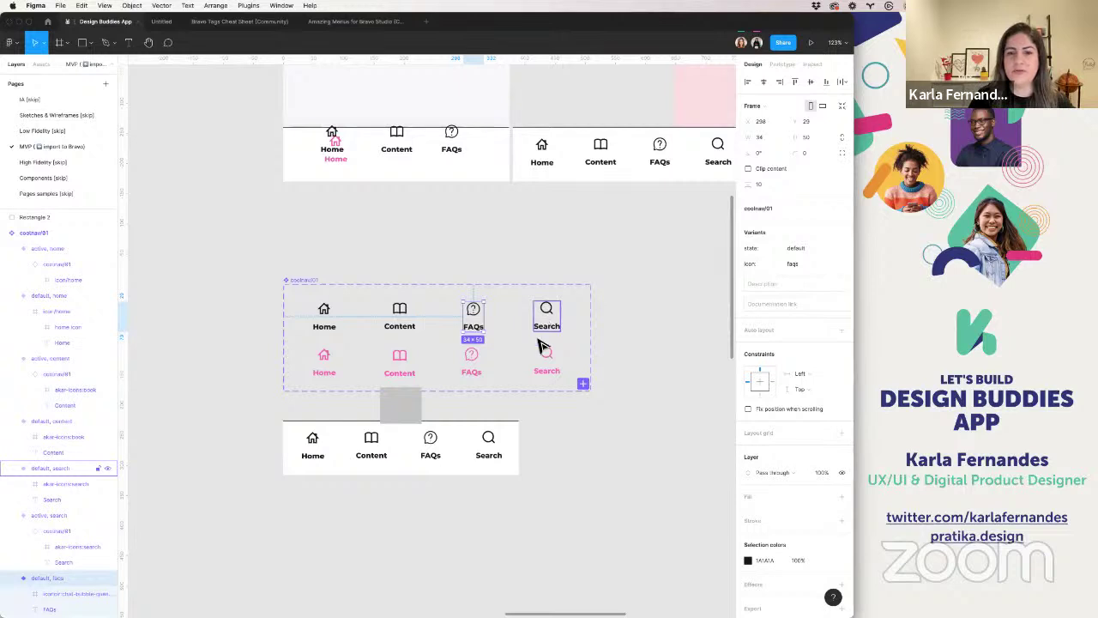
click(549, 314)
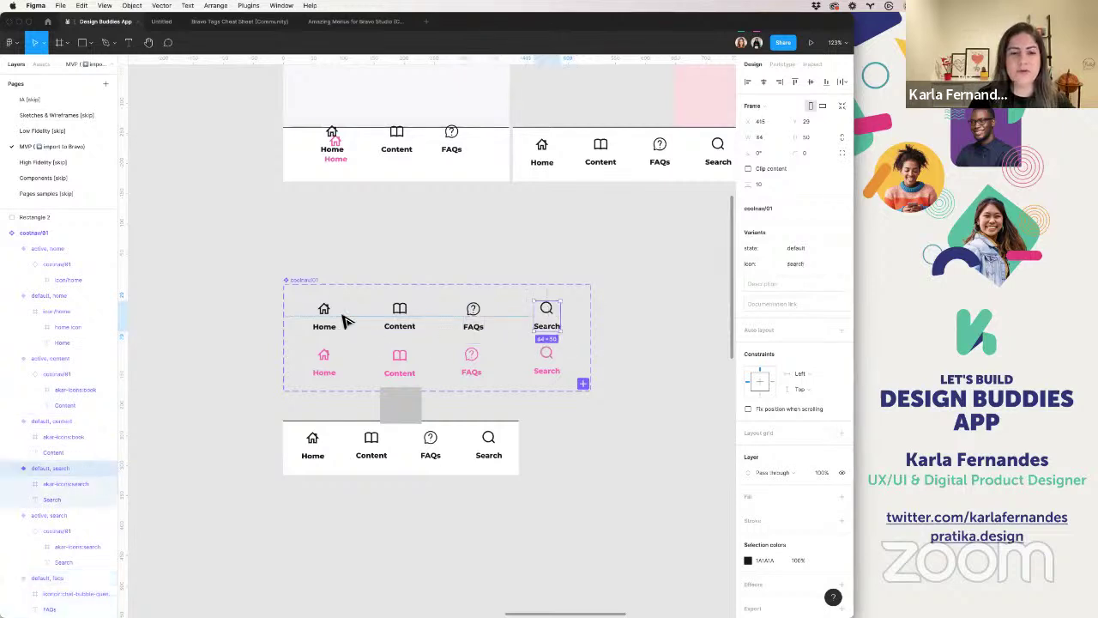
click(388, 319)
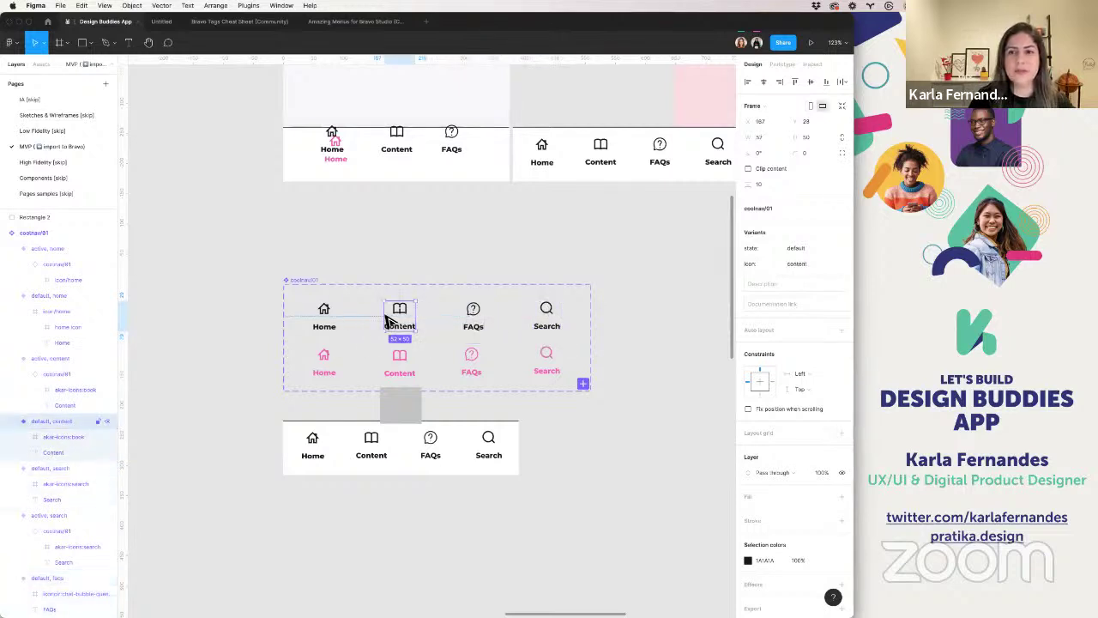
click(333, 317)
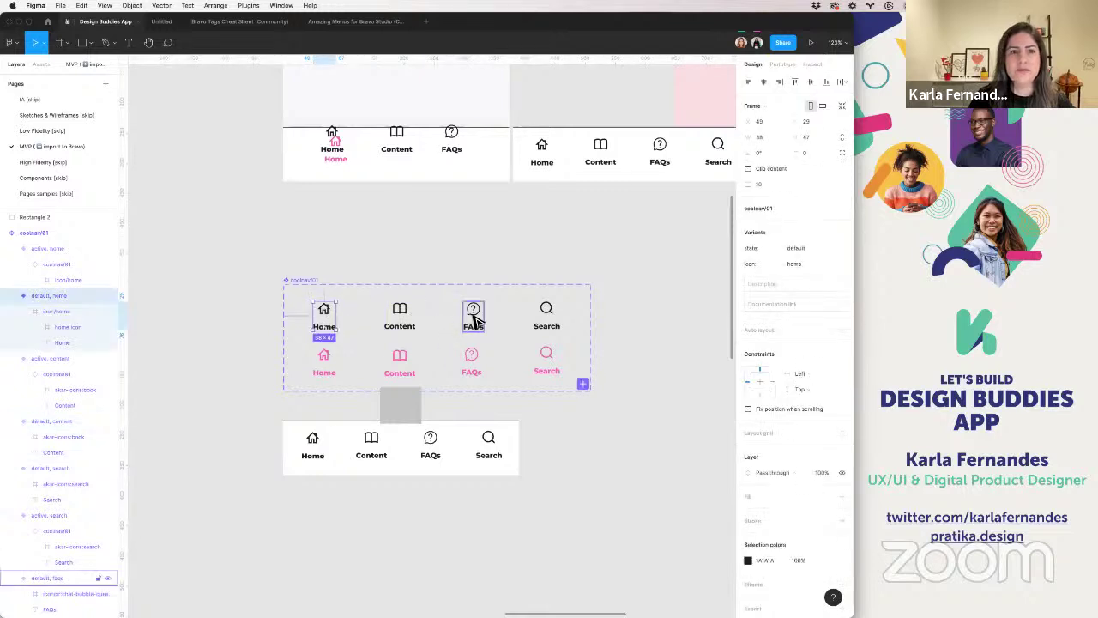
click(412, 326)
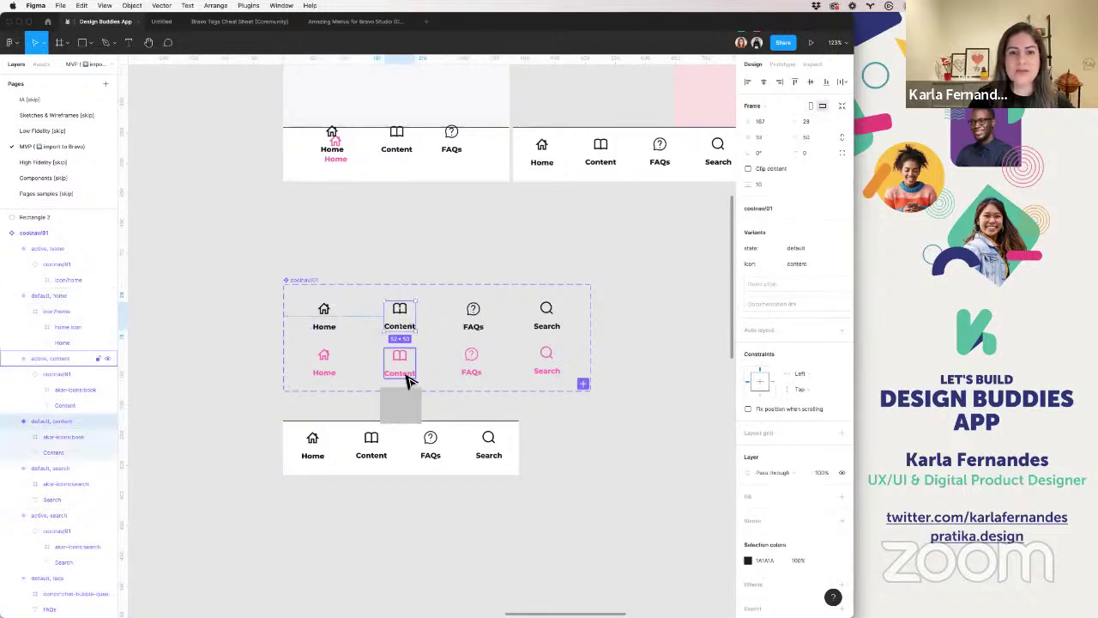
- Move the gray rectangle into the default content variant, behind its icon and label, and center it horizontally
click(403, 410)
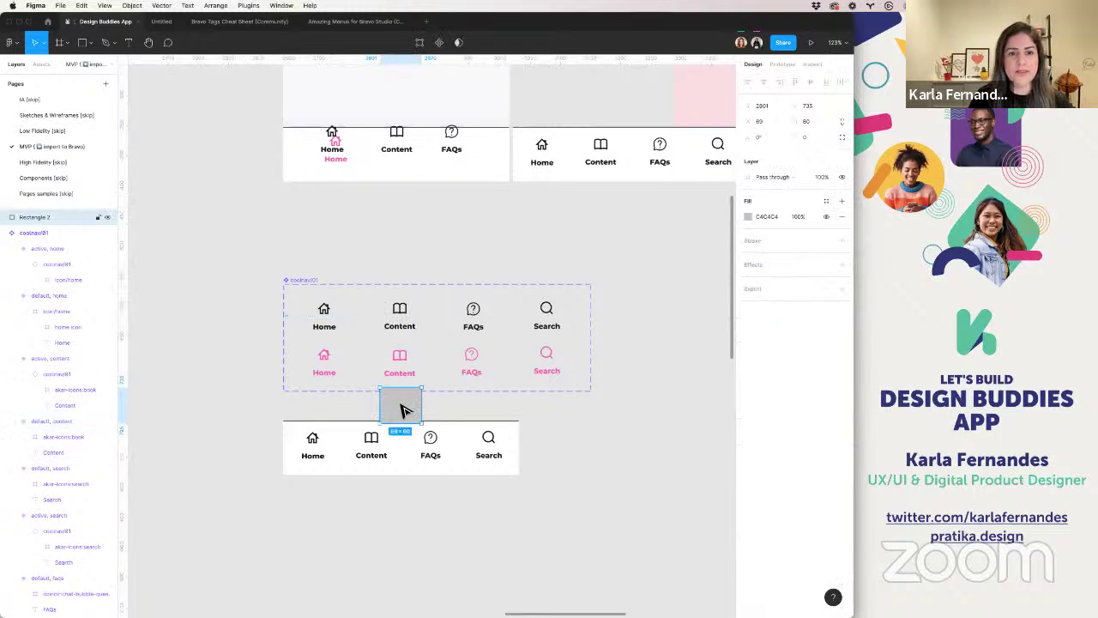
key(Delete)
double_click(400, 314)
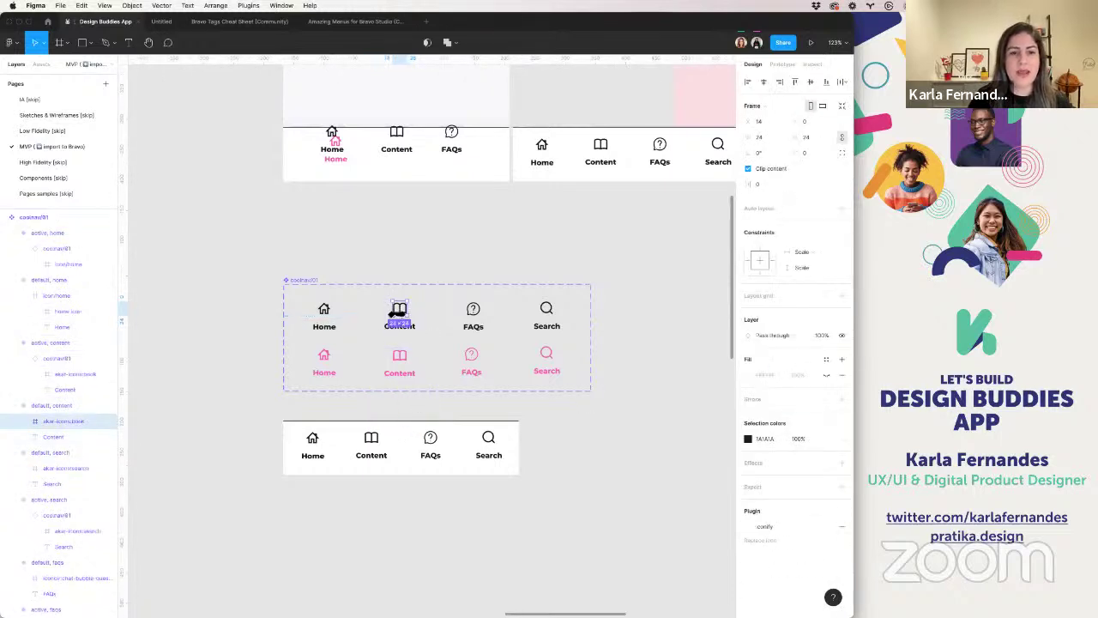
click(69, 406)
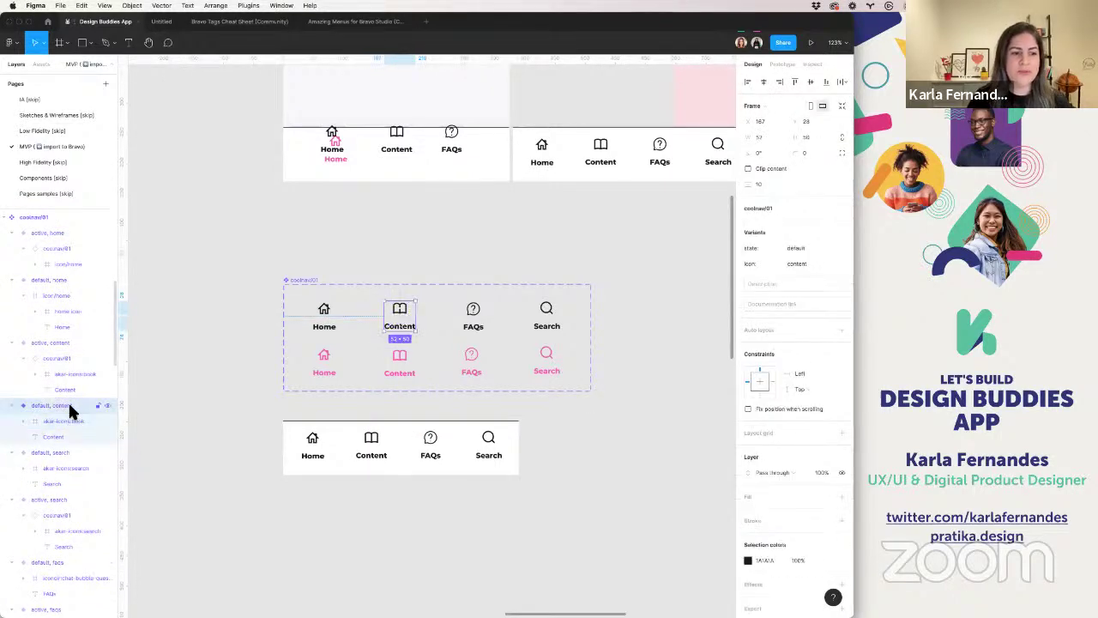
key(super+v)
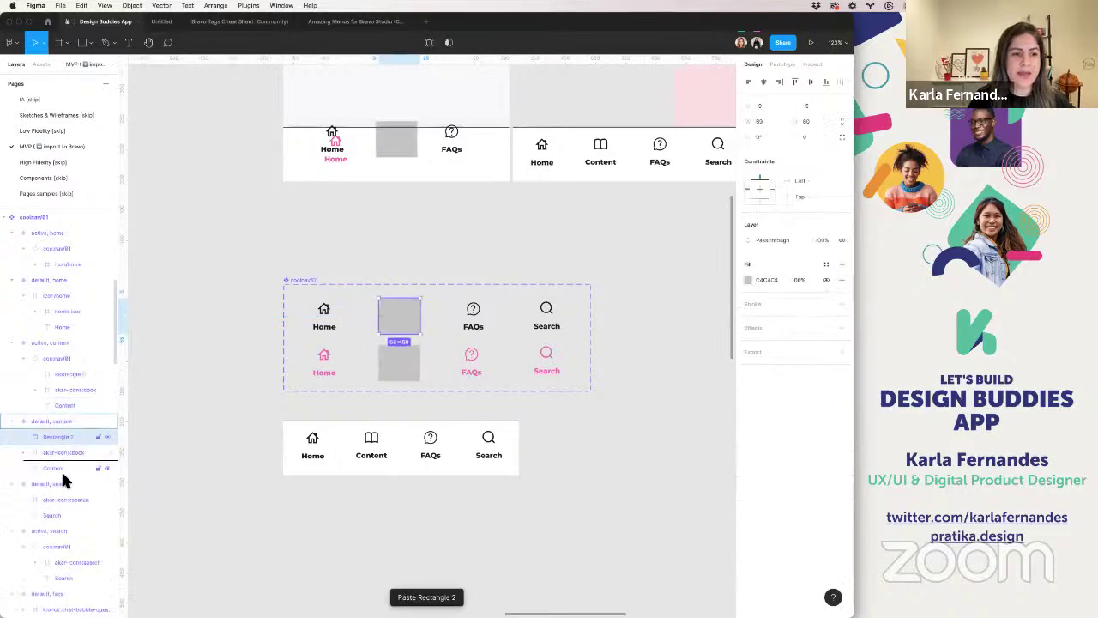
drag(61, 481, 64, 477)
scroll(385, 323, up, 2)
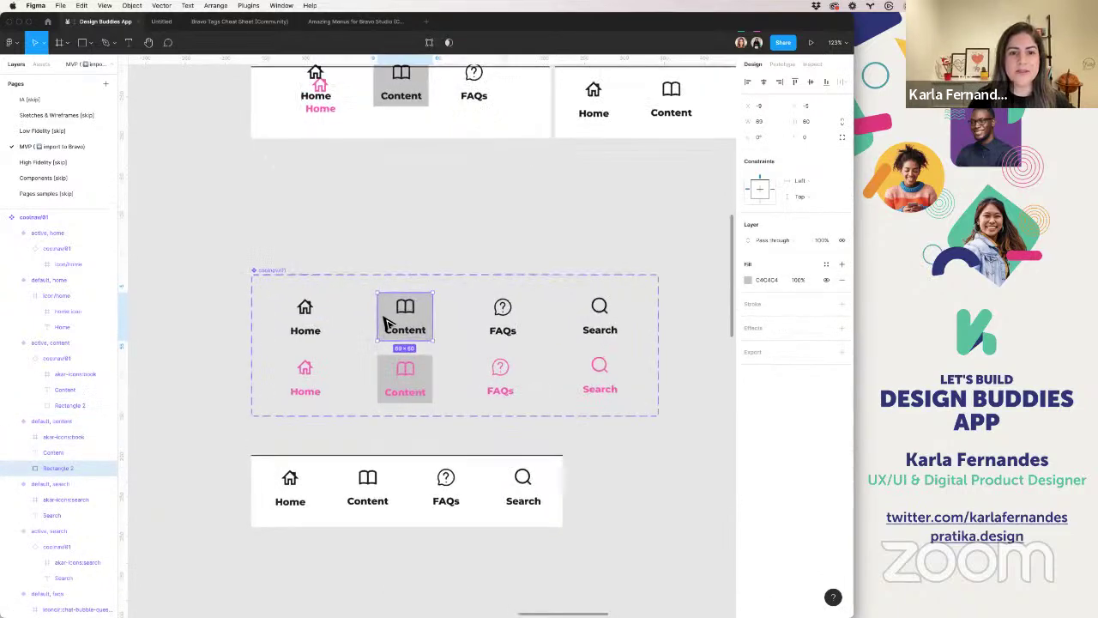
scroll(385, 324, up, 1)
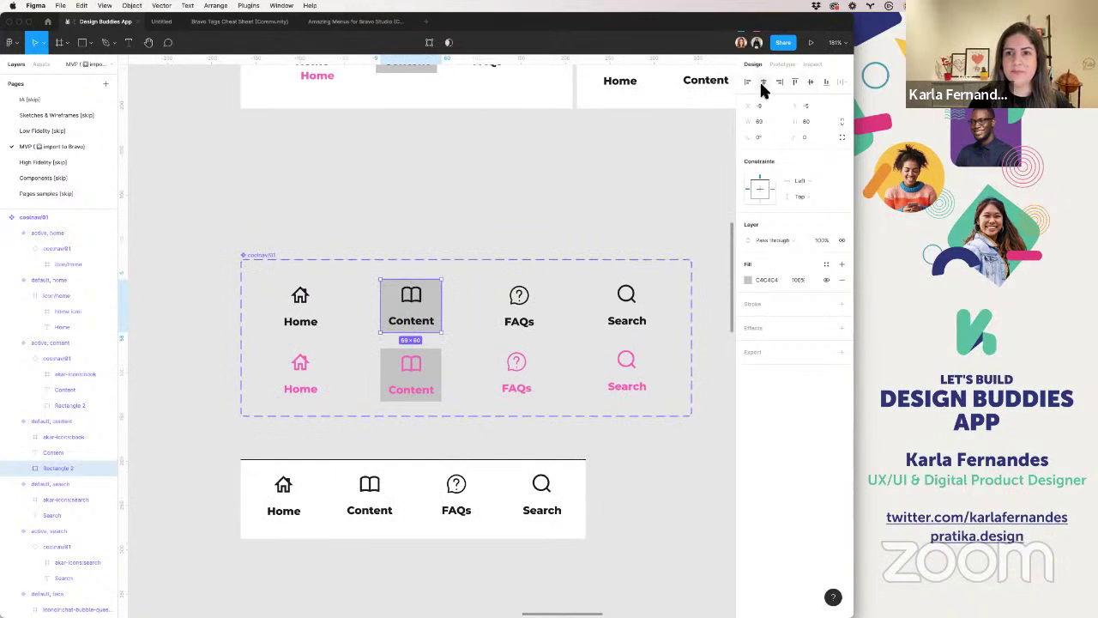
- Paste the rectangle into the default home variant, place it behind the icon and label, and center it horizontally
click(301, 298)
shift+click(49, 280)
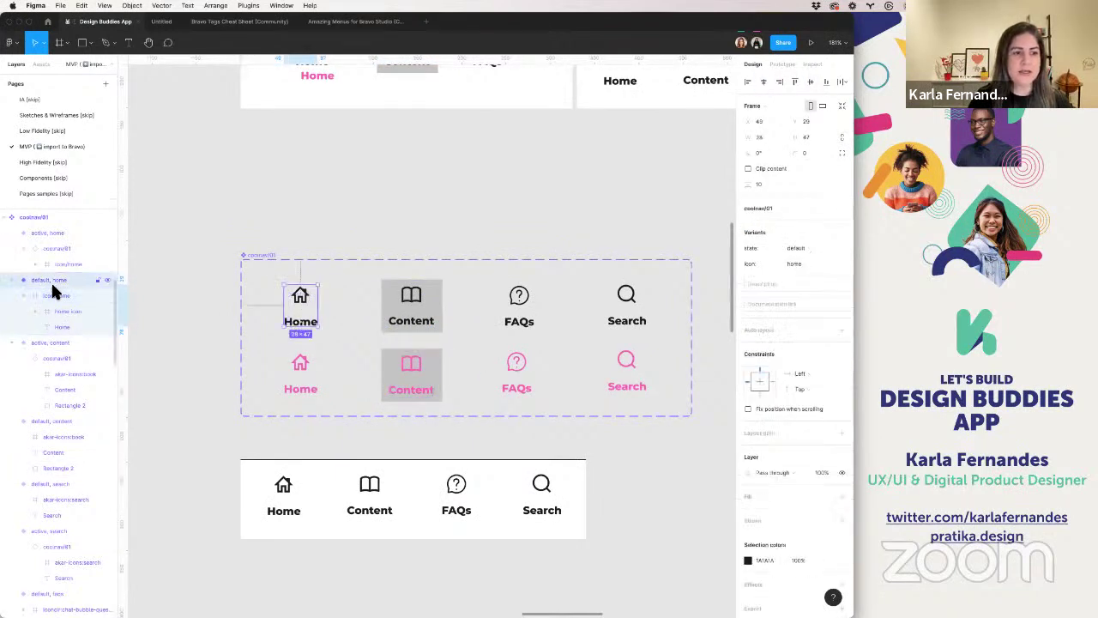
key(super+v)
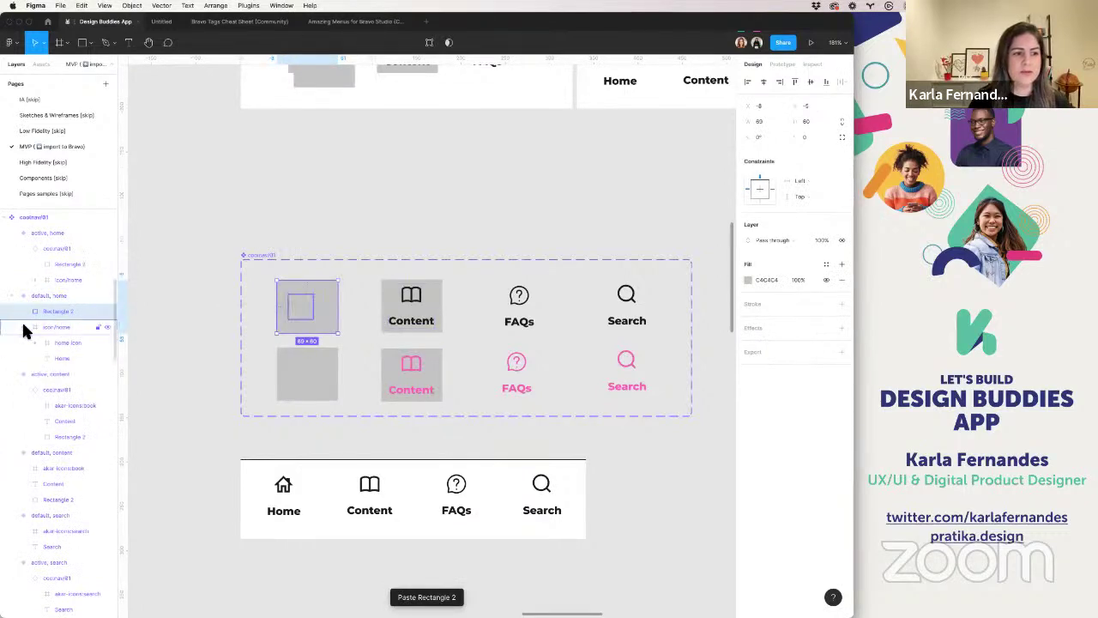
drag(56, 323, 54, 301)
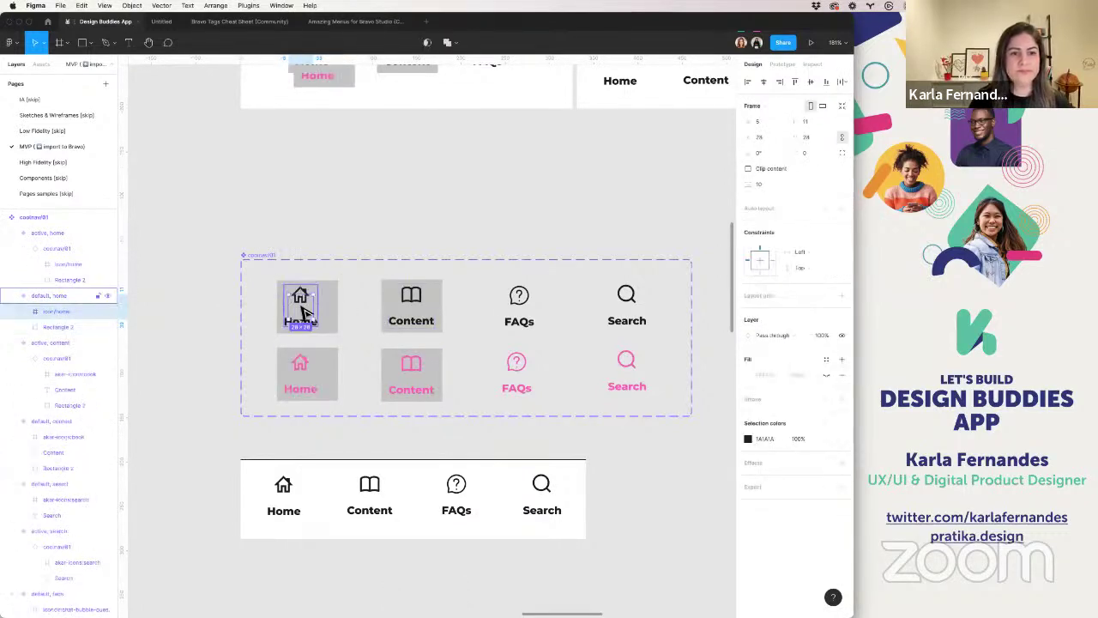
click(44, 329)
click(769, 81)
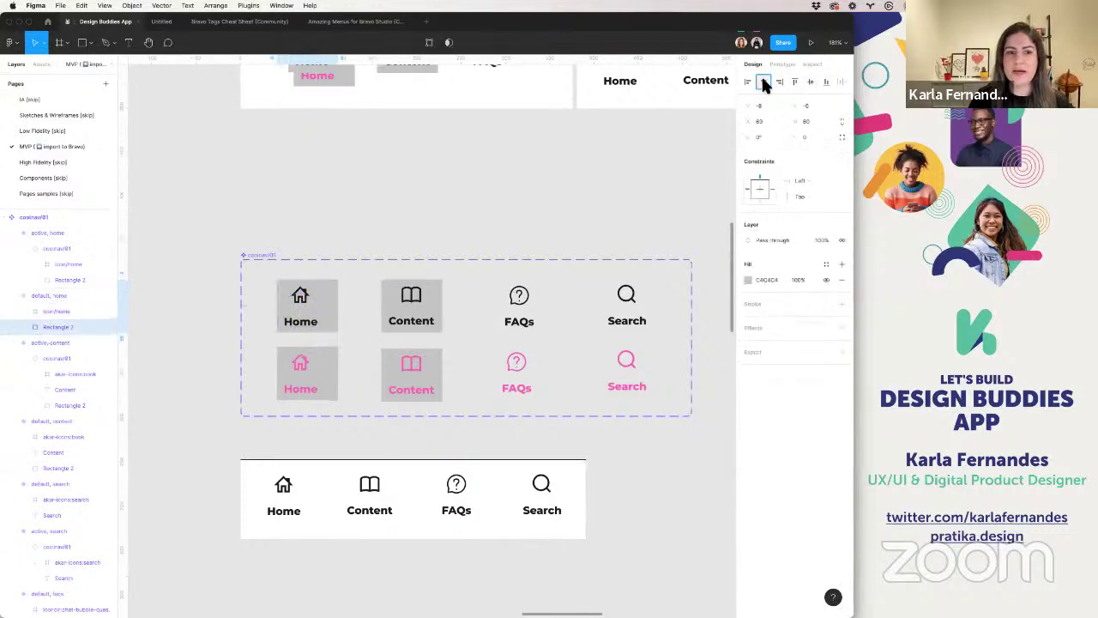
click(761, 81)
- Paste the rectangle into the default faqs variant, center it horizontally, and place it behind the icon and label
click(519, 296)
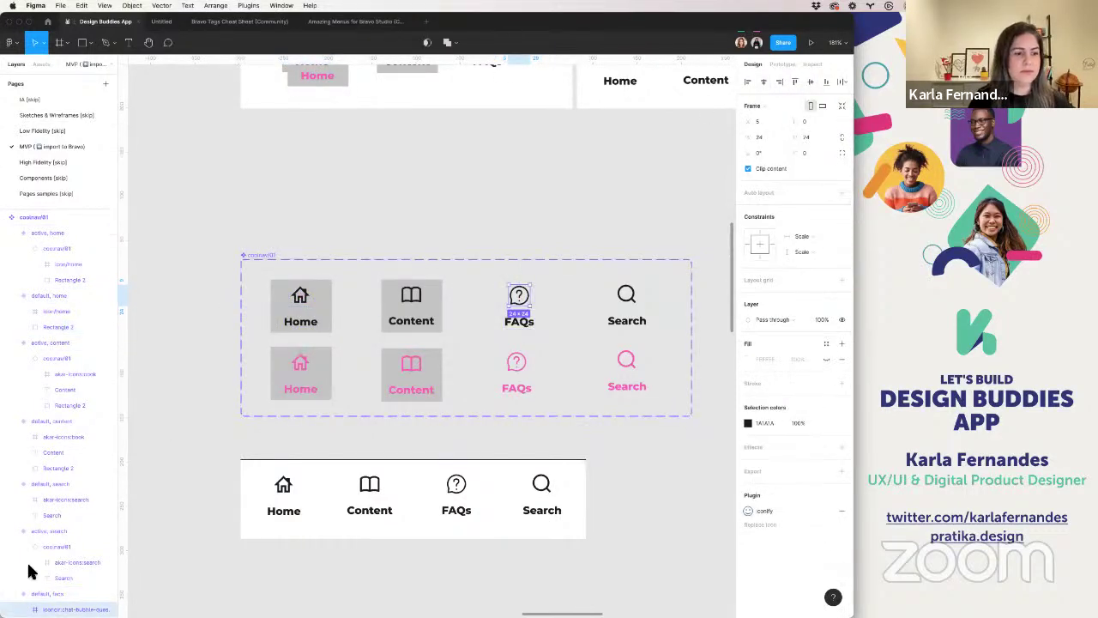
scroll(30, 572, down, 5)
click(73, 429)
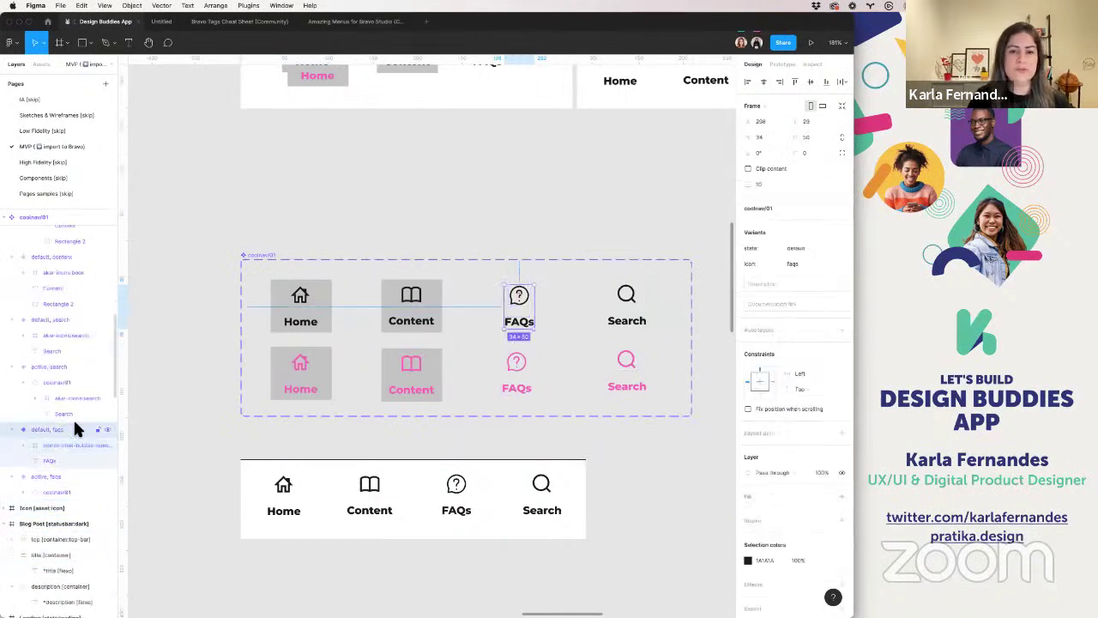
key(super+v)
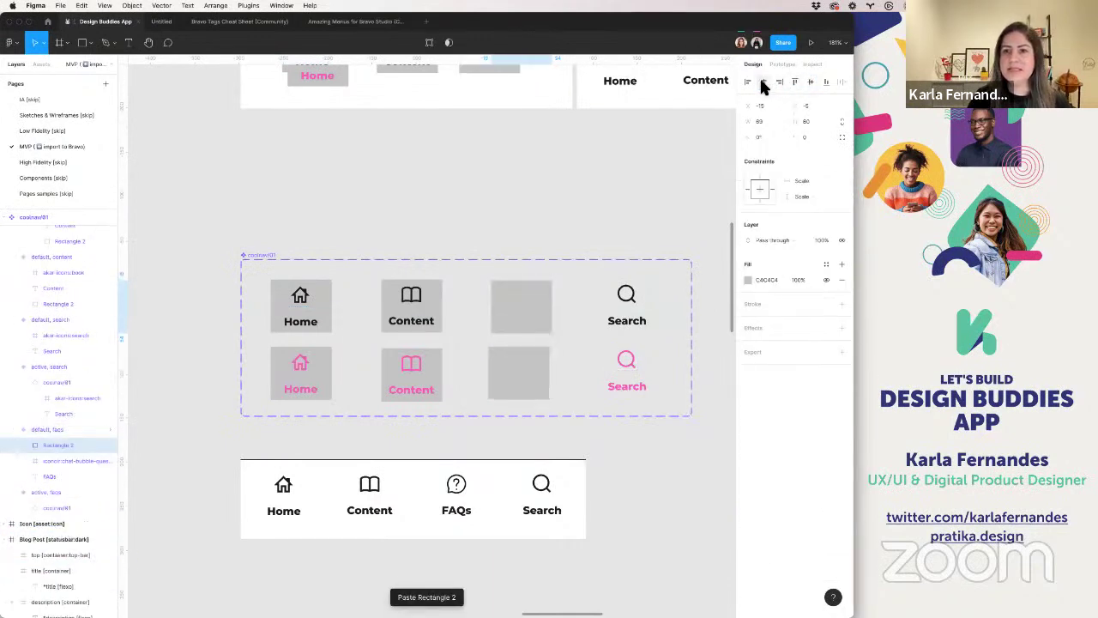
click(763, 83)
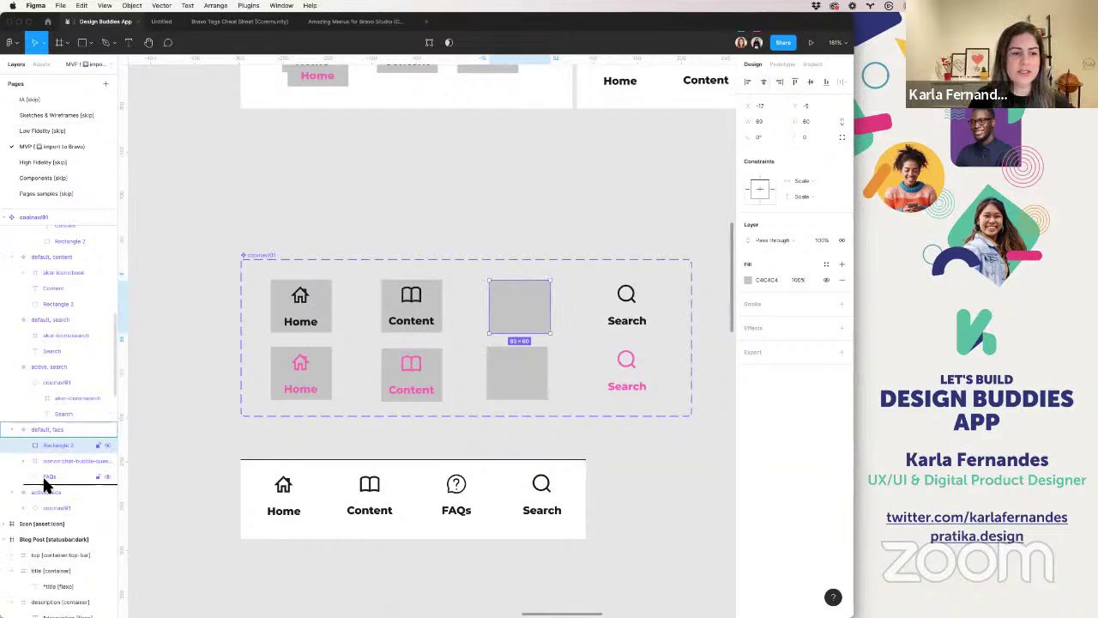
drag(47, 485, 48, 486)
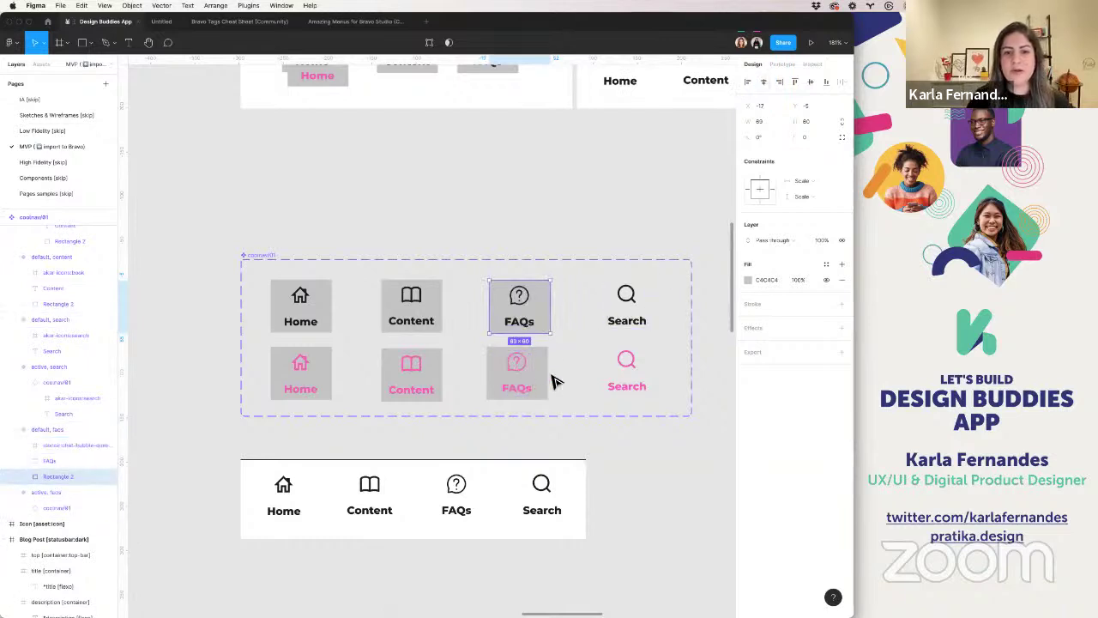
- Paste the rectangle into the default search variant behind the icon and label, and center it horizontally
click(544, 330)
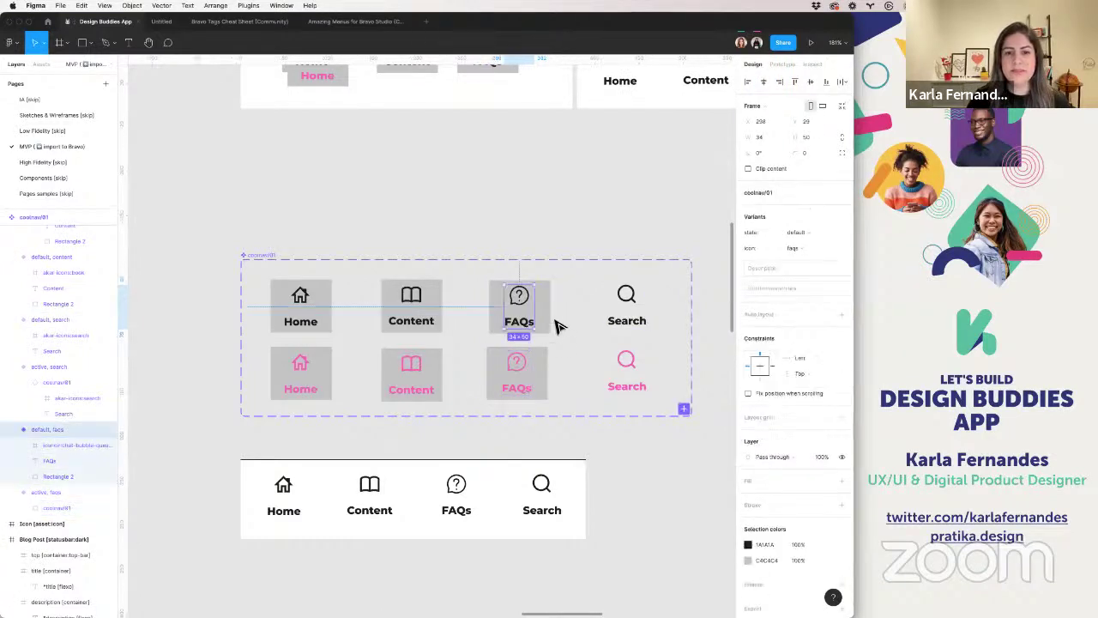
click(83, 474)
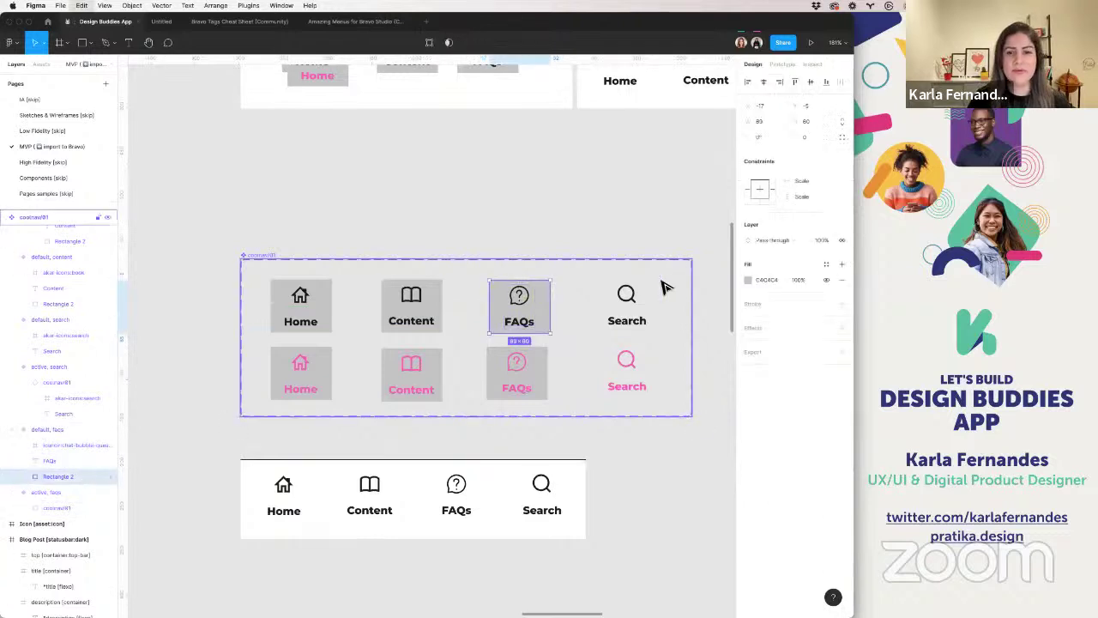
click(626, 302)
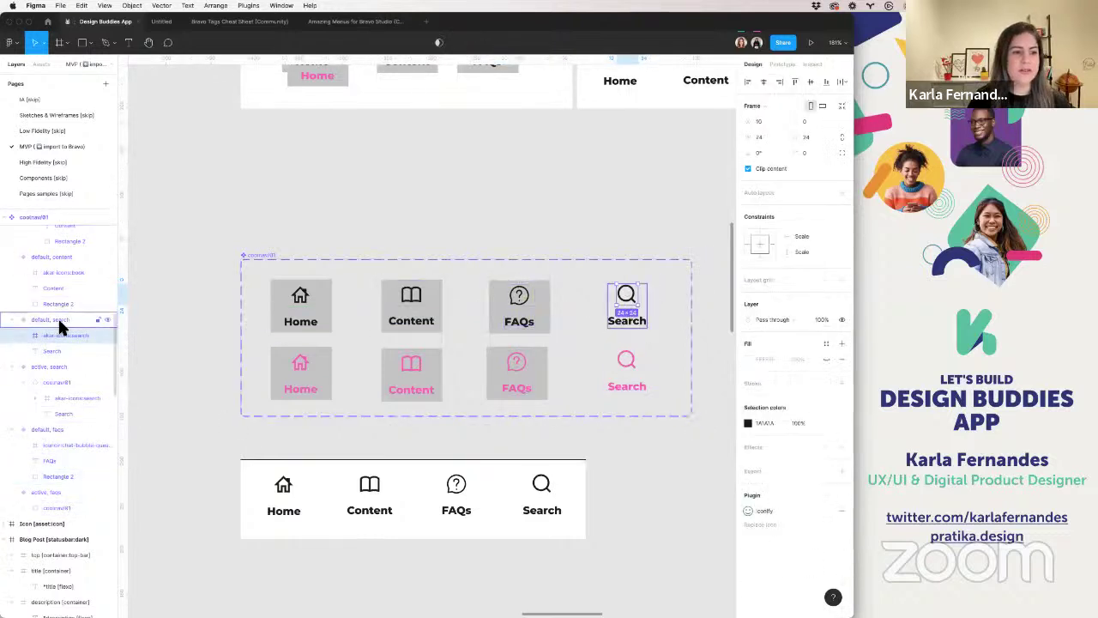
key(cmd+v)
drag(54, 335, 57, 376)
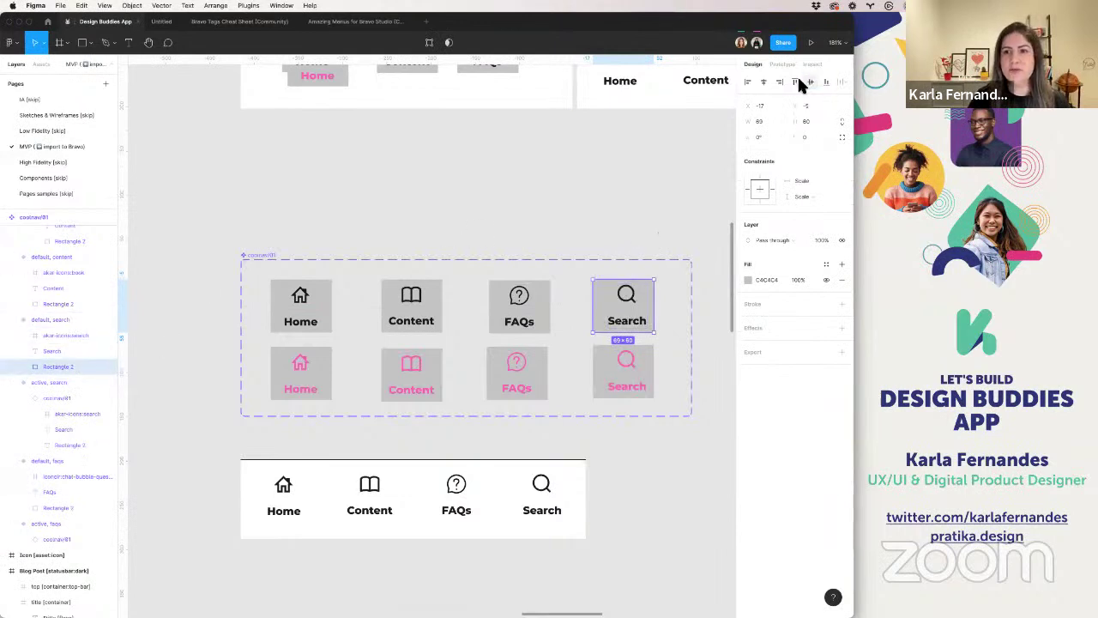
click(763, 81)
- Resize all eight default and active variant frames in coolnav/01 to fit their contents
click(549, 288)
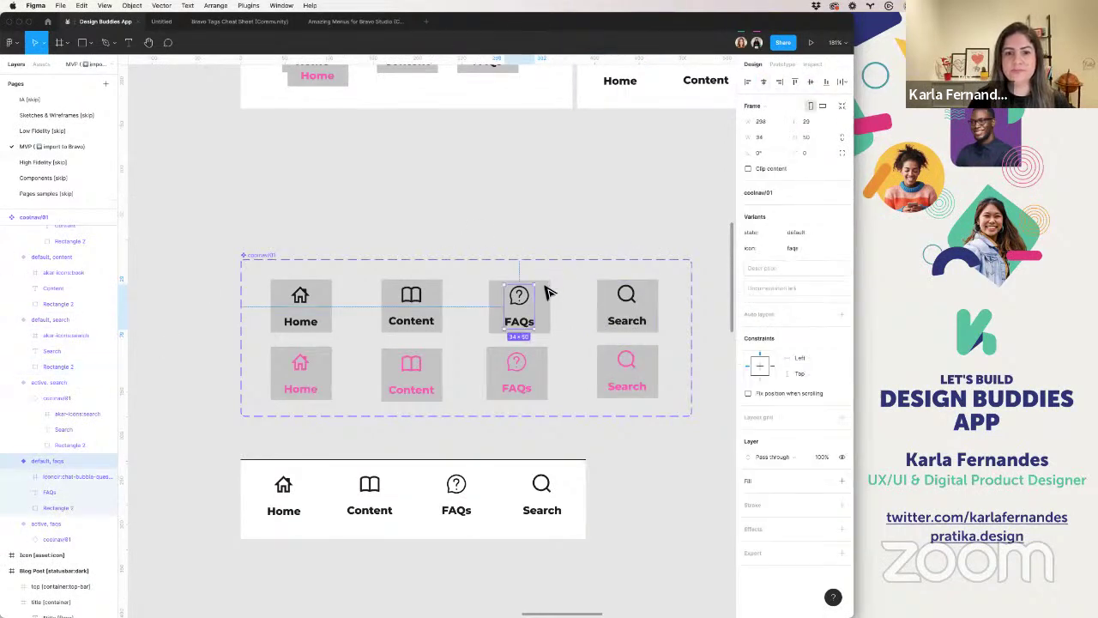
click(668, 287)
drag(677, 272, 277, 409)
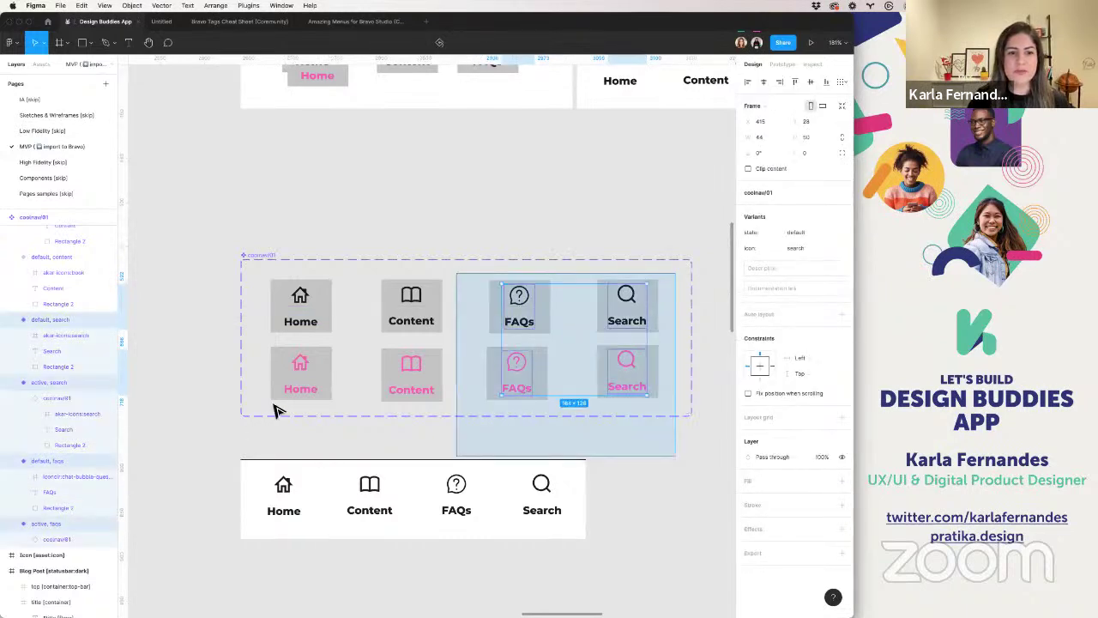
drag(745, 130, 455, 239)
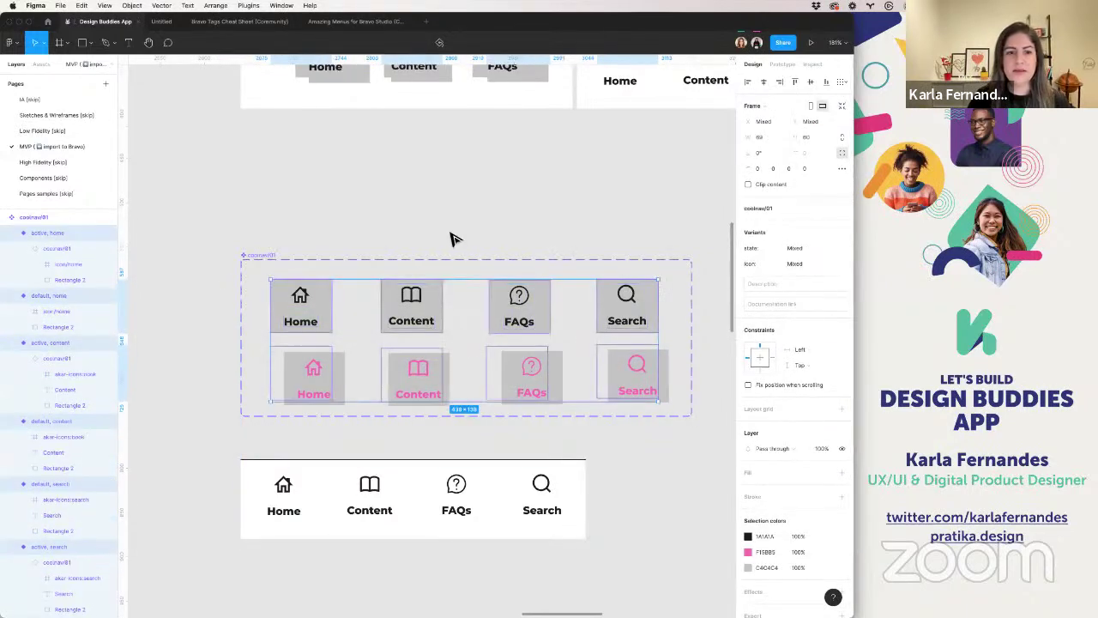
- Center the nested instances of the active home and active content variants within their frames
click(317, 375)
click(317, 375)
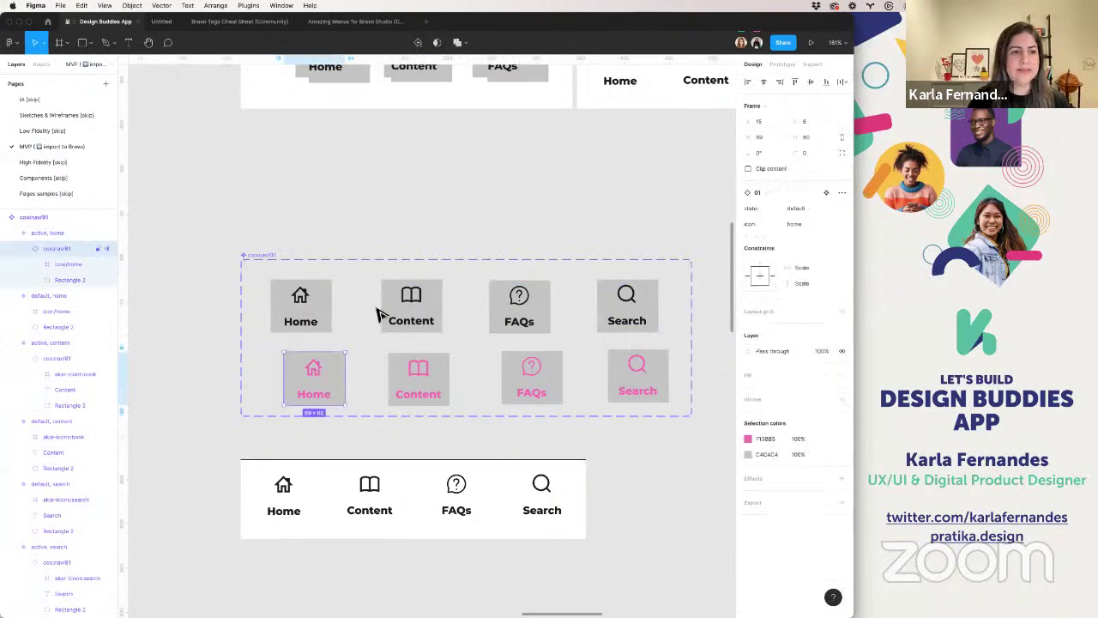
click(809, 82)
click(763, 81)
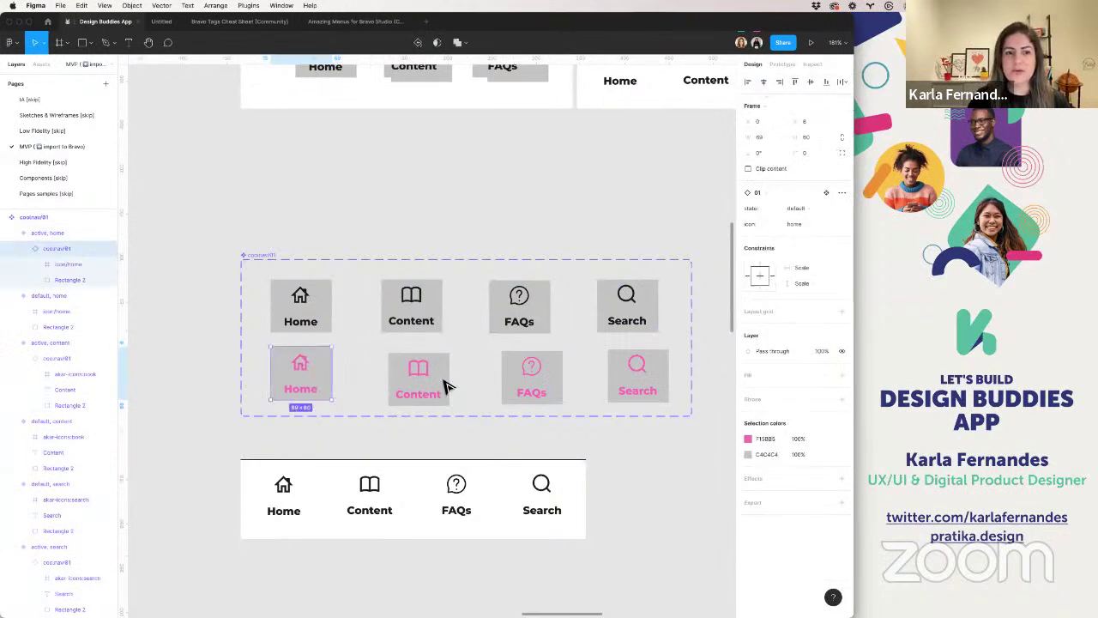
click(445, 383)
click(444, 383)
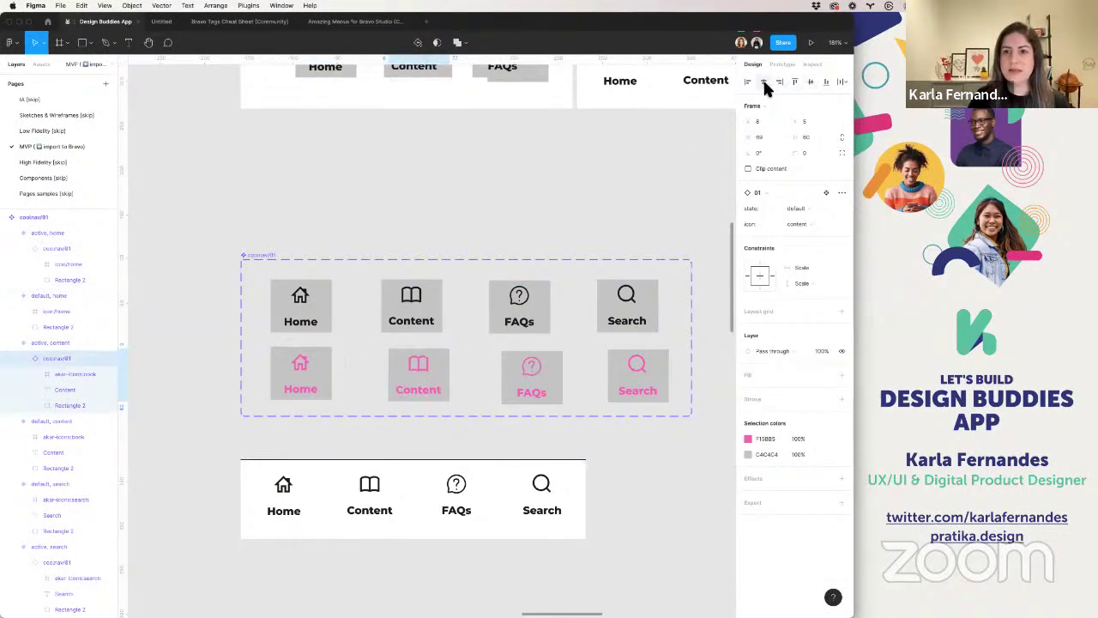
- Align the nested instances of the active faqs and active search variants to the top and left of their frames
click(547, 391)
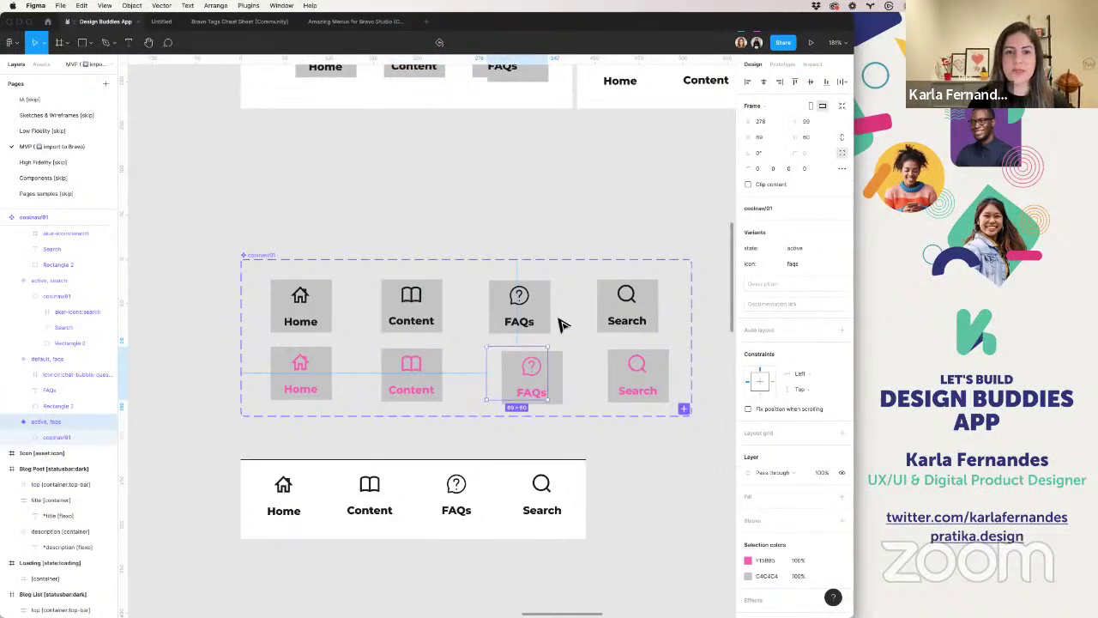
double_click(531, 380)
click(795, 81)
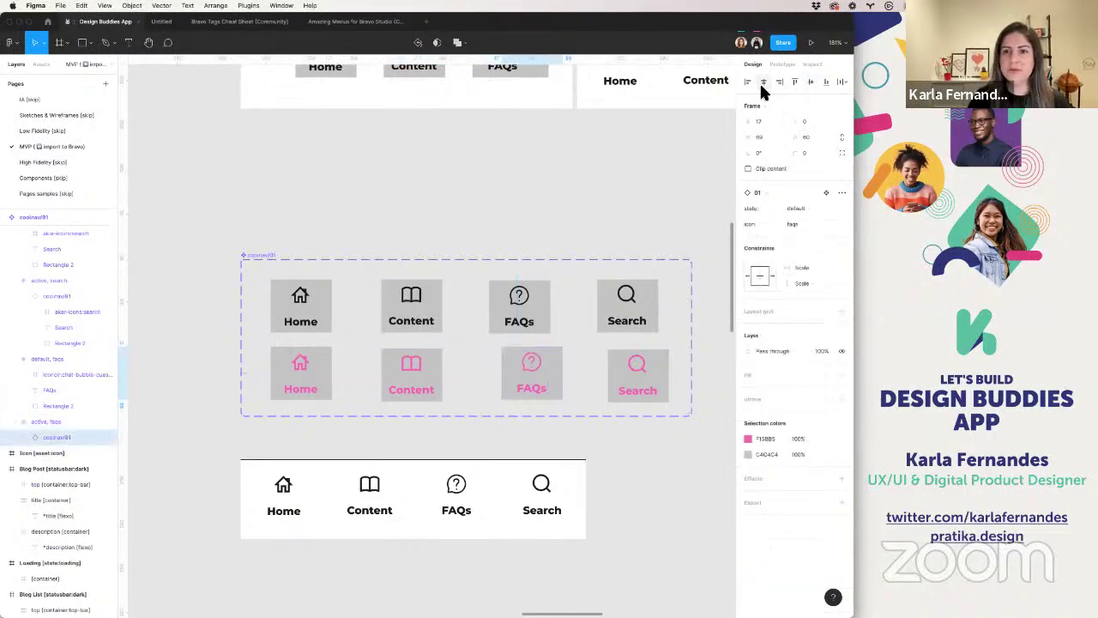
click(748, 82)
click(637, 384)
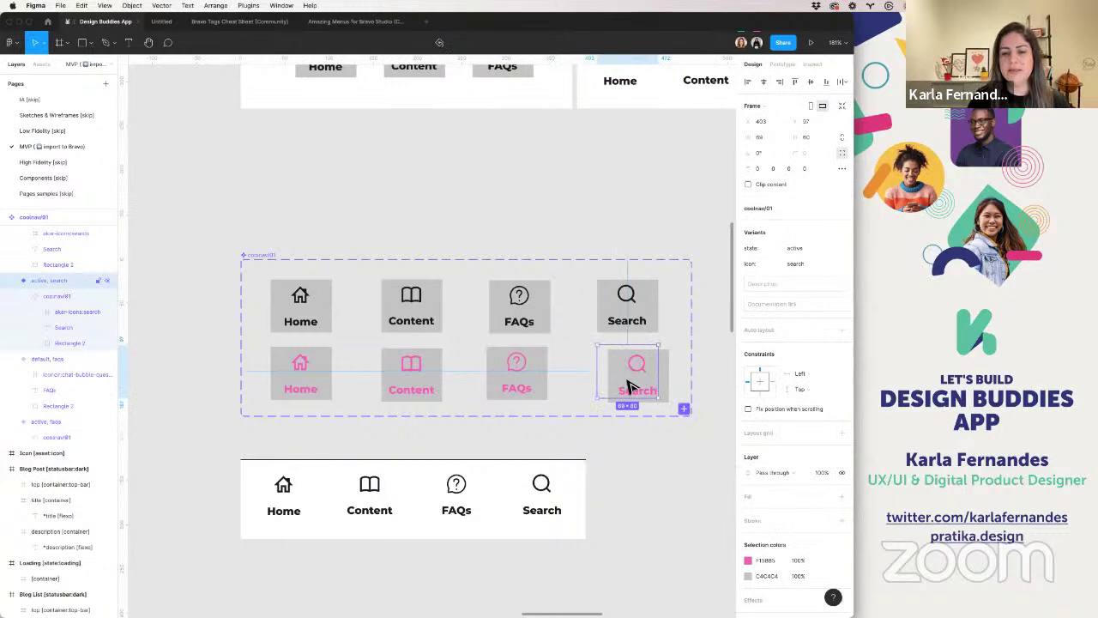
click(795, 81)
click(748, 82)
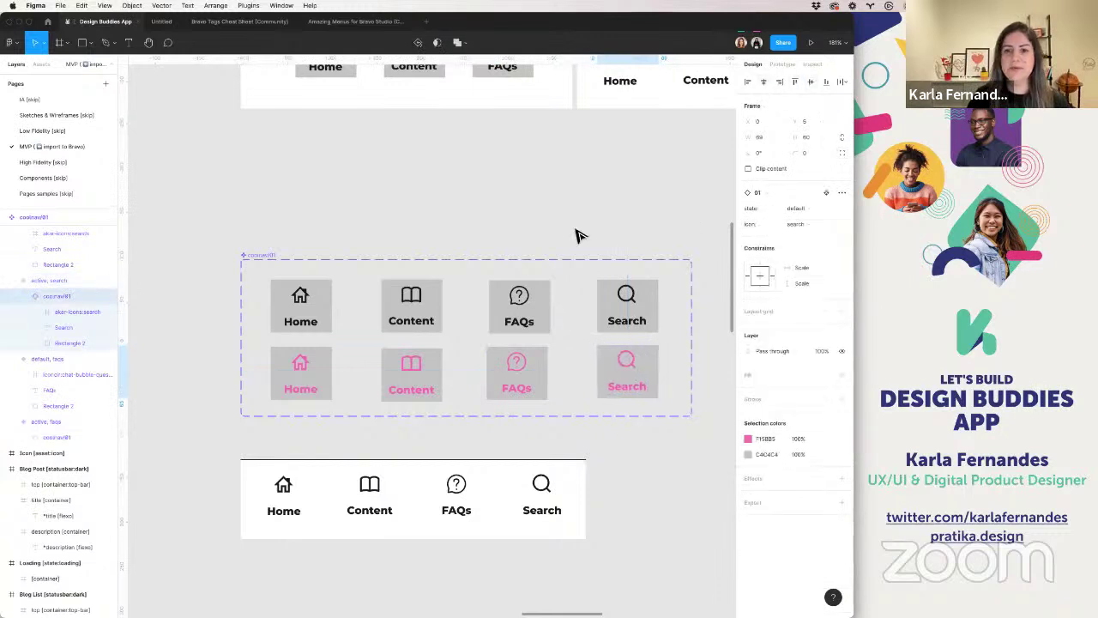
click(562, 249)
- Set the grey C4C4C4 fill of all four default variants in coolnav/01 to 0% opacity
click(616, 326)
drag(679, 296, 255, 338)
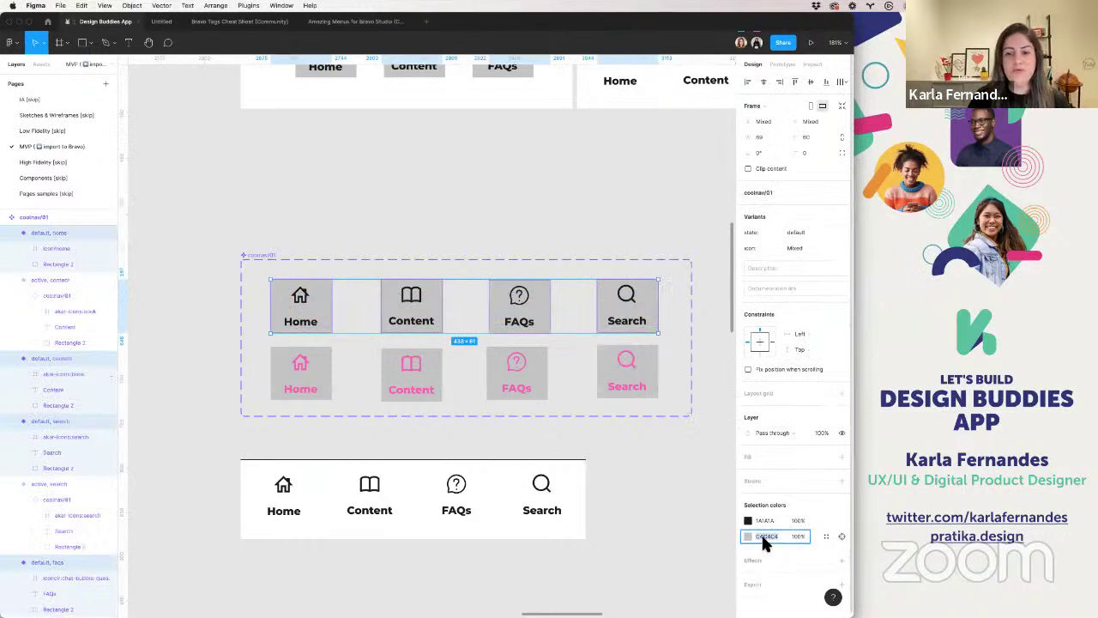
key(Escape)
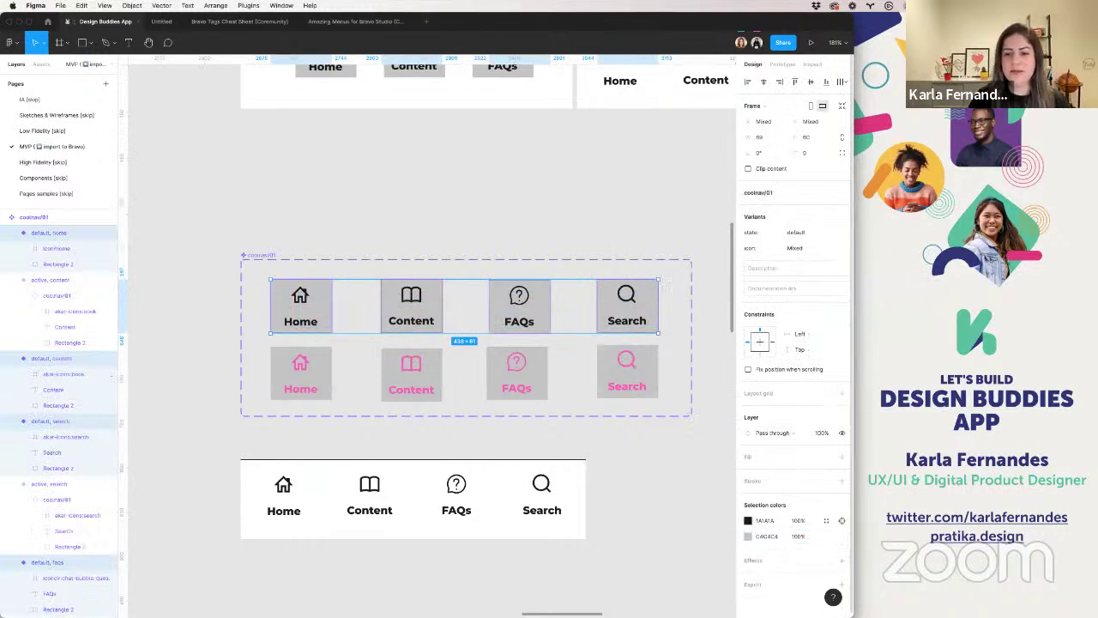
text(0)
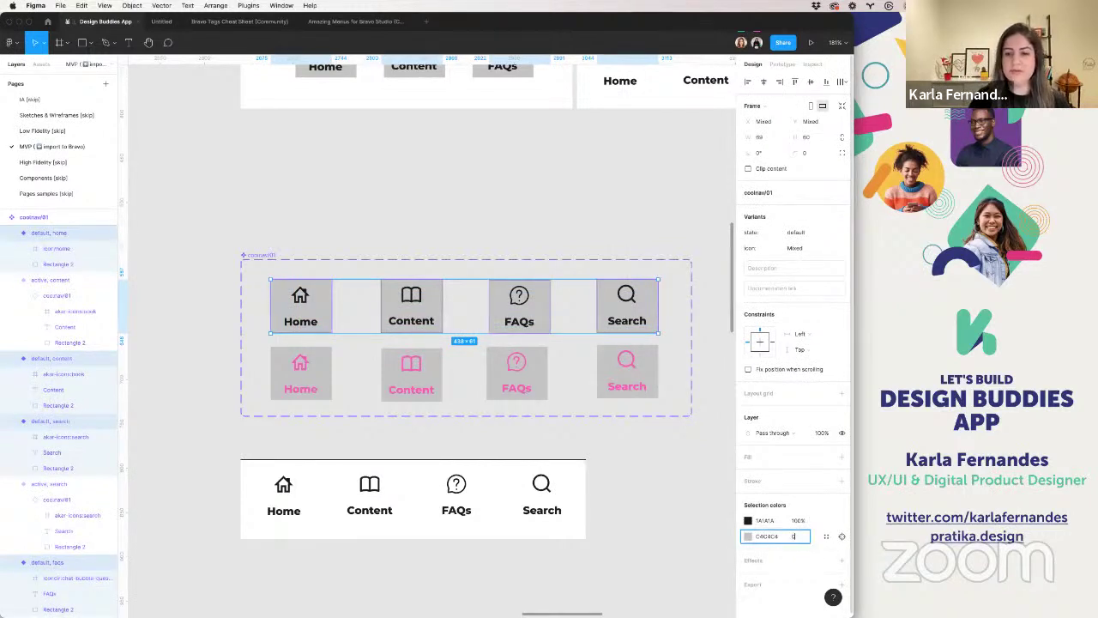
key(Return)
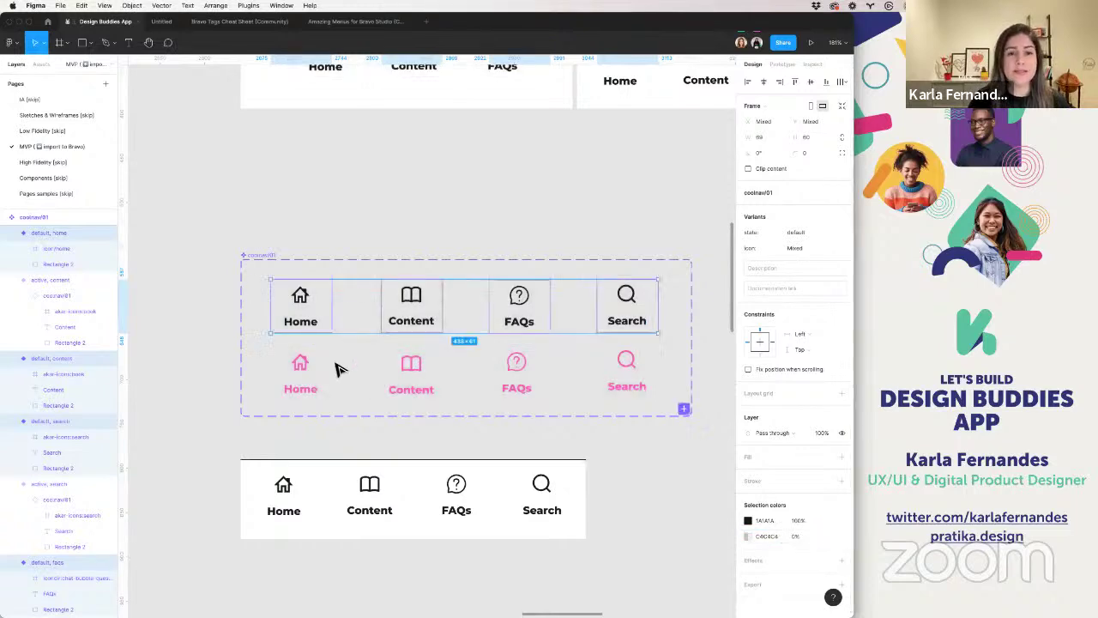
- Change the transparent background rectangles' color in the four default variants to FFFFFF
scroll(334, 368, down, 5)
click(766, 535)
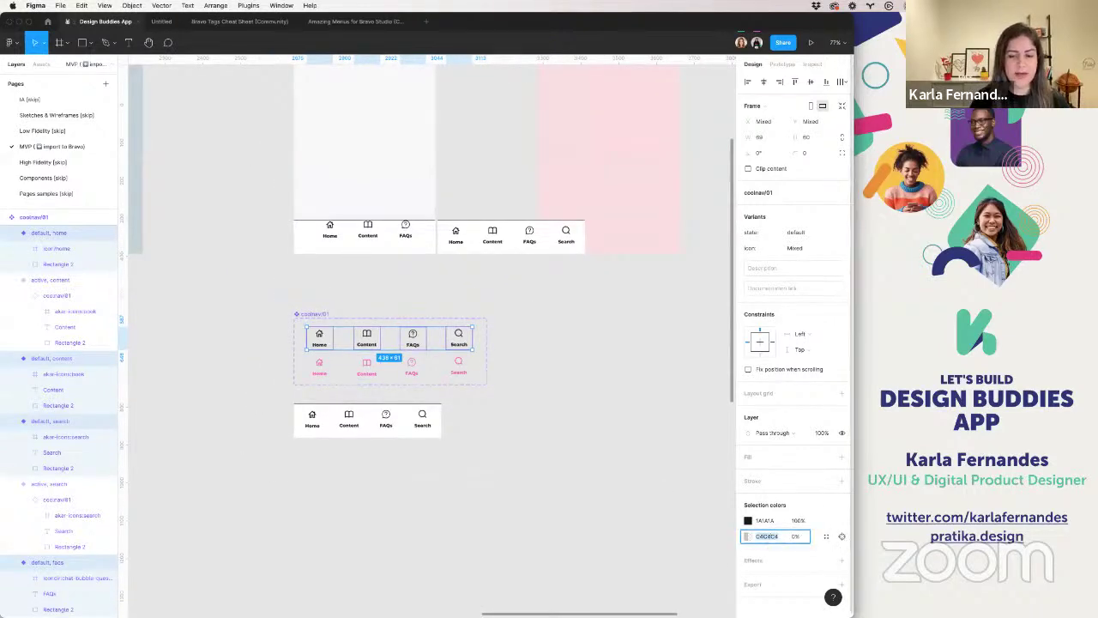
text(FFFFFF)
key(Return)
click(524, 348)
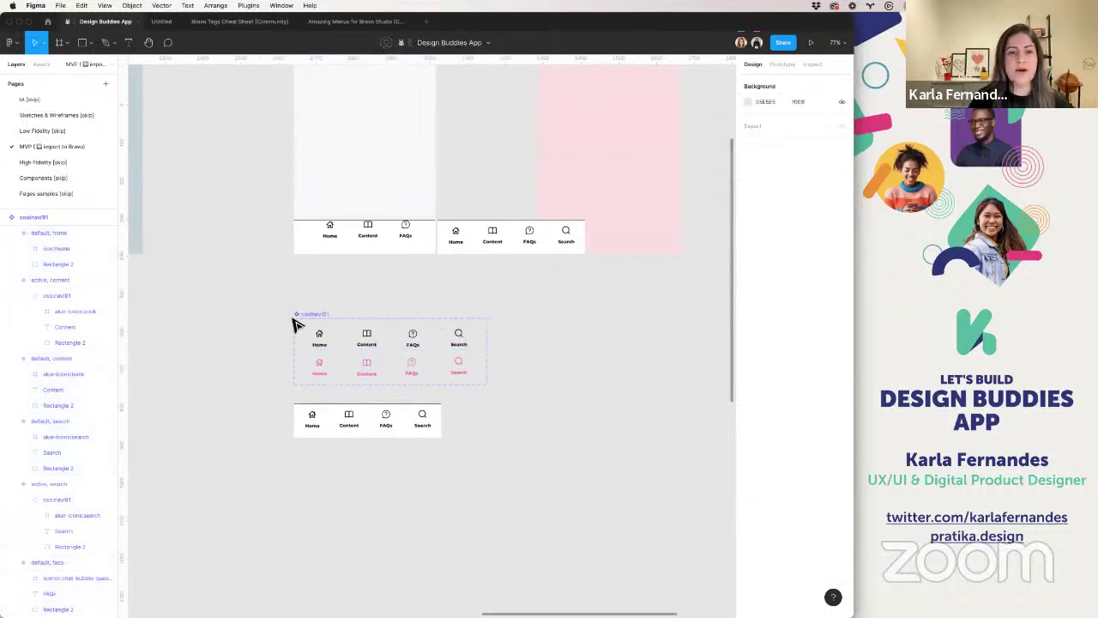
- Inspect the home tab group in the menu container by hiding and reshowing its default layer
scroll(296, 320, up, 4)
scroll(366, 310, down, 3)
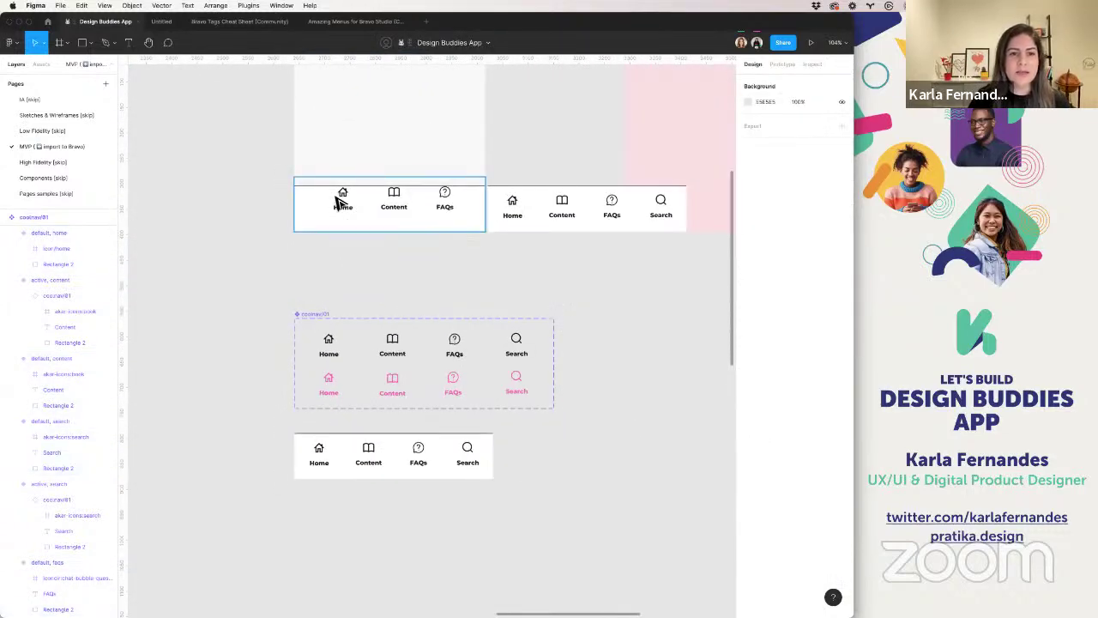
double_click(336, 198)
scroll(335, 198, up, 5)
scroll(337, 200, up, 5)
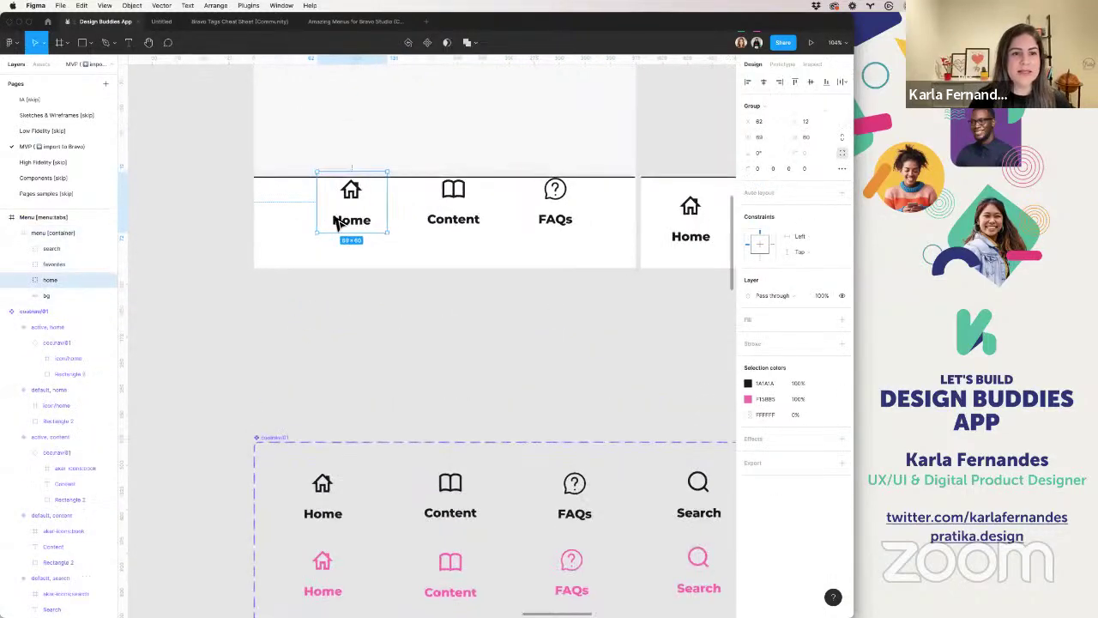
click(29, 280)
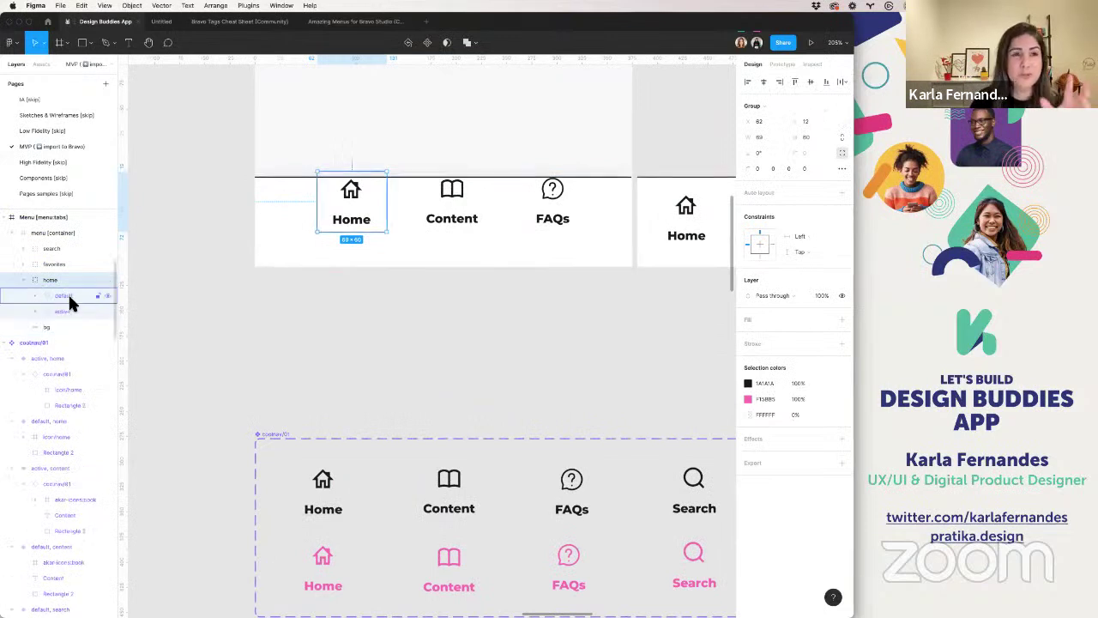
click(65, 296)
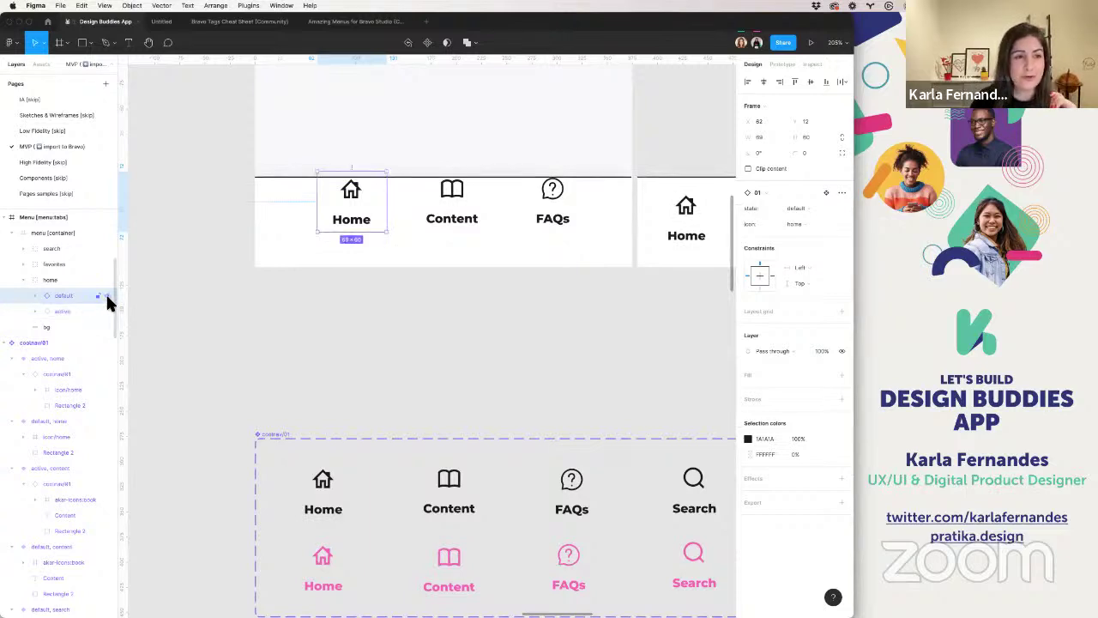
click(107, 295)
click(106, 295)
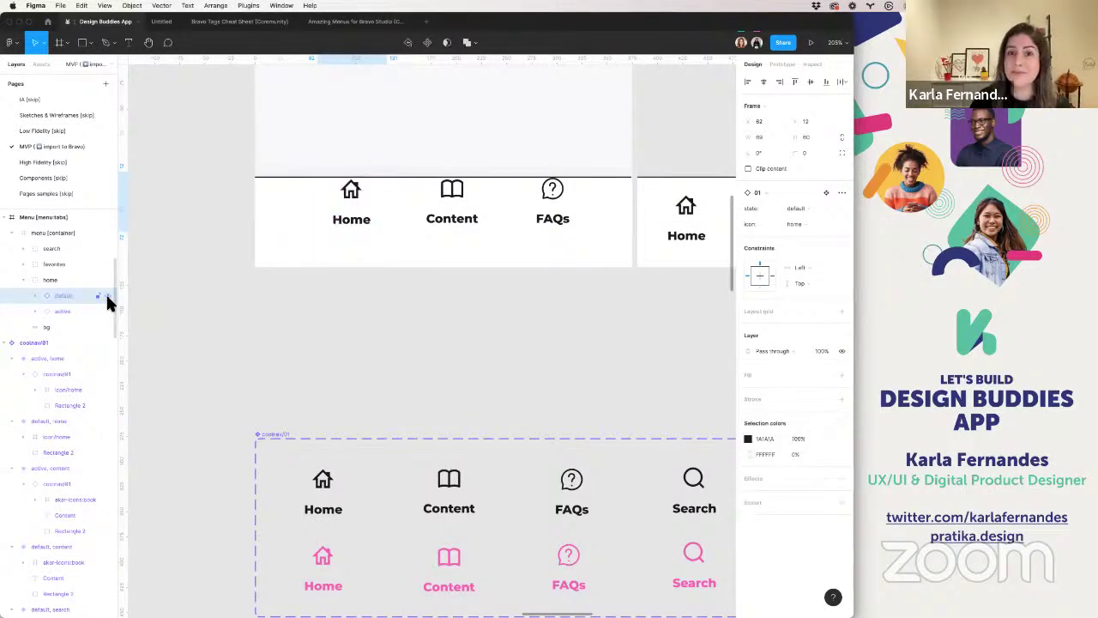
click(106, 295)
click(107, 295)
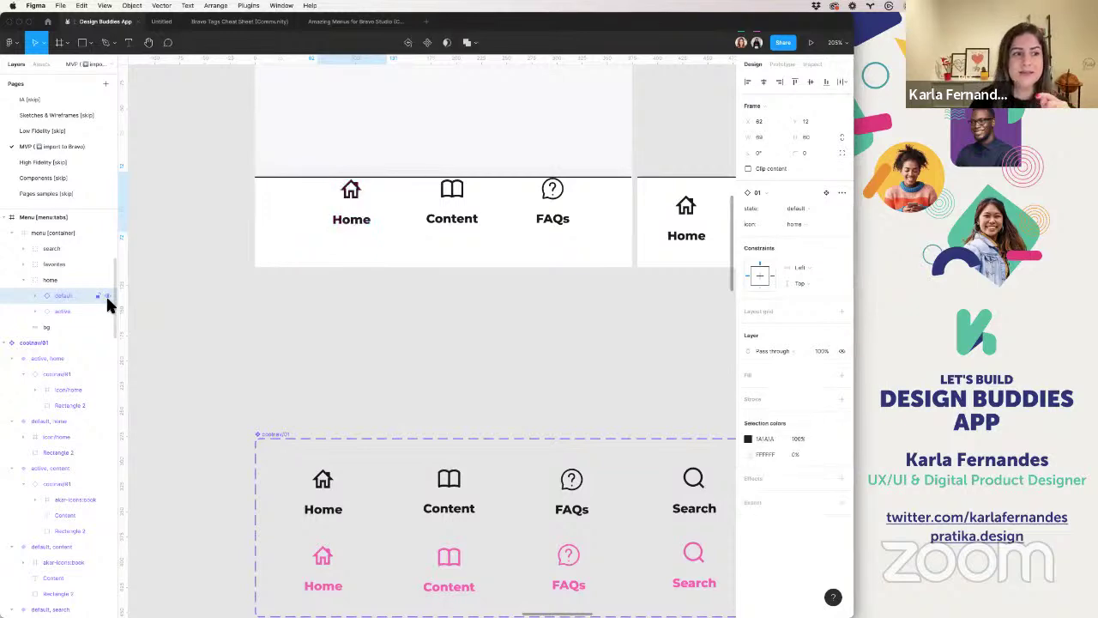
click(292, 360)
- Place an instance of the coolnav Home component from the local MVP components above the variant set
scroll(292, 357, down, 3)
scroll(292, 356, down, 3)
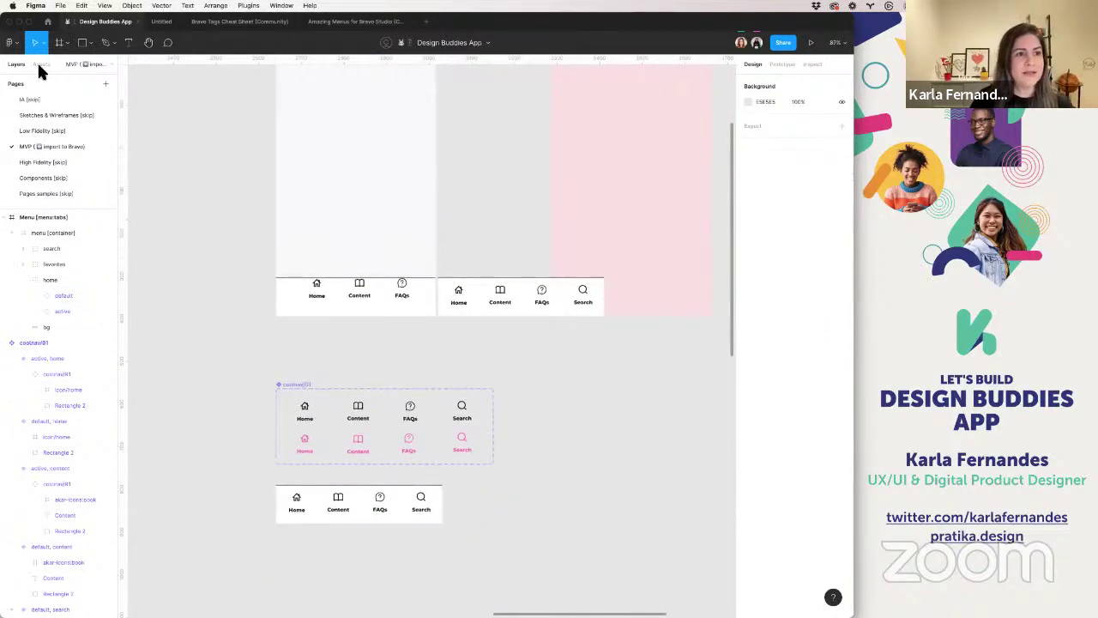
click(41, 64)
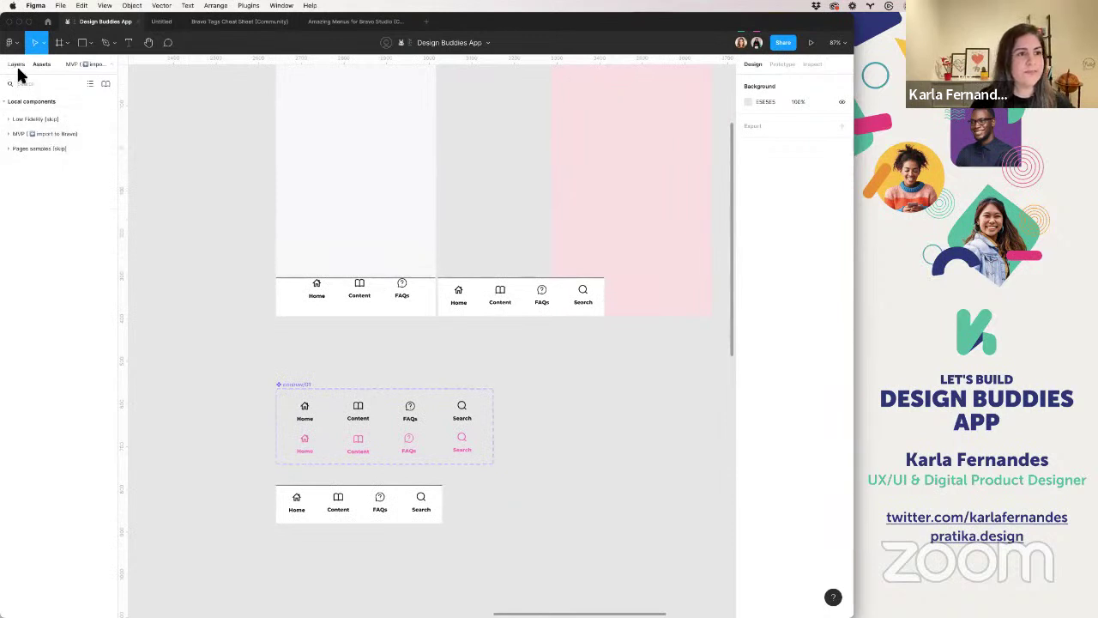
click(6, 105)
click(6, 105)
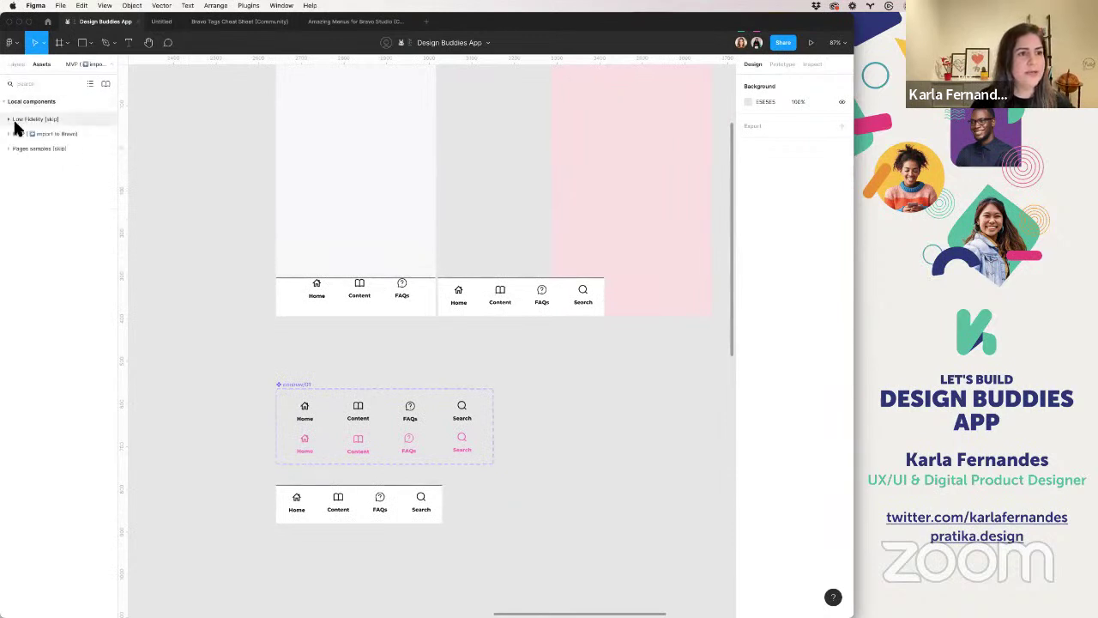
click(8, 135)
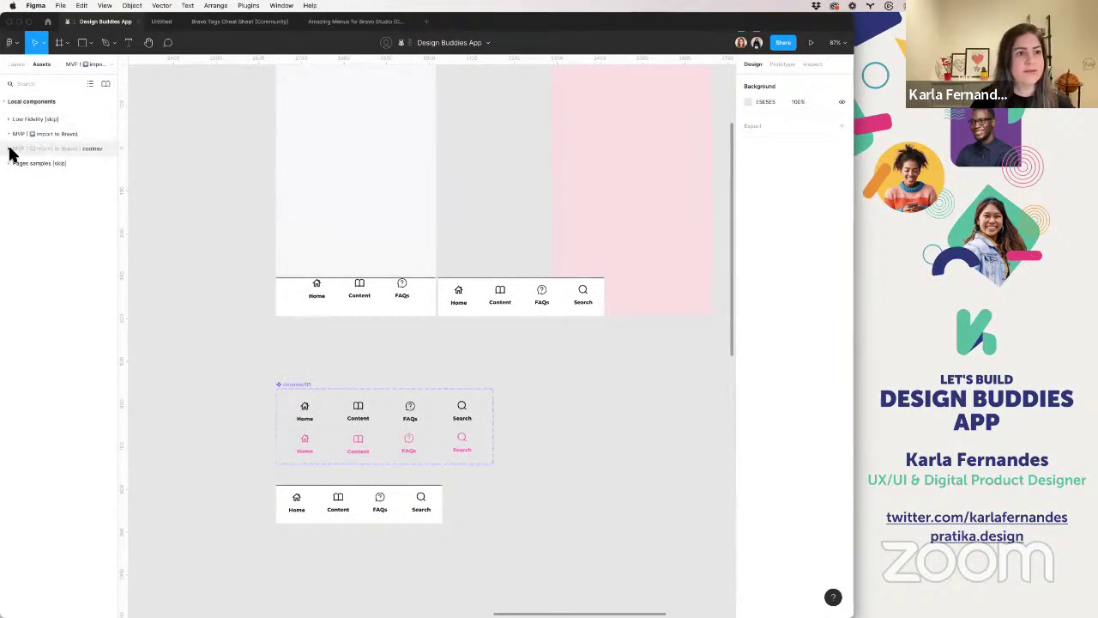
click(9, 150)
drag(30, 188, 334, 354)
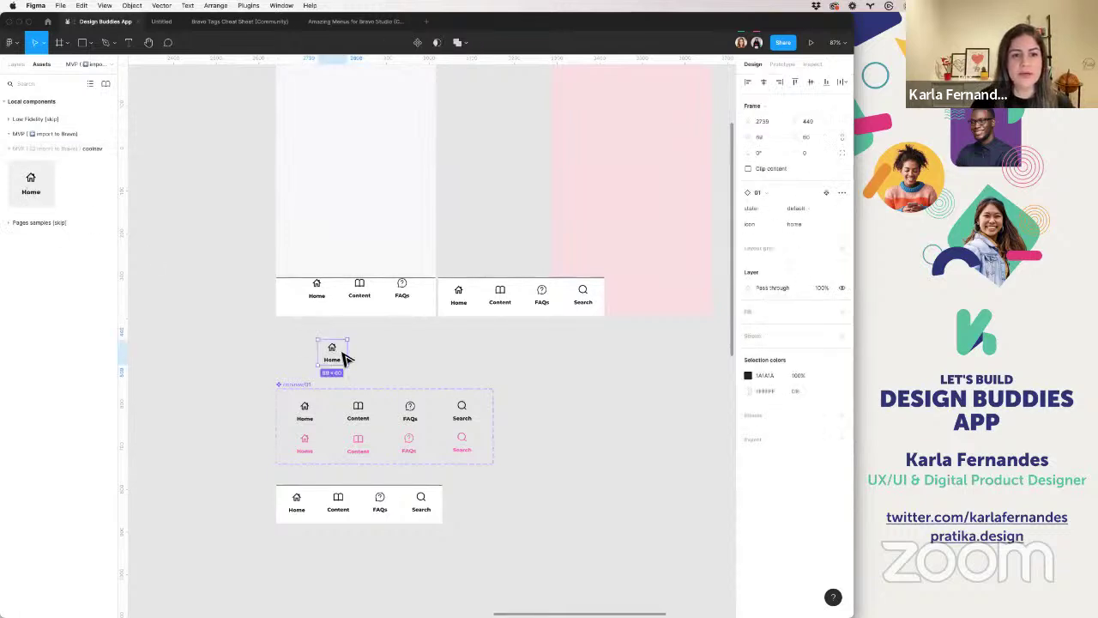
- Switch the placed instance's state to active and back to default
click(804, 207)
click(804, 218)
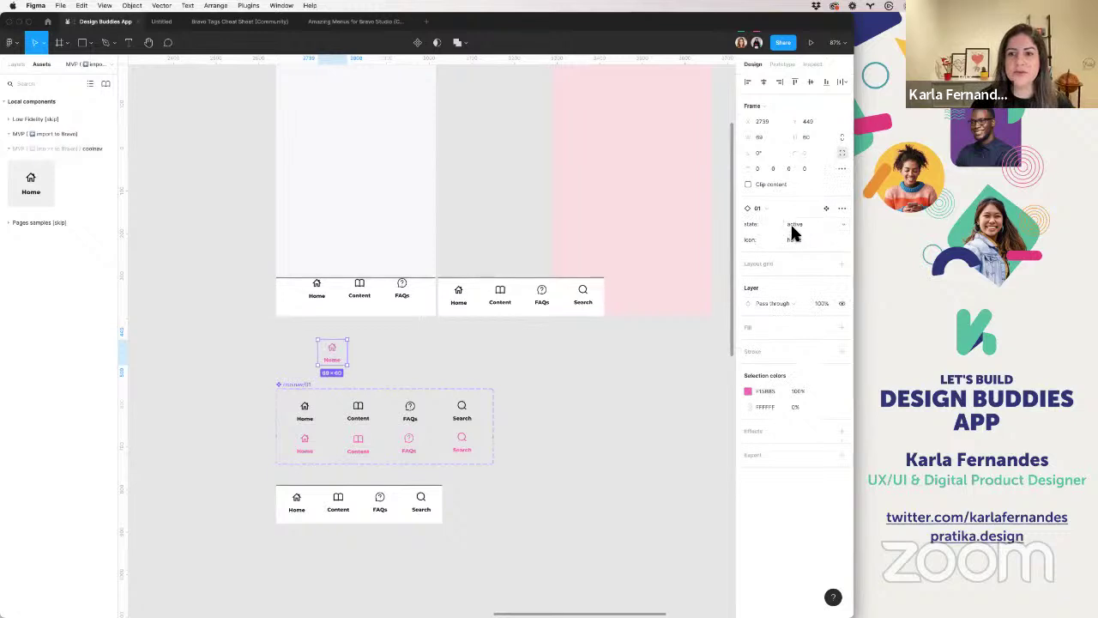
click(794, 224)
click(795, 219)
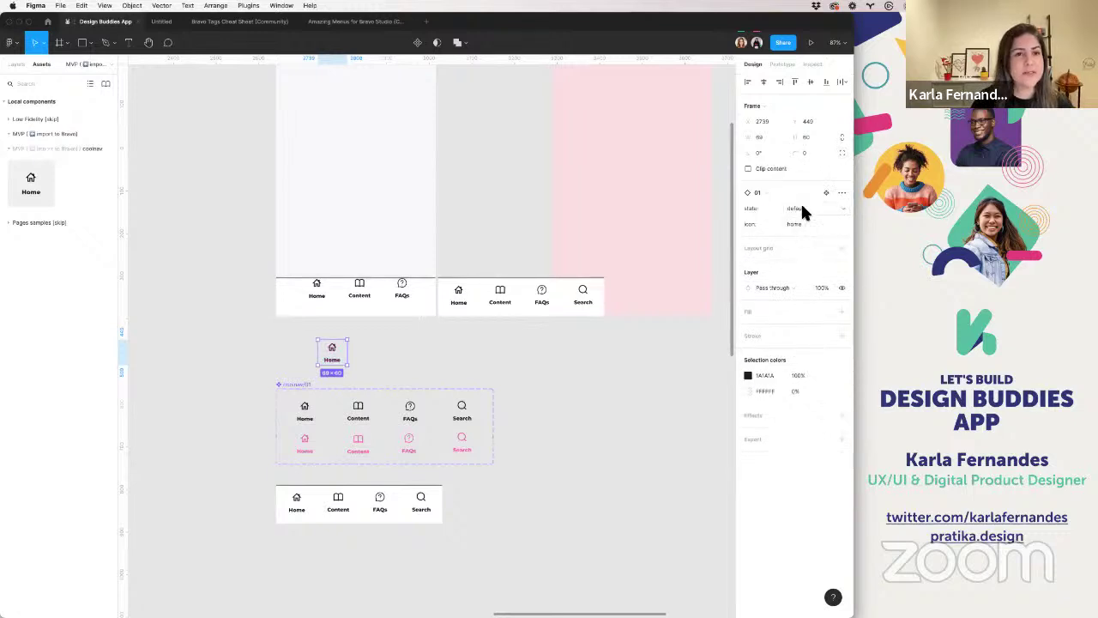
- Cycle the placed instance's icon property through content, search and faqs
click(798, 222)
click(801, 226)
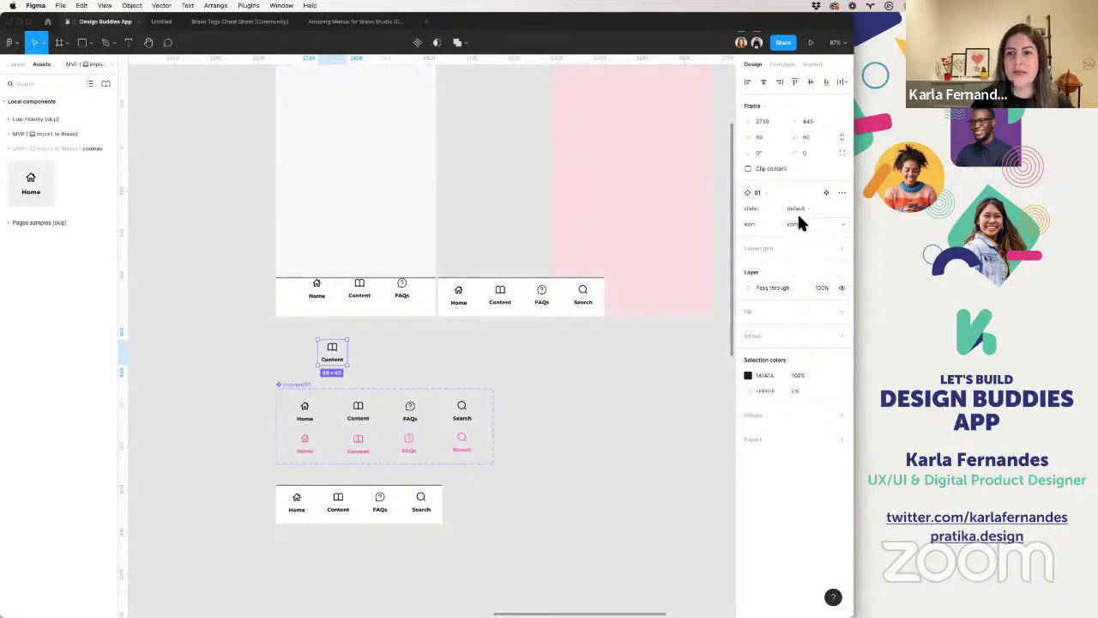
click(798, 222)
click(801, 236)
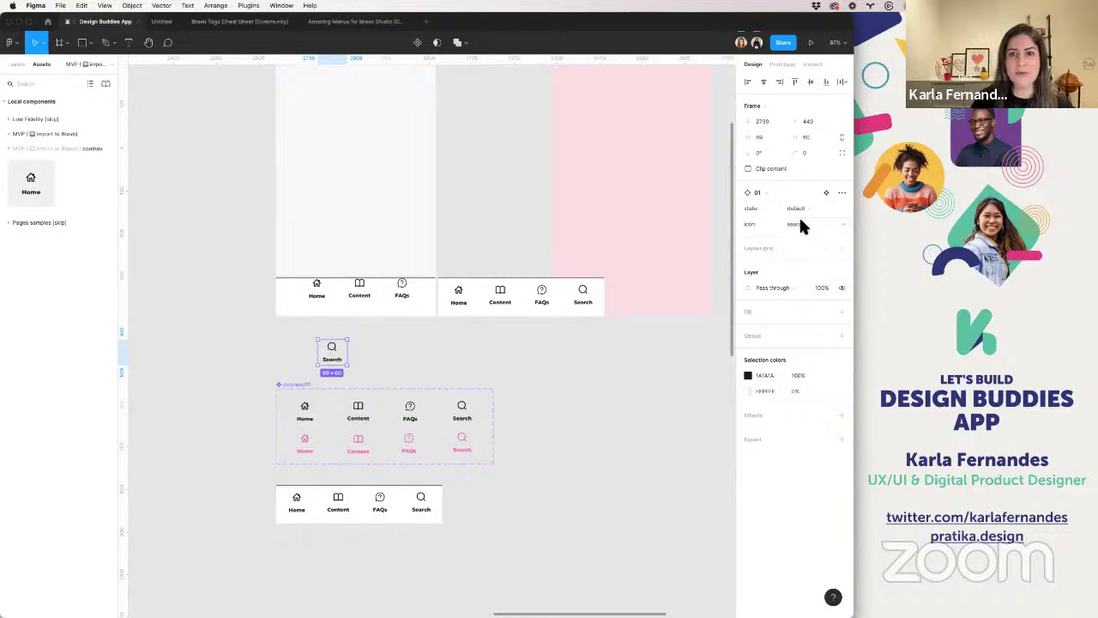
click(789, 223)
click(804, 236)
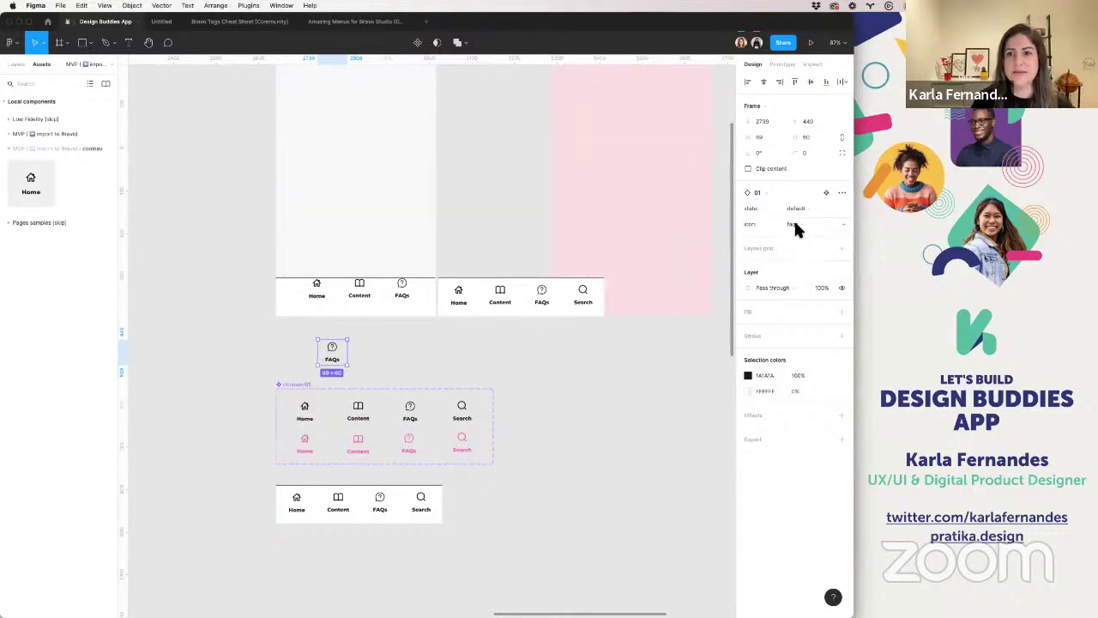
- Cycle the test instance's icon property back through search, content and home, and delete the instance
click(796, 225)
click(801, 213)
click(799, 225)
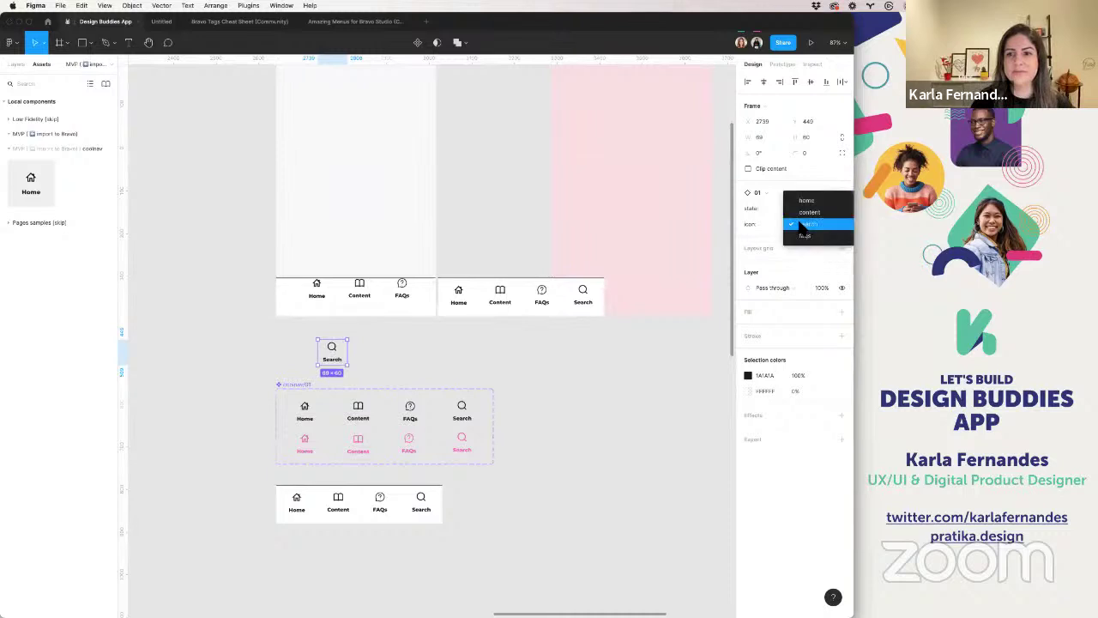
click(798, 212)
click(797, 216)
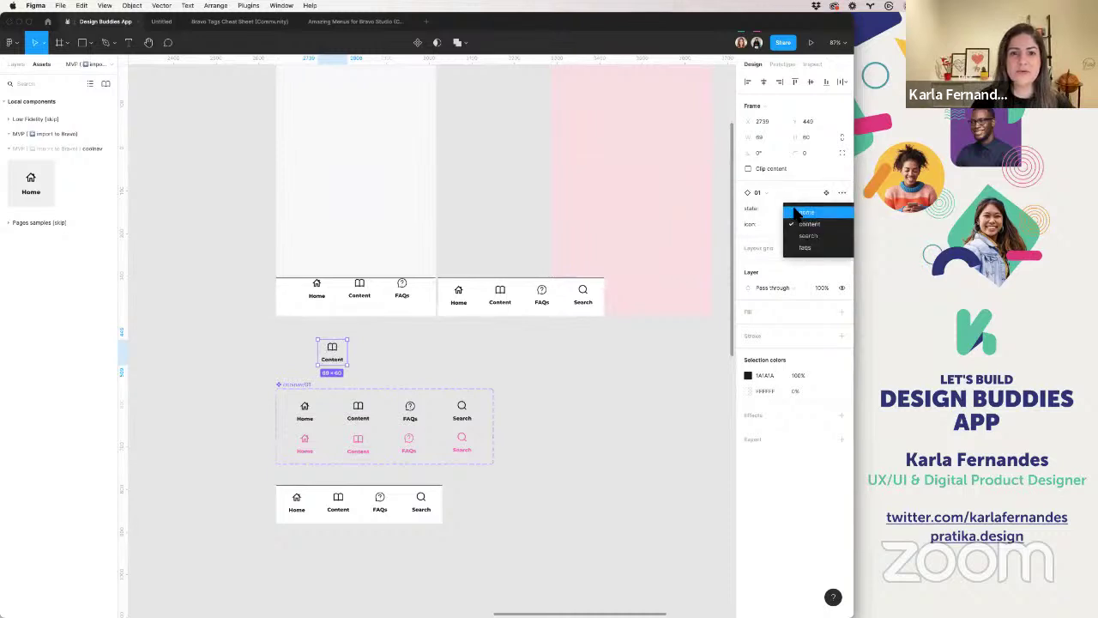
click(797, 212)
key(Delete)
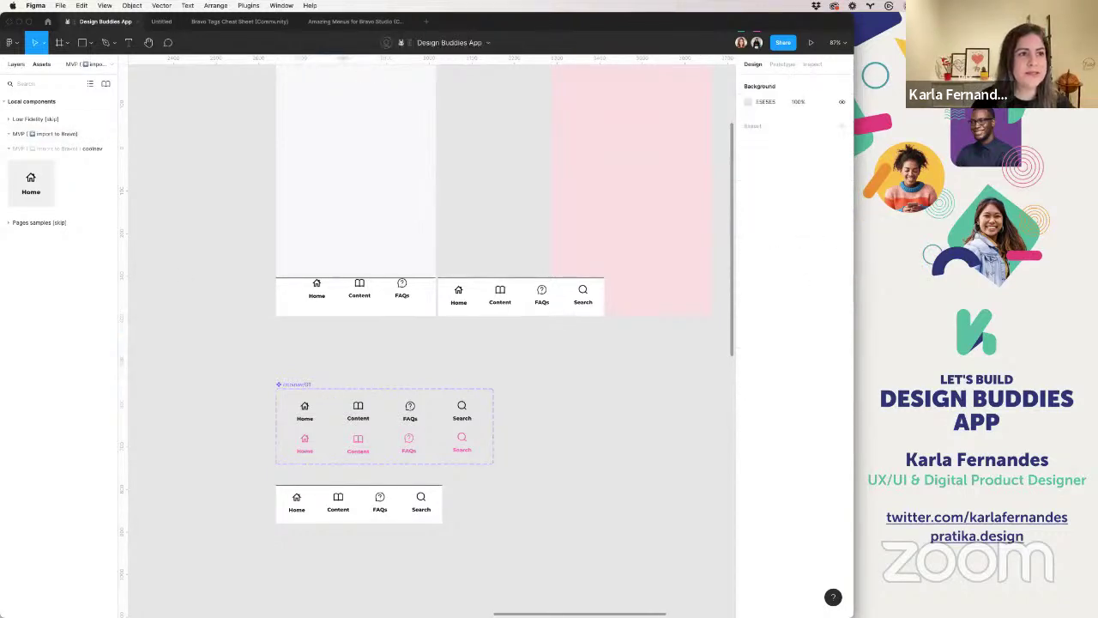
- Rearrange the Home, Content and FAQs tab groups lower in the three-tab menu frame, with FAQs at X 269, Y 30
click(15, 64)
click(316, 296)
click(316, 296)
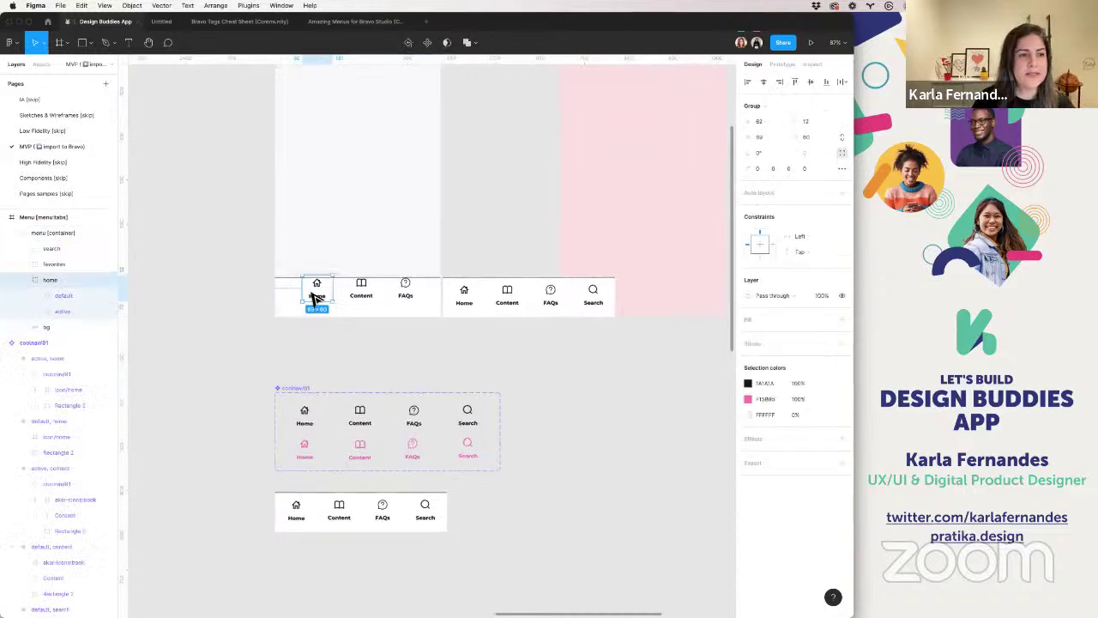
scroll(314, 294, up, 5)
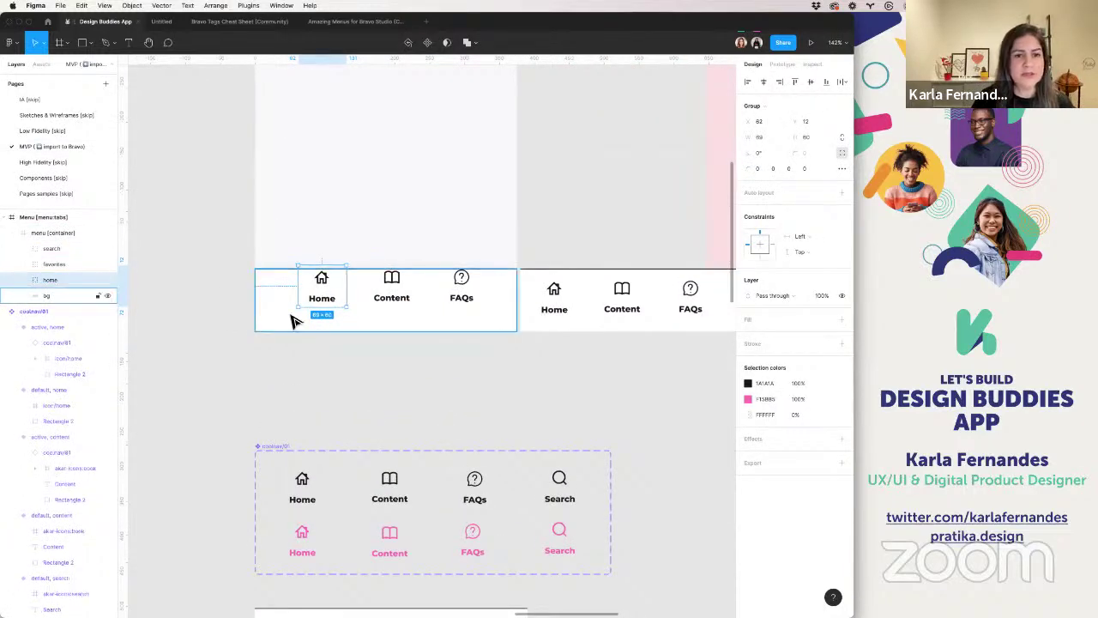
drag(319, 287, 288, 302)
drag(392, 283, 351, 296)
drag(460, 283, 466, 305)
scroll(466, 305, down, 3)
scroll(466, 304, up, 3)
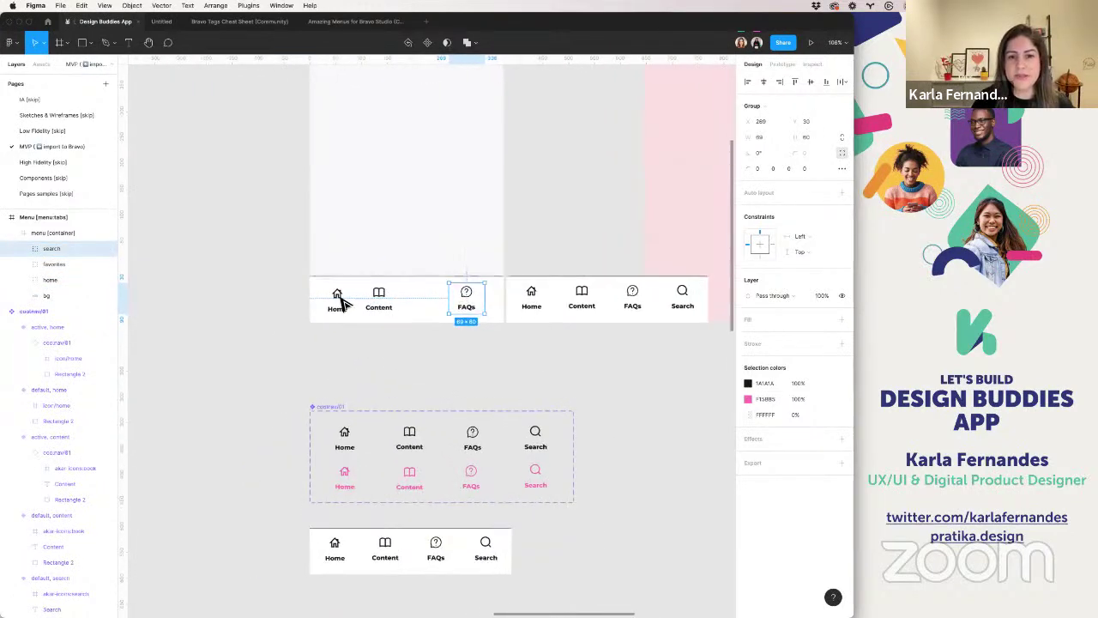
- Position the FAQs group beside Content at X 180, Y 30, and paste a copy as a fourth tab at X 271, Y 30
click(340, 295)
click(383, 299)
mouse_move(466, 305)
mouse_down()
mouse_move(420, 299)
mouse_move(466, 300)
mouse_up()
key(ctrl+v)
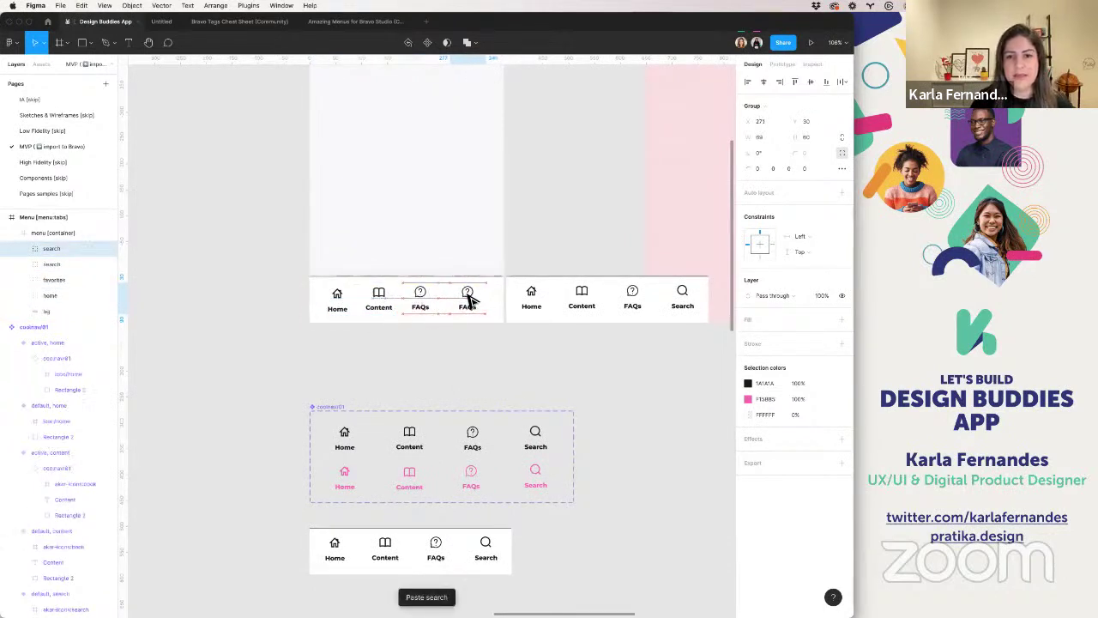
- Rename the original FAQs tab group in the menu container as faq
double_click(53, 264)
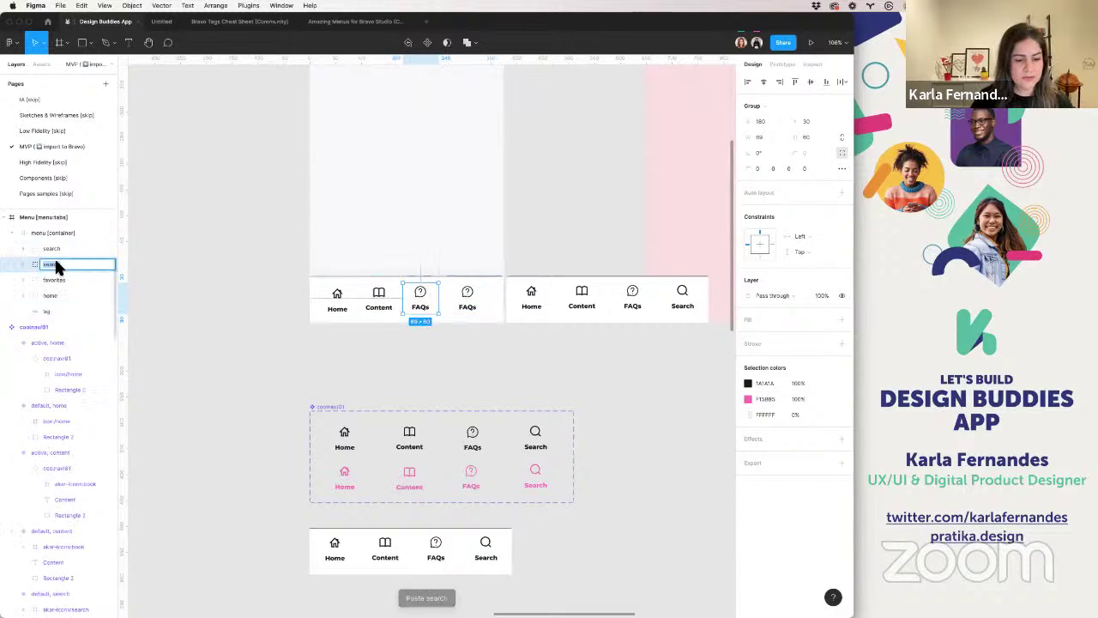
text(faq)
key(Return)
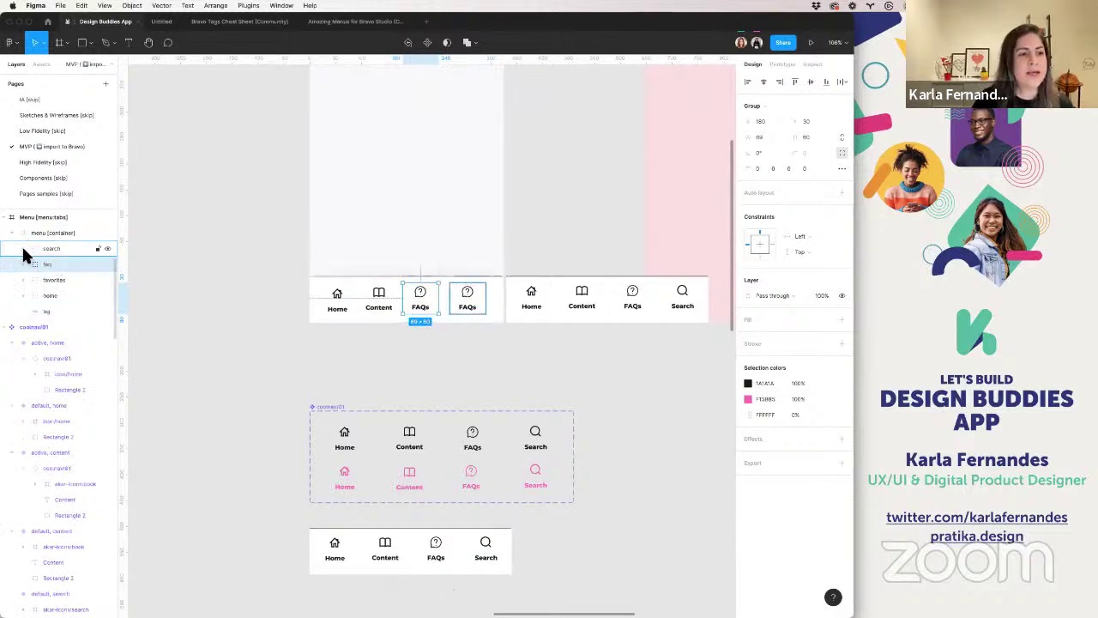
- Switch the icon property of the default and active instances in the search tab group to search
click(23, 250)
click(61, 259)
shift+click(68, 279)
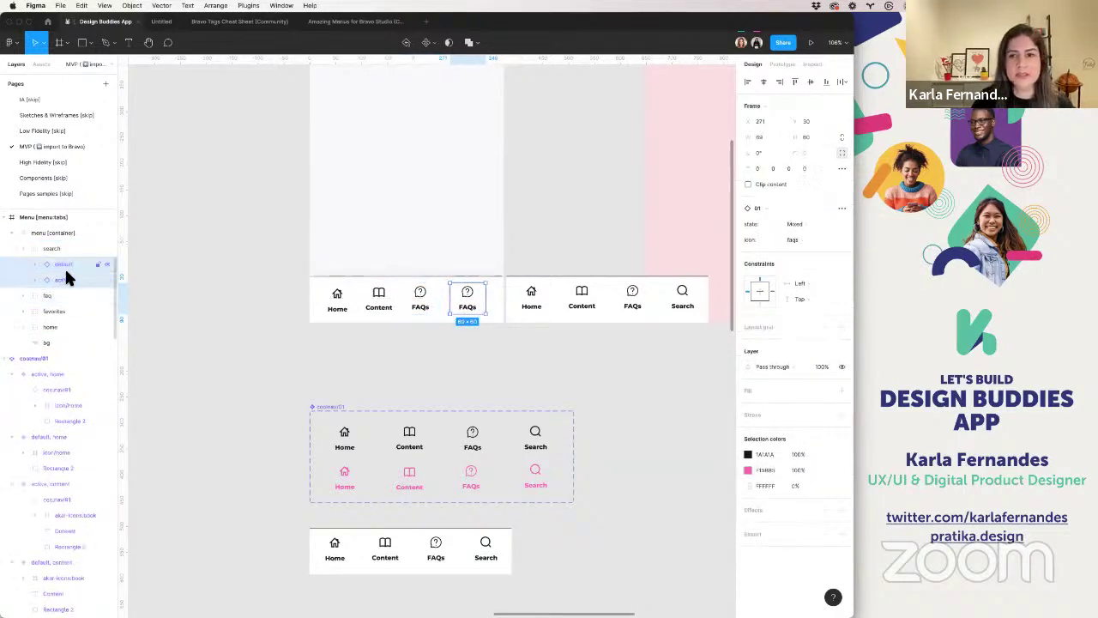
click(803, 238)
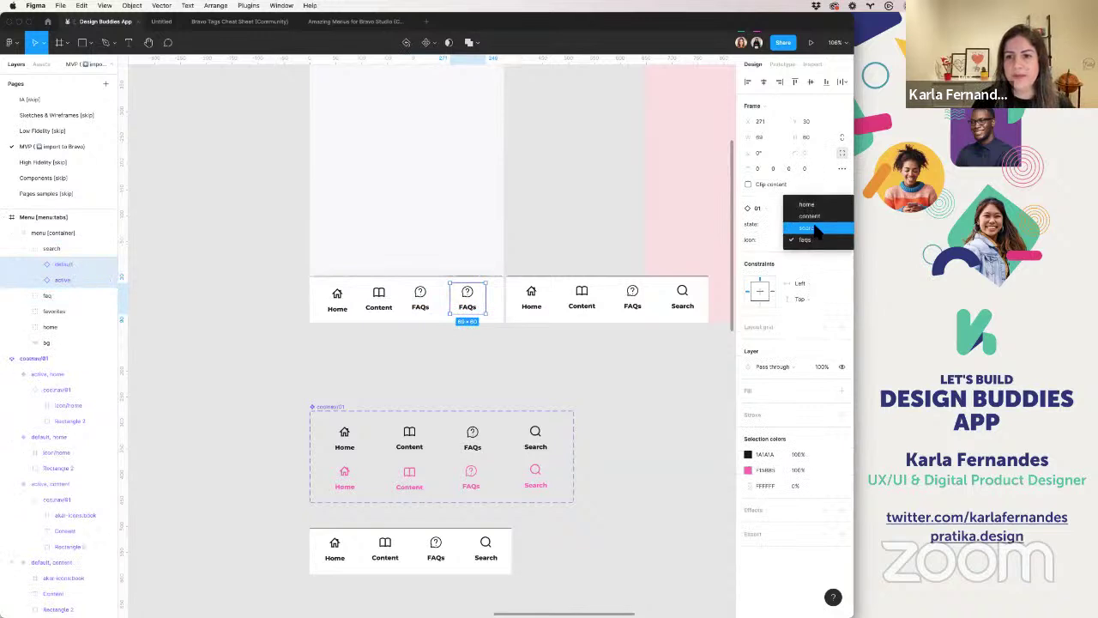
click(814, 228)
click(476, 343)
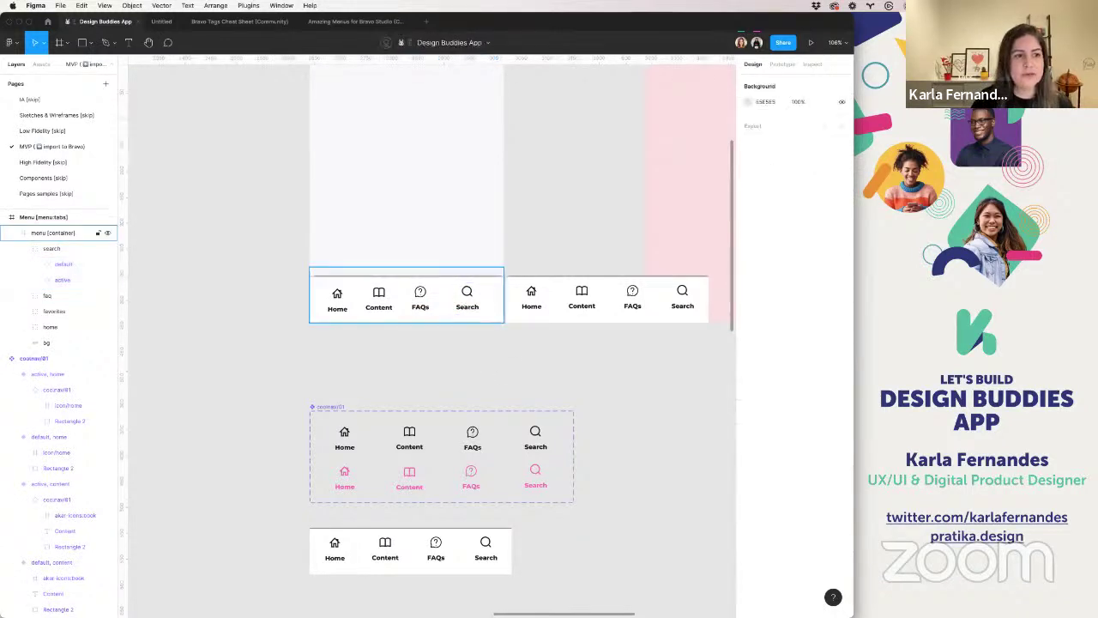
- Wrap the search, faq, favorites and home tab groups in an auto layout frame and center it horizontally in the menu container
click(83, 265)
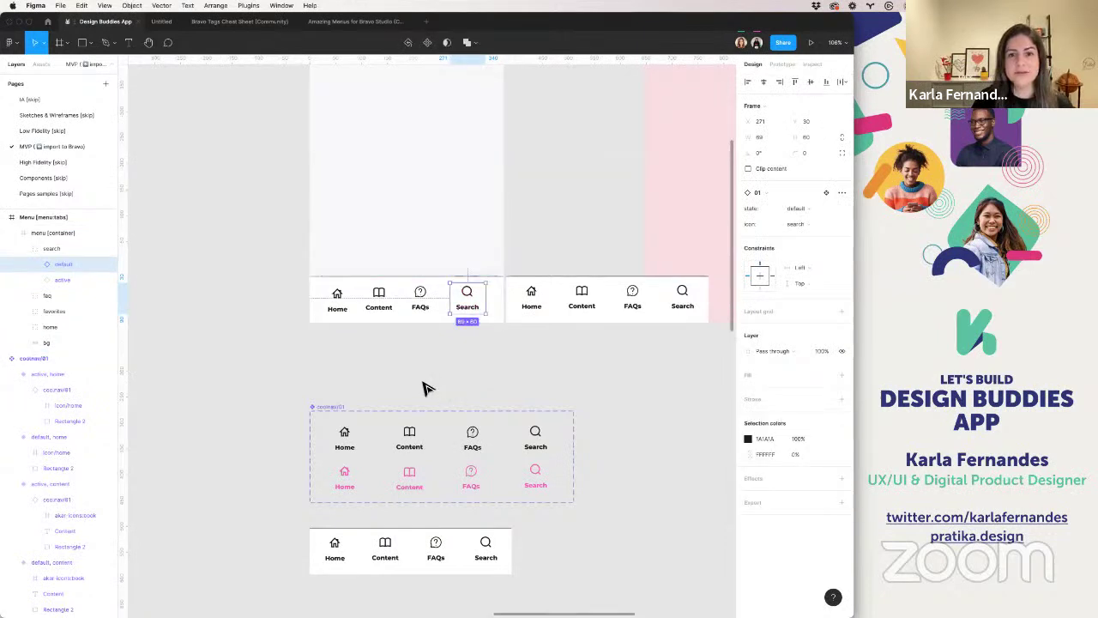
click(484, 322)
click(466, 300)
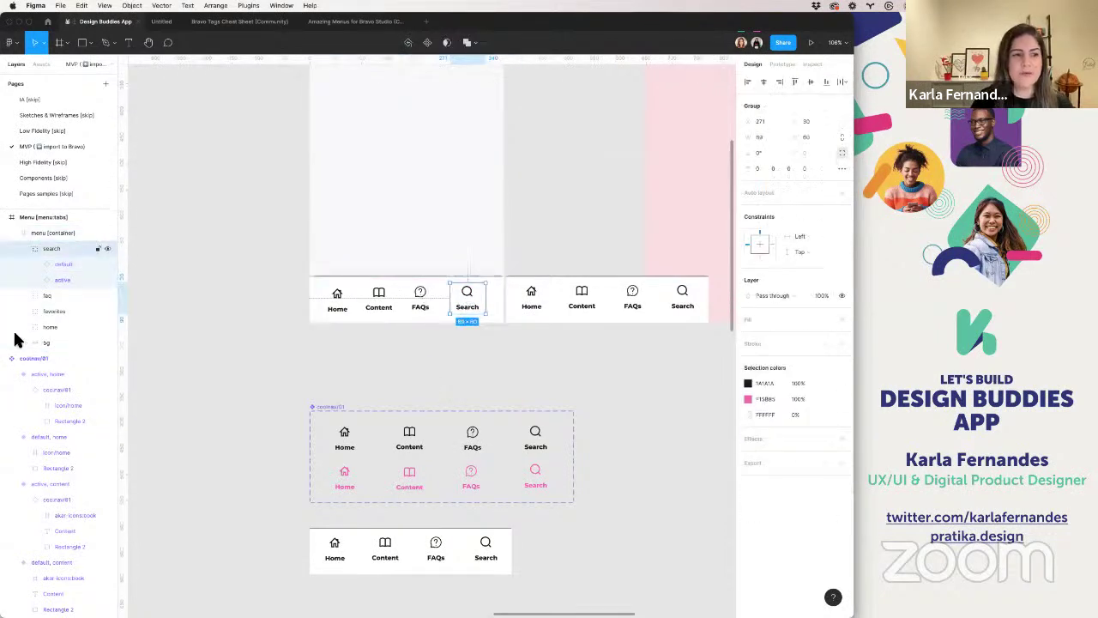
click(24, 248)
shift+click(52, 297)
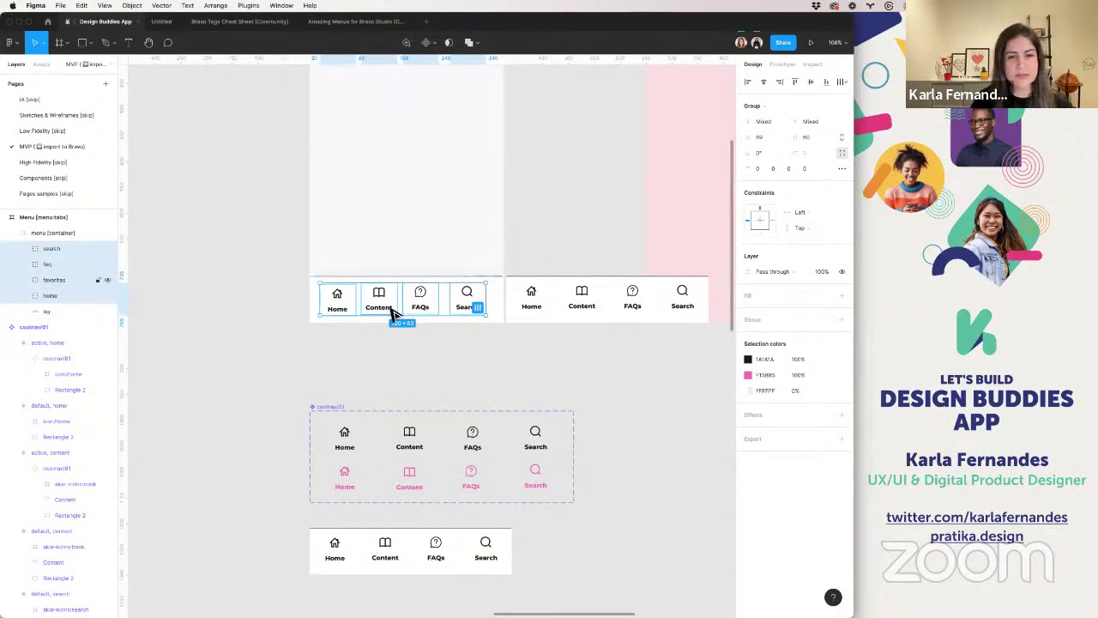
key(shift+a)
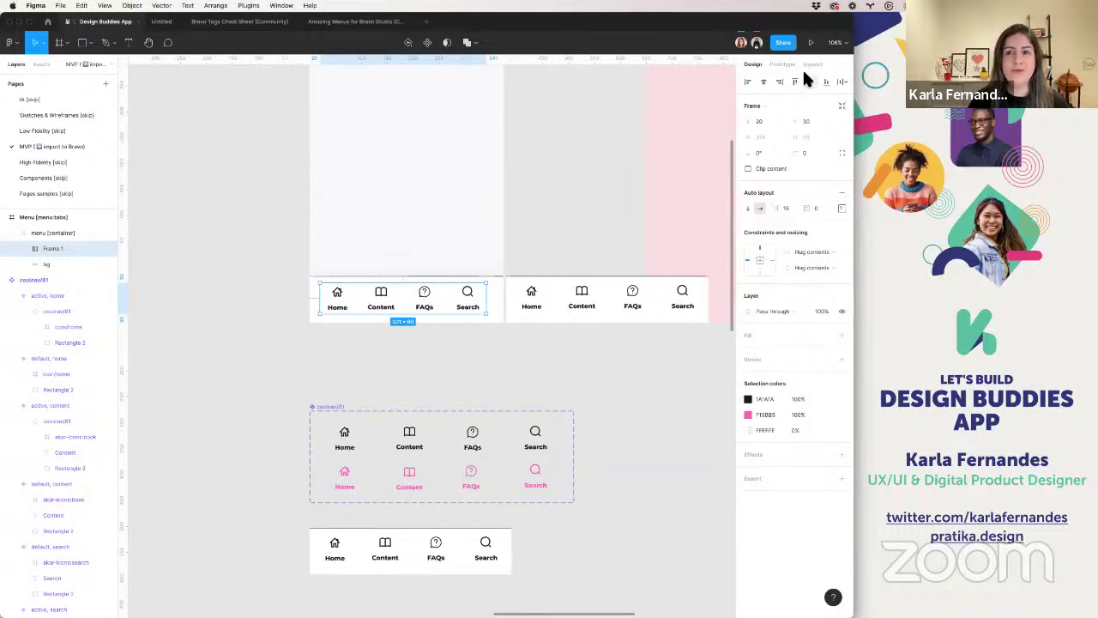
click(762, 83)
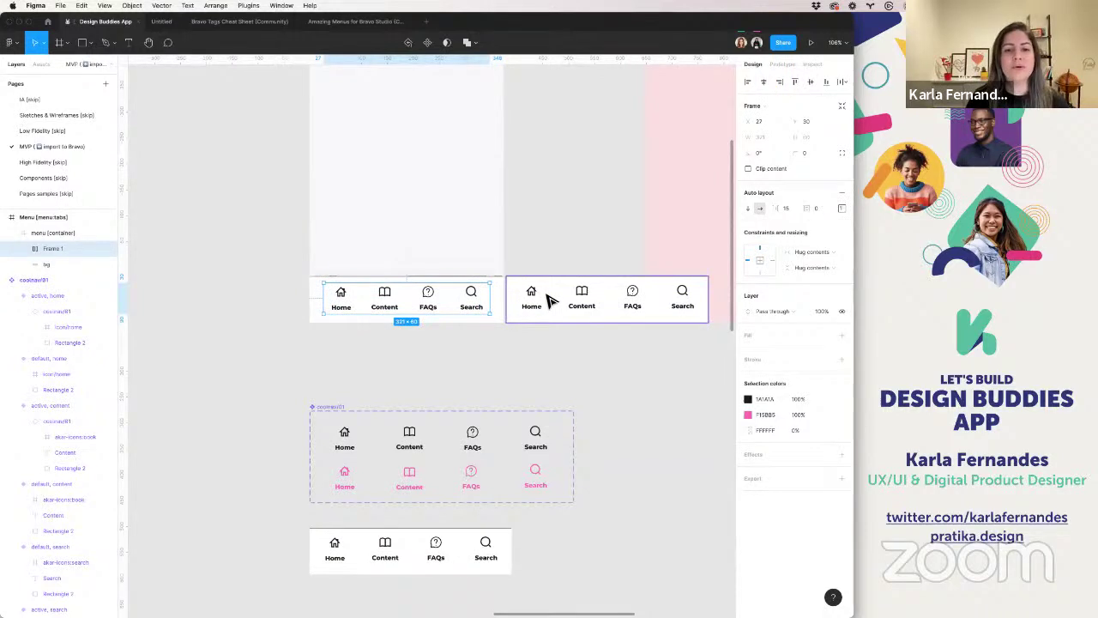
- Stretch the black line above the four-tab menu to 375 wide, level at Y 304
click(547, 296)
double_click(454, 276)
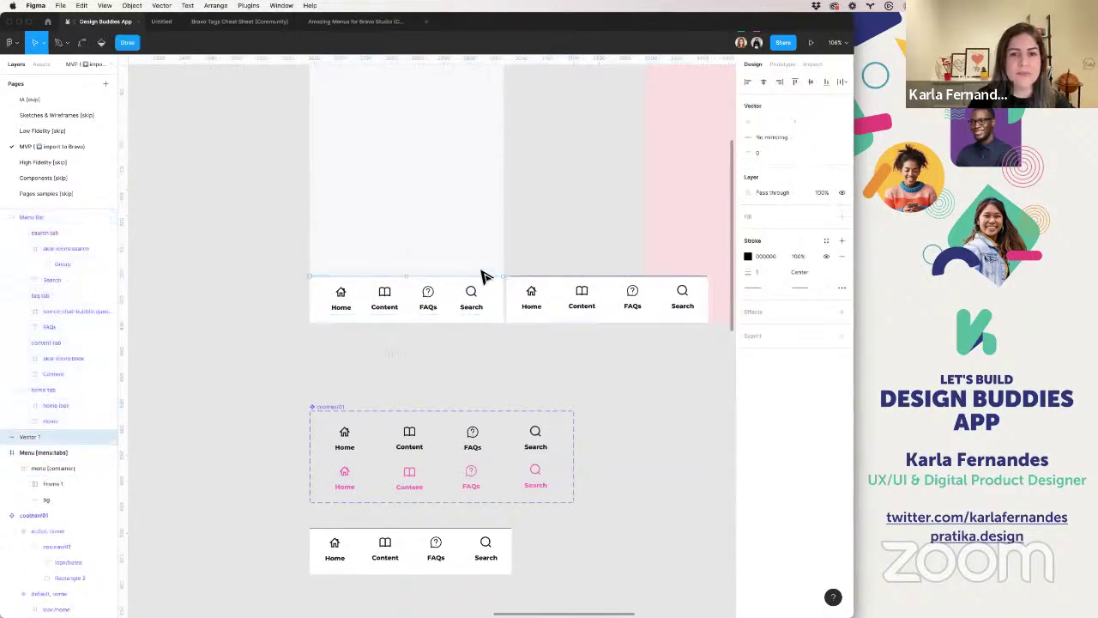
key(Escape)
scroll(493, 292, up, 5)
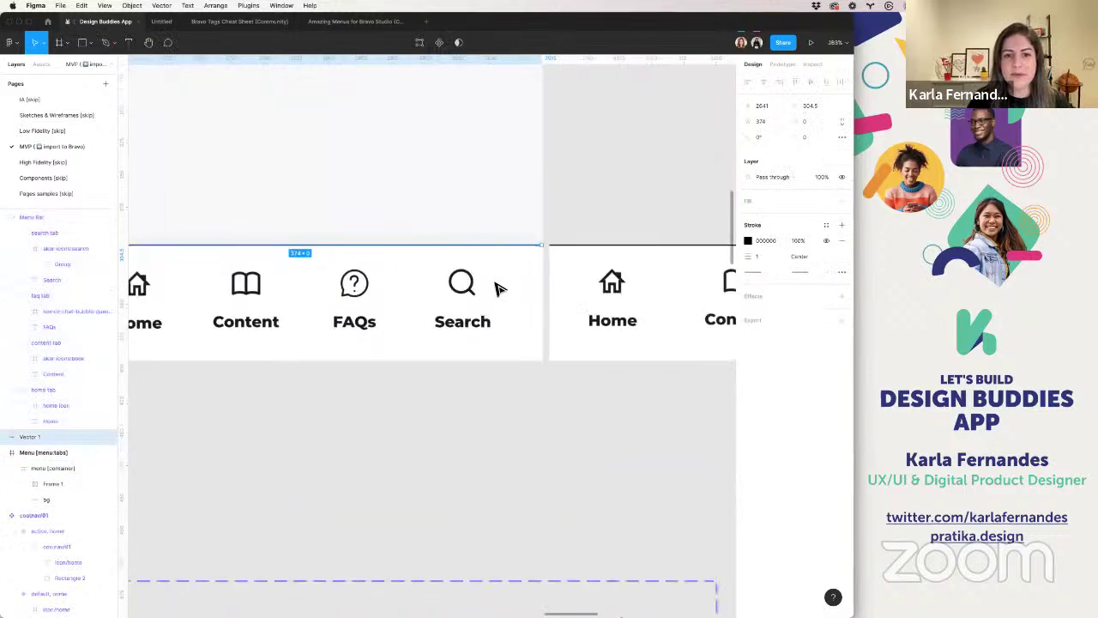
scroll(578, 225, up, 2)
drag(578, 226, 580, 225)
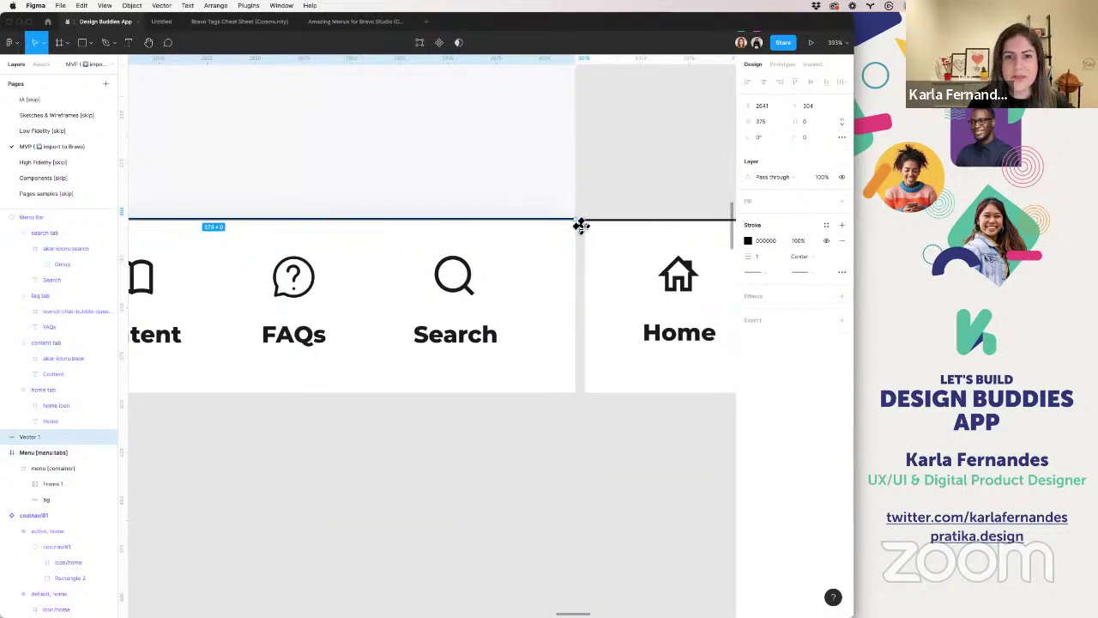
scroll(580, 224, left, 5)
- Remove the drop shadow effect from the bg layer in the menu container
click(407, 238)
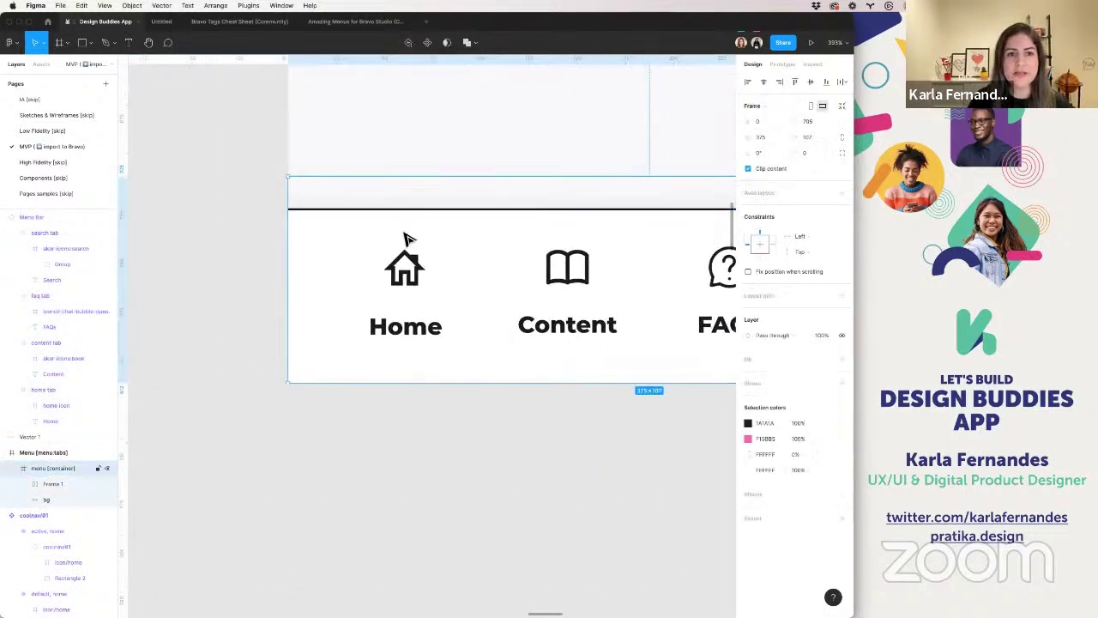
scroll(407, 239, down, 5)
scroll(392, 240, right, 2)
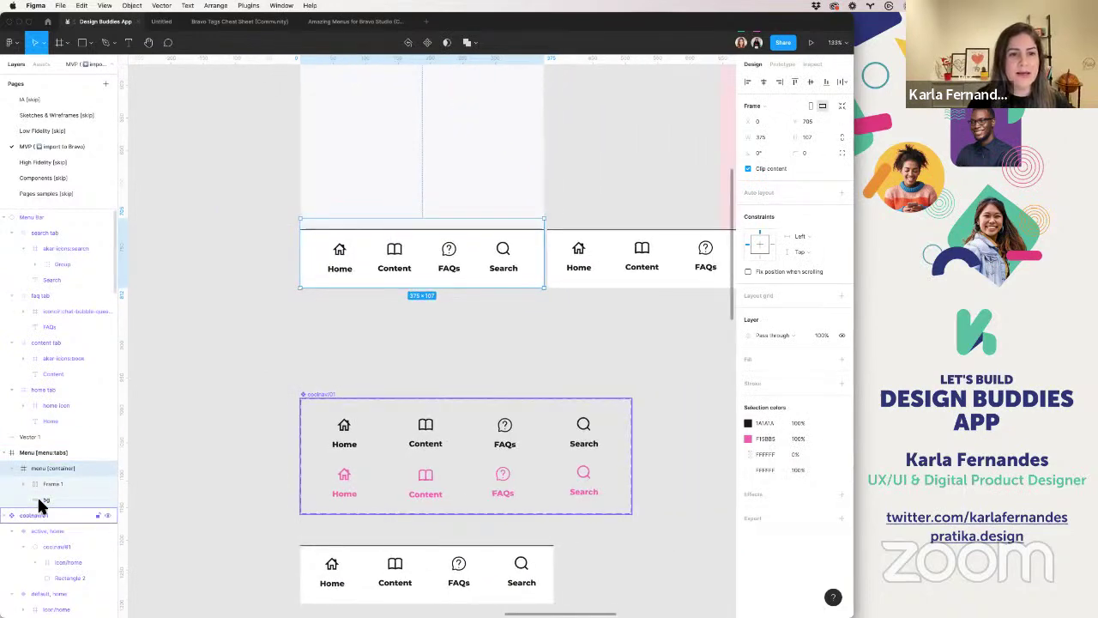
click(40, 501)
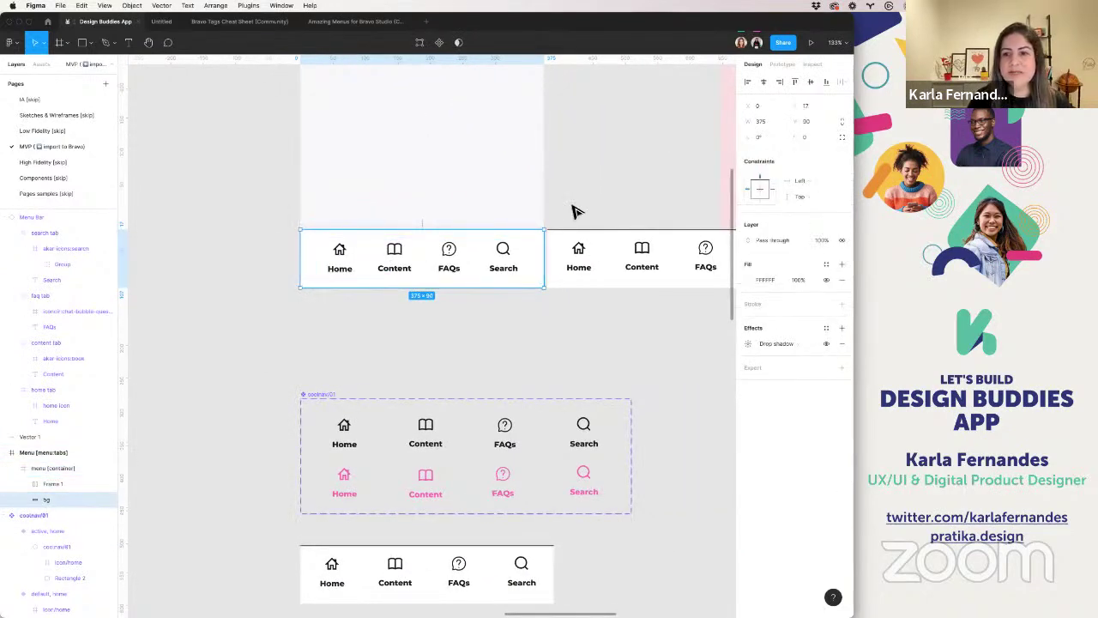
scroll(452, 232, up, 6)
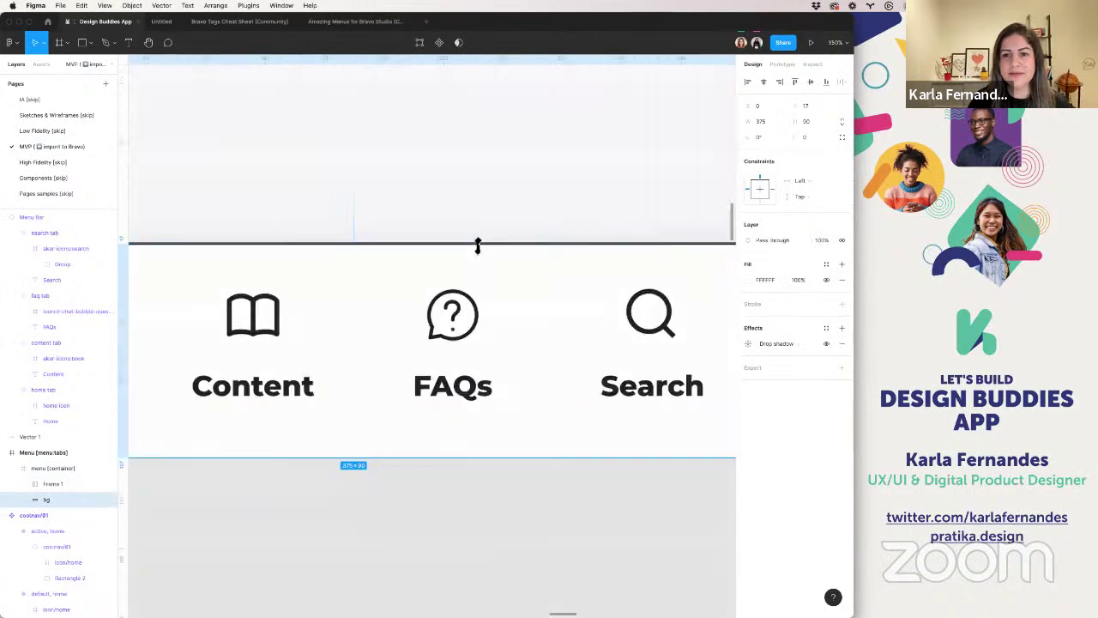
scroll(478, 299, down, 5)
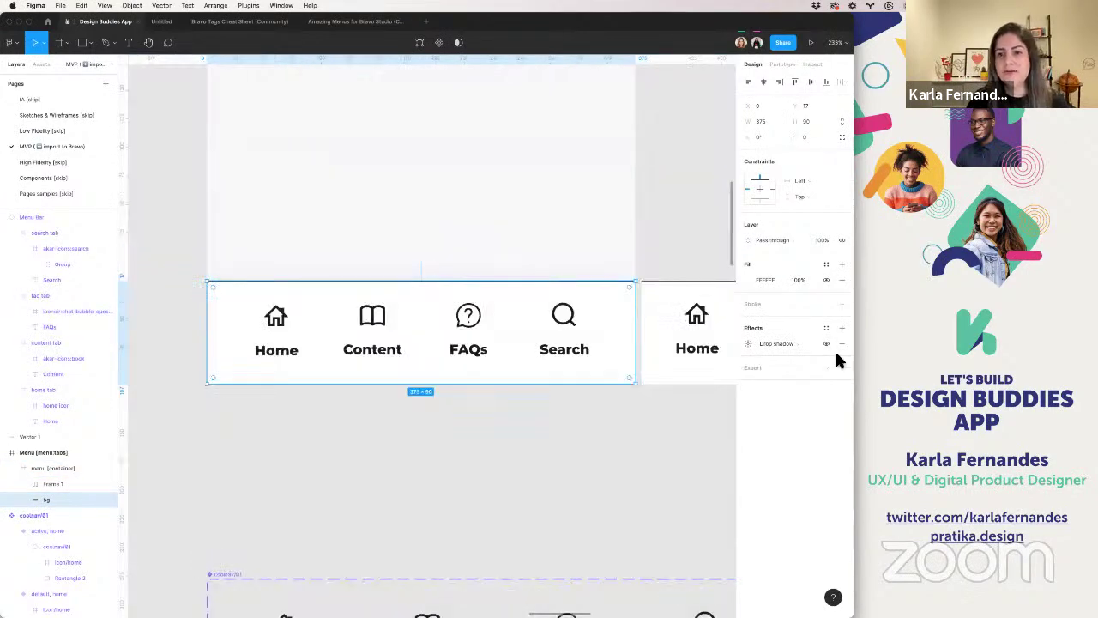
click(842, 343)
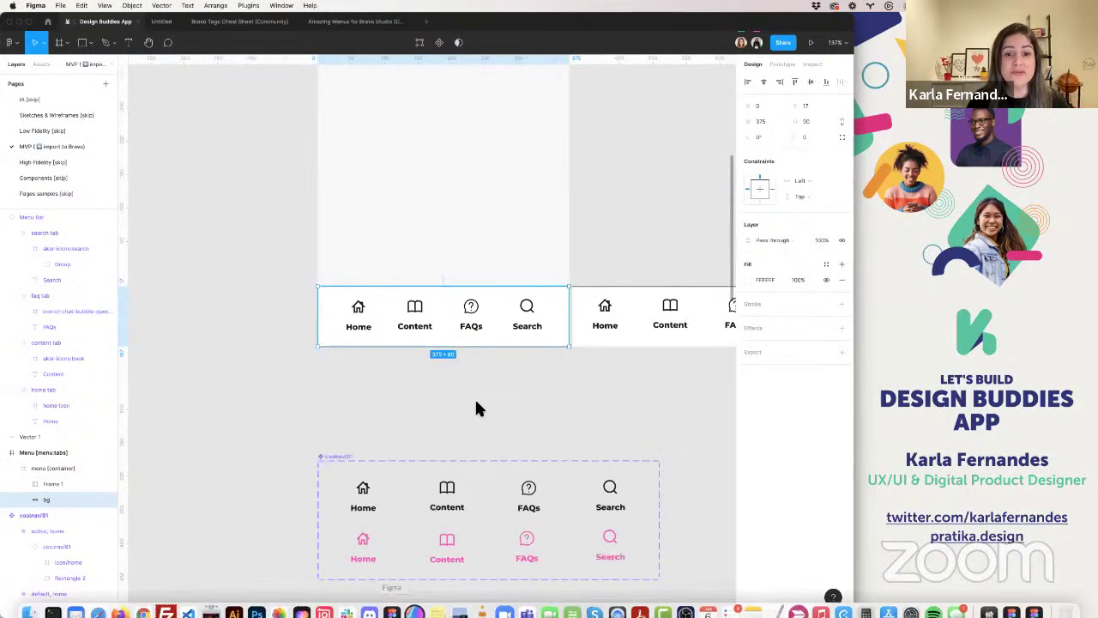
- Try moving the Menu [menu:tabs] frame slightly left and undo the move
scroll(532, 367, down, 5)
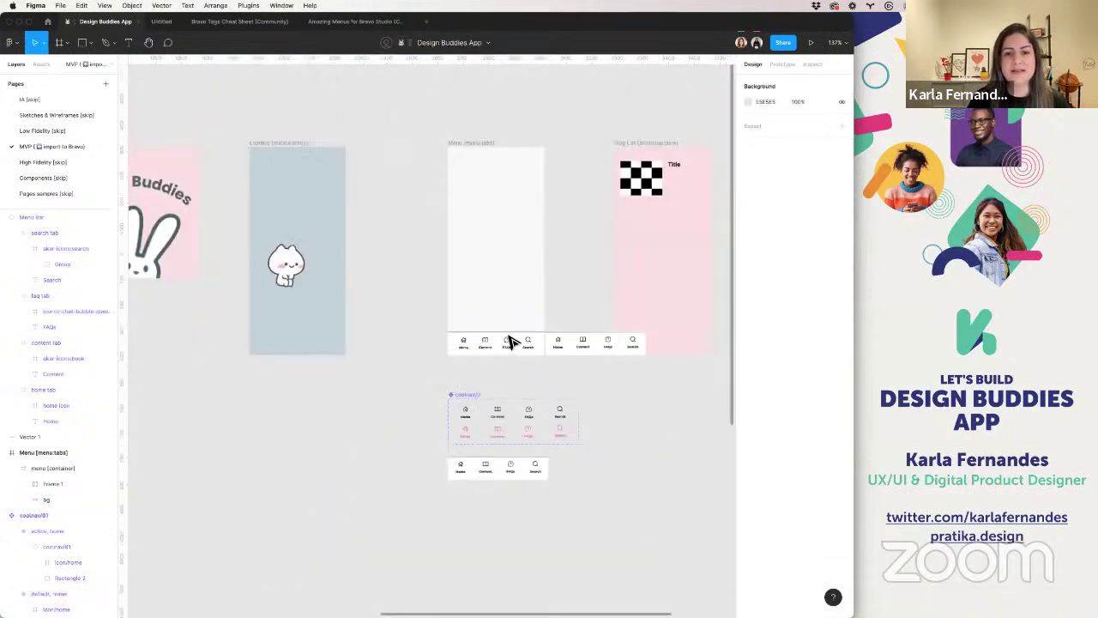
click(506, 352)
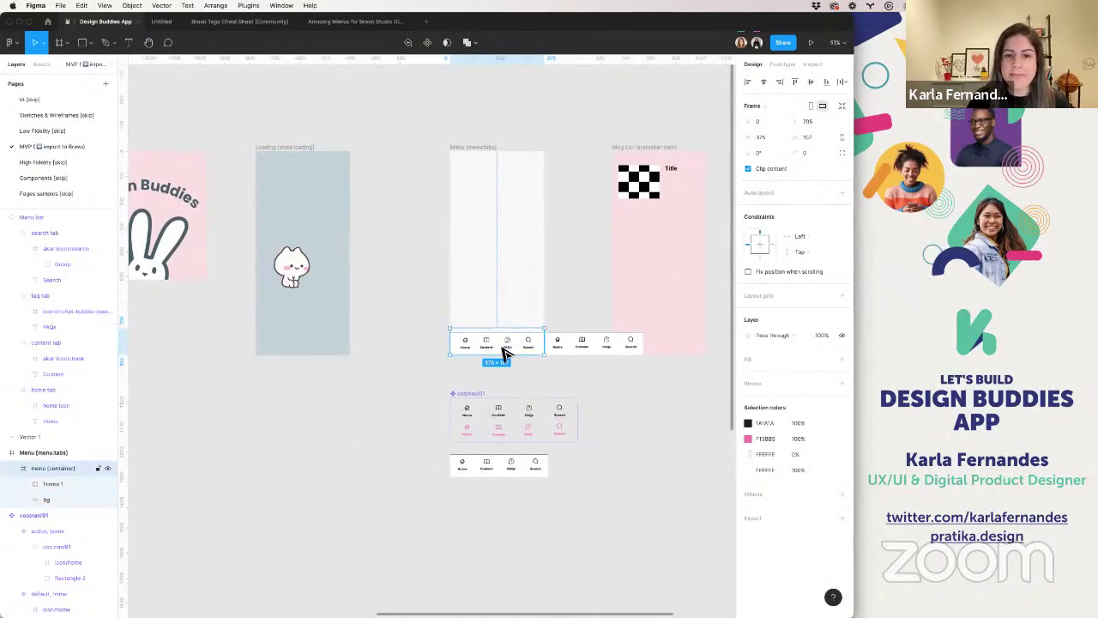
scroll(422, 349, up, 2)
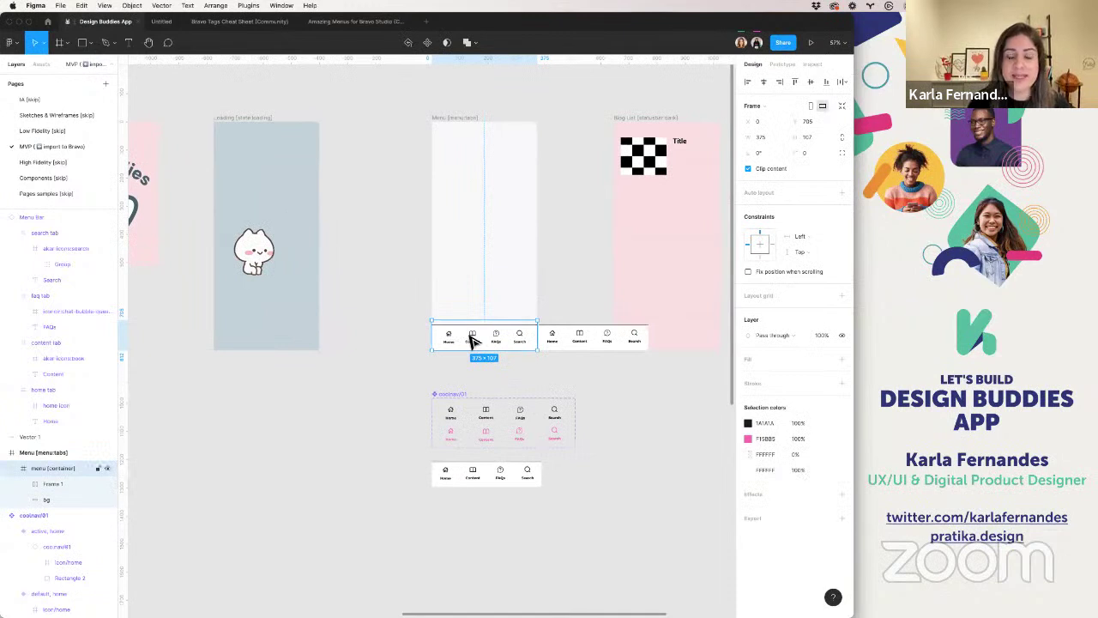
click(444, 120)
drag(455, 121, 443, 122)
key(ctrl+z)
key(ctrl+z)
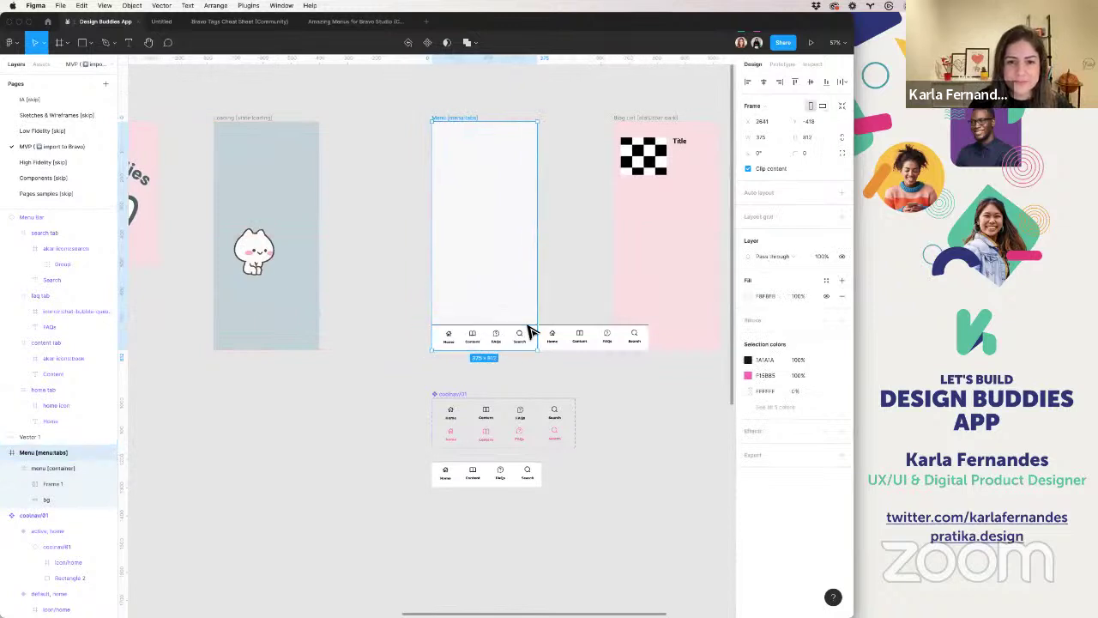
key(ctrl+shift+z)
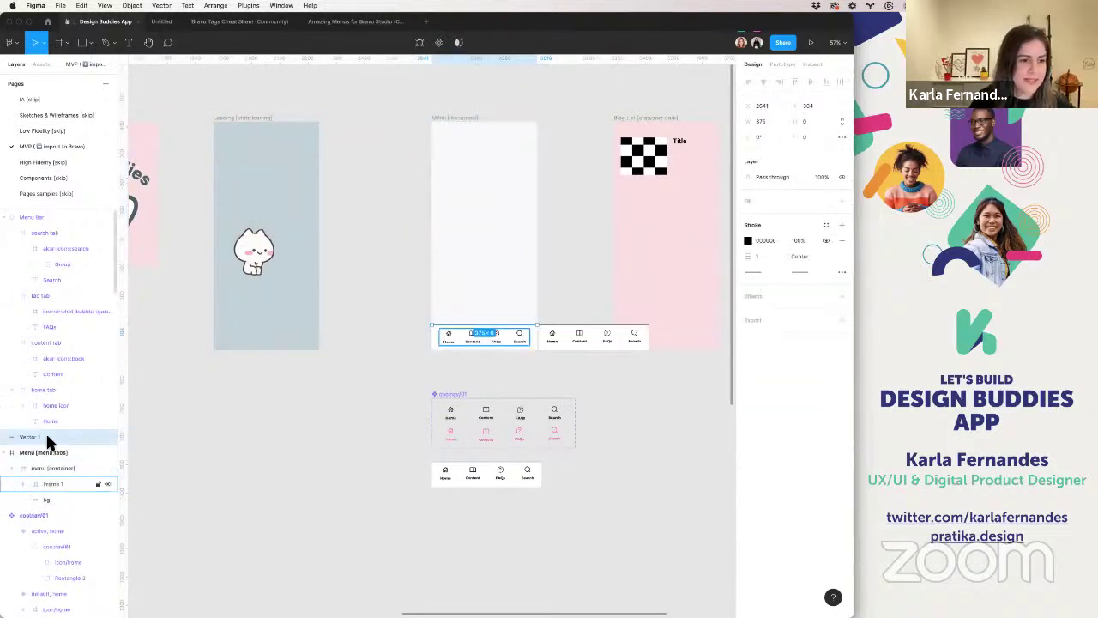
- Move the Vector 1 layer into the menu container above the tabs frame and rename it line
drag(58, 480, 57, 472)
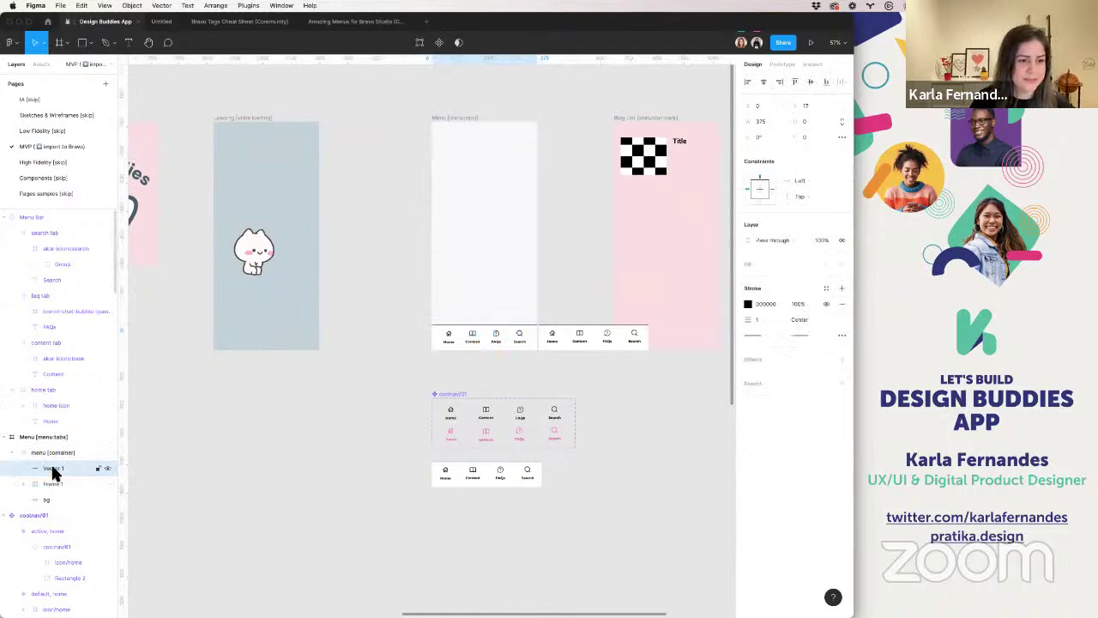
double_click(49, 470)
text(dine)
key(Return)
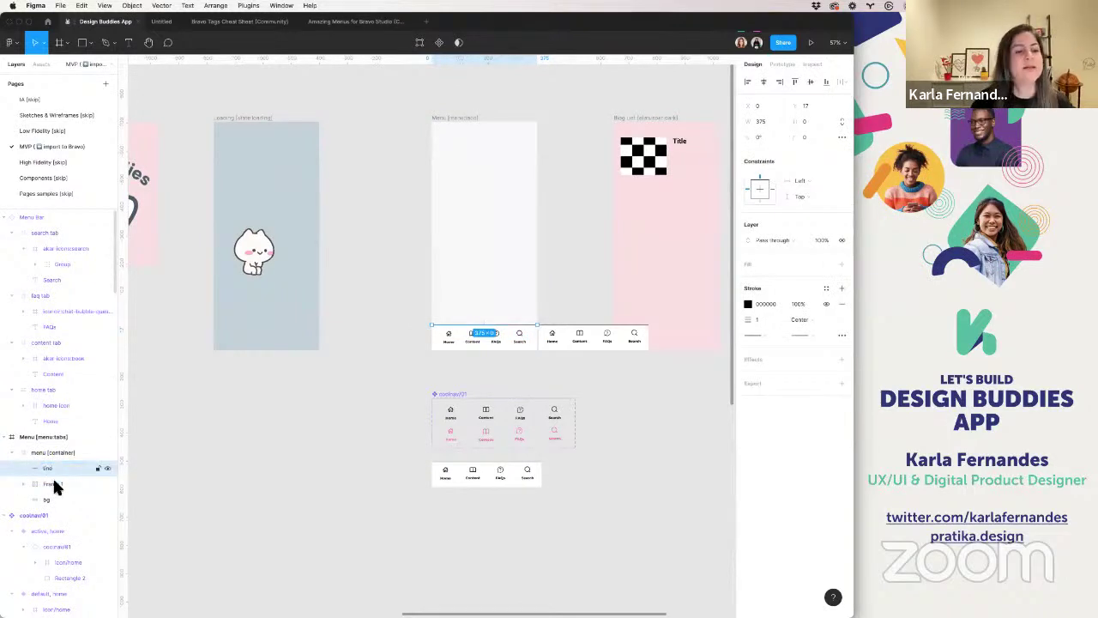
- Rename the auto layout frame holding the four tabs as buttons
double_click(52, 483)
text(bartons)
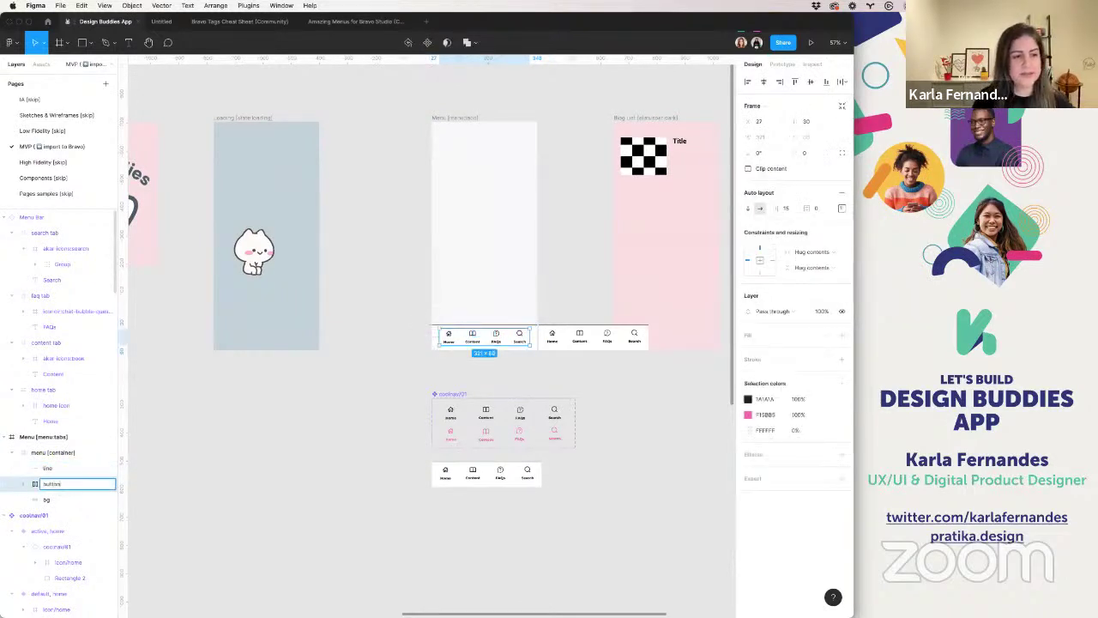
key(Return)
click(416, 360)
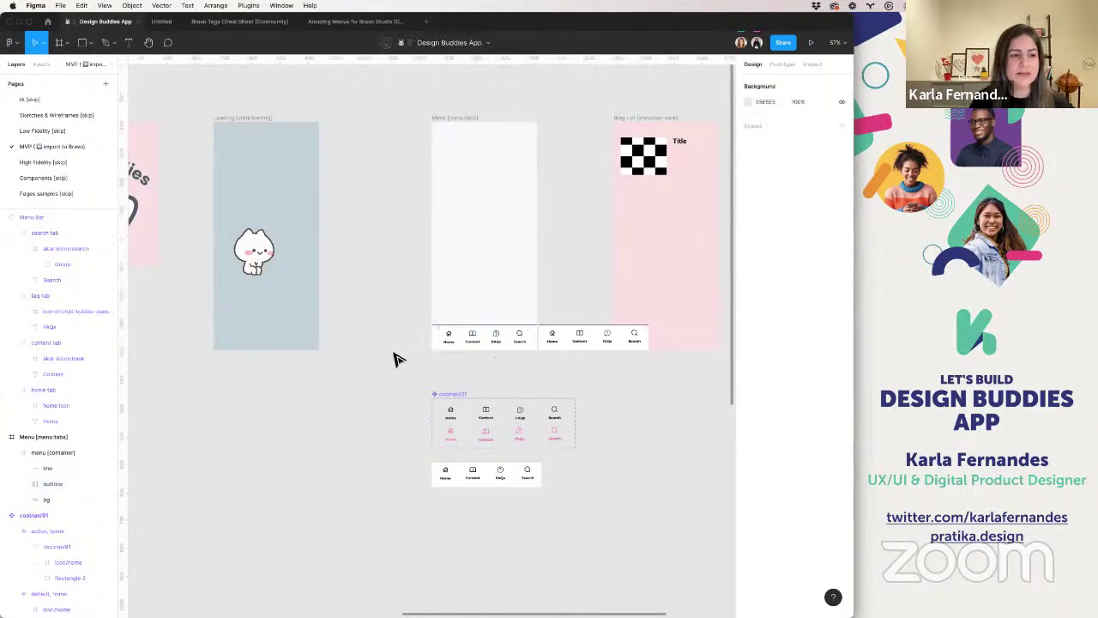
- Move the Menu [menu:tabs] frame left to X 2538 and delete the Menu Bar instance beside it
click(447, 119)
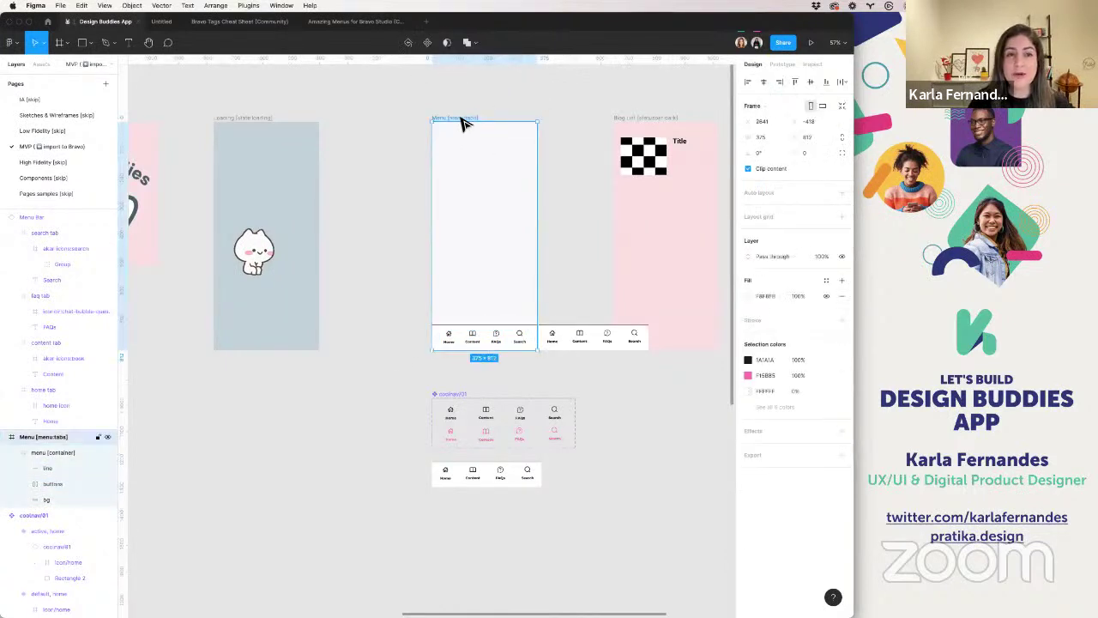
drag(460, 121, 433, 122)
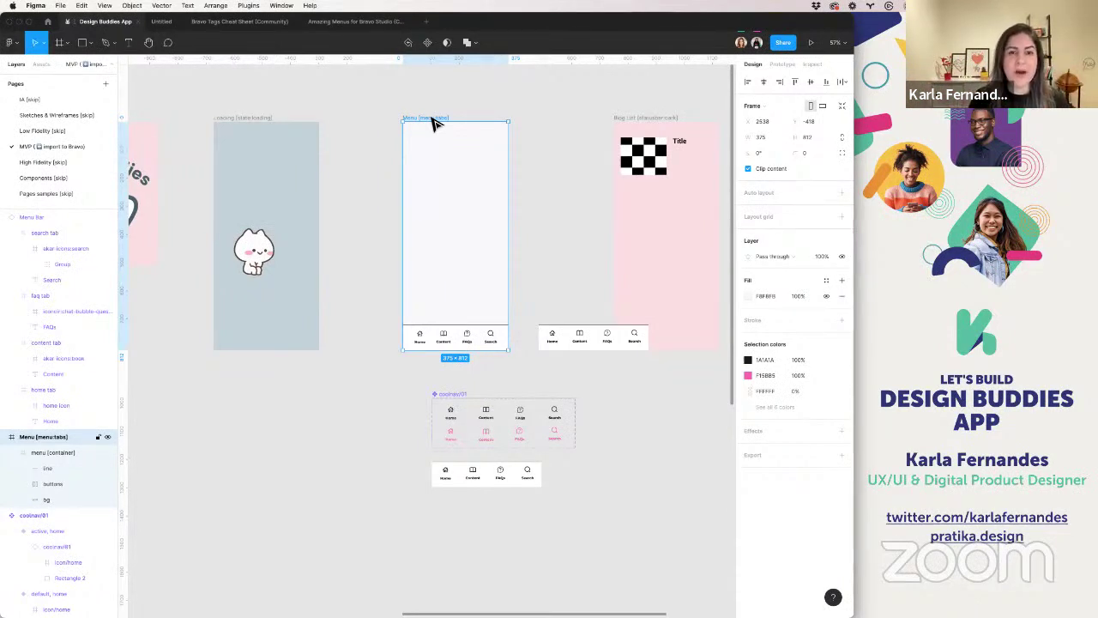
click(448, 342)
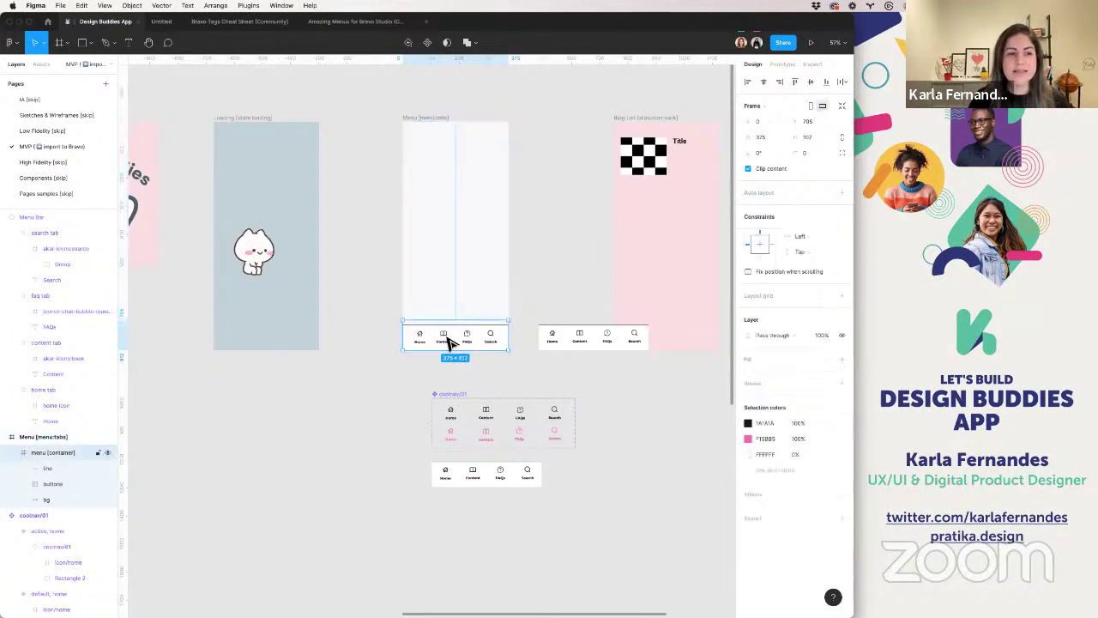
click(566, 335)
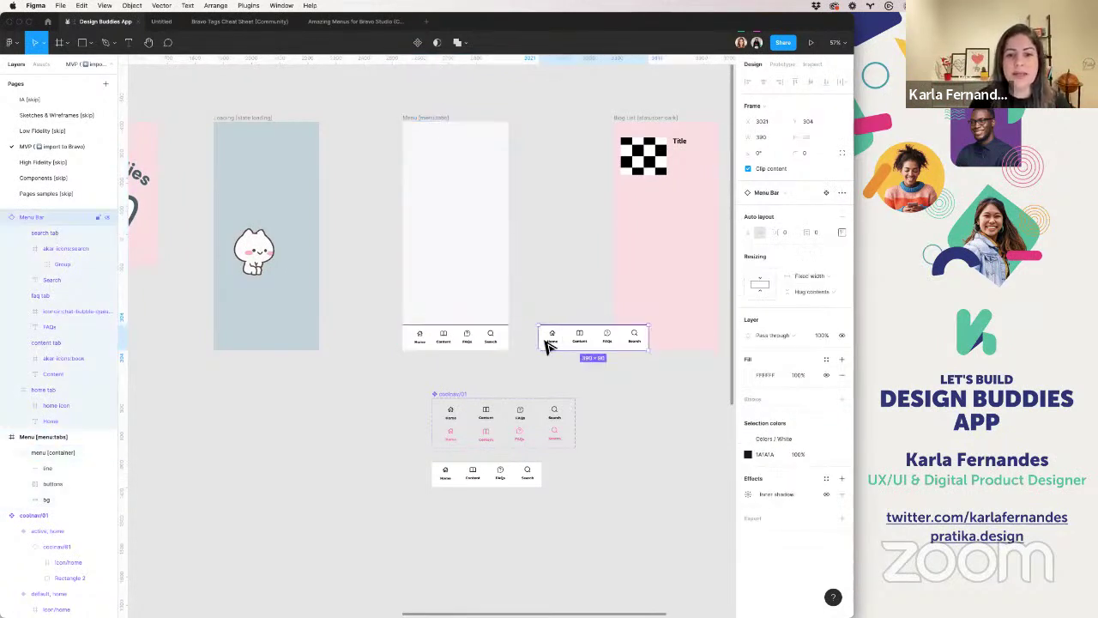
key(Delete)
- Move the coolnav/01 component set beneath the Menu frame at X 2547, Y 524, and rename it menu
drag(435, 394, 408, 383)
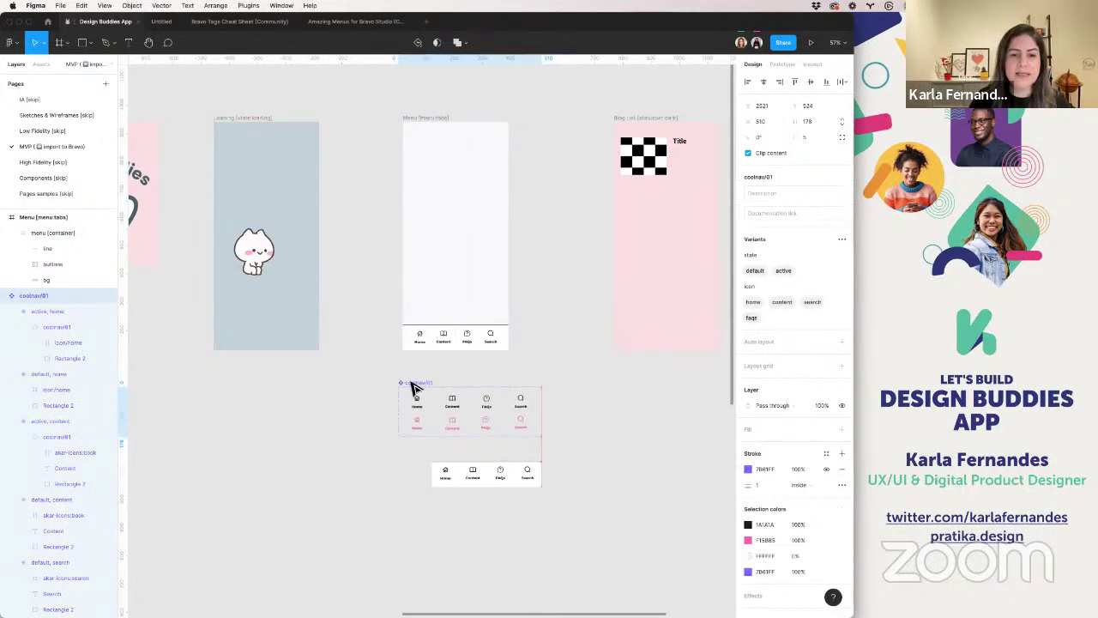
double_click(416, 383)
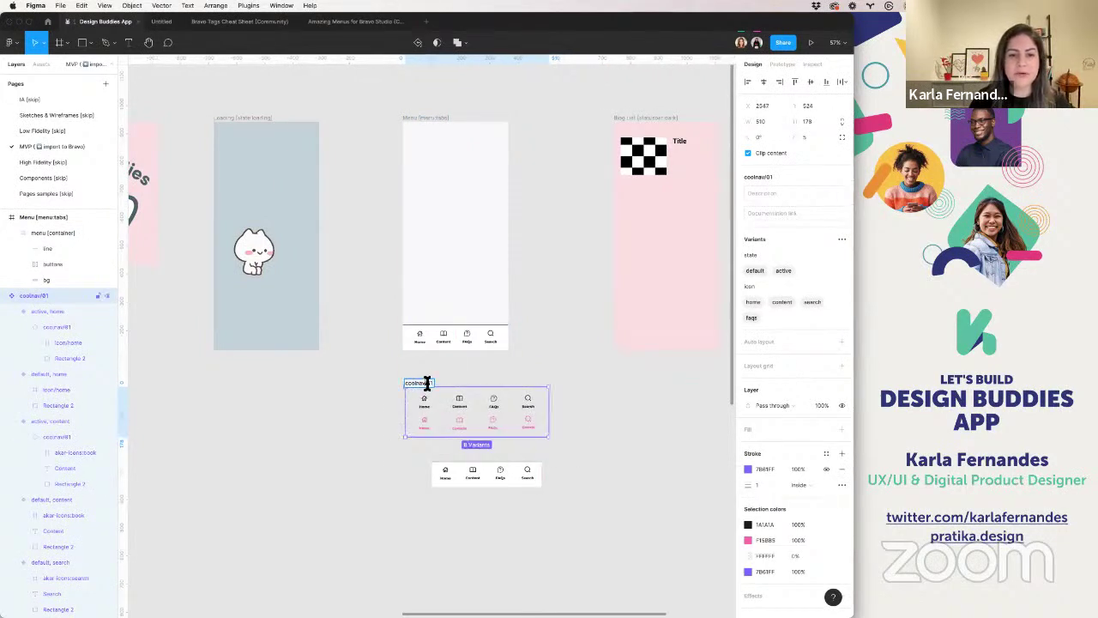
text(menu)
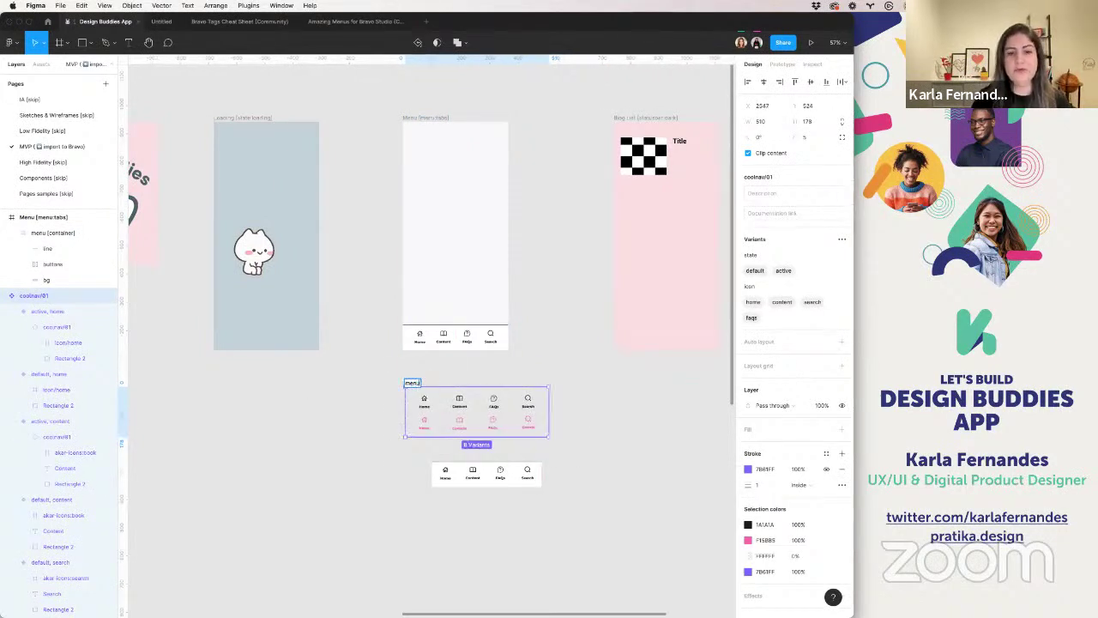
key(Return)
- Delete the leftover Menu Bar instance below the menu component set
click(479, 474)
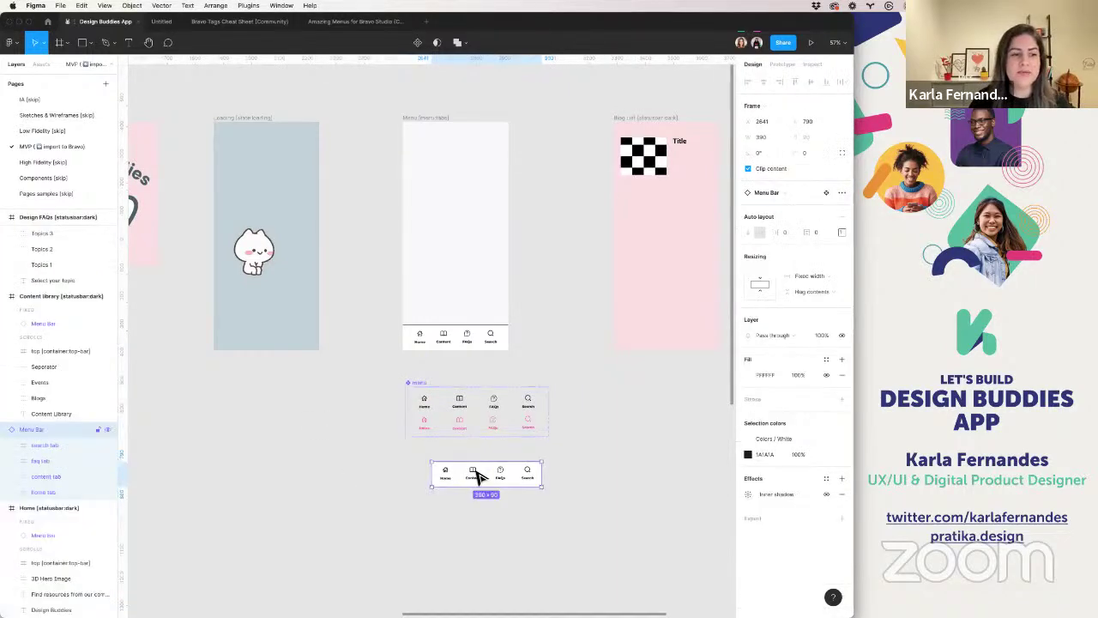
key(Delete)
scroll(381, 440, down, 6)
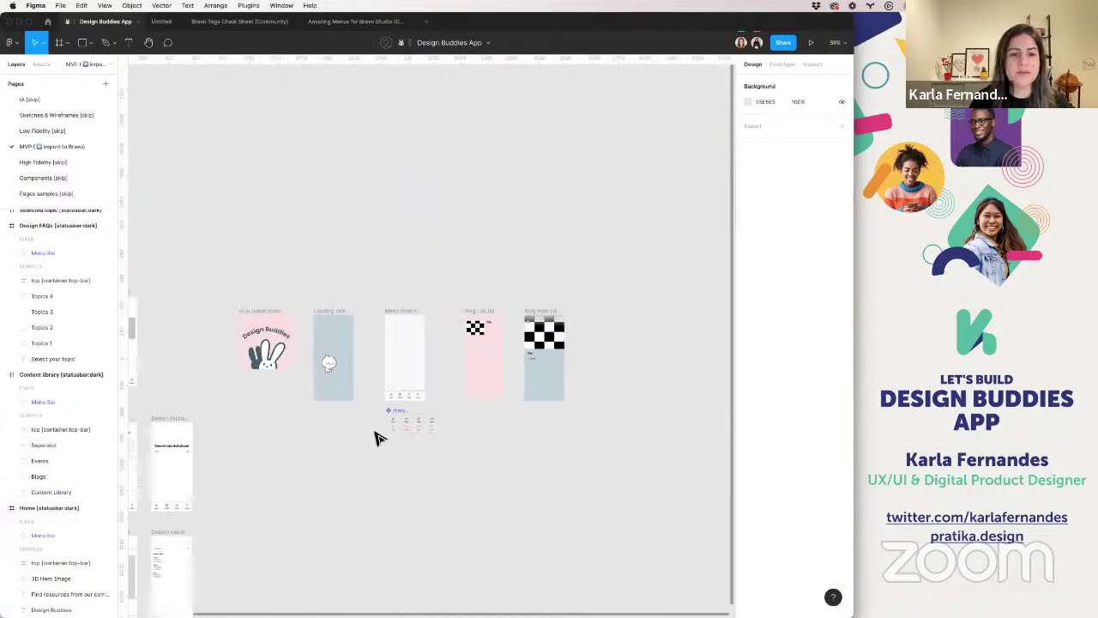
- Move the Blog List and Blog Post frames slightly left, closer to the Menu frame
scroll(377, 438, down, 5)
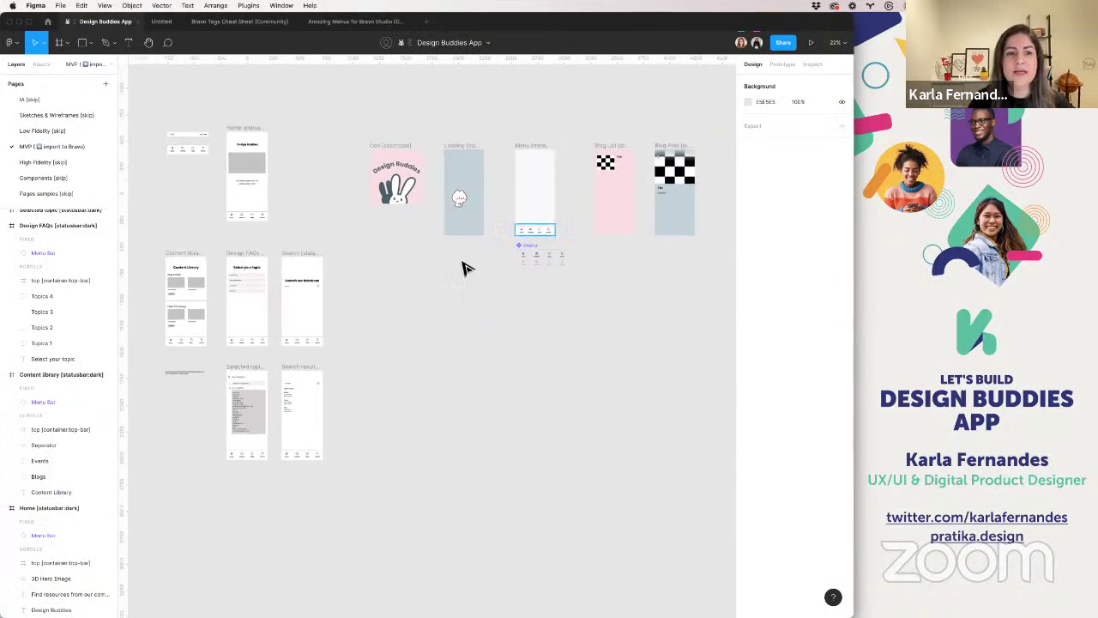
drag(605, 153, 590, 153)
drag(677, 147, 664, 148)
click(613, 140)
scroll(558, 225, left, 3)
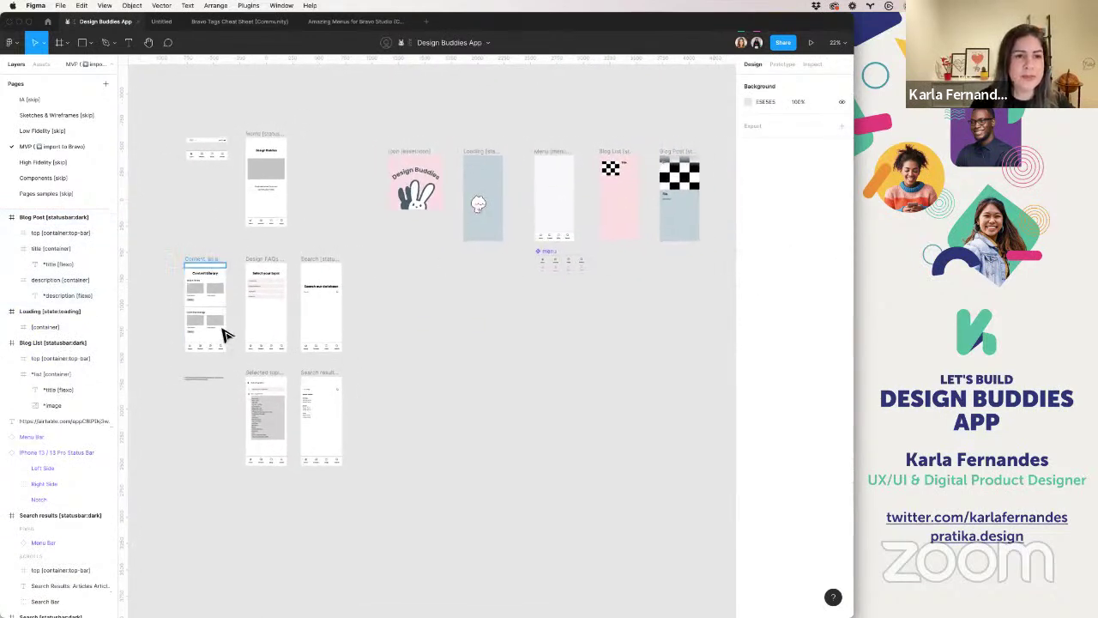
- Delete the loose iPhone status bar and Menu Bar instances beside the Home wireframe
click(200, 150)
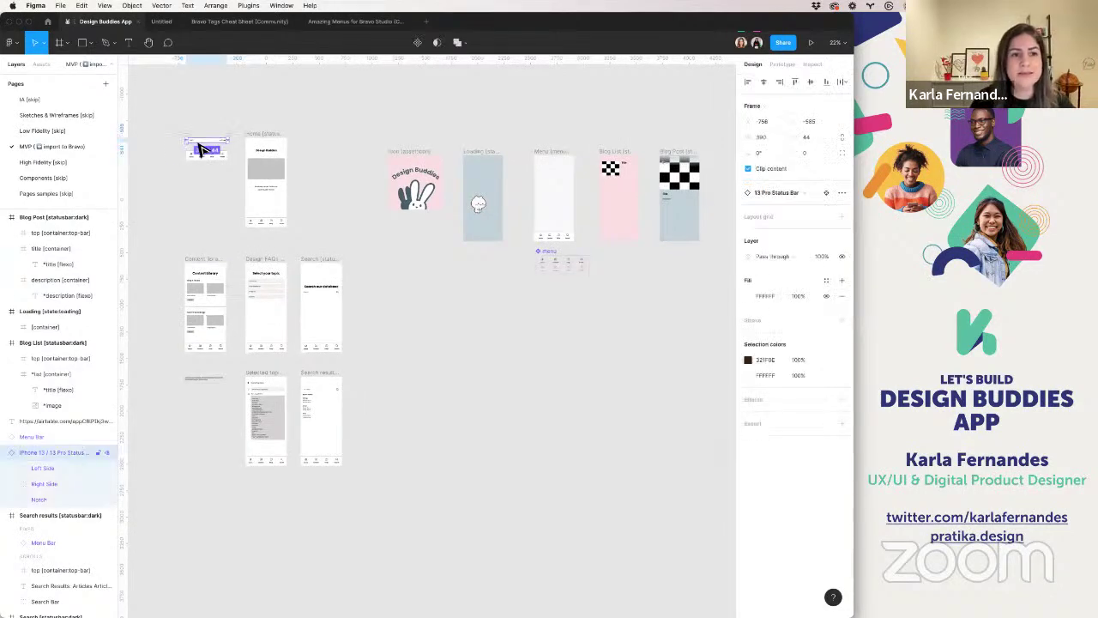
scroll(192, 142, up, 5)
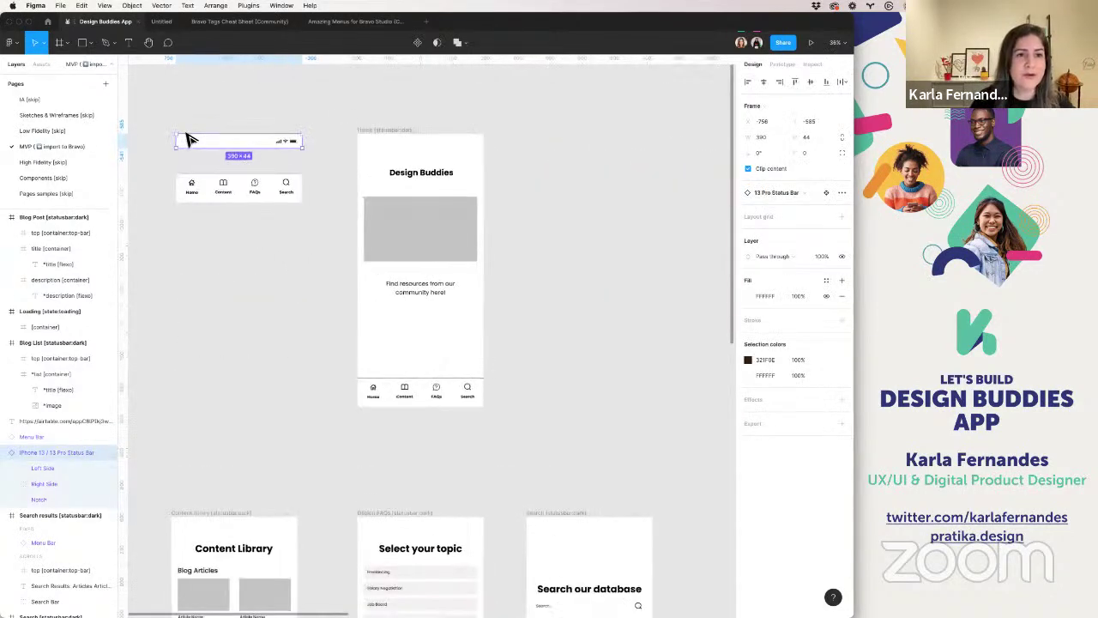
key(Delete)
scroll(201, 147, up, 2)
click(277, 226)
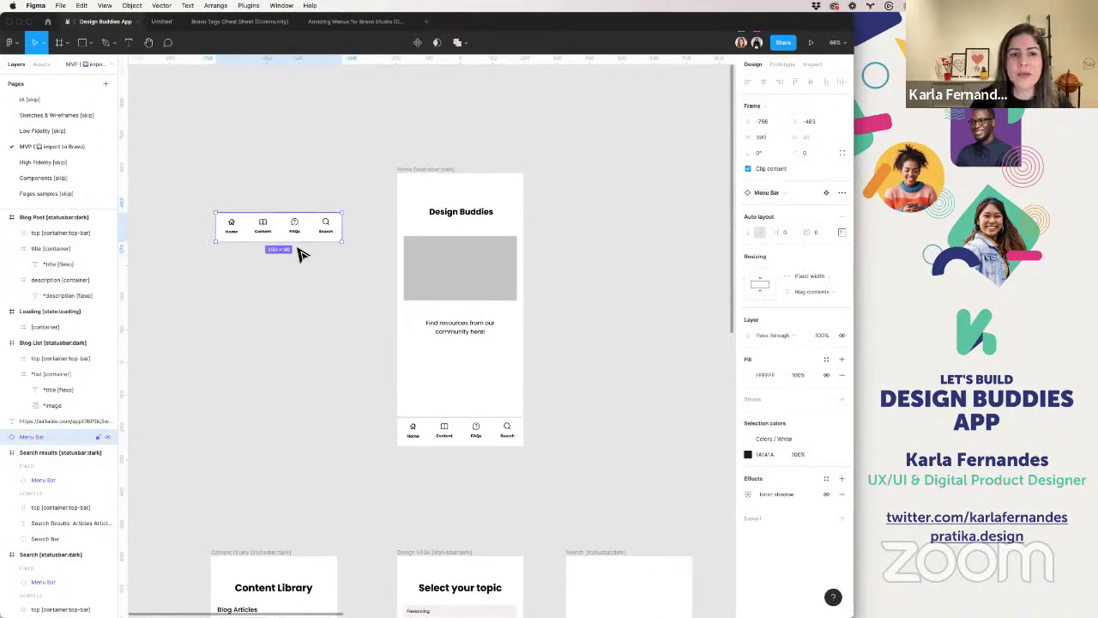
key(Delete)
scroll(301, 250, down, 2)
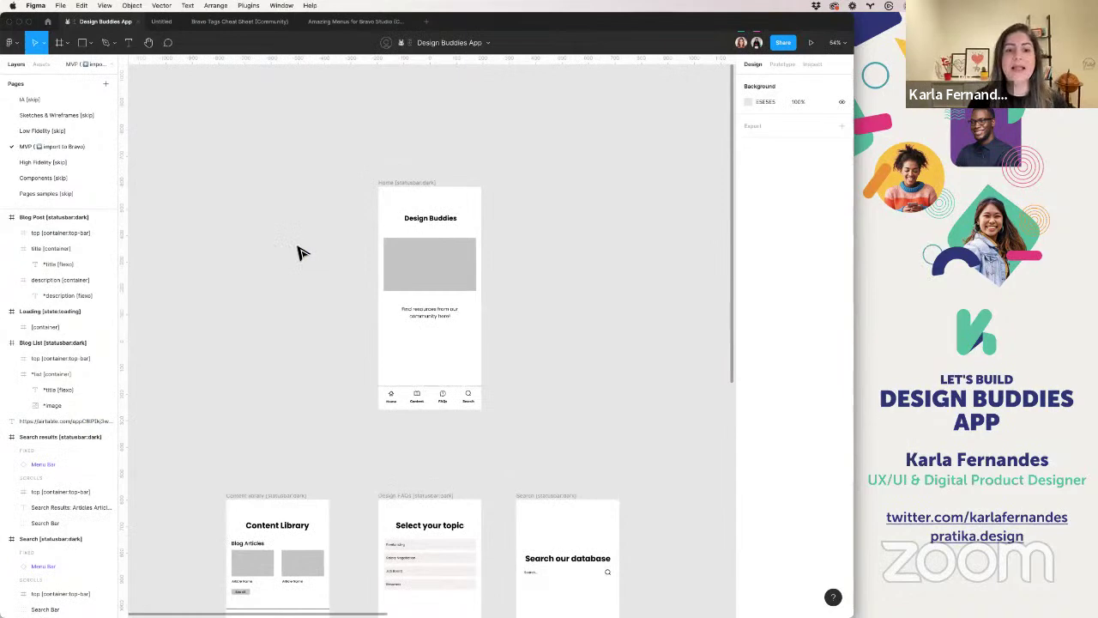
- Examine the Menu [menu:tabs] frame and the menu [container] inside it
scroll(300, 250, down, 3)
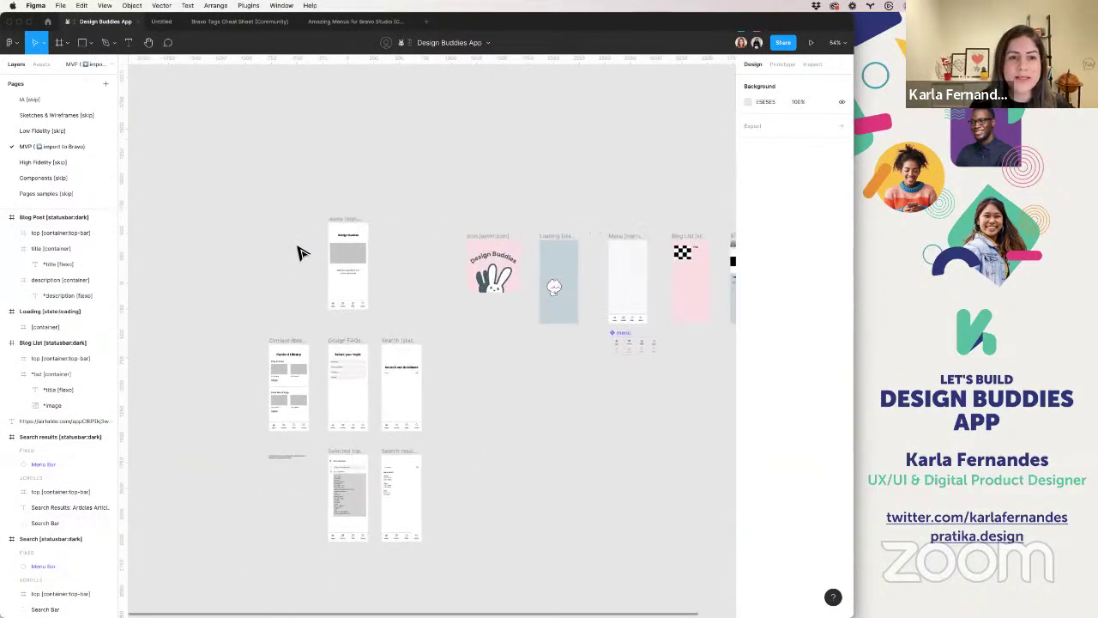
scroll(301, 250, up, 3)
scroll(300, 250, down, 2)
scroll(600, 223, down, 3)
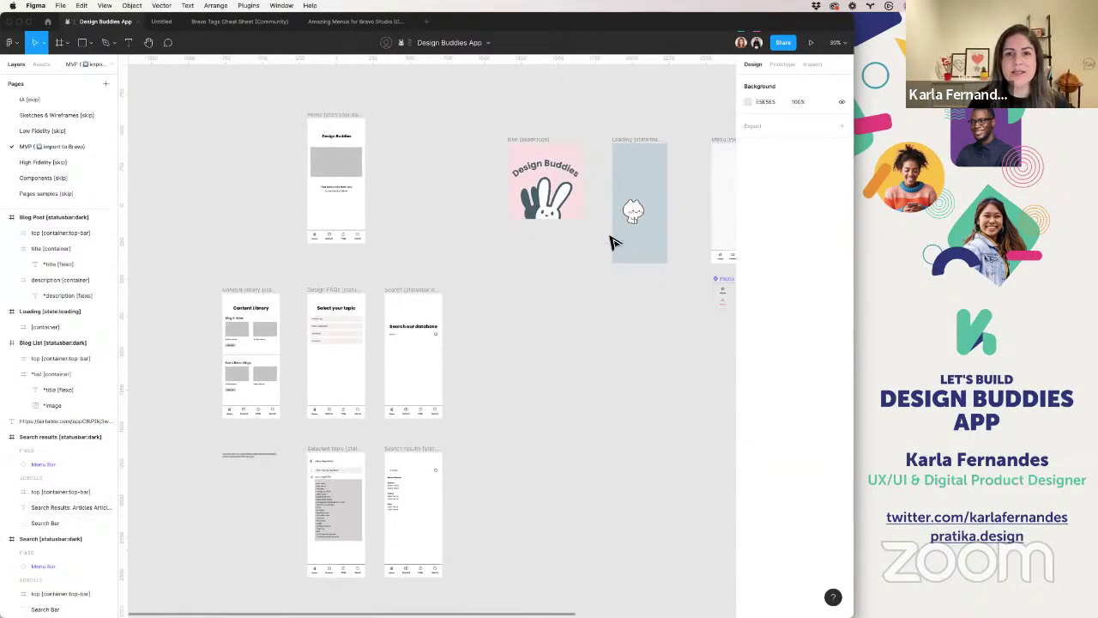
scroll(553, 156, right, 5)
click(554, 155)
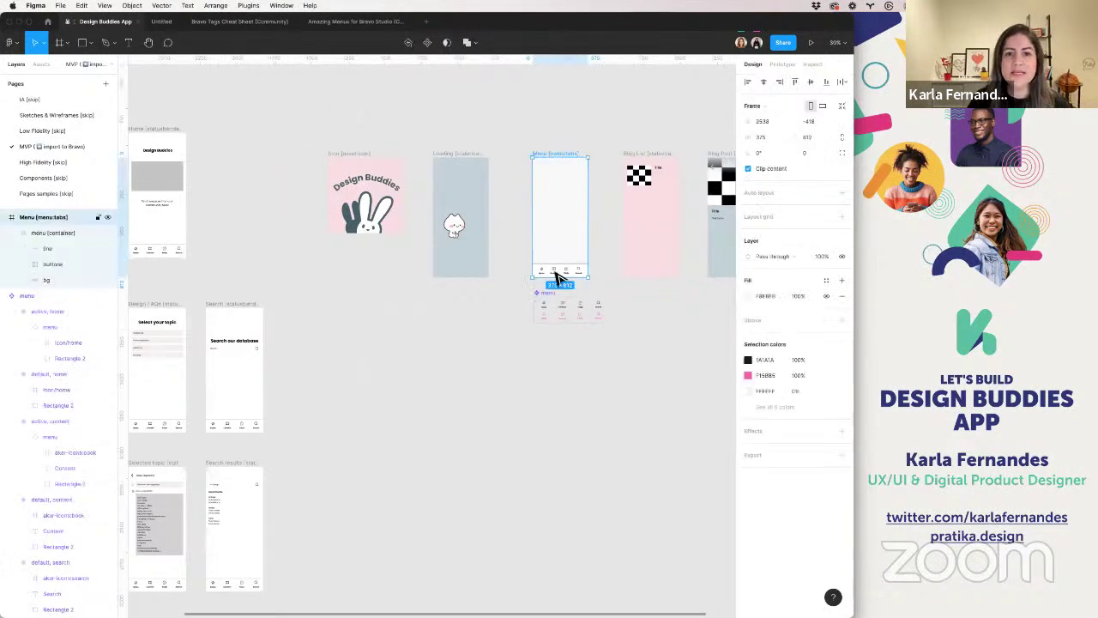
click(555, 275)
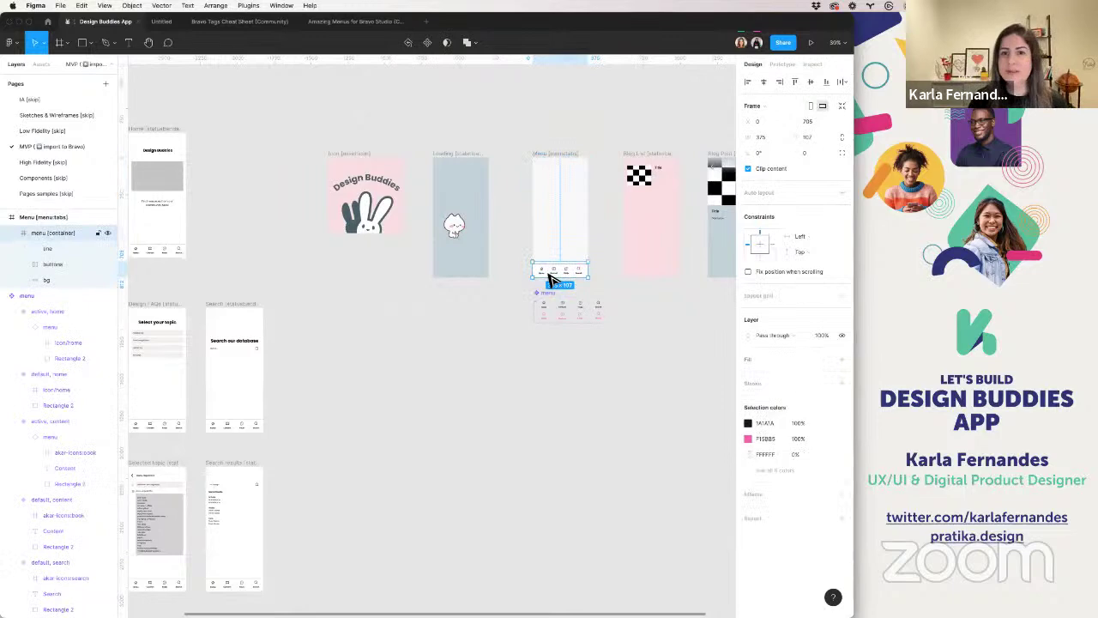
scroll(509, 363, left, 10)
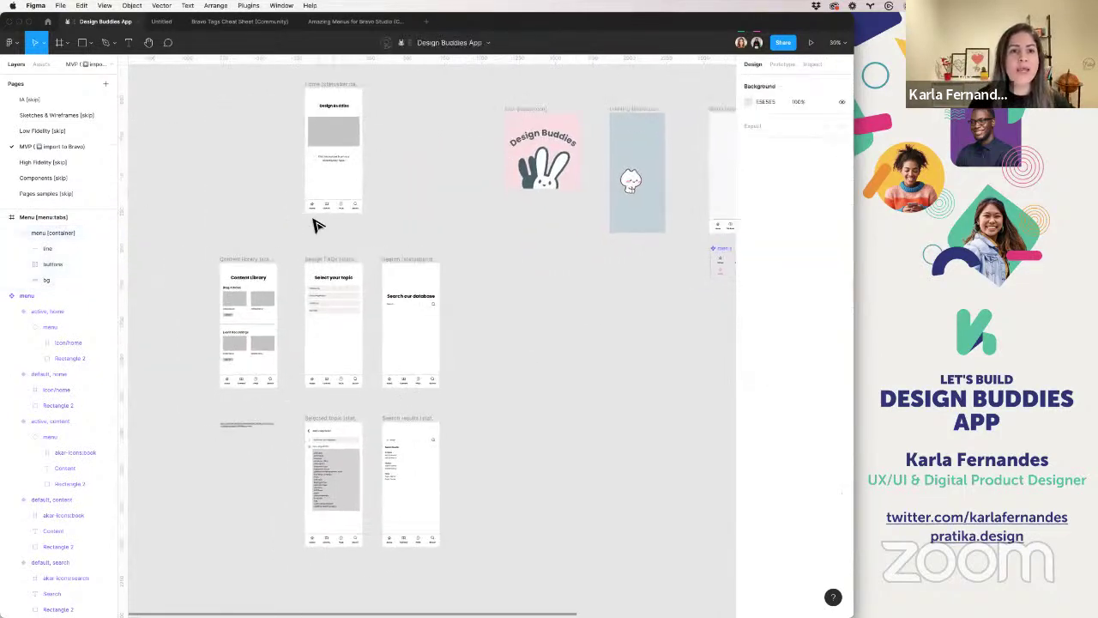
- Delete the Menu Bar instances from the Home, Content Library, Design FAQs, Search, Selected topic and Search results screens
click(322, 210)
key(Delete)
click(266, 379)
key(Delete)
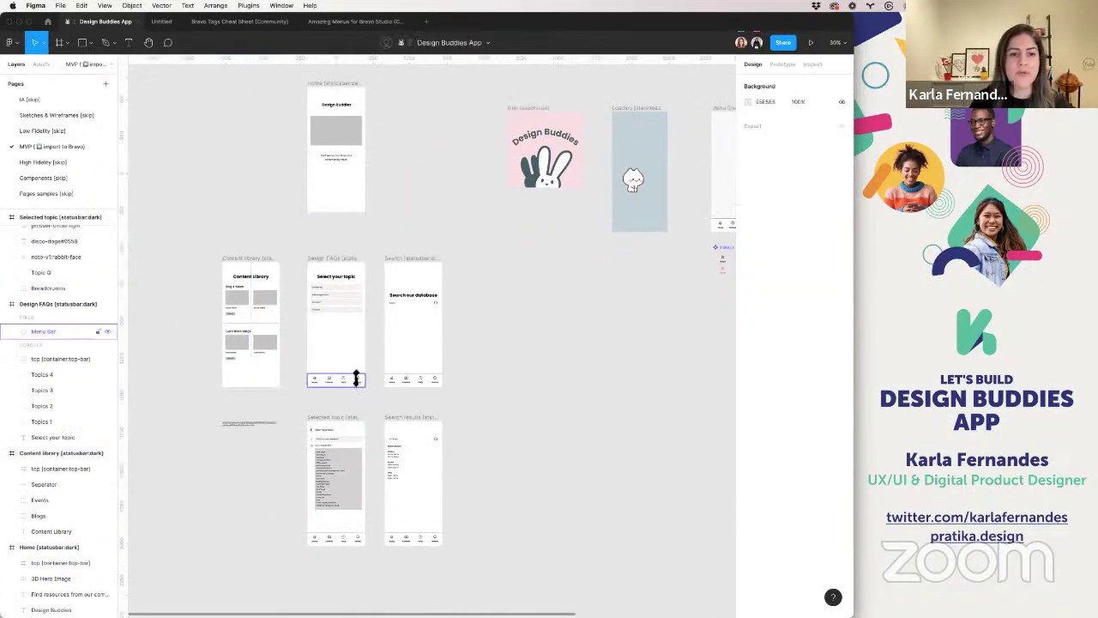
click(355, 377)
key(Delete)
click(416, 378)
key(Delete)
click(353, 545)
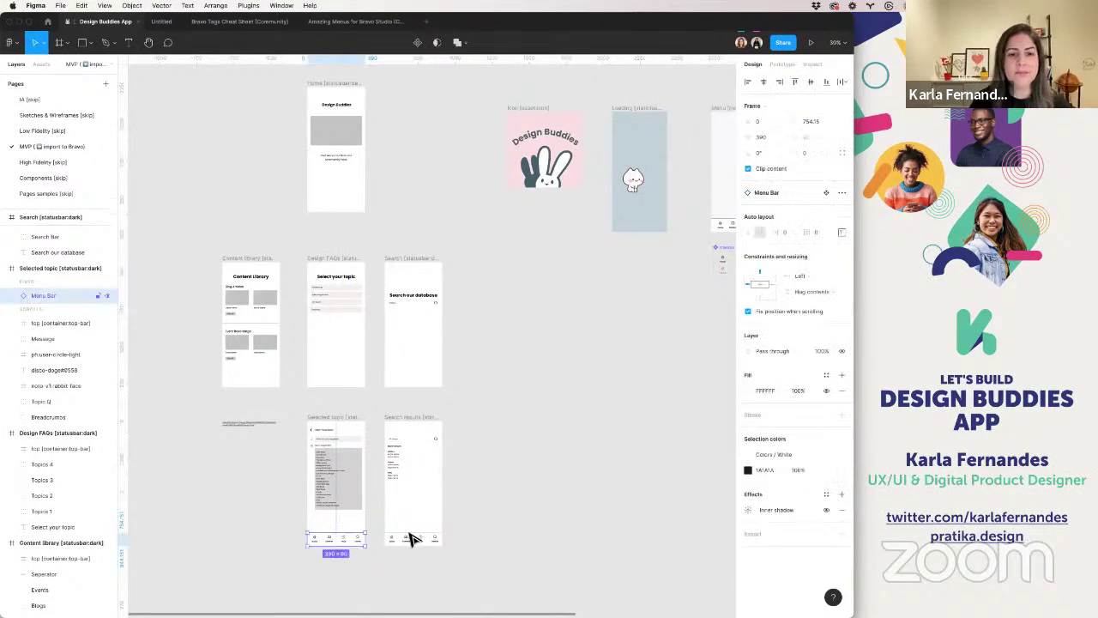
key(Delete)
click(412, 535)
key(Delete)
scroll(553, 496, down, 3)
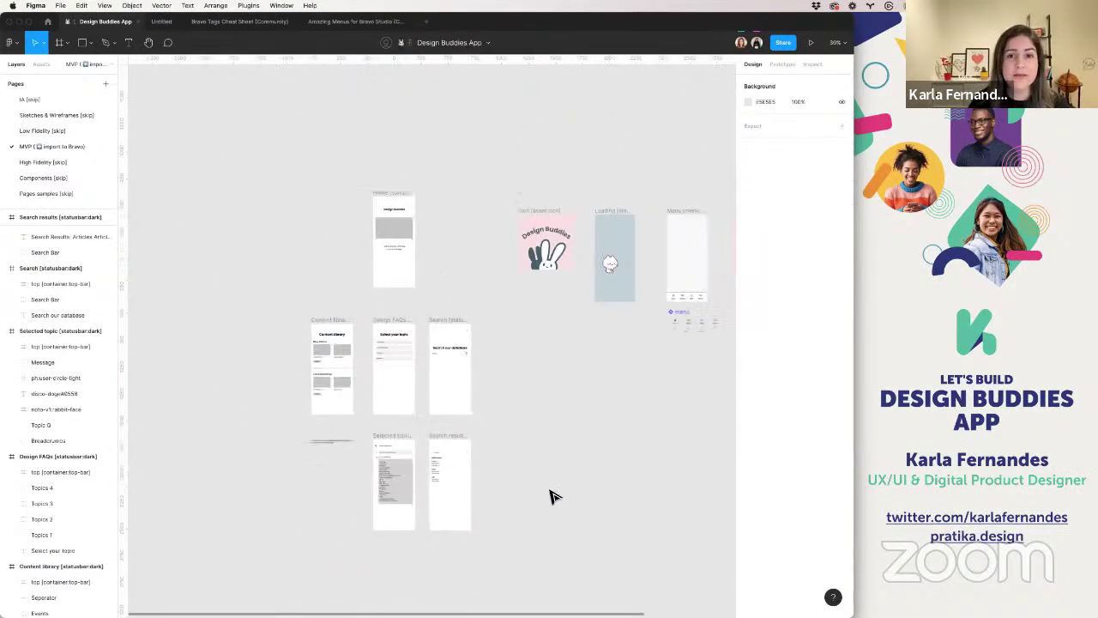
scroll(552, 496, right, 2)
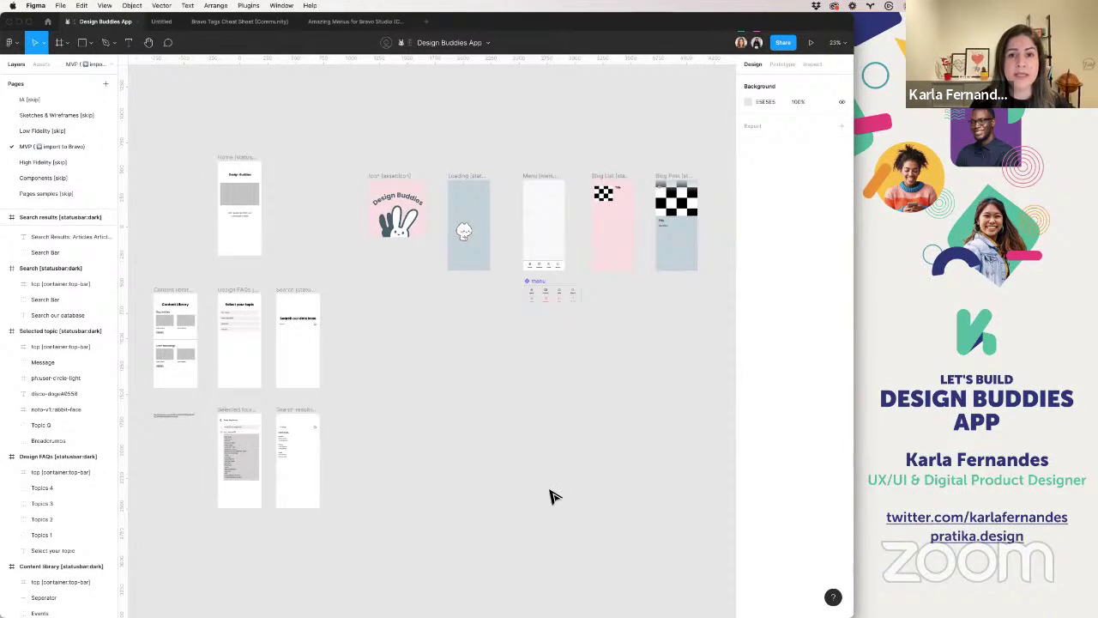
scroll(553, 496, left, 3)
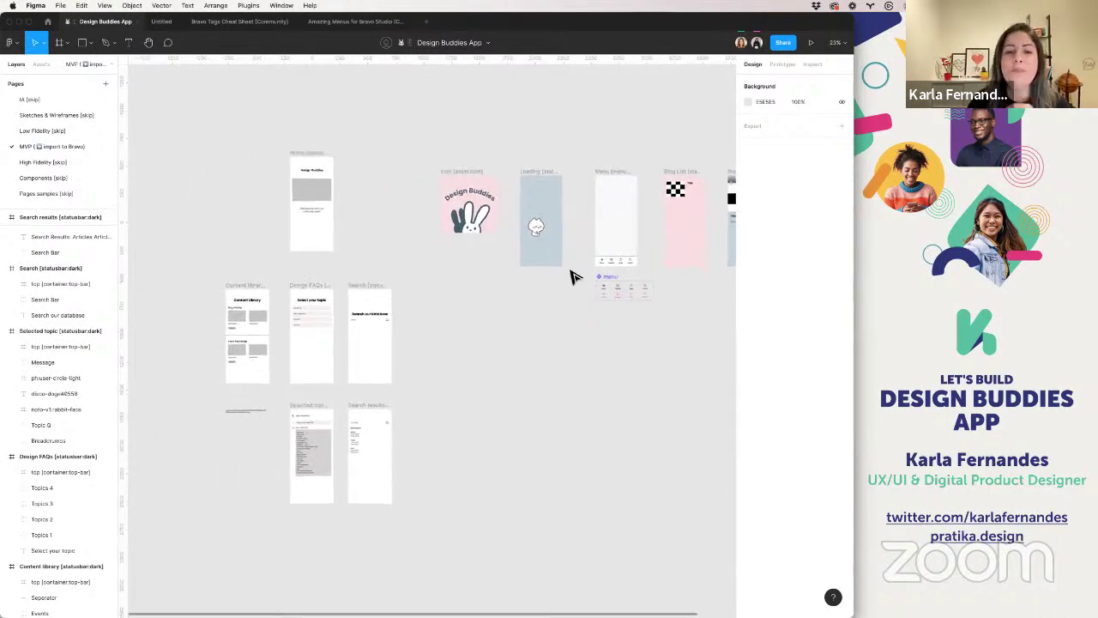
scroll(455, 359, right, 2)
scroll(455, 358, down, 2)
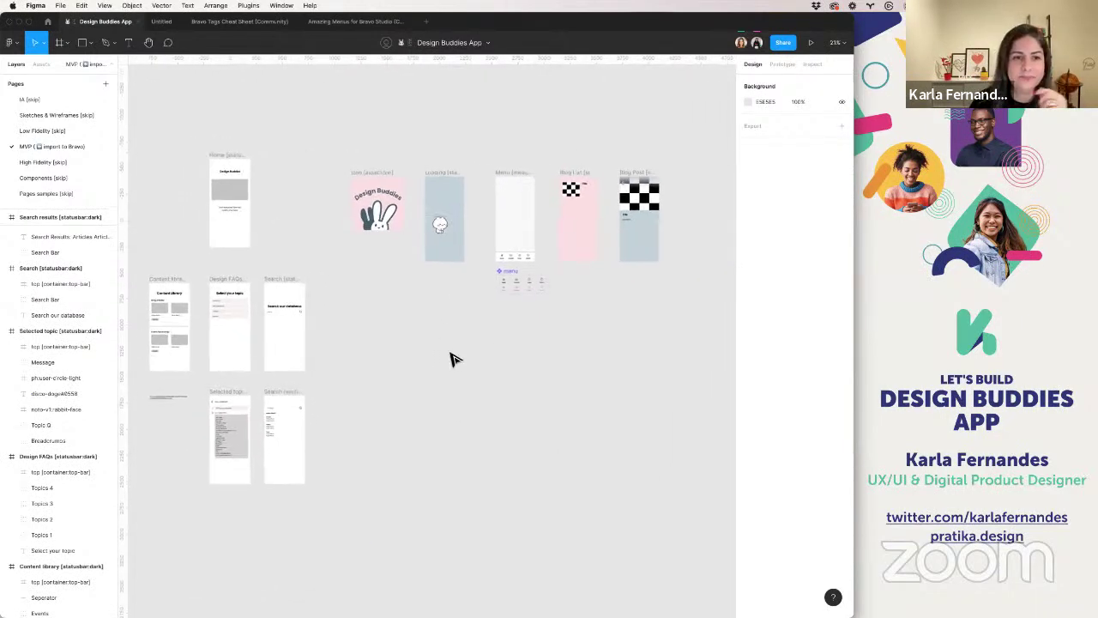
scroll(240, 337, down, 1)
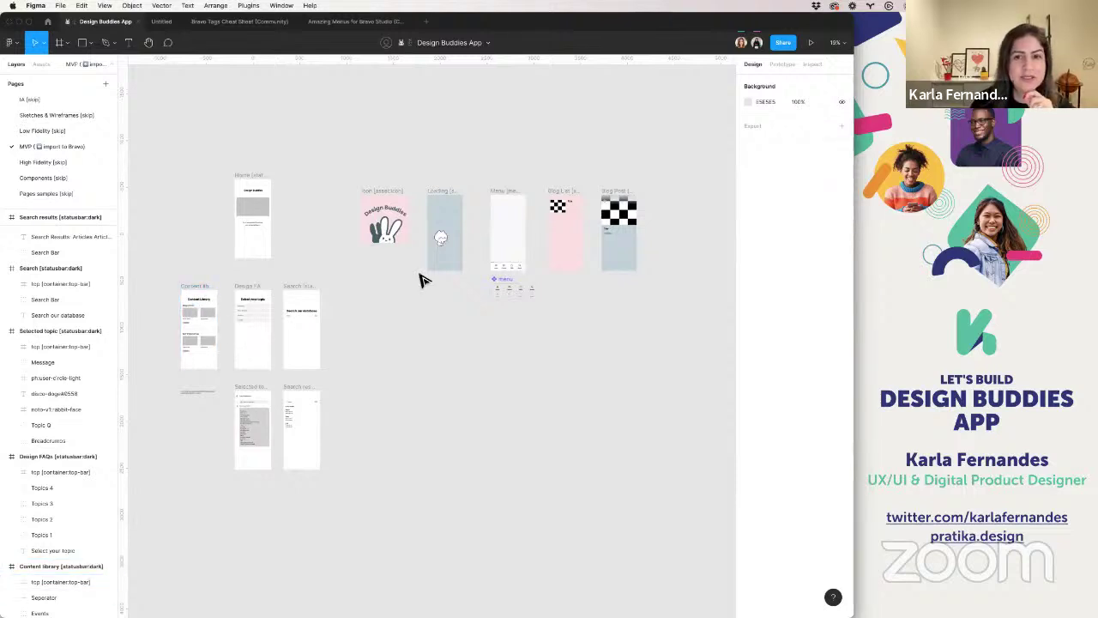
- Draw a frame of about 2017 × 3835 around all the wireframe screens and rename it [skip]
scroll(455, 272, left, 2)
scroll(422, 281, left, 3)
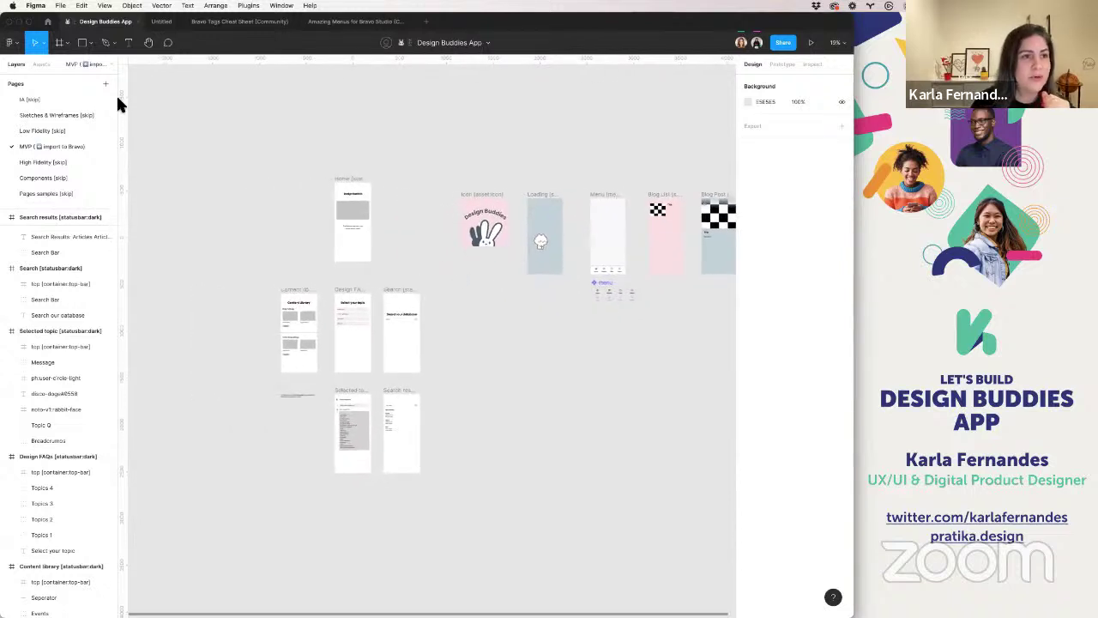
click(58, 42)
drag(247, 142, 437, 502)
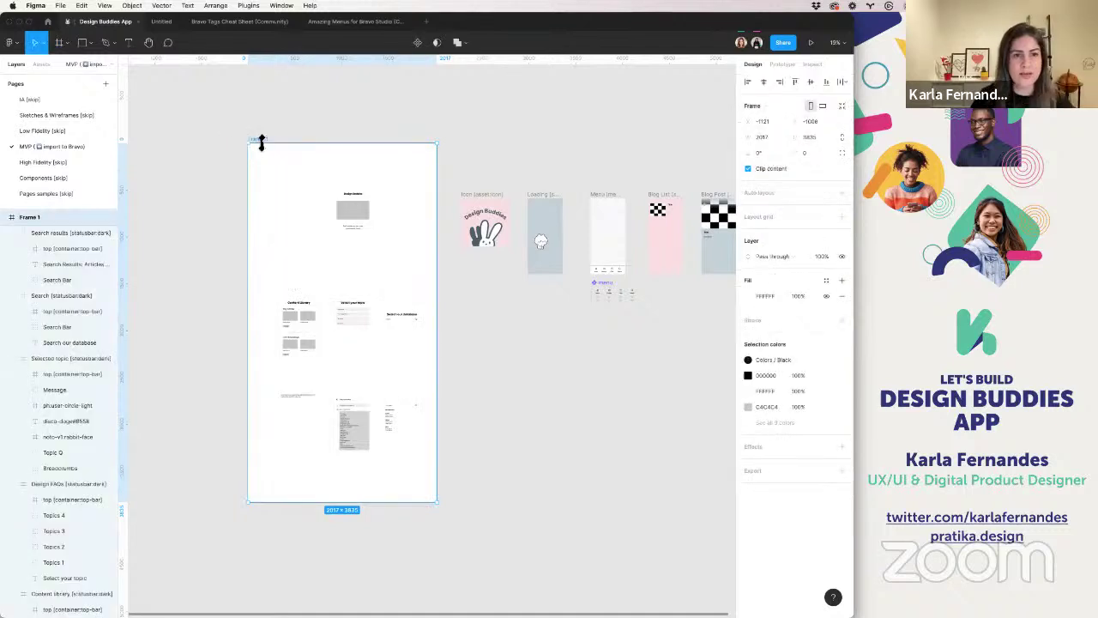
text(skip)
key(Return)
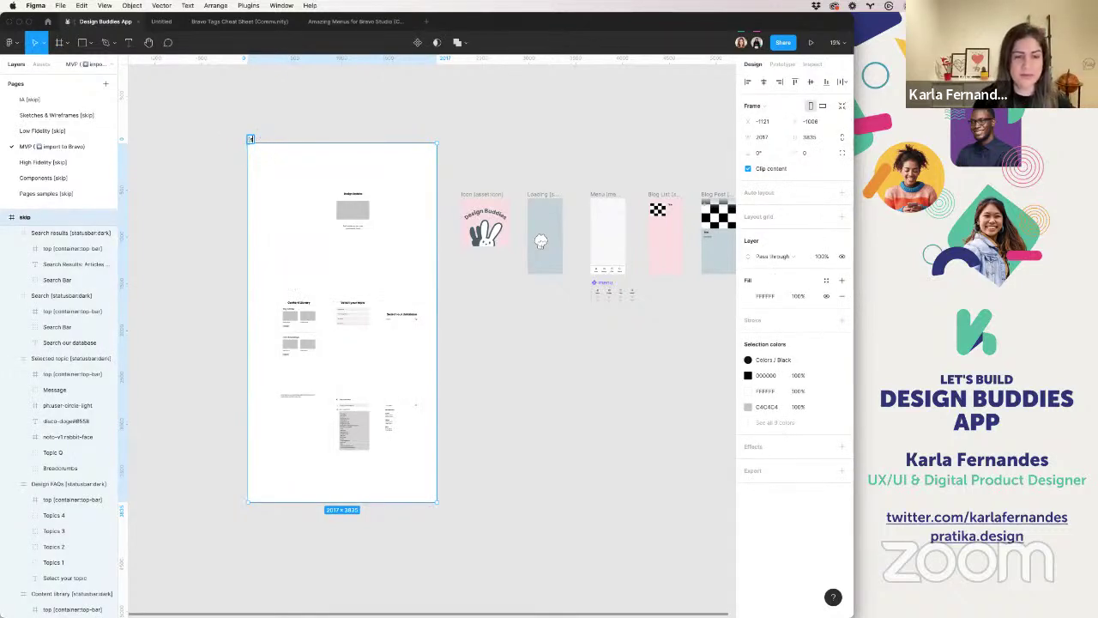
click(576, 343)
scroll(607, 266, right, 5)
scroll(635, 211, up, 2)
scroll(635, 210, left, 1)
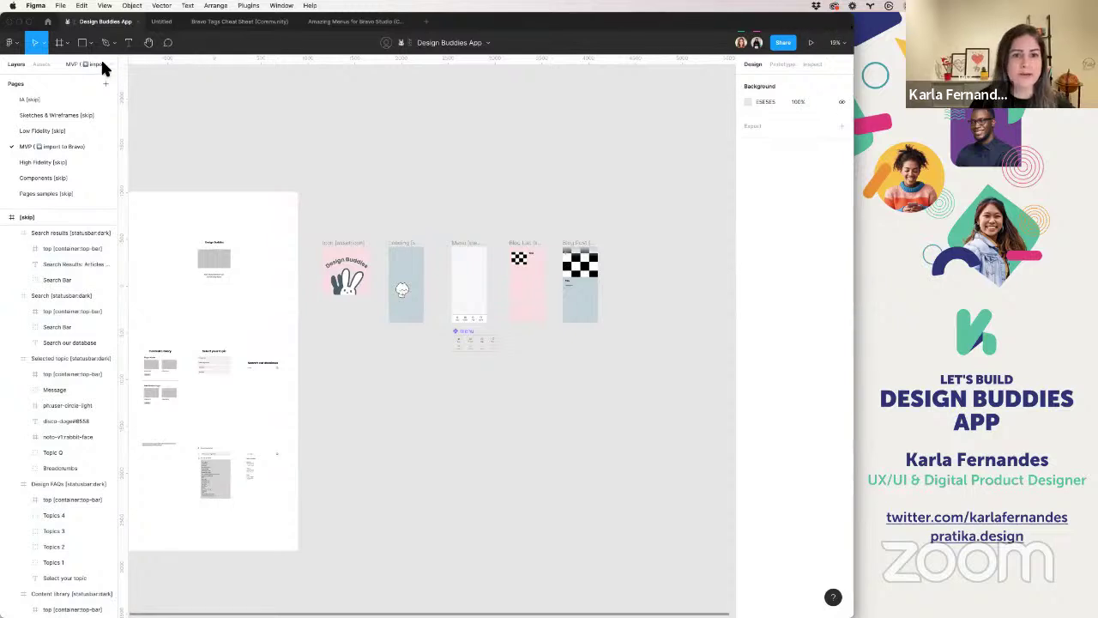
- Shift the Blog List and Blog Post frames right and move Home from the [skip] frame into the gap at X 3223, Y -434
click(526, 242)
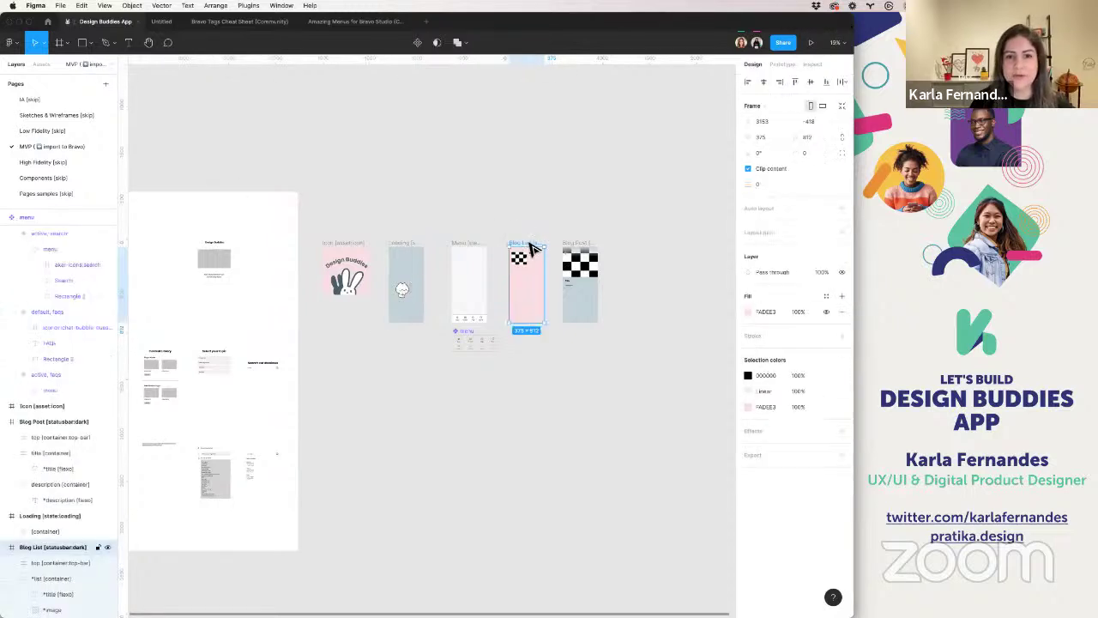
shift+click(579, 243)
drag(579, 244, 651, 244)
click(215, 248)
drag(216, 247, 540, 262)
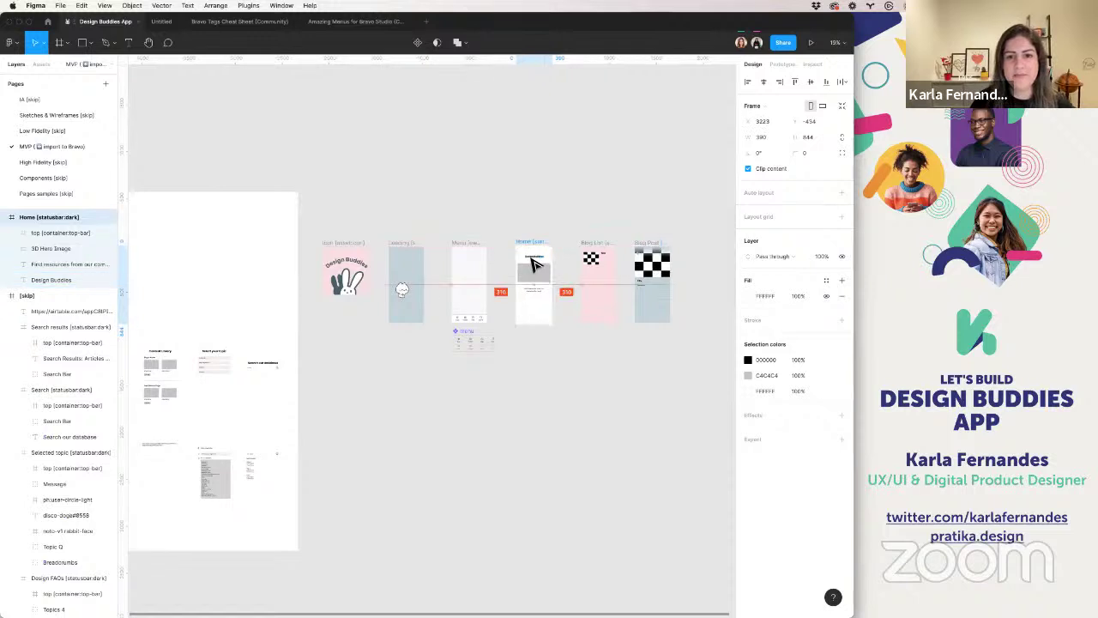
- Draw a 390 px wide frame starting at Y 43 on the Home screen, enclosing its title, image and text
click(542, 262)
scroll(539, 264, up, 4)
scroll(534, 259, down, 1)
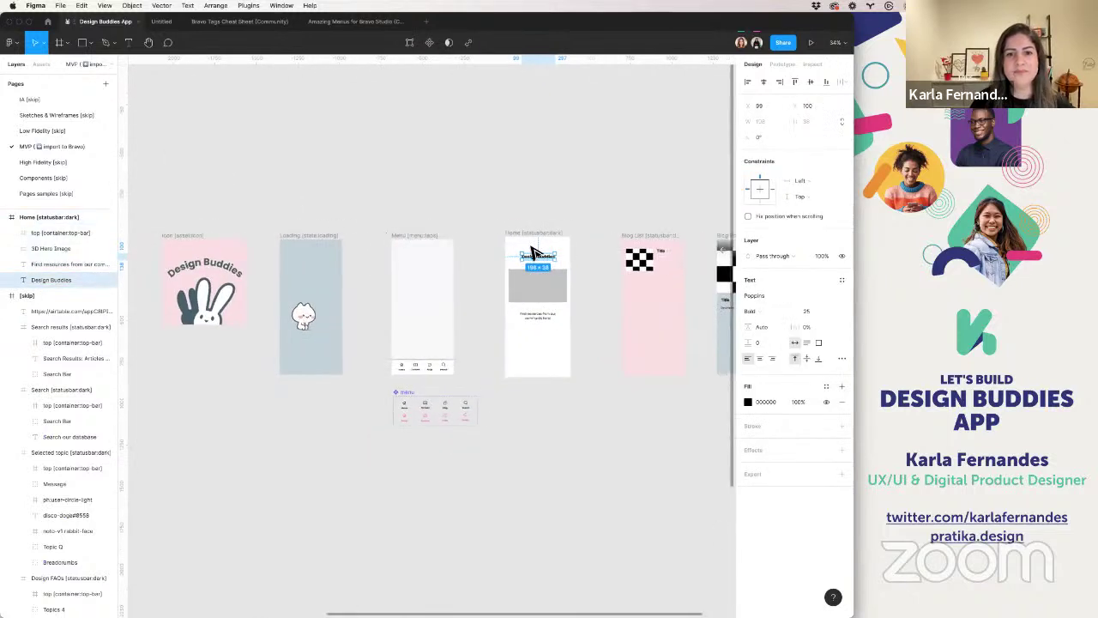
click(531, 248)
click(156, 104)
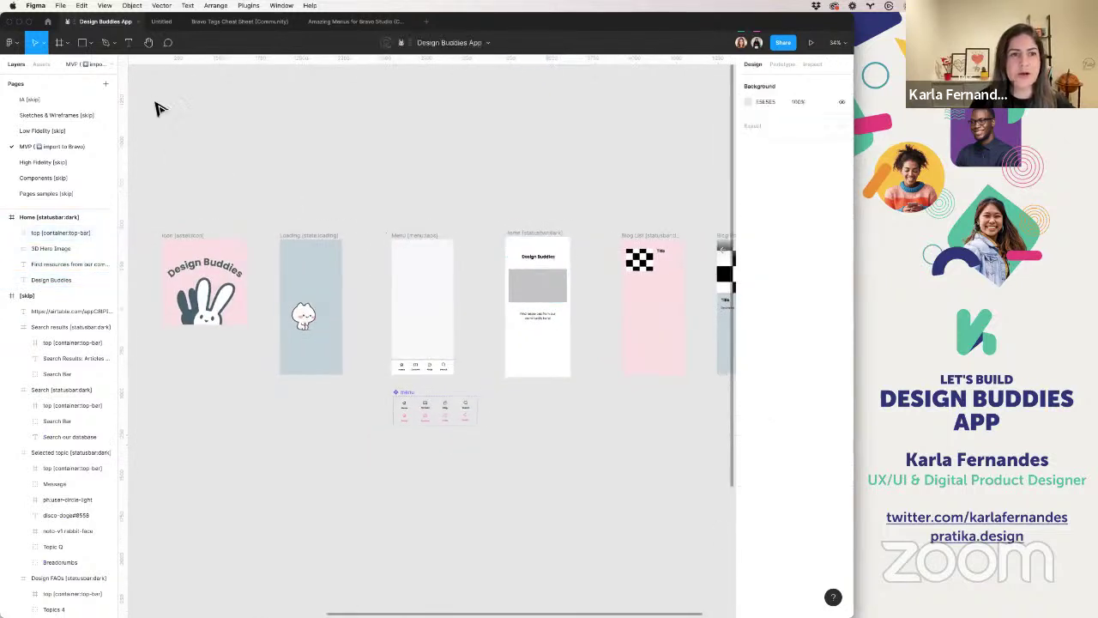
click(68, 43)
scroll(508, 256, up, 2)
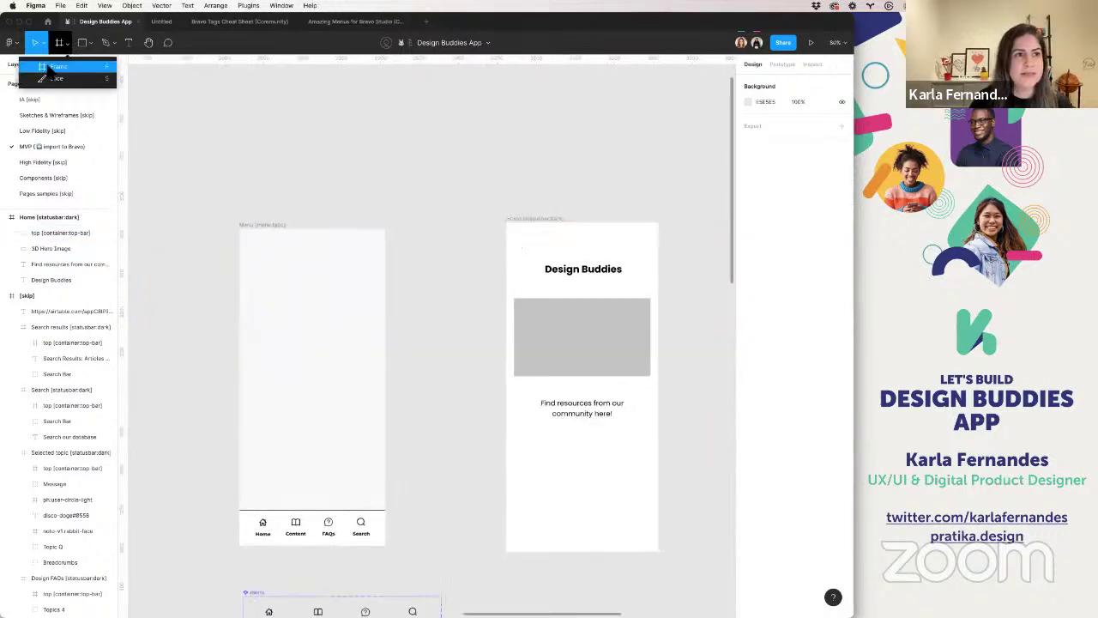
click(540, 292)
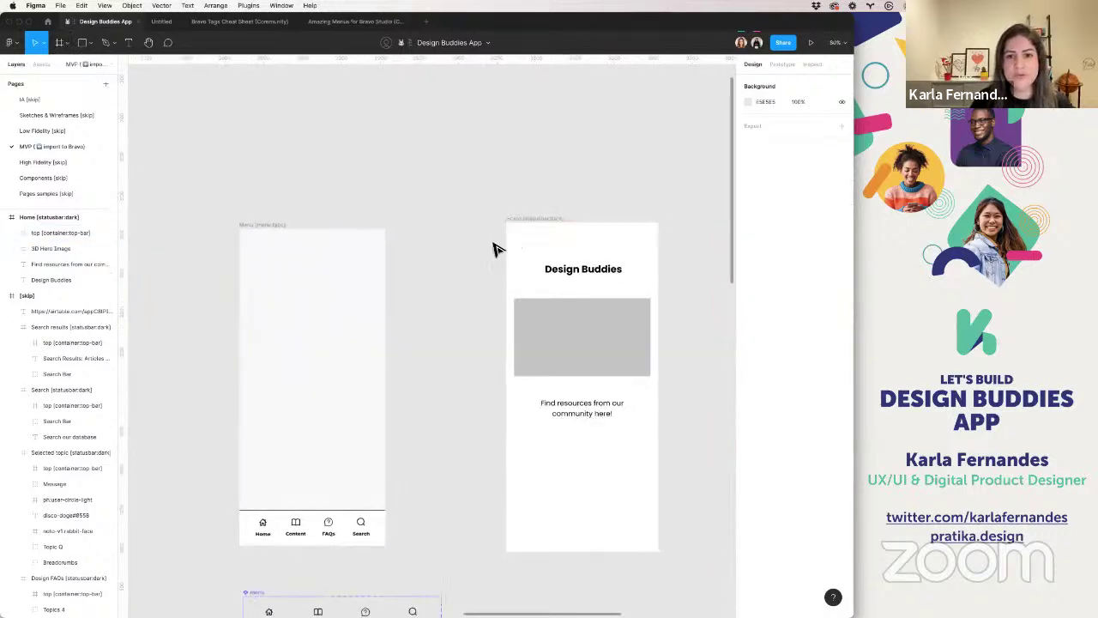
click(58, 42)
drag(508, 242, 658, 508)
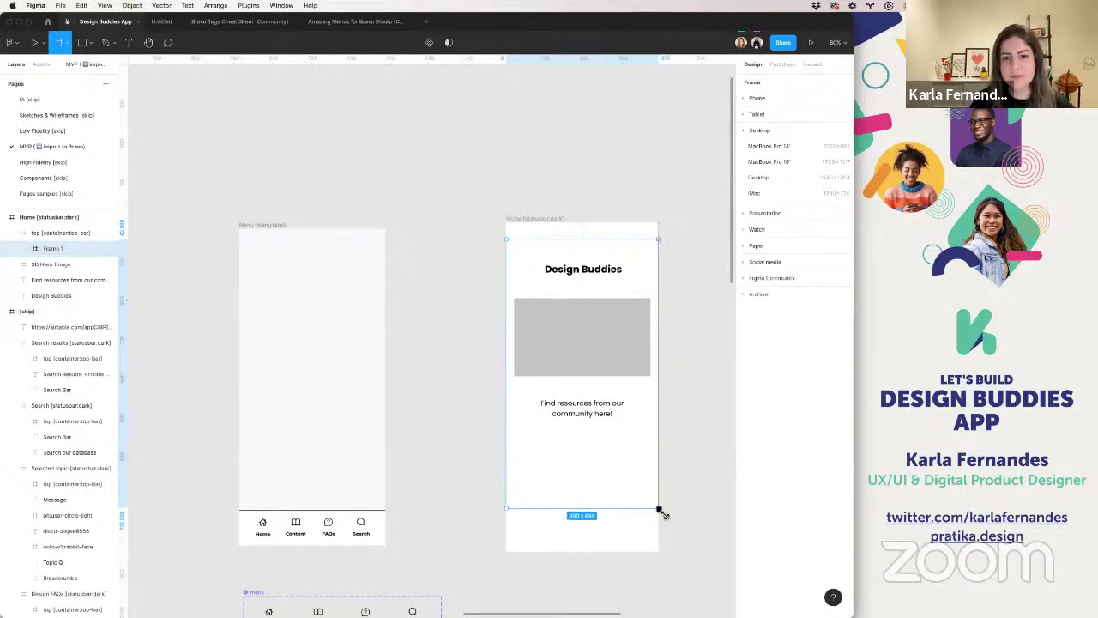
- Take the new frame out of the top-bar container and nest the 3D Hero Image, Find resources text and Design Buddies title inside it
mouse_move(43, 249)
mouse_down()
mouse_move(13, 262)
mouse_move(39, 270)
mouse_move(57, 246)
mouse_move(66, 254)
mouse_move(32, 249)
mouse_up()
click(39, 264)
shift+click(47, 293)
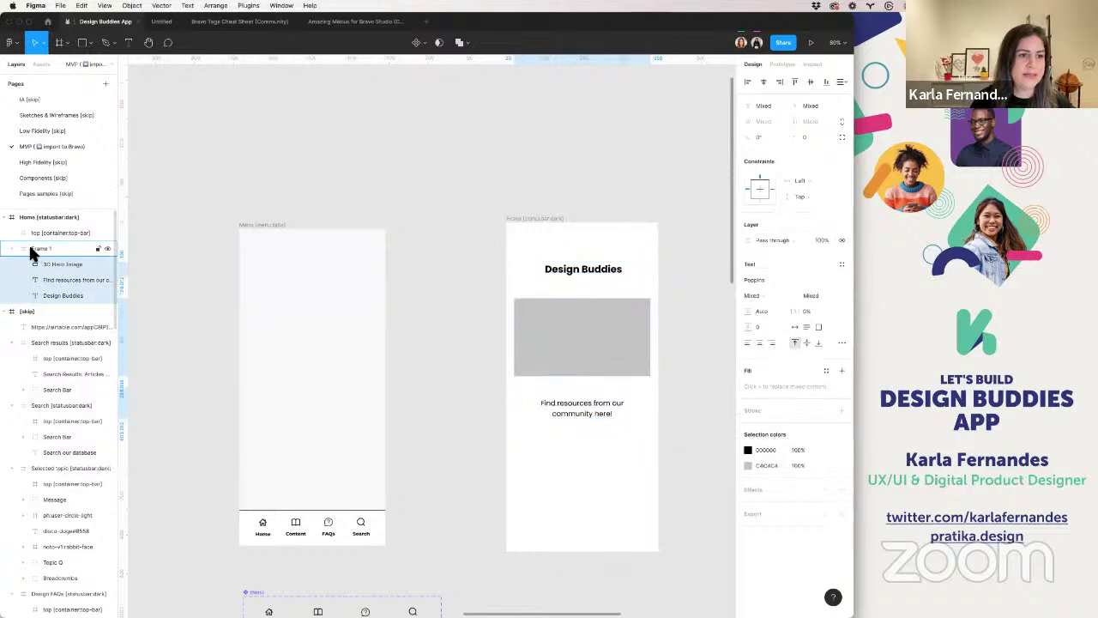
- Rename the new Home content frame home [container] and collapse its layers
double_click(31, 249)
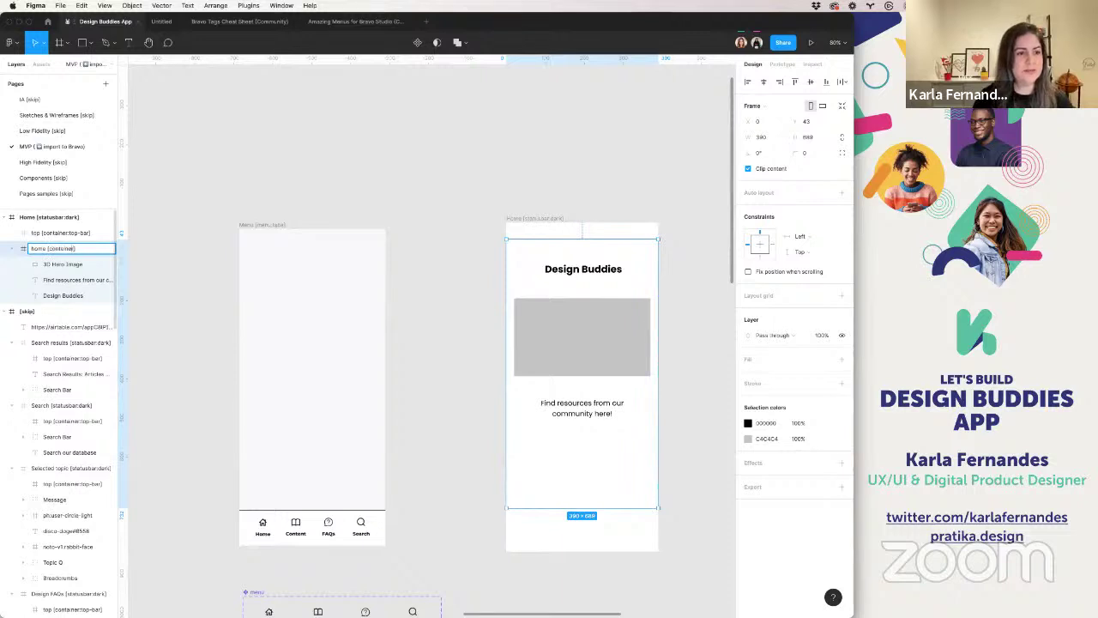
key(Return)
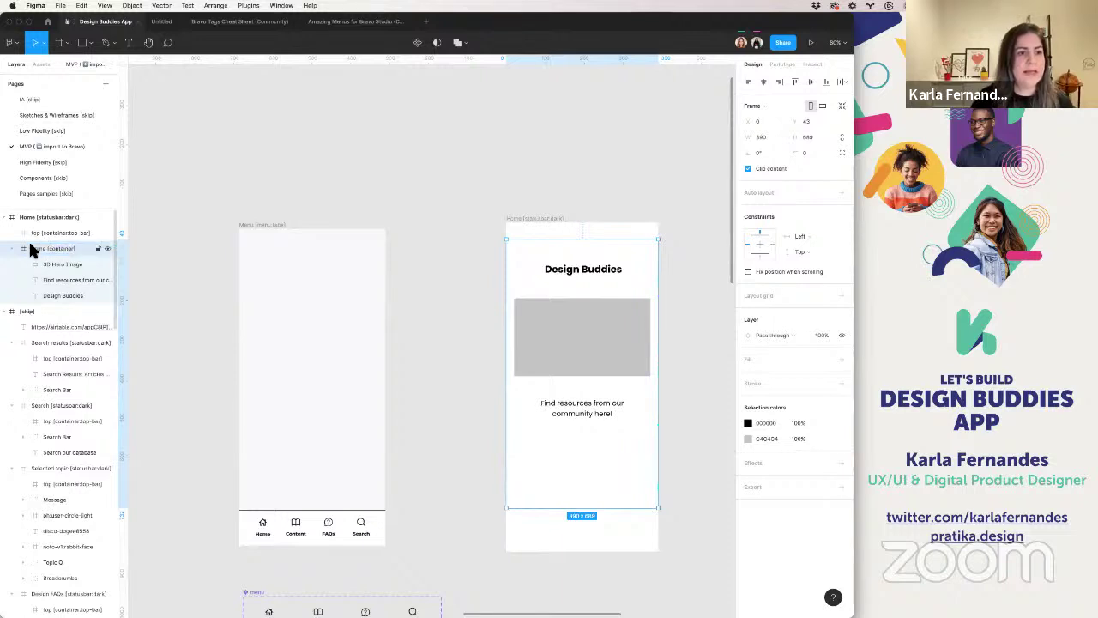
click(22, 248)
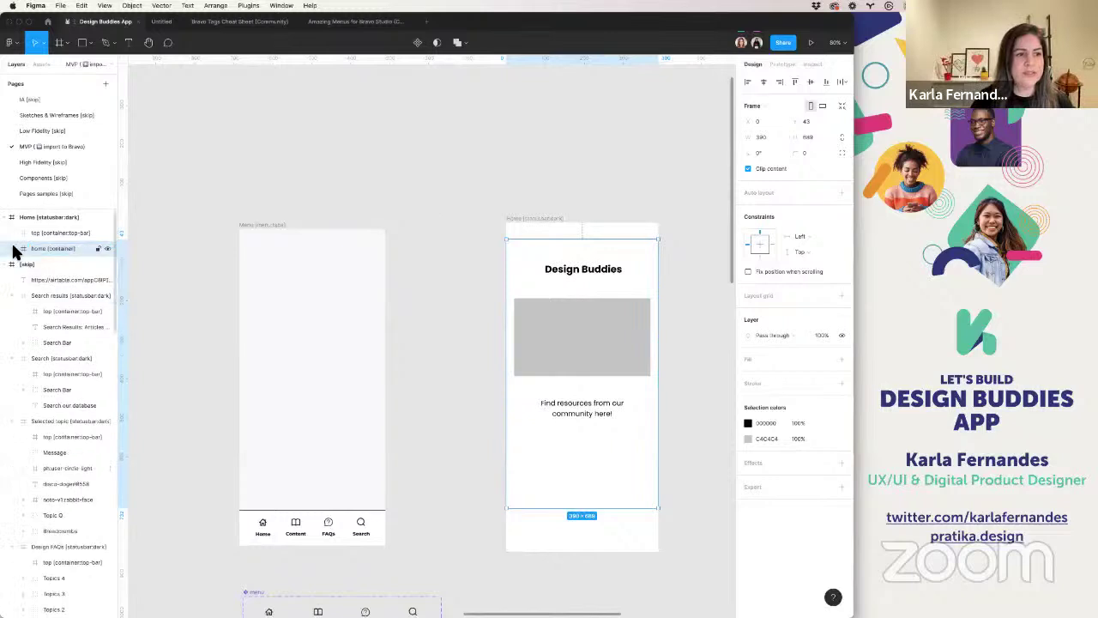
click(437, 214)
click(533, 220)
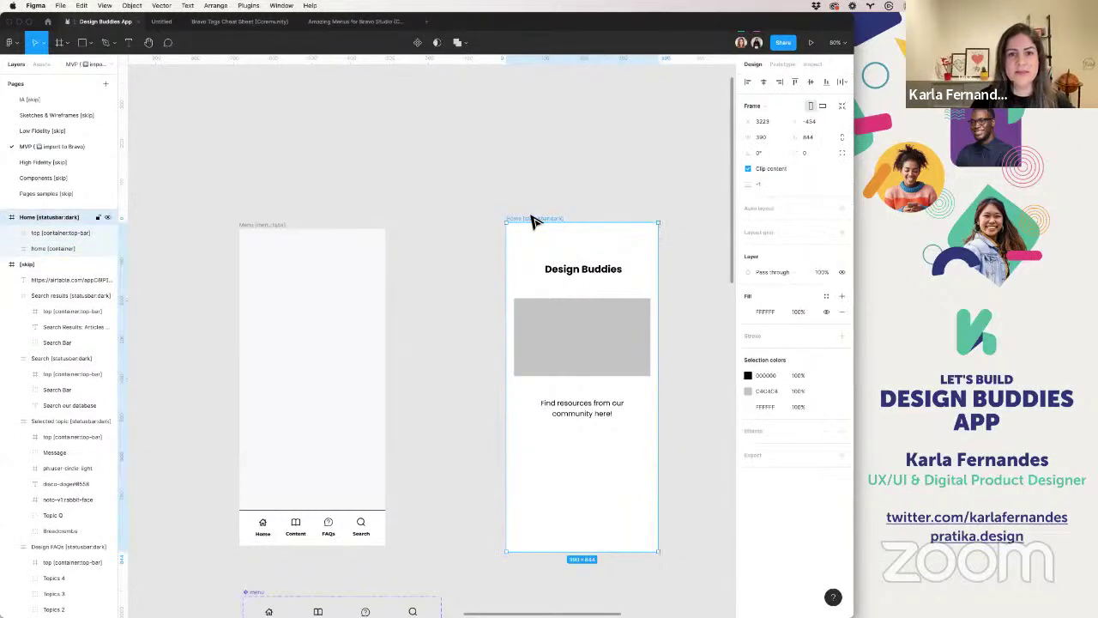
scroll(532, 218, down, 3)
scroll(533, 219, down, 5)
click(547, 184)
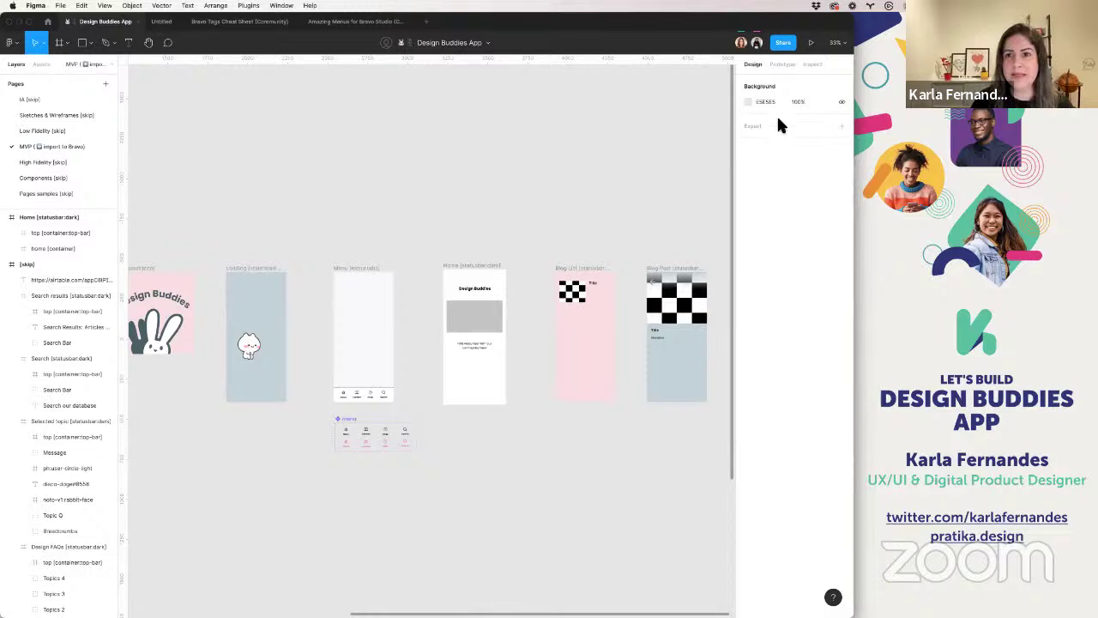
- Replace the interaction on the home tab's default state in the Menu frame with an on-tap link to the Home screen
click(782, 64)
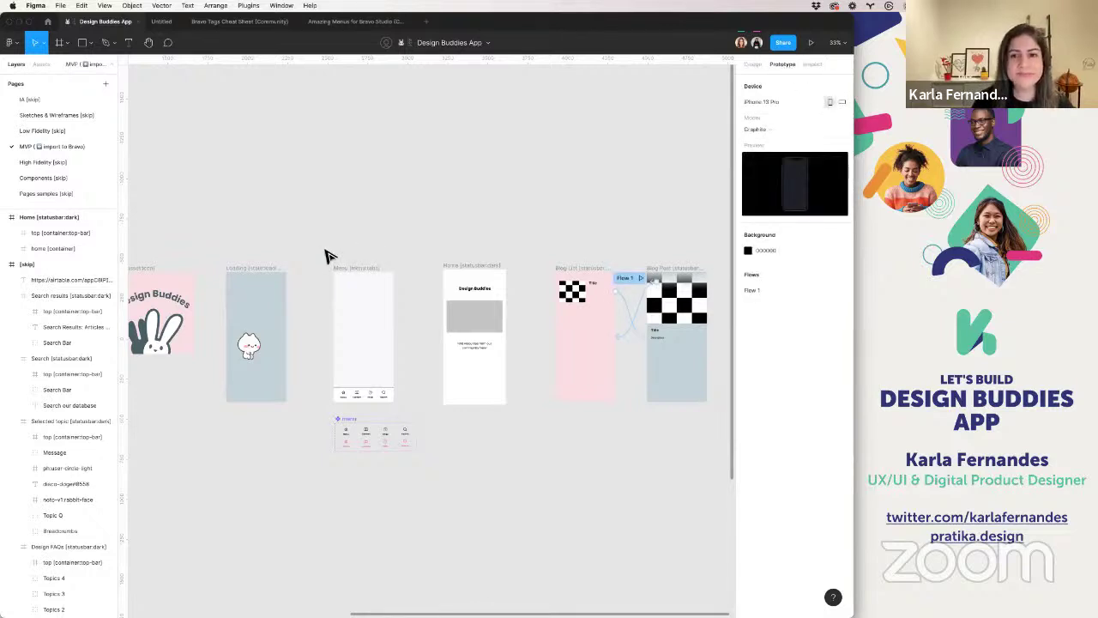
scroll(326, 254, left, 2)
scroll(326, 254, down, 1)
click(392, 378)
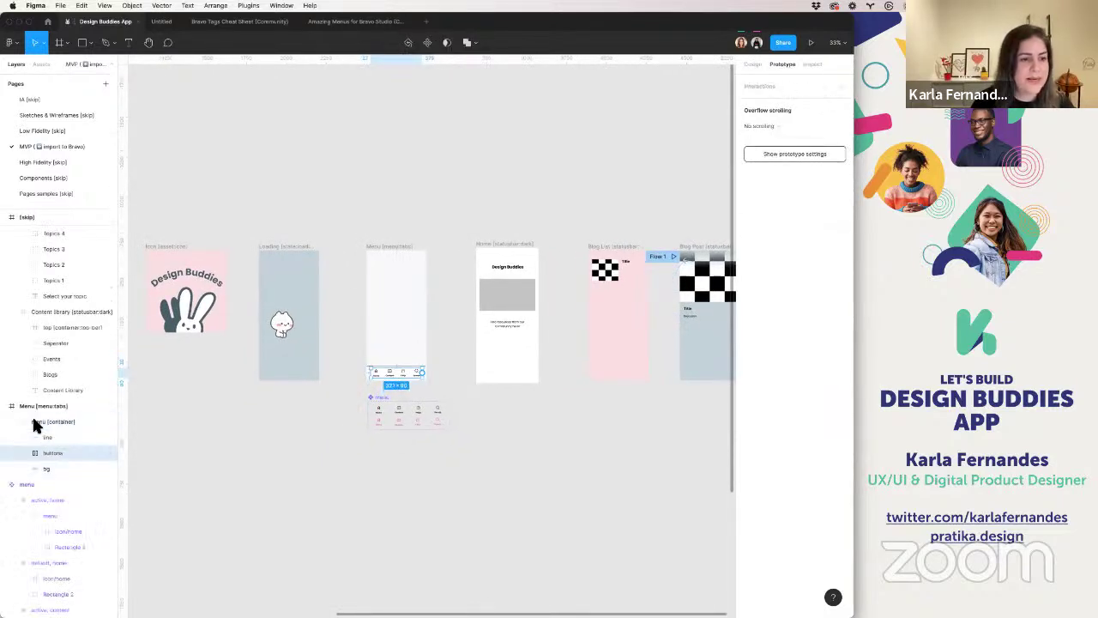
click(23, 452)
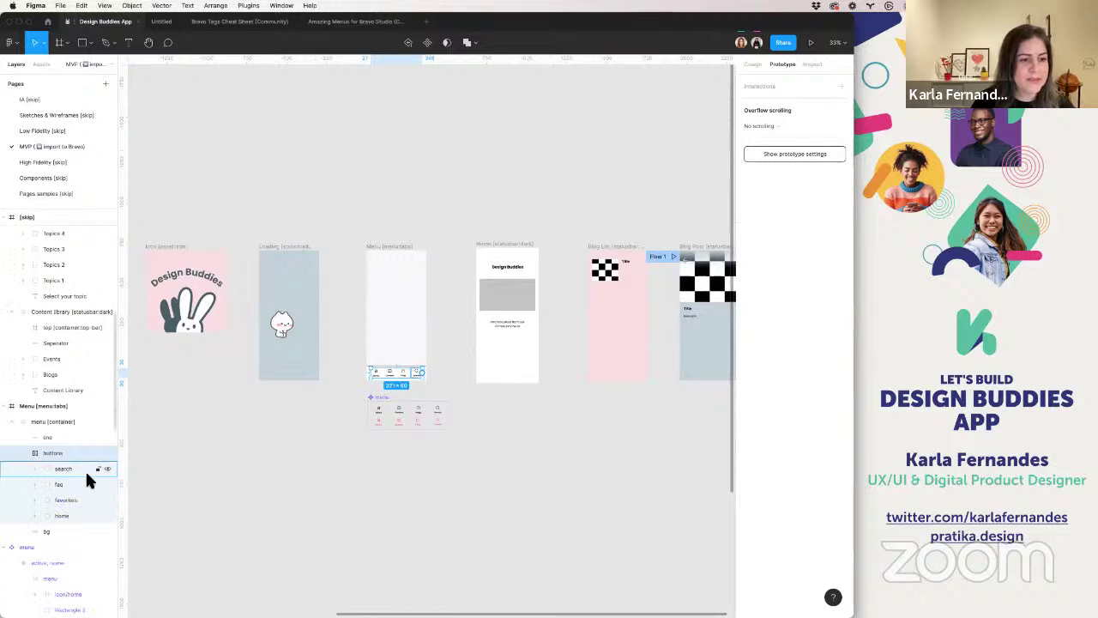
click(34, 515)
click(74, 531)
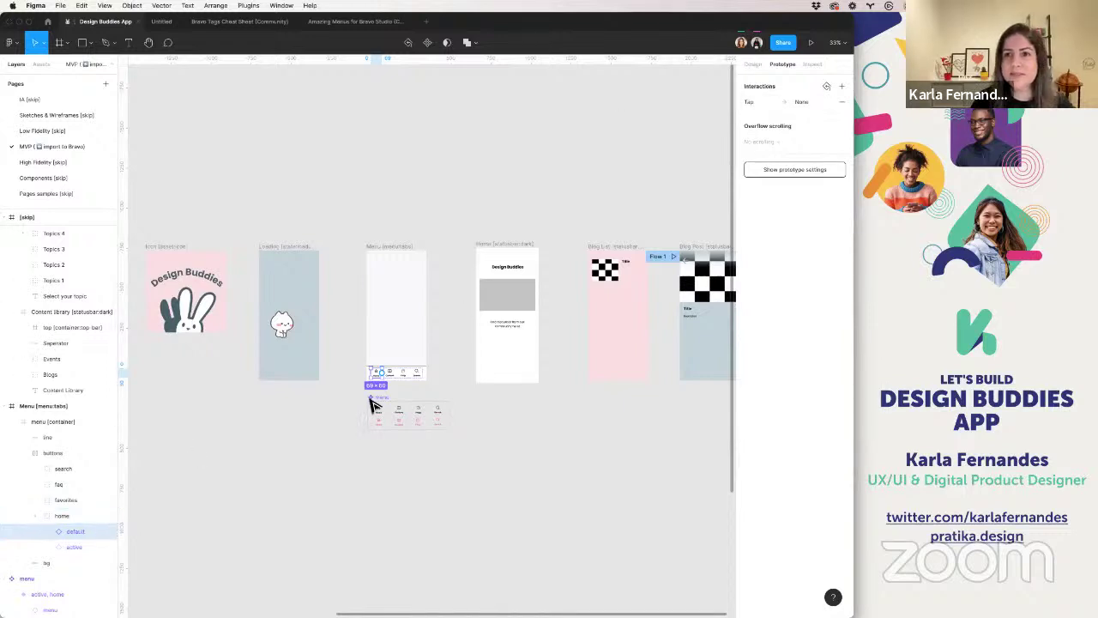
click(837, 96)
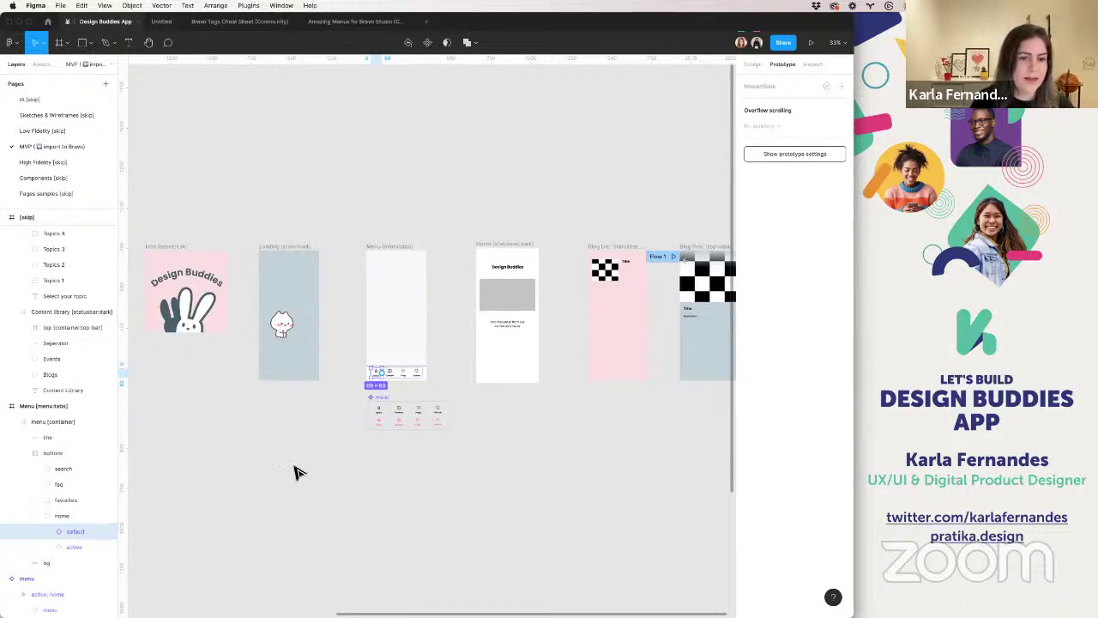
drag(423, 372, 498, 300)
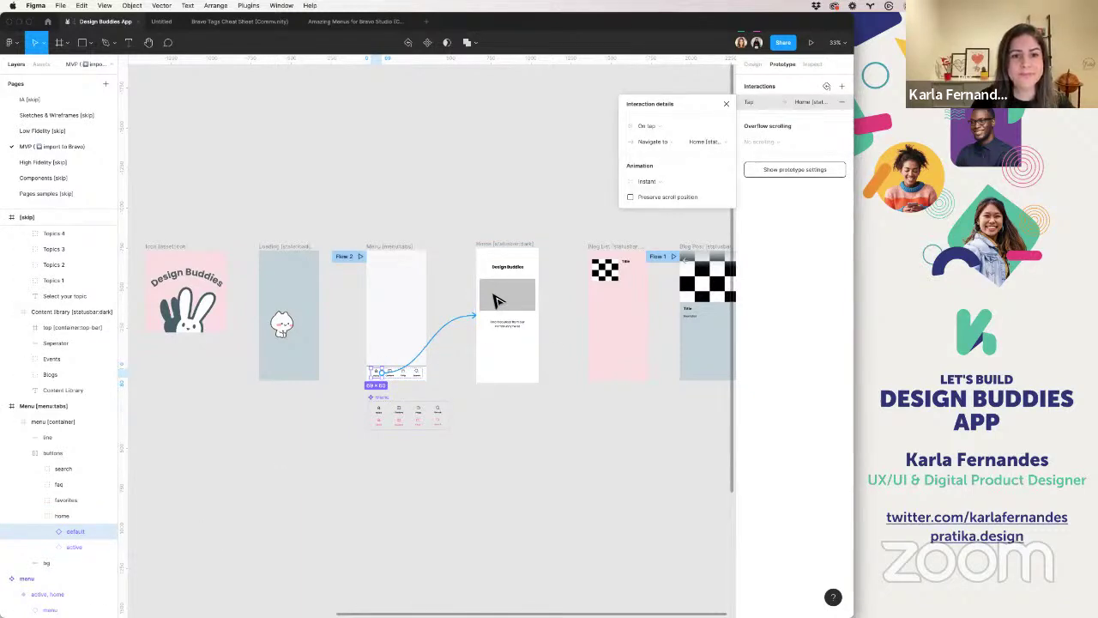
- Remove the Flow 1 starting point from the Blog Post frame
scroll(355, 269, right, 3)
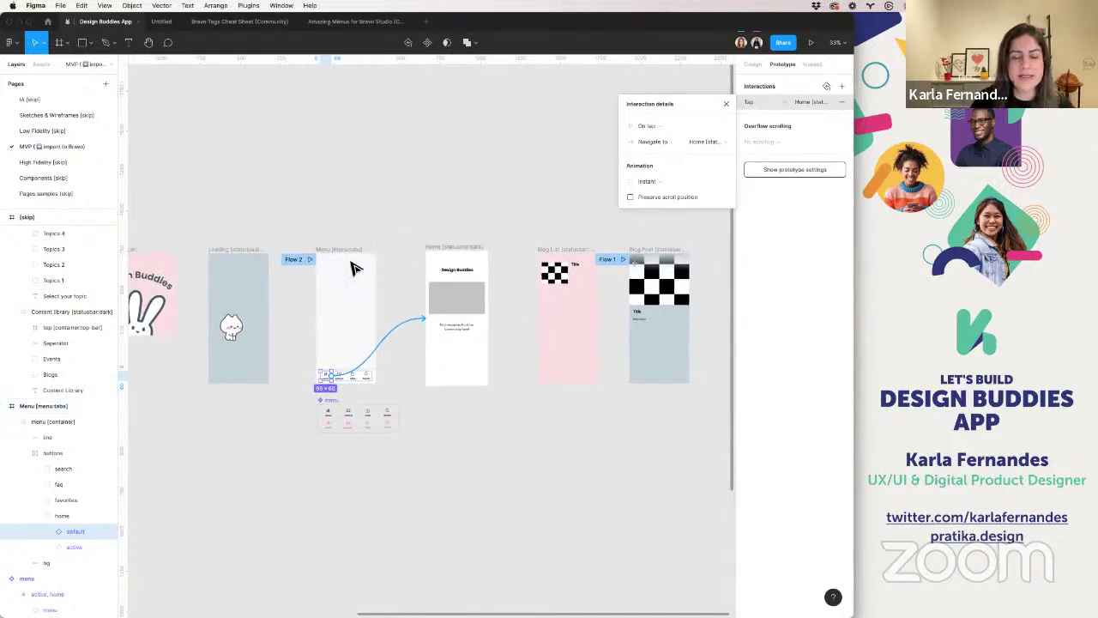
scroll(355, 269, down, 1)
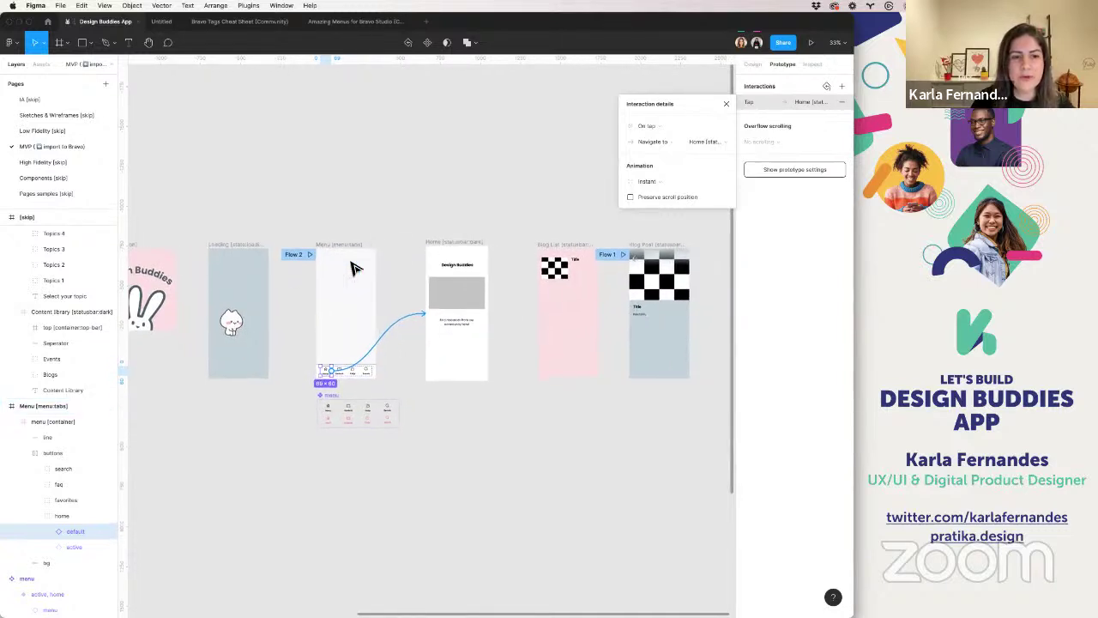
click(606, 254)
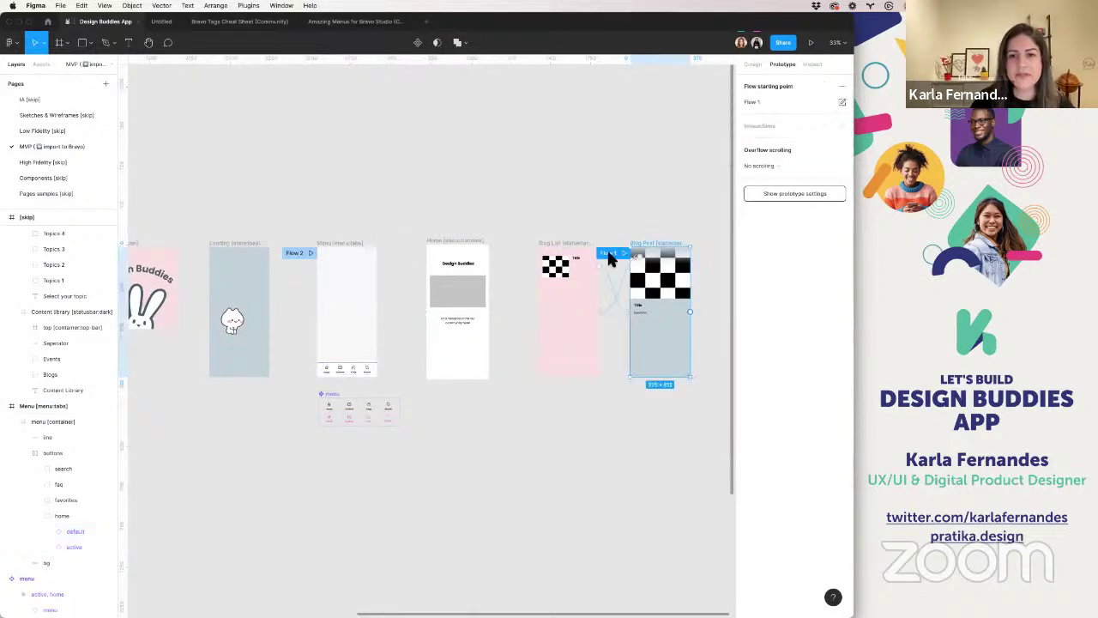
click(843, 88)
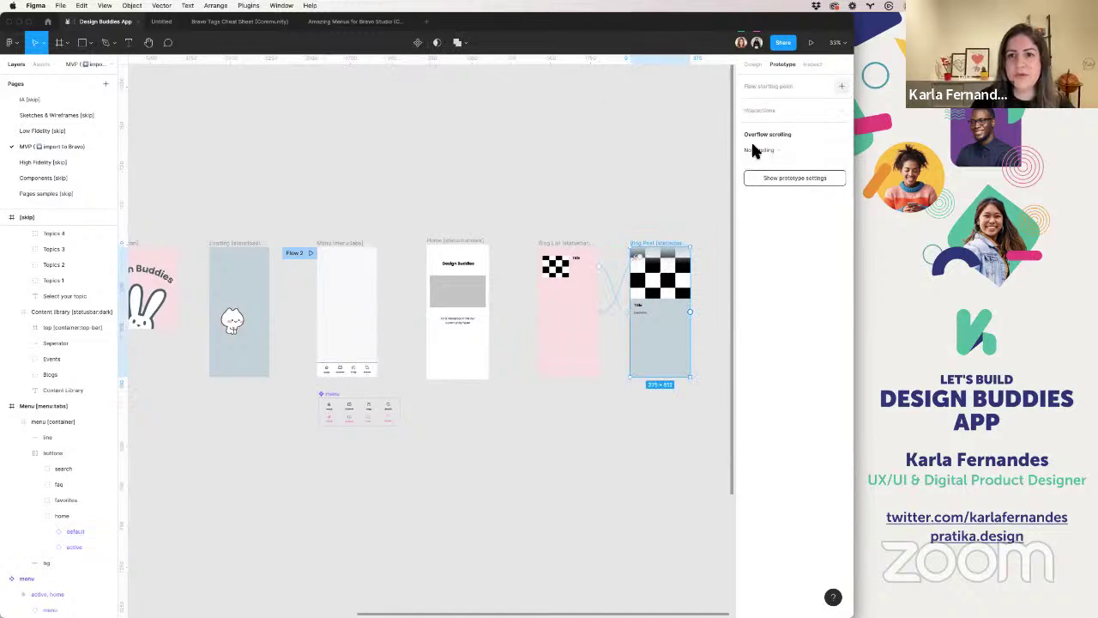
- Rename the Menu frame's flow starting point Start and move it to the Home frame
click(293, 253)
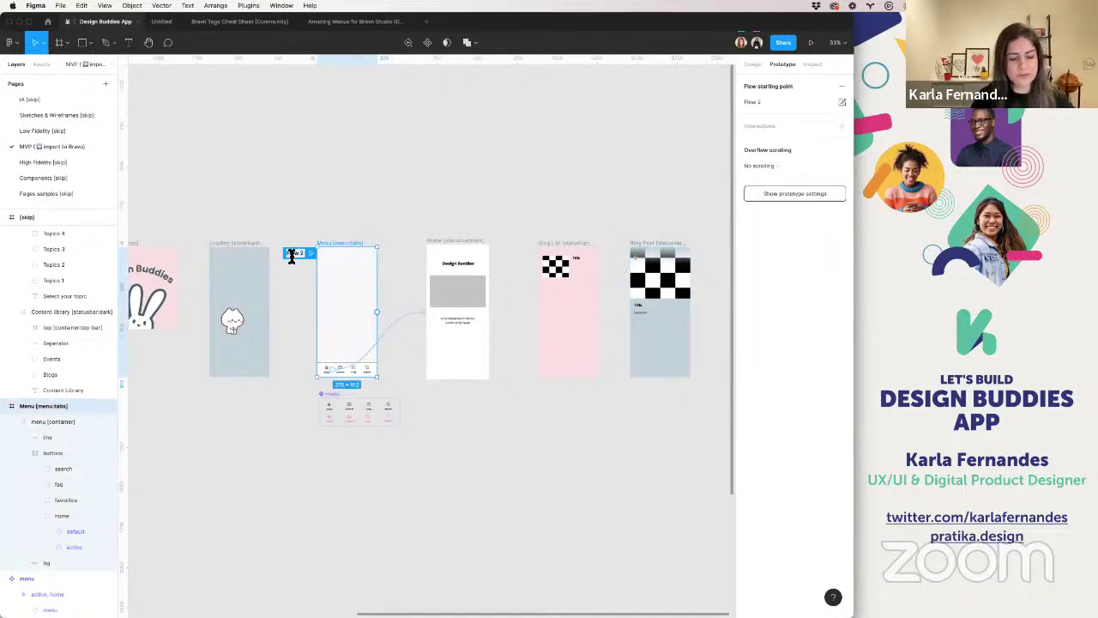
double_click(293, 254)
text(Start)
key(Return)
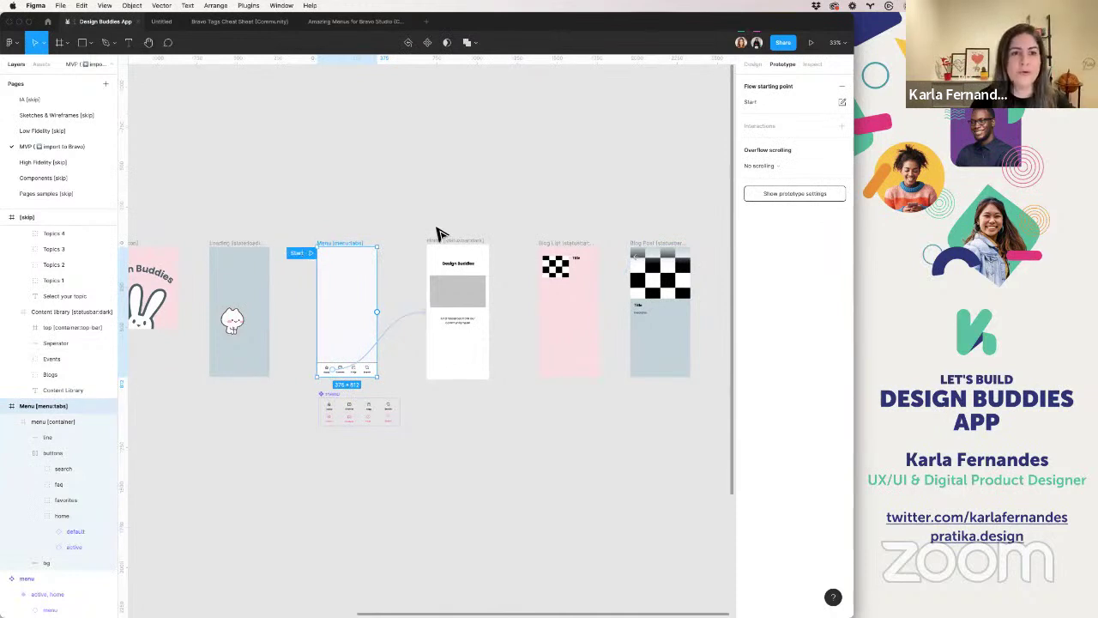
click(437, 232)
scroll(437, 232, left, 2)
drag(344, 244, 456, 240)
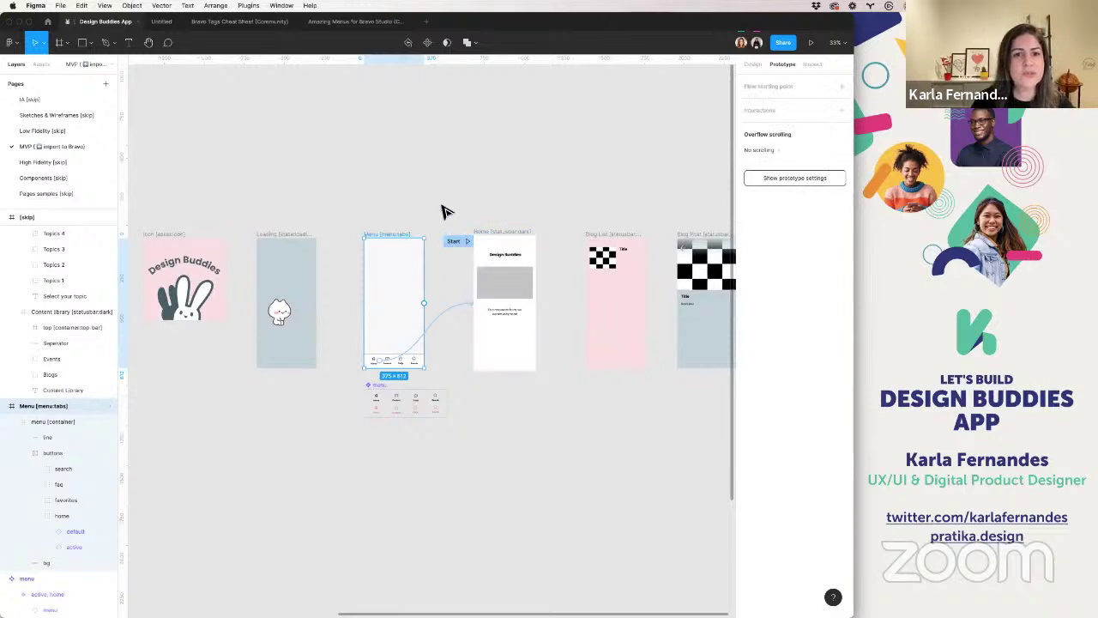
click(444, 211)
- Rename the favorites layer in the menu's buttons frame content
scroll(444, 211, right, 1)
click(344, 345)
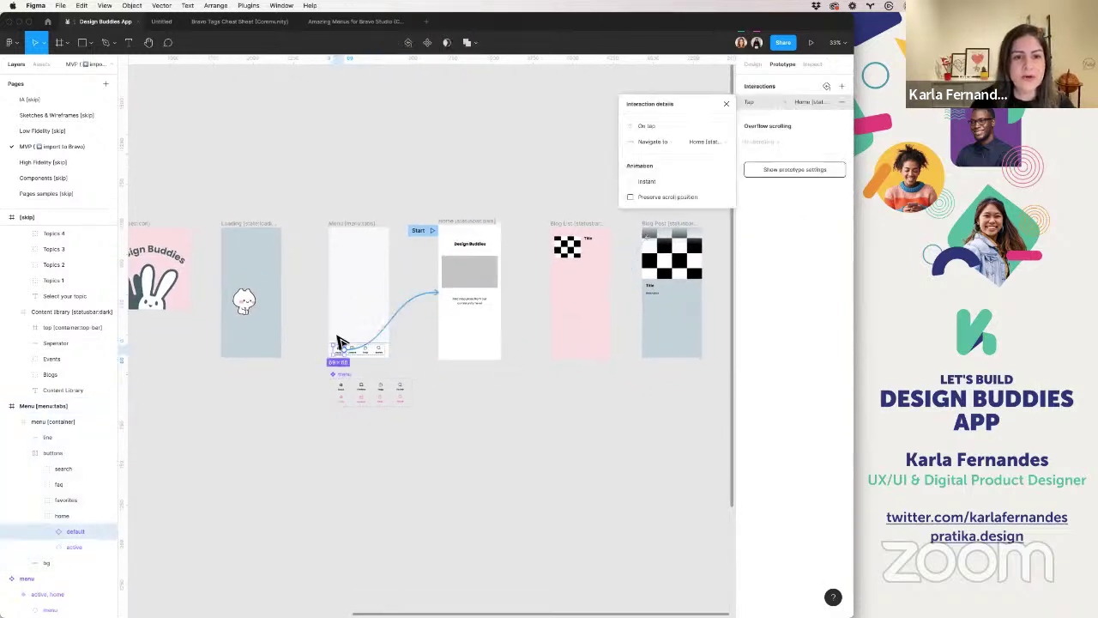
click(33, 500)
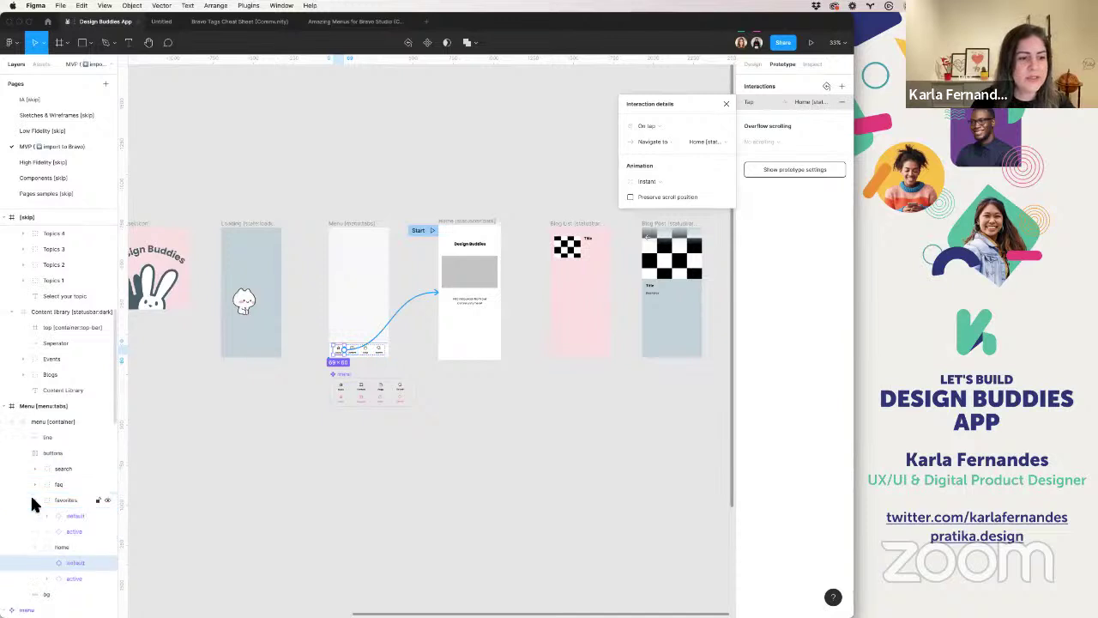
click(73, 516)
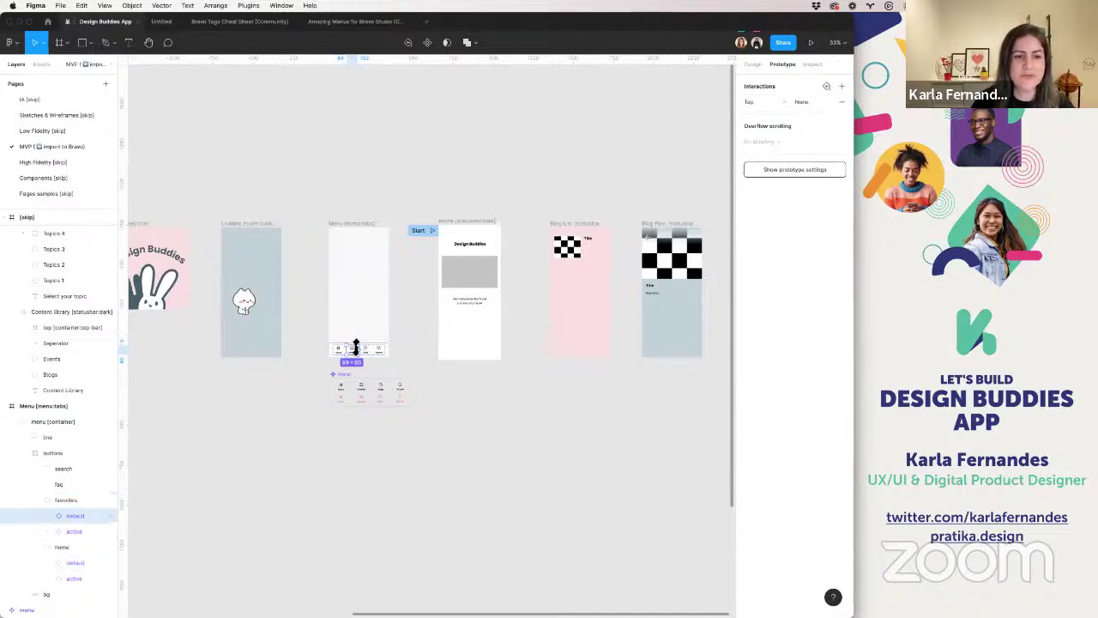
double_click(67, 500)
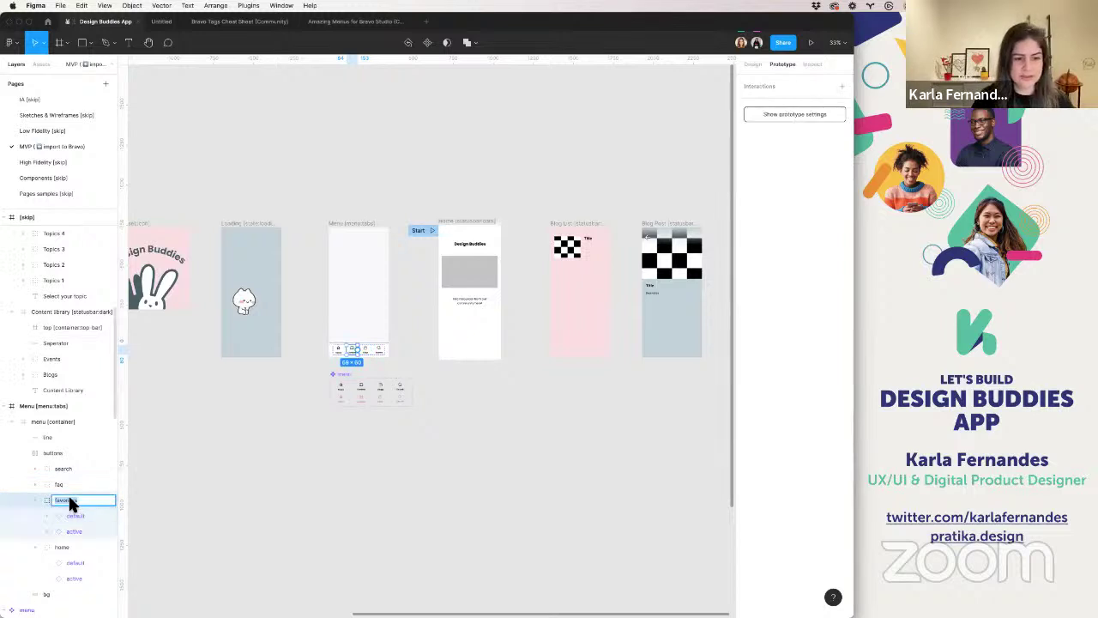
text(content)
key(Return)
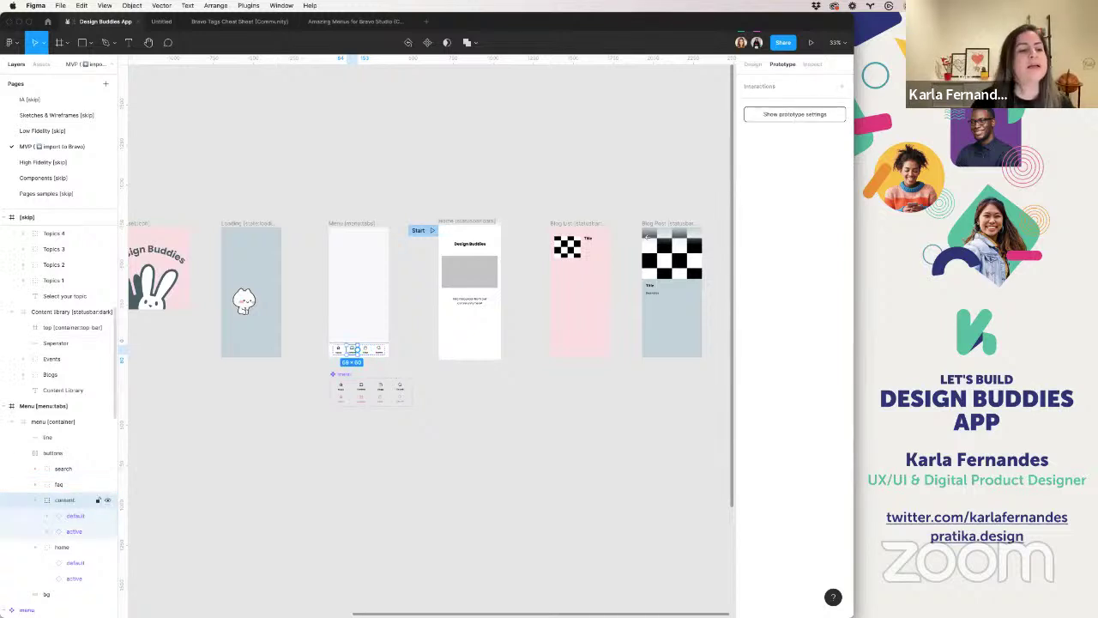
- Try linking the content tab's default state to Blog List on tap, and clear all of that state's interactions
click(73, 513)
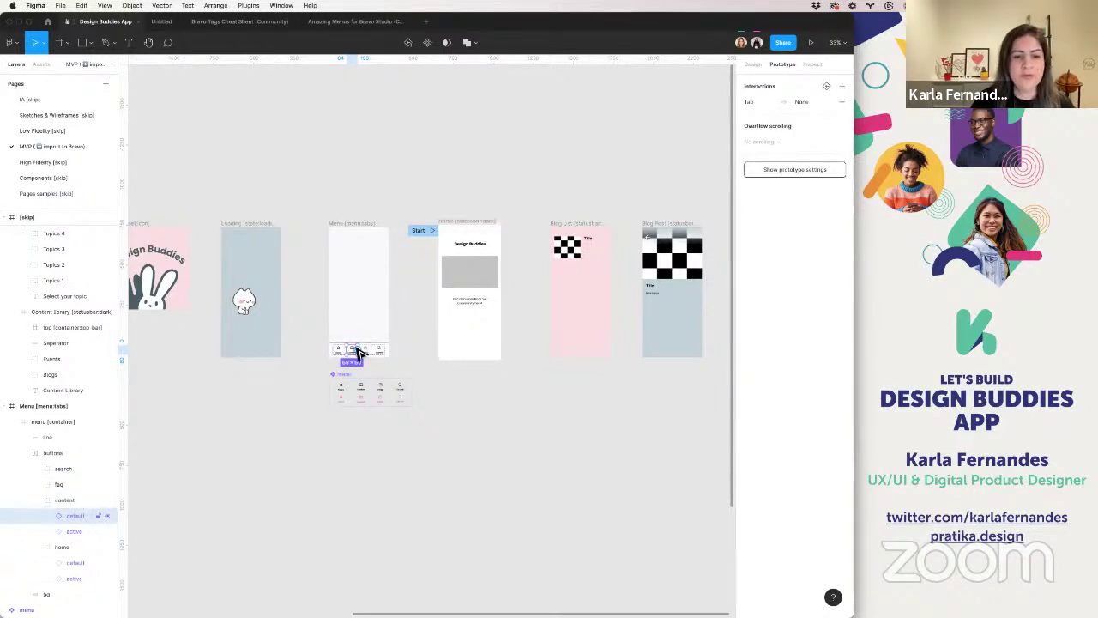
drag(360, 350, 580, 253)
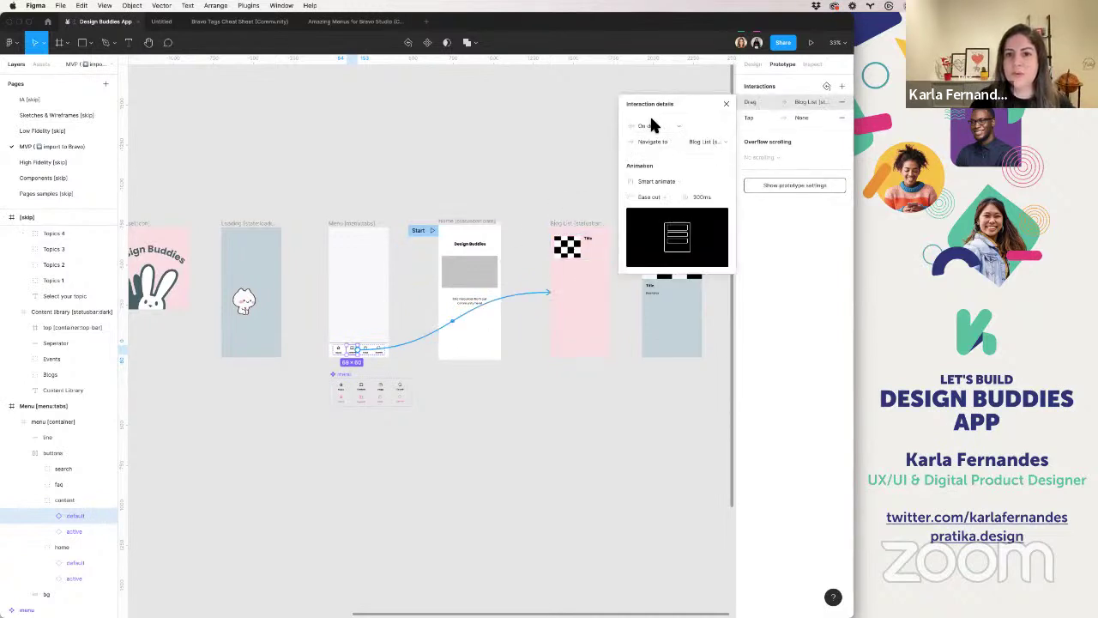
click(842, 117)
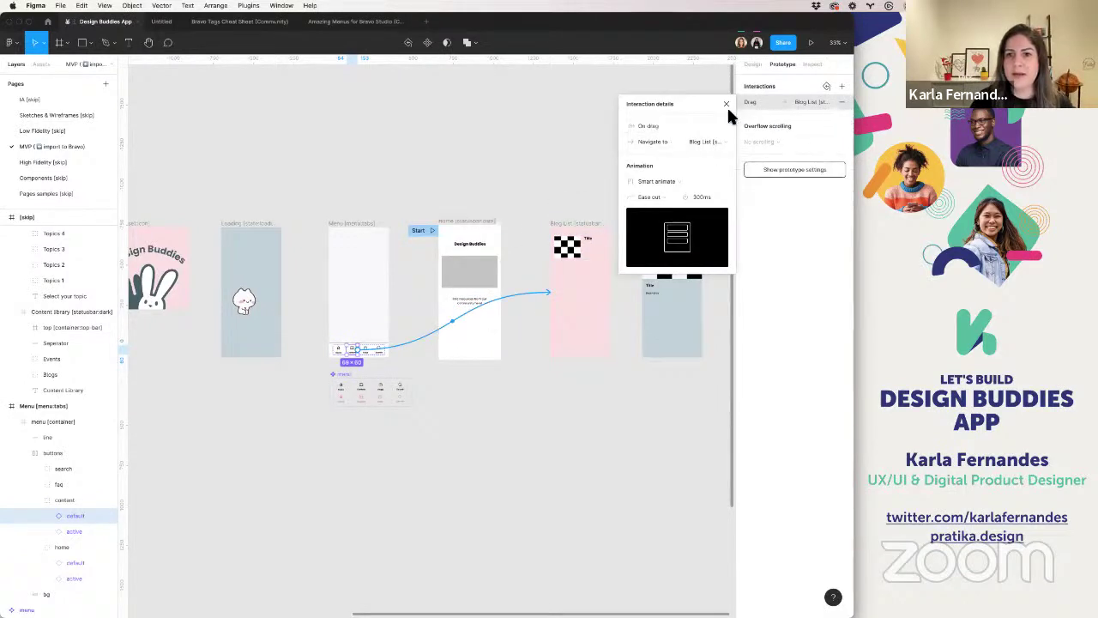
click(652, 123)
click(648, 114)
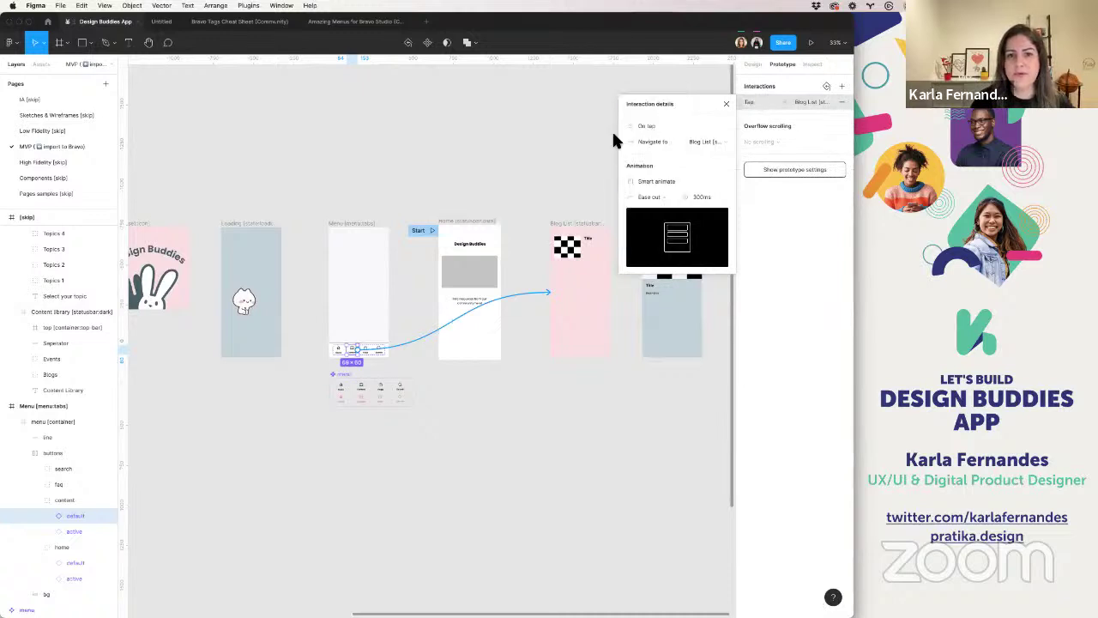
click(838, 100)
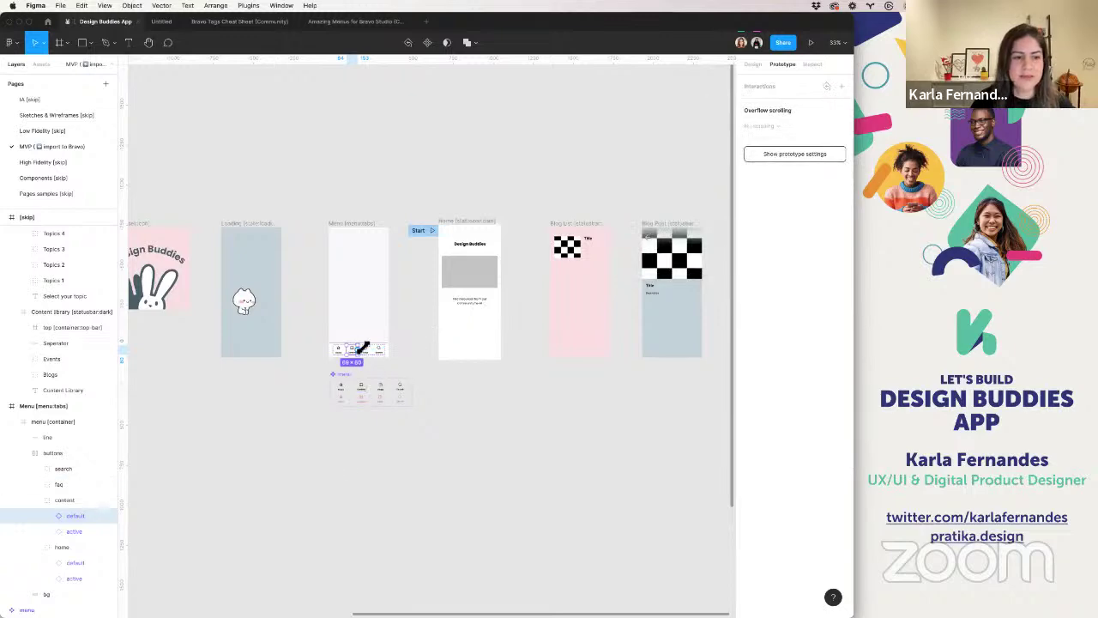
- Link the content tab's default state to the Blog List screen with an instant on-tap navigation
scroll(360, 354, up, 10)
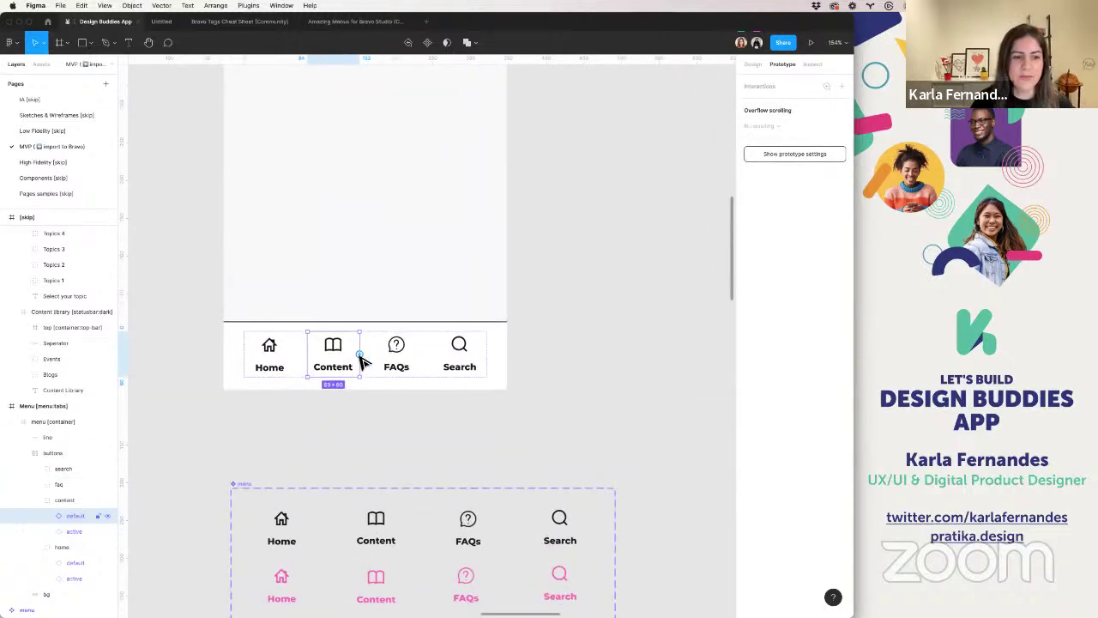
scroll(360, 355, down, 7)
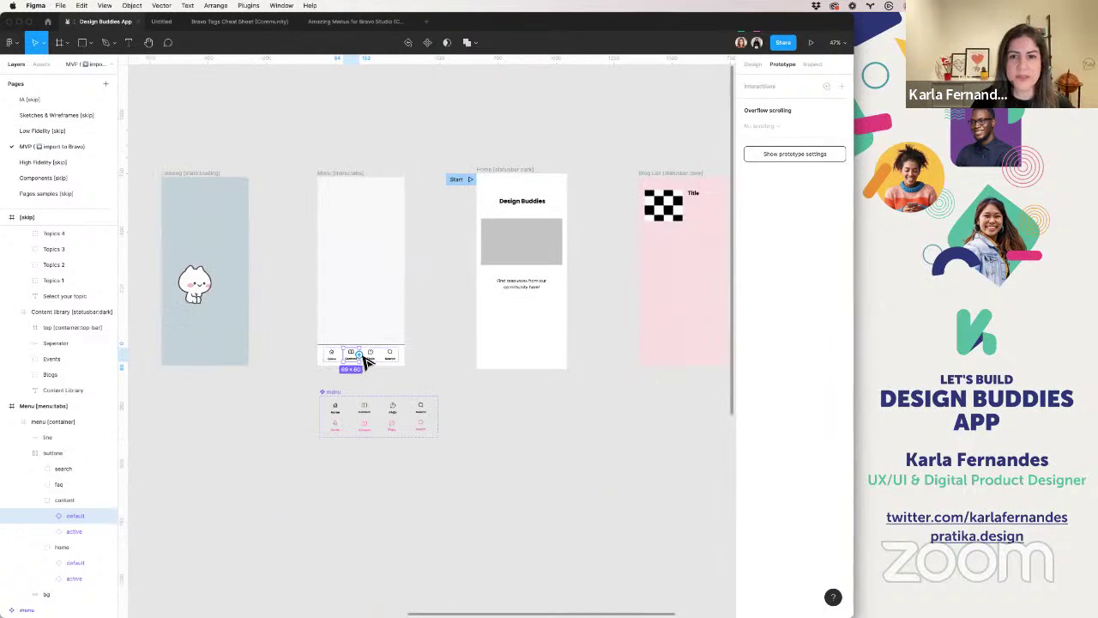
drag(360, 355, 721, 288)
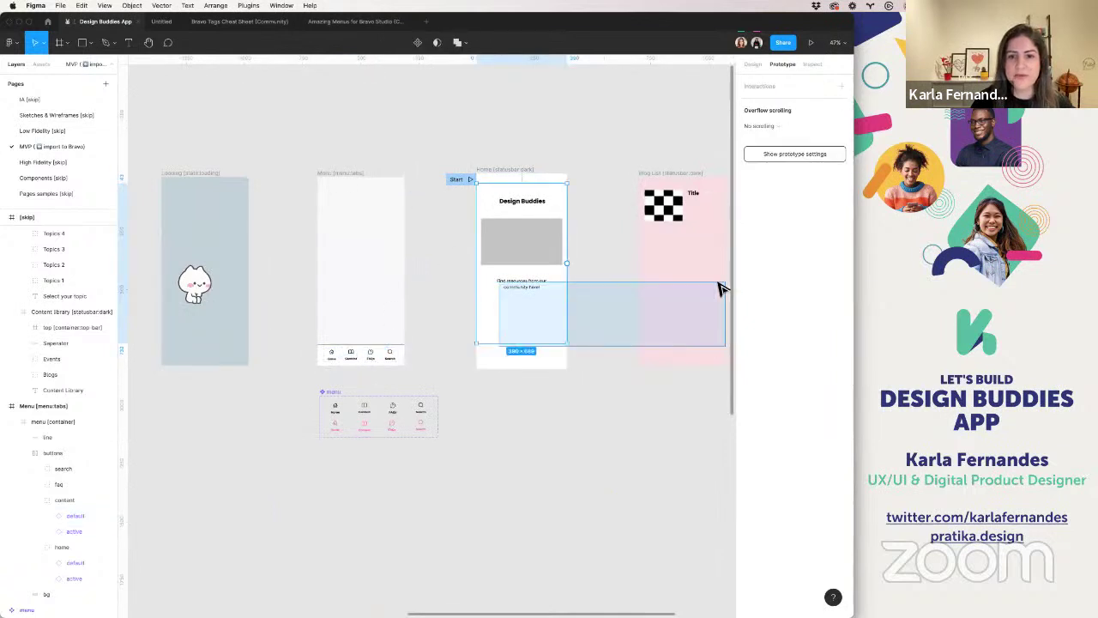
click(355, 364)
click(466, 282)
drag(466, 282, 671, 267)
scroll(669, 266, right, 5)
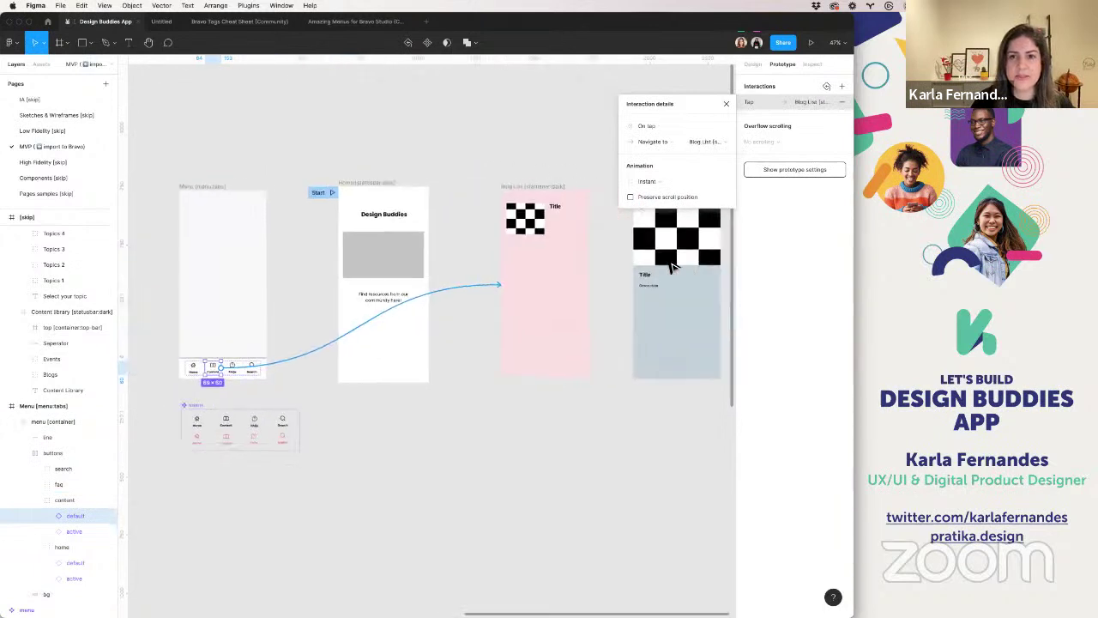
scroll(441, 444, left, 3)
click(441, 443)
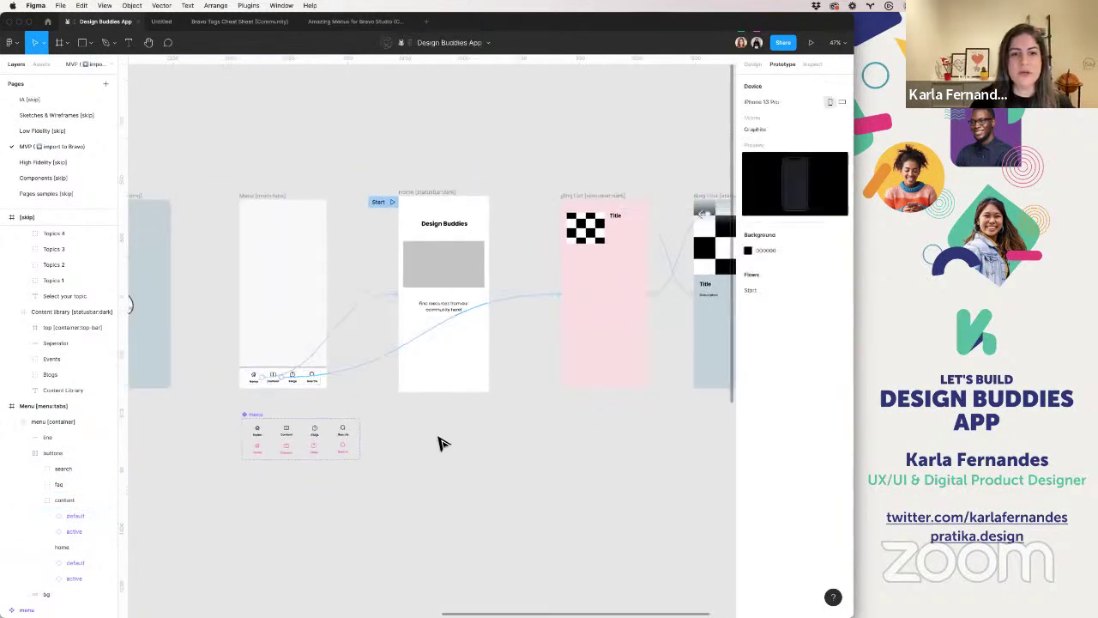
scroll(441, 443, down, 5)
scroll(441, 444, left, 2)
scroll(441, 444, down, 3)
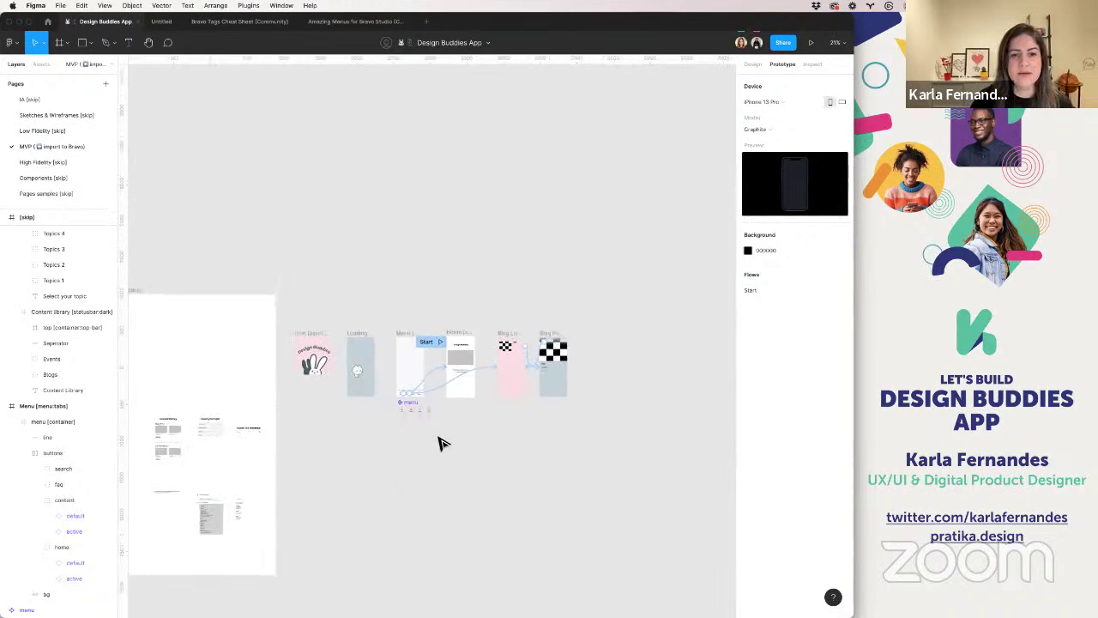
scroll(441, 443, left, 3)
- Switch to Firefox, load bravostudio.app in a new tab and open the Bravo Studio login page
key(super+Tab)
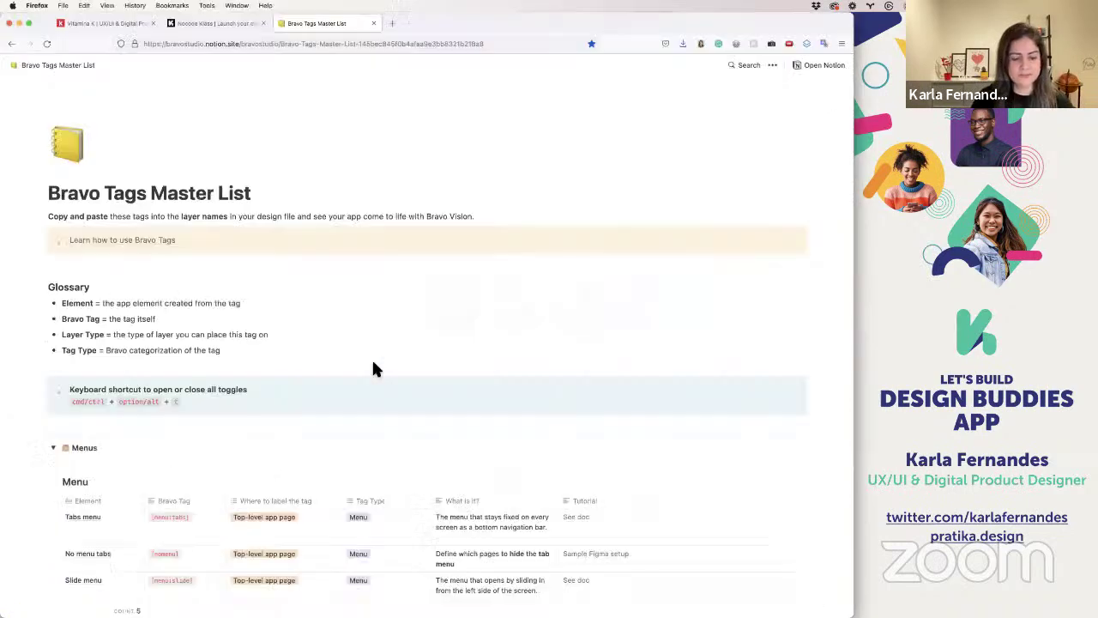
key(super+t)
text(bravostudio.app/)
key(Return)
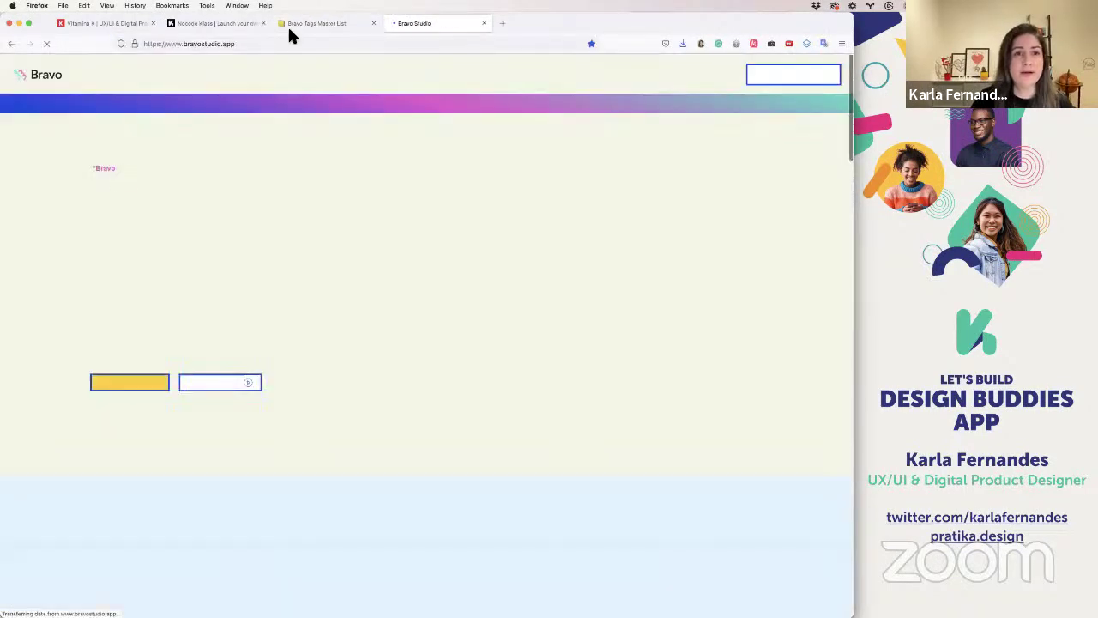
click(719, 76)
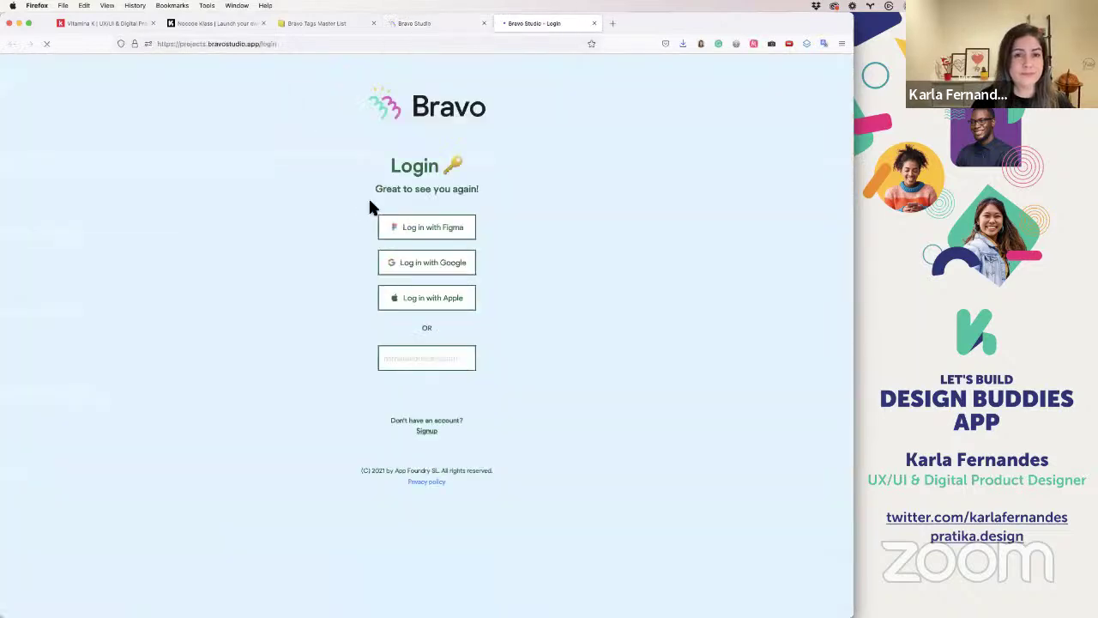
- Log in to Bravo Studio with the Google account and open the Apps page
click(386, 269)
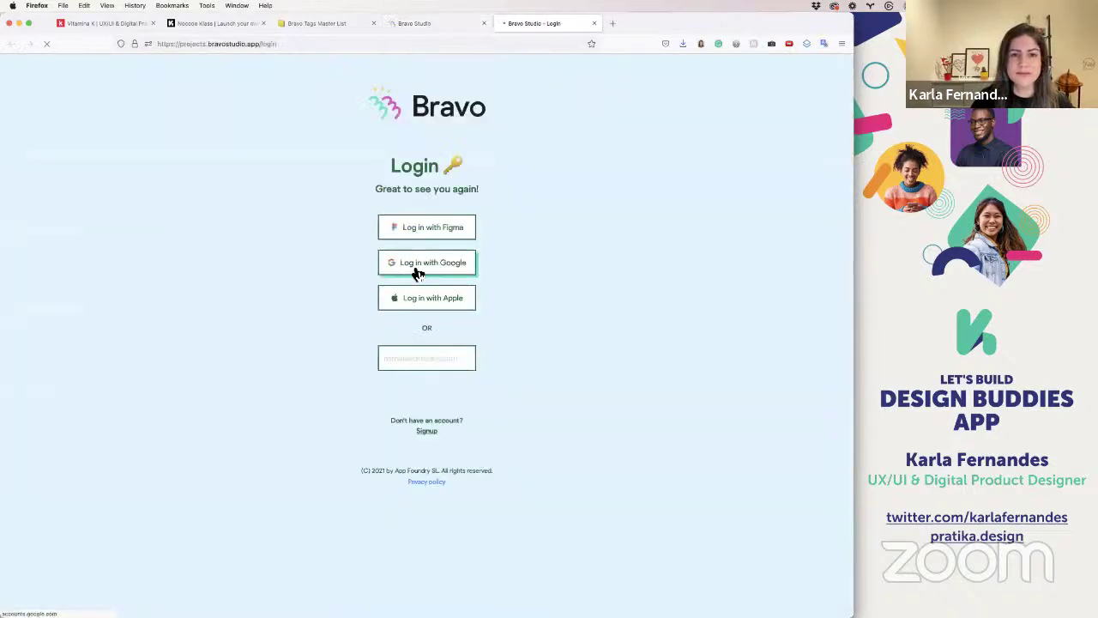
click(415, 286)
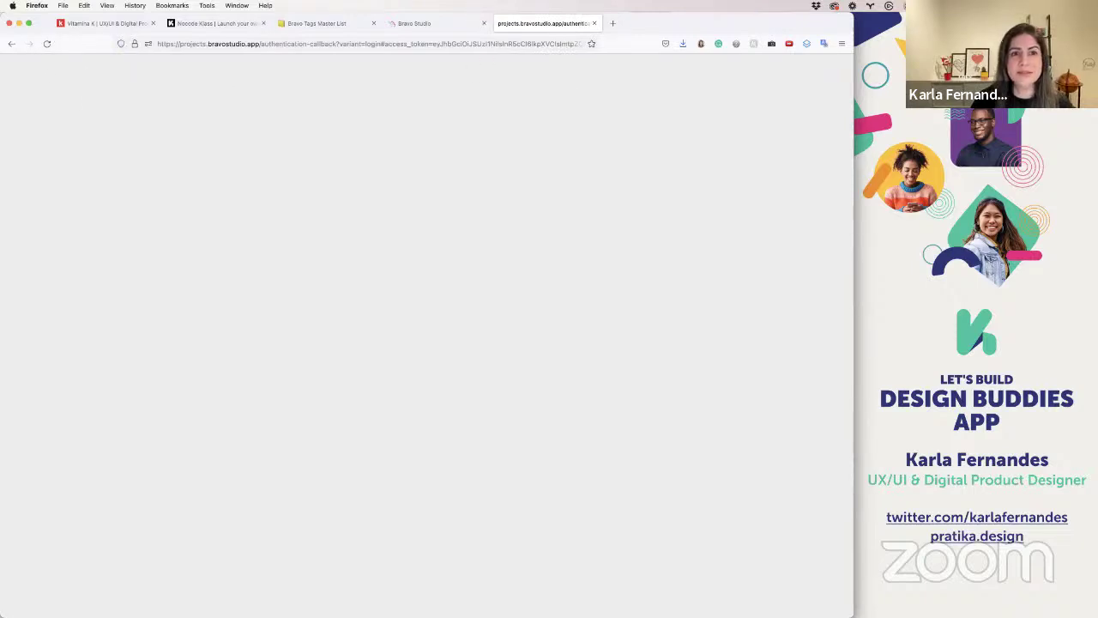
click(243, 43)
key(Return)
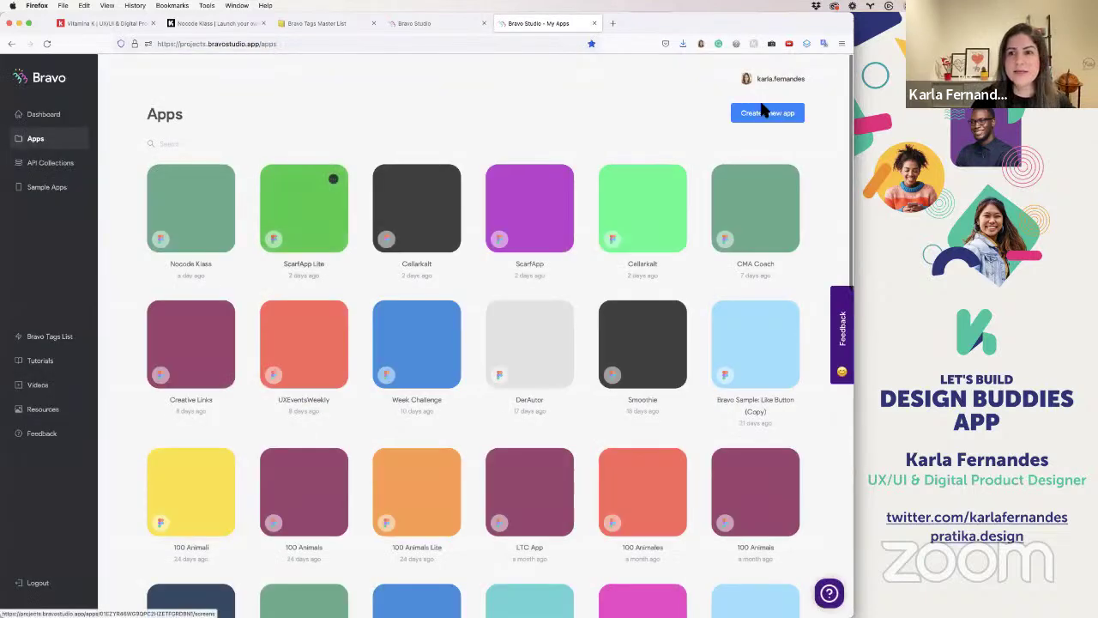
- Start creating a new app in Bravo Studio, and copy the share link of the Design Buddies App file in Figma
click(145, 410)
key(super+Tab)
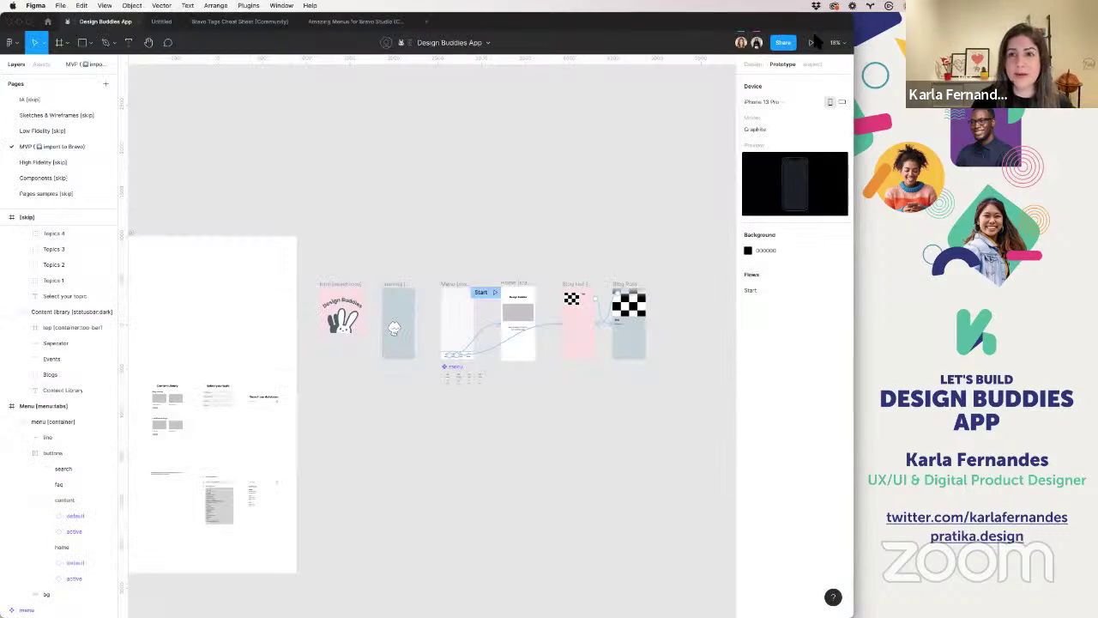
click(784, 42)
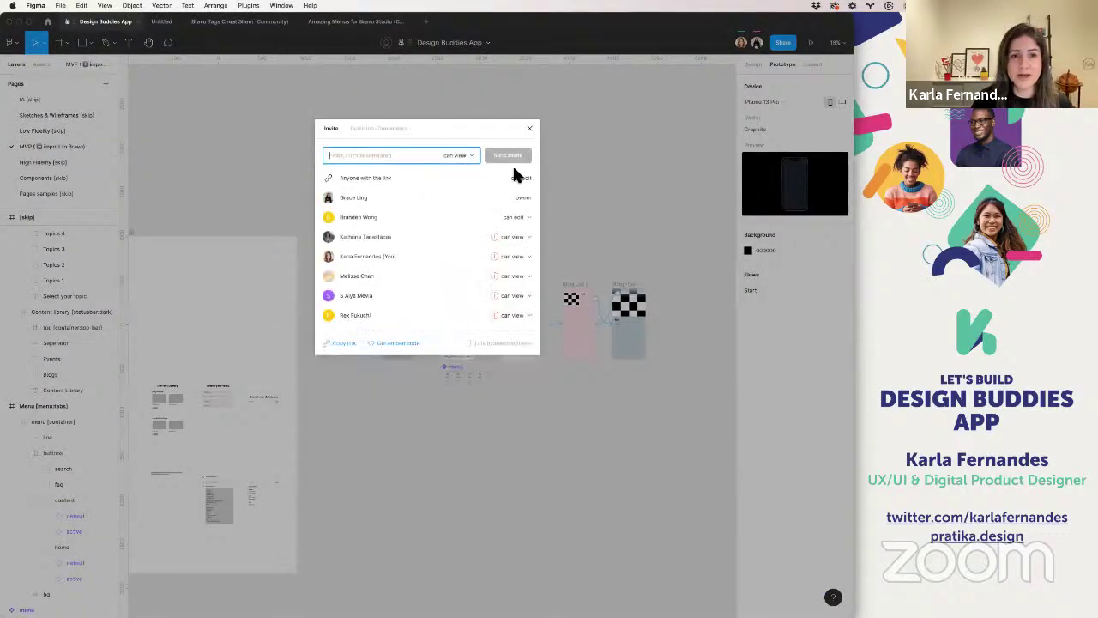
click(344, 344)
- Back in Bravo Studio in Firefox, paste the copied file link for the new app and connect the Figma file
key(super+Tab)
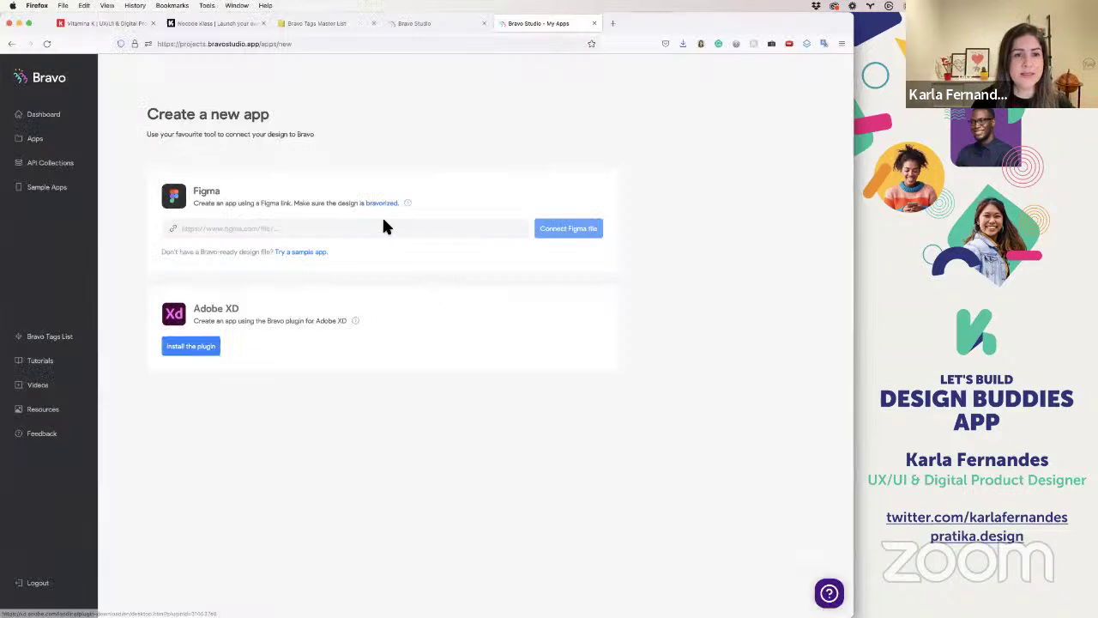
click(335, 236)
key(super+v)
click(583, 231)
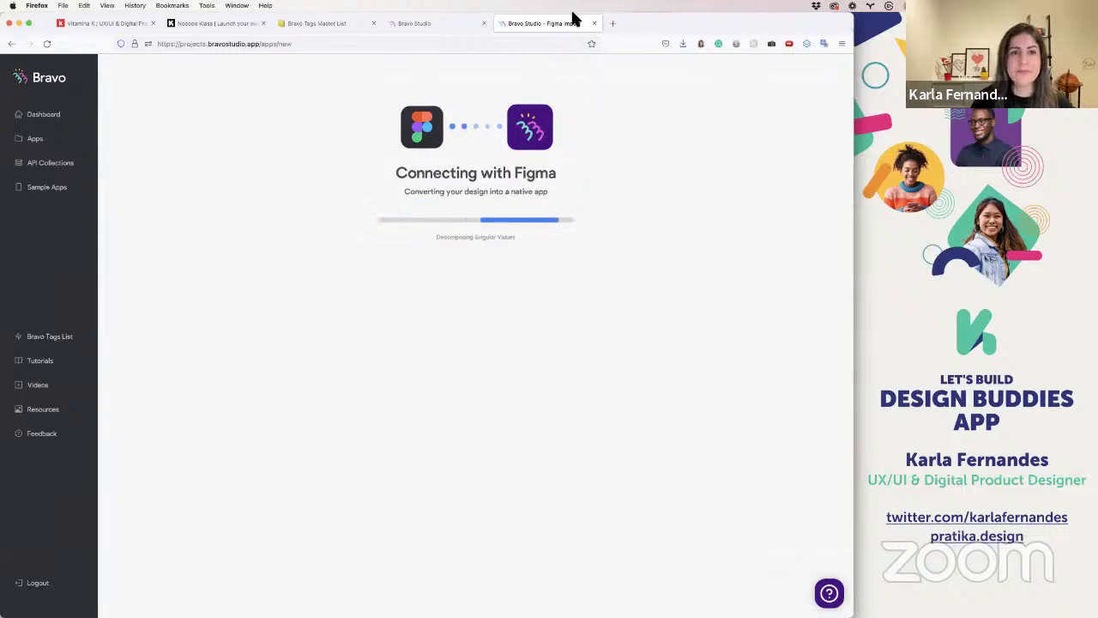
- Close the file's sharing dialog in Figma and return to the new app's screens in Bravo Studio
key(super+Tab)
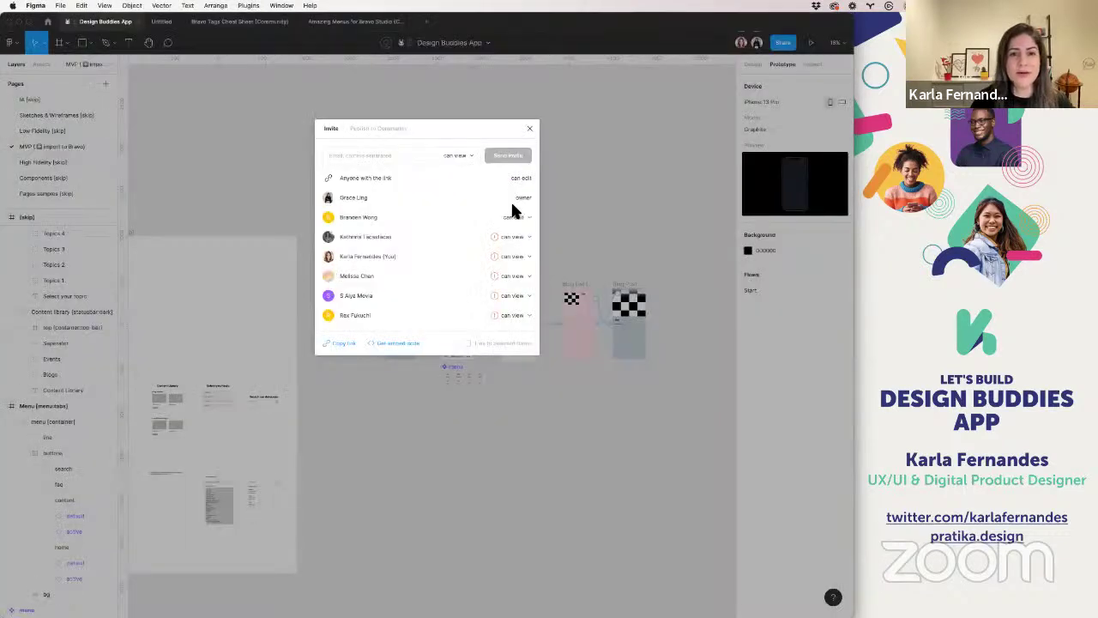
click(529, 131)
key(super+Tab)
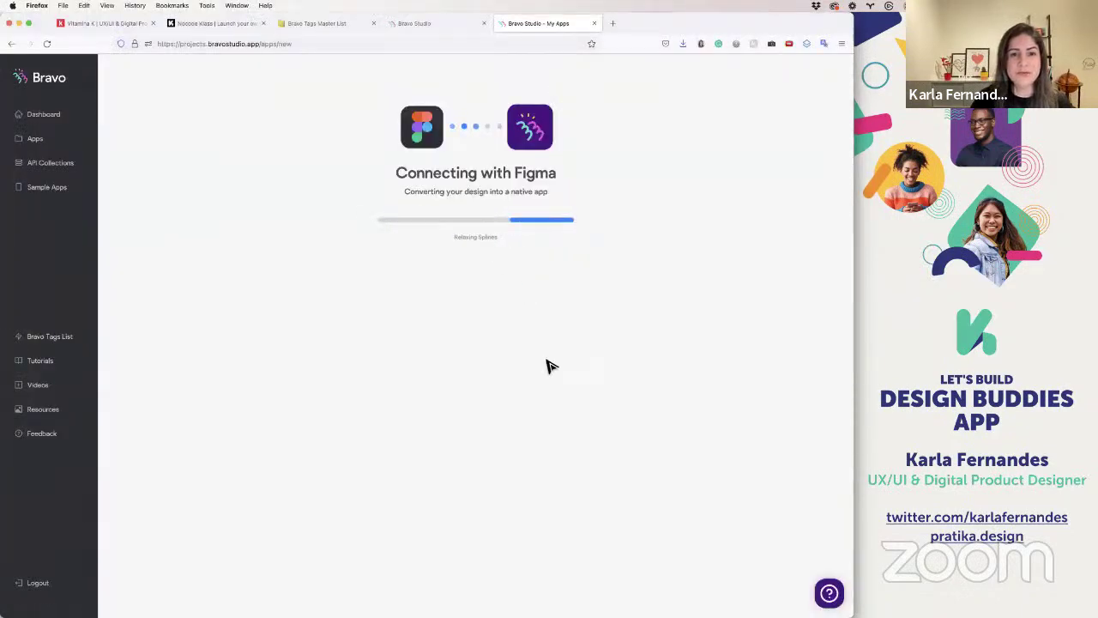
key(super+Tab)
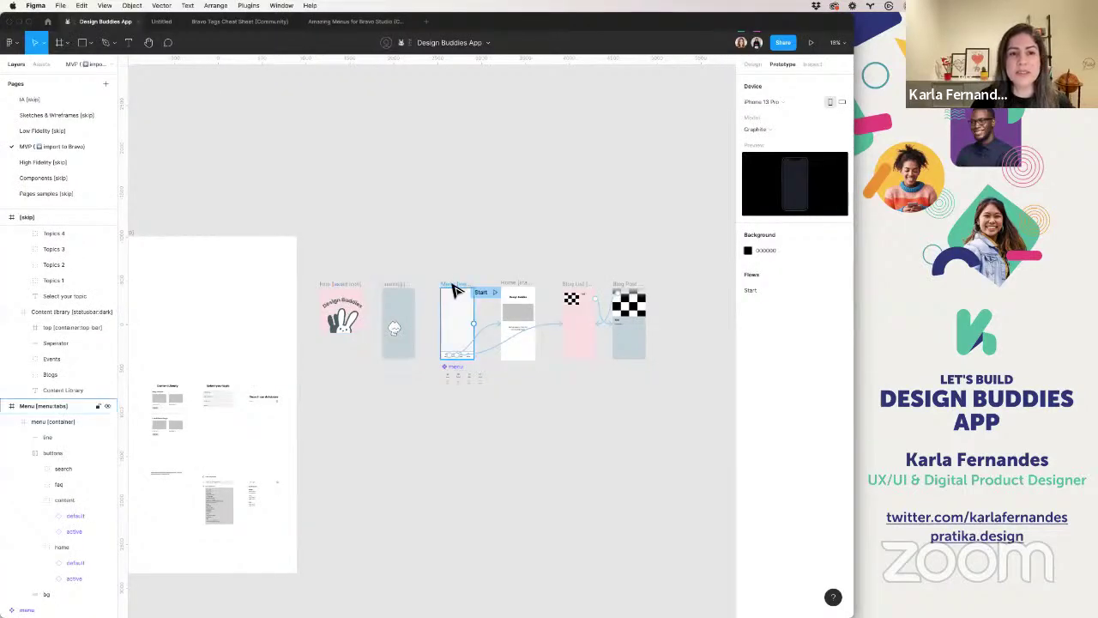
key(super+Tab)
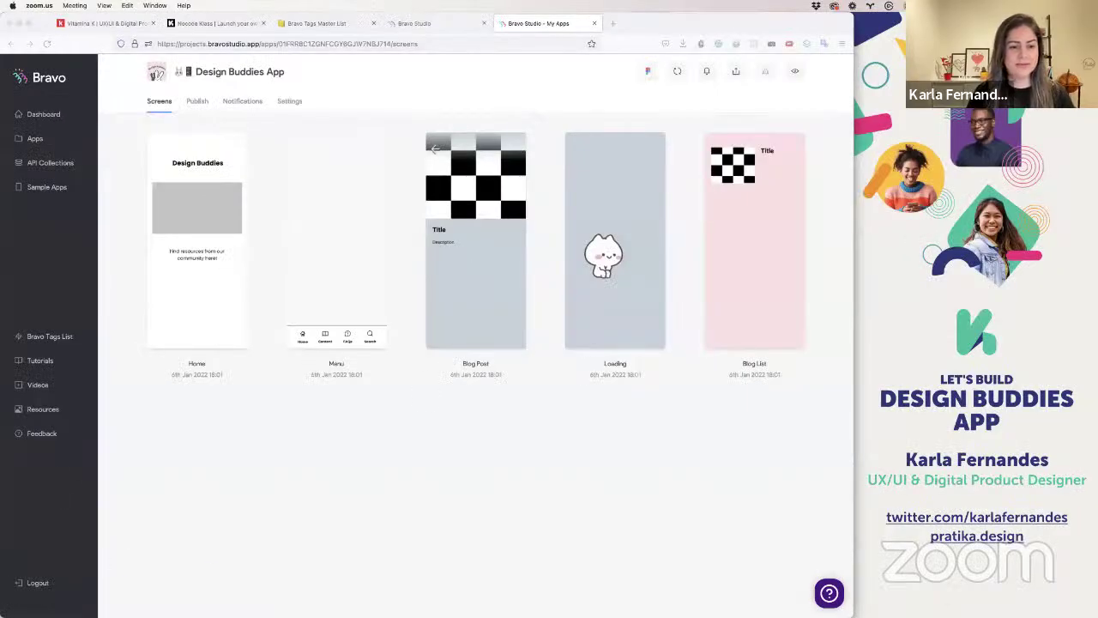
- Switch to QuickTime Player, open a new movie recording and choose the connected phone as the camera source
mouse_move(776, 603)
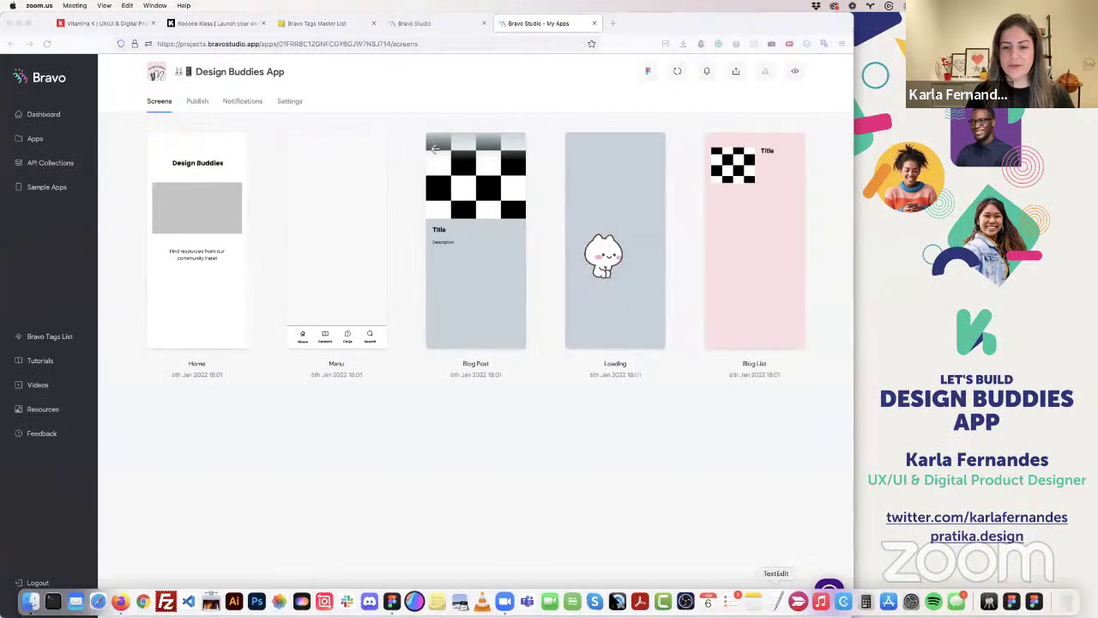
click(617, 601)
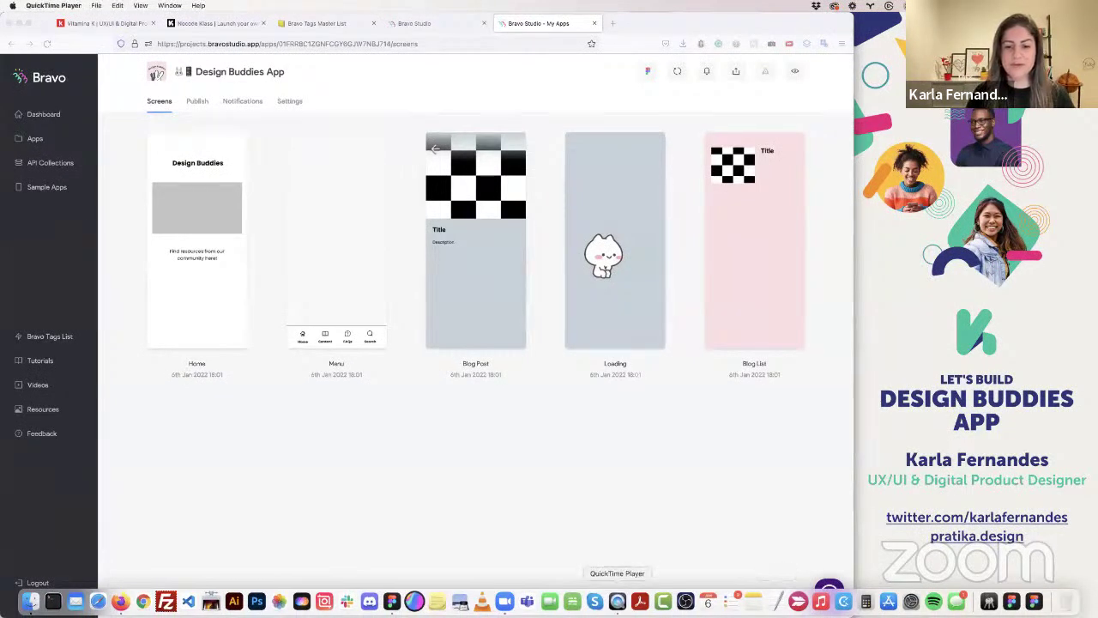
click(676, 314)
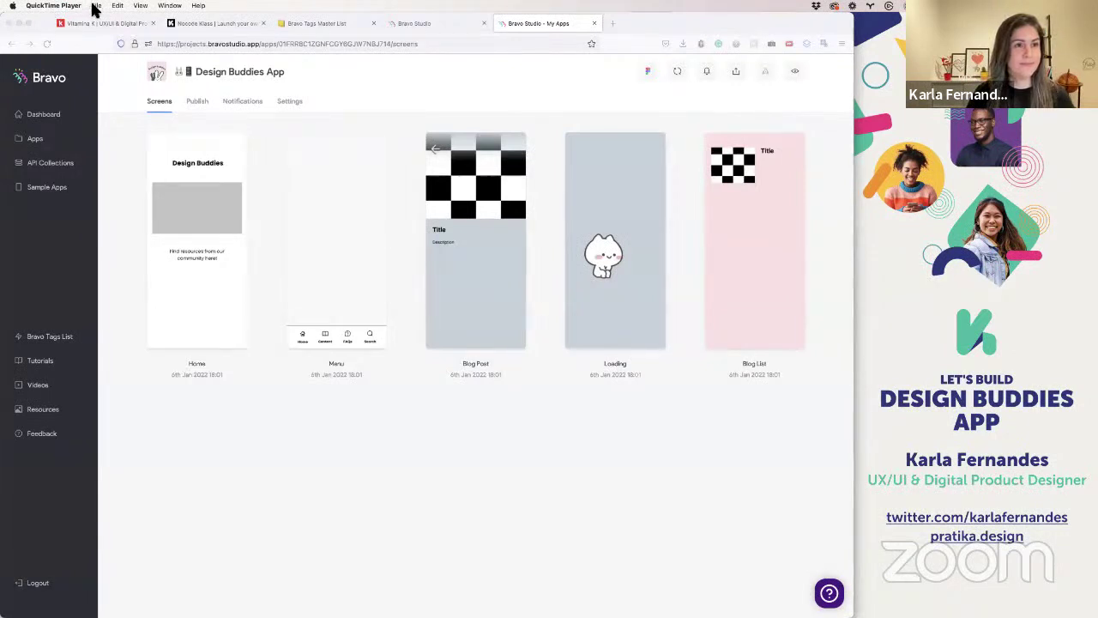
click(120, 6)
mouse_move(96, 6)
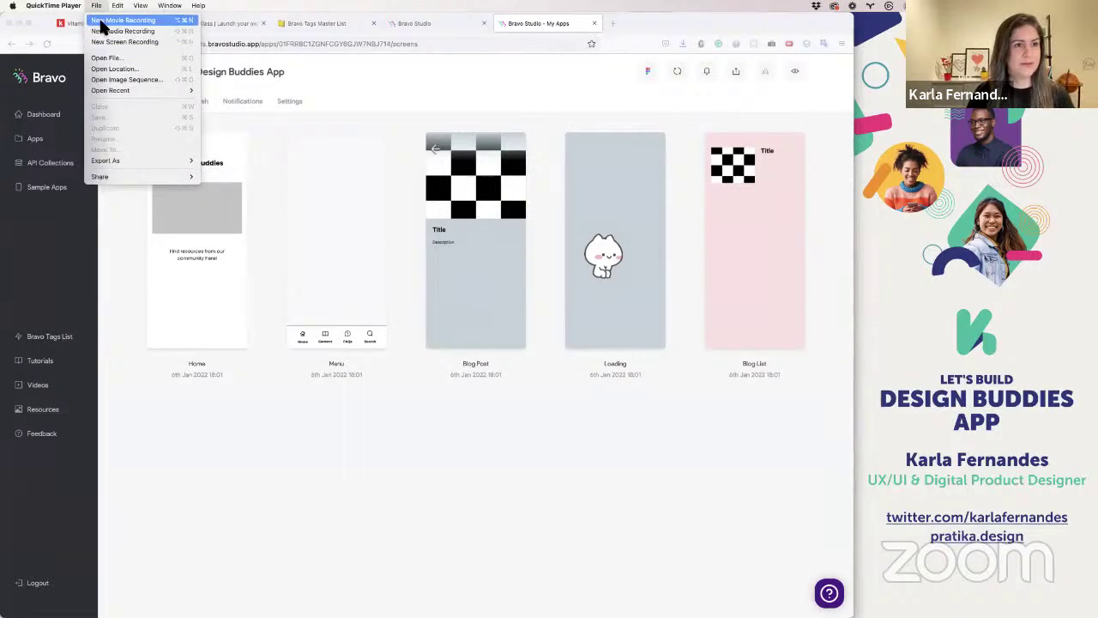
click(100, 21)
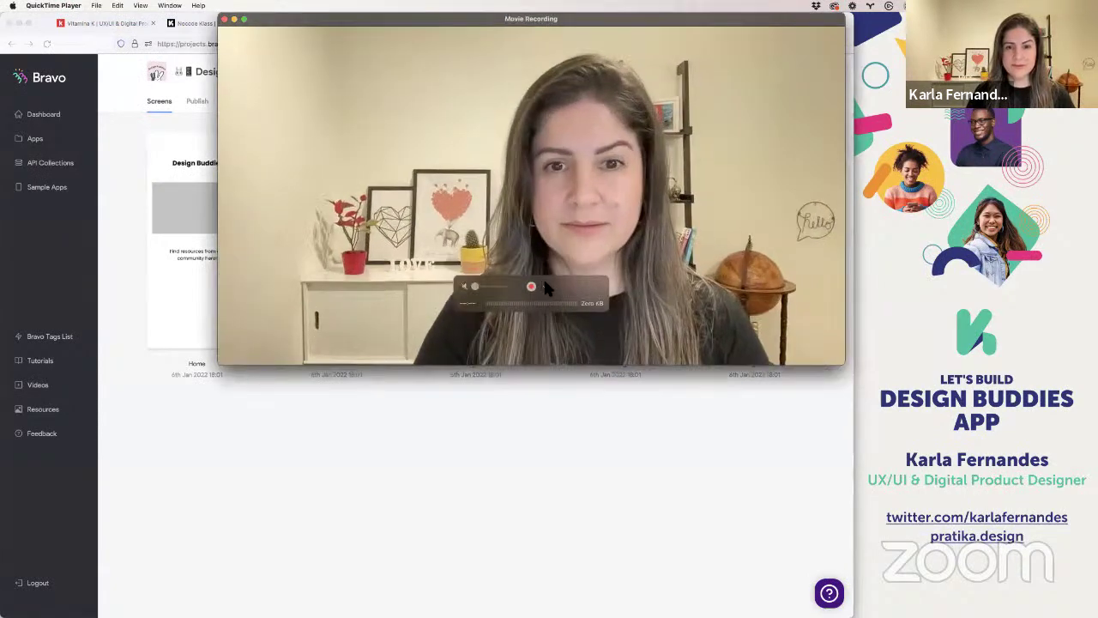
click(544, 285)
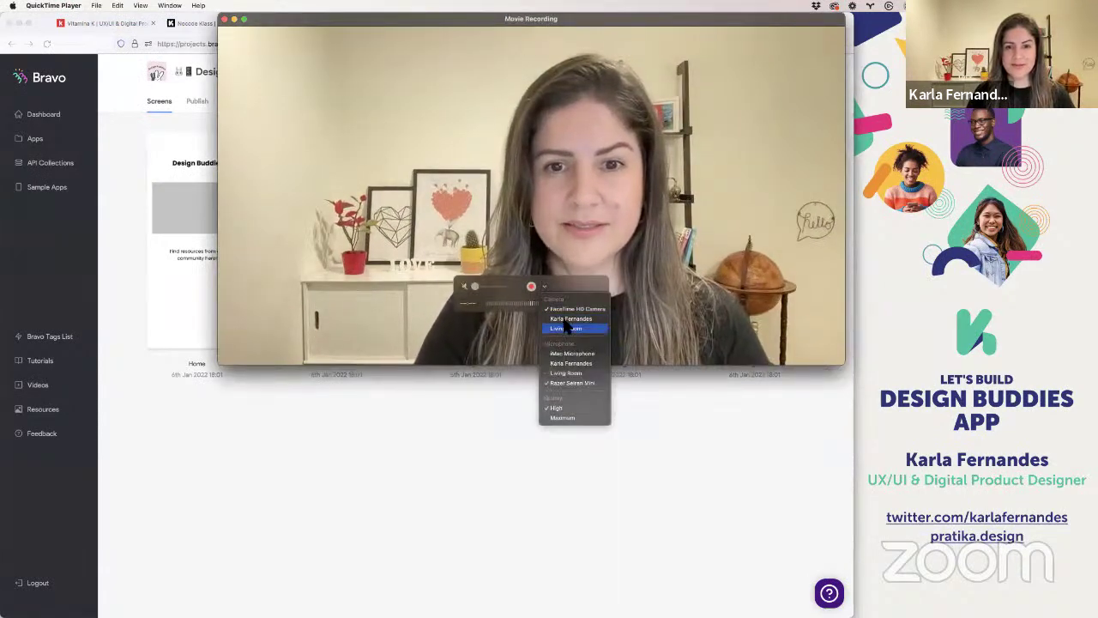
click(571, 319)
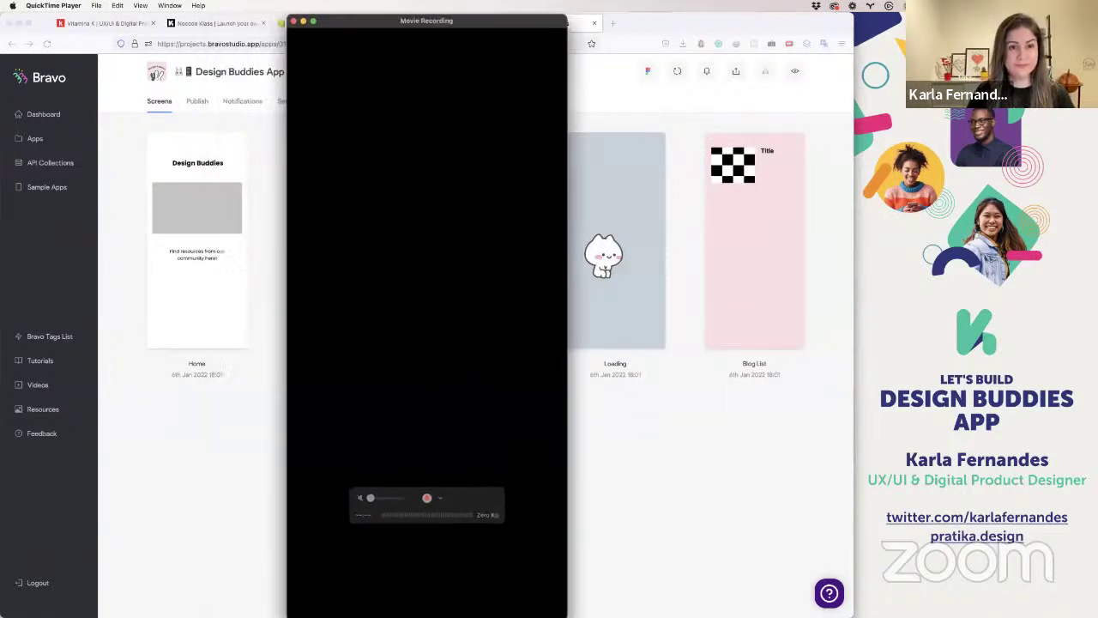
- Shrink the phone mirror window beside the Bravo screens, examine the app's menu tabs and screens in it, and close the window
drag(569, 19, 622, 138)
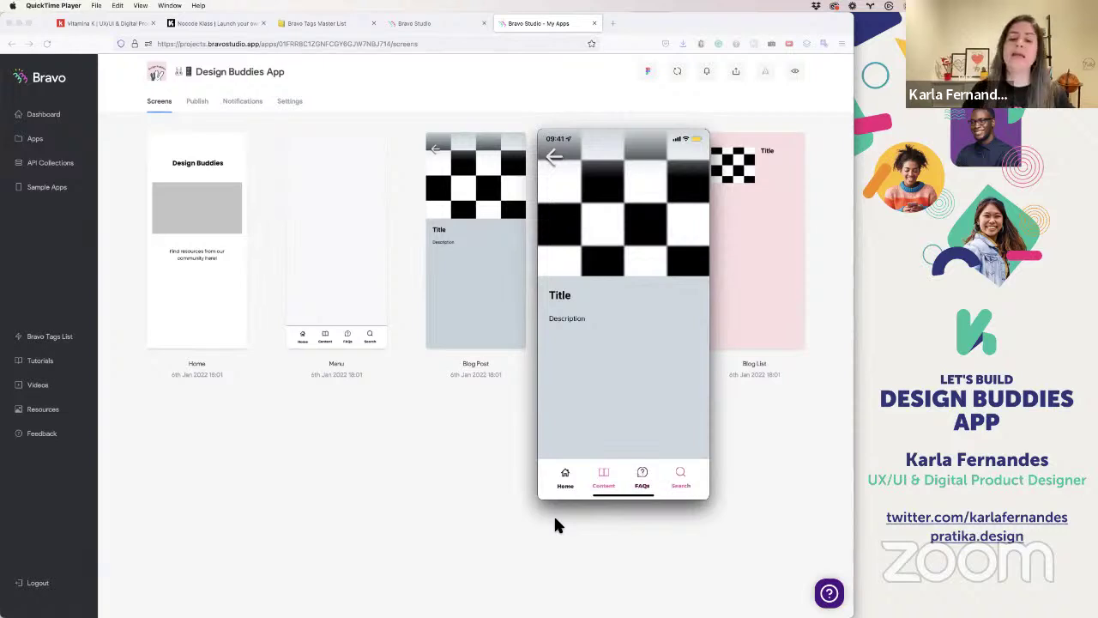
mouse_move(616, 483)
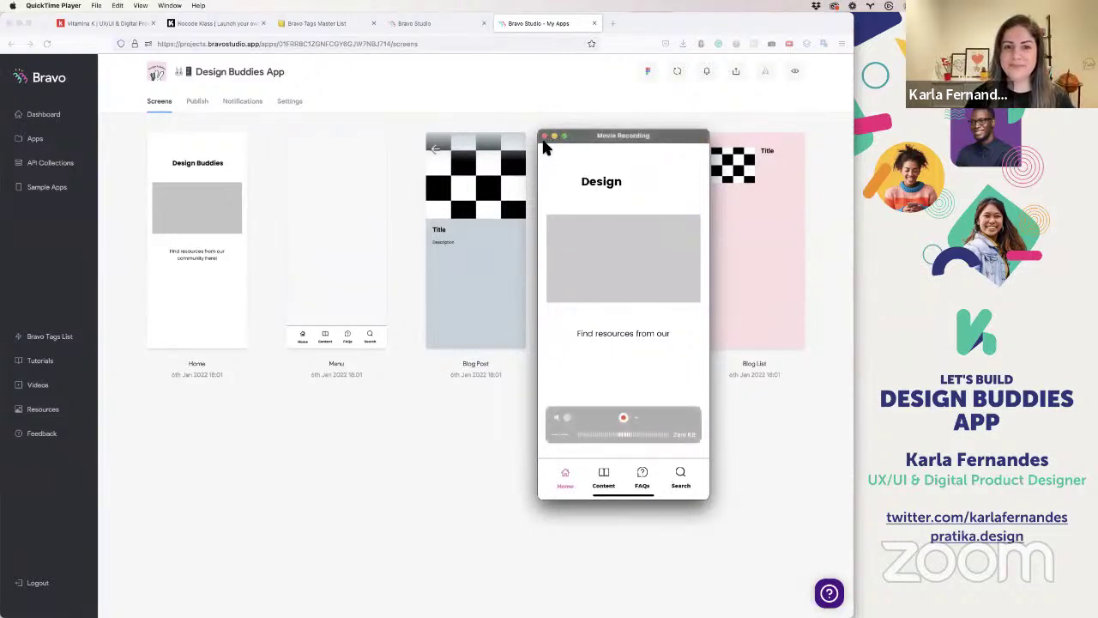
click(545, 139)
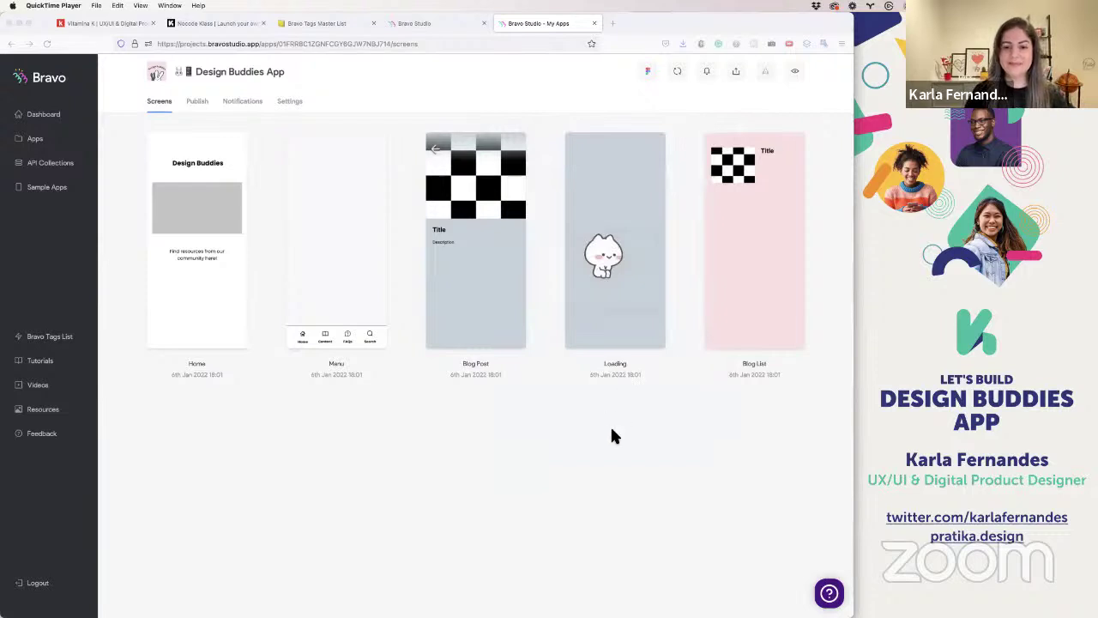